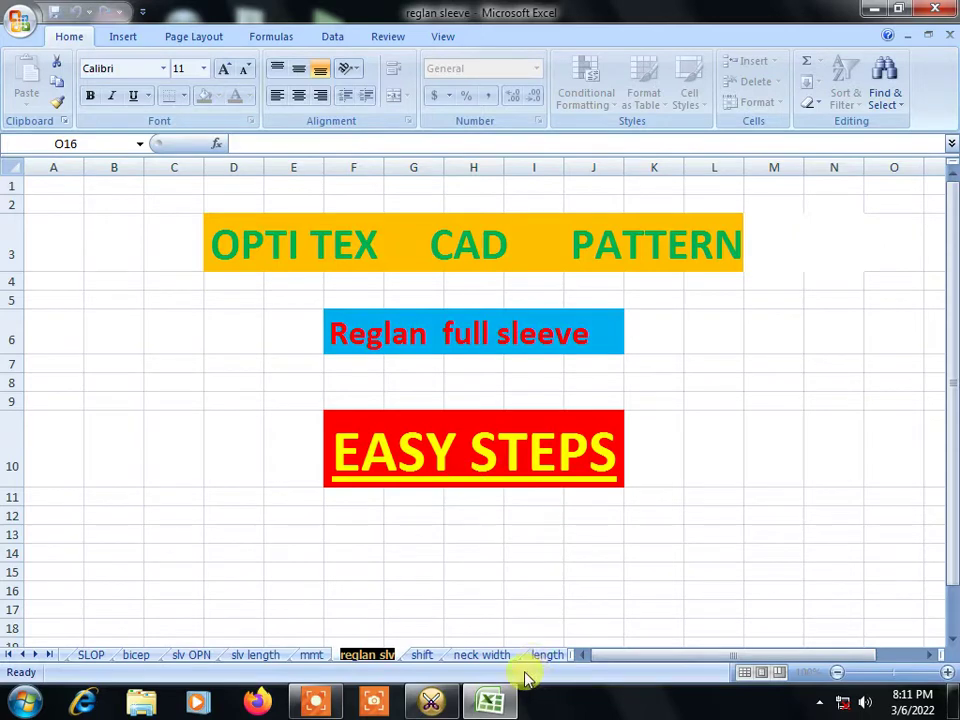
Step: On the mmt sheet, go through the size chart rows from front body length to neck rib width
click(312, 656)
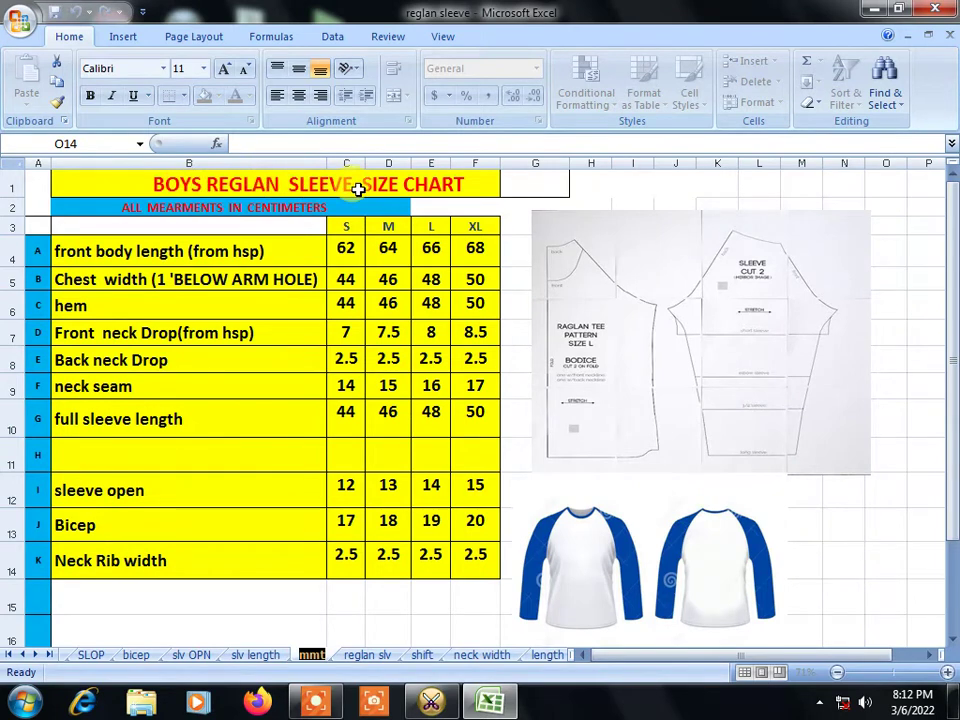
double_click(117, 254)
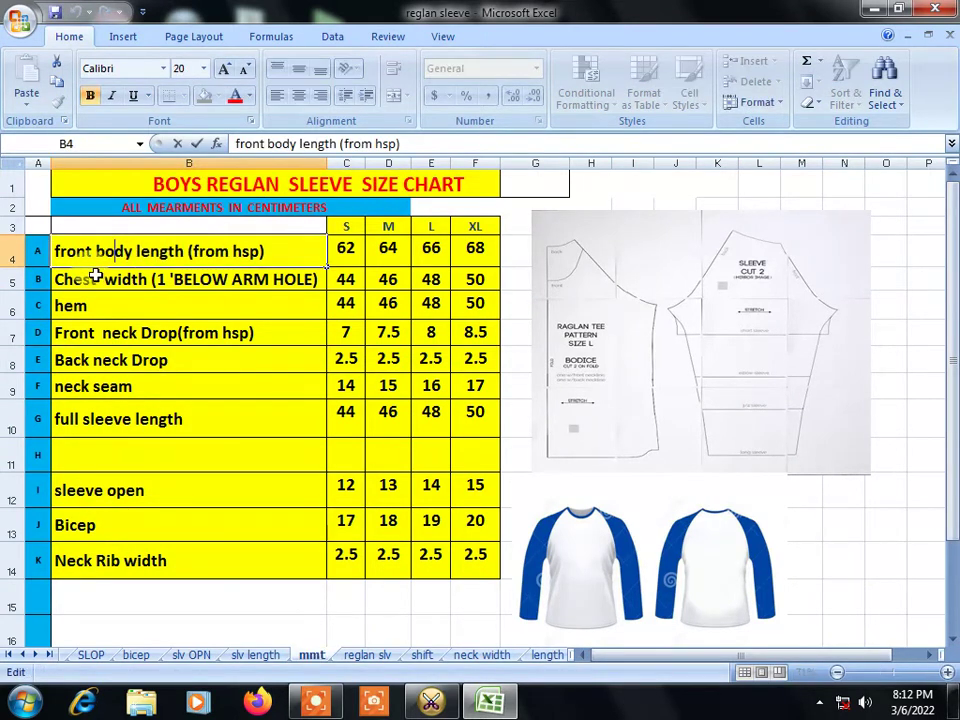
double_click(93, 280)
click(91, 310)
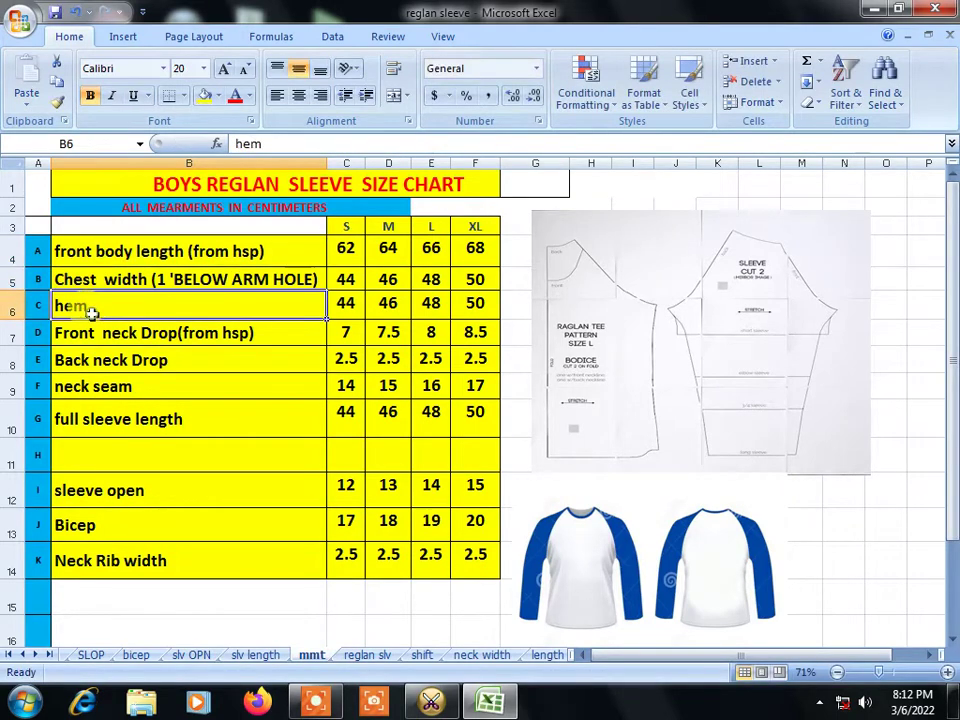
click(91, 337)
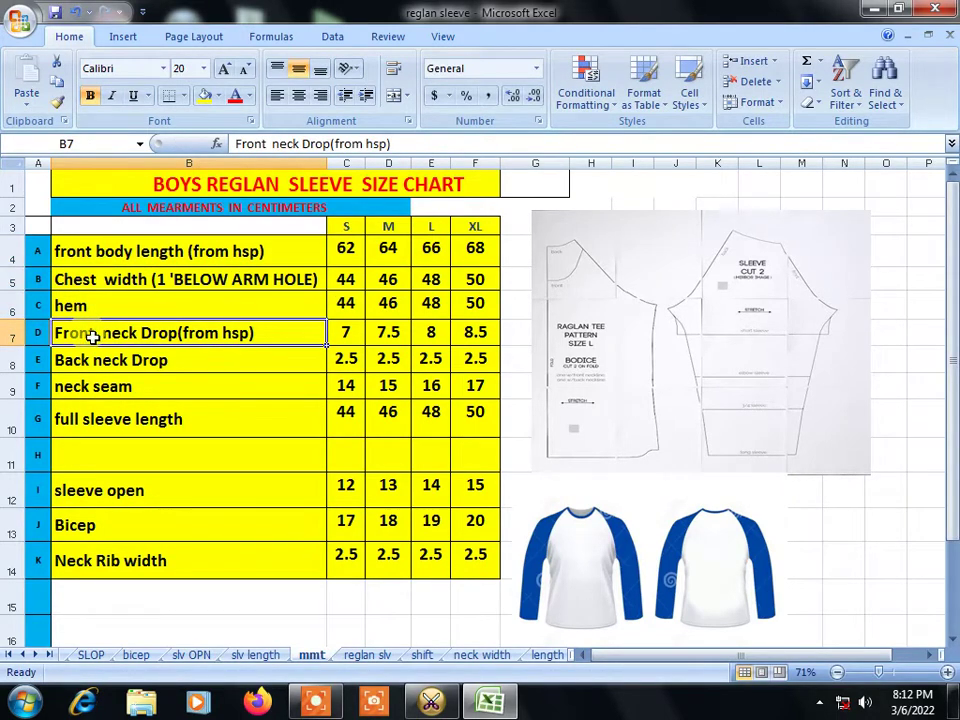
click(92, 364)
click(95, 394)
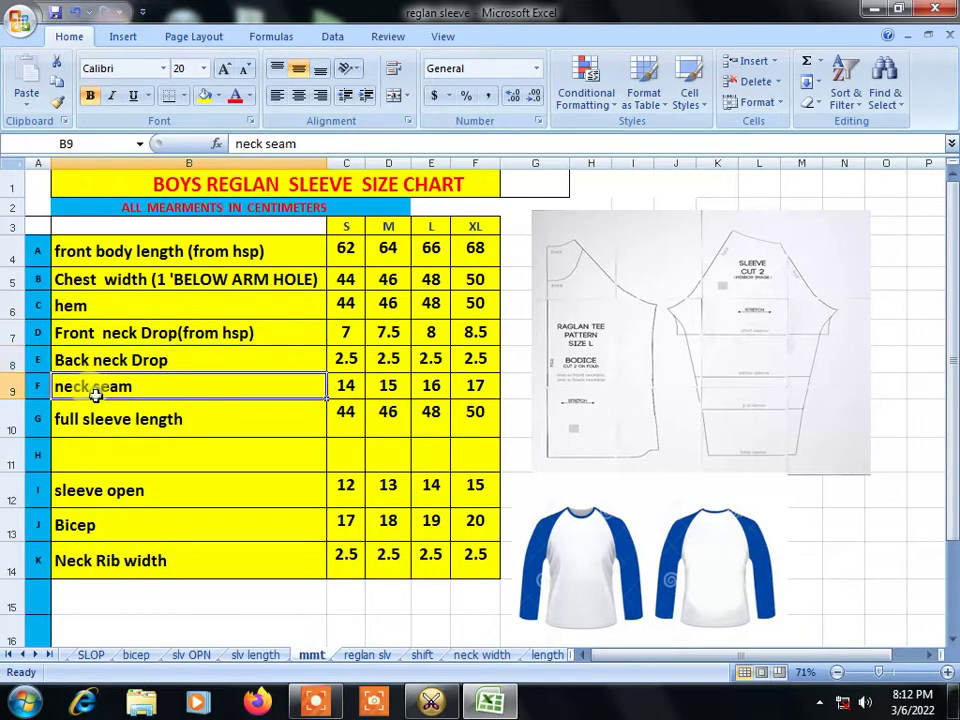
click(101, 420)
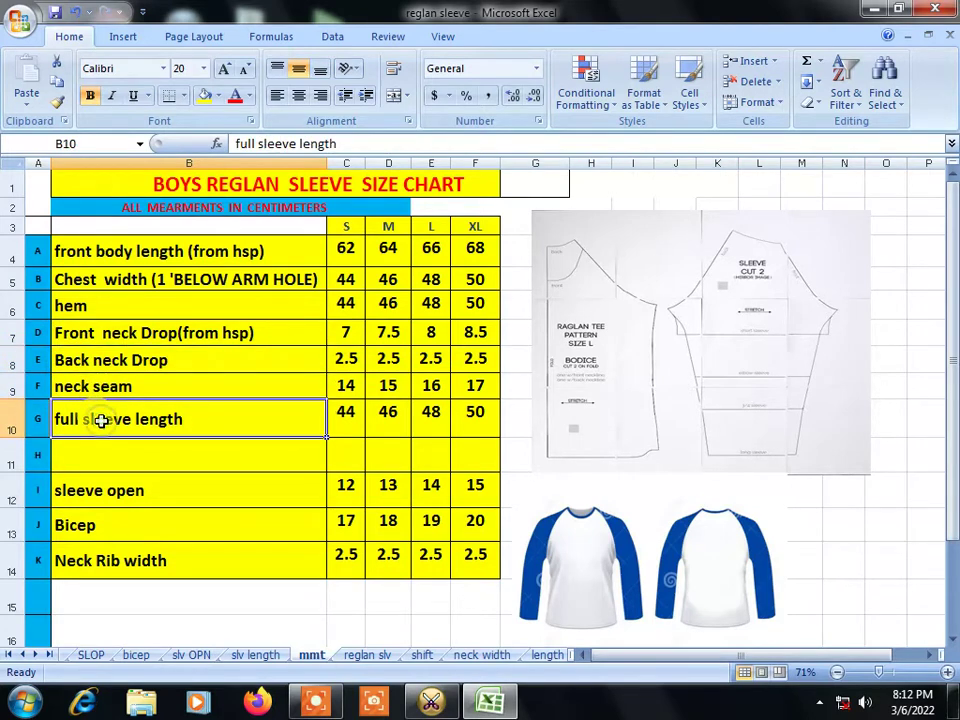
click(113, 490)
click(100, 525)
click(111, 563)
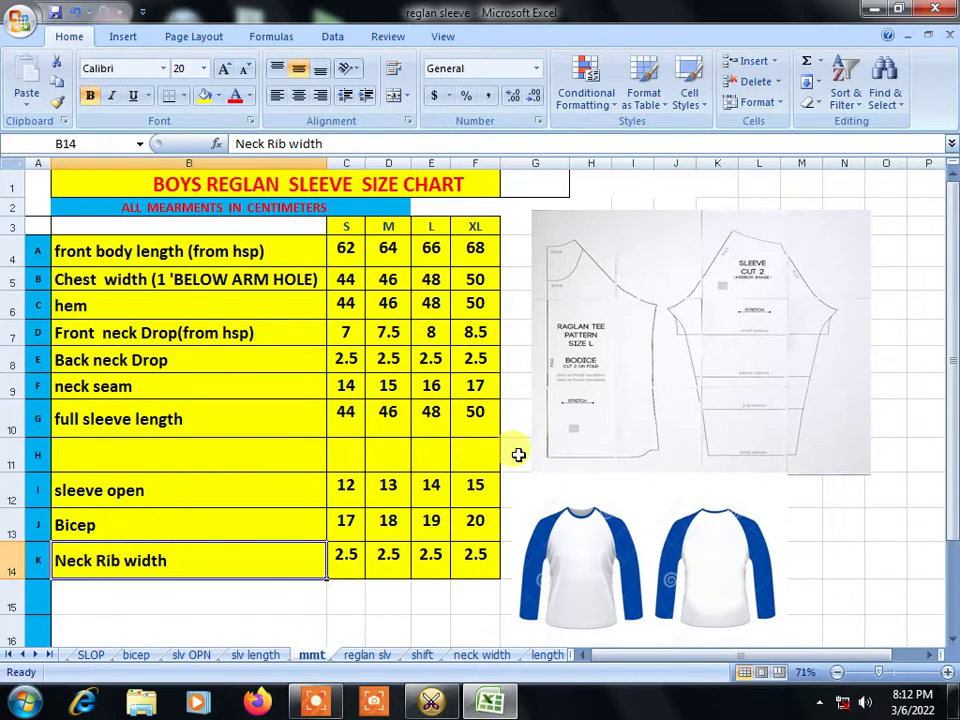
Step: Point out the flat pattern and T-shirt reference pictures beside the chart
click(681, 416)
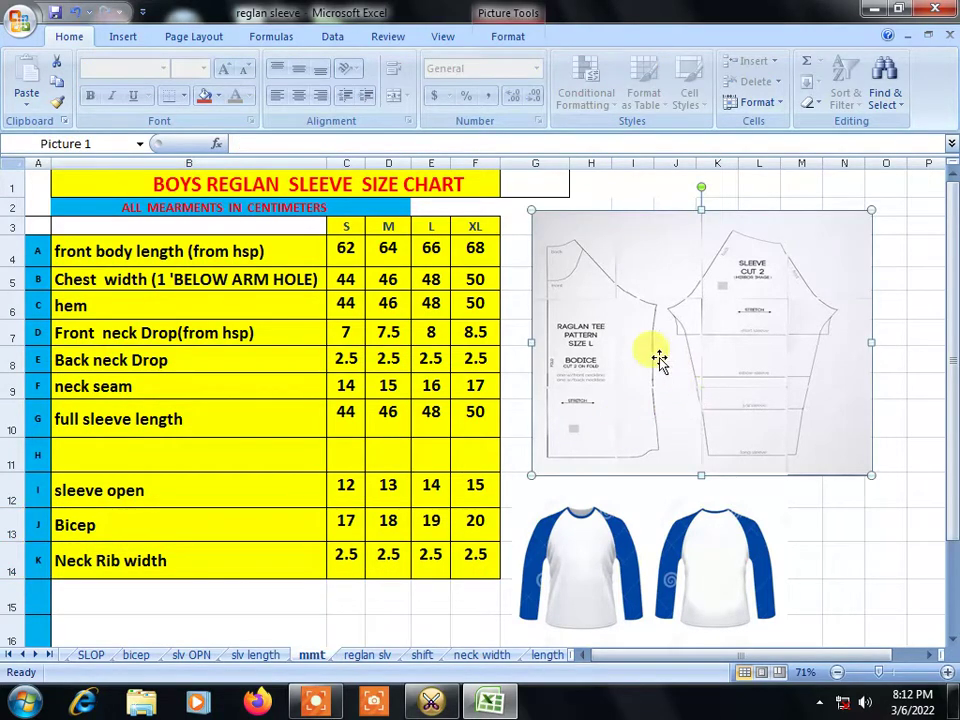
scroll(594, 303, down, 3)
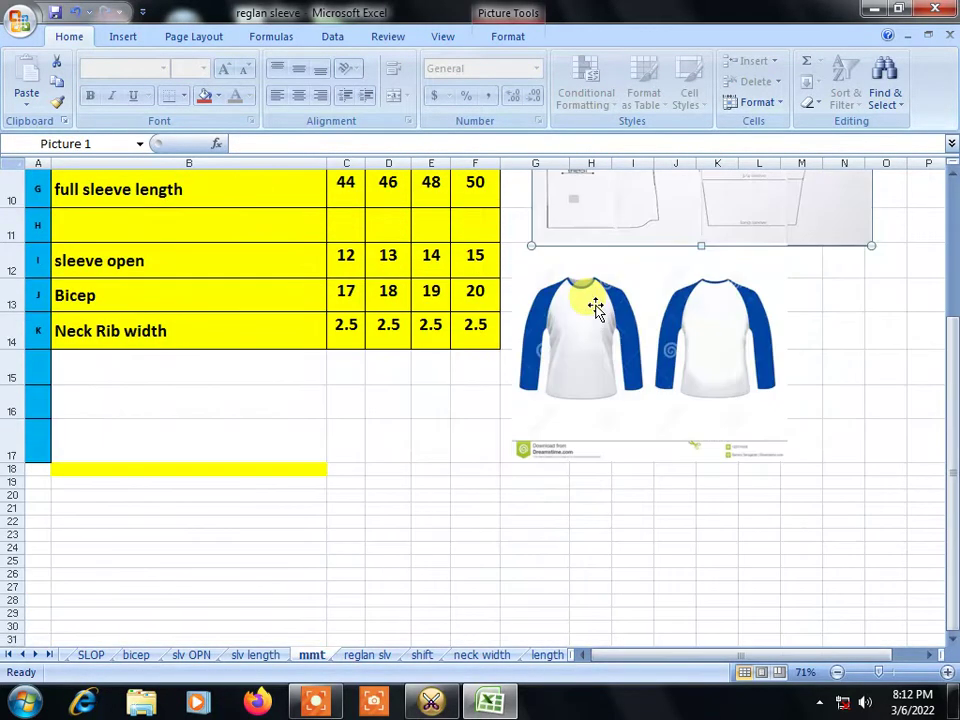
scroll(590, 290, up, 3)
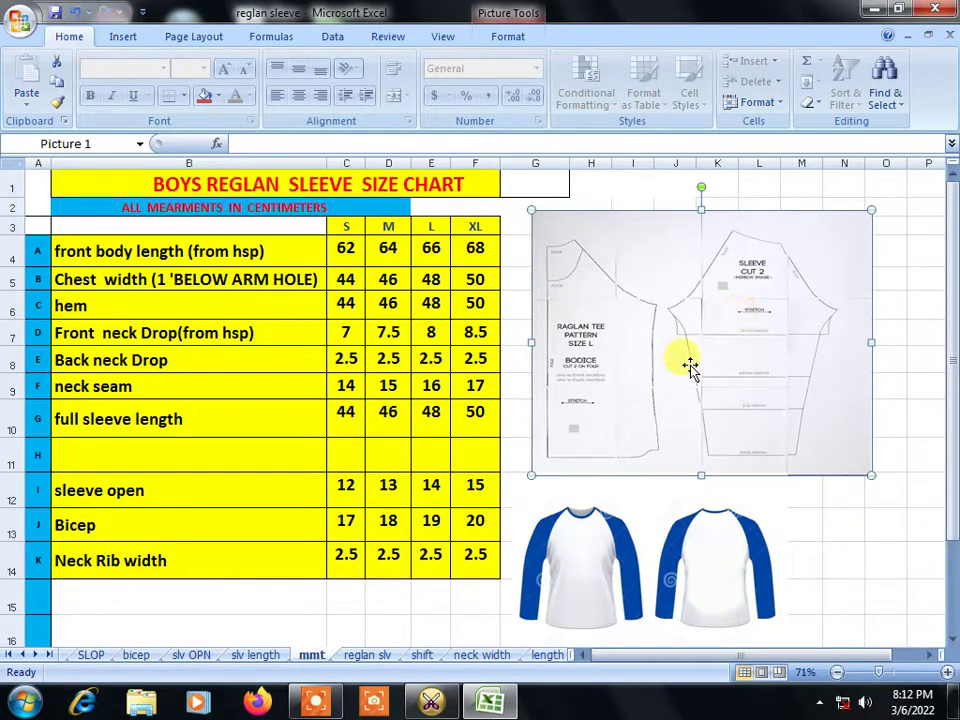
click(588, 576)
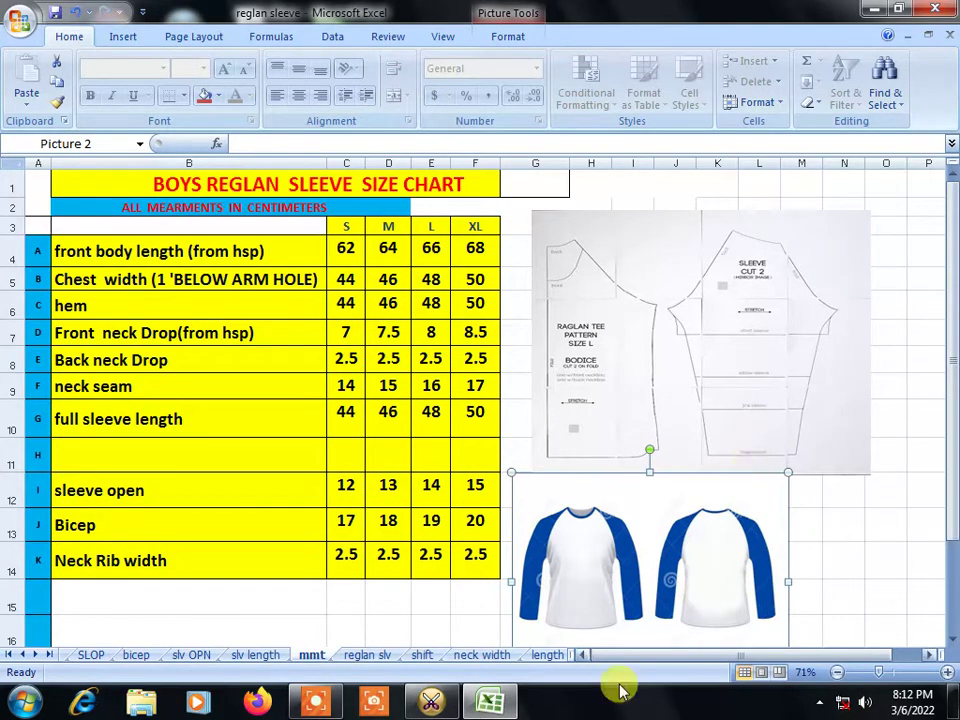
Step: Check size M's 64 cm length and 23 cm half chest on the length sheet, then bring Optitex PDS forward
click(433, 705)
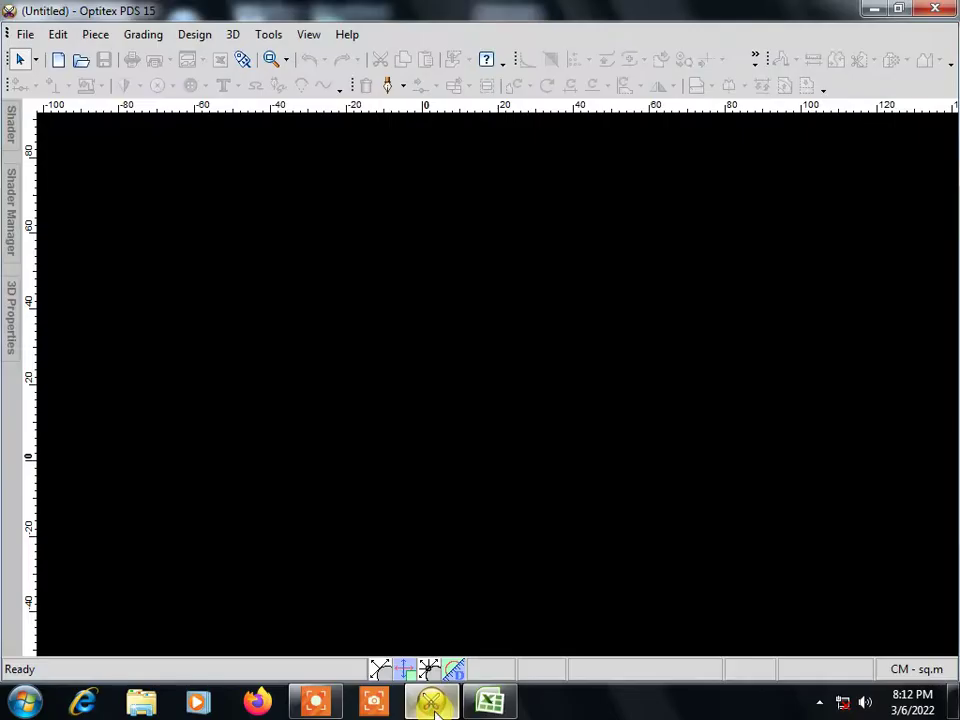
click(489, 703)
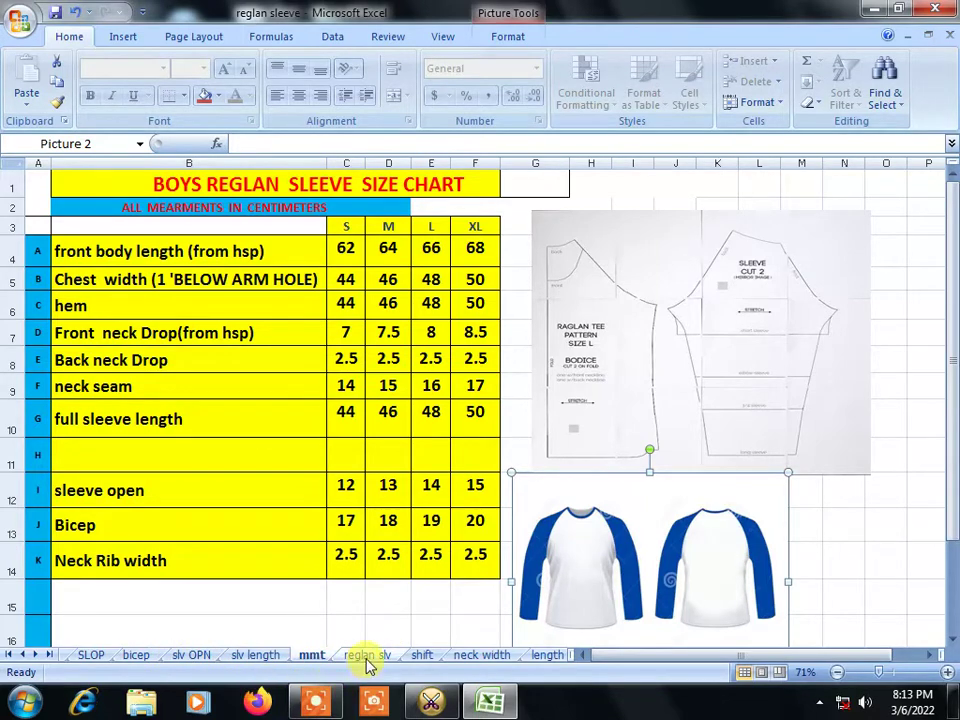
click(555, 656)
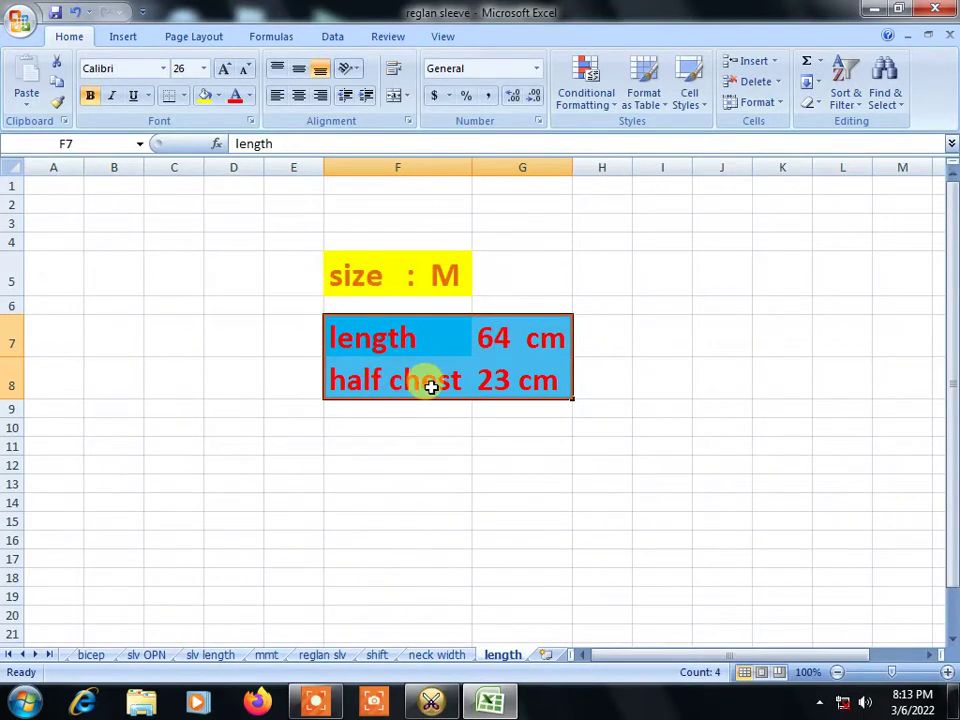
click(431, 705)
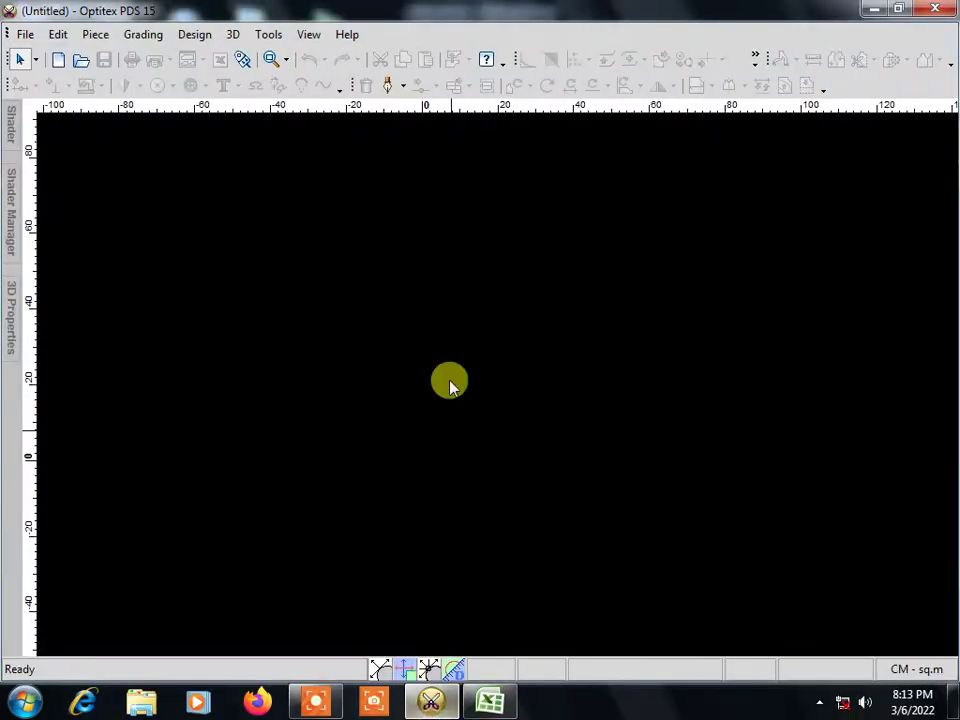
Step: Create a rectangular piece 64 long by 23 wide, then return to Excel
right_click(435, 273)
click(494, 317)
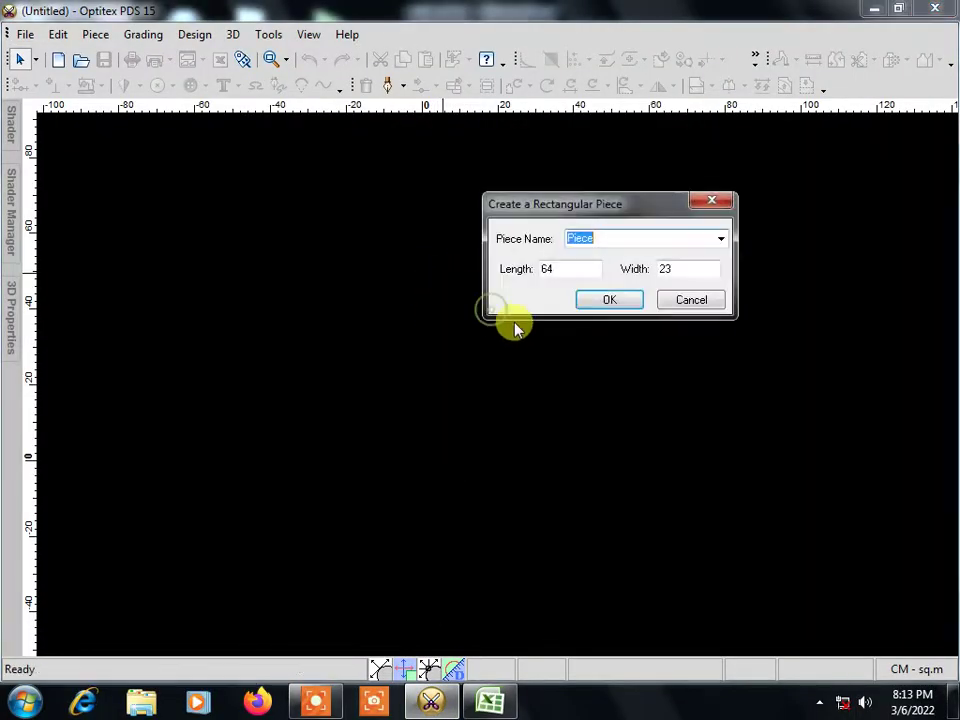
double_click(556, 271)
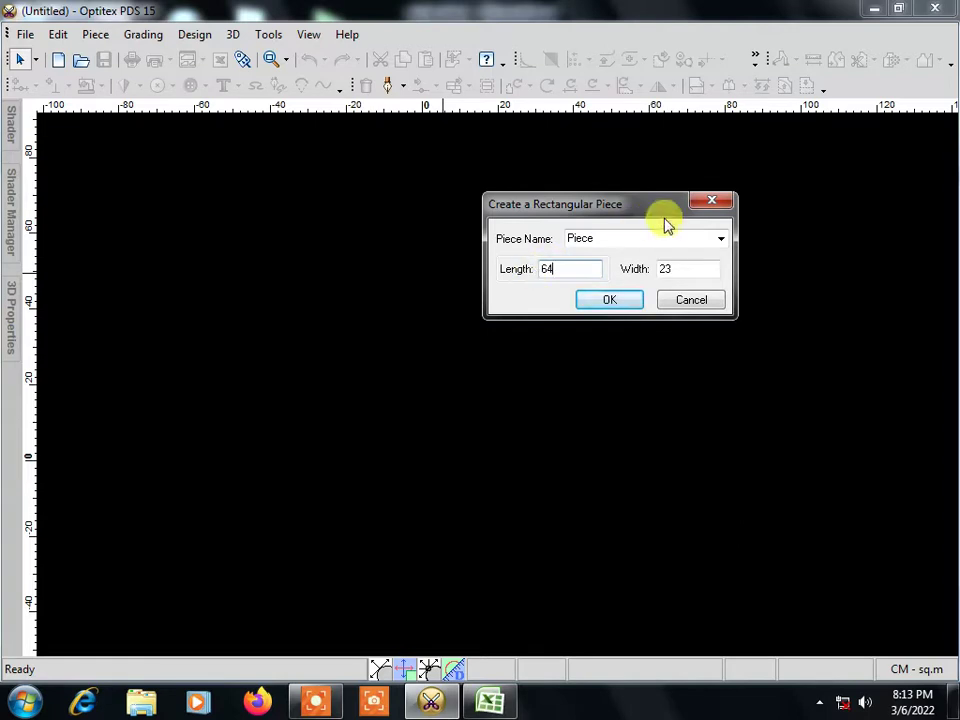
click(672, 268)
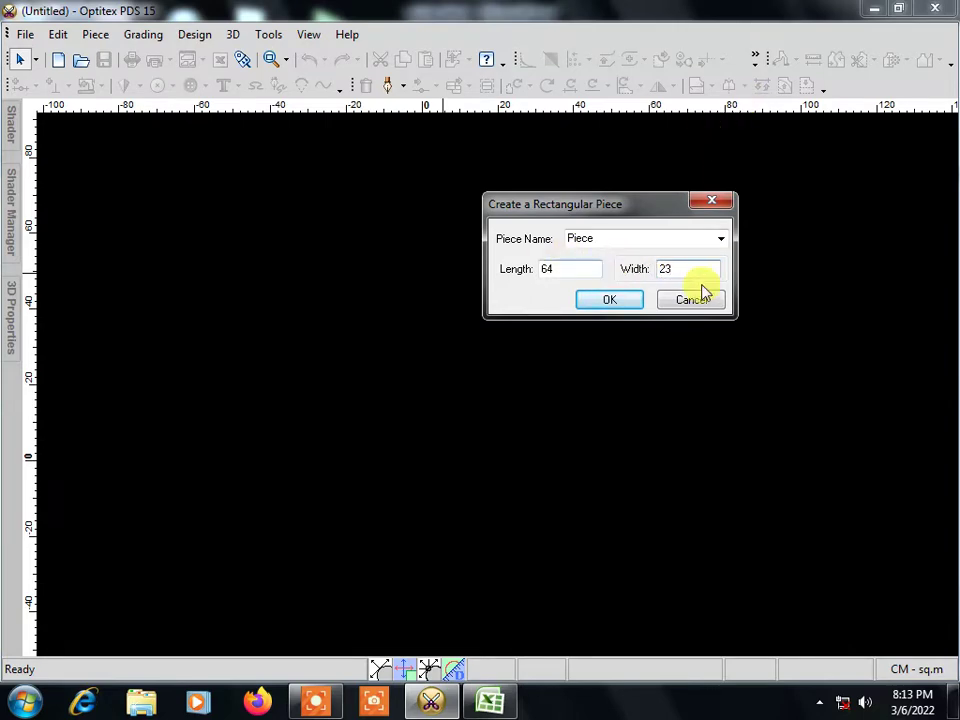
click(620, 302)
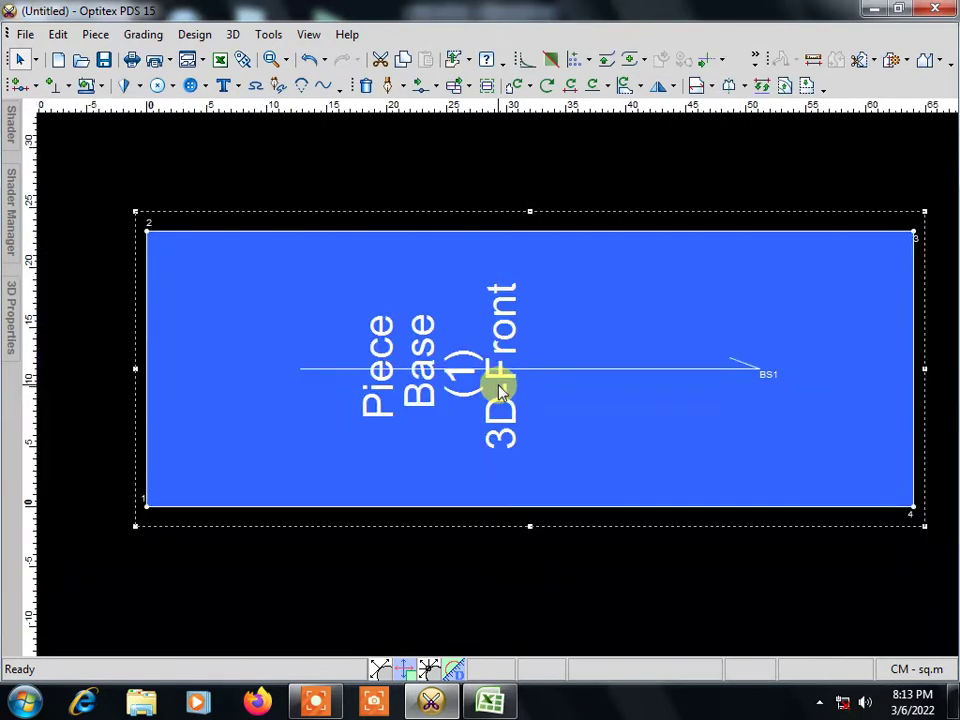
scroll(500, 390, up, 2)
scroll(495, 385, up, 1)
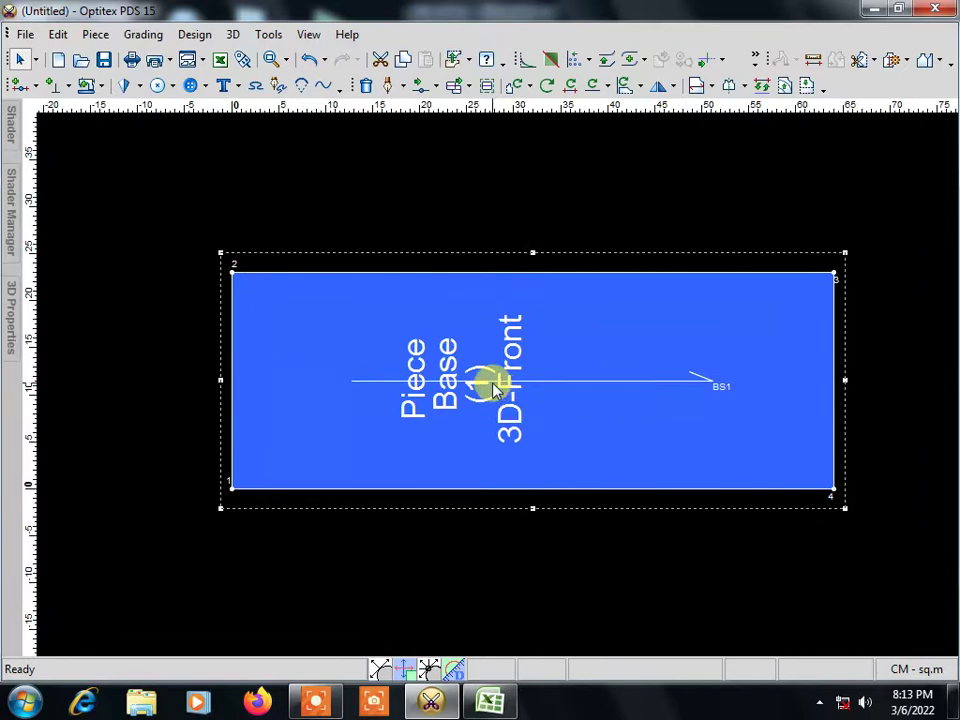
scroll(470, 418, down, 1)
scroll(485, 400, up, 1)
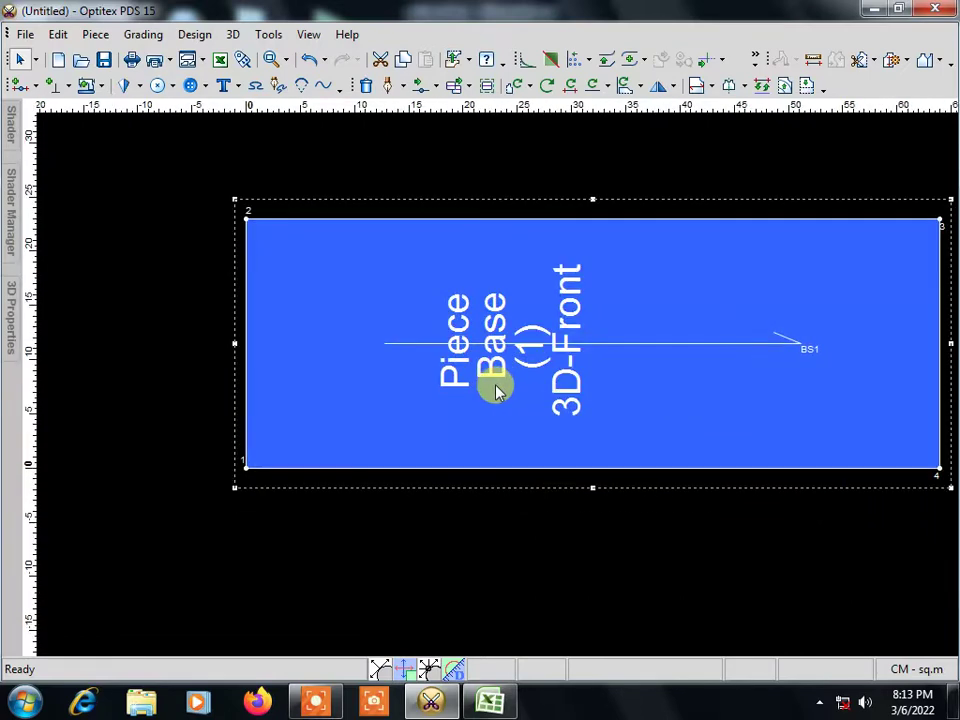
click(490, 703)
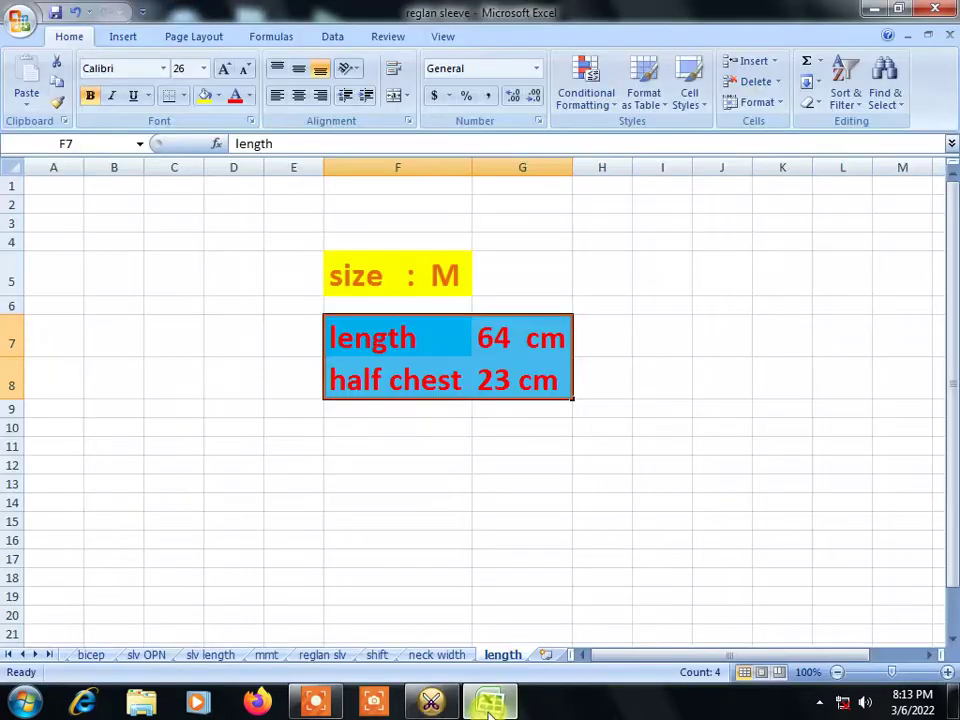
Step: Read size M's back neck drop of 2.5 cm on the mmt sheet, then return to Optitex
click(267, 655)
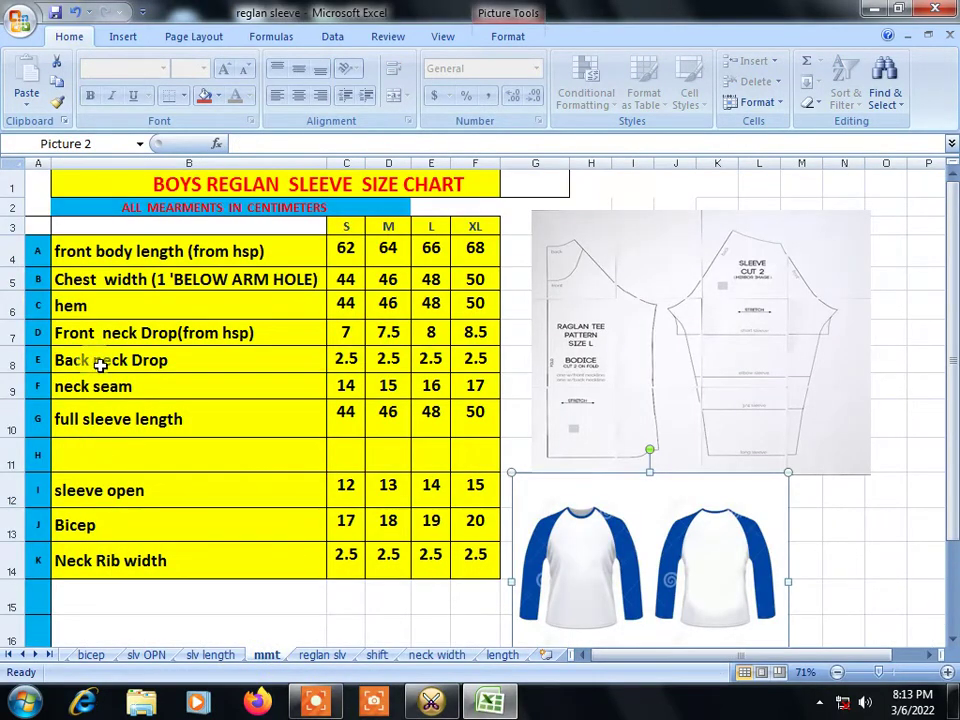
click(146, 363)
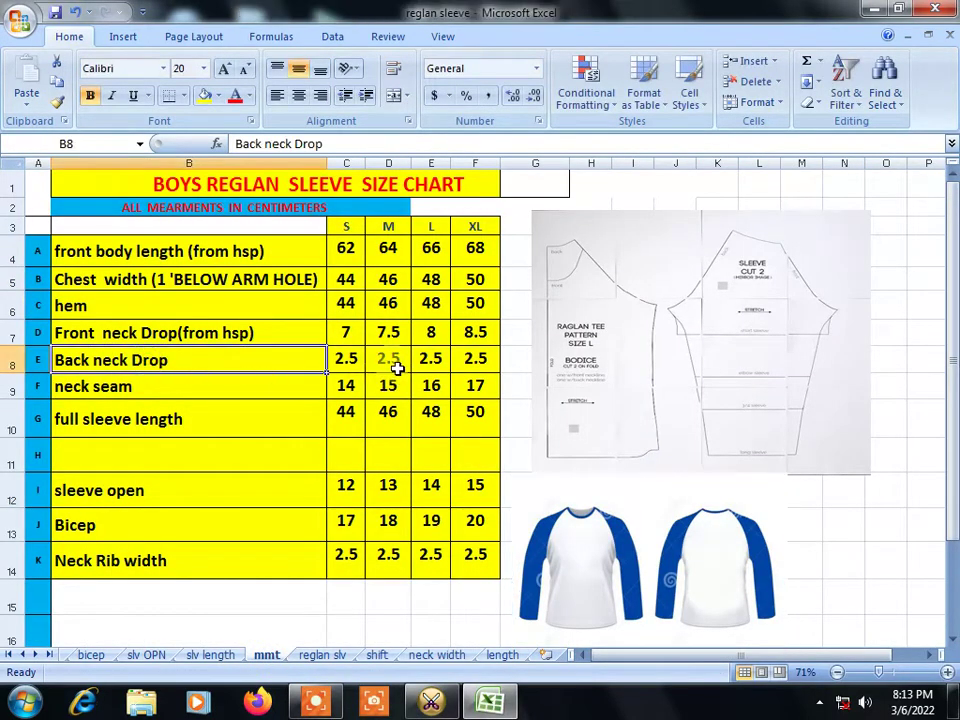
click(394, 364)
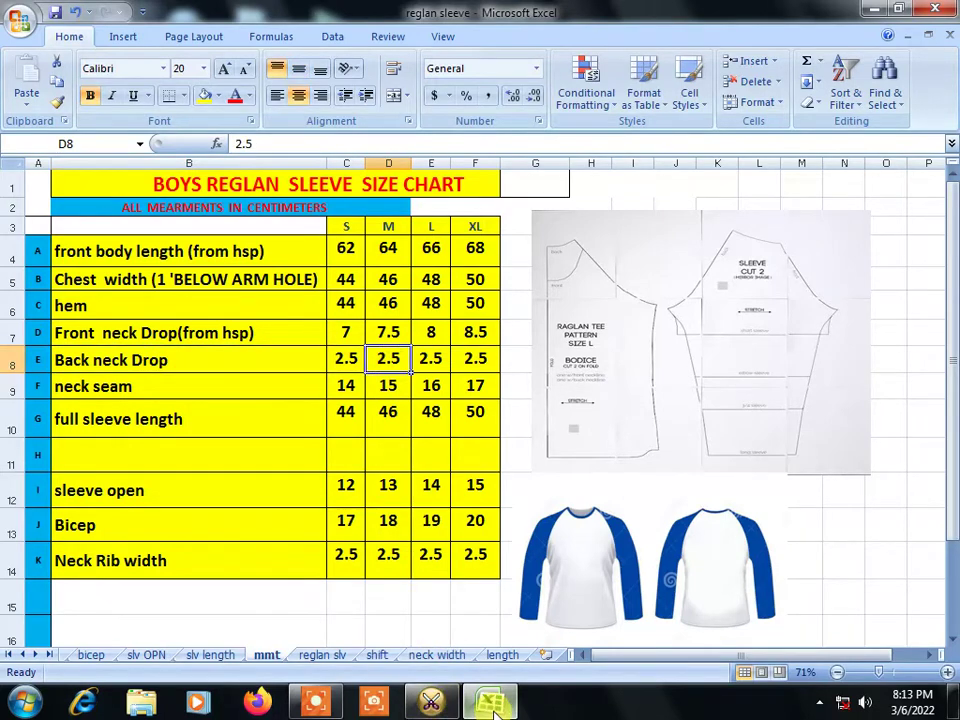
click(434, 704)
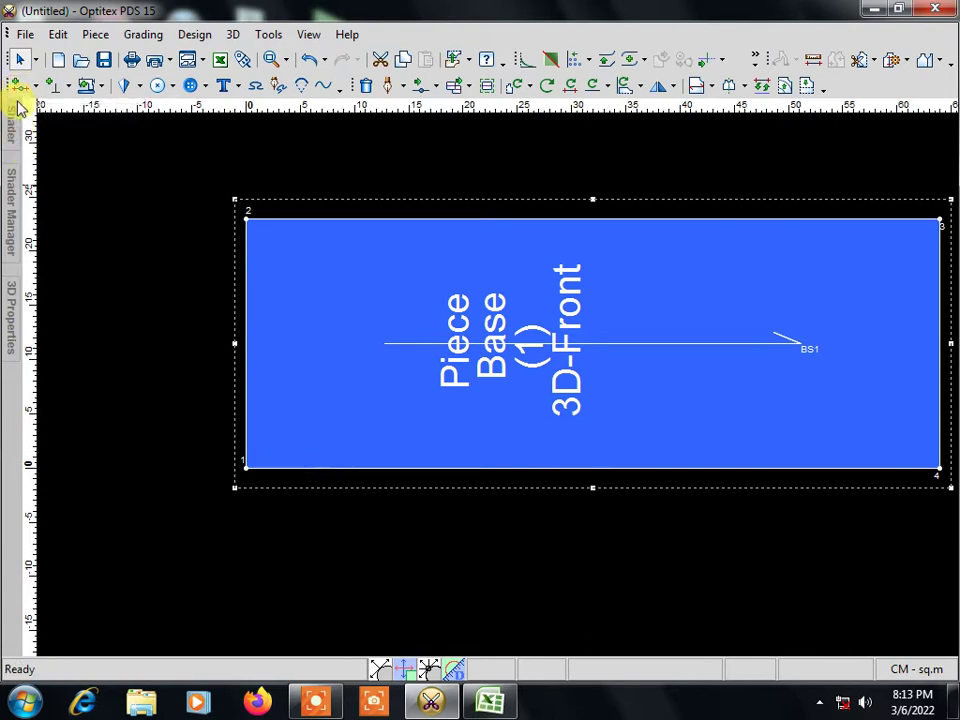
Step: Add a point on the bottom edge 2.5 cm from the lower-left corner
click(22, 88)
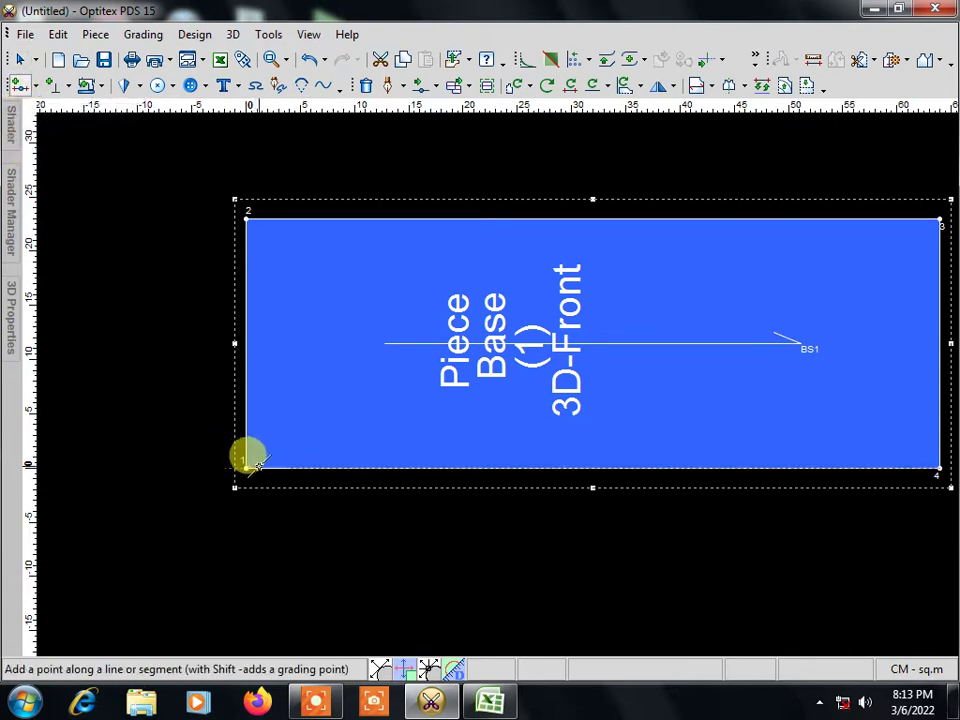
click(246, 463)
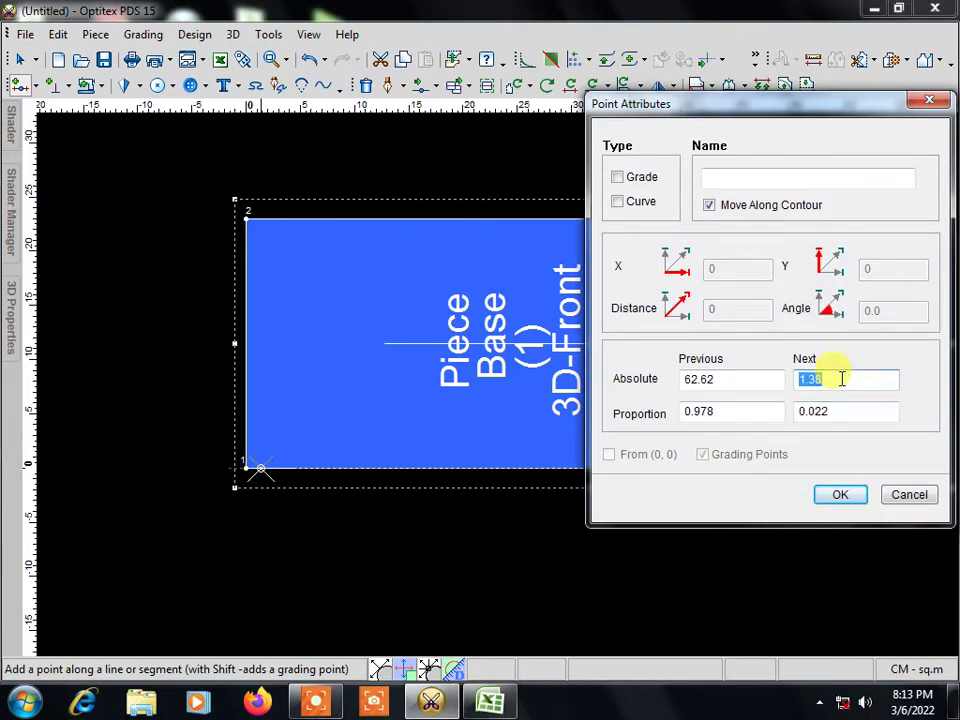
text(2.5)
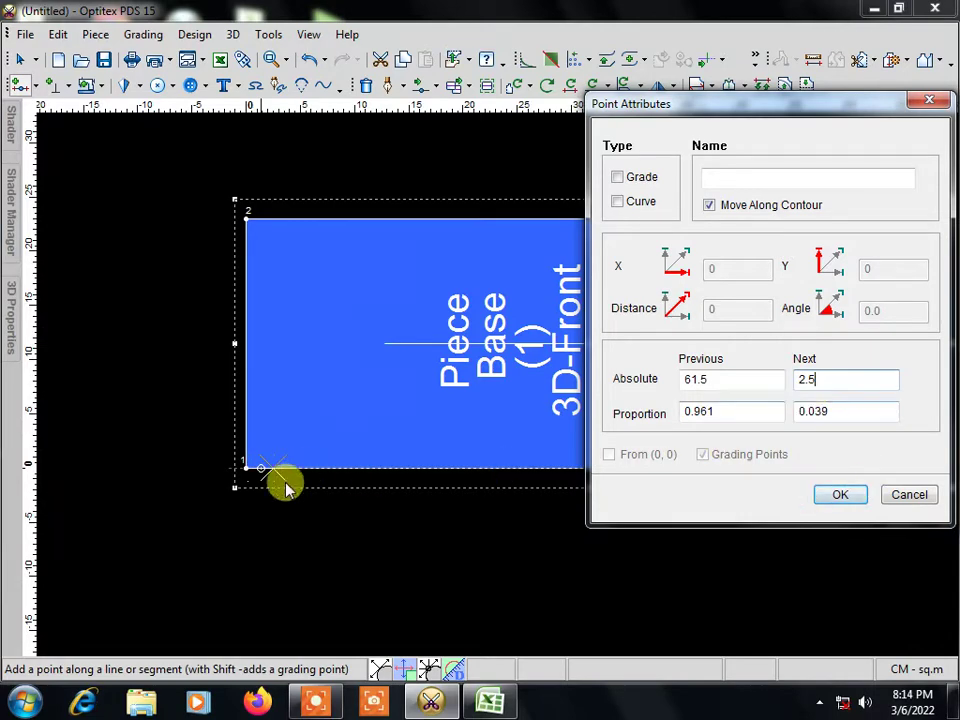
click(841, 495)
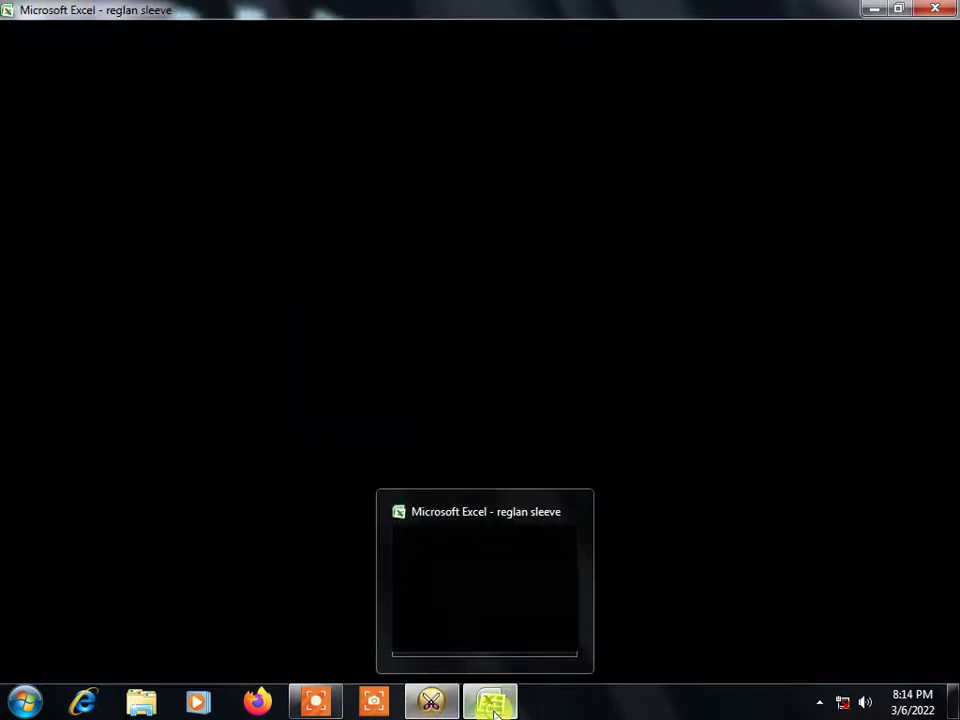
Step: Locate size M's neck seam value of 15 in the Excel size chart
click(491, 705)
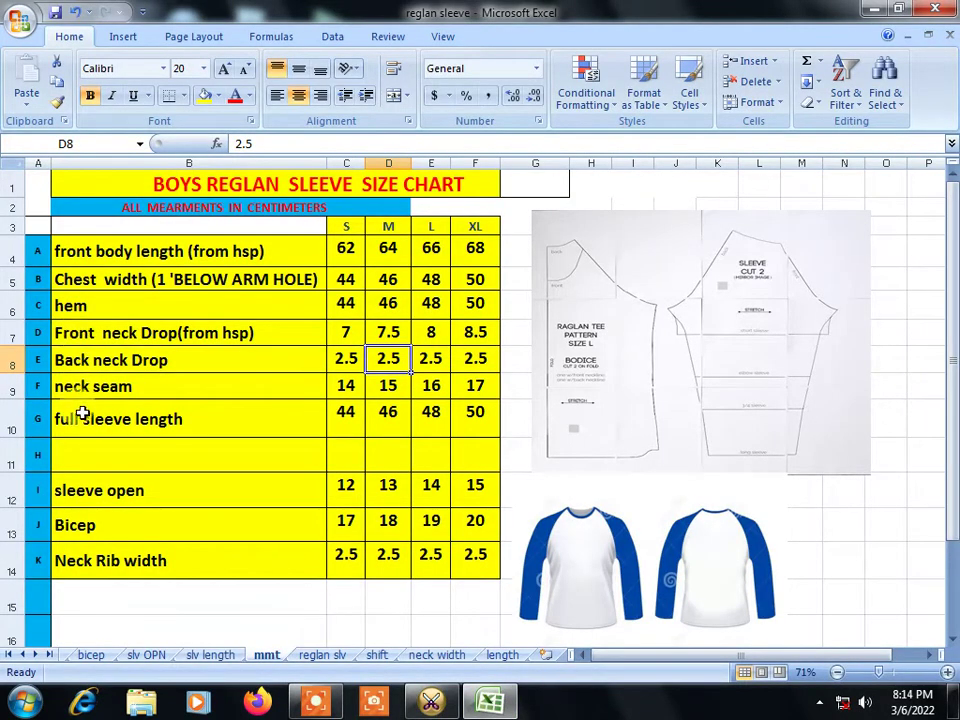
click(72, 384)
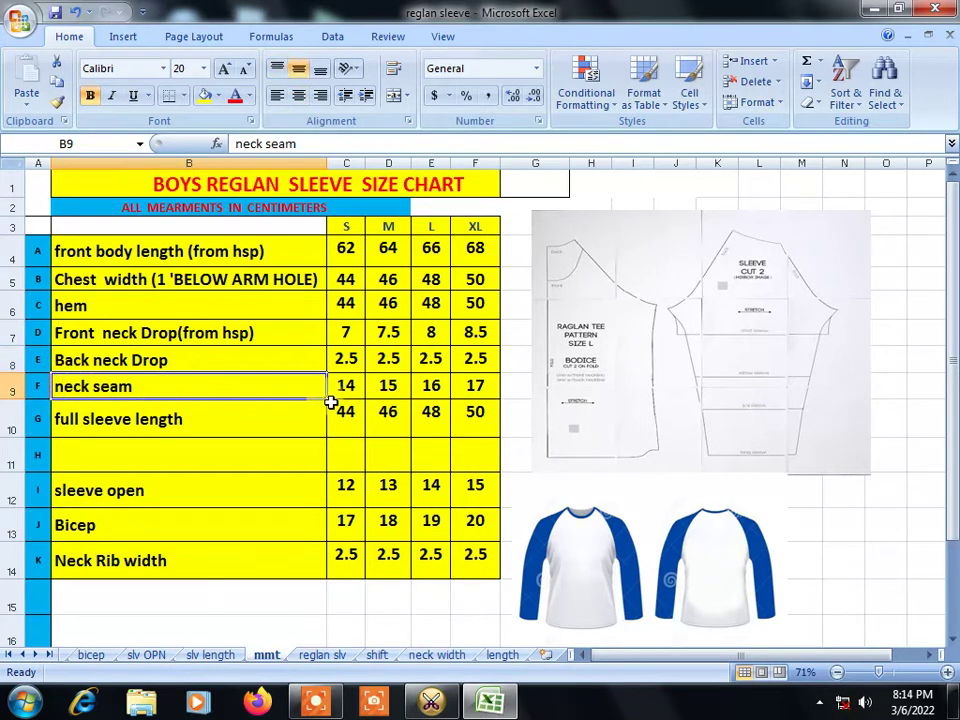
click(389, 388)
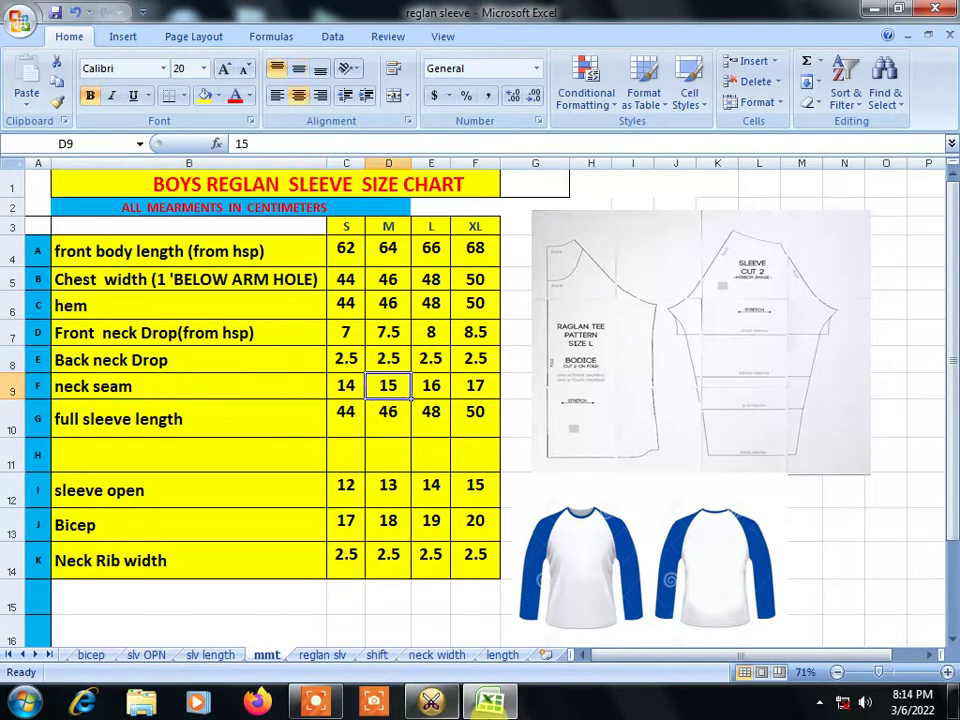
click(315, 704)
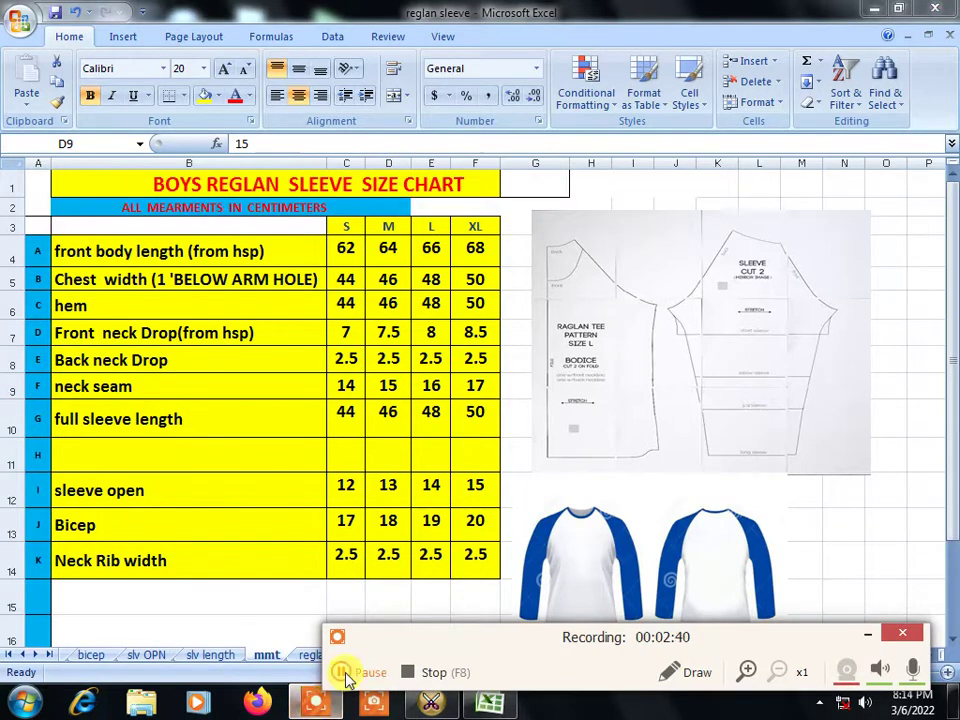
click(345, 676)
click(347, 677)
click(872, 643)
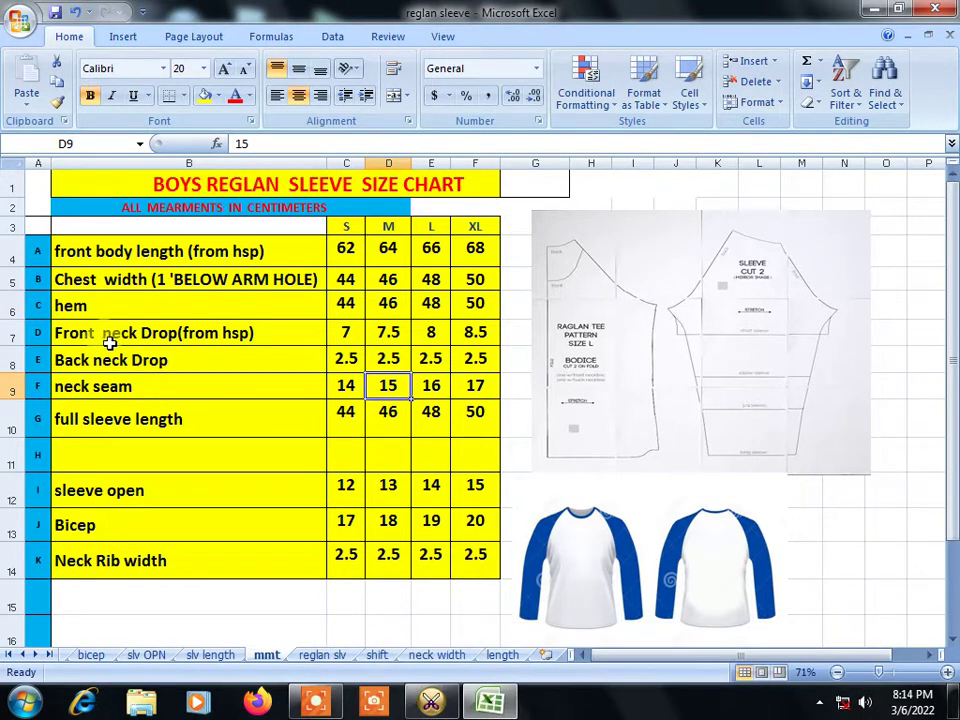
Step: Drag the 15 into size M's full sleeve length cell, replacing 46
click(118, 390)
click(388, 418)
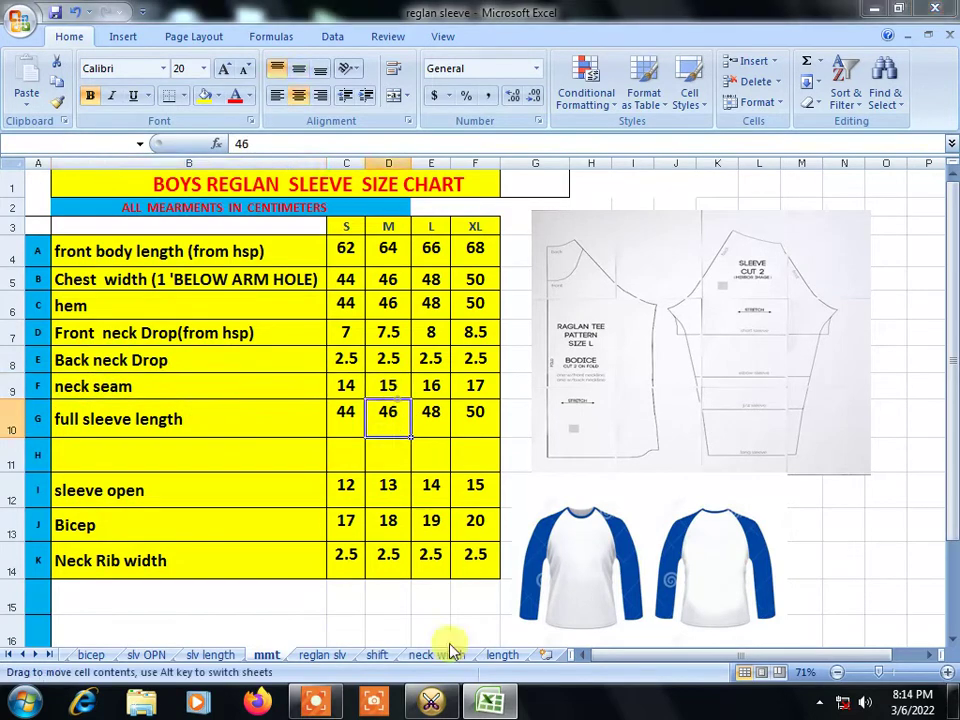
drag(450, 650, 355, 525)
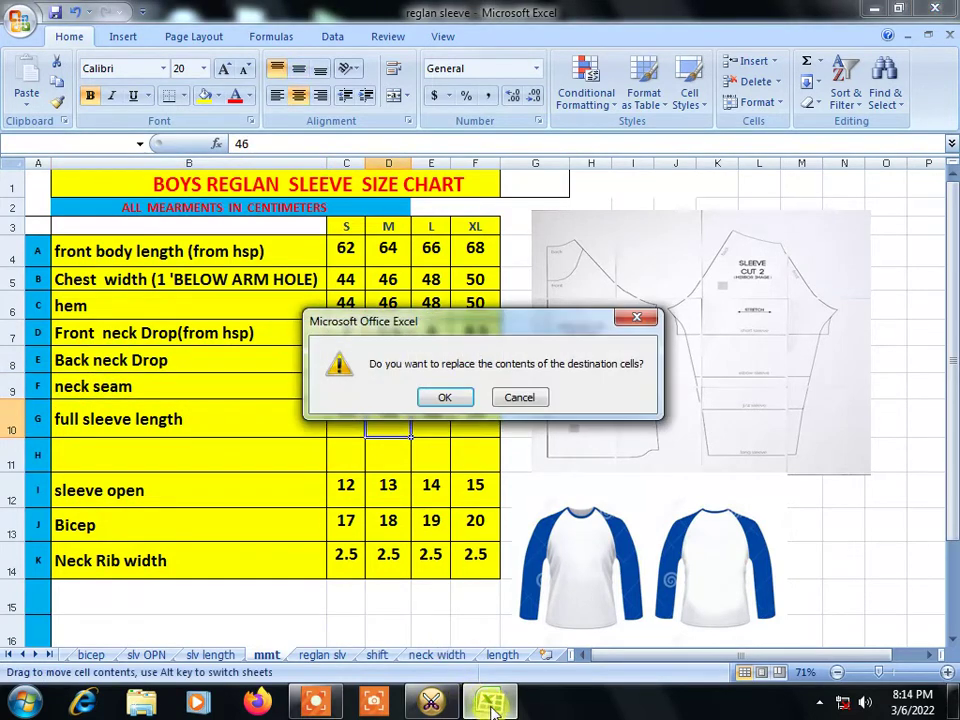
click(448, 398)
click(432, 703)
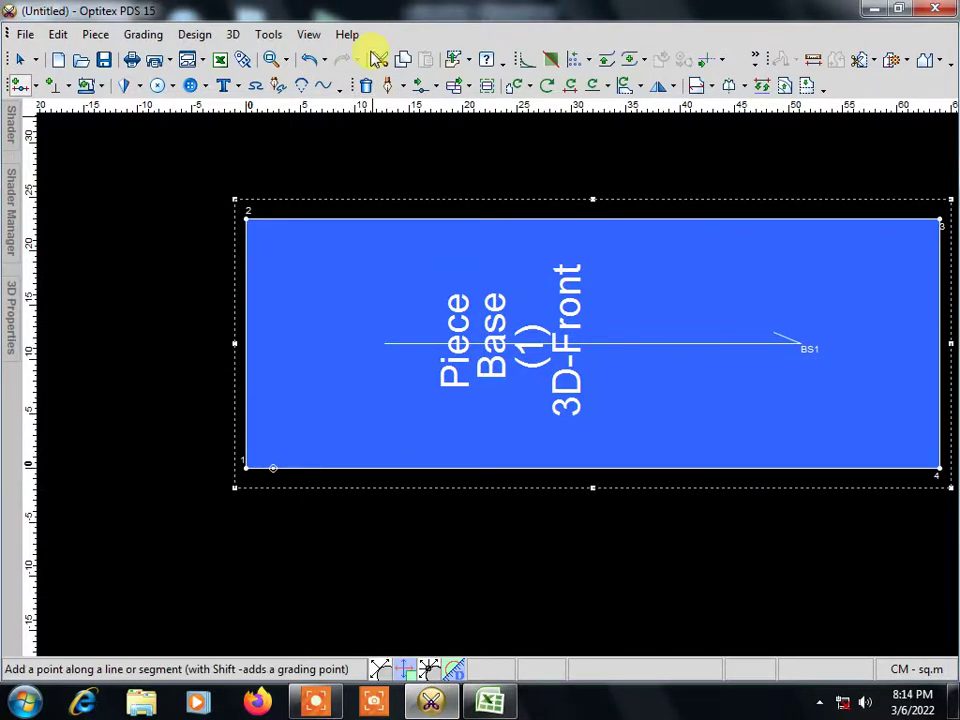
Step: Start an internal contour at the bottom-edge point and place a second point on the left edge
click(388, 85)
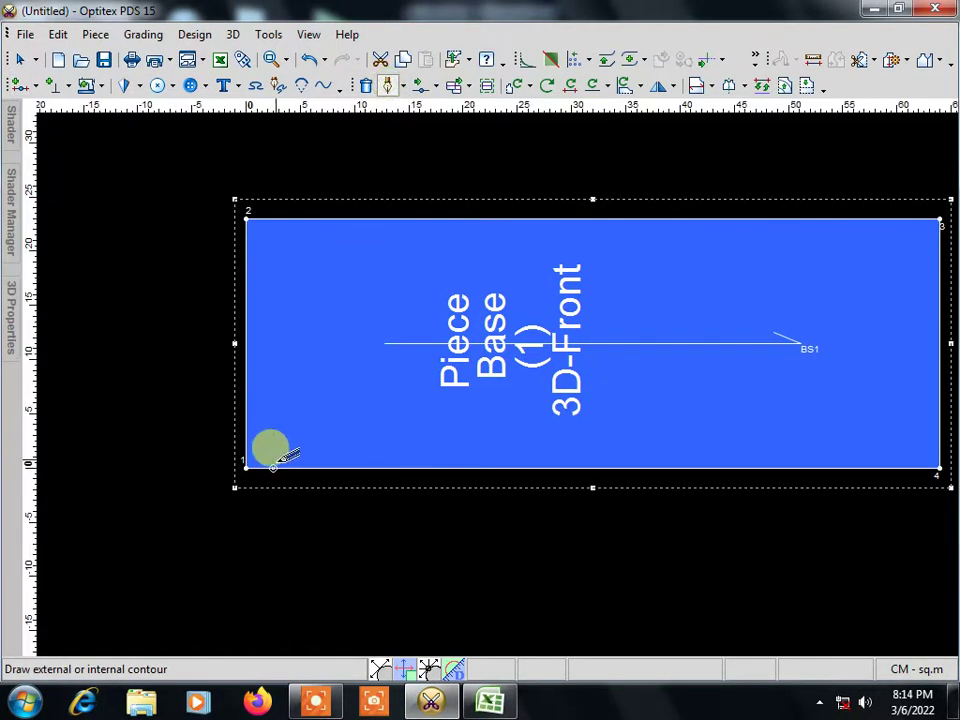
click(270, 466)
click(716, 443)
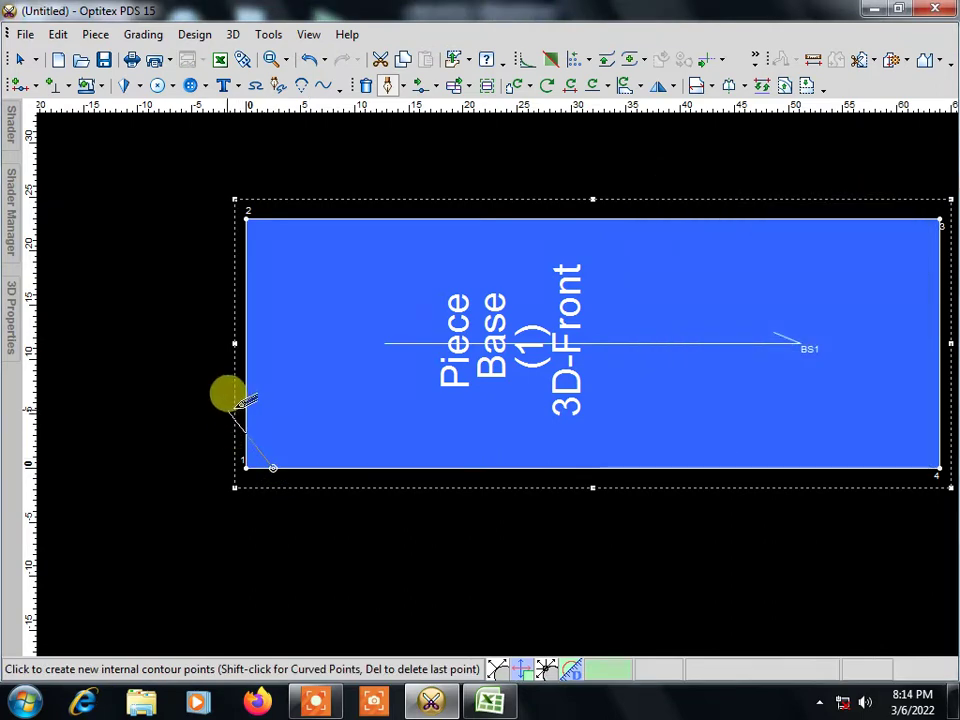
click(246, 383)
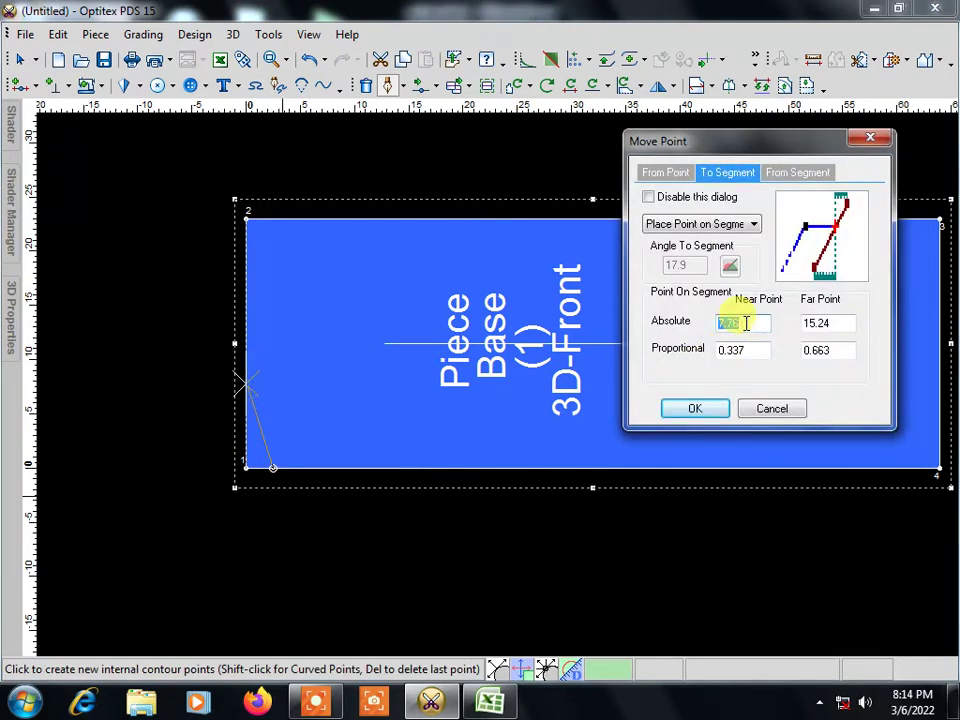
text(7.)
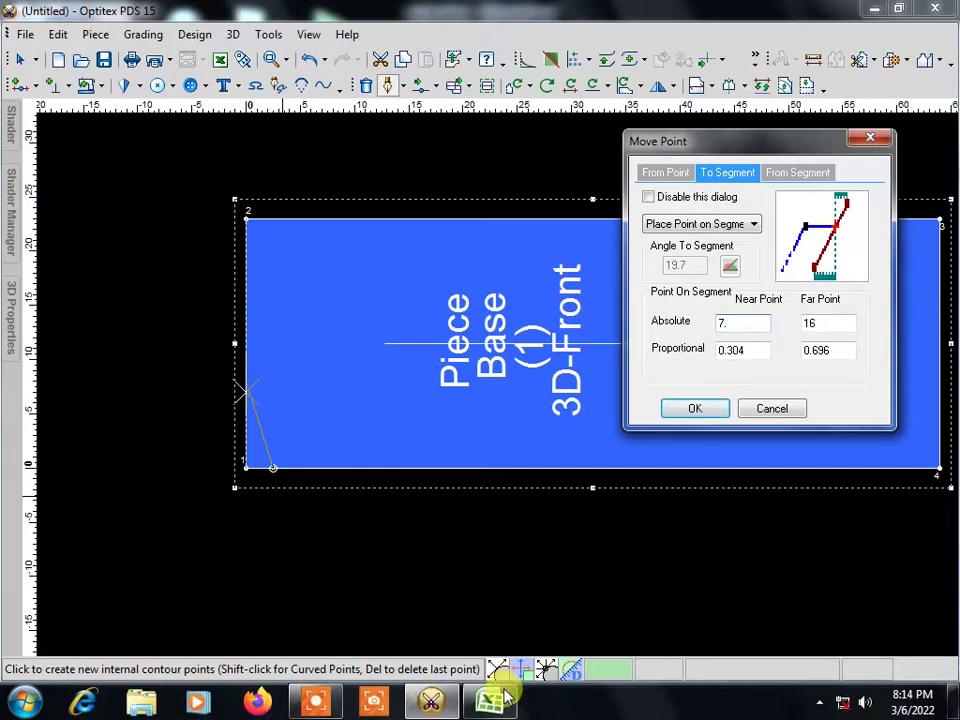
click(490, 700)
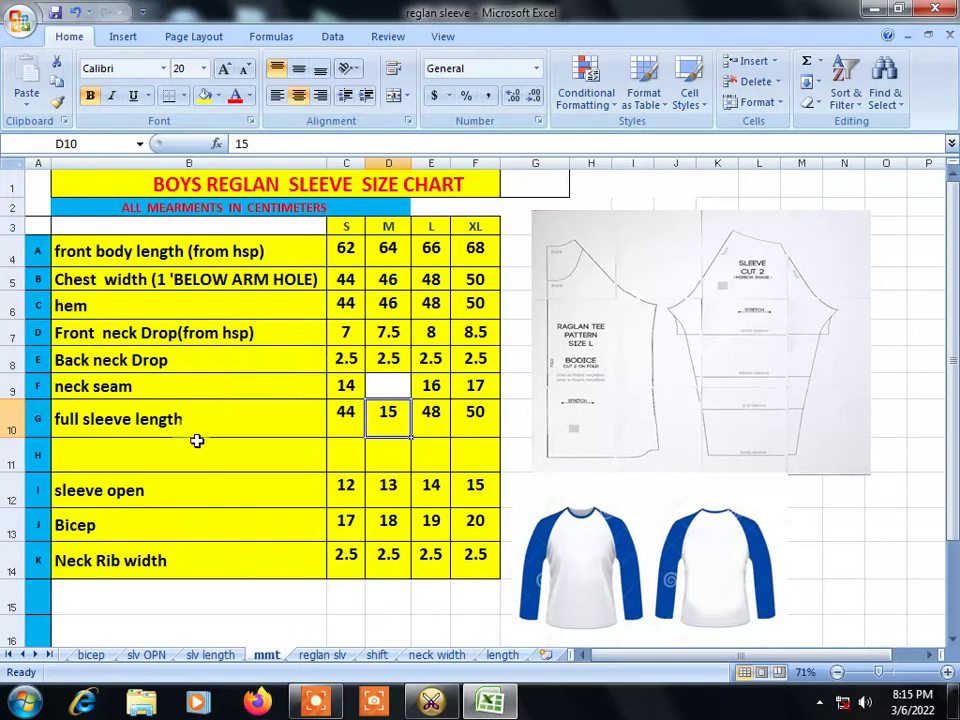
Step: Type 15 back into size M's emptied neck seam cell
click(381, 391)
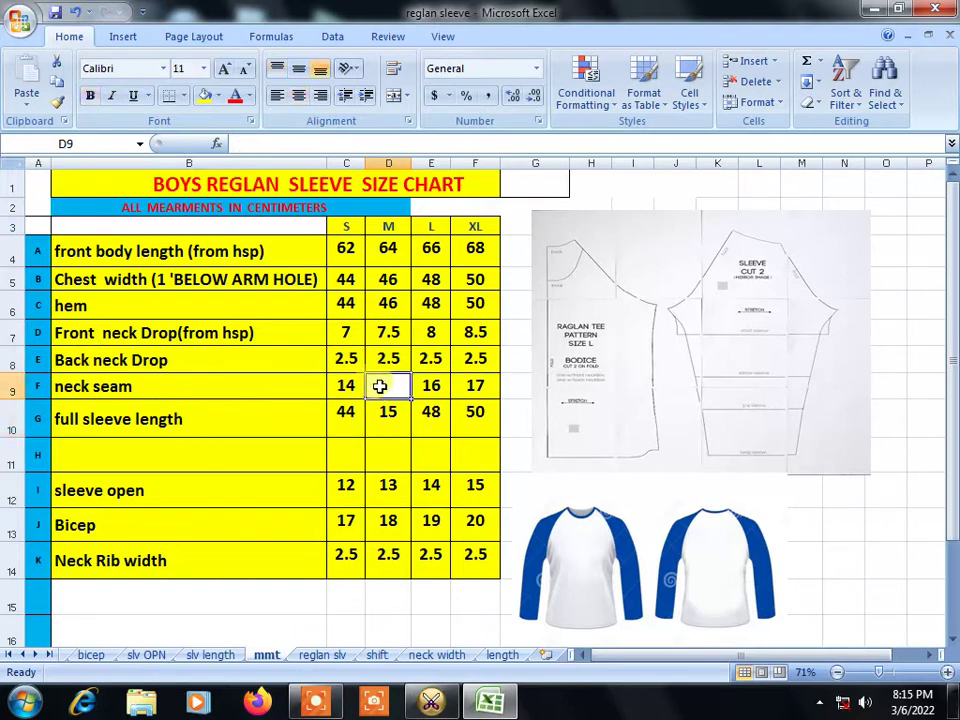
text(15)
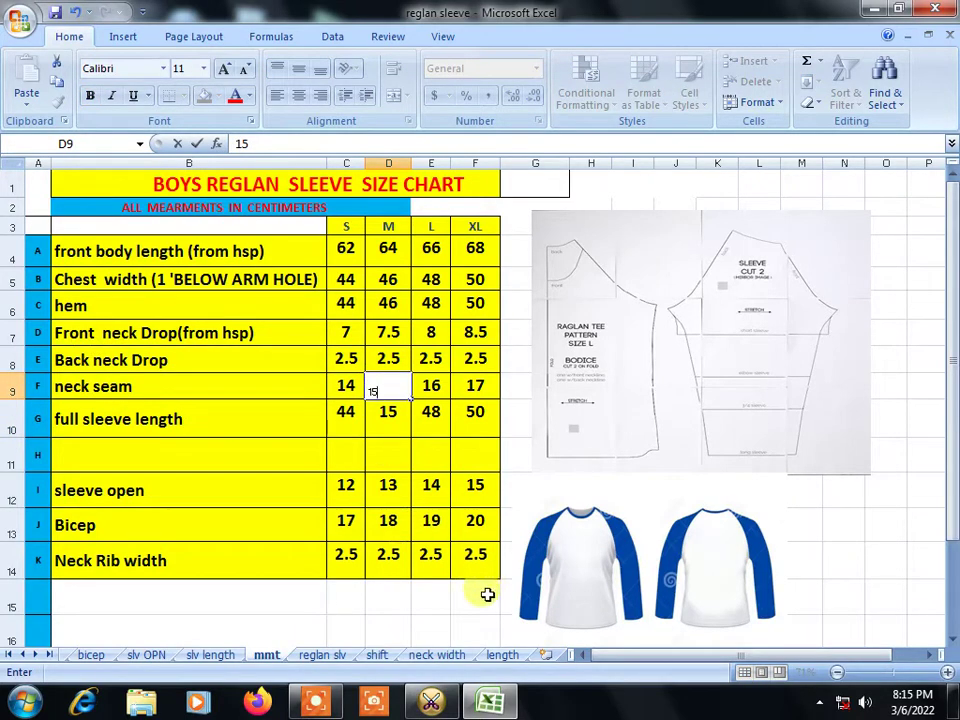
click(471, 600)
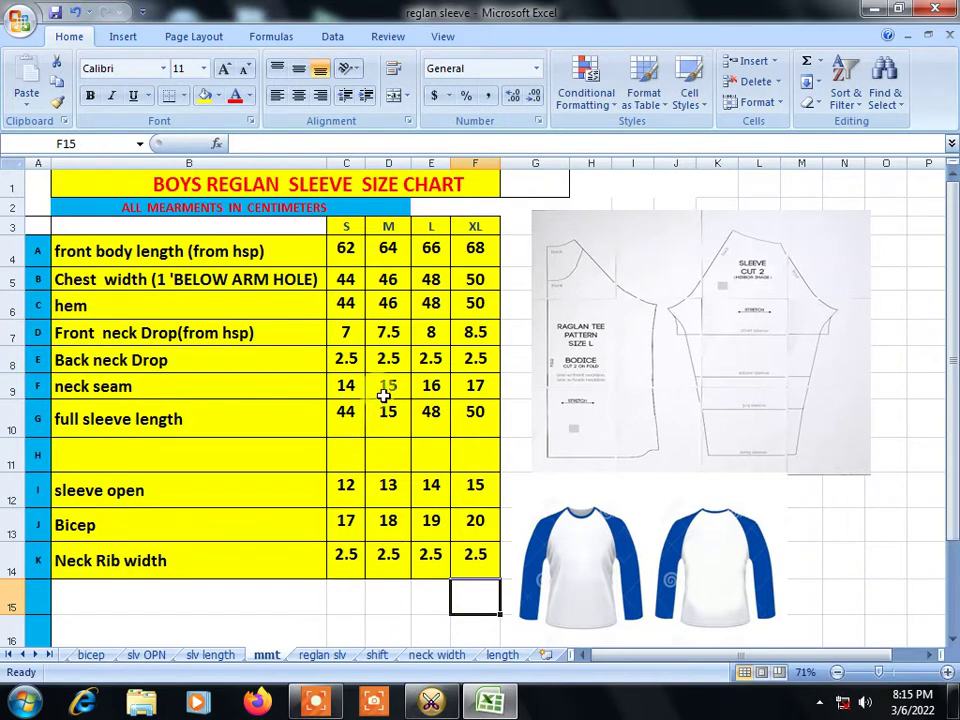
Step: Set the contour's left-edge point at 7.5 from the corner
click(430, 707)
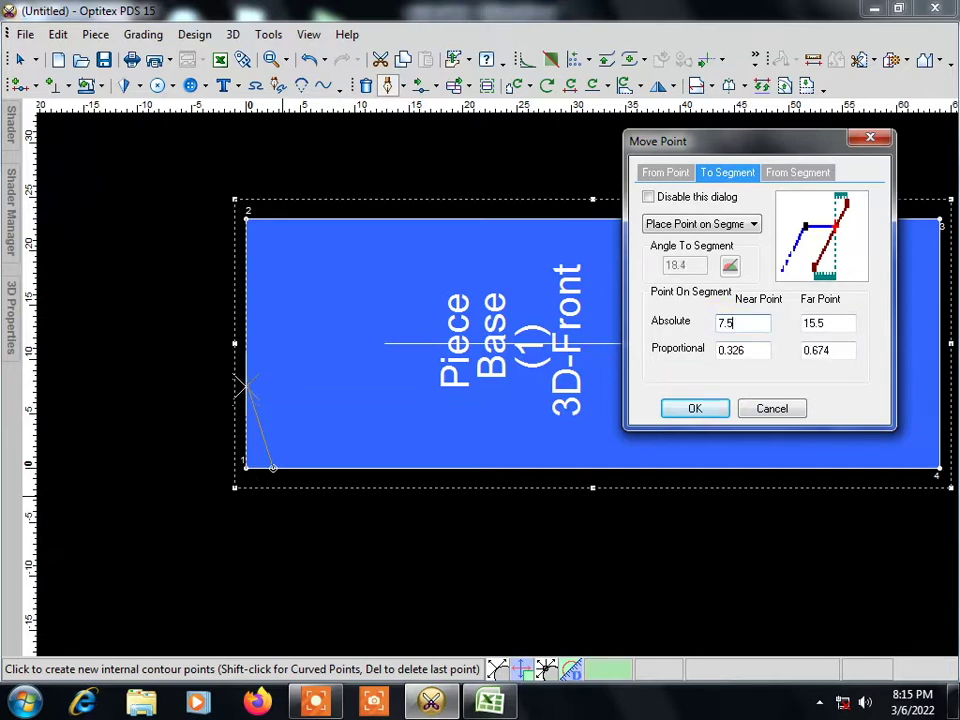
click(705, 407)
click(246, 386)
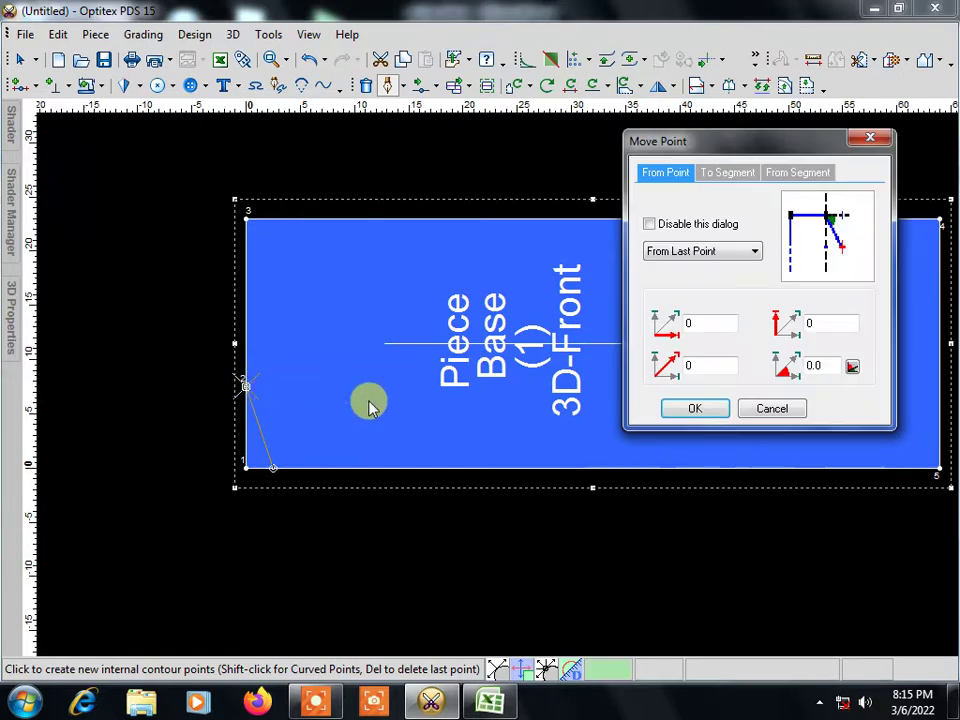
click(700, 413)
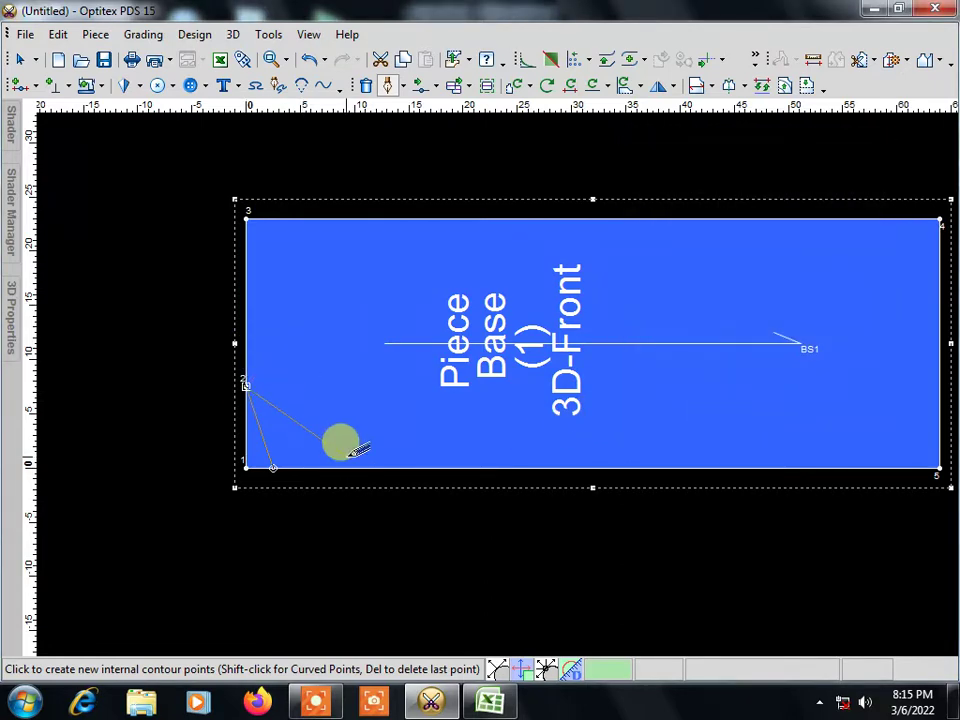
Step: Look up size M's front neck drop of 7.5 in the size chart
click(489, 700)
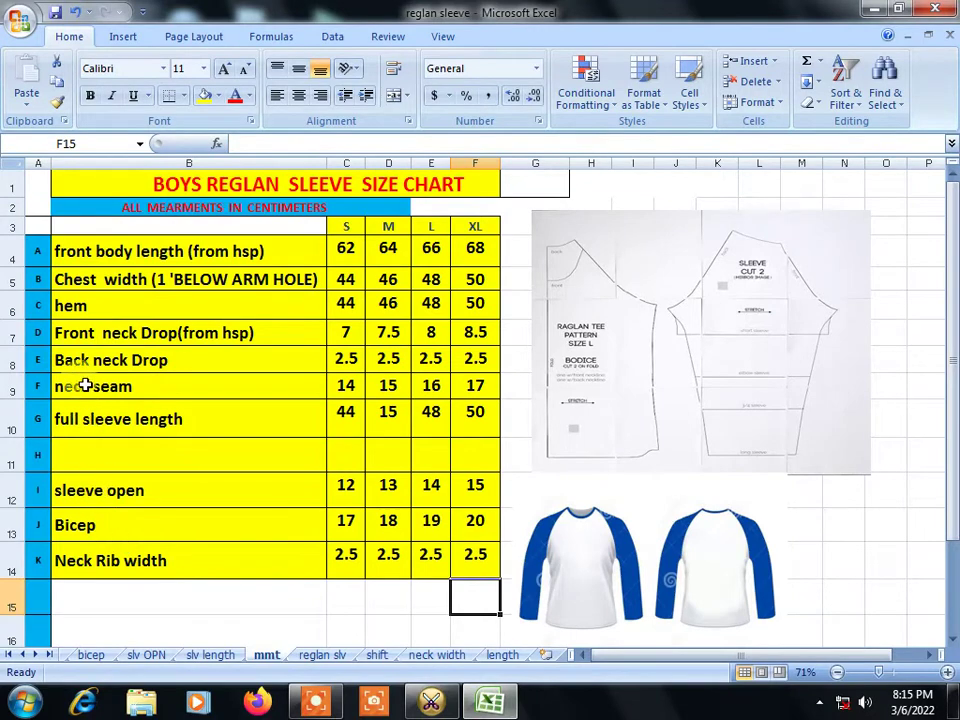
double_click(79, 340)
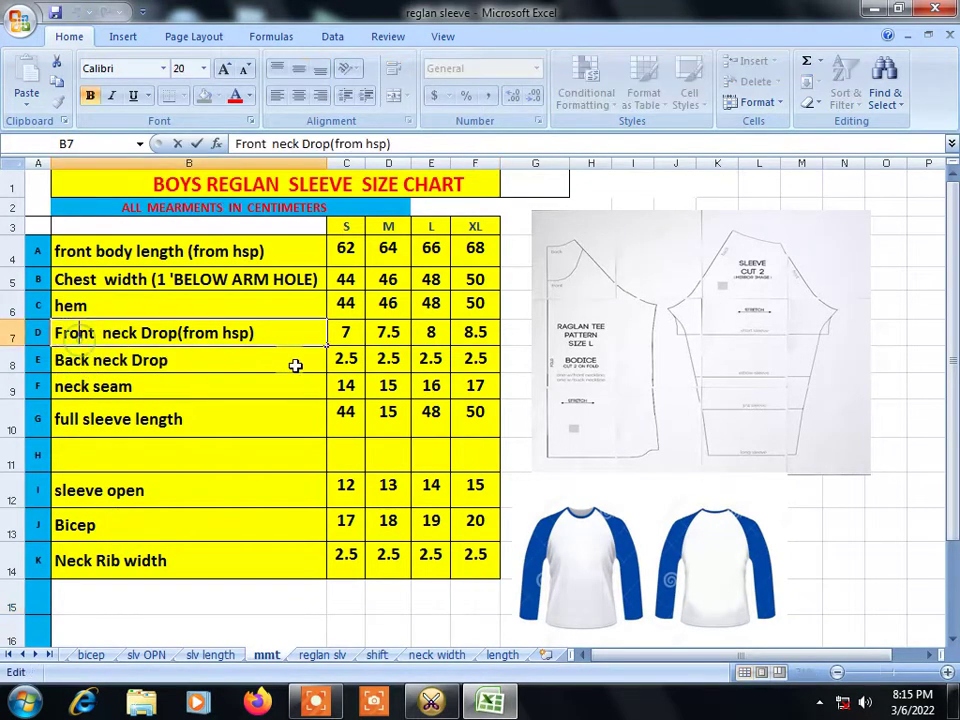
click(390, 342)
click(431, 700)
Step: Add the bottom-edge contour point at 7.5 and finish drafting the internal contour
click(418, 464)
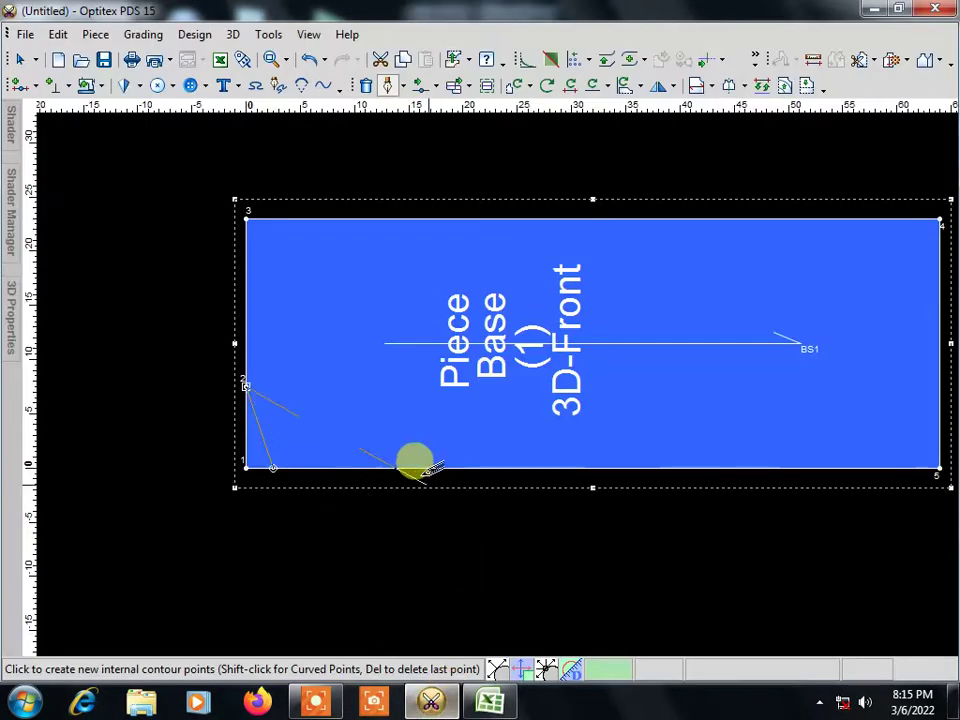
click(347, 465)
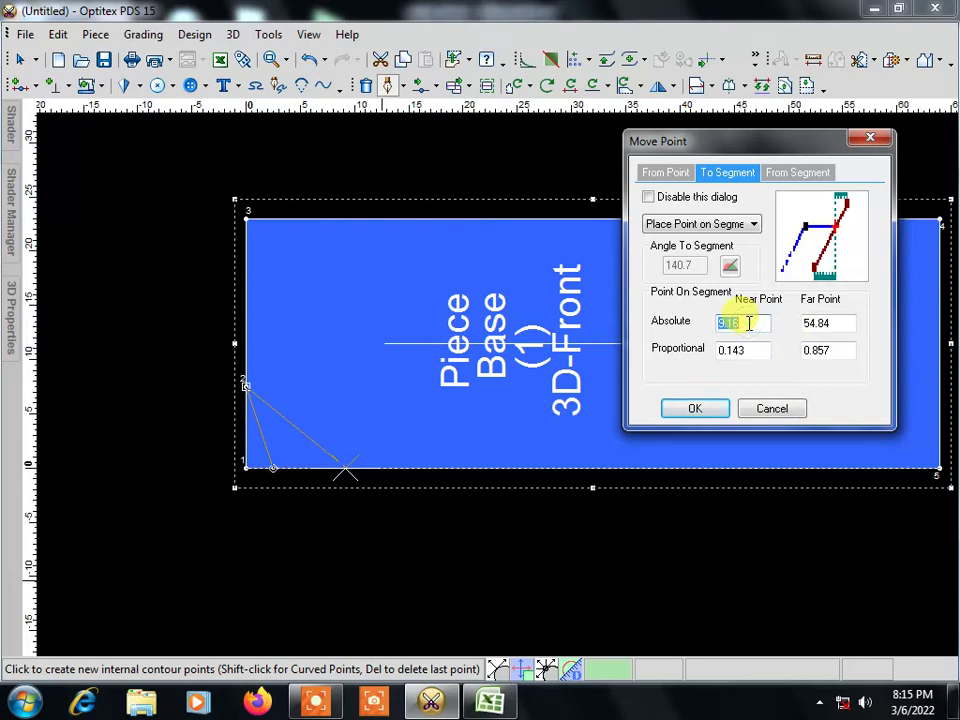
text(7.5)
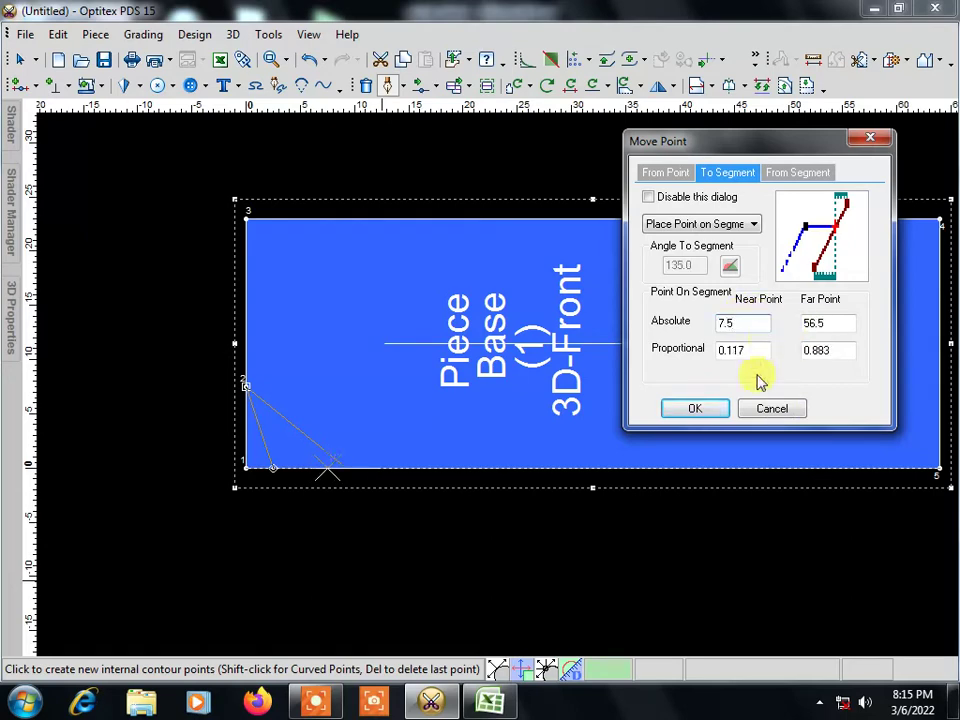
click(712, 414)
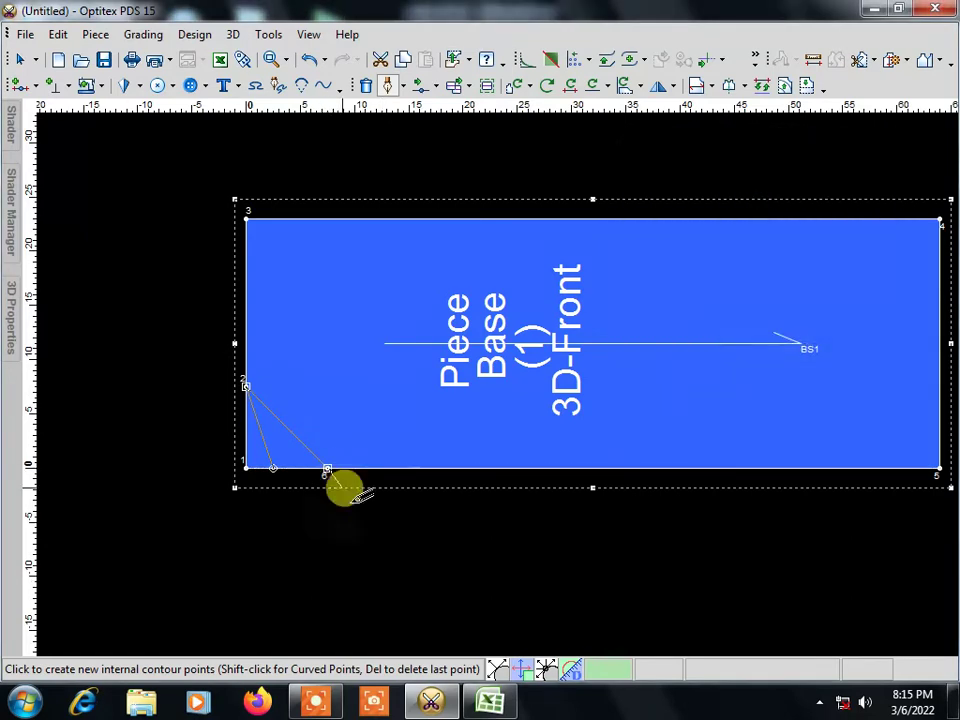
right_click(410, 568)
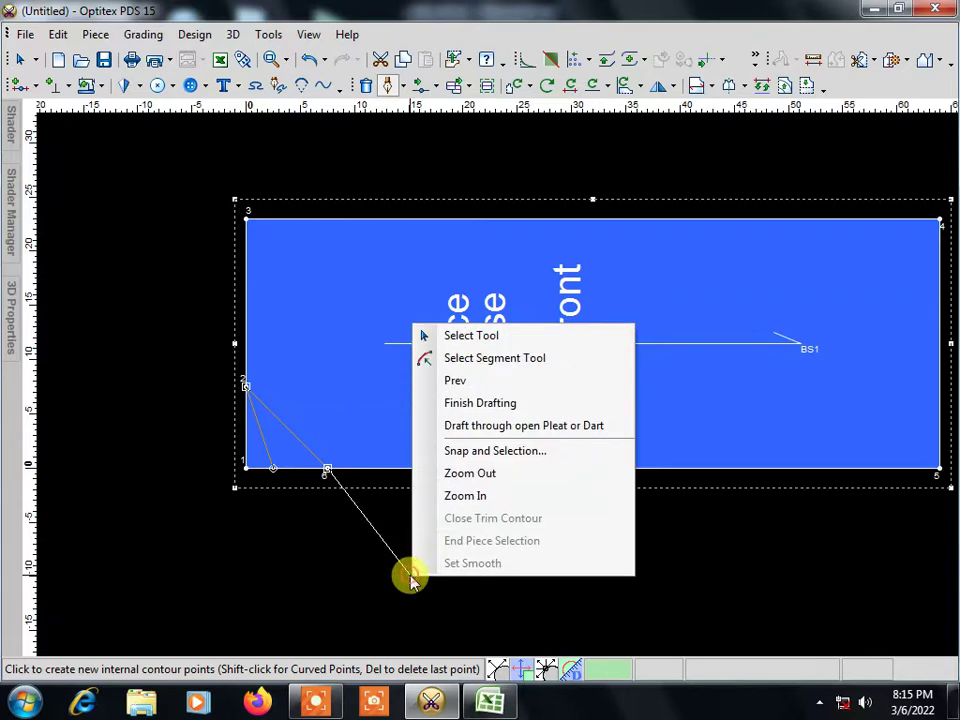
click(499, 404)
Step: Select the Move Point tool and bring the Excel size chart back up
scroll(412, 497, up, 2)
scroll(448, 347, down, 2)
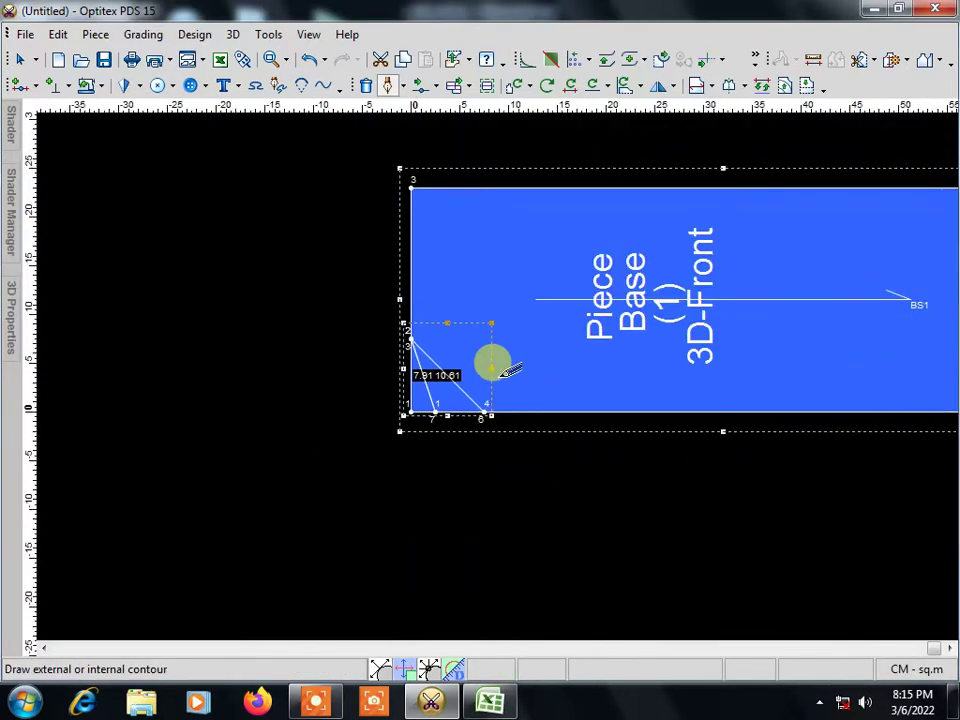
scroll(506, 370, up, 1)
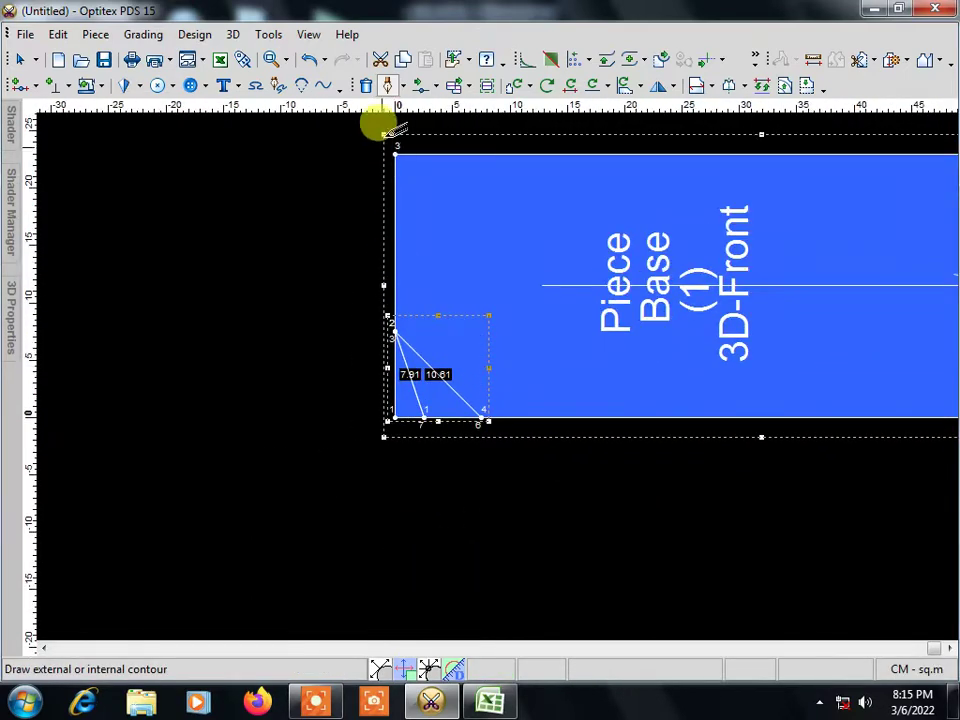
click(419, 90)
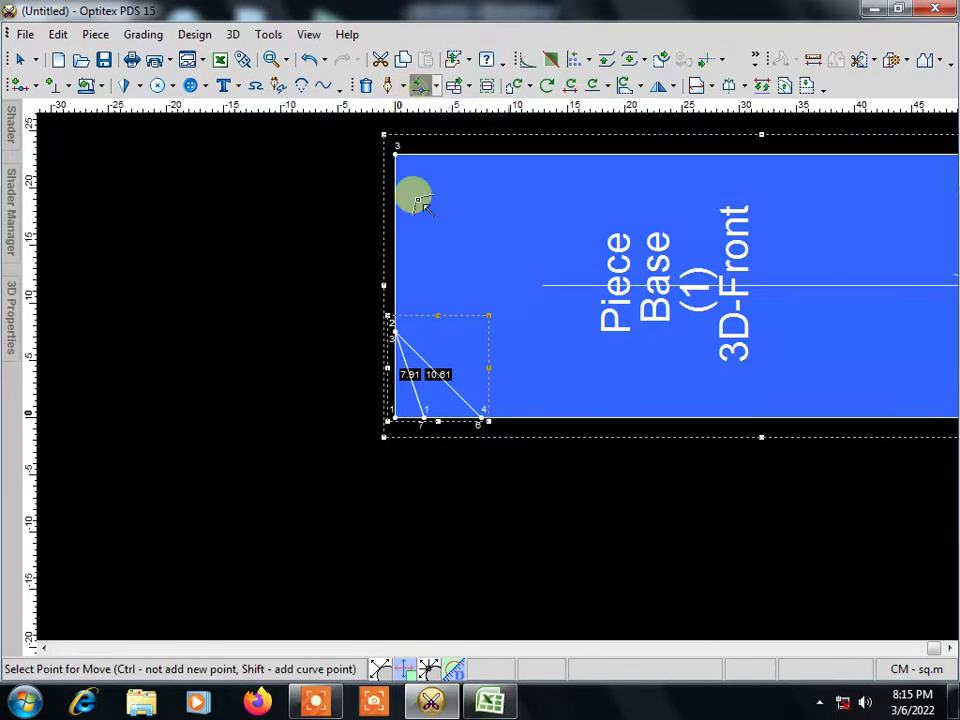
click(487, 707)
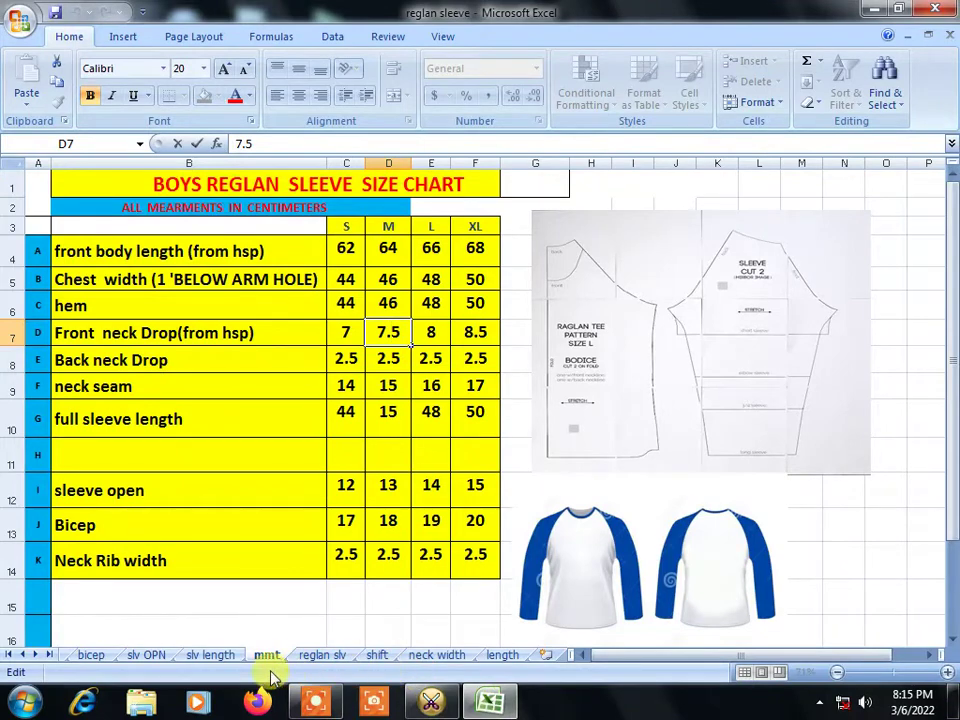
Step: Read the 'neck curve line' note on the shift sheet, then return to Optitex PDS
click(377, 655)
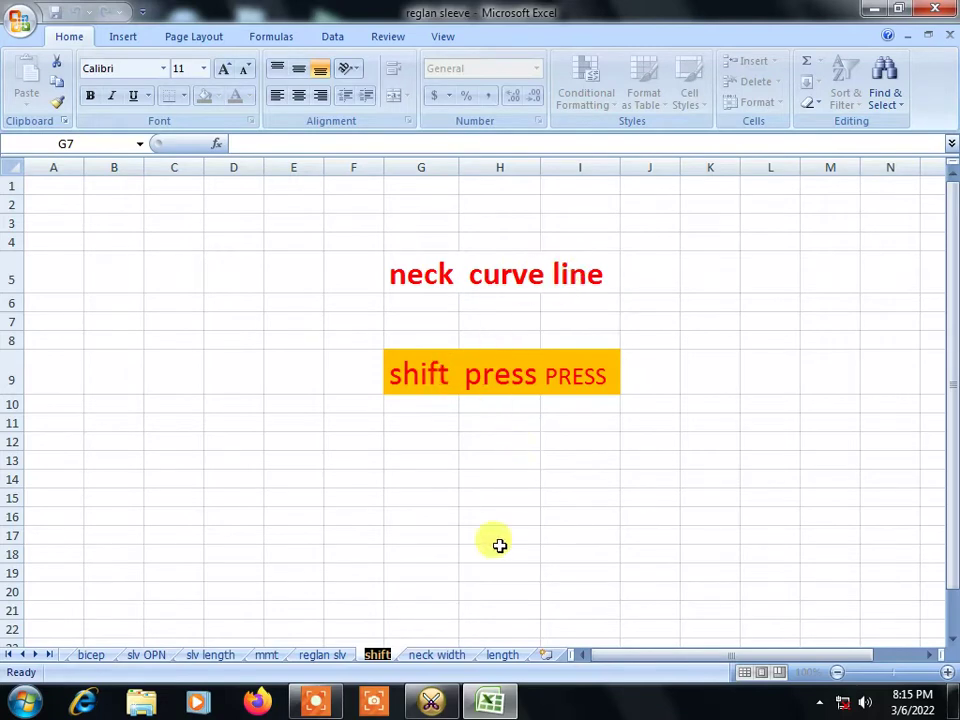
click(490, 703)
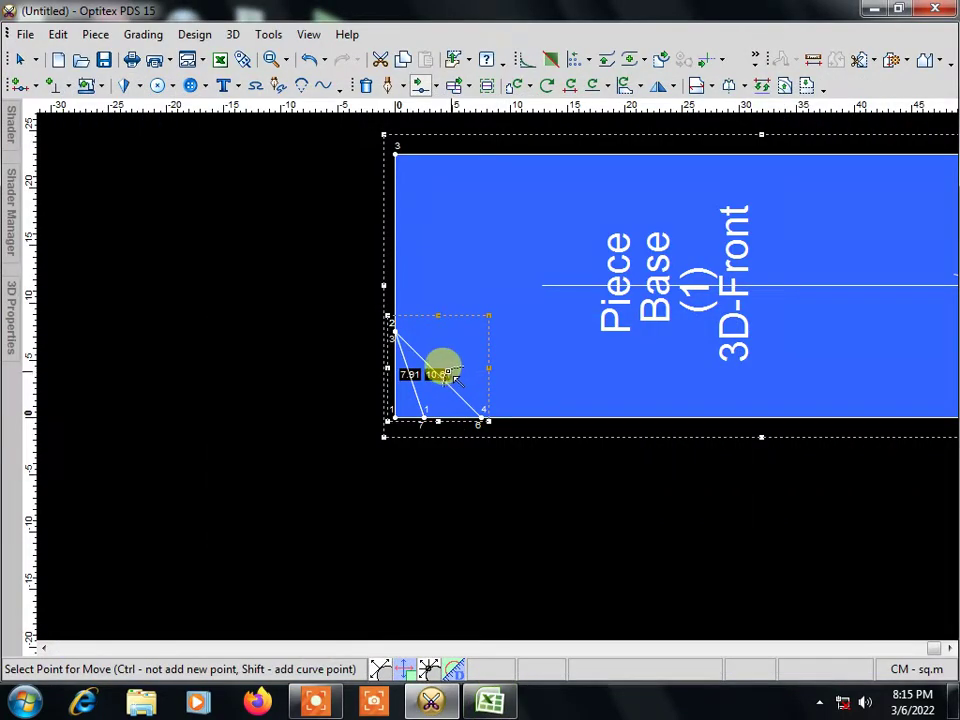
Step: Reshape the neck corner point and round the outer curve to 12.03
mouse_move(454, 377)
mouse_down()
mouse_move(456, 395)
mouse_move(460, 352)
mouse_move(466, 364)
mouse_up()
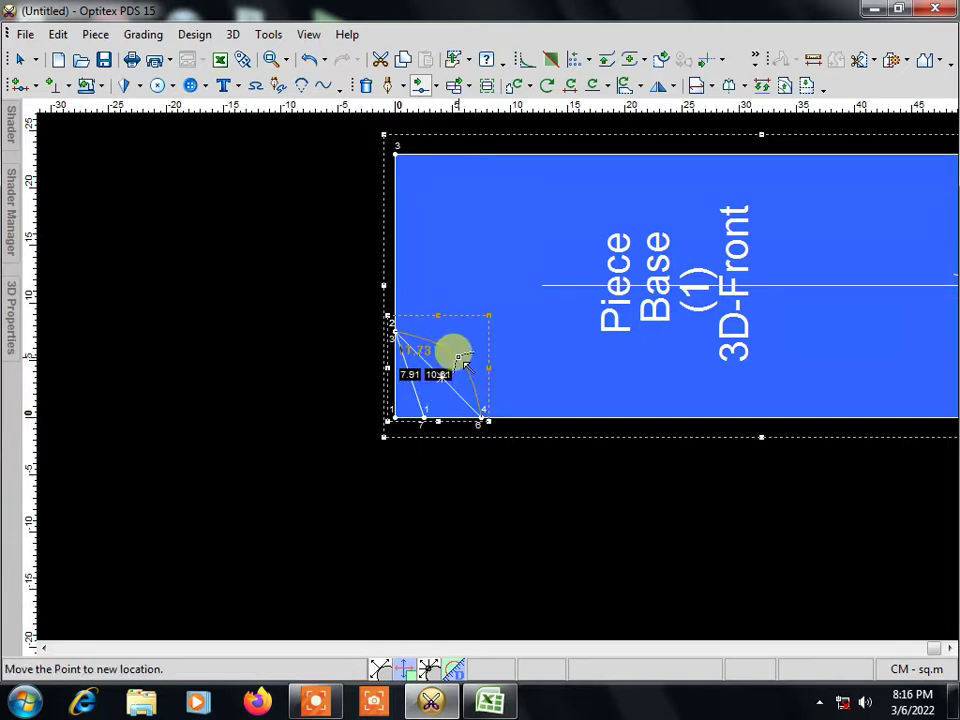
click(699, 407)
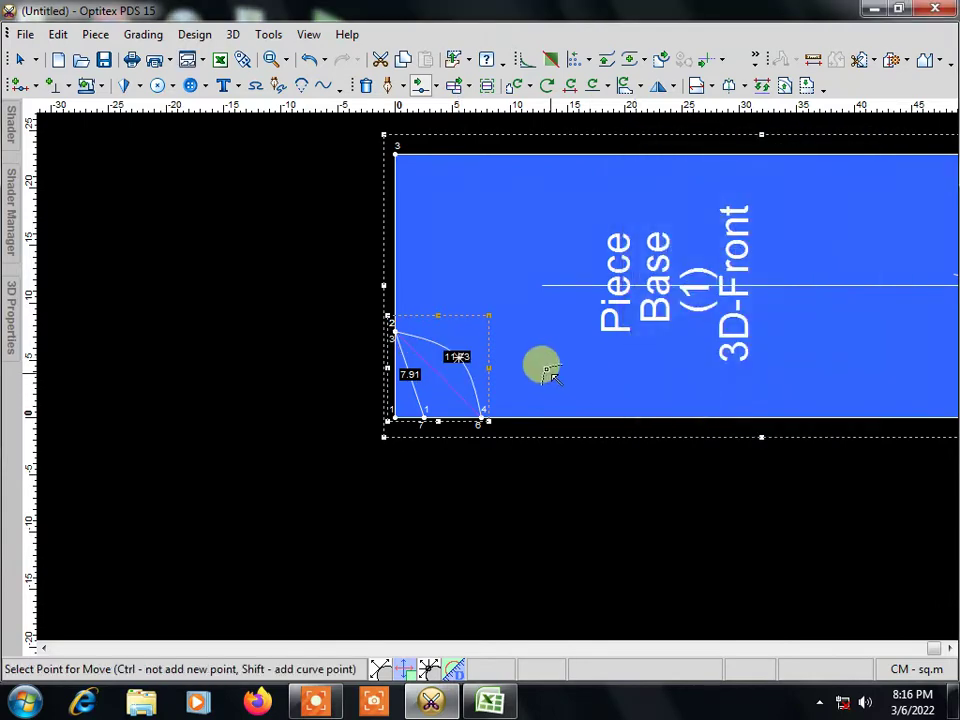
scroll(480, 385, up, 3)
scroll(430, 375, up, 2)
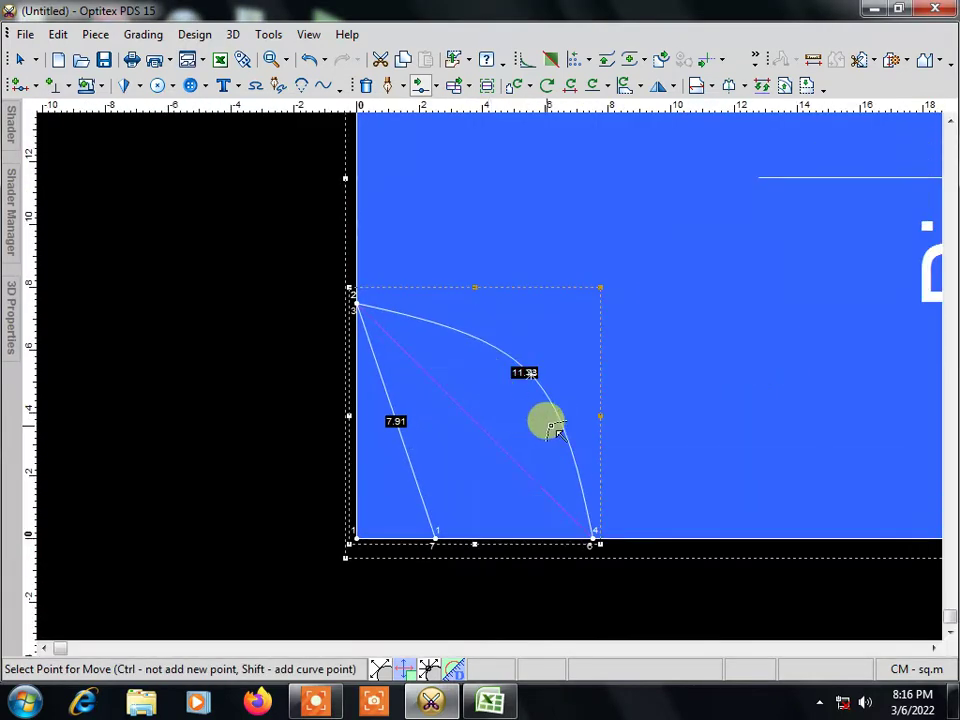
drag(531, 376, 541, 372)
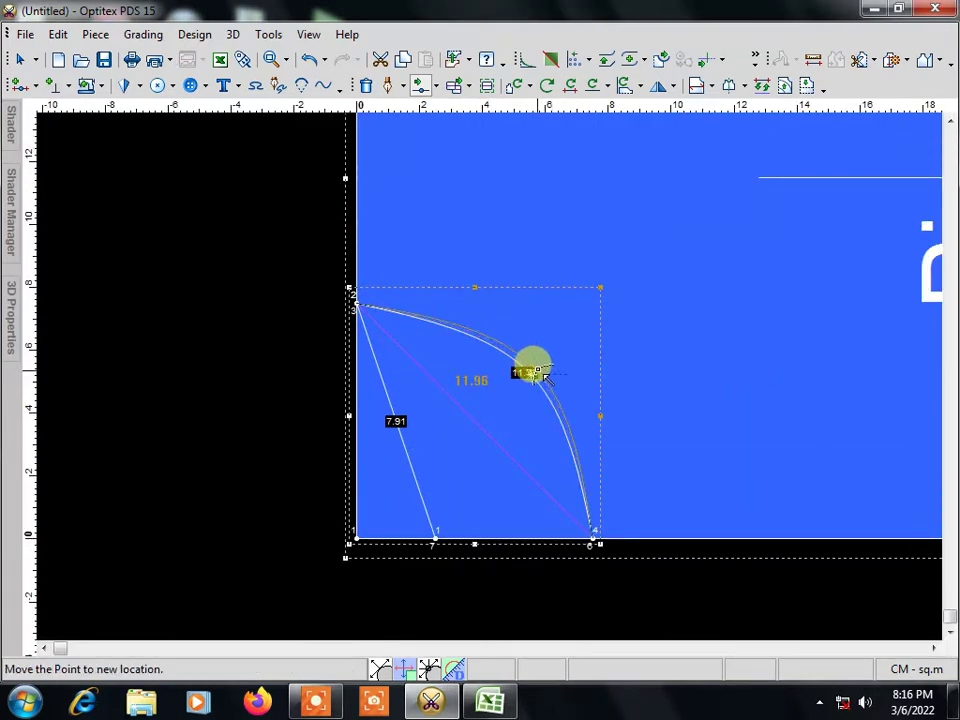
click(548, 378)
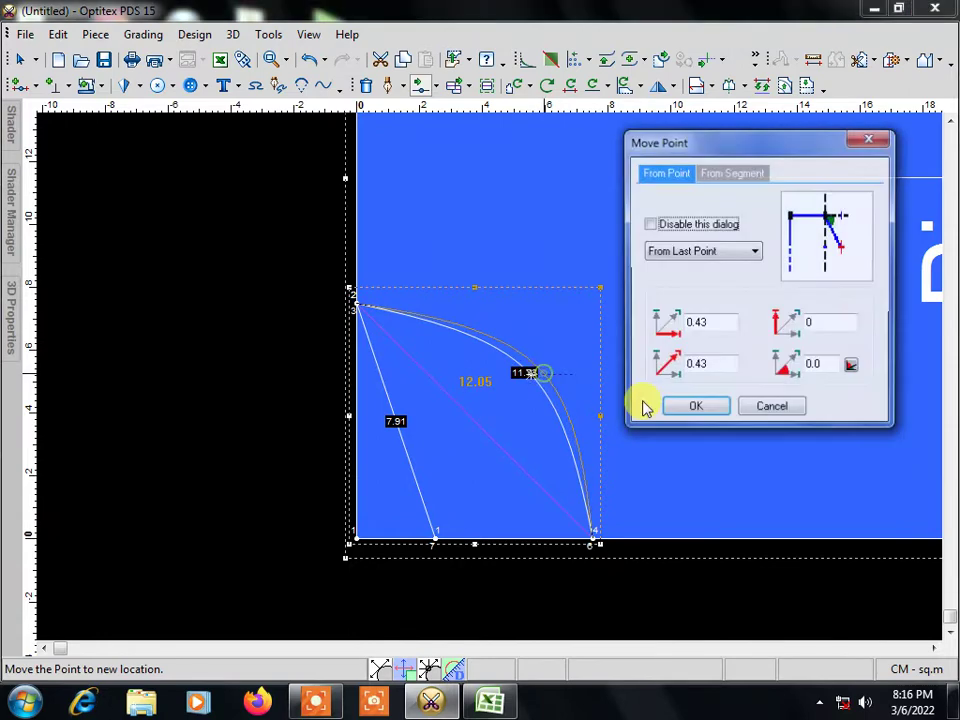
click(694, 406)
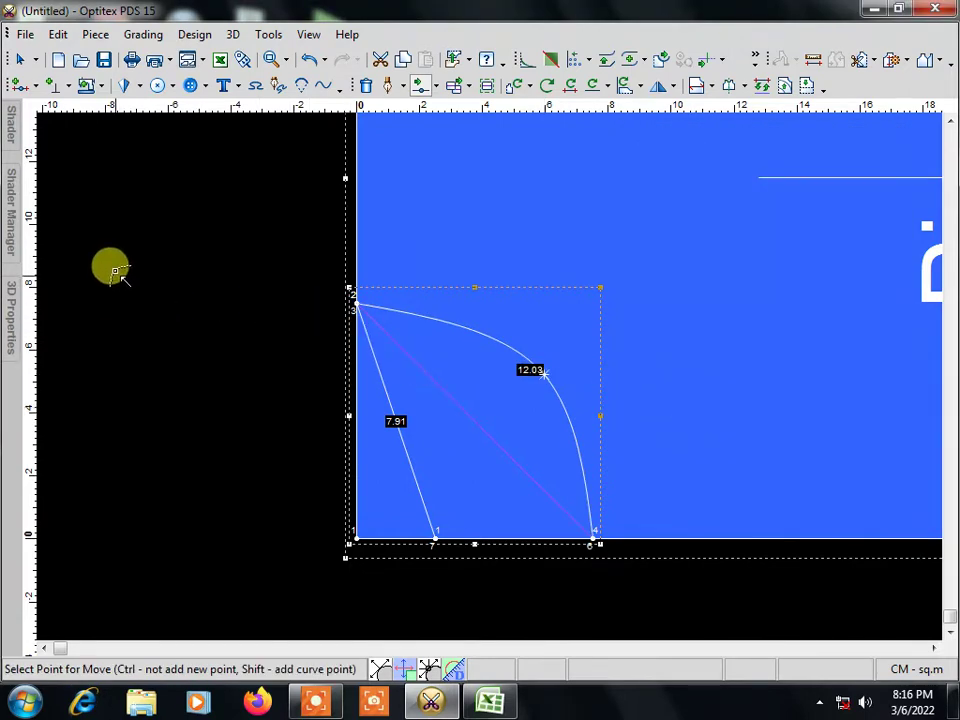
Step: Place a vertical guide through point 7 and bend the inner line along it to 8.33
right_click(113, 268)
click(134, 283)
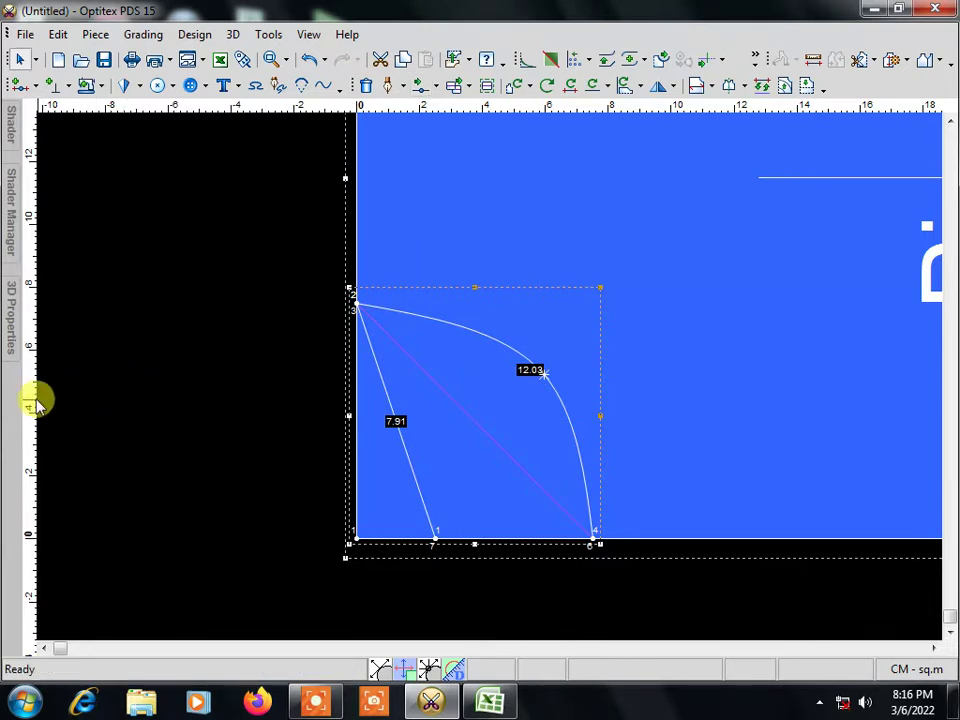
drag(35, 402, 436, 511)
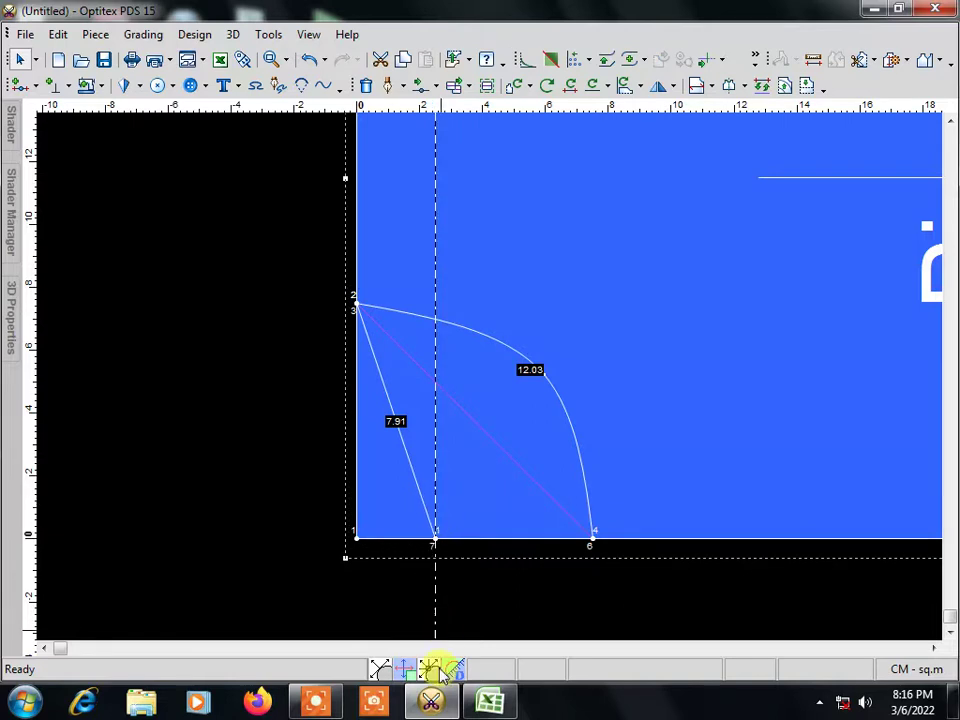
click(421, 87)
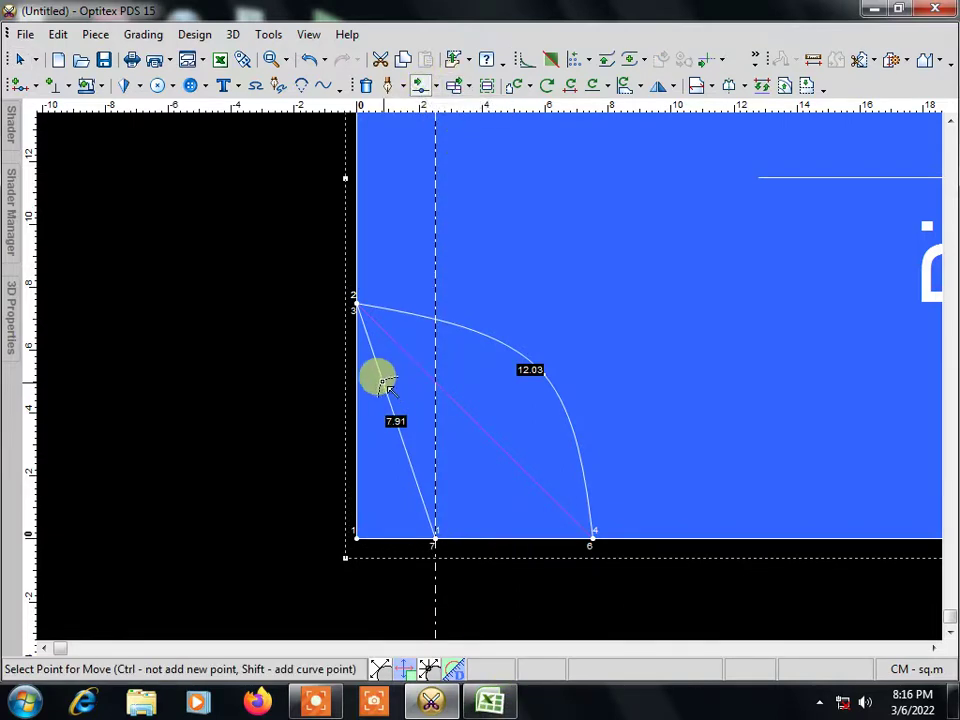
click(395, 422)
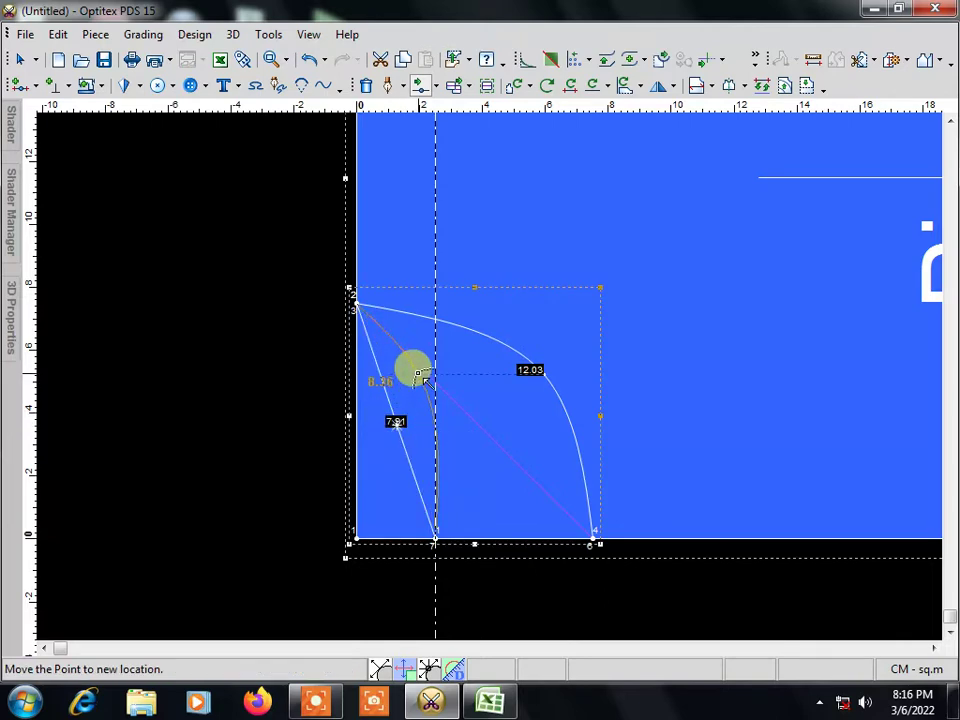
click(418, 374)
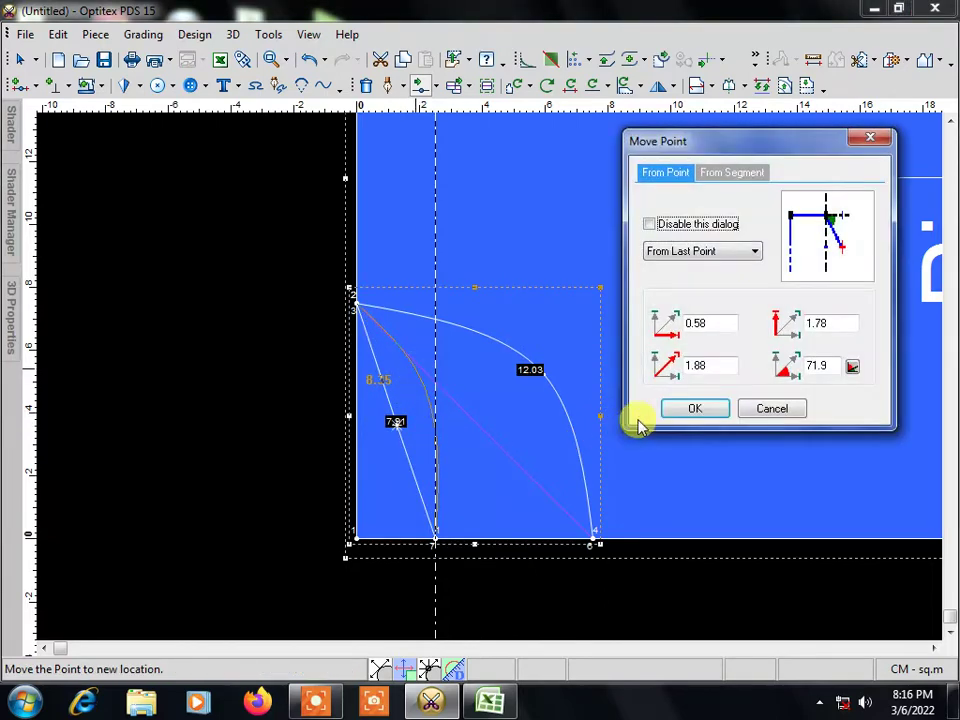
click(712, 409)
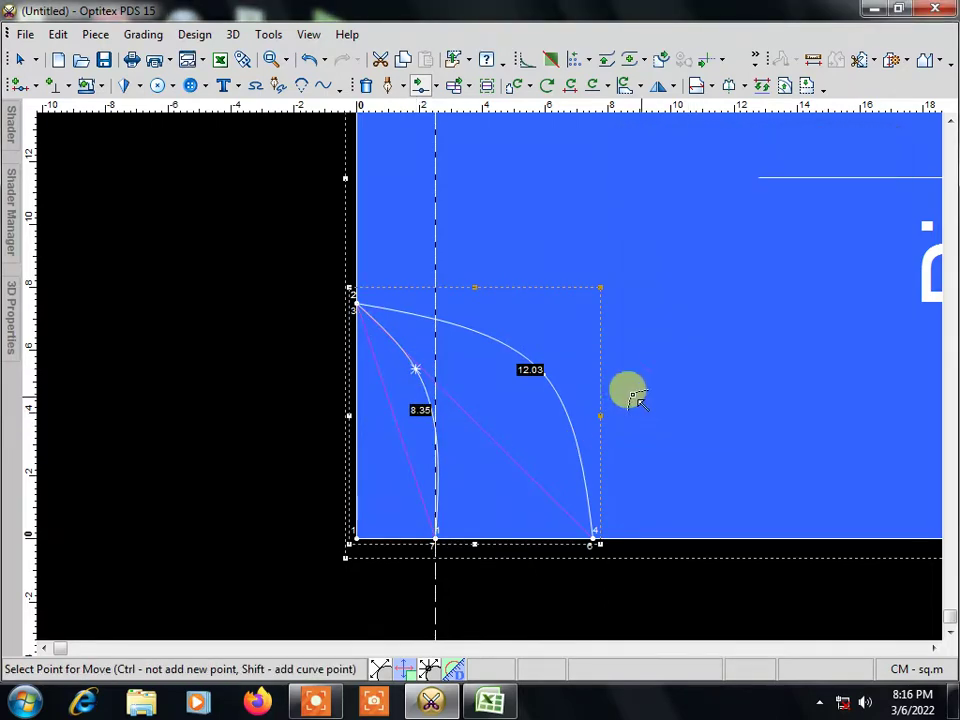
click(438, 478)
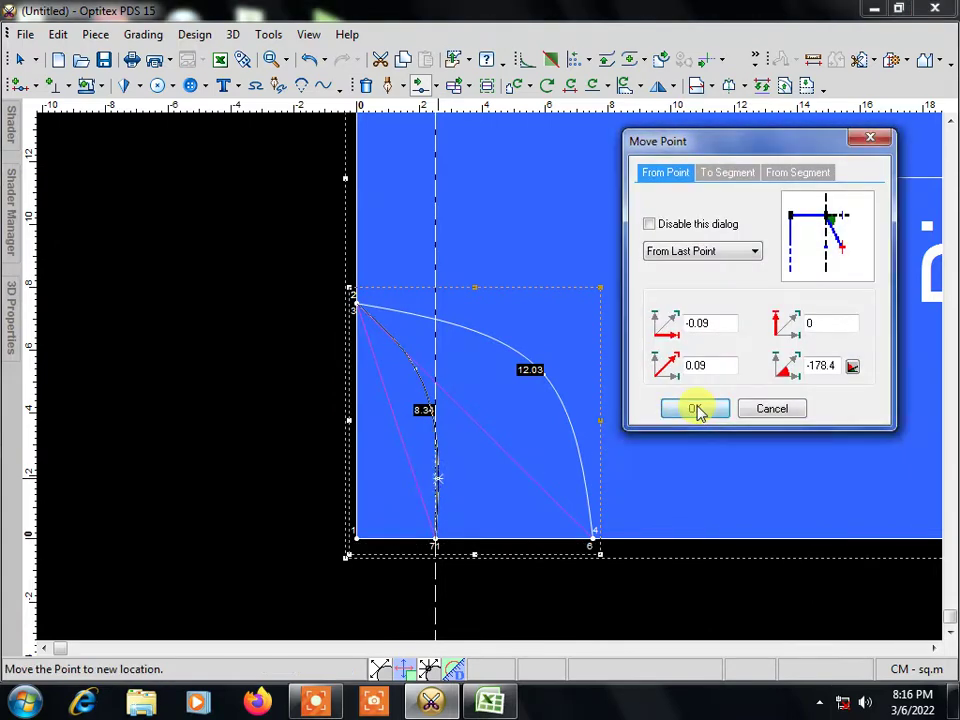
click(697, 410)
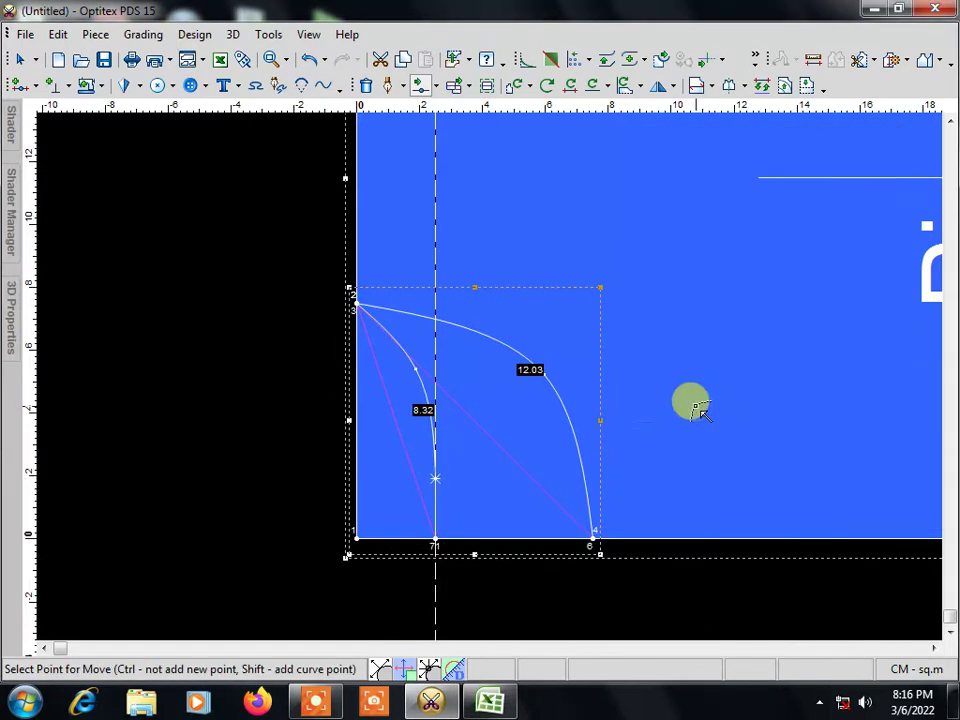
click(404, 351)
click(694, 407)
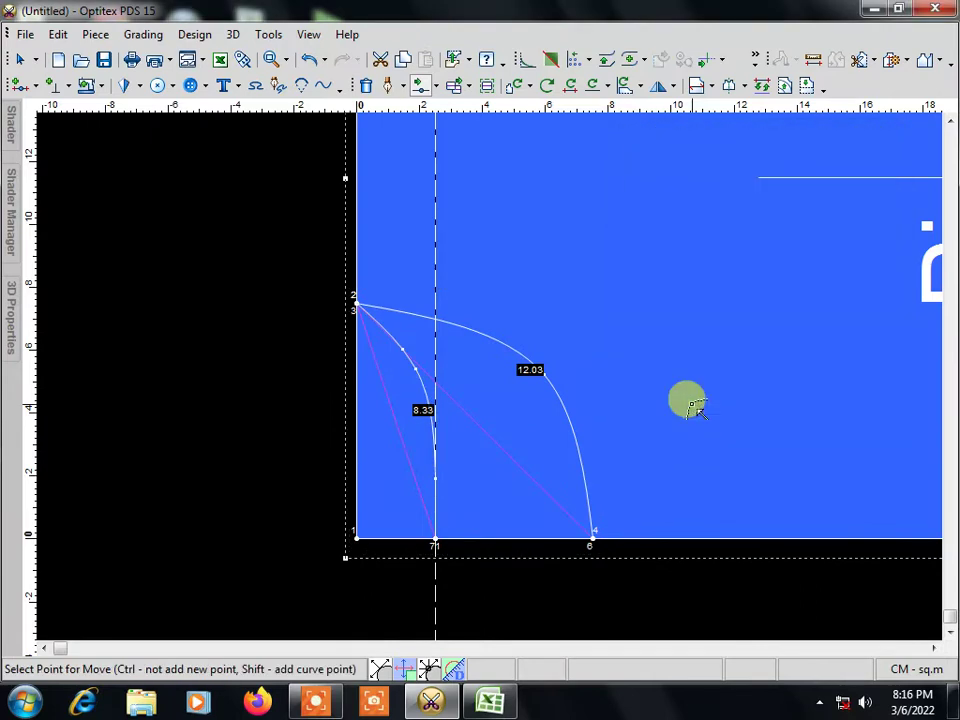
scroll(484, 369, down, 1)
scroll(493, 386, down, 1)
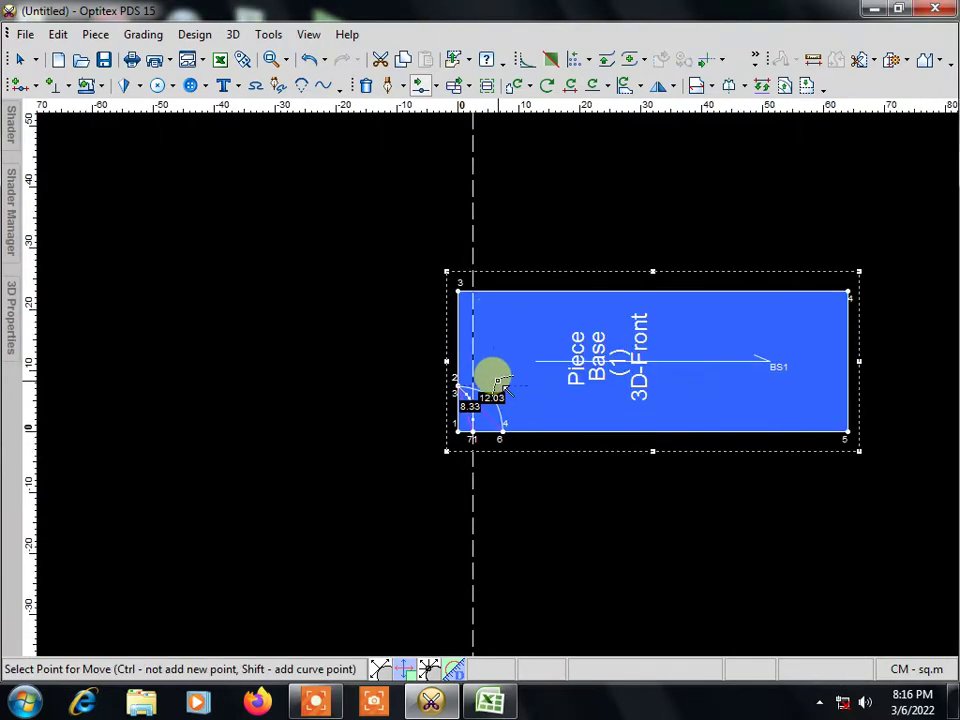
Step: Add a grade point 4 from the previous point on the curved inner neck line, splitting it 4.33/3.99
right_click(560, 222)
click(590, 234)
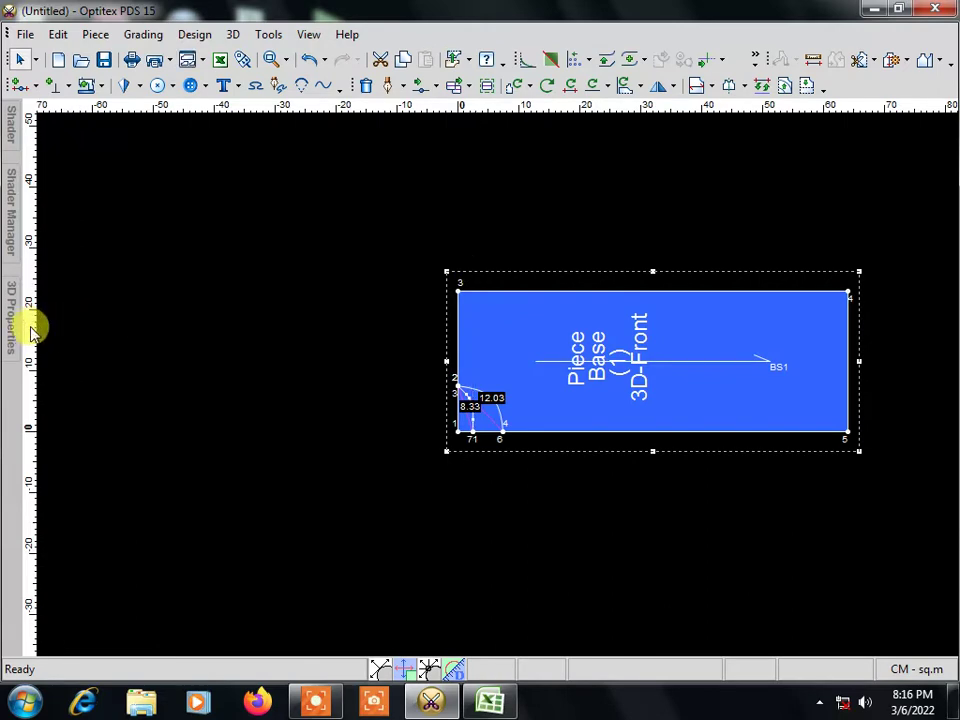
scroll(499, 388, up, 1)
scroll(490, 383, up, 1)
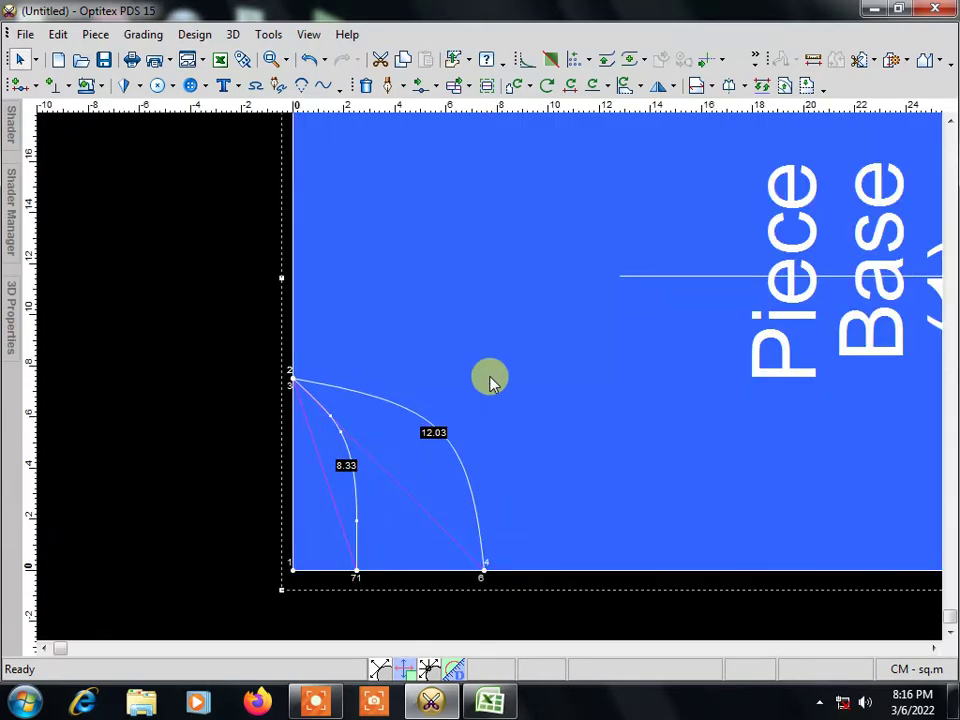
scroll(411, 510, down, 1)
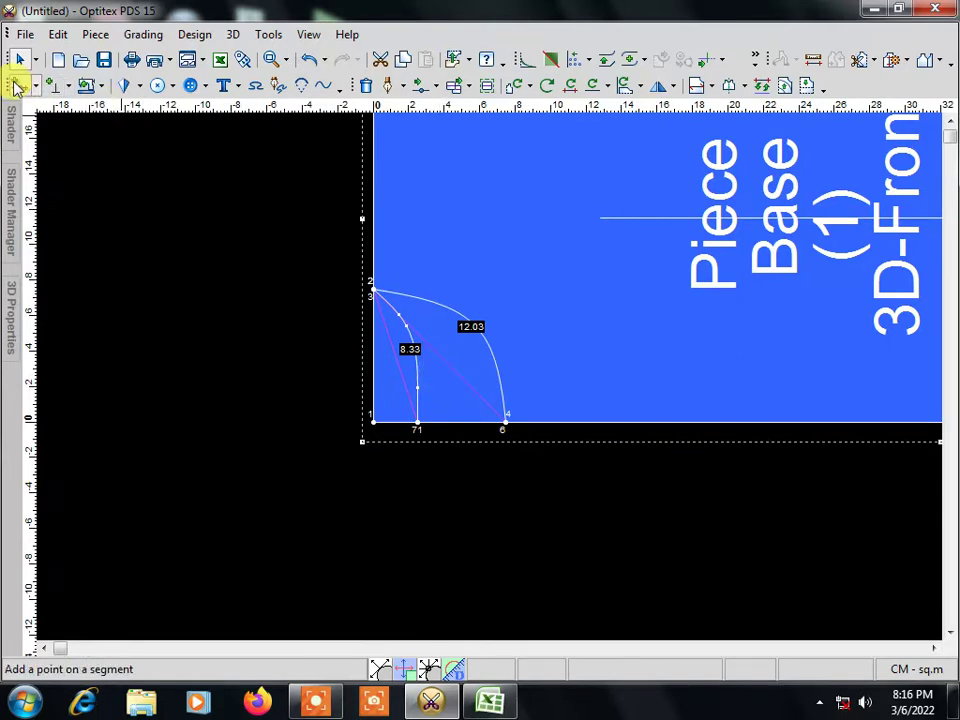
click(18, 85)
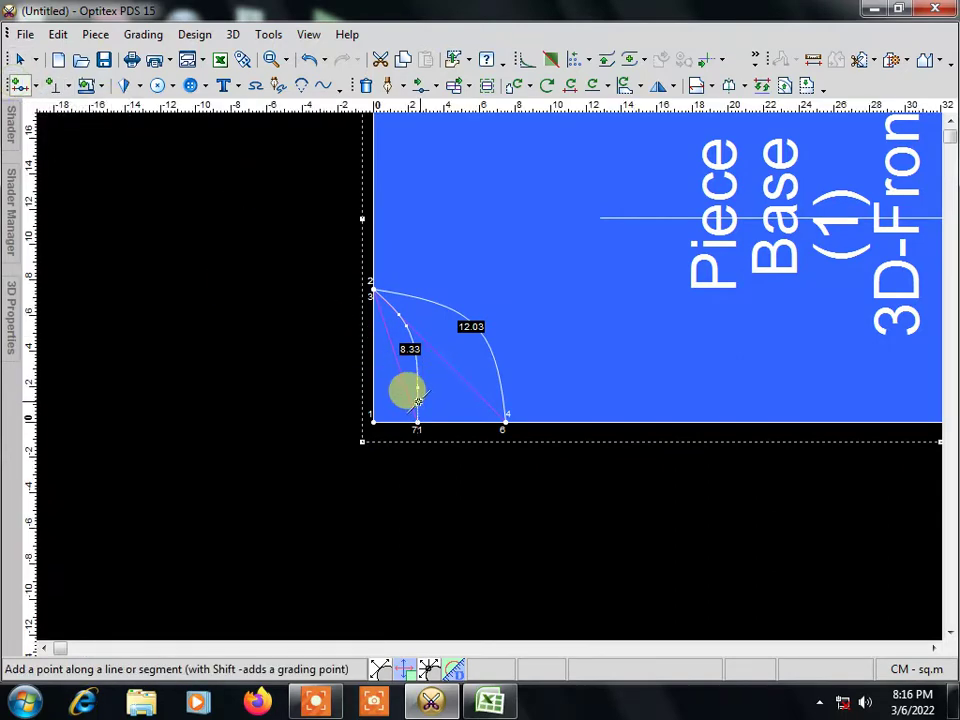
click(418, 400)
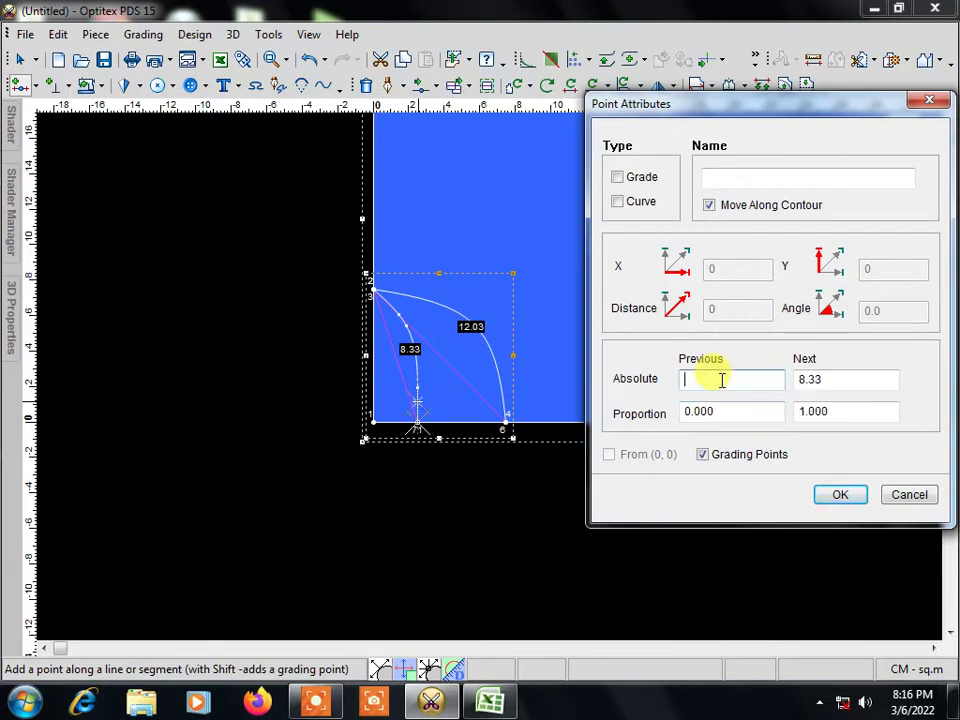
text(4)
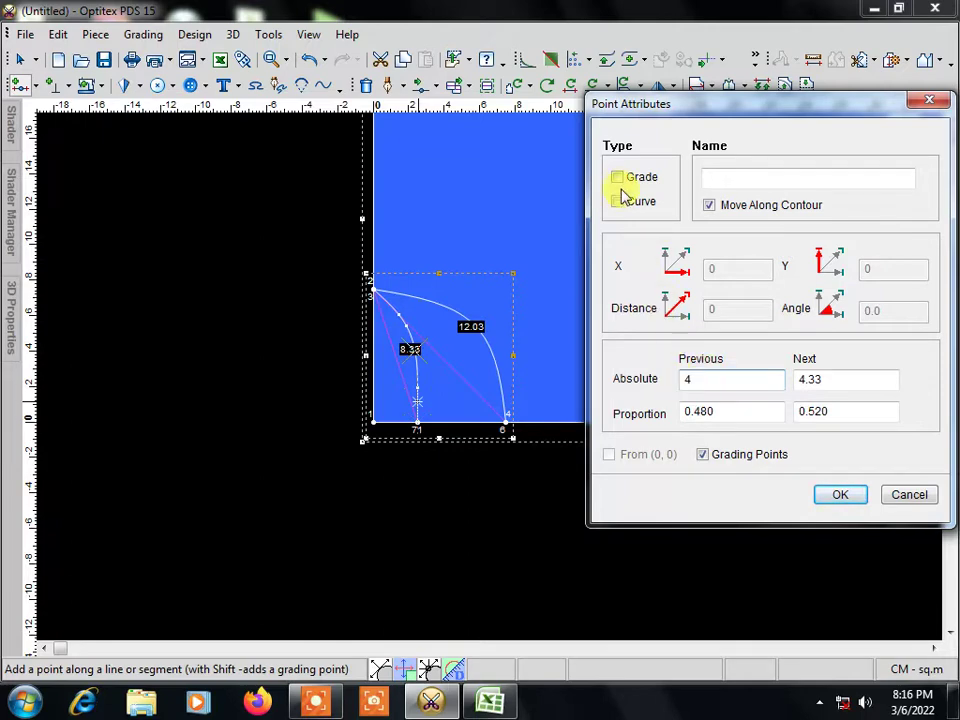
click(840, 494)
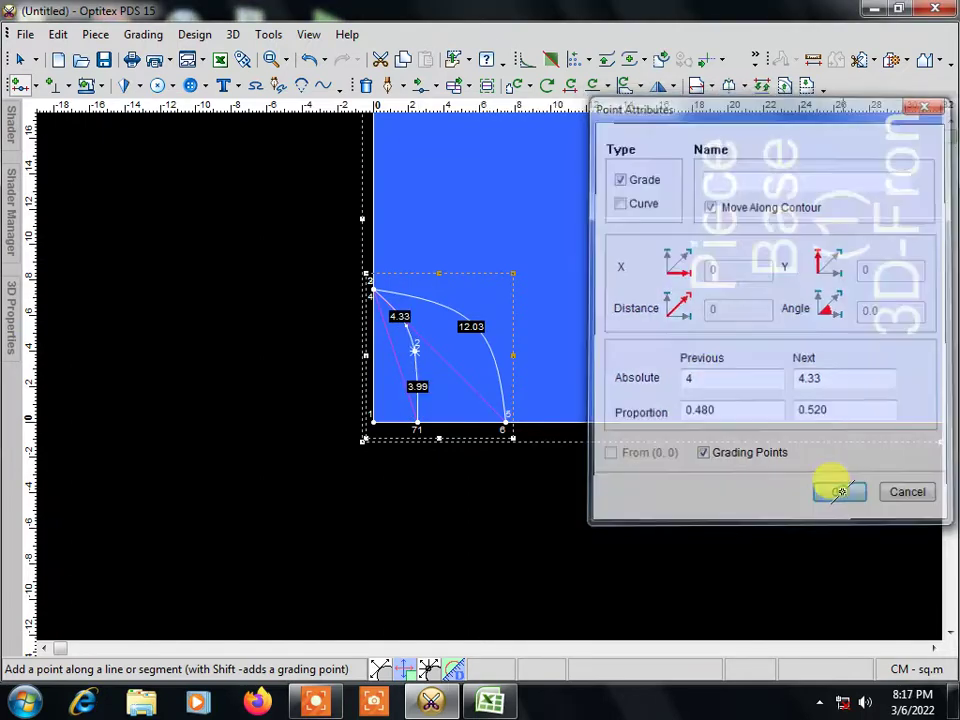
scroll(492, 377, up, 1)
scroll(492, 377, up, 1)
scroll(494, 368, up, 1)
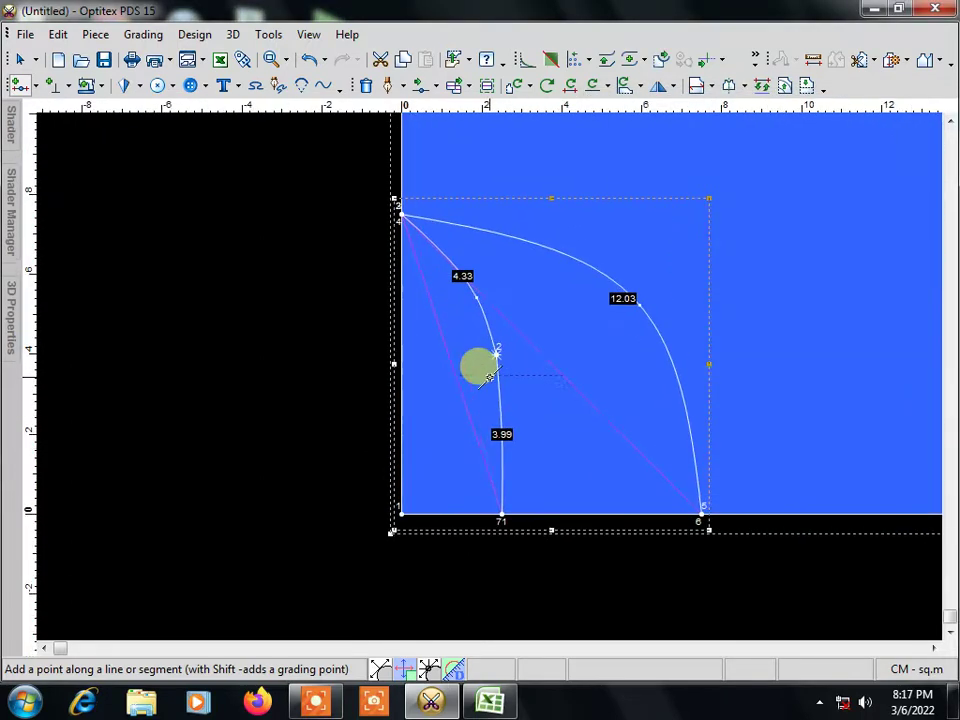
scroll(495, 362, up, 1)
scroll(497, 355, up, 1)
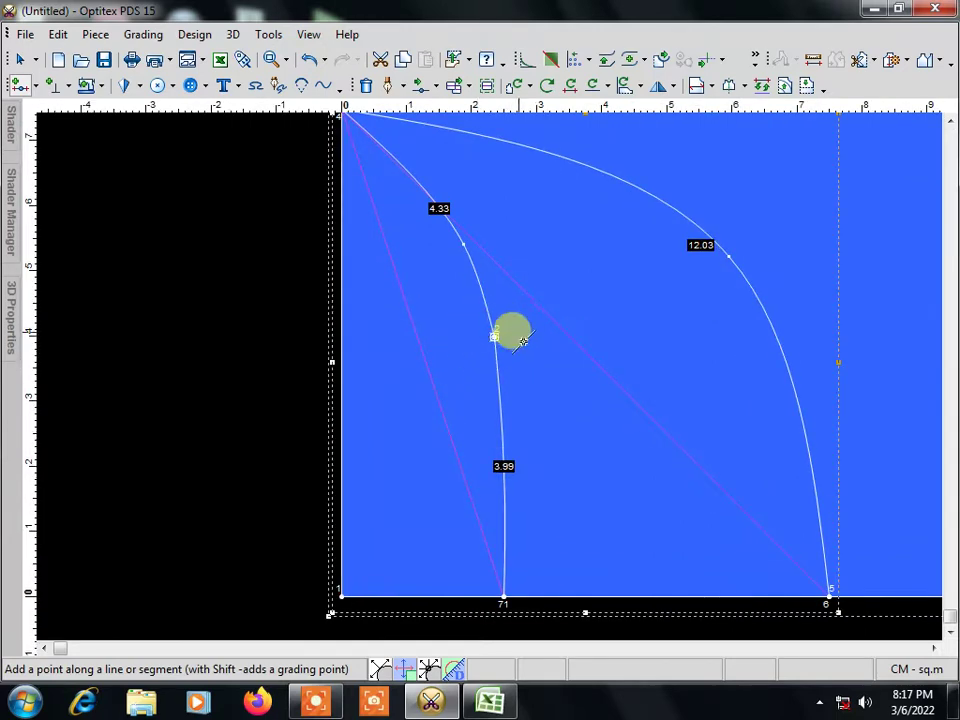
scroll(492, 377, down, 4)
scroll(492, 377, down, 1)
scroll(494, 377, down, 1)
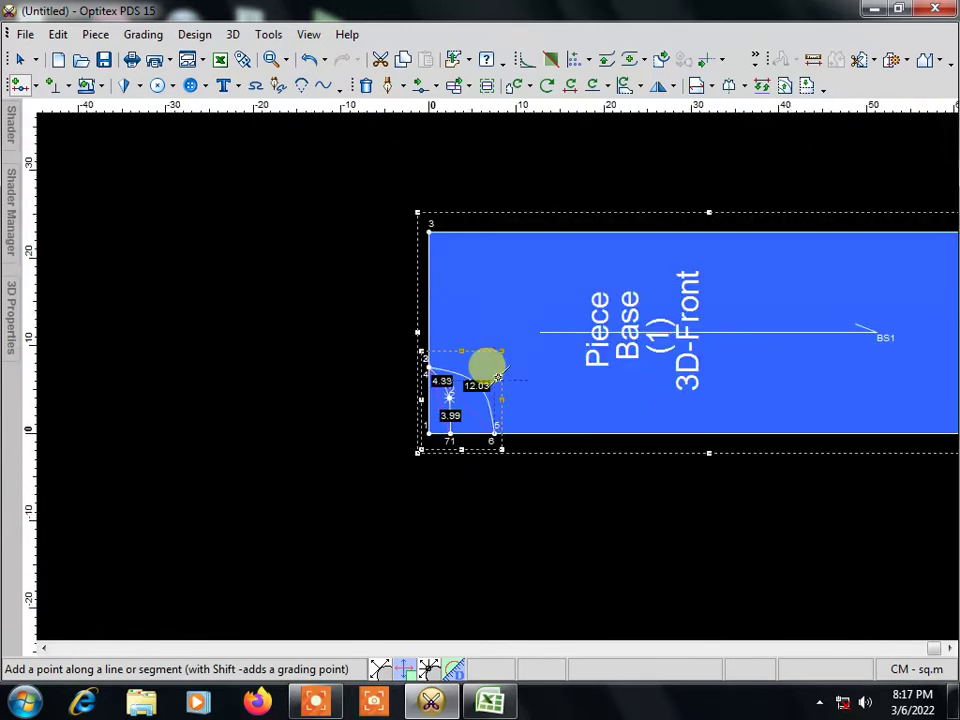
scroll(495, 377, up, 1)
scroll(497, 377, down, 1)
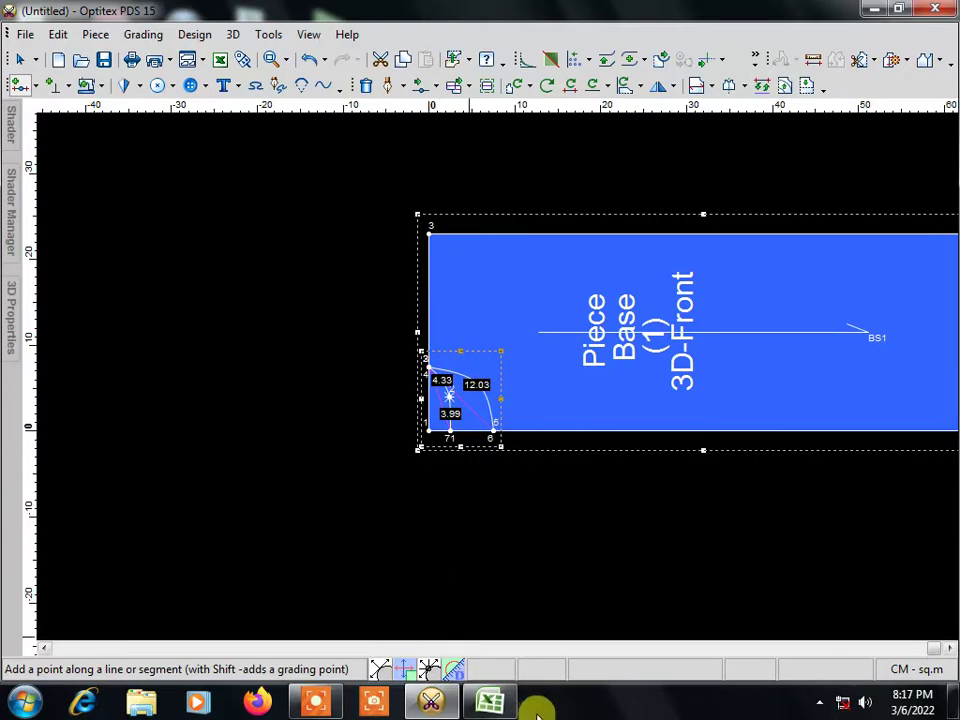
Step: Bring up the reglan sleeve workbook in Excel and show the SLOP sheet's 4 cm shoulder slope
click(491, 705)
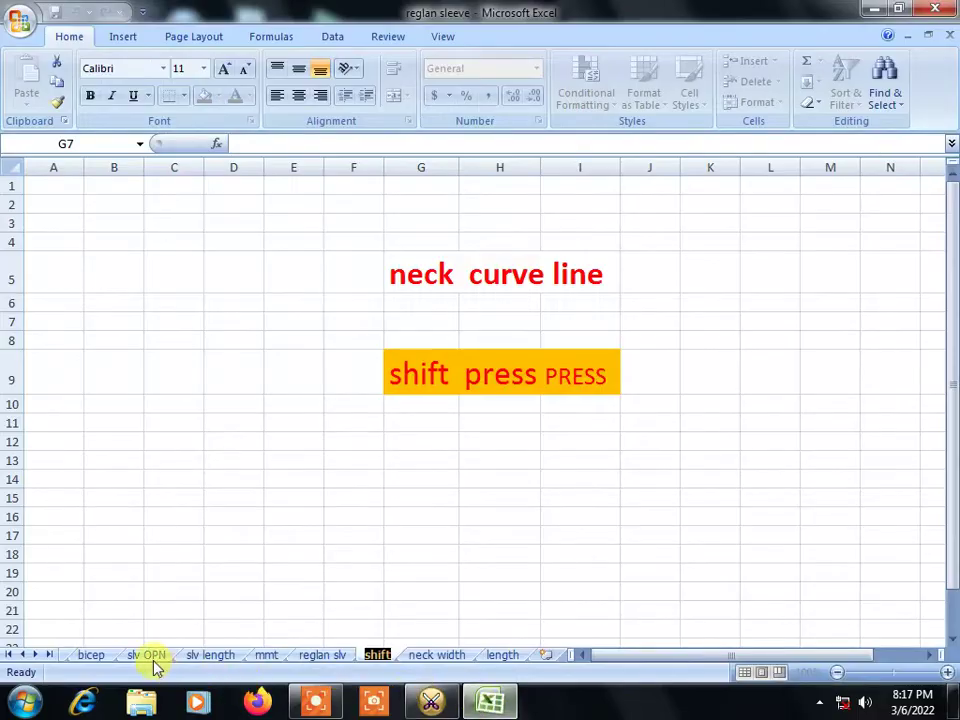
click(37, 656)
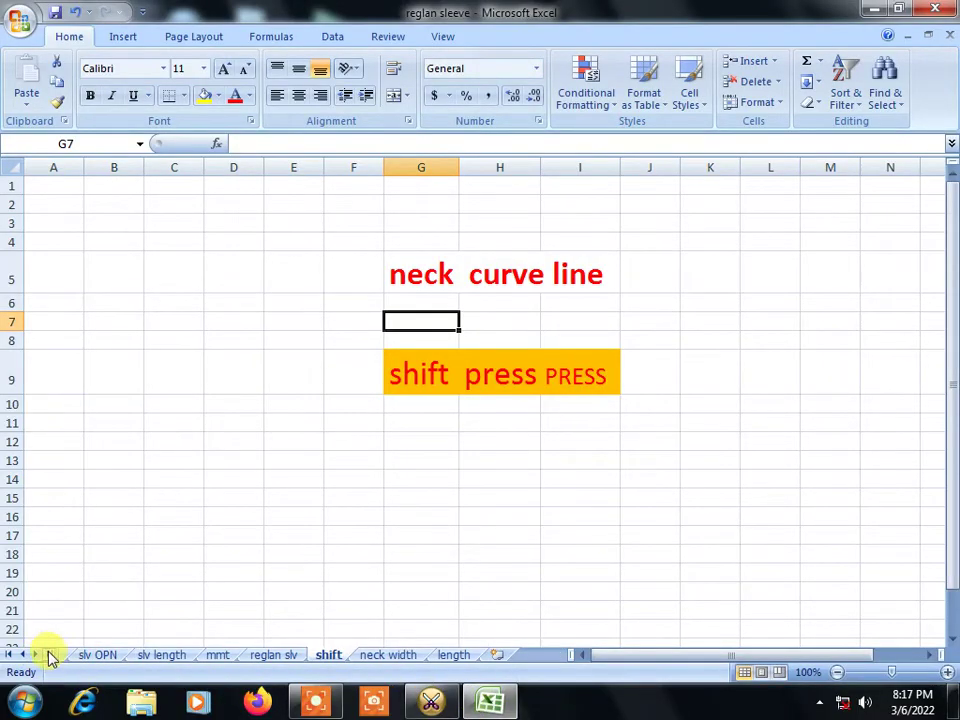
click(22, 655)
click(20, 655)
click(20, 655)
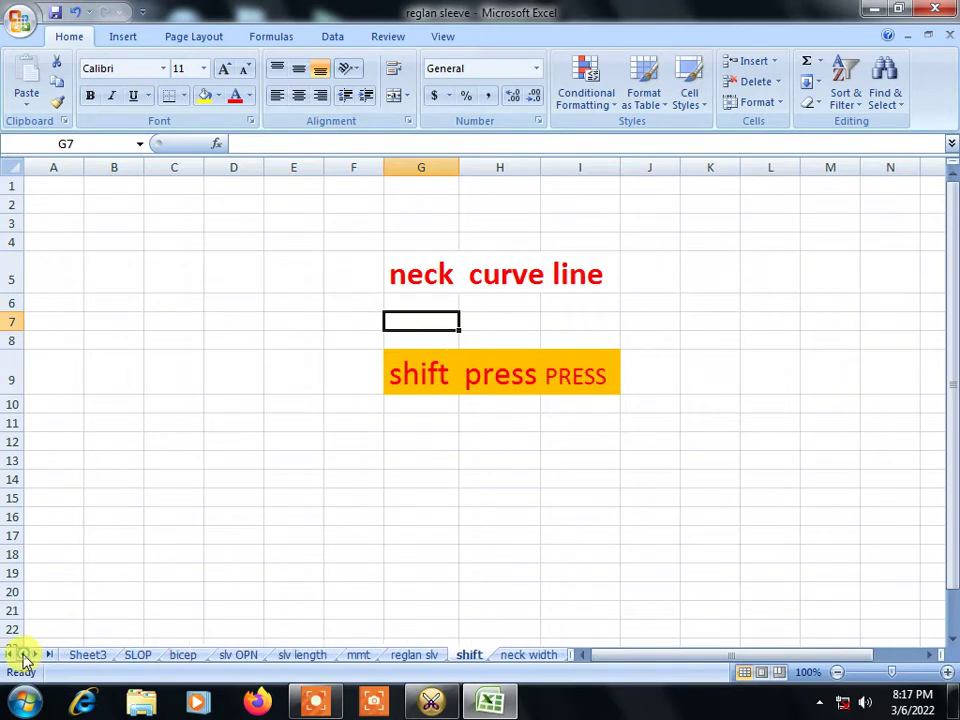
click(137, 657)
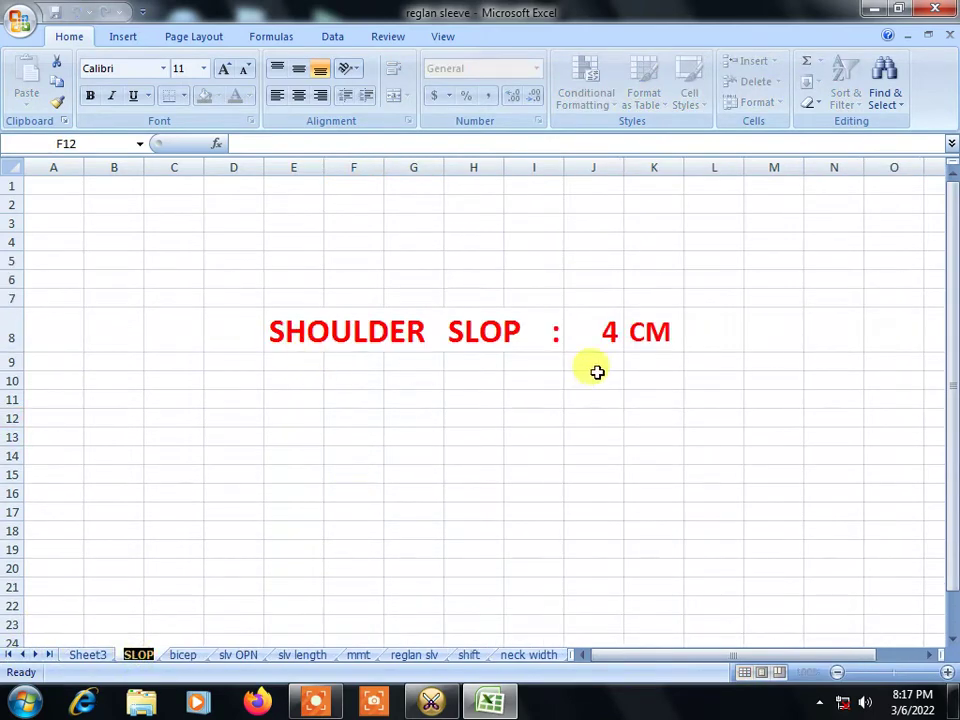
Step: Add a point on the top edge 4 from corner point 3 and mark it as a grade point
click(431, 703)
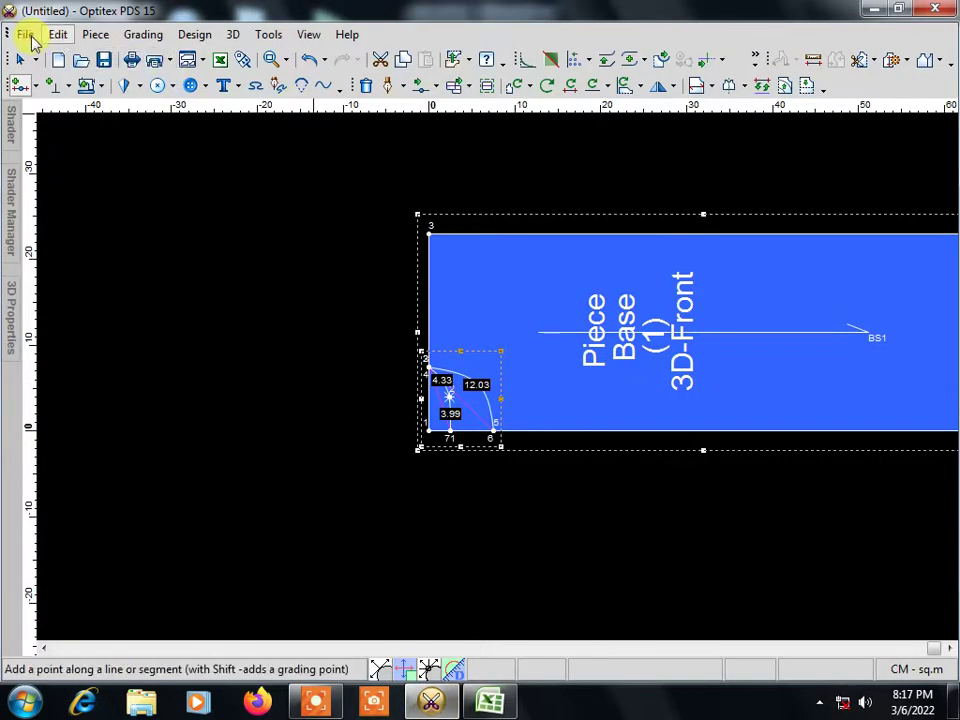
click(14, 88)
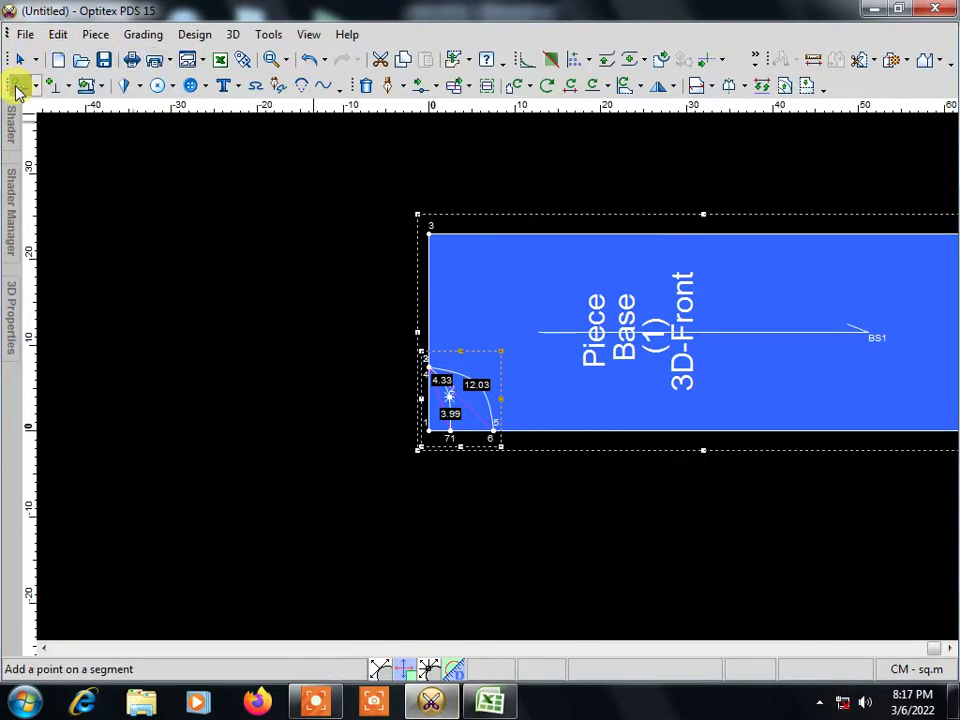
click(455, 232)
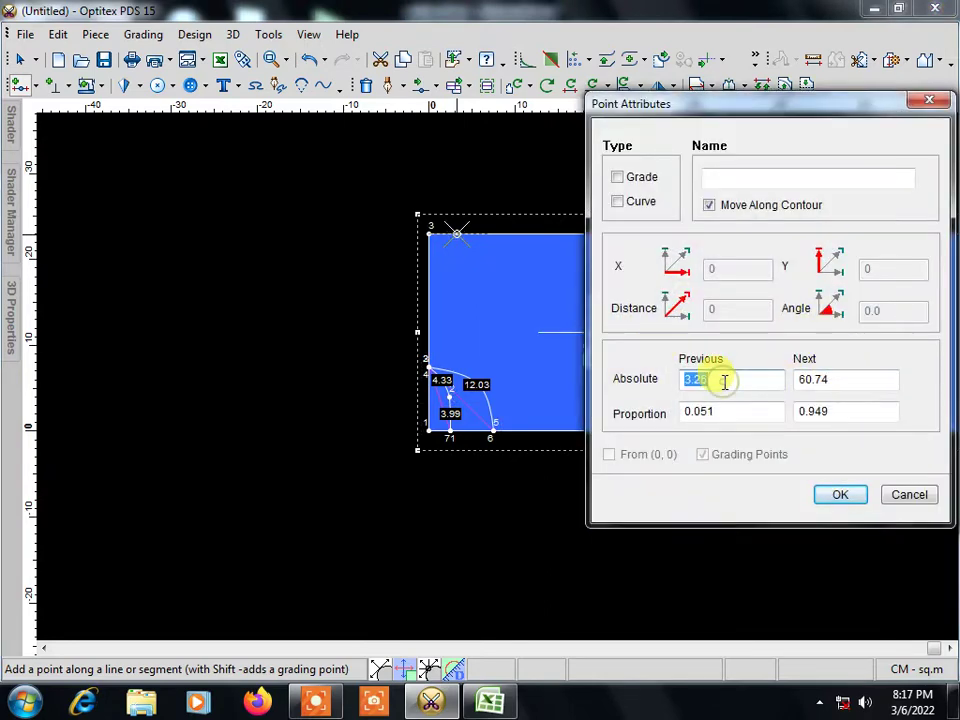
text(4)
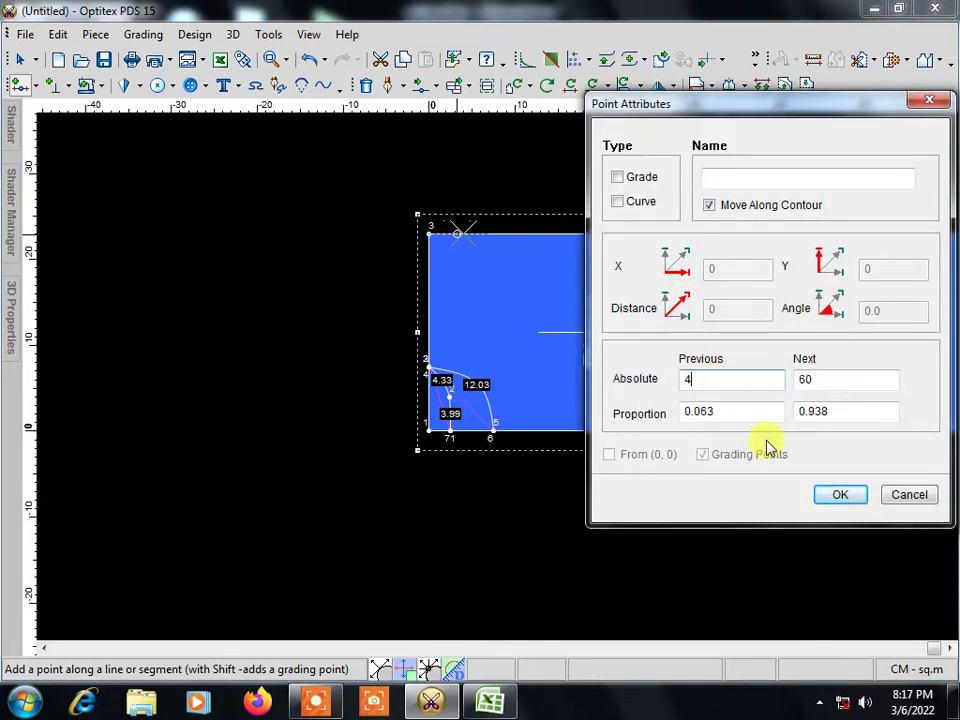
click(840, 495)
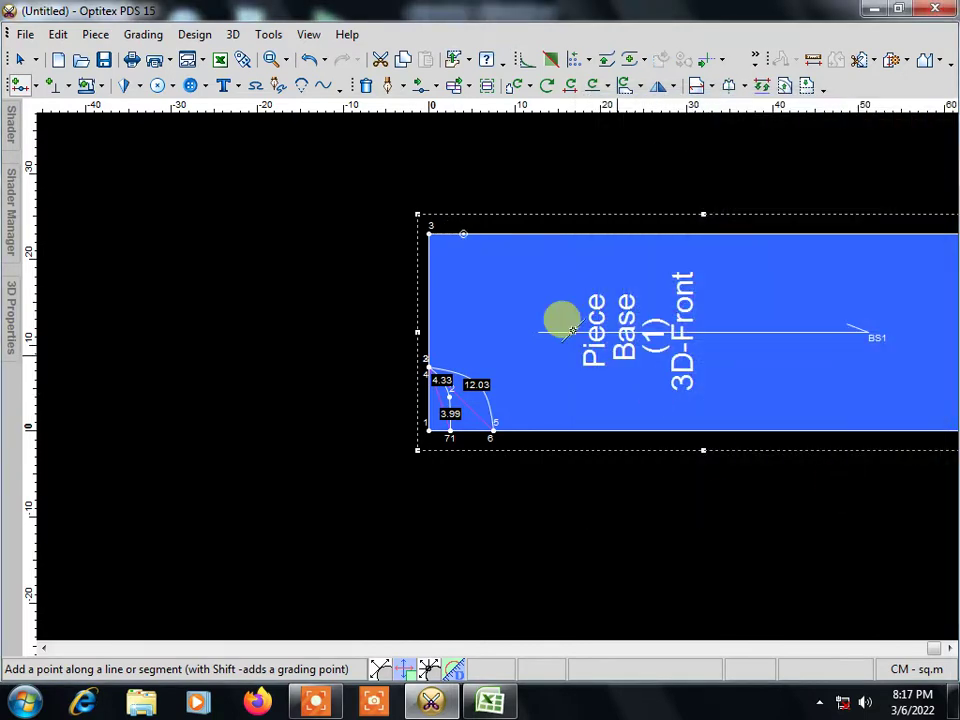
double_click(464, 234)
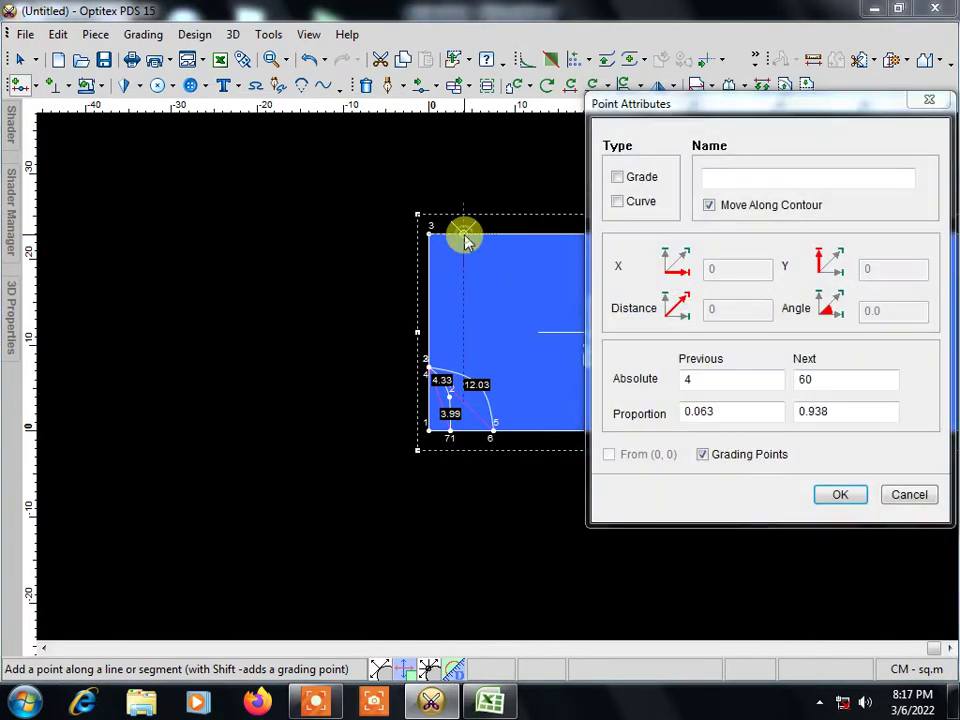
click(618, 180)
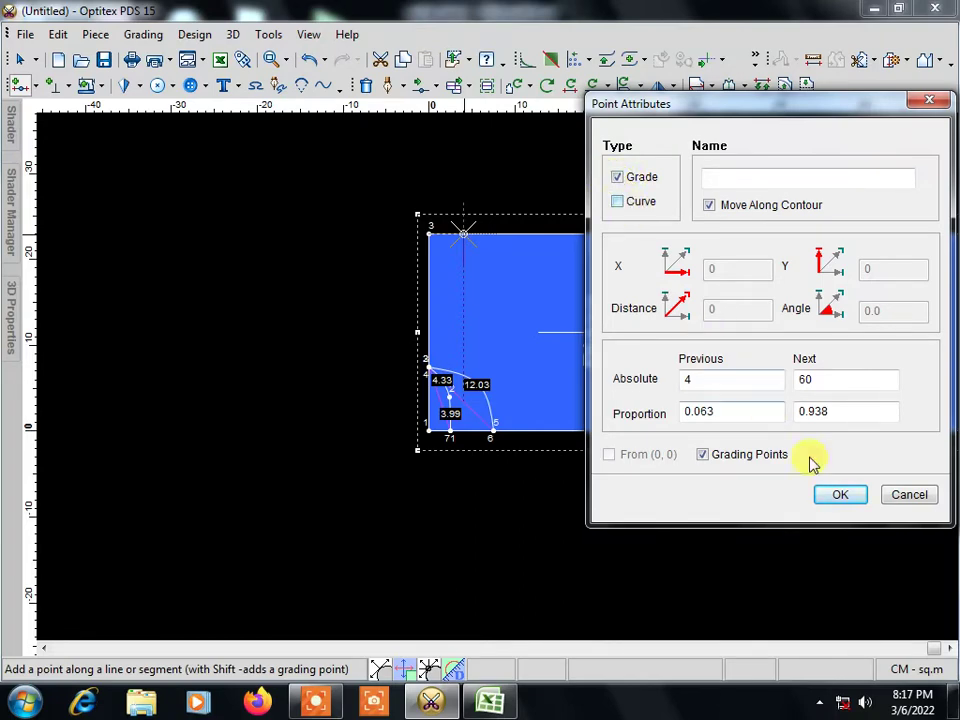
click(840, 497)
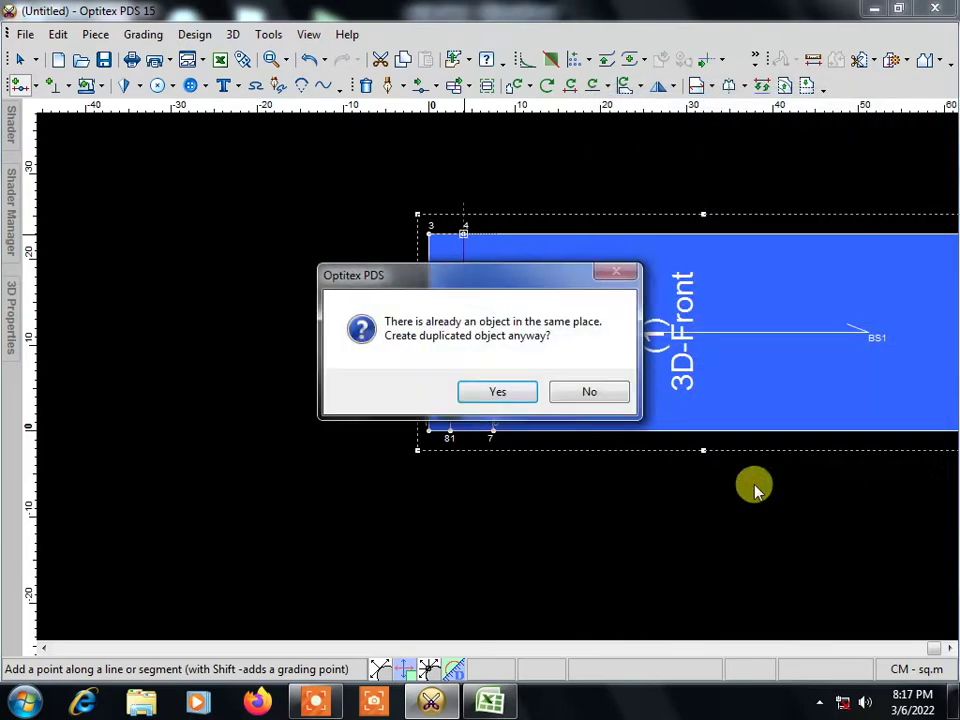
click(497, 384)
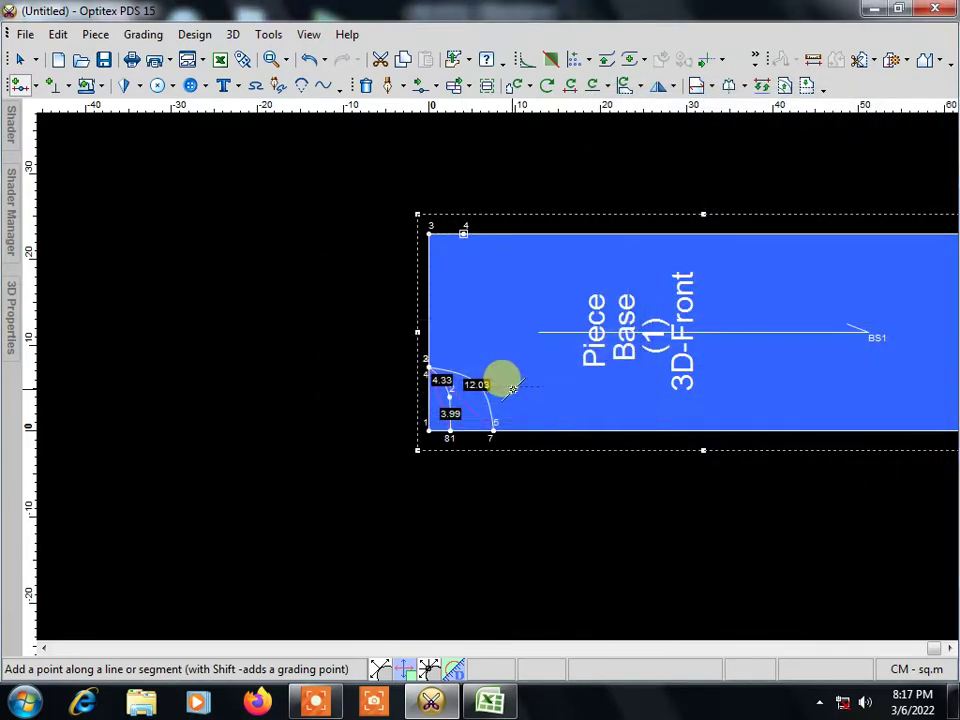
Step: Start another point on the top edge, then cancel it
right_click(354, 220)
click(385, 232)
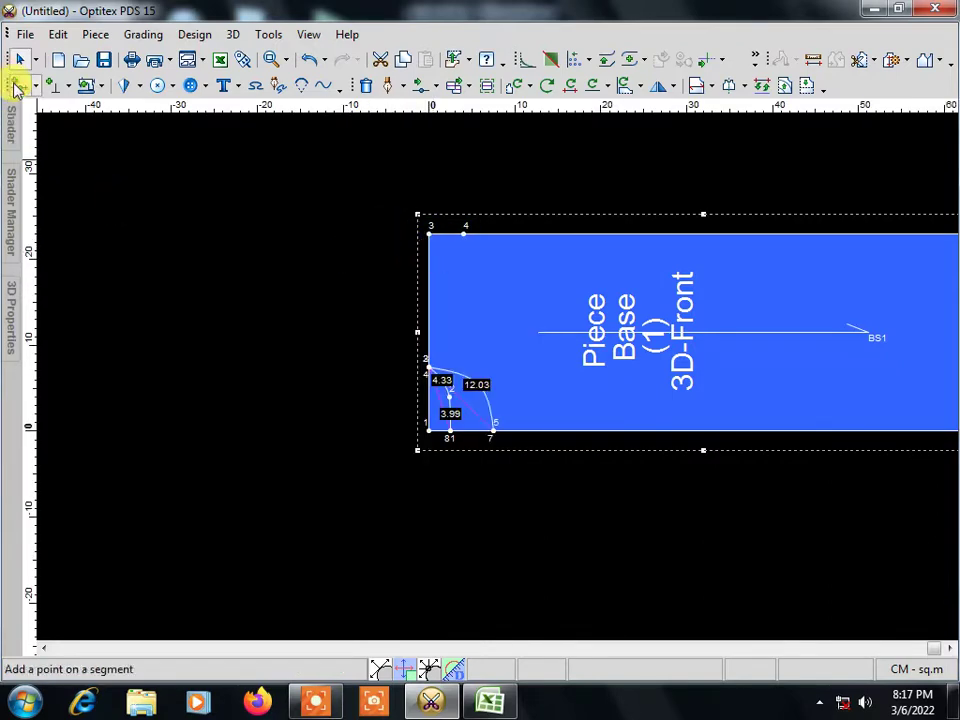
click(22, 87)
click(562, 233)
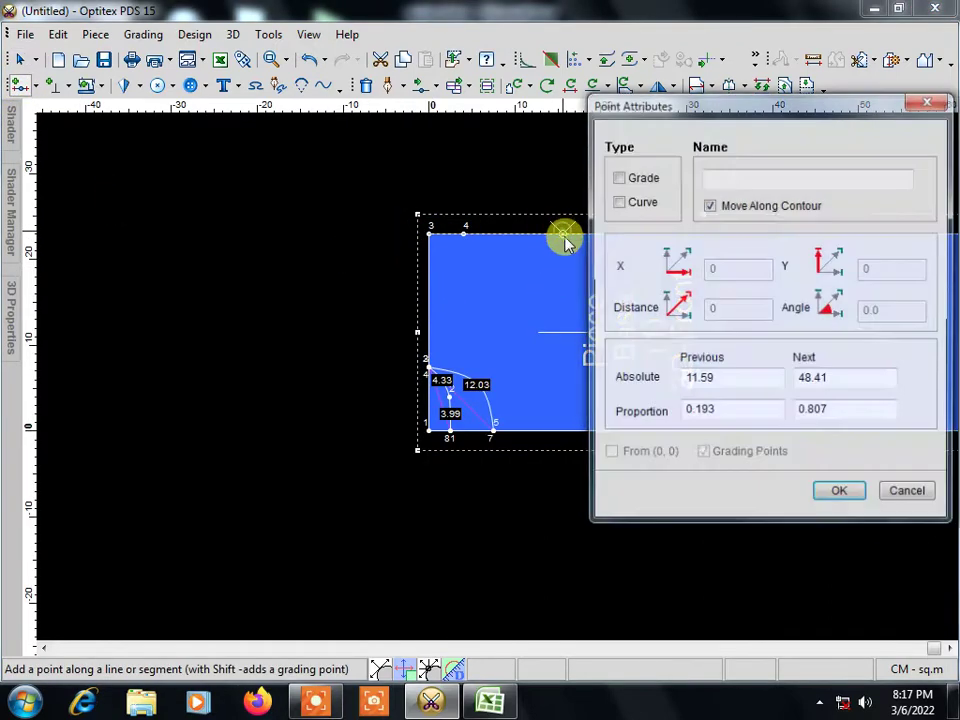
click(903, 500)
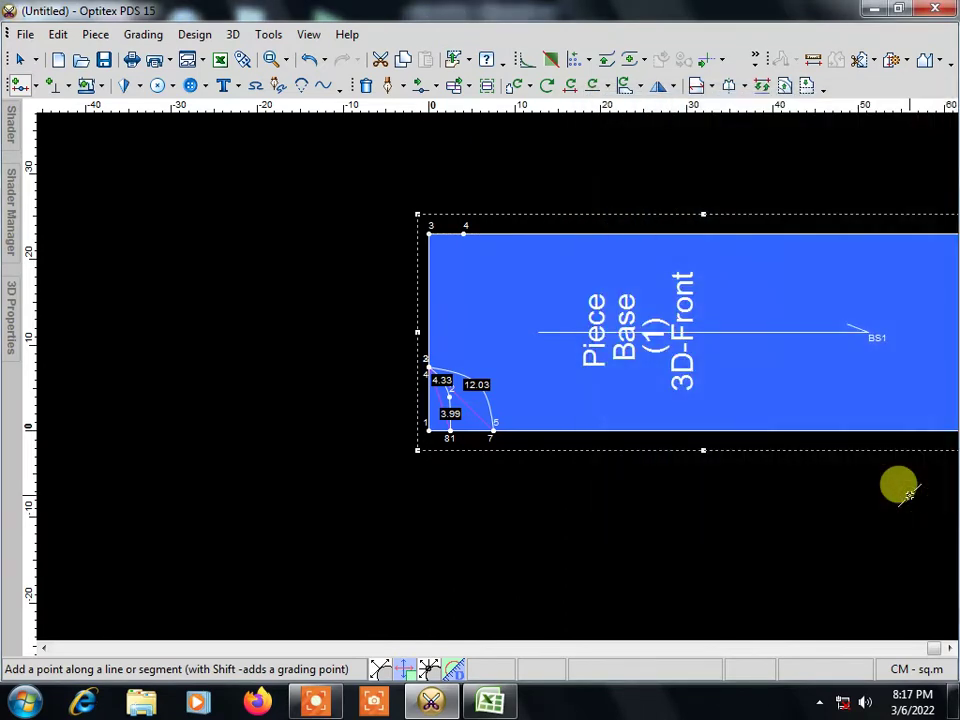
scroll(365, 300, down, 3)
scroll(493, 362, up, 1)
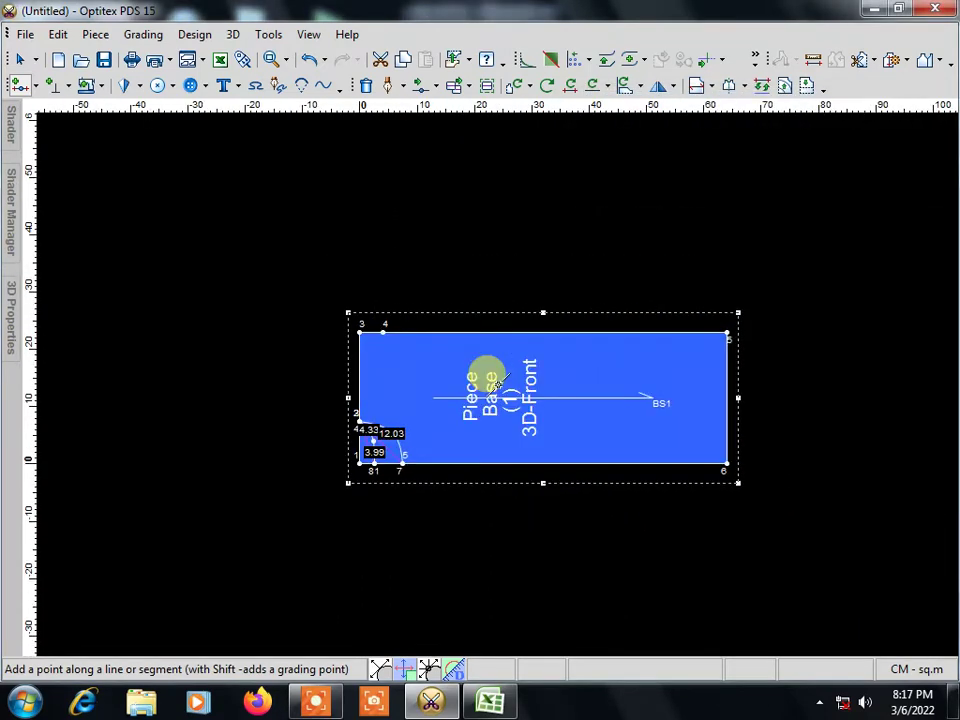
Step: Check the 46 cm sleeve length on Excel's slv length sheet, then return to Optitex
click(434, 705)
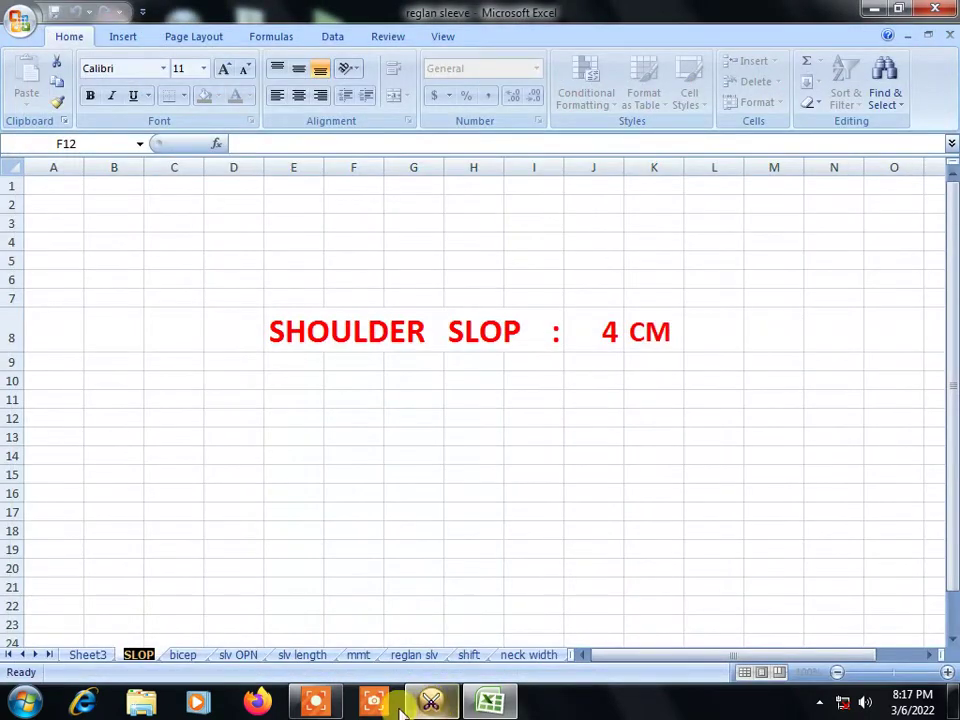
click(310, 655)
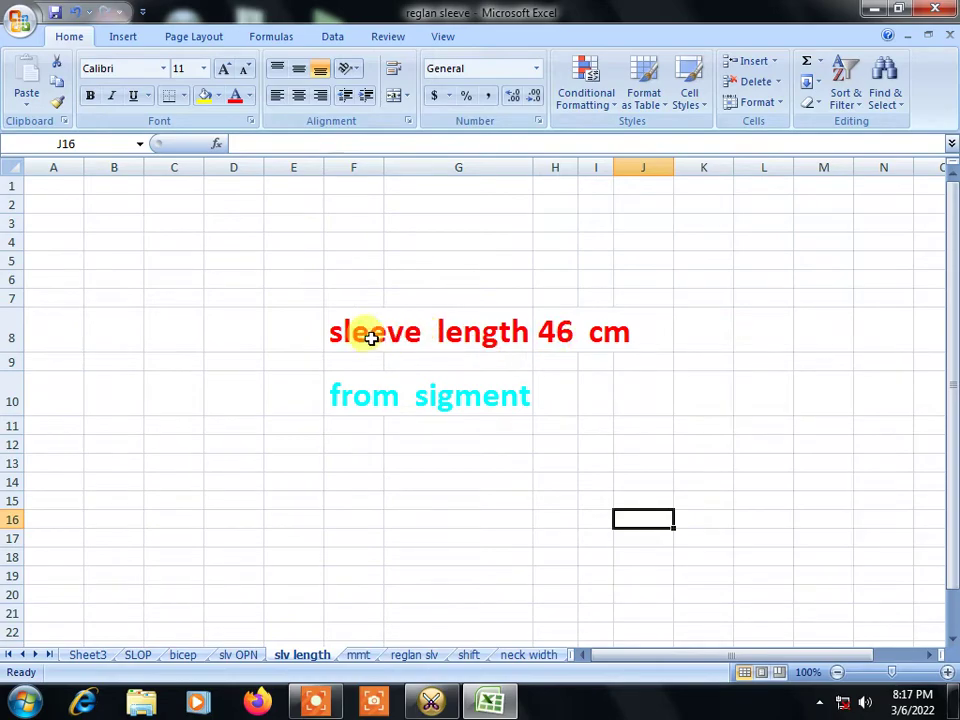
click(431, 703)
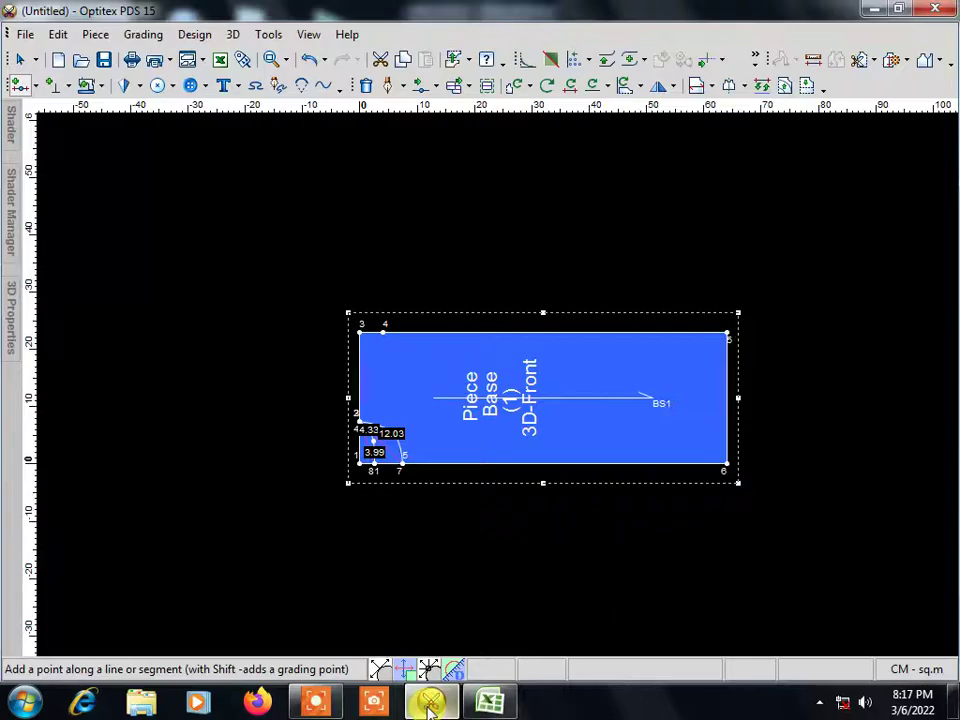
Step: Draft an internal line from the left-edge point to above the piece, with its end positioned from segment
click(387, 85)
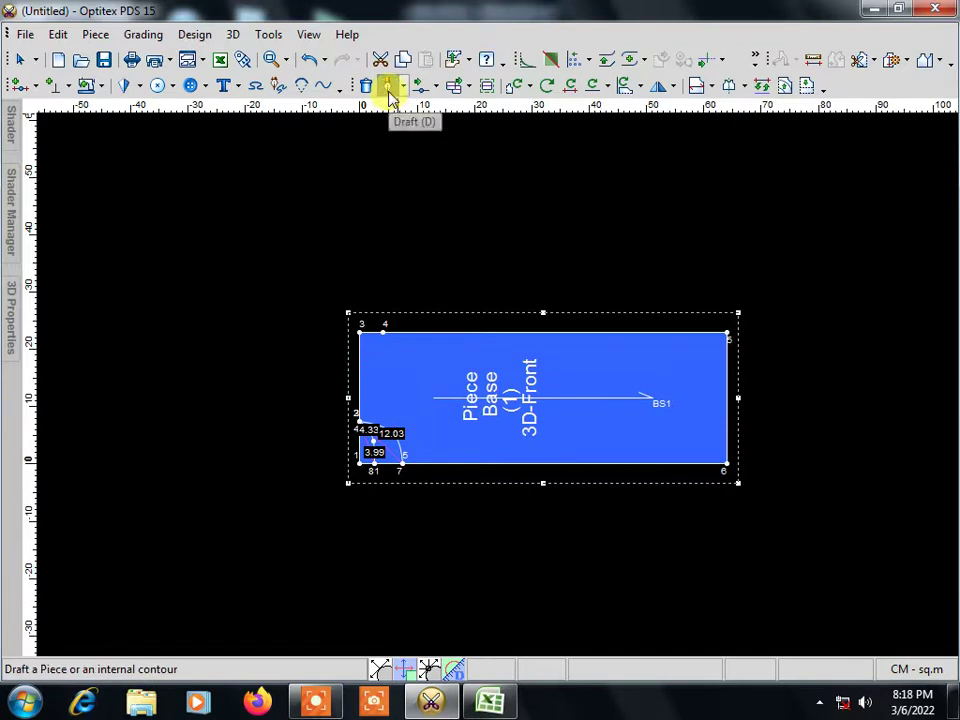
click(401, 397)
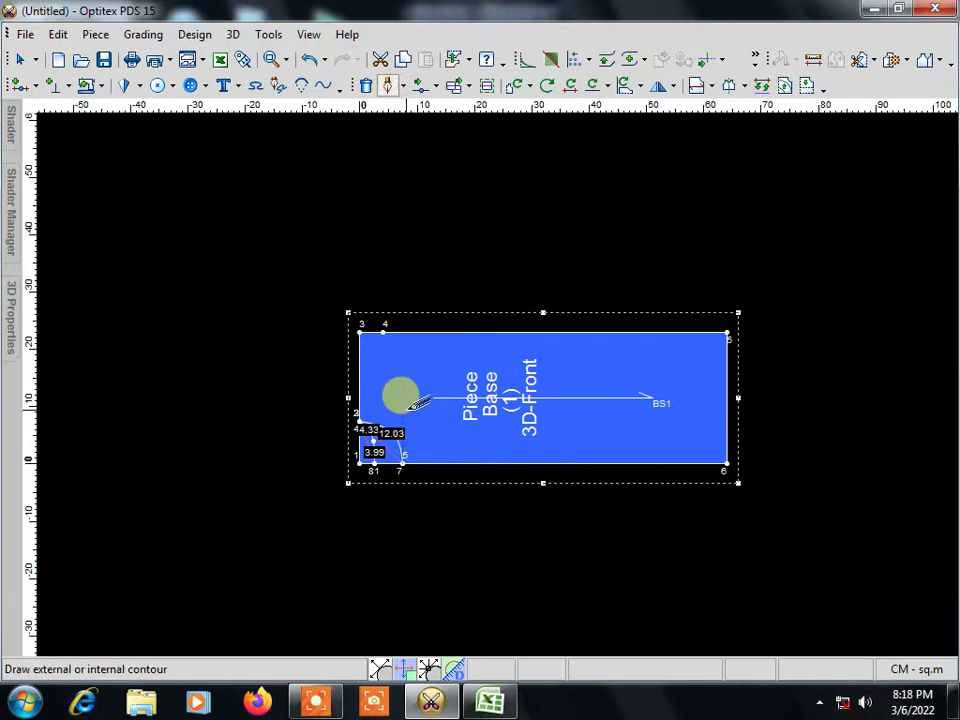
click(363, 408)
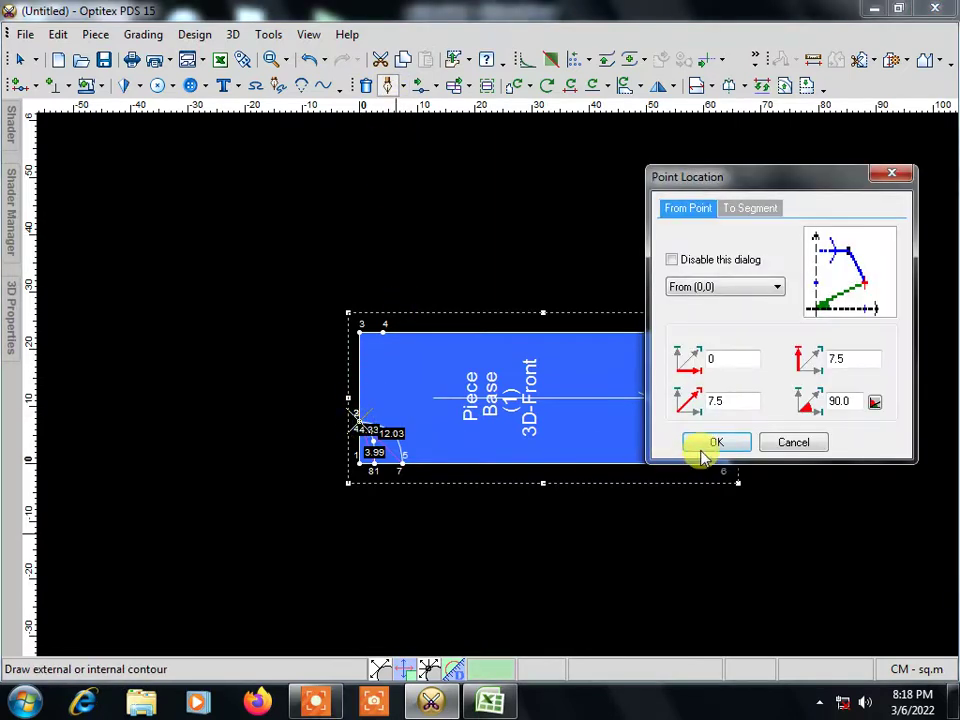
click(703, 437)
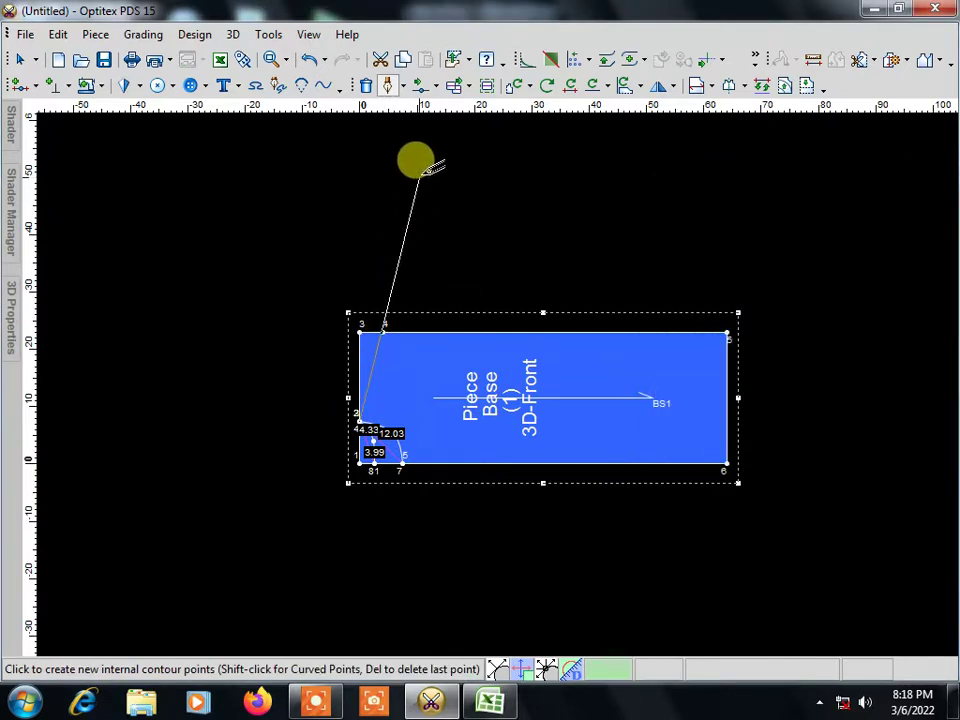
click(422, 180)
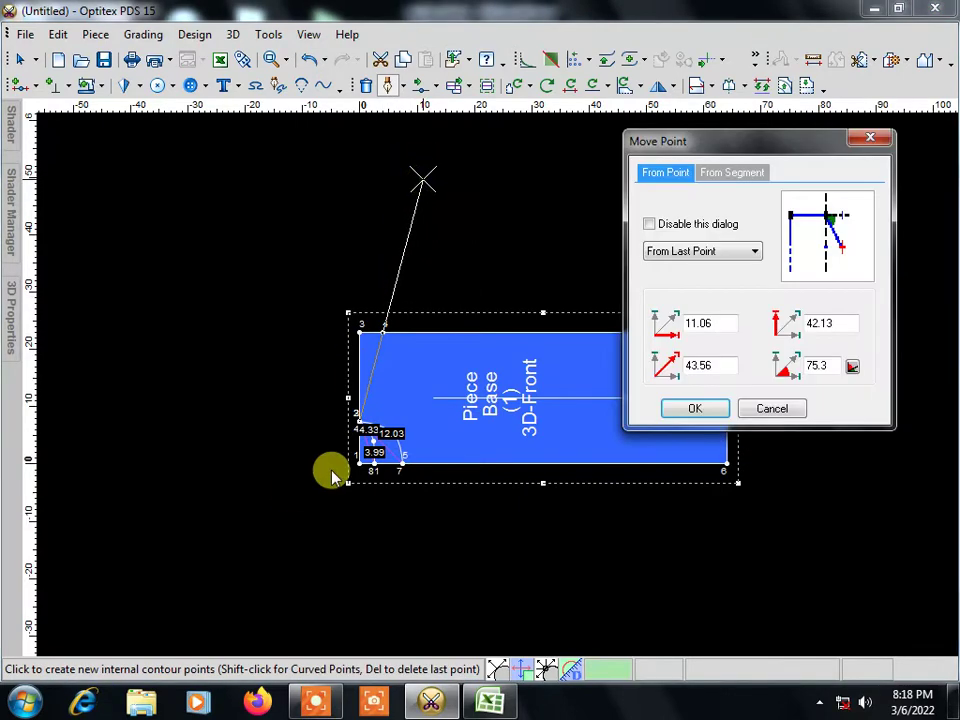
click(742, 174)
mouse_move(431, 702)
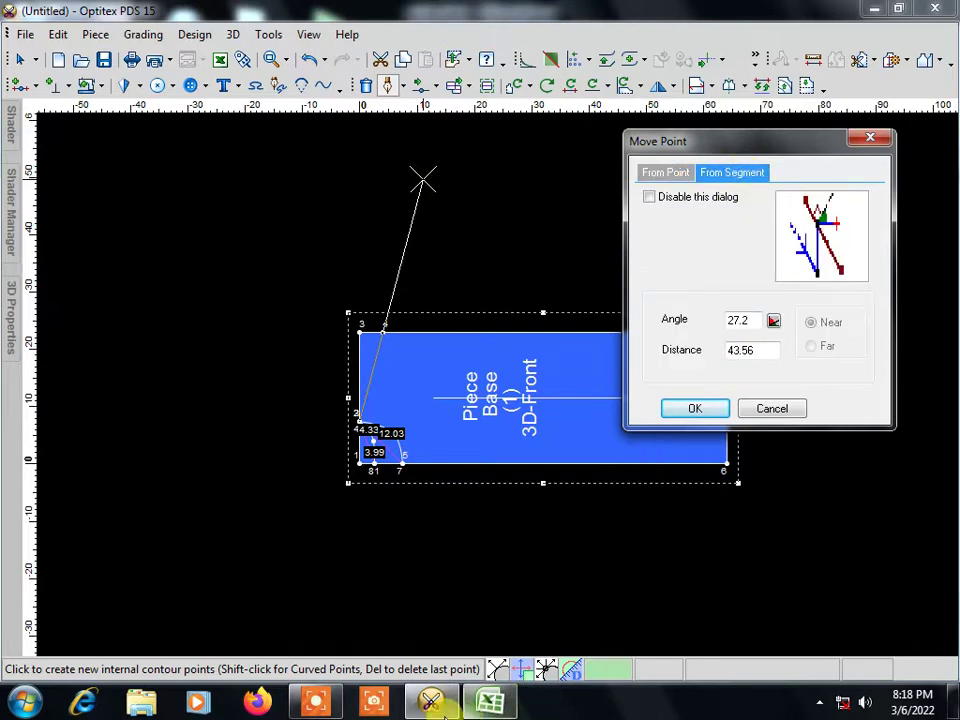
click(490, 703)
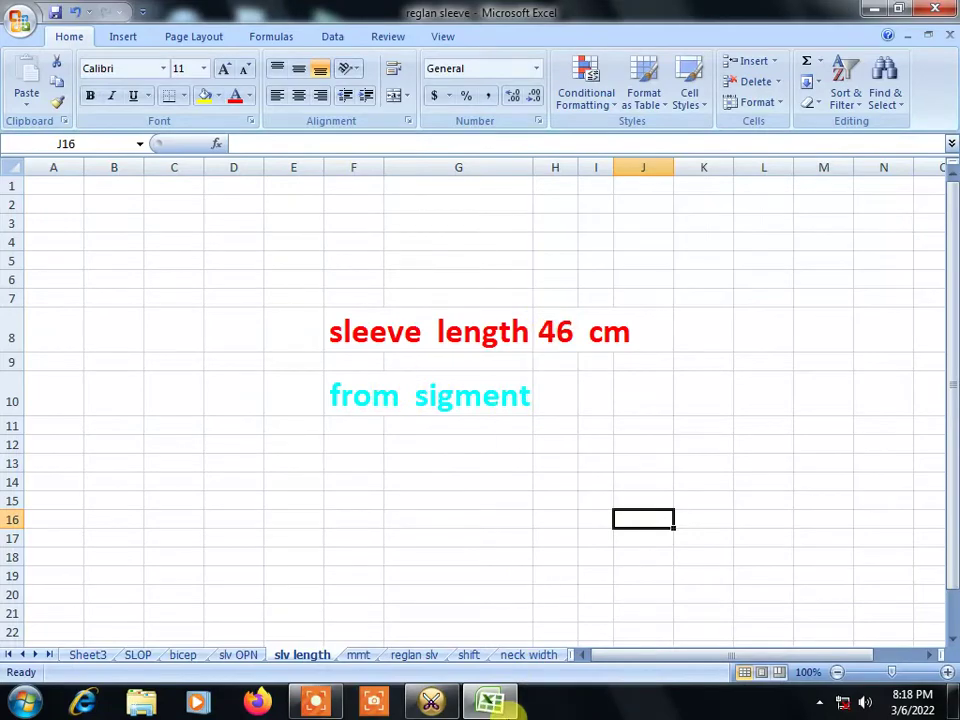
Step: Read the 46 cm sleeve length and enter it as the end point's distance from segment at 27.2°
click(490, 703)
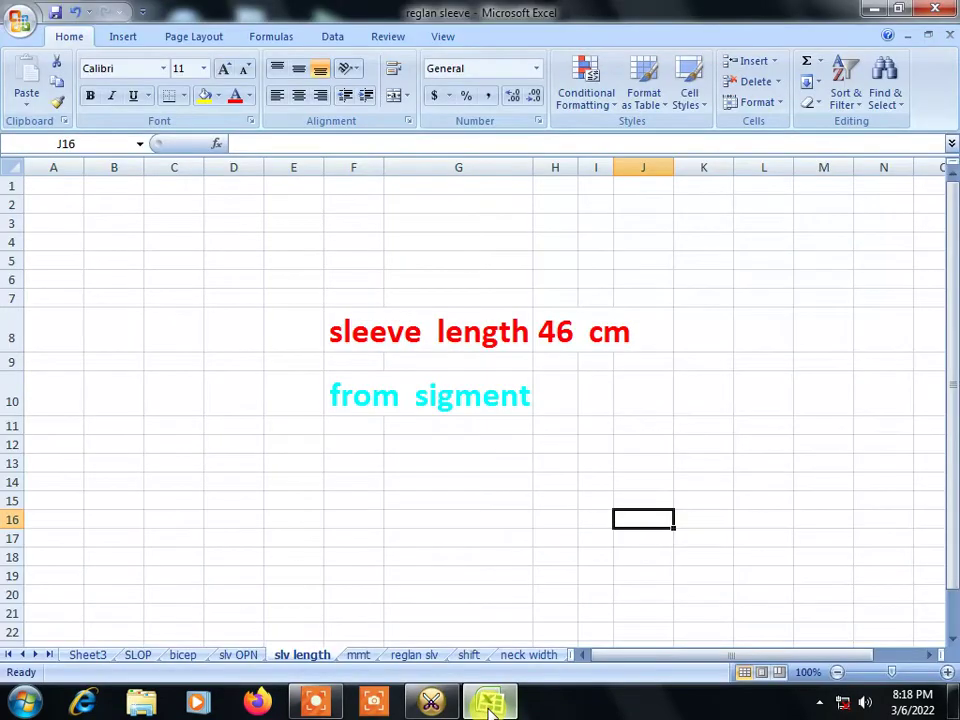
click(431, 703)
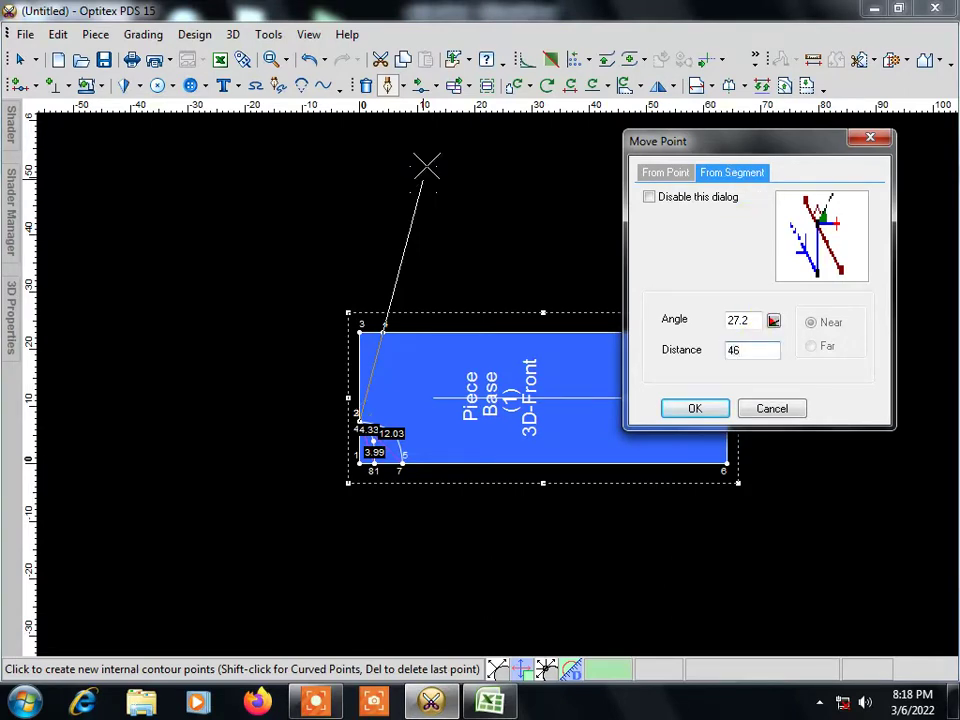
Step: Confirm the new line's end point 46 from the segment, then bring the sleeve workbook forward again
click(490, 703)
click(431, 703)
click(703, 410)
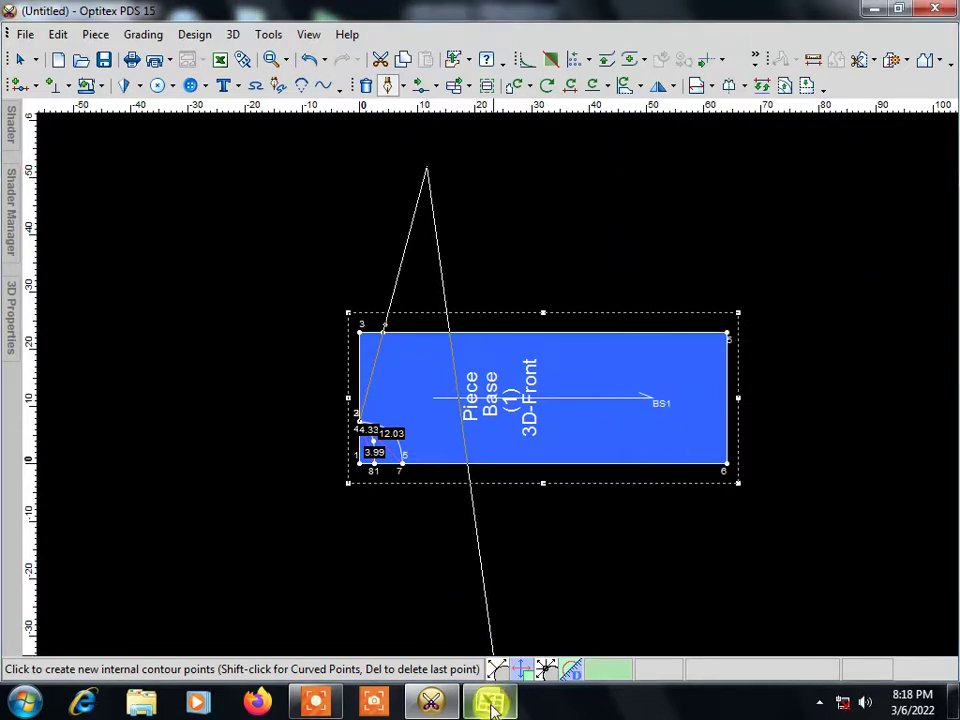
click(492, 704)
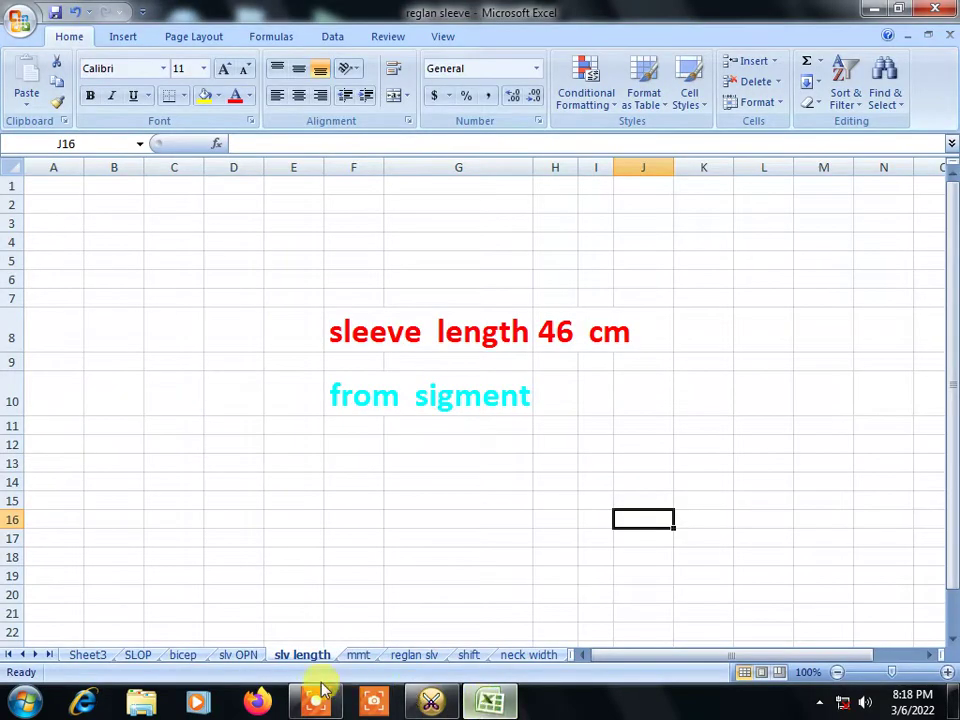
Step: Read the 13 cm sleeve opening and 90° contour angle on the slv OPN sheet, then return to Optitex
click(238, 654)
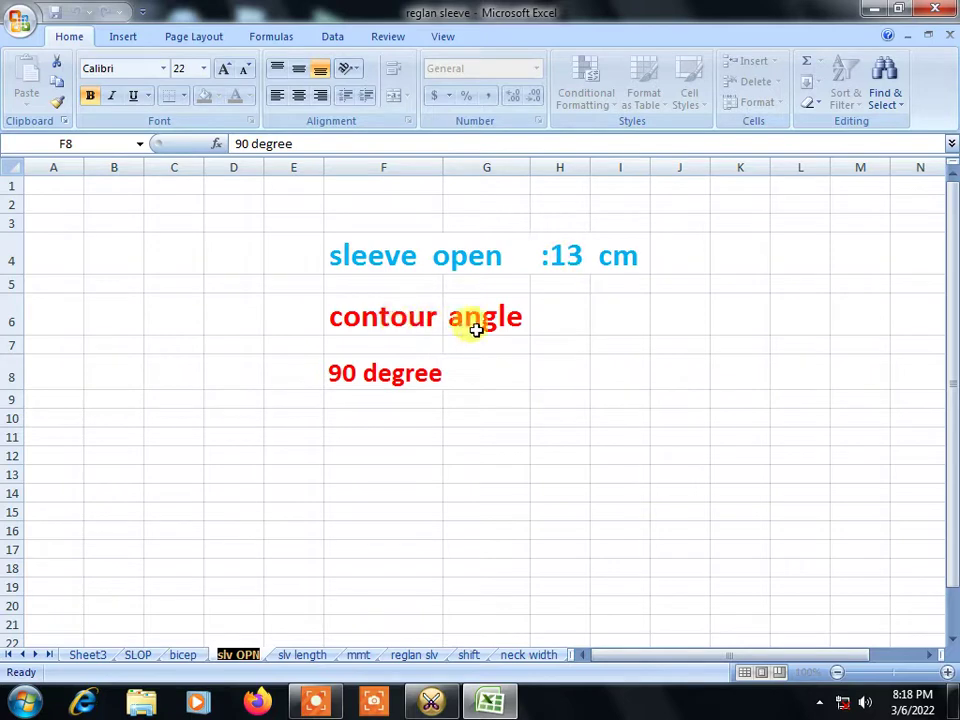
click(431, 703)
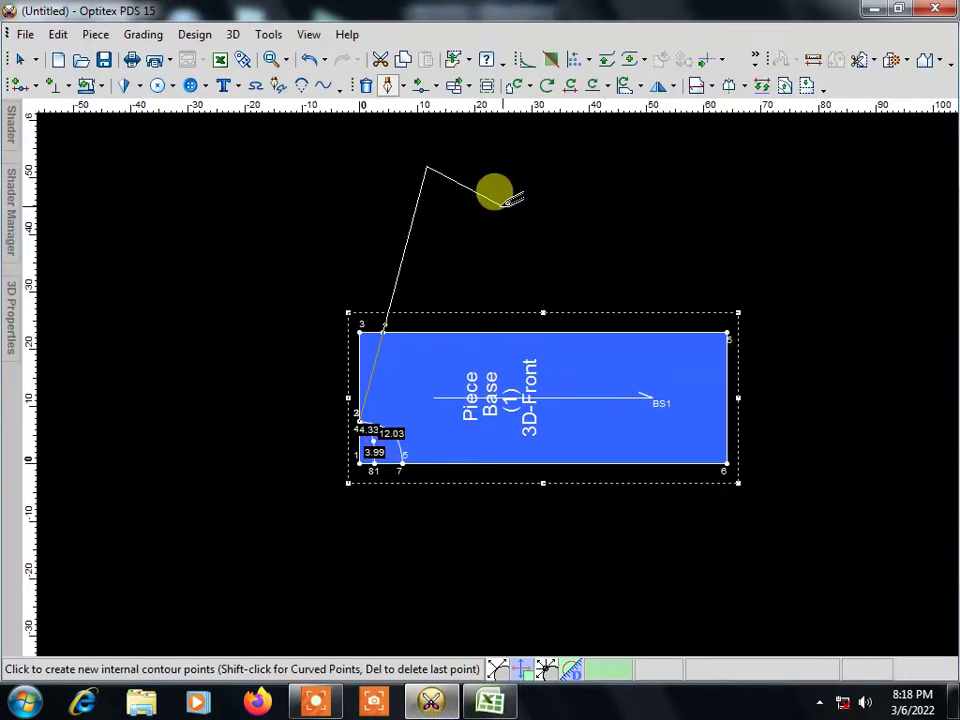
Step: Add a 13 cm sleeve-opening segment at a 90° contour angle from the top point
right_click(495, 198)
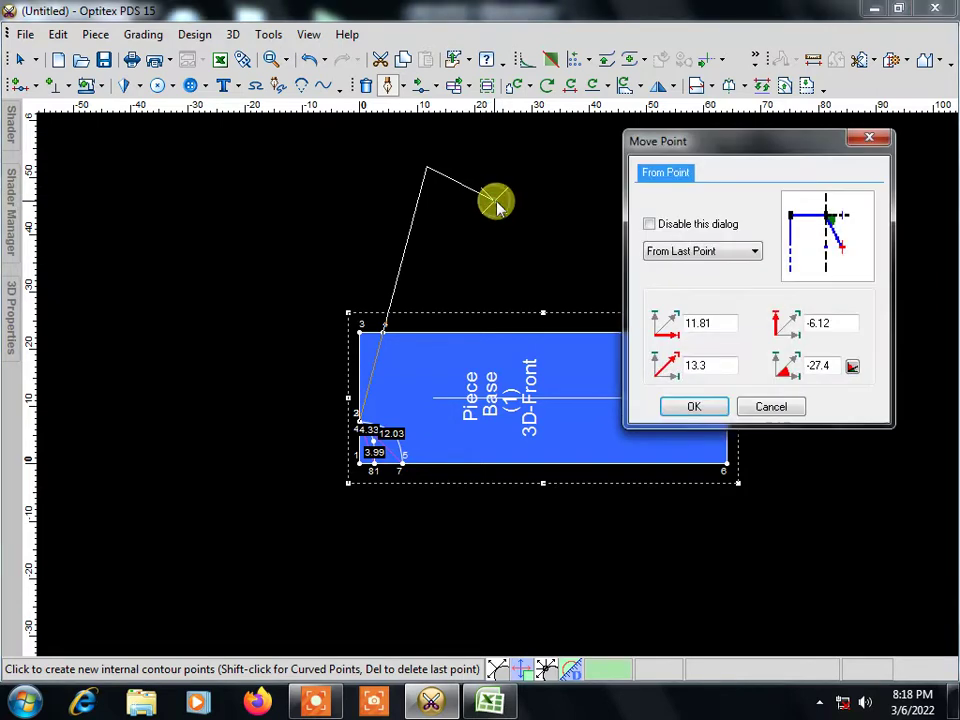
click(756, 256)
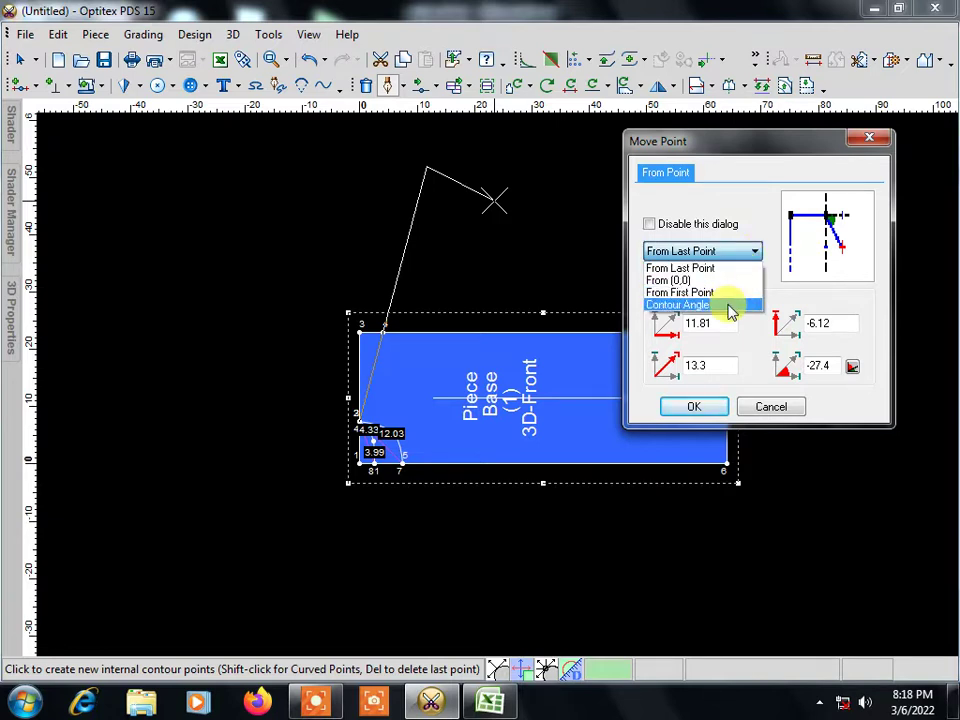
click(729, 305)
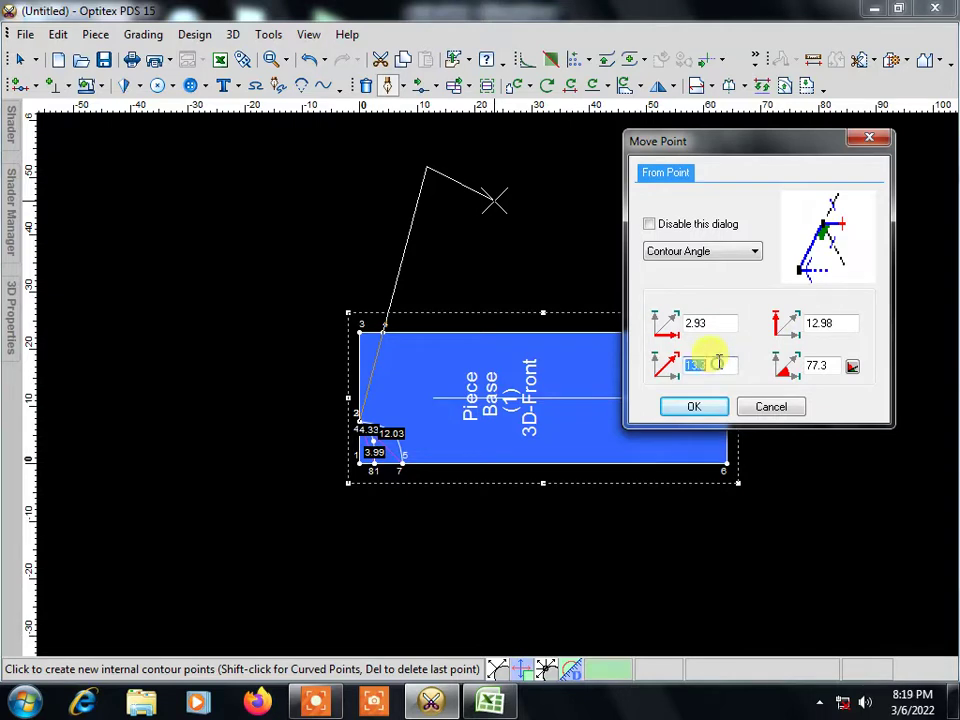
text(1)
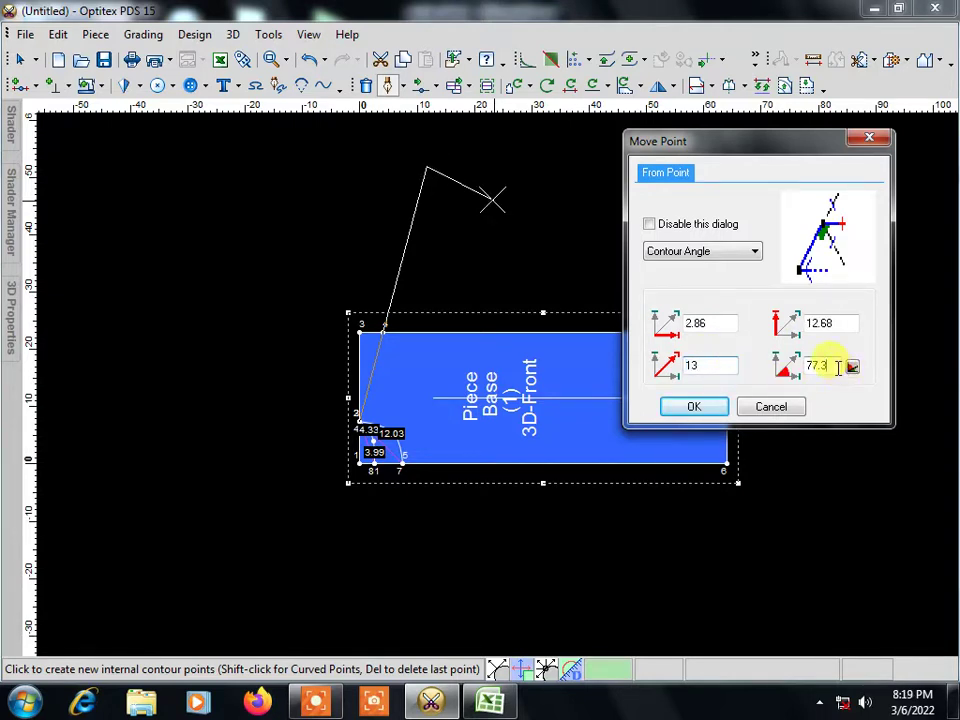
text(90)
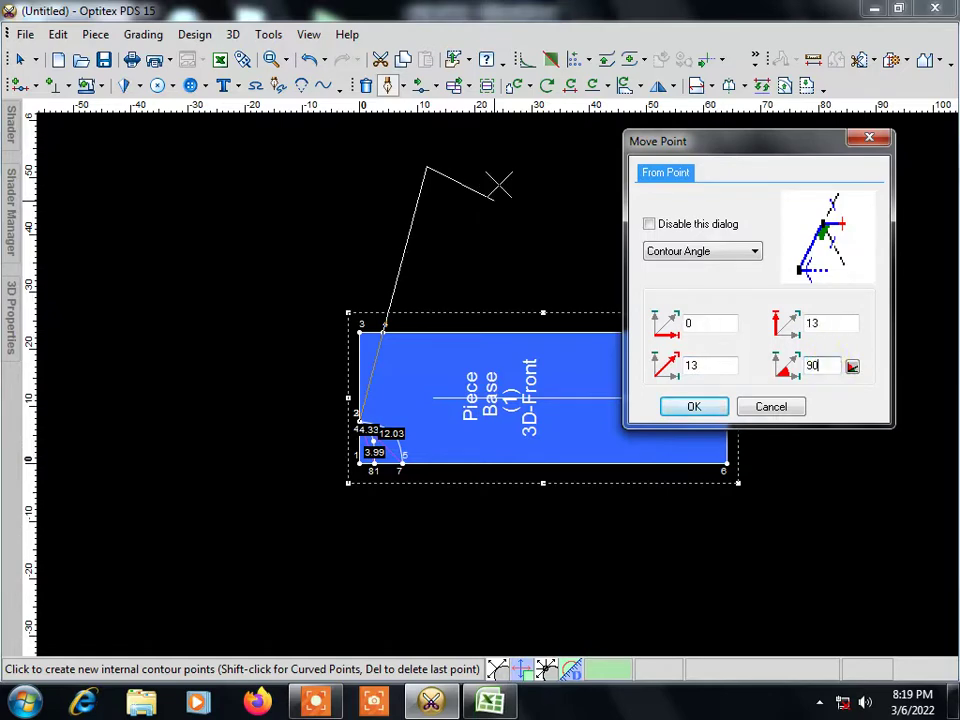
click(716, 410)
click(493, 168)
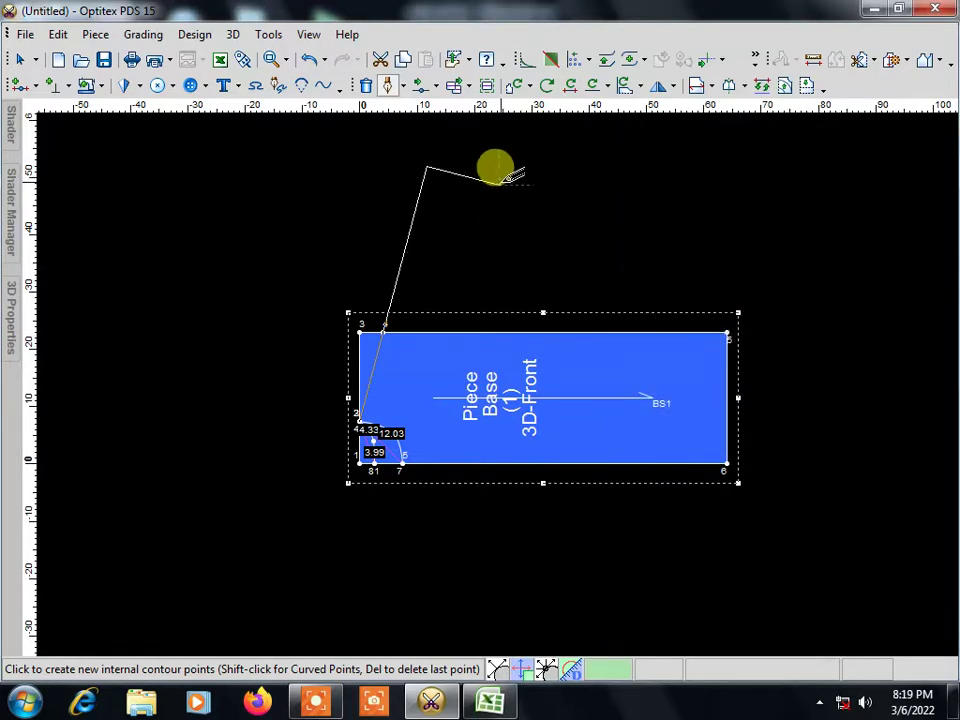
click(487, 706)
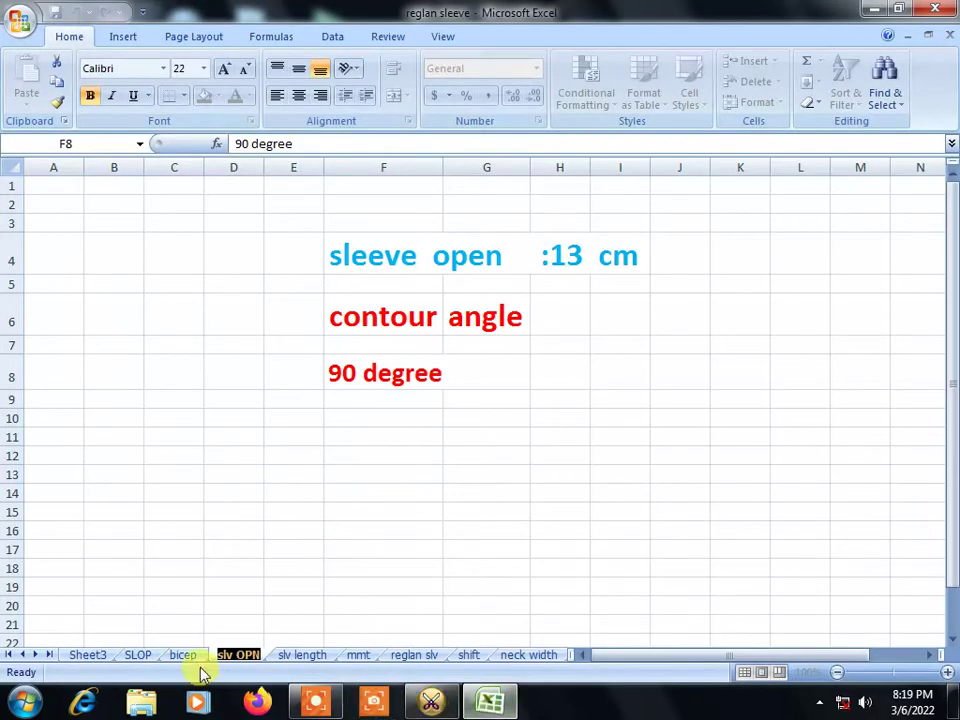
click(431, 706)
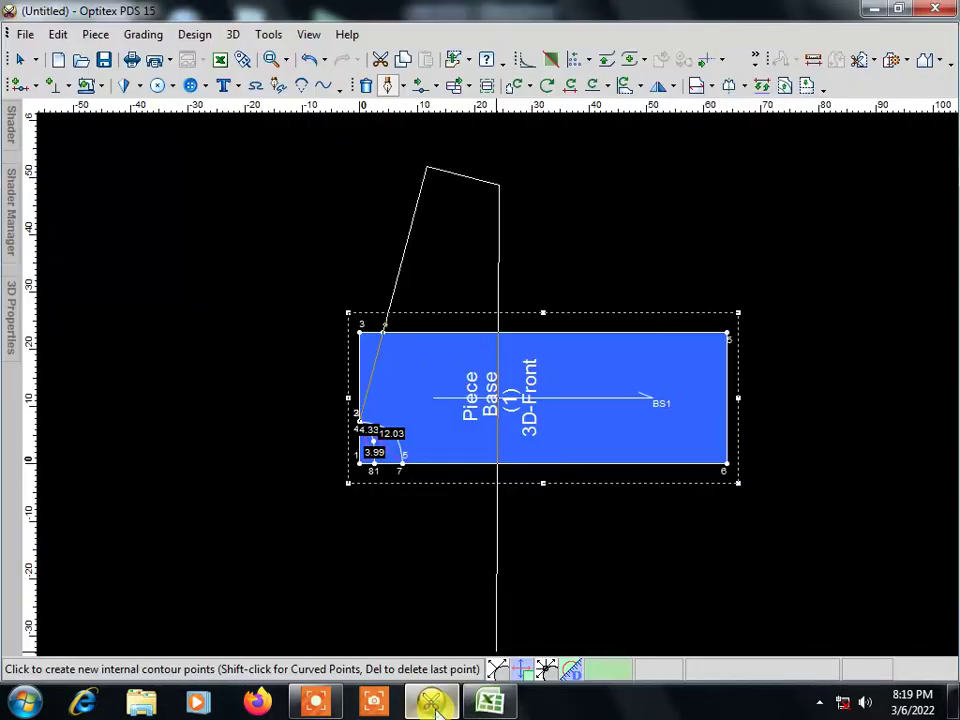
click(489, 704)
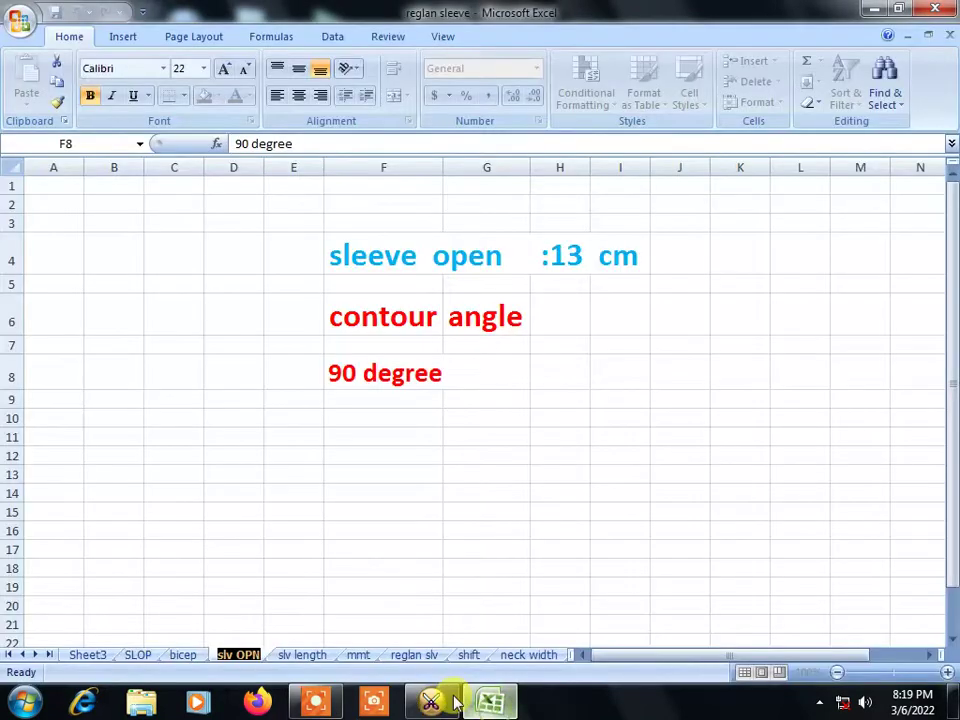
click(182, 656)
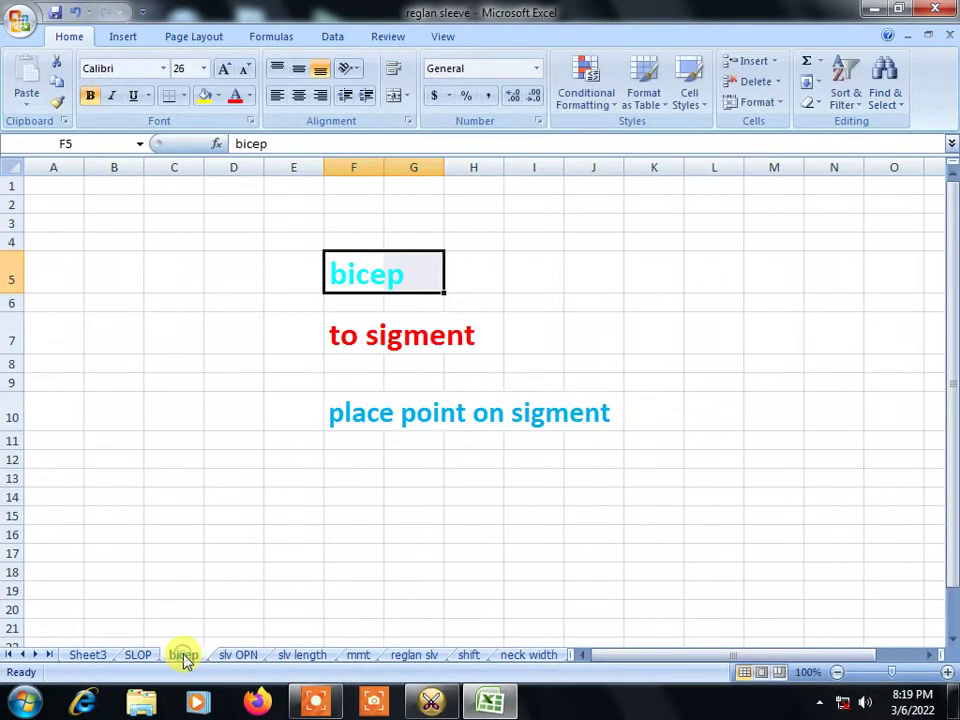
click(355, 655)
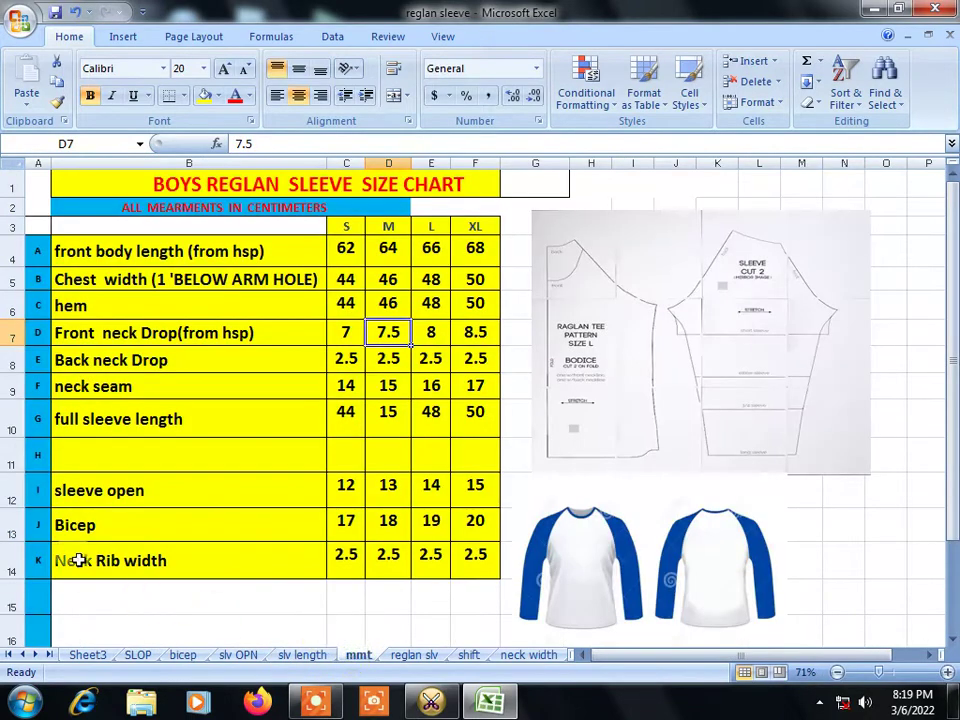
click(390, 527)
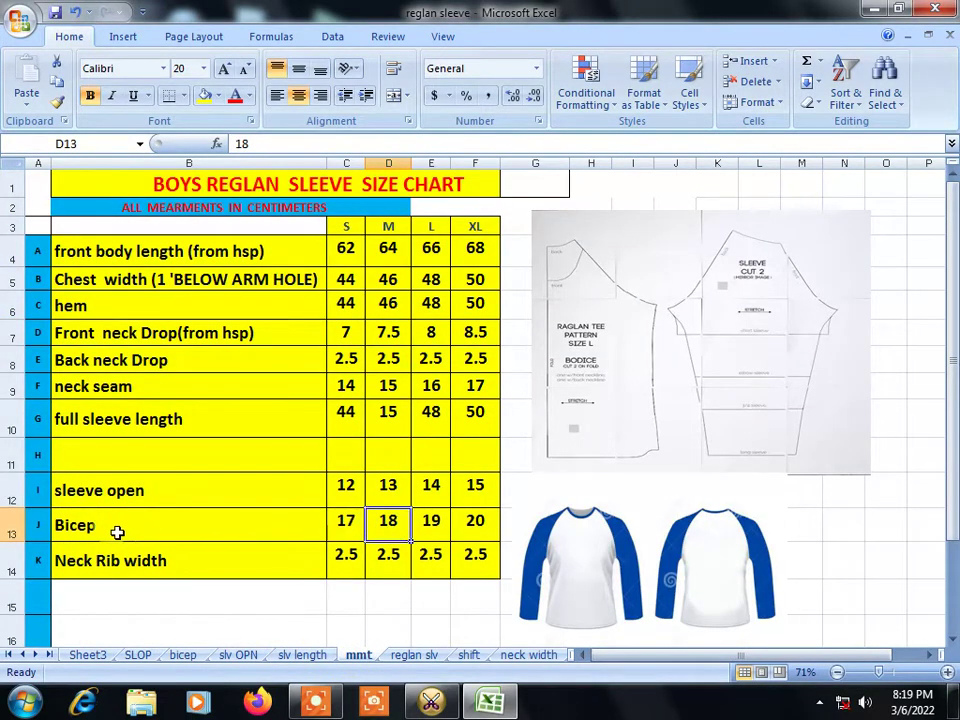
click(312, 538)
click(378, 529)
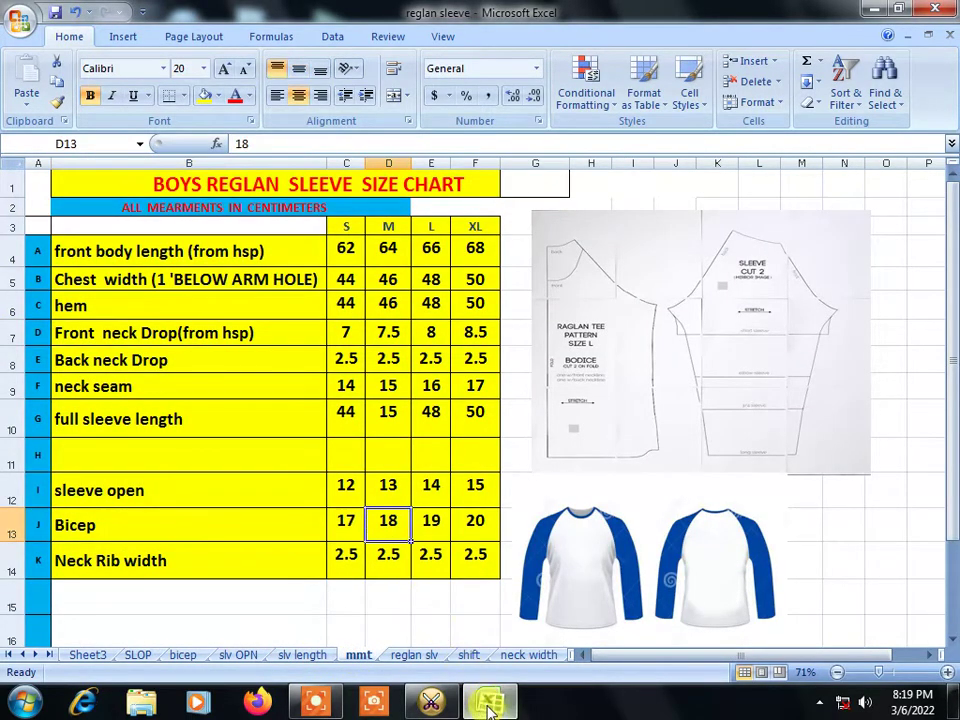
click(431, 703)
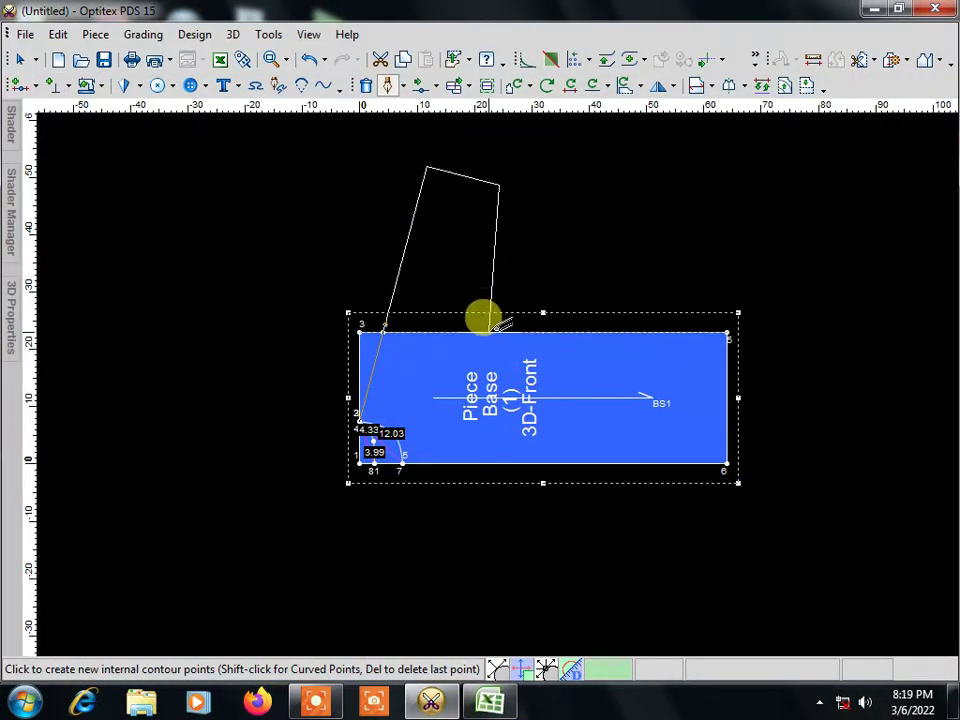
Step: End the contour on the top edge at a point 18 cm from the near corner, checked against the bicep sheet
click(488, 332)
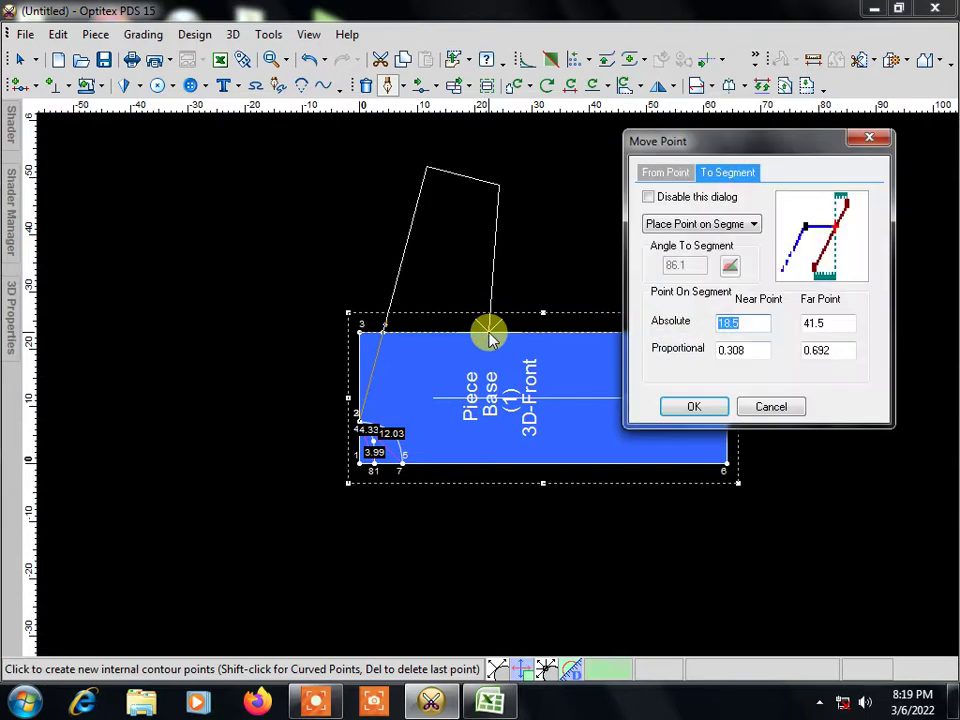
click(489, 705)
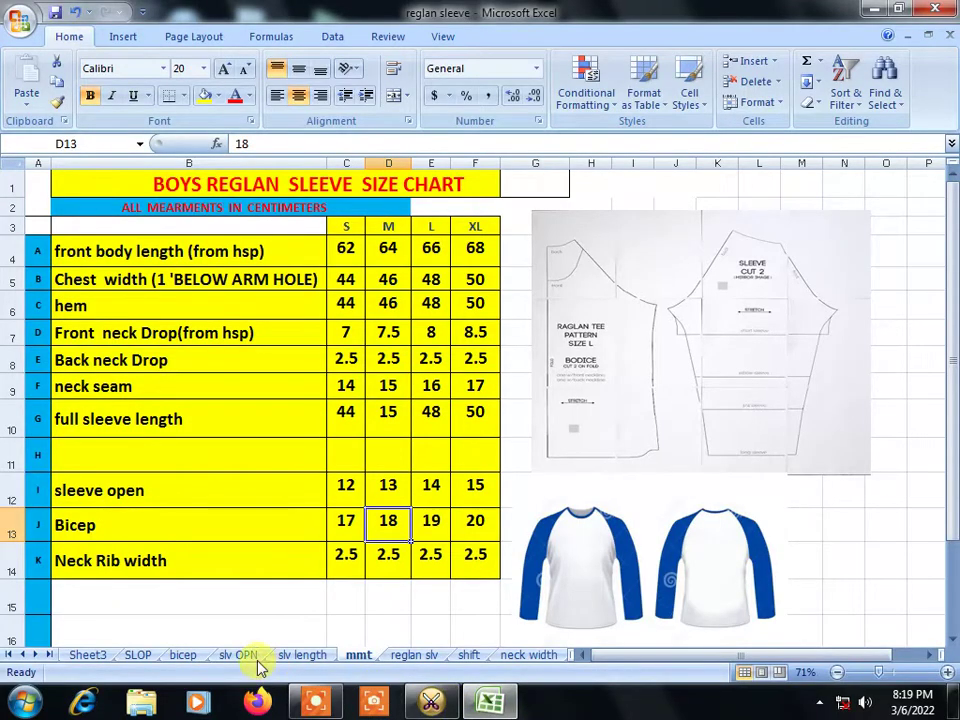
click(184, 656)
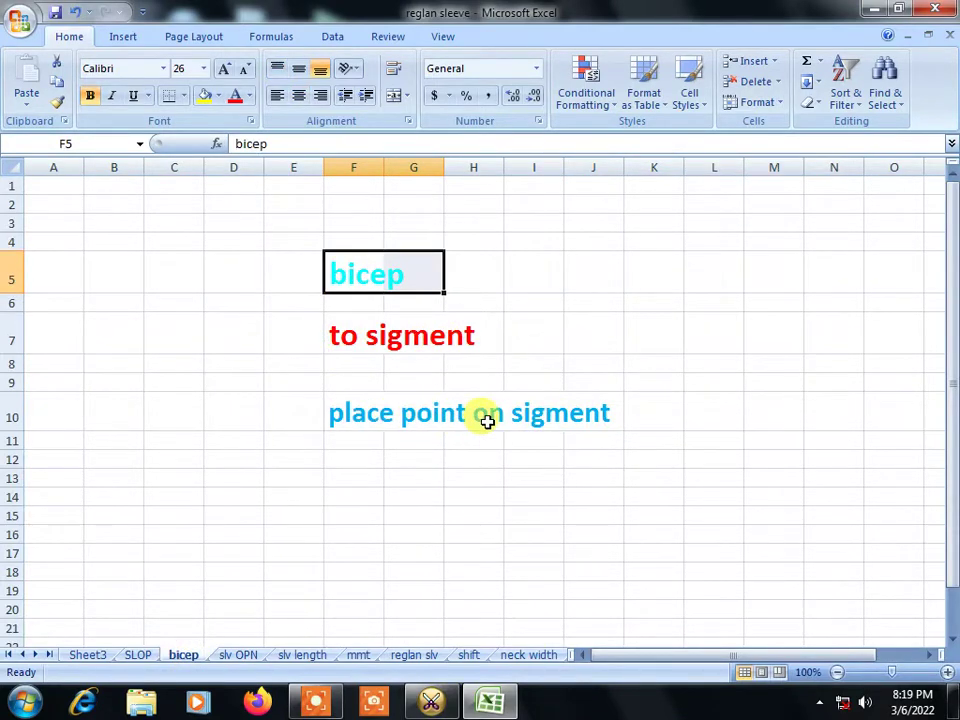
click(430, 705)
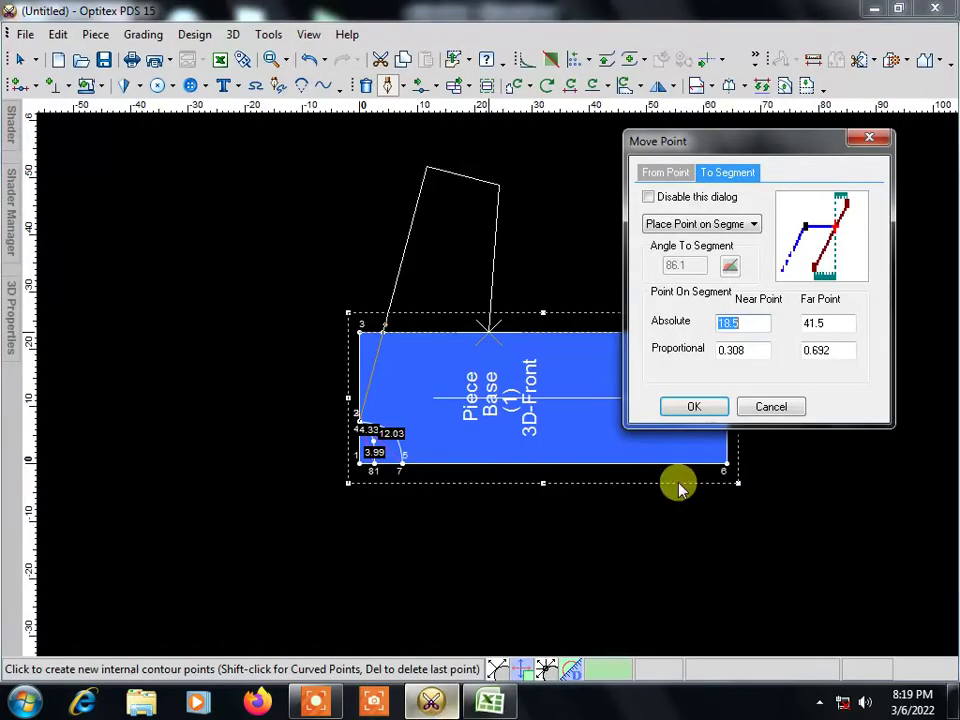
click(758, 226)
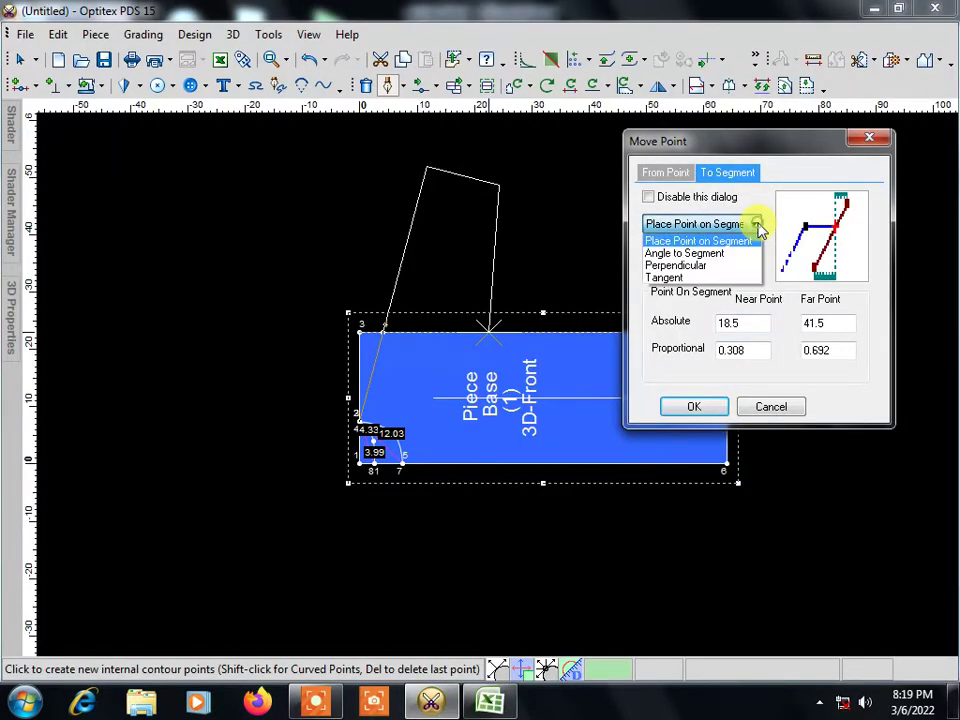
click(749, 242)
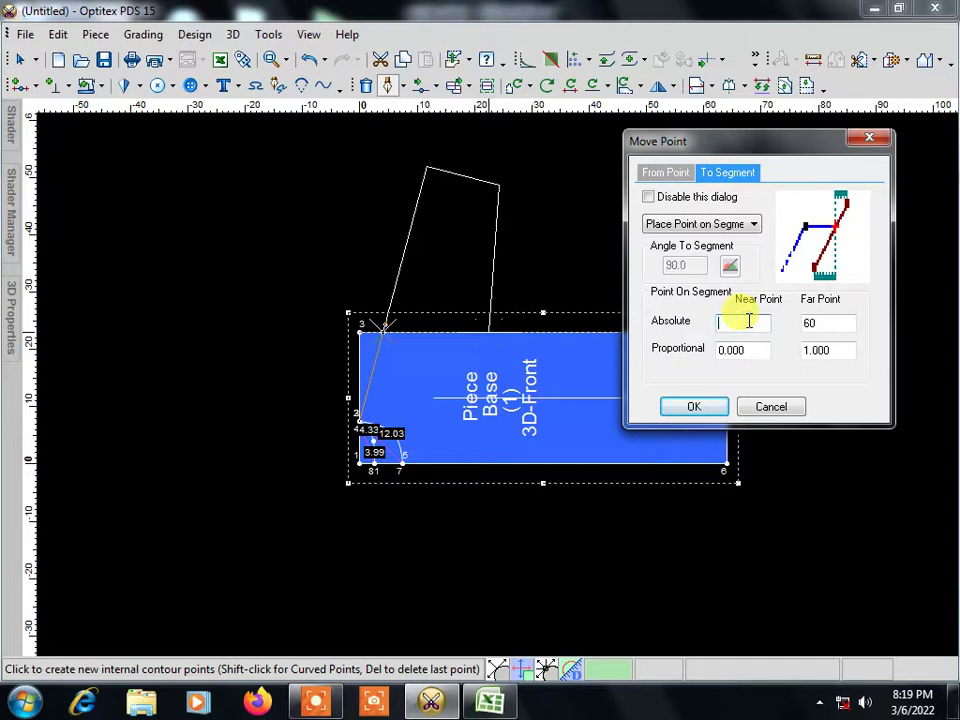
text(18)
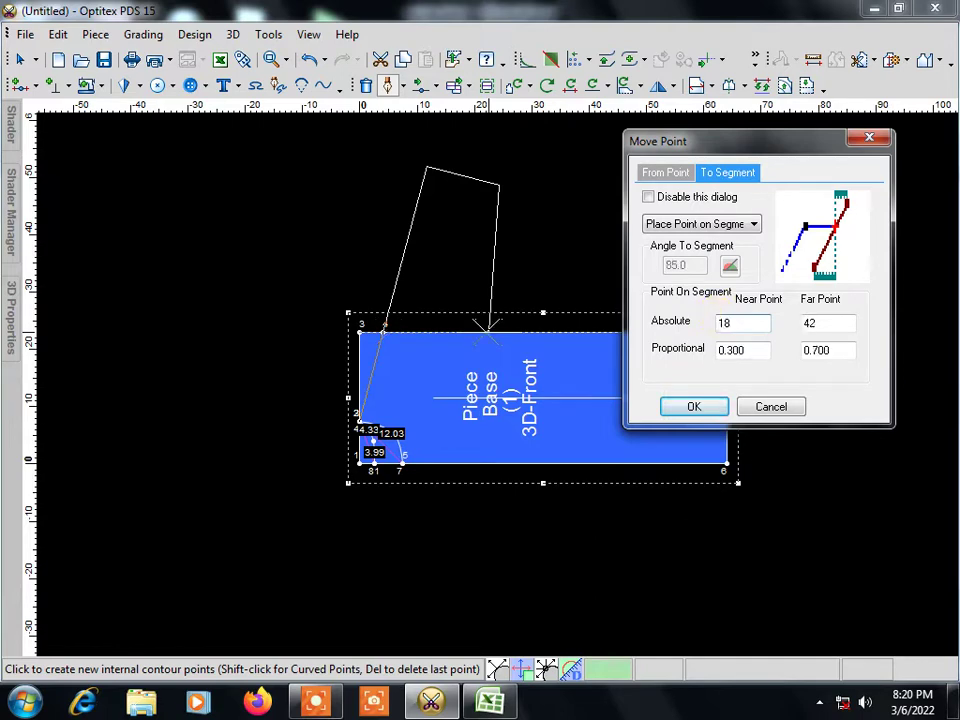
click(697, 407)
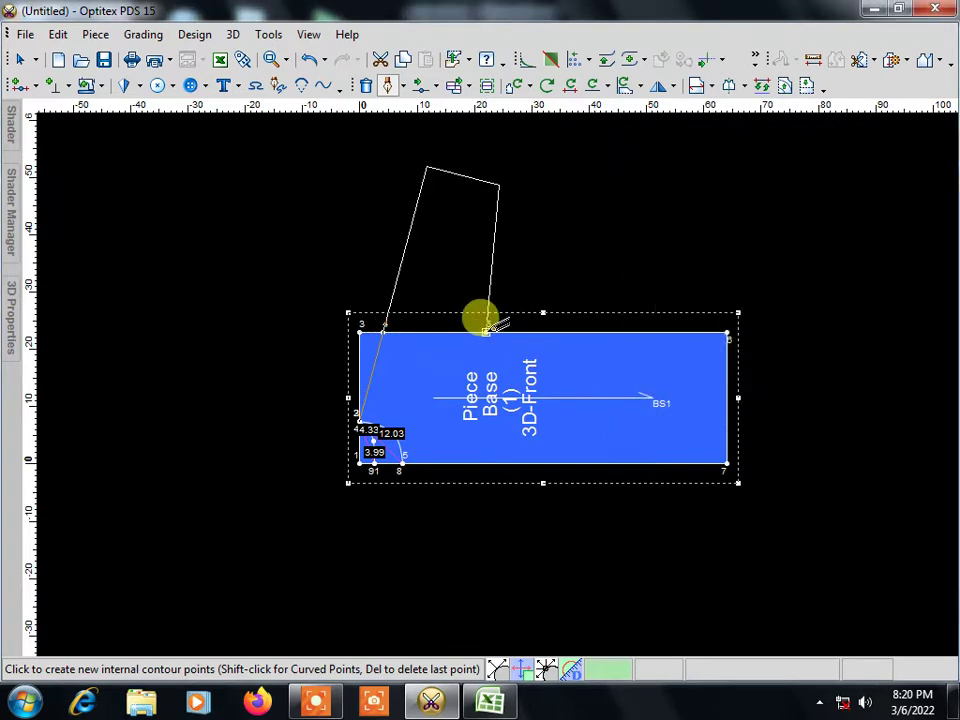
Step: Place the line's end point on the neck curve's grade point 45
scroll(485, 340, up, 1)
scroll(489, 369, up, 2)
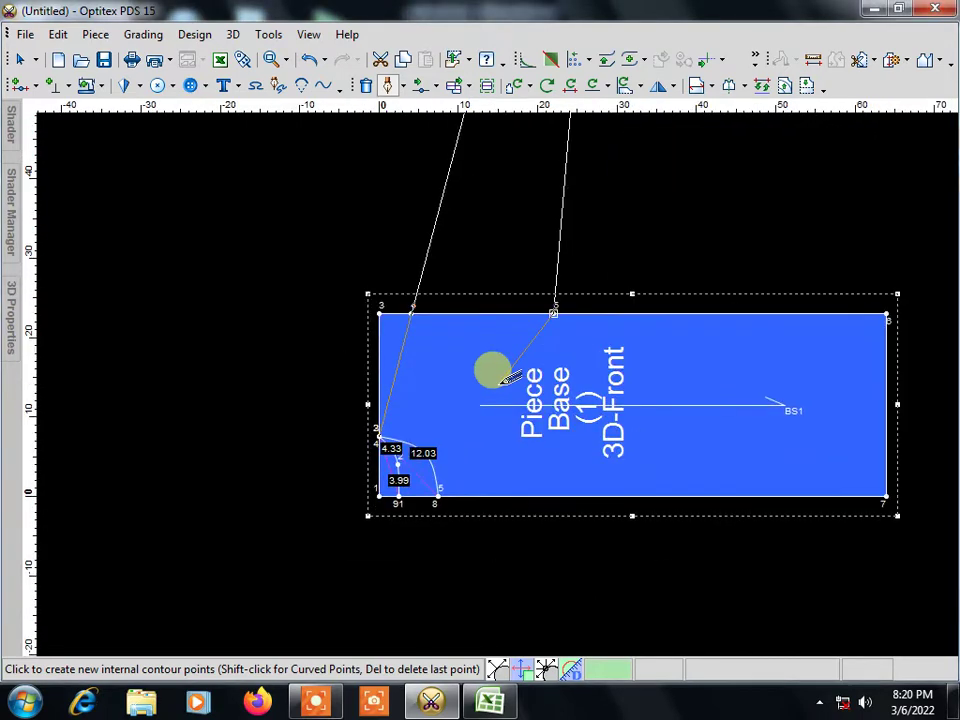
scroll(429, 403, up, 1)
scroll(485, 364, up, 3)
scroll(484, 363, up, 1)
scroll(470, 364, up, 1)
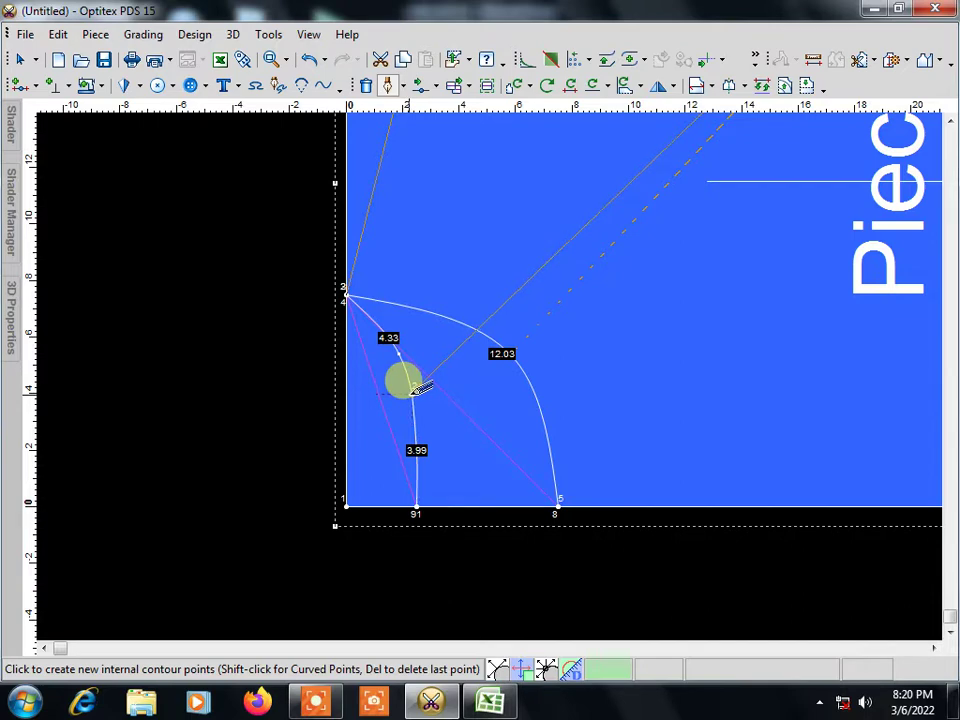
click(412, 388)
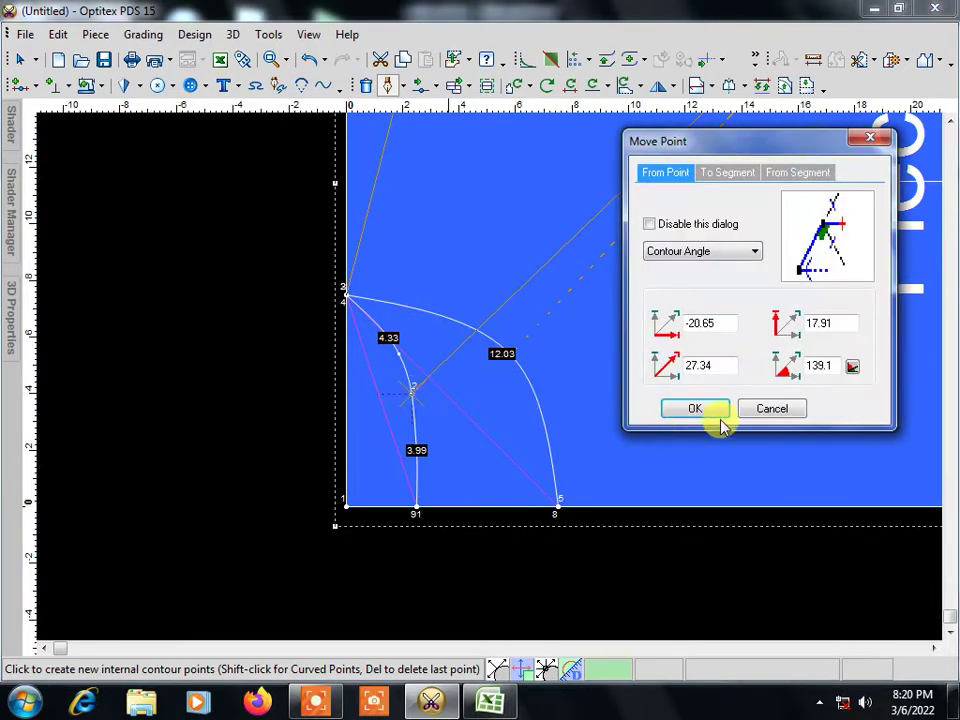
click(697, 411)
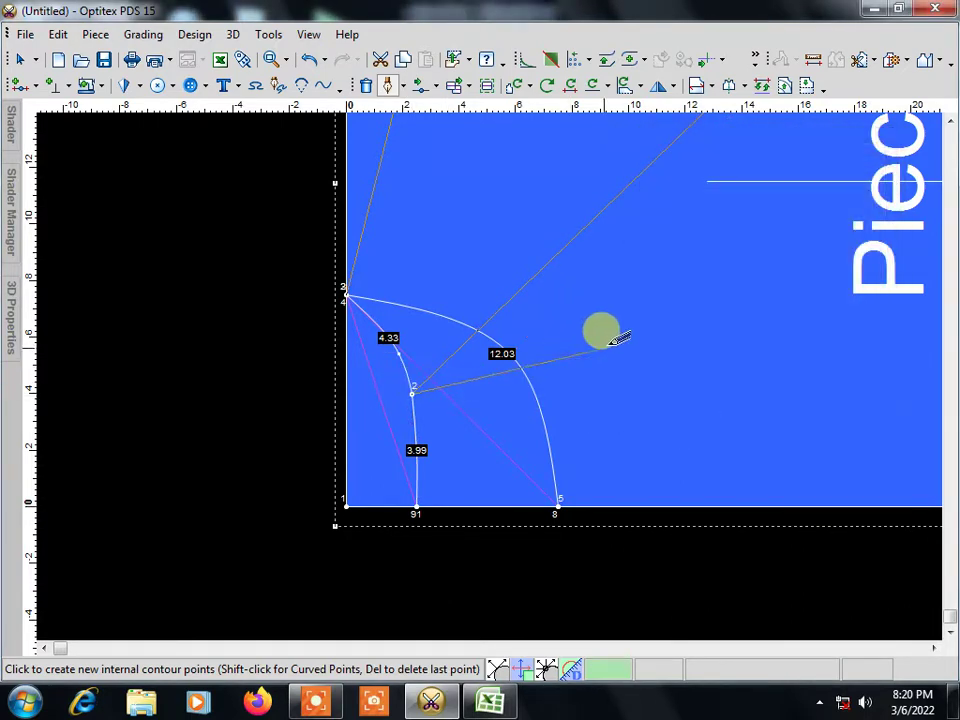
Step: Finish drafting the 27.34 line and return to the Select tool
right_click(610, 349)
click(671, 427)
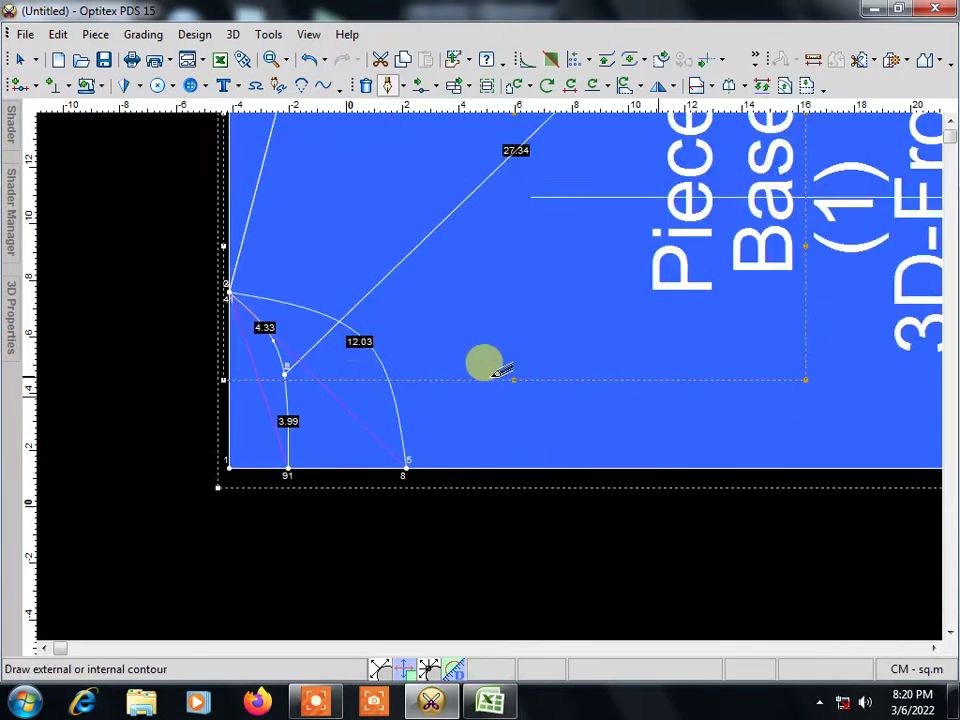
scroll(482, 360, down, 2)
scroll(529, 285, down, 2)
scroll(481, 364, up, 2)
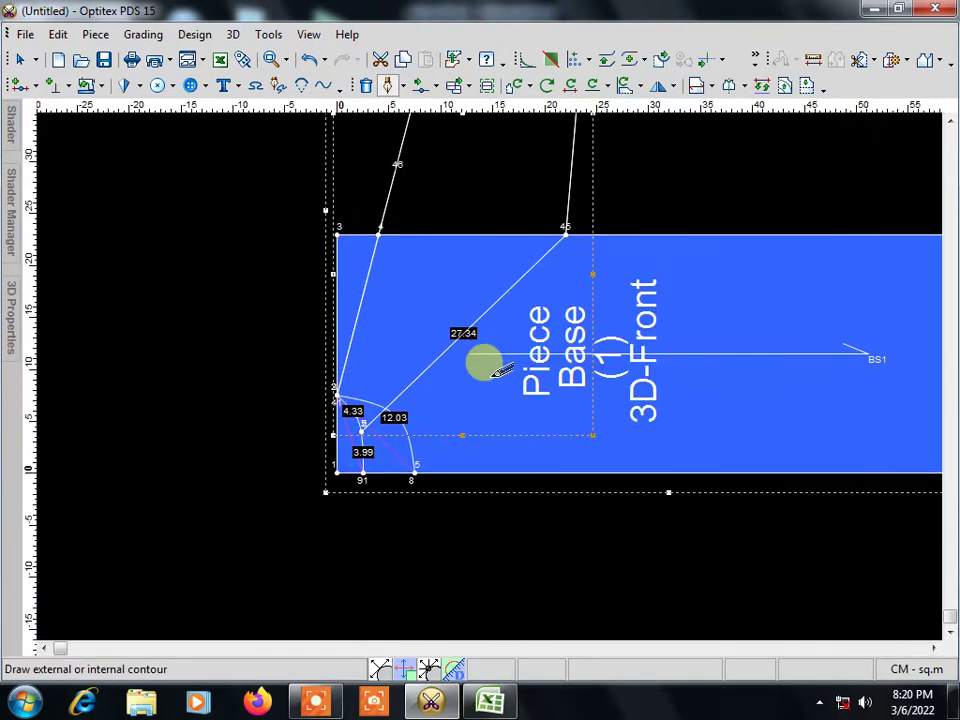
scroll(483, 365, down, 2)
scroll(483, 365, up, 1)
scroll(483, 365, up, 2)
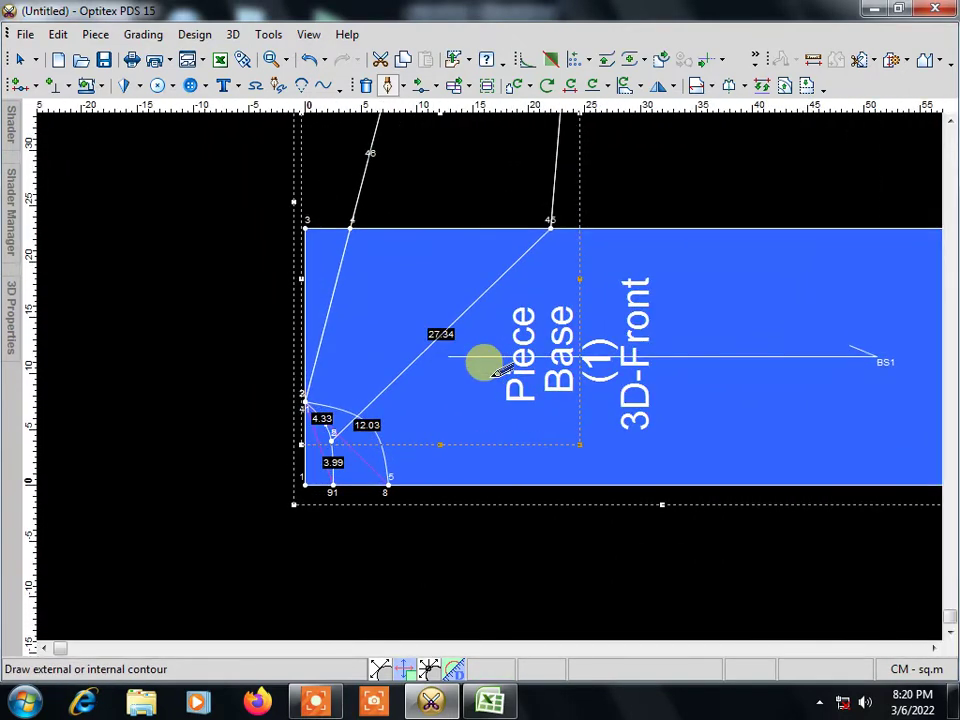
right_click(208, 295)
click(270, 309)
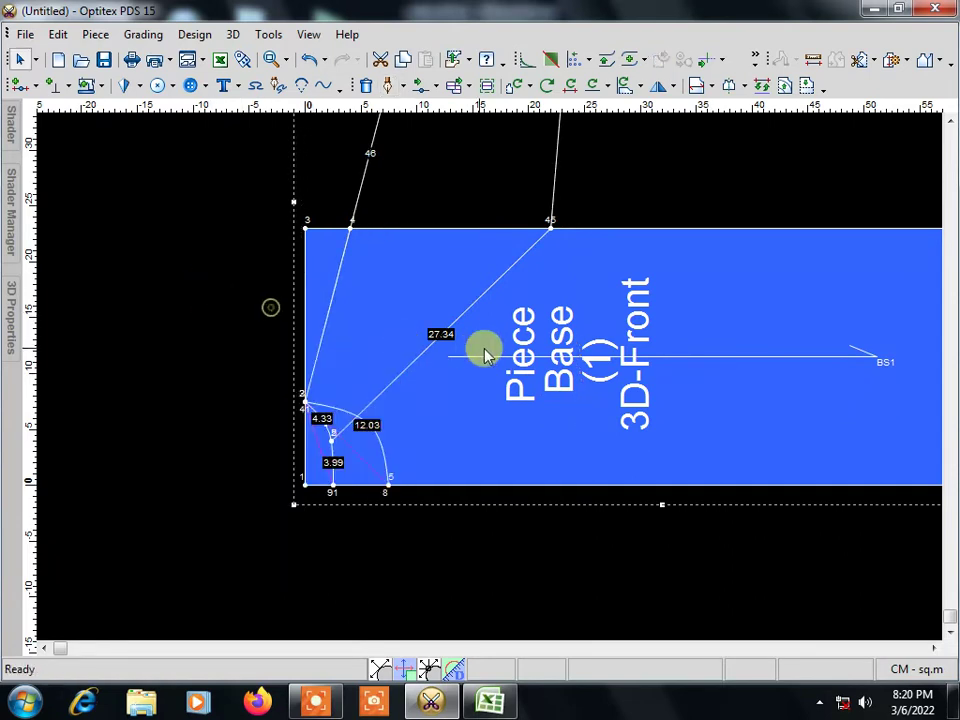
Step: Bend the 27.34 line into a curve by moving two of its points
click(424, 90)
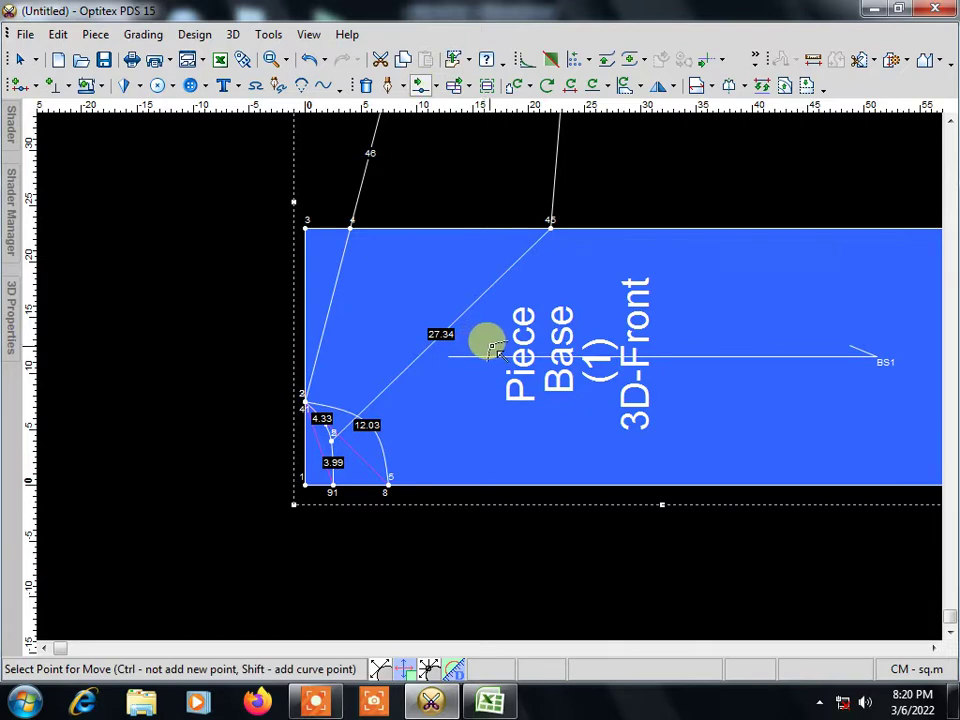
scroll(490, 370, down, 1)
scroll(490, 378, up, 3)
scroll(490, 378, up, 1)
scroll(490, 378, down, 2)
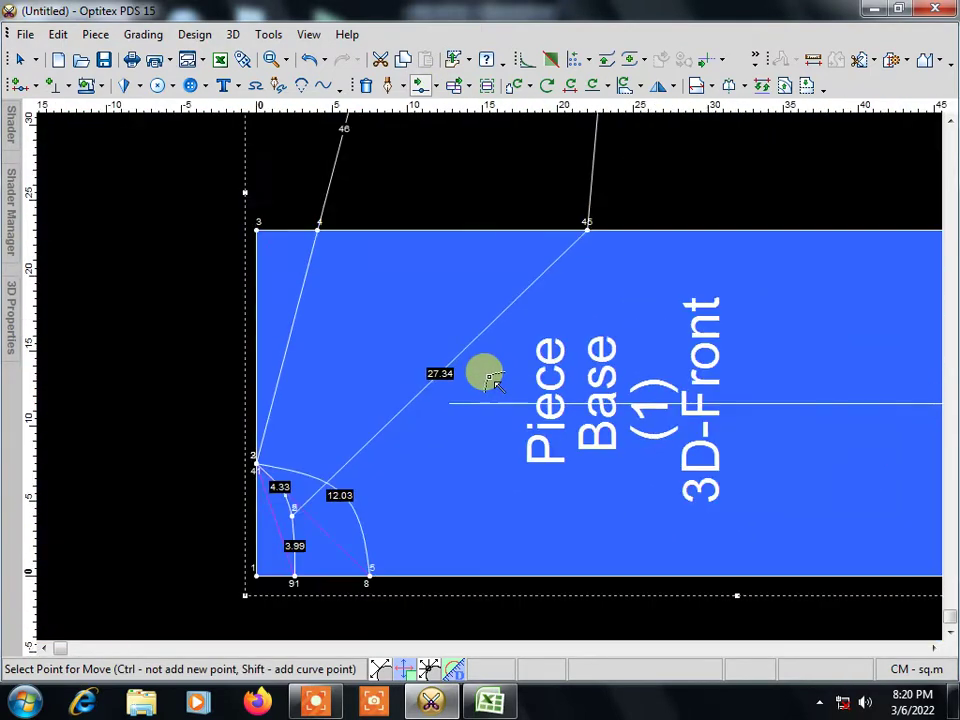
scroll(490, 378, down, 1)
click(500, 323)
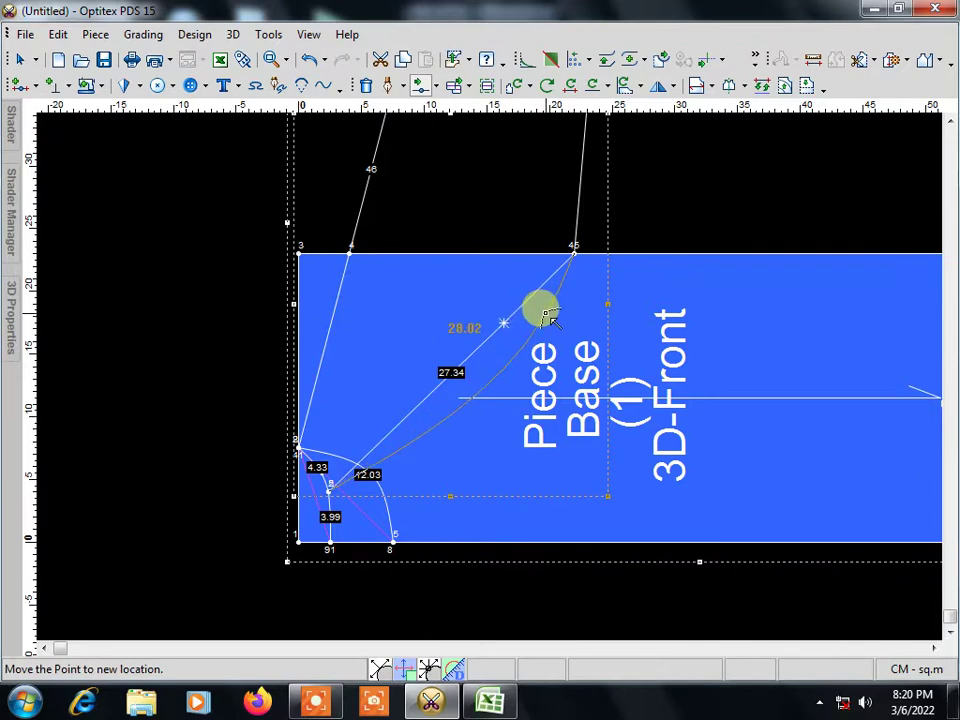
click(548, 316)
click(698, 407)
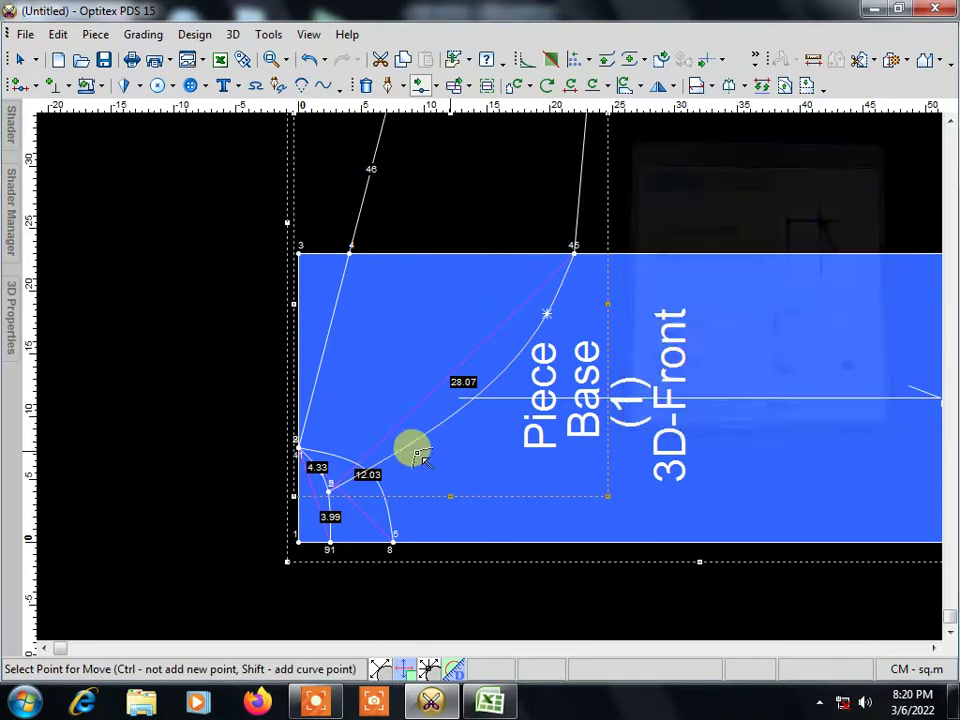
click(402, 452)
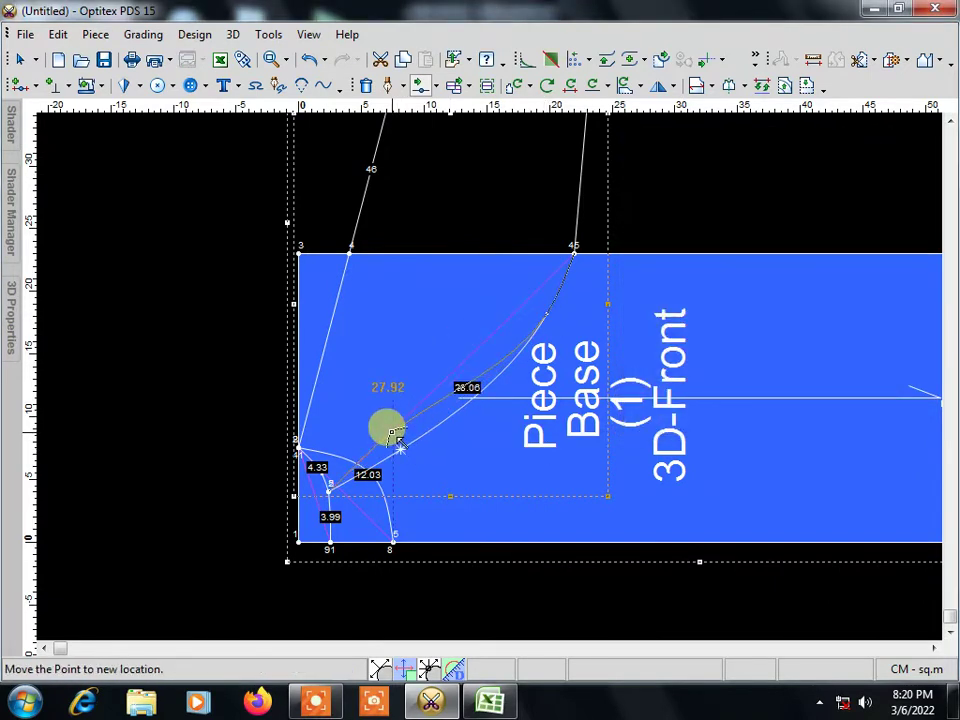
click(398, 440)
click(699, 407)
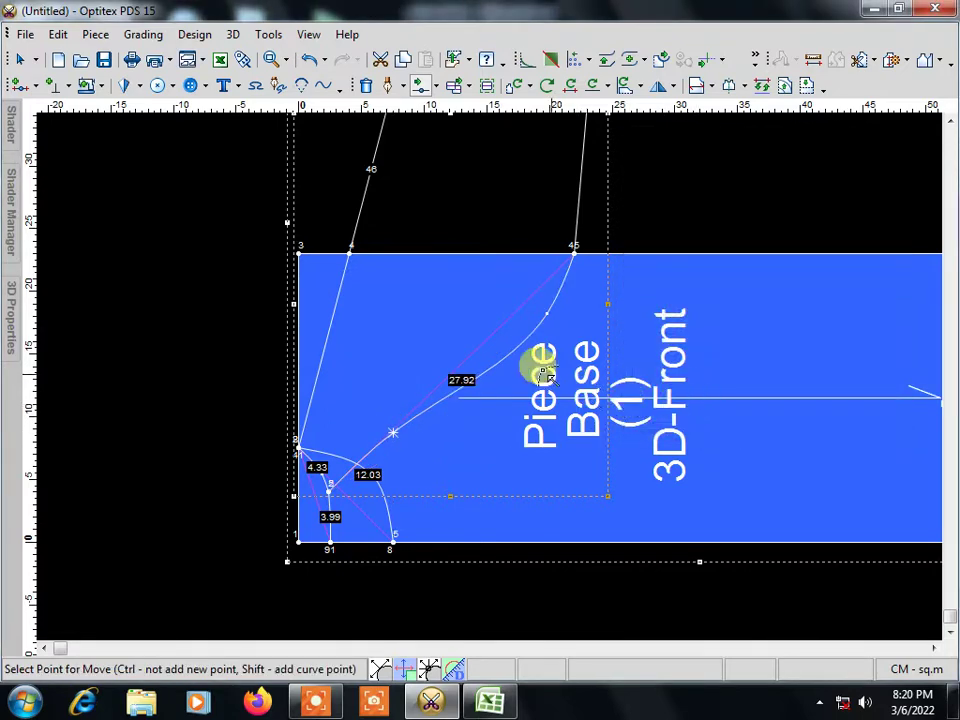
Step: Refine one curve point three more times until the raglan line measures 27.91
scroll(485, 390, down, 2)
scroll(484, 375, up, 2)
scroll(490, 380, up, 1)
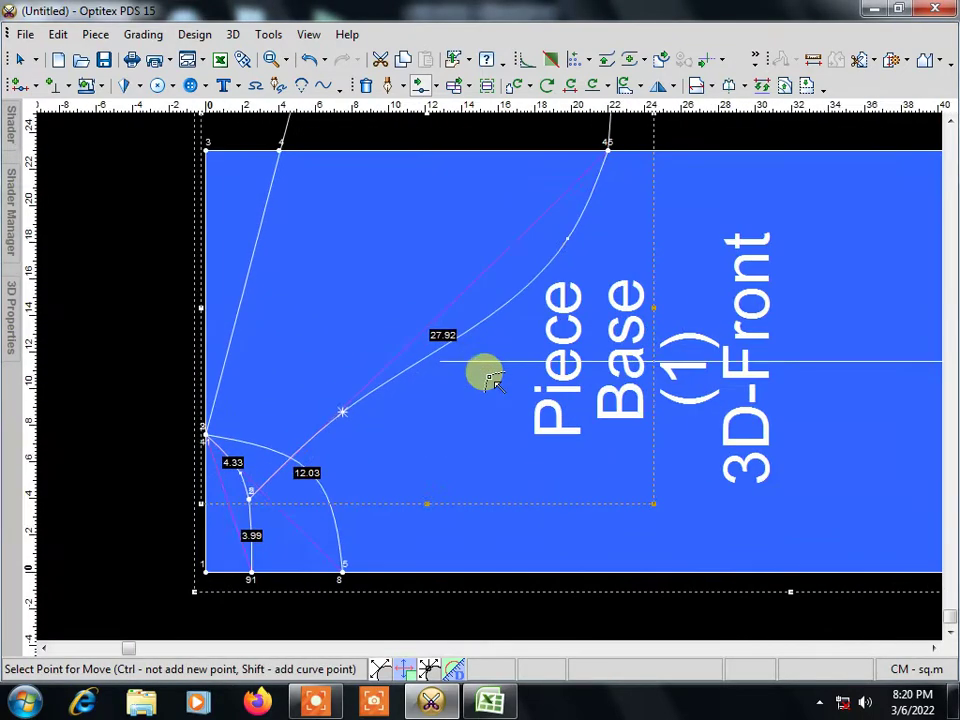
click(400, 370)
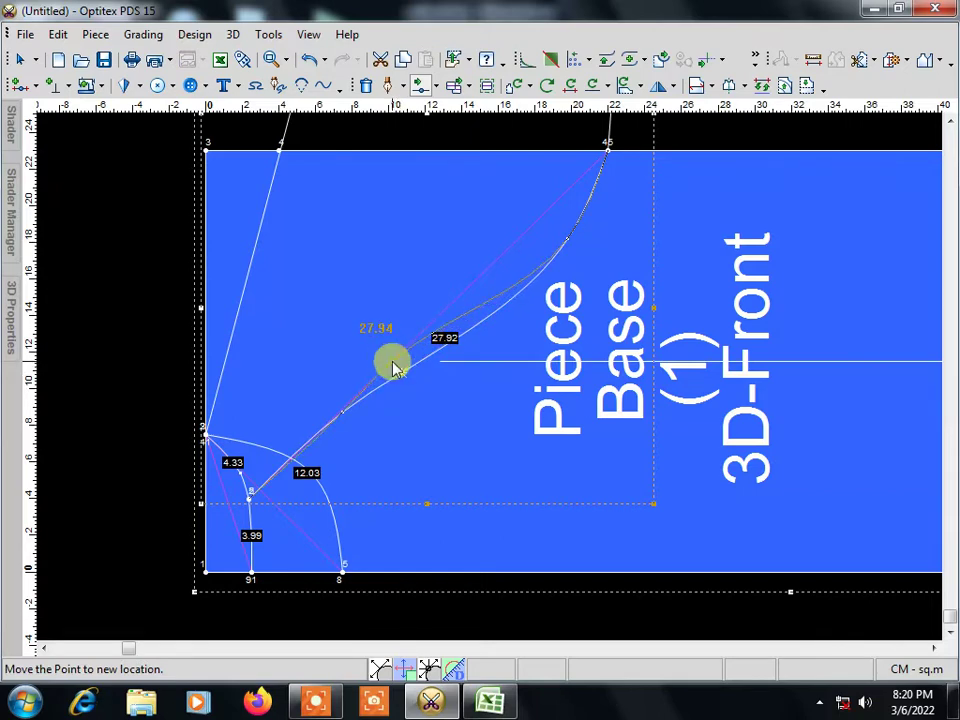
click(393, 368)
click(696, 407)
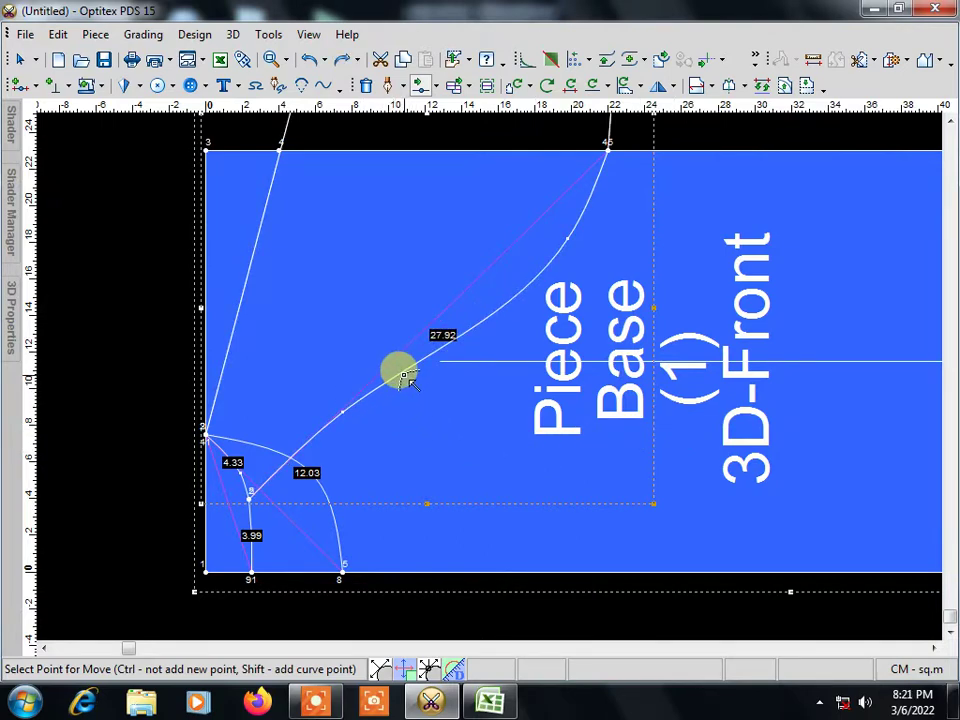
click(400, 372)
click(399, 372)
click(692, 406)
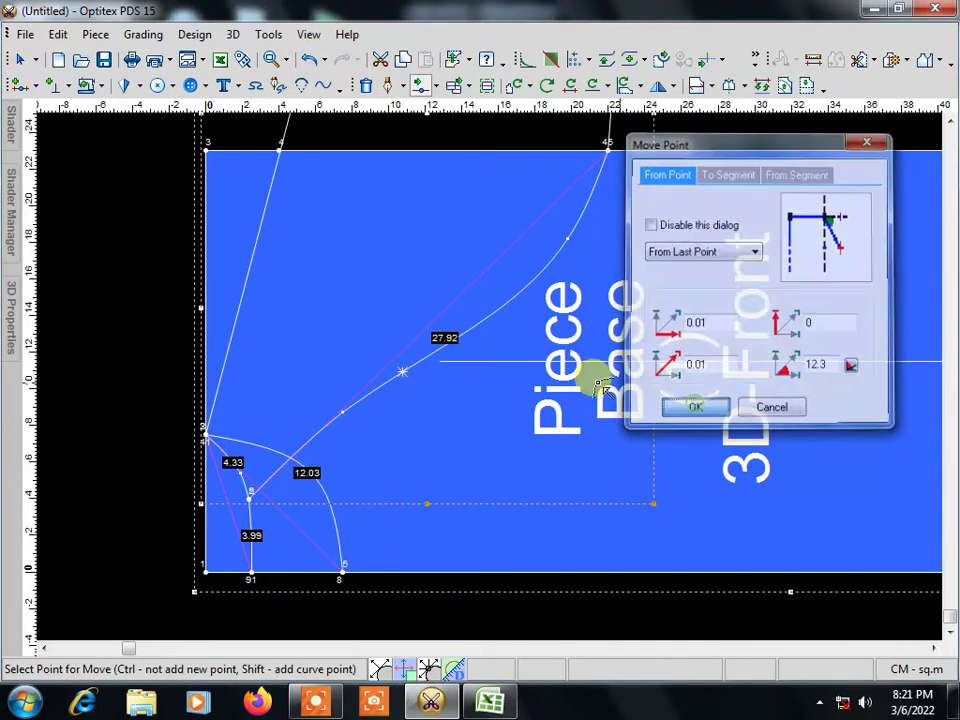
click(405, 377)
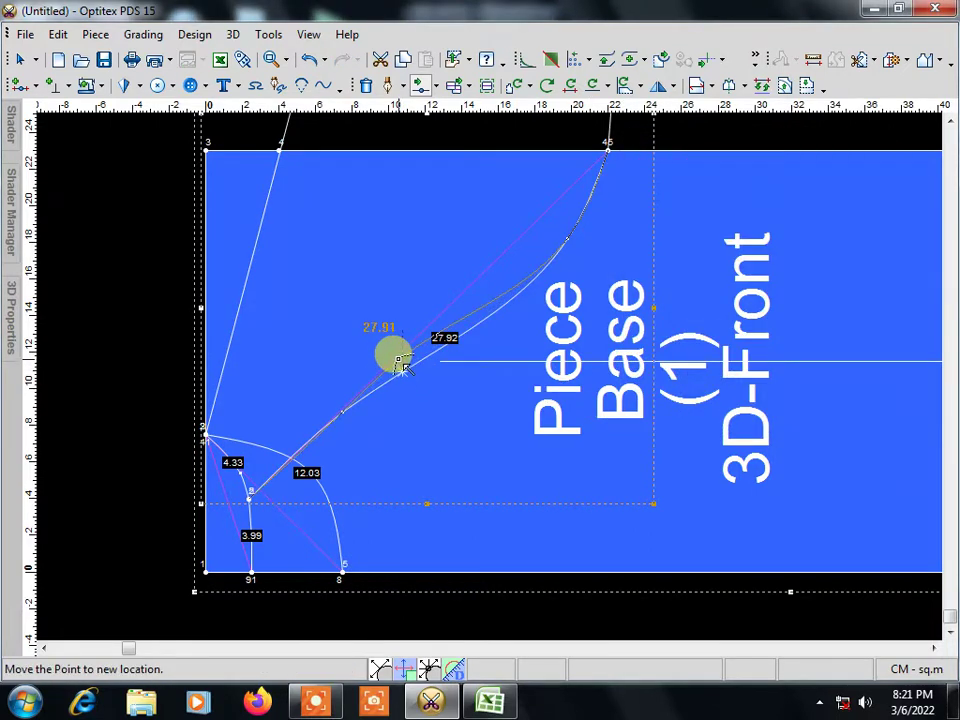
click(399, 360)
click(680, 408)
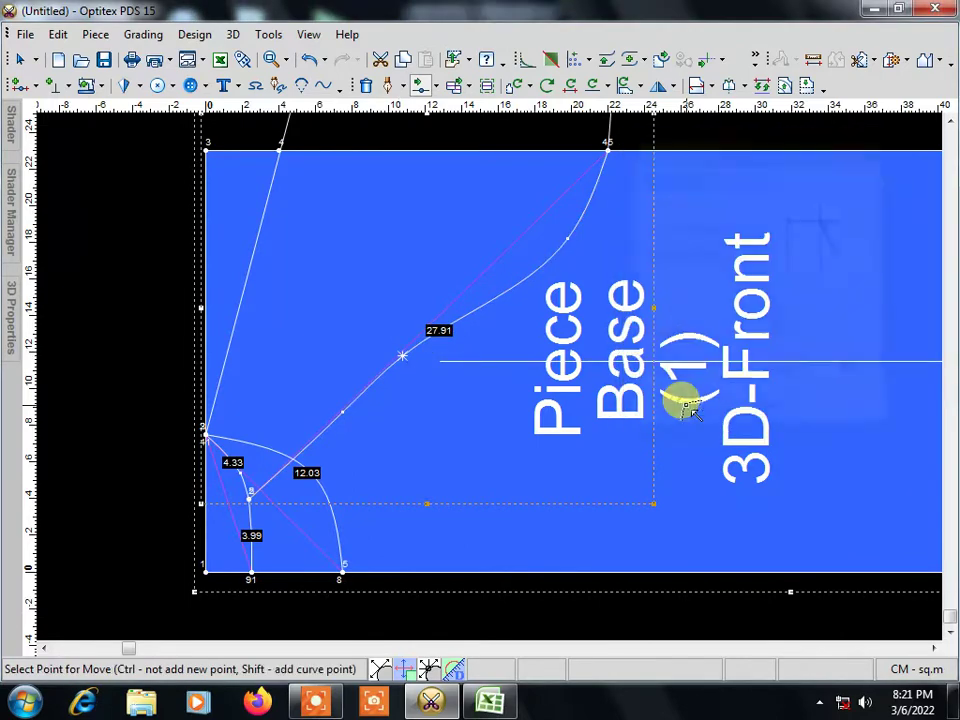
scroll(482, 375, down, 3)
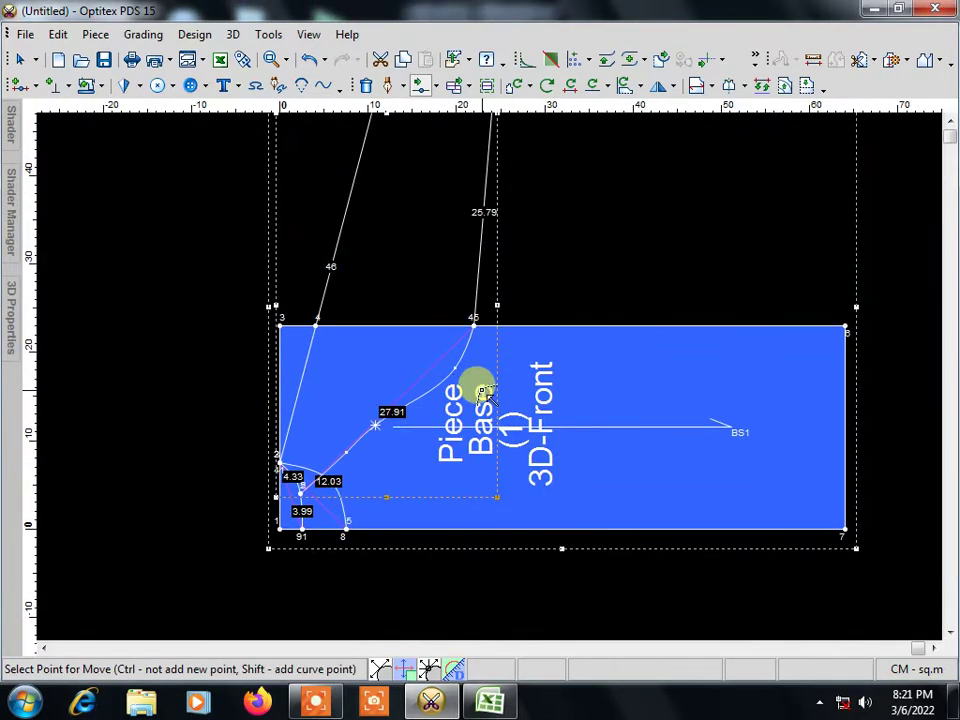
scroll(490, 383, up, 2)
scroll(446, 403, up, 2)
scroll(482, 375, up, 2)
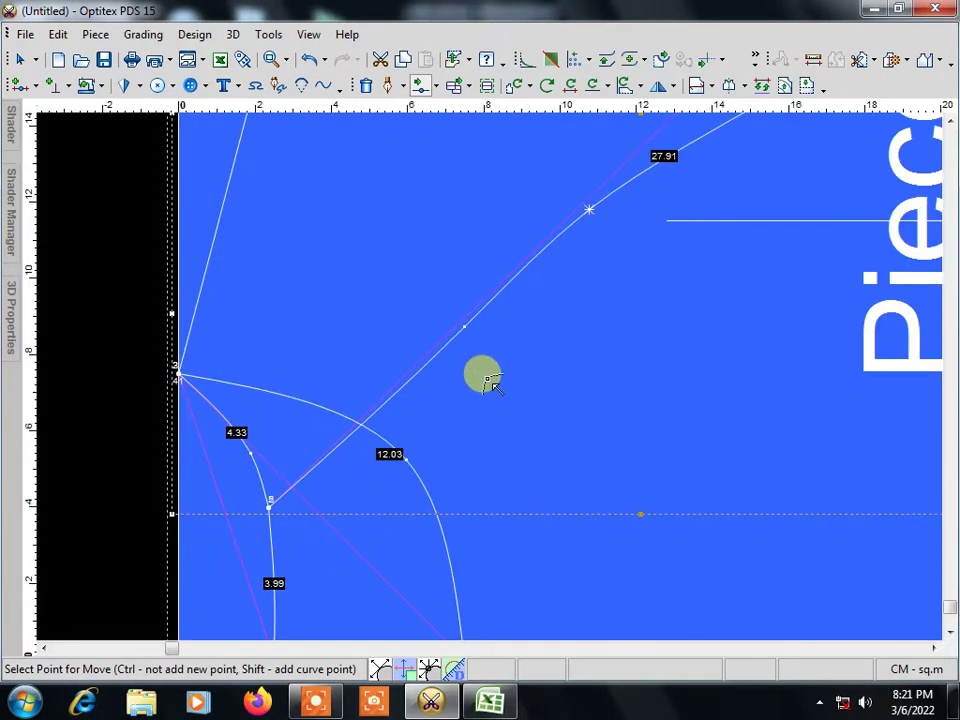
scroll(490, 383, up, 1)
scroll(486, 378, up, 2)
scroll(486, 377, down, 1)
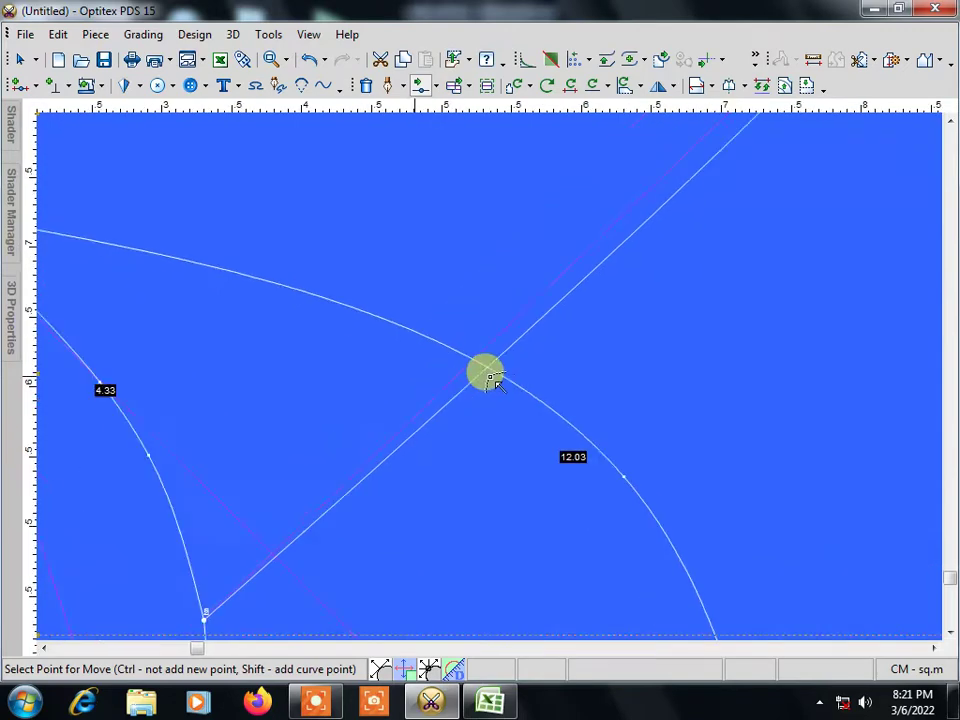
scroll(490, 380, down, 2)
scroll(490, 380, down, 1)
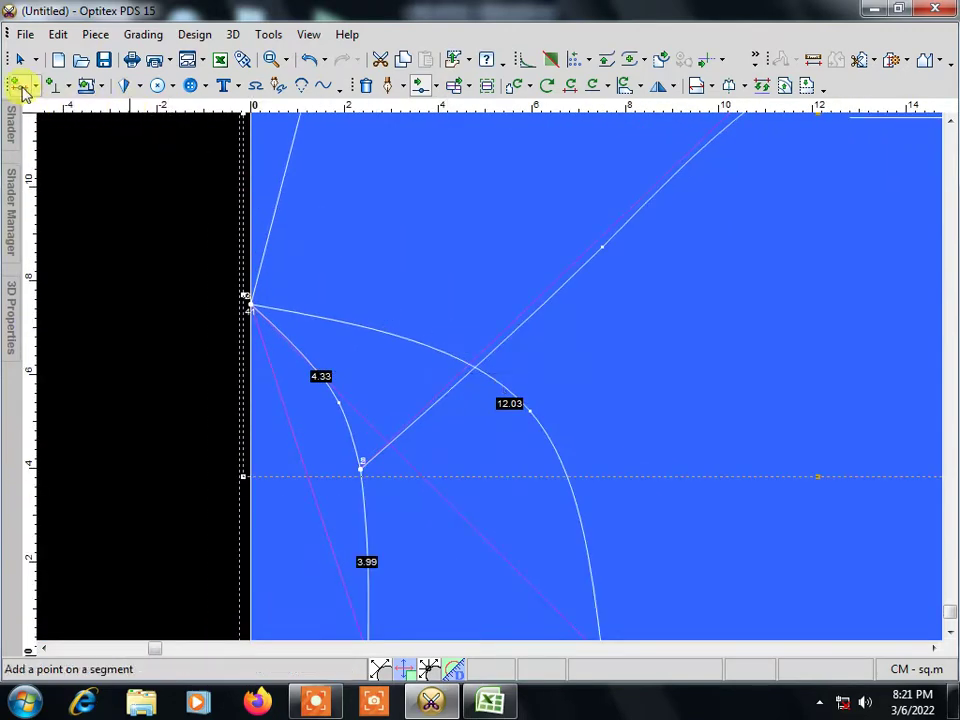
Step: Add a grade point where the raglan curve crosses the 12.03 curve, splitting it into 3.26 and 24.65
click(24, 86)
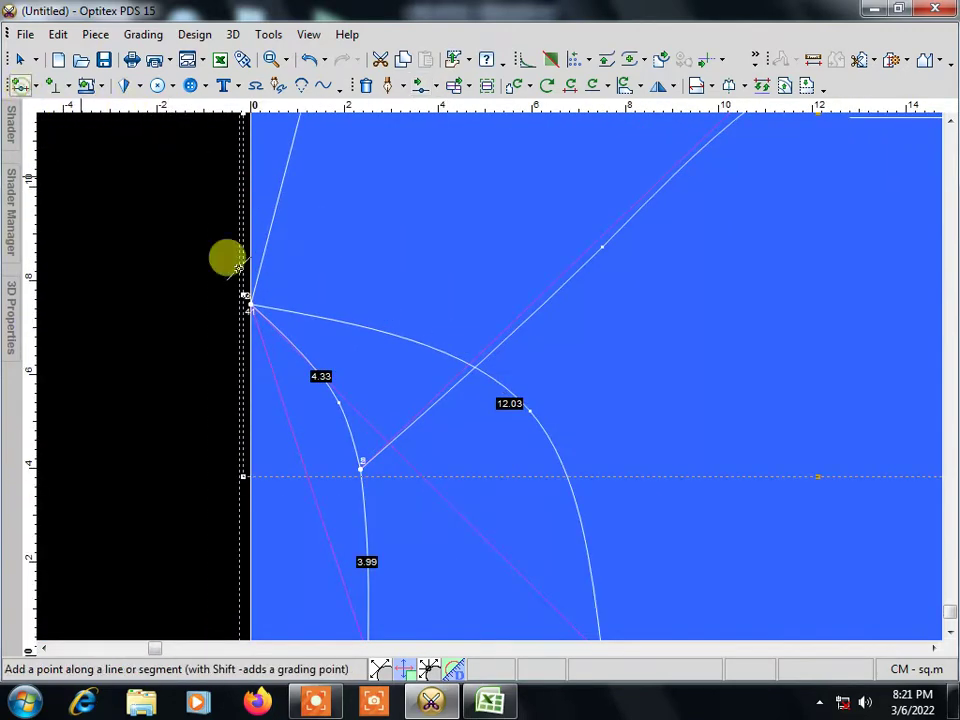
click(476, 368)
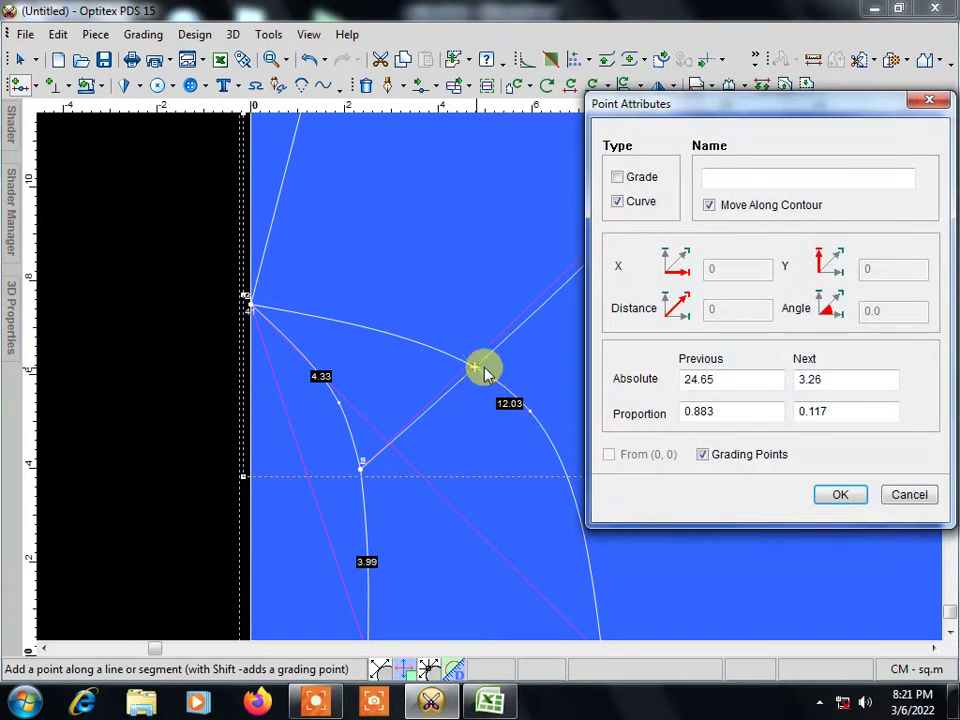
click(617, 177)
click(843, 495)
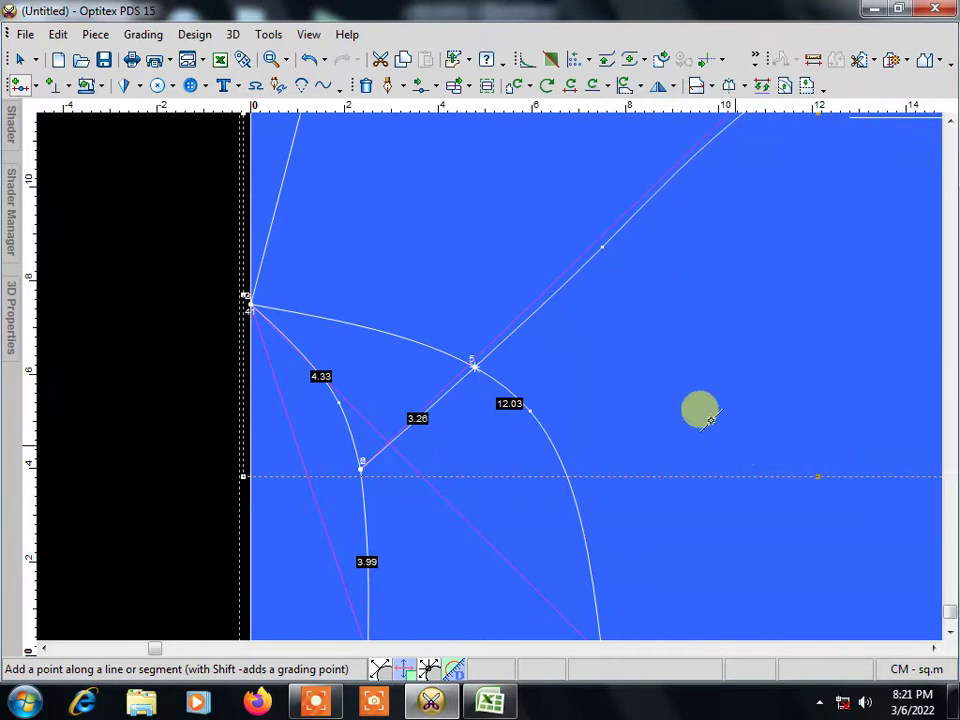
scroll(488, 375, down, 2)
scroll(489, 376, up, 2)
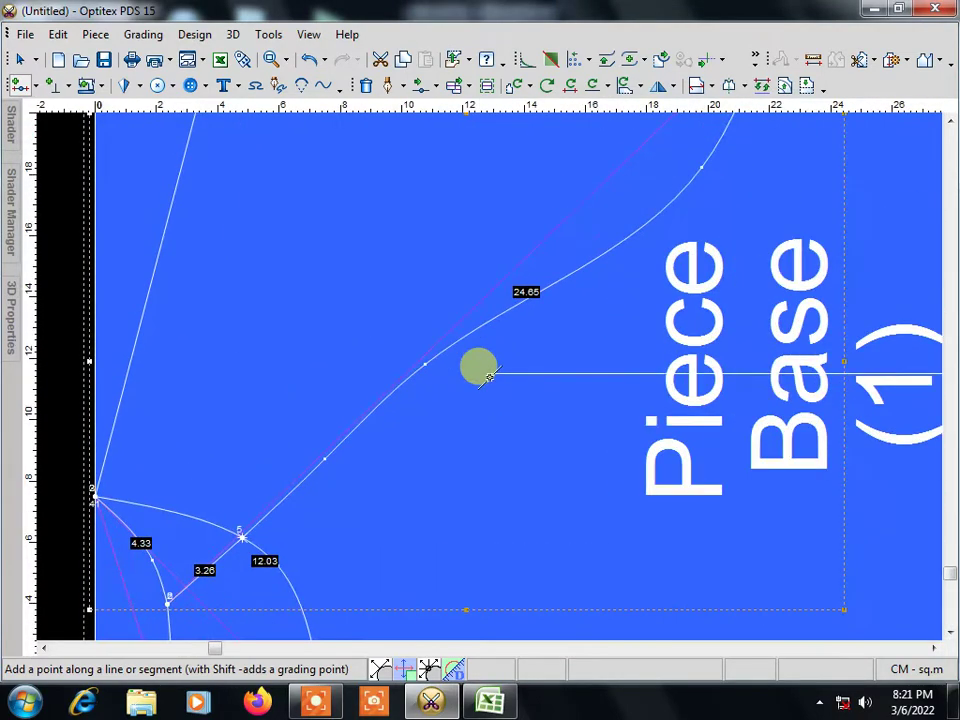
scroll(476, 368, down, 3)
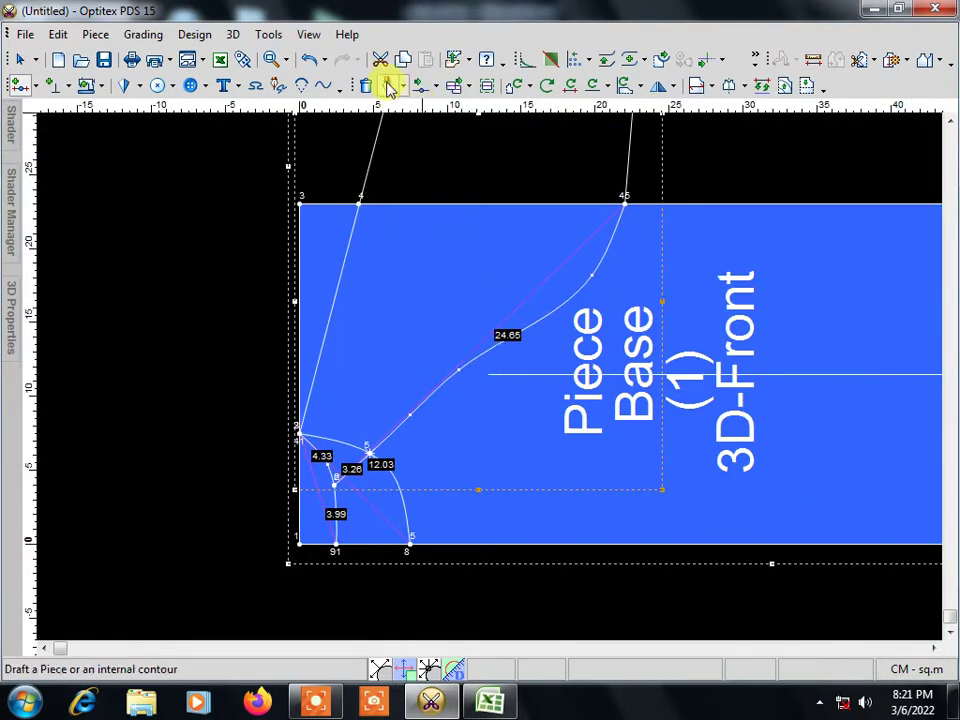
Step: Delete the extra point on the small lower-left curve between points 5 and 8
click(365, 85)
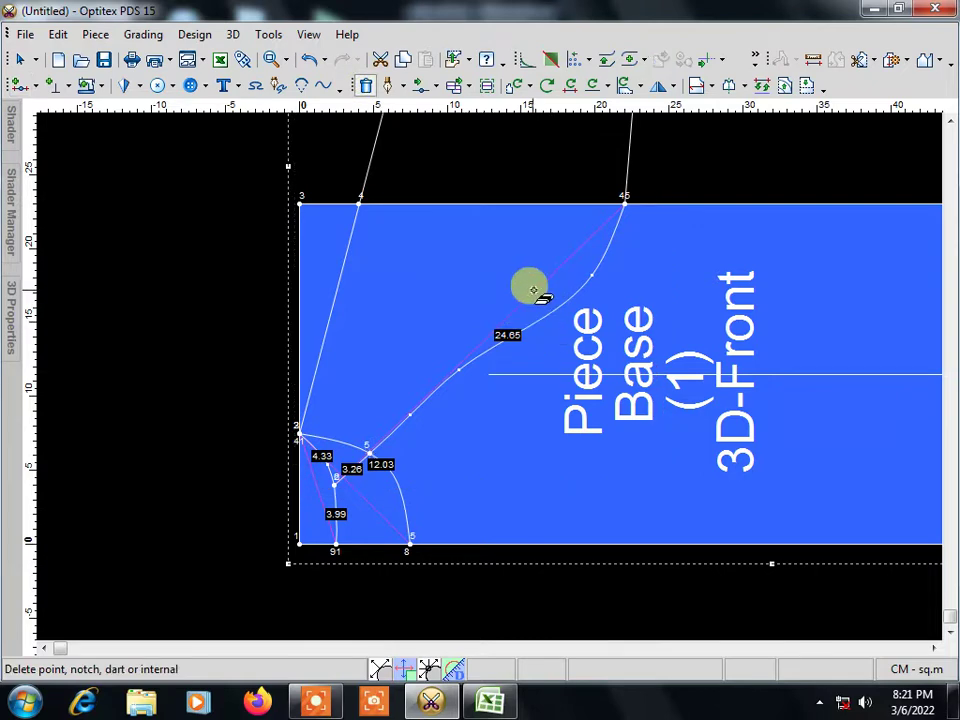
scroll(535, 292, down, 1)
scroll(484, 375, down, 2)
middle_drag(576, 321, 492, 379)
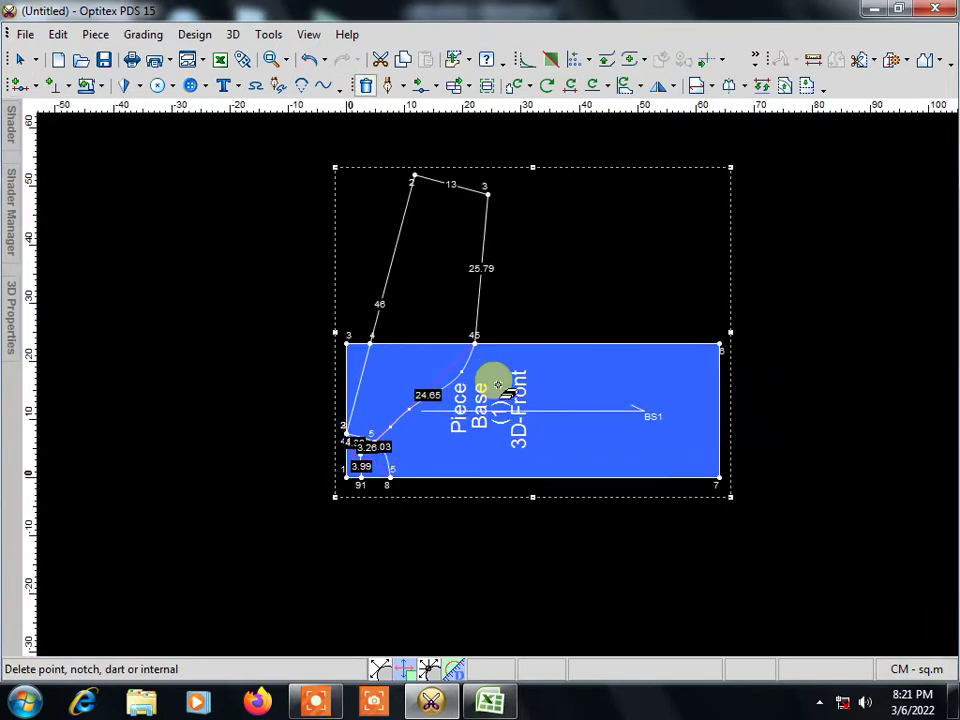
scroll(497, 385, up, 1)
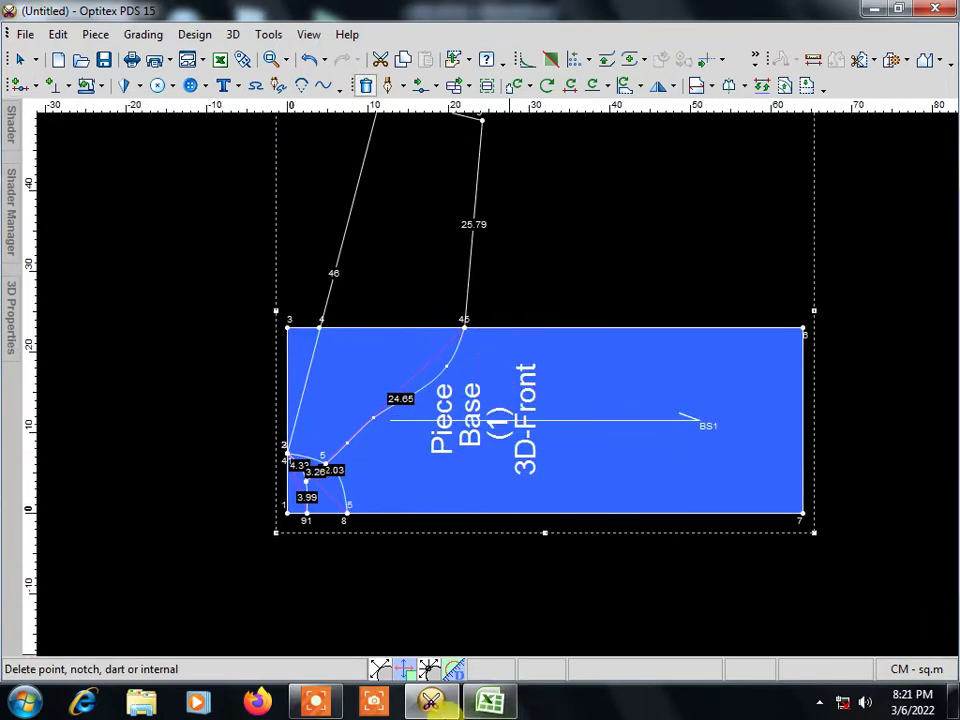
click(320, 703)
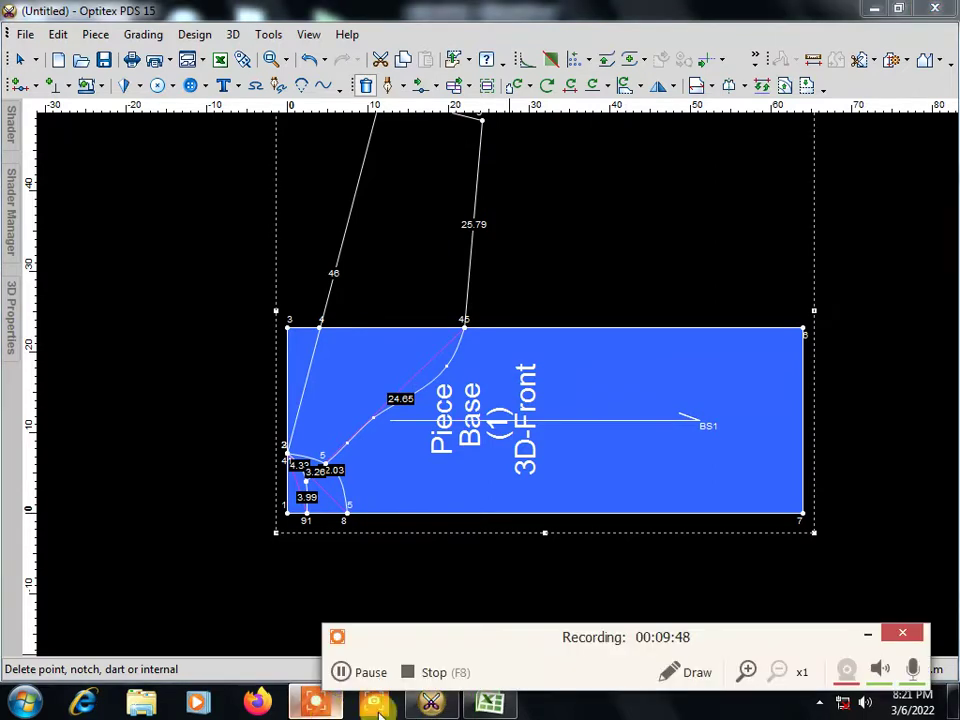
click(870, 641)
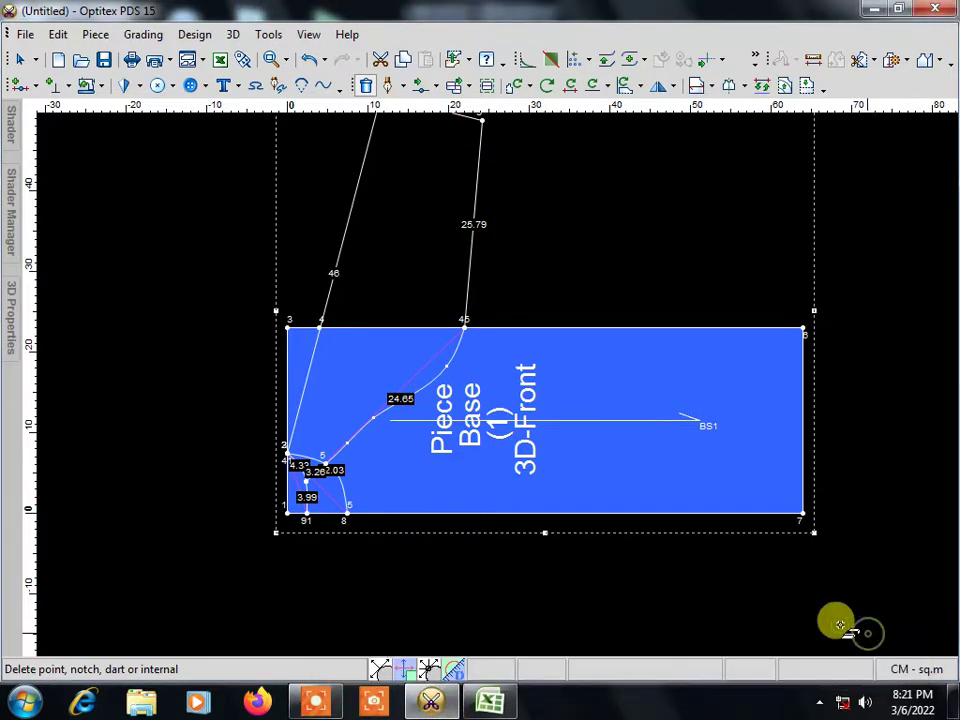
scroll(564, 321, down, 1)
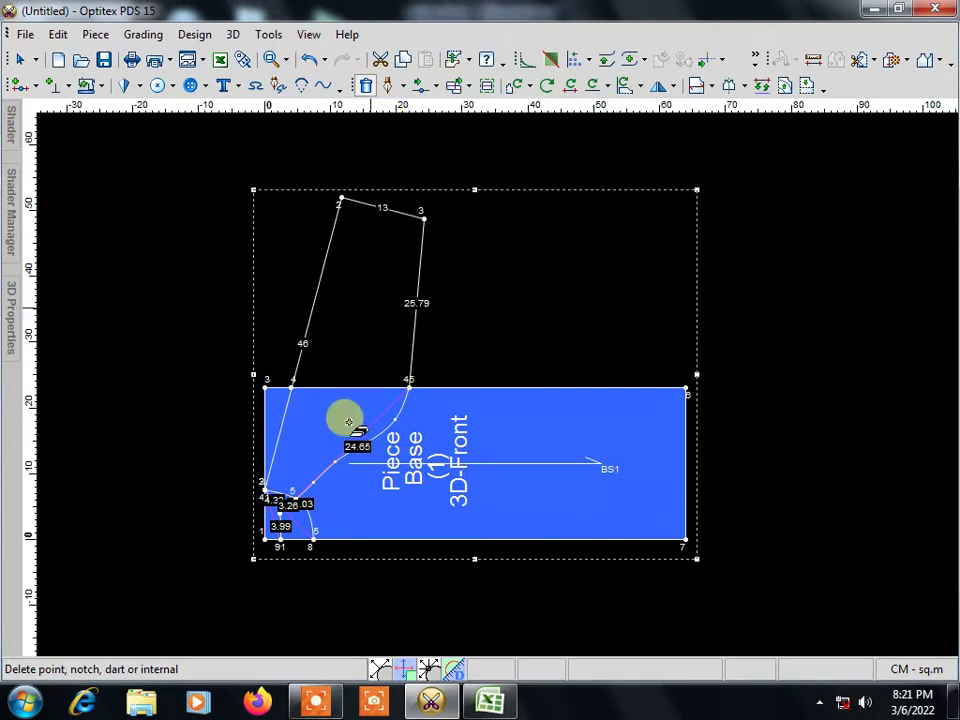
scroll(495, 373, up, 2)
scroll(482, 375, down, 1)
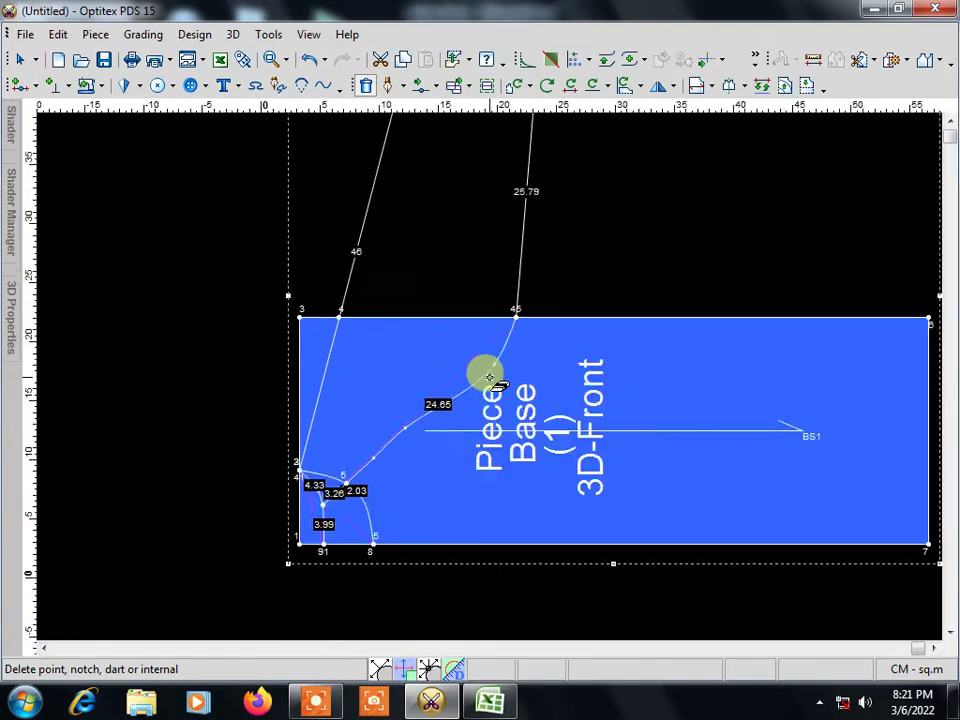
scroll(460, 410, down, 1)
scroll(484, 375, up, 2)
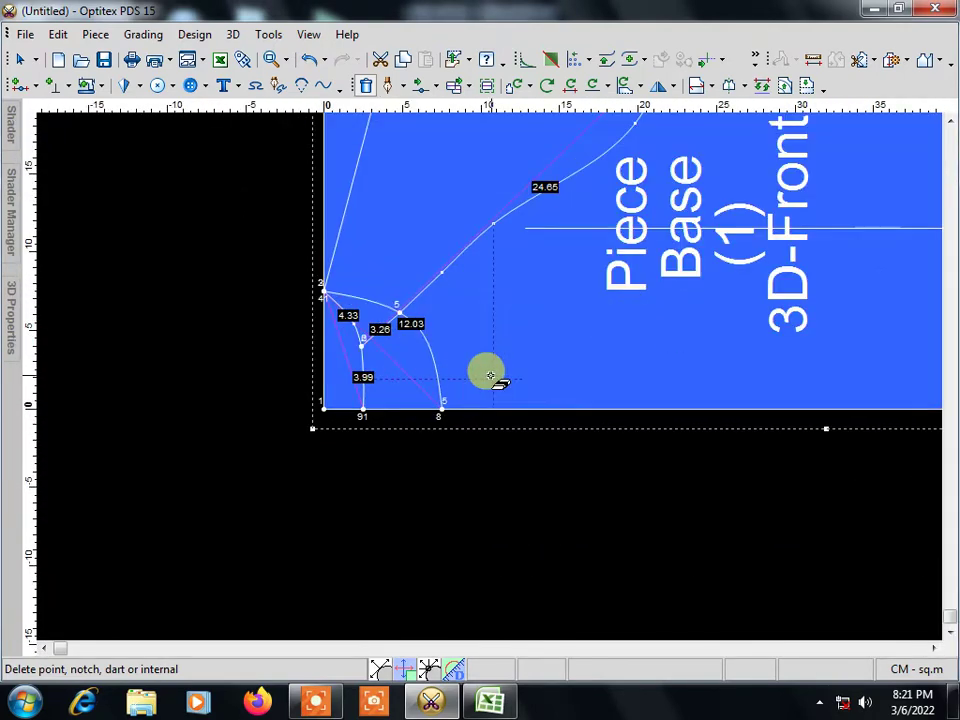
click(430, 362)
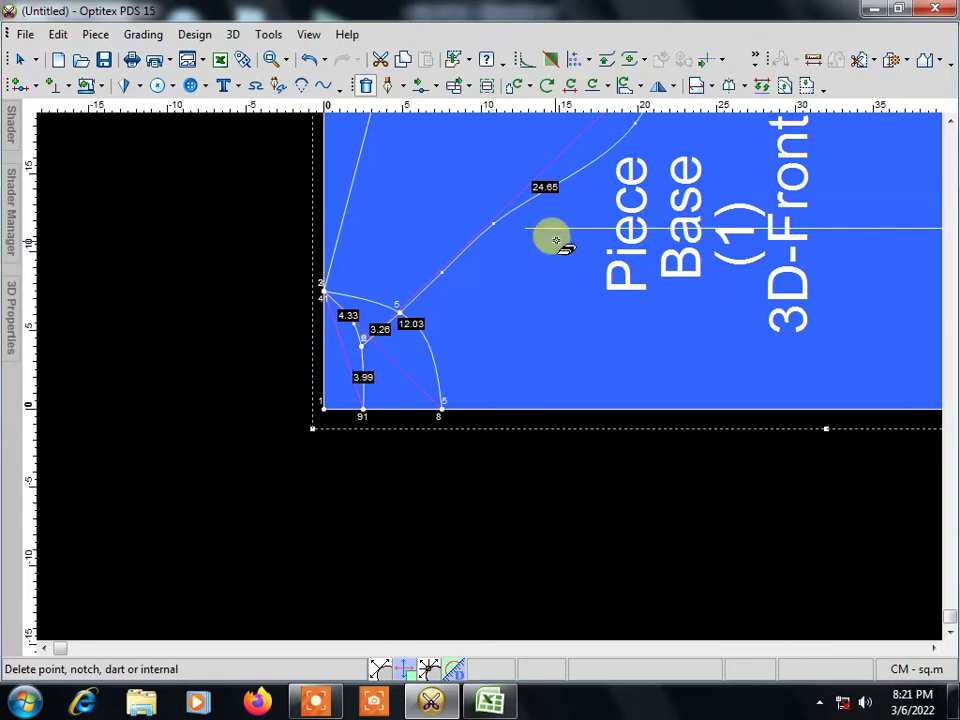
scroll(482, 369, down, 2)
Step: Return to the Select tool and select the base piece for drafting
click(390, 86)
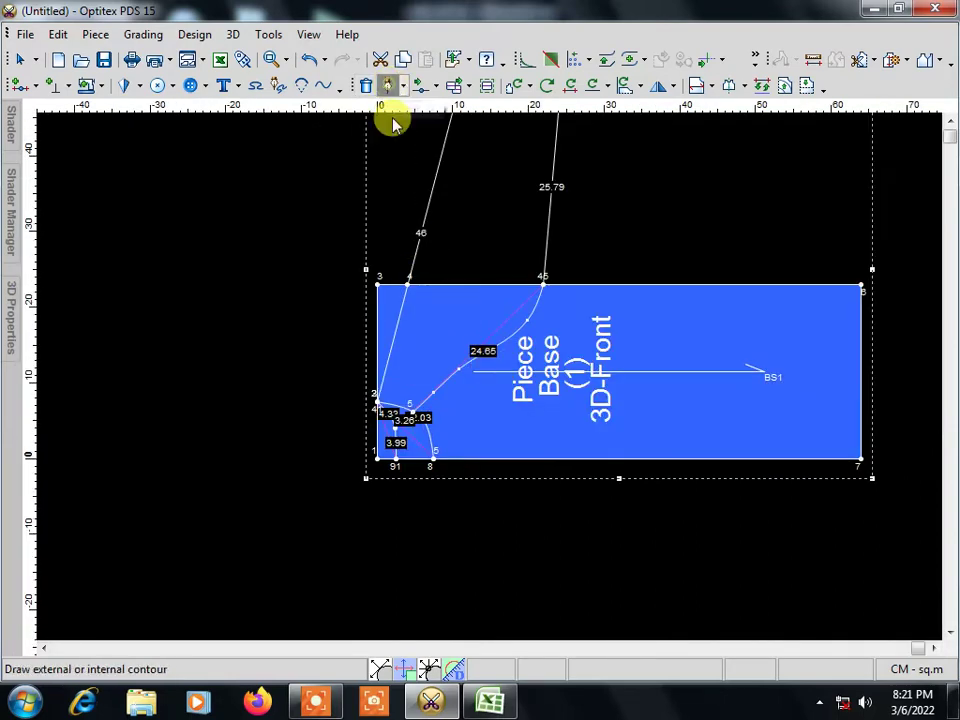
scroll(450, 315, up, 2)
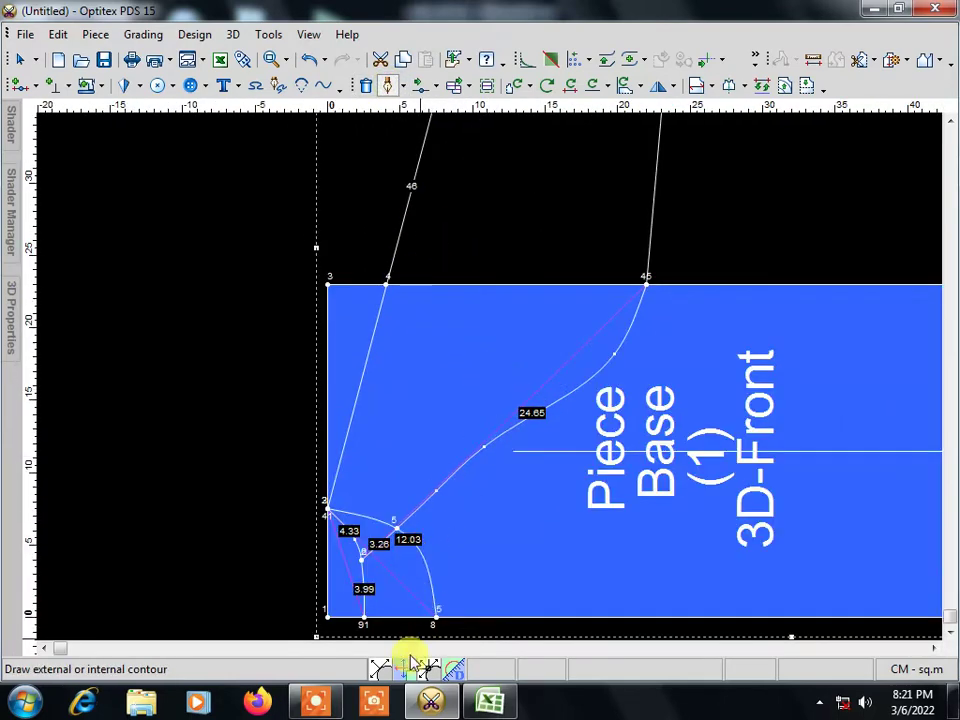
click(330, 704)
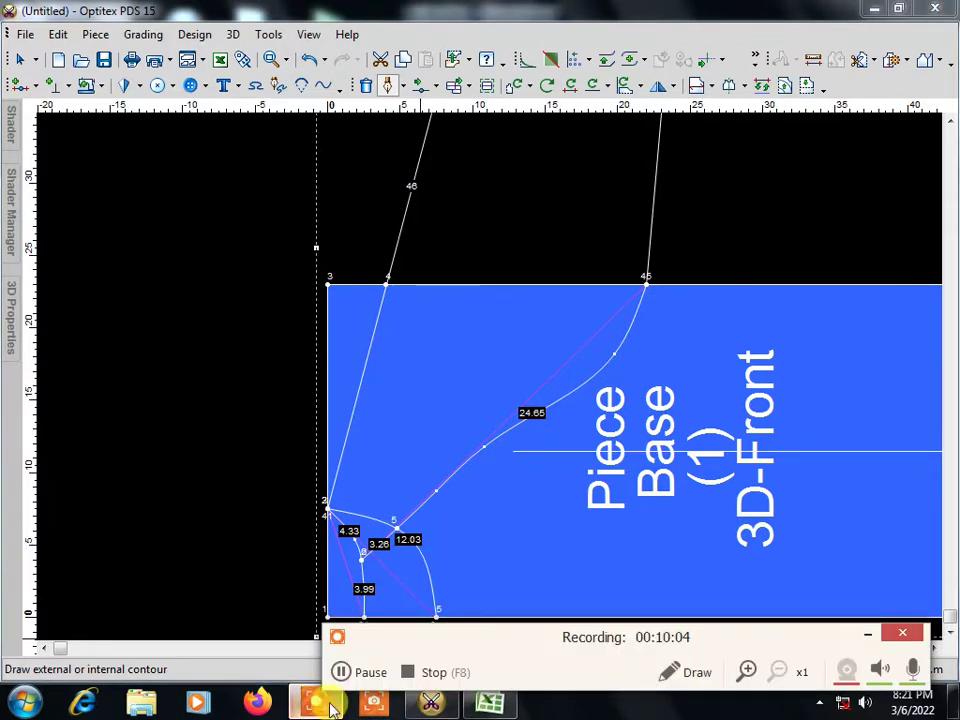
click(363, 682)
click(360, 676)
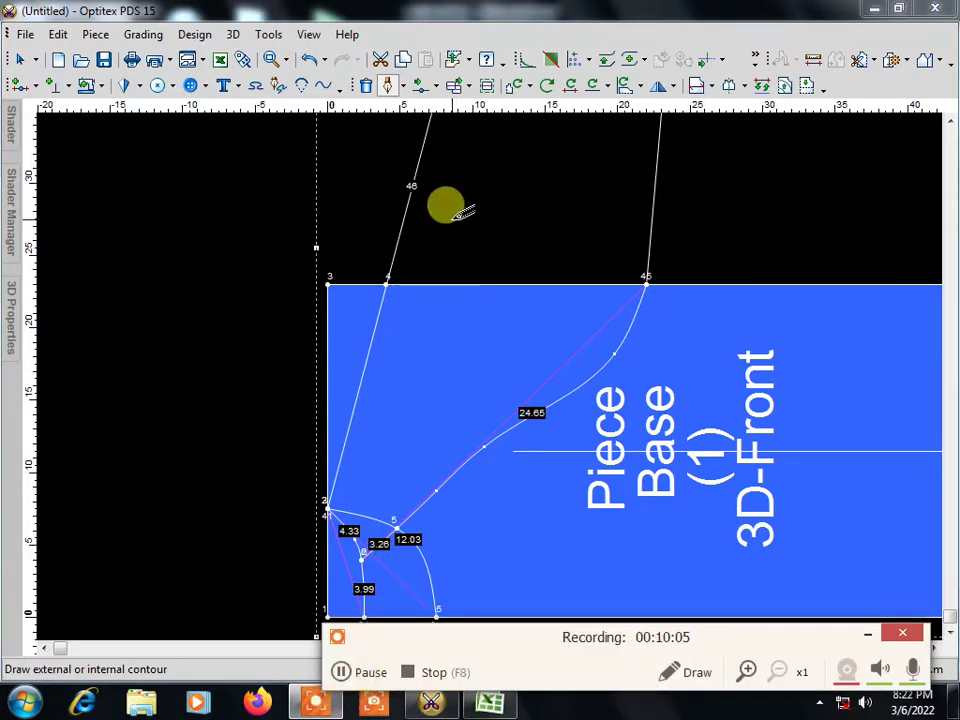
right_click(497, 220)
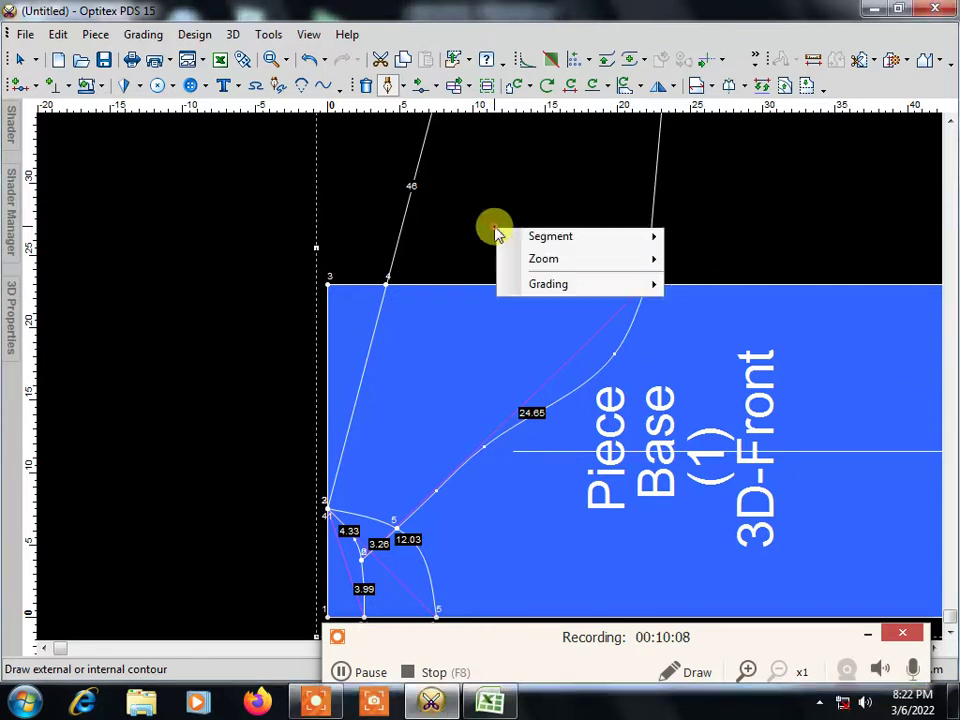
click(545, 243)
scroll(546, 250, down, 2)
click(500, 390)
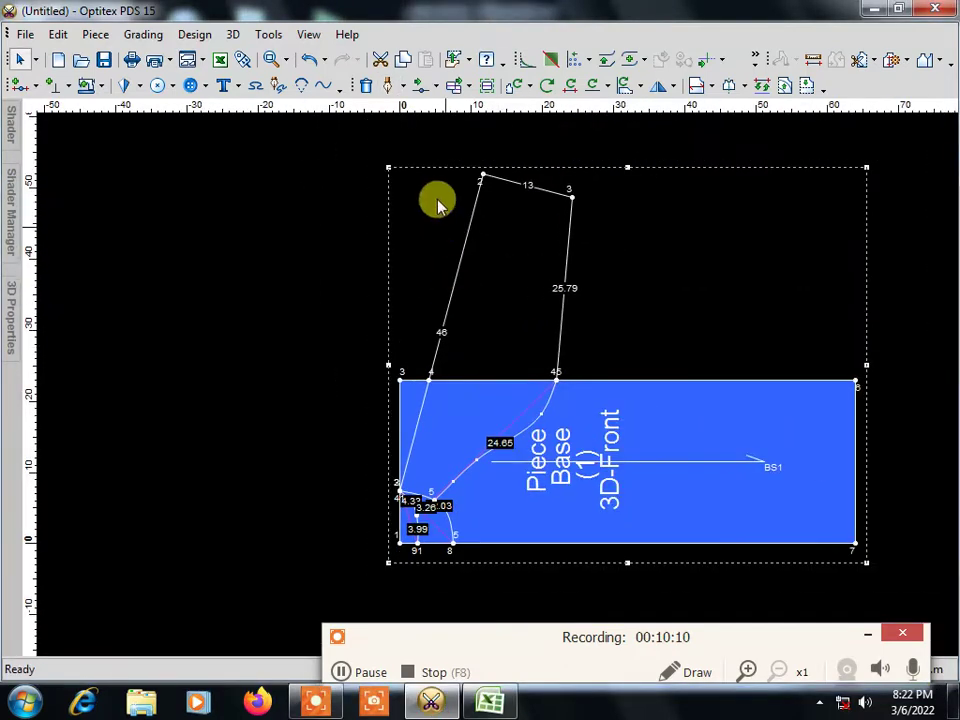
Step: Draft a straight 27.34 internal line from point 8 to point 45 and return to selecting
click(388, 88)
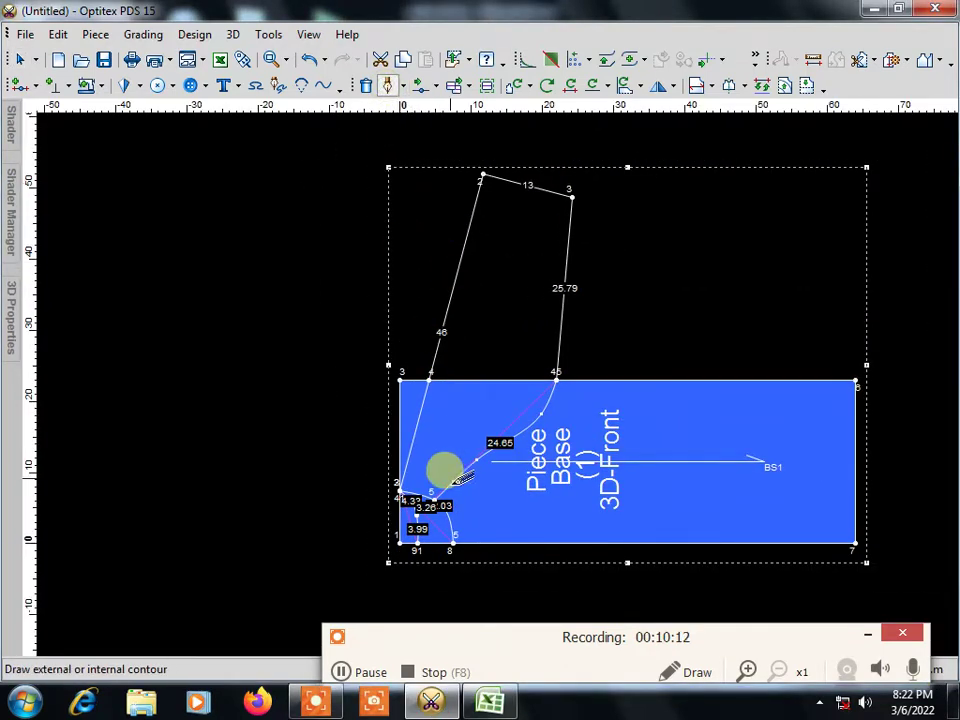
scroll(455, 465, up, 2)
scroll(485, 362, up, 1)
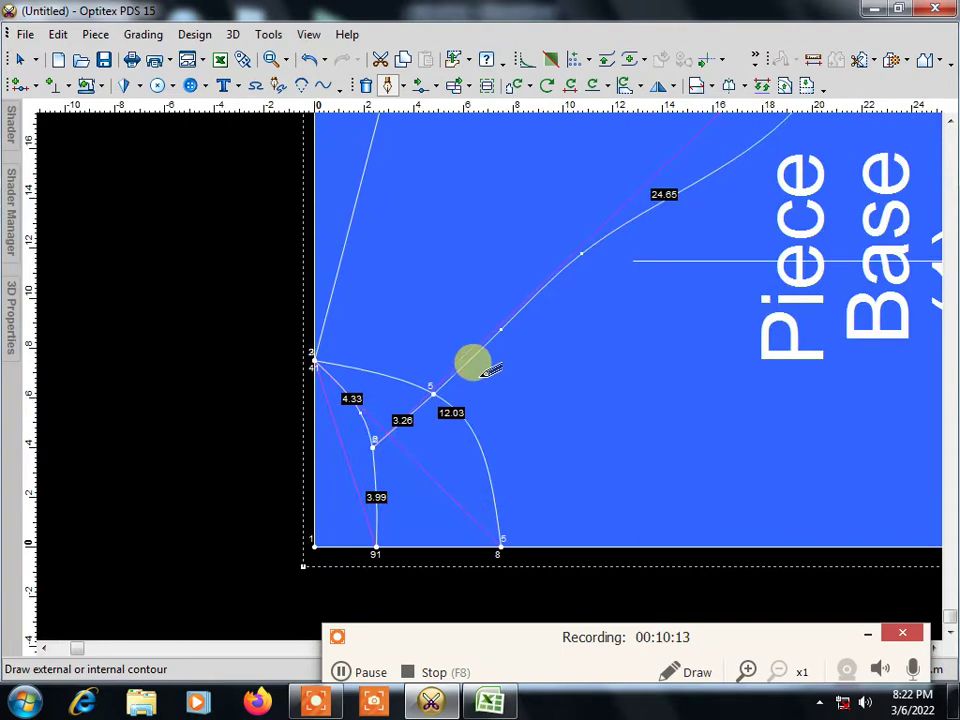
click(373, 441)
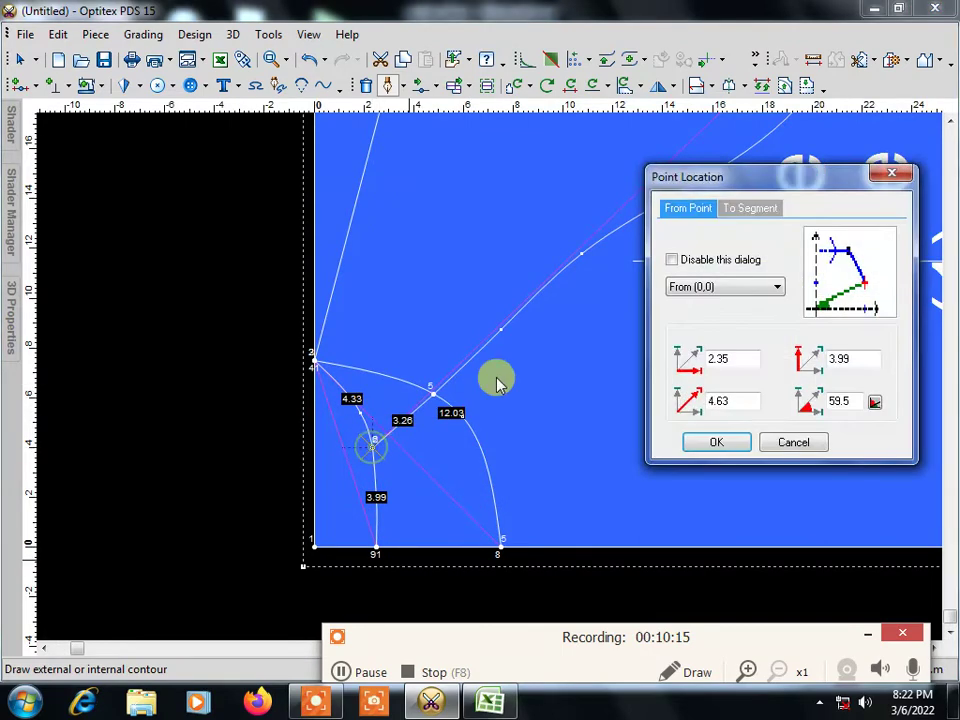
click(722, 443)
scroll(500, 340, down, 1)
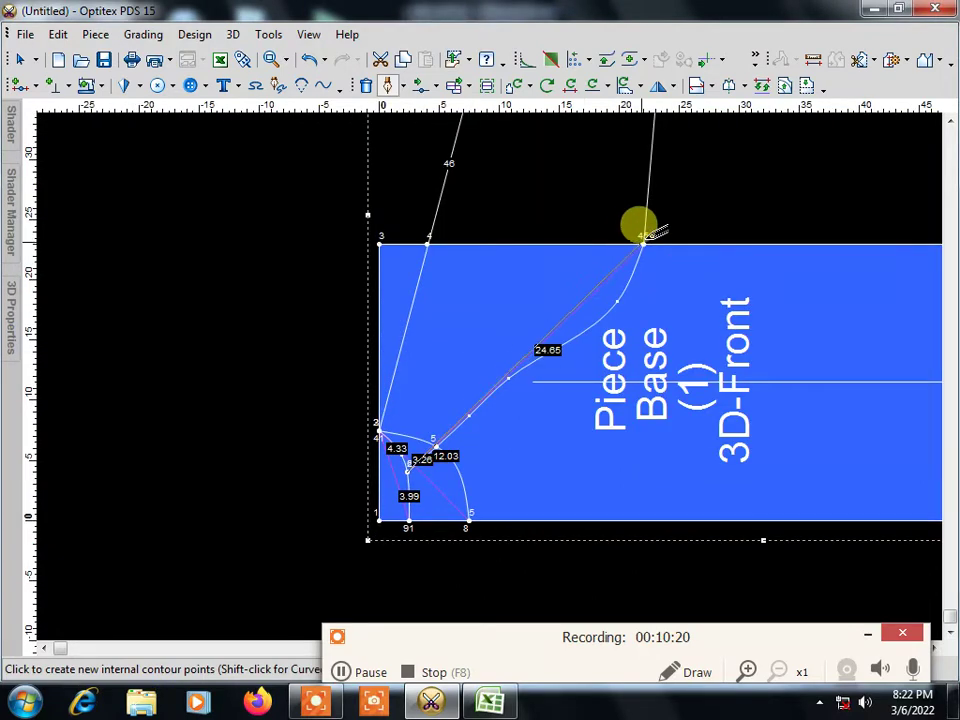
click(640, 236)
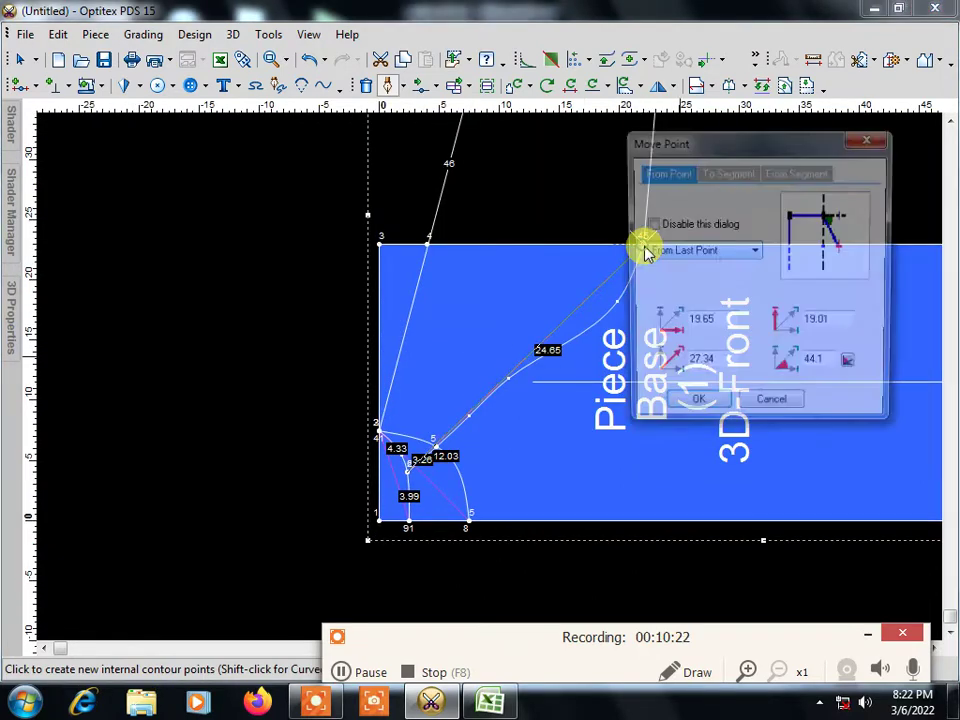
click(707, 407)
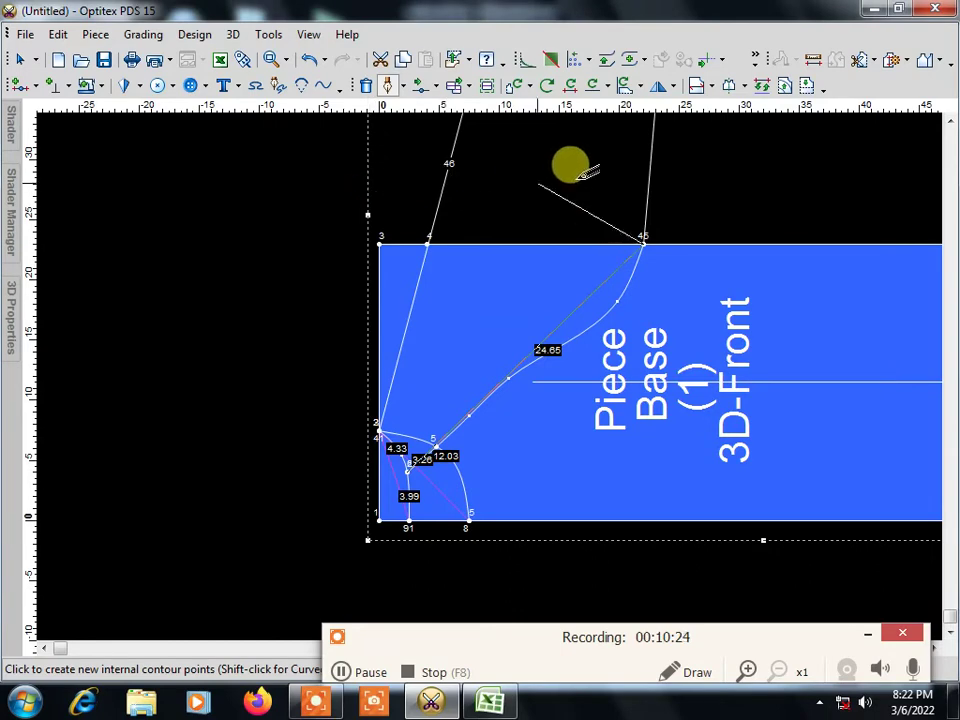
right_click(580, 184)
click(628, 191)
scroll(490, 383, up, 1)
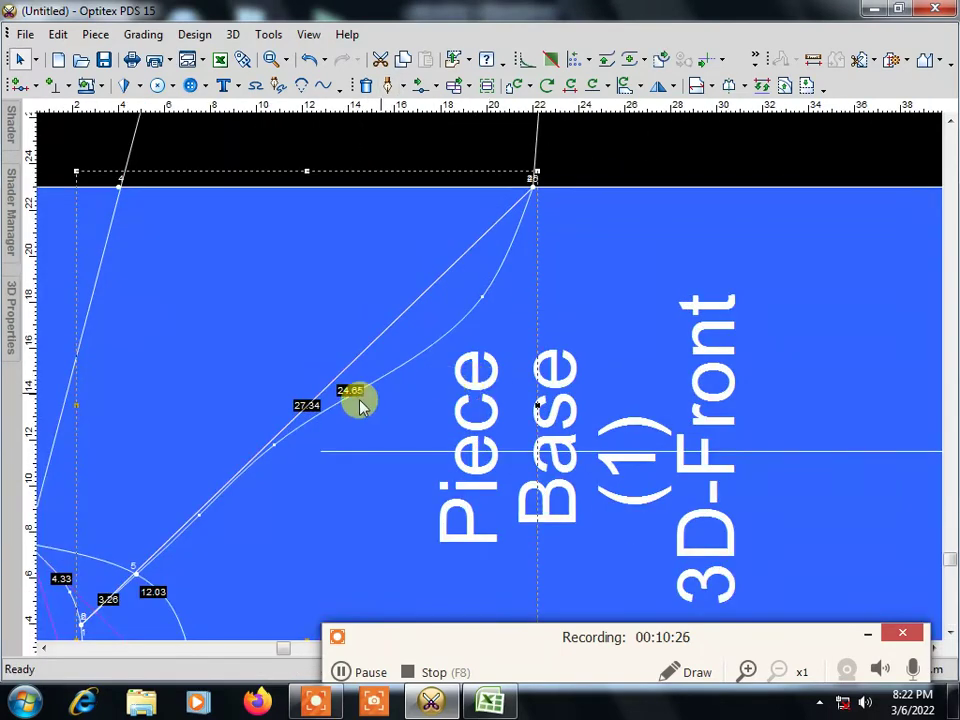
scroll(471, 392, down, 1)
scroll(460, 400, up, 1)
scroll(490, 378, up, 1)
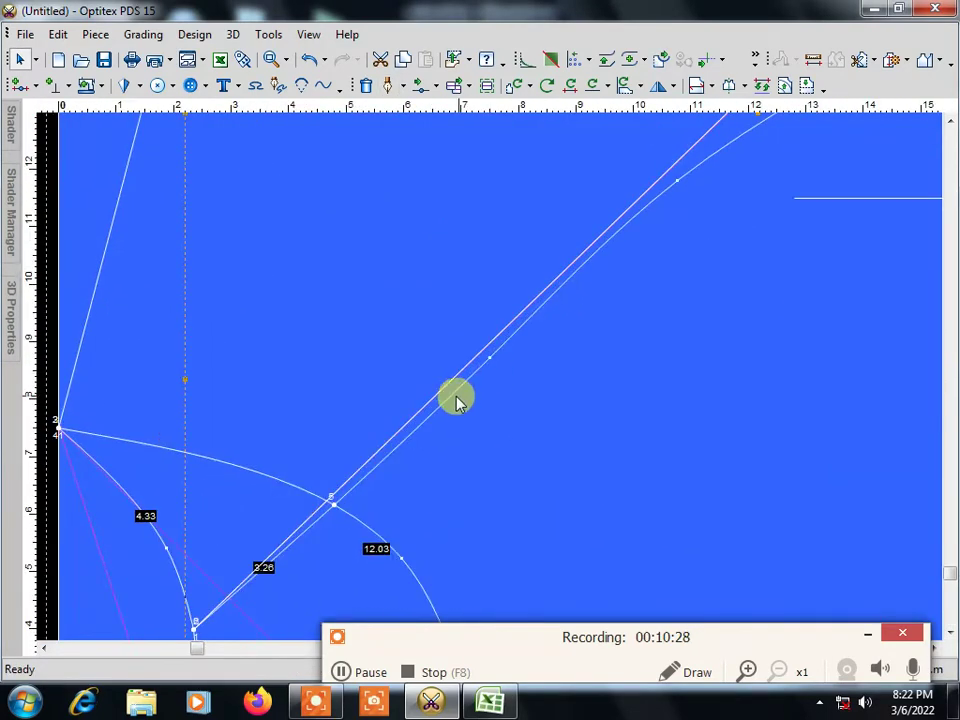
scroll(446, 439, down, 2)
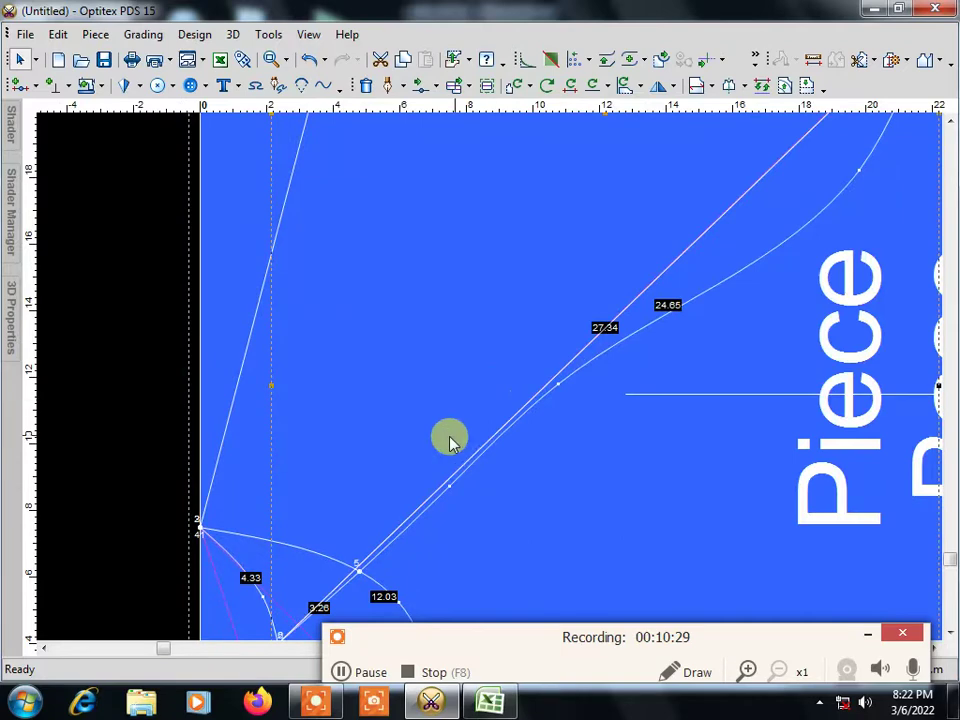
Step: Move a point on the armhole curve near point 5, then undo that move
click(420, 88)
scroll(471, 354, up, 1)
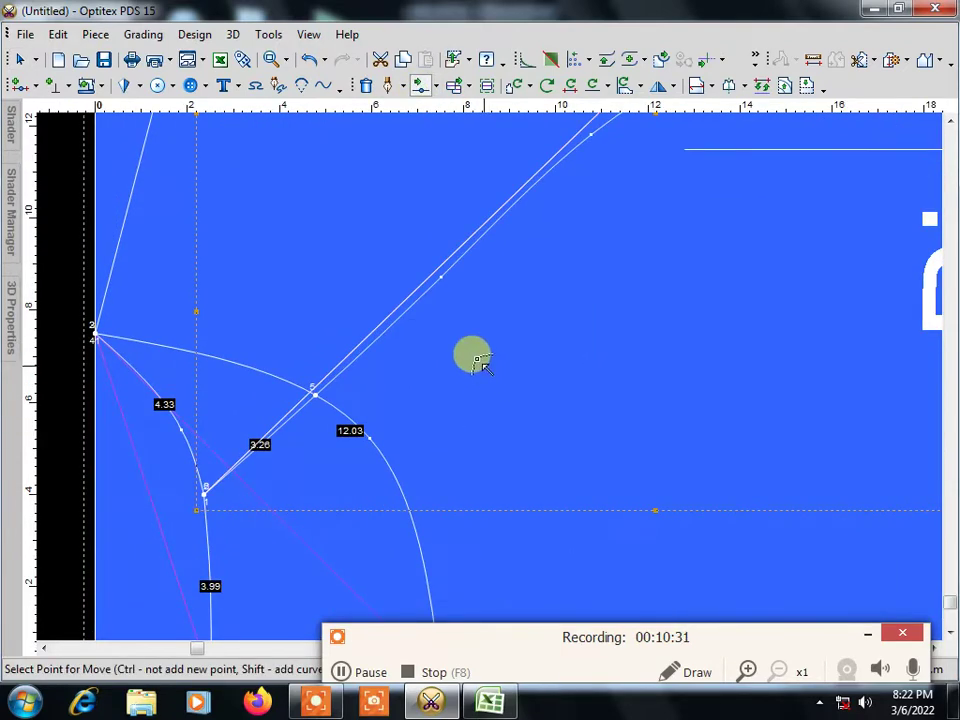
click(396, 326)
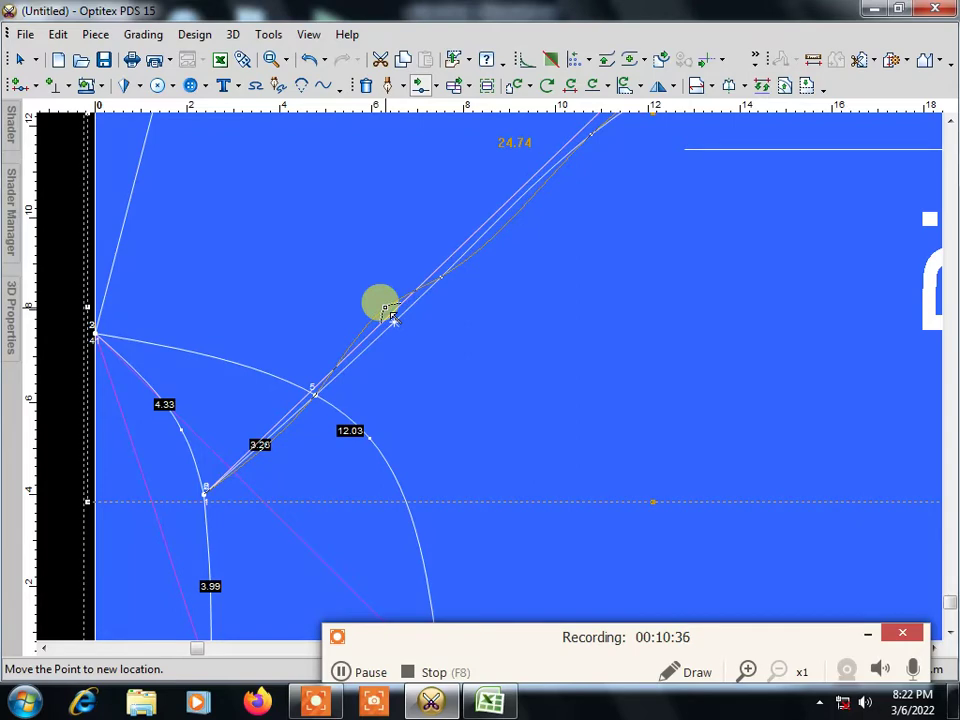
click(390, 313)
click(684, 407)
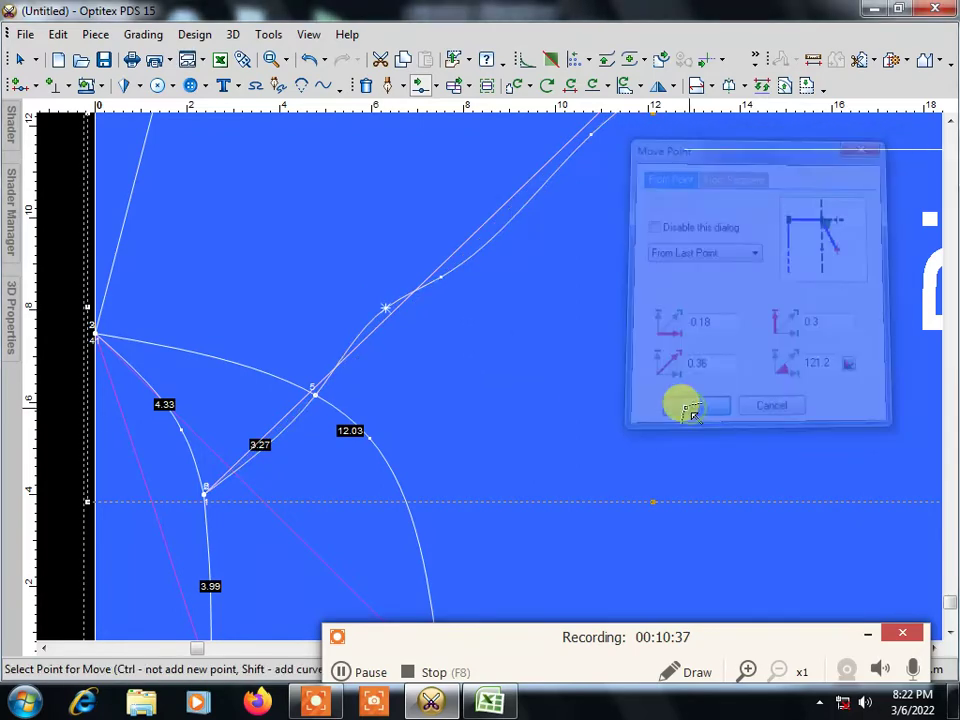
scroll(491, 377, down, 1)
scroll(491, 377, down, 1)
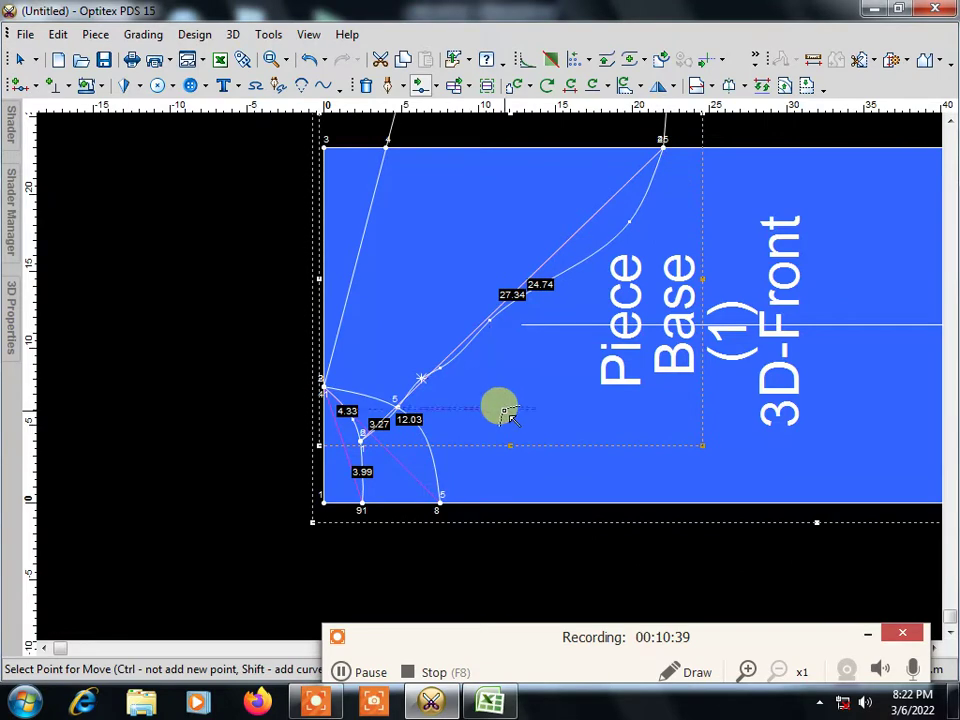
key(ctrl+z)
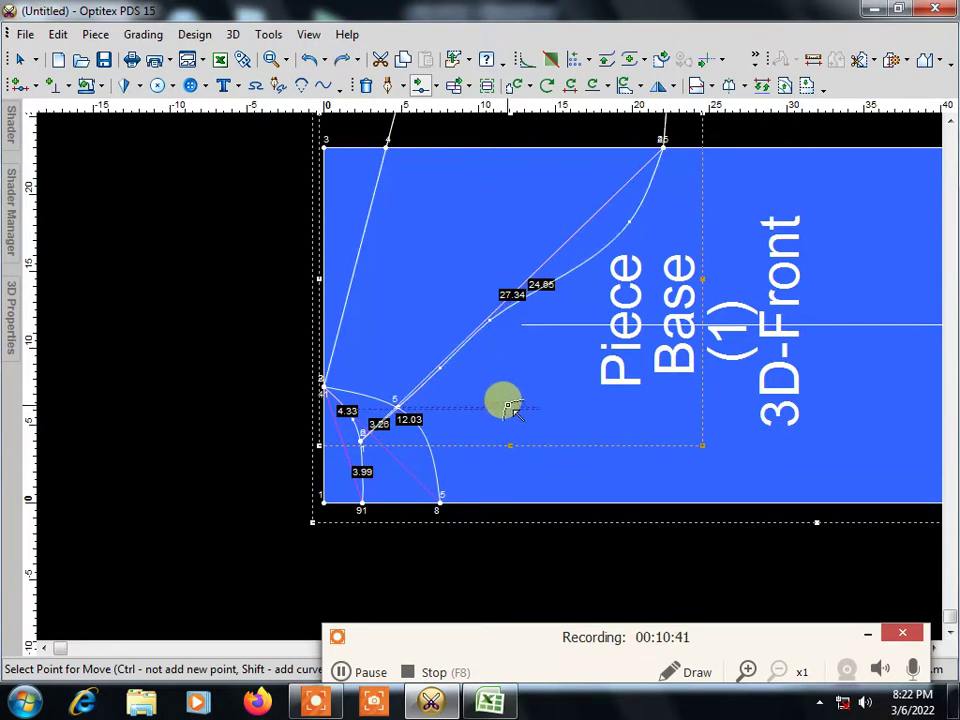
scroll(510, 408, up, 1)
Step: Bend the 27.34 line from point 8 by repositioning two of its points
click(486, 318)
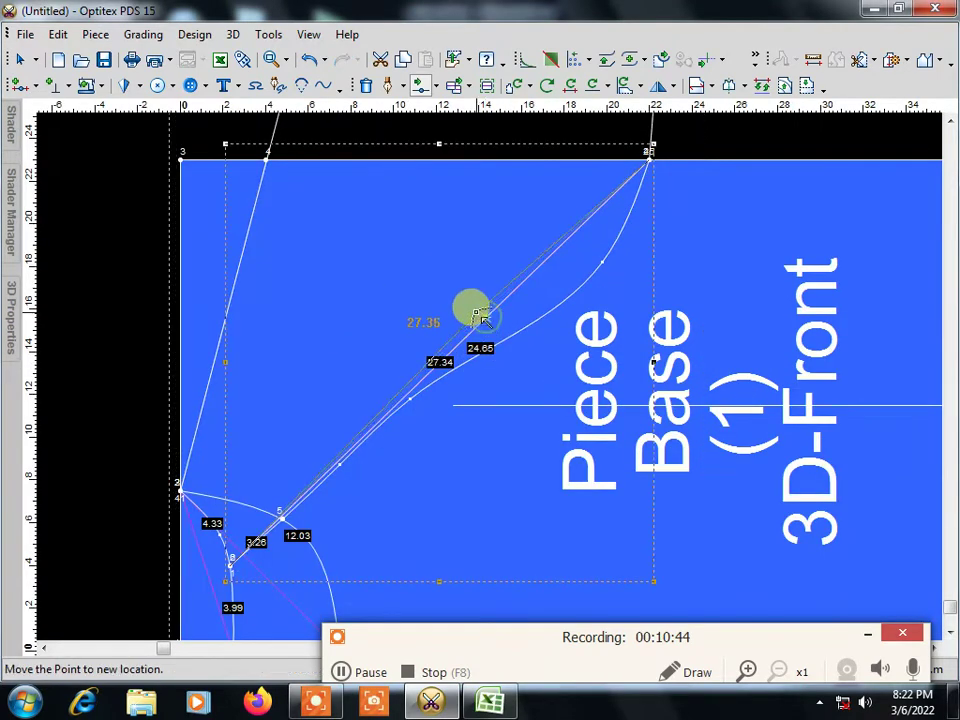
click(482, 316)
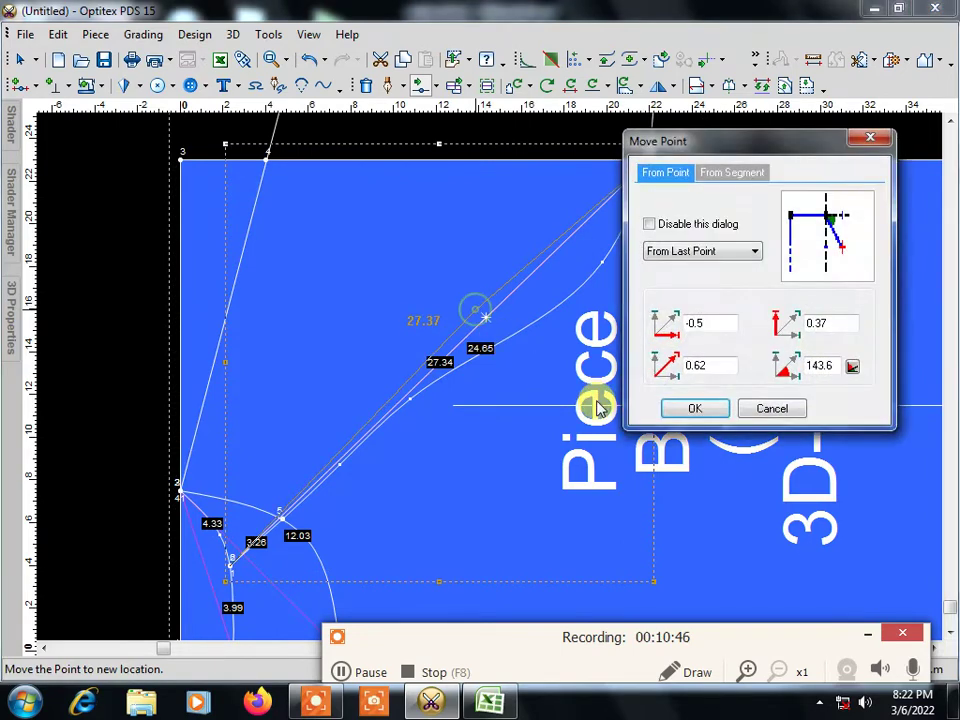
click(697, 414)
scroll(330, 440, up, 1)
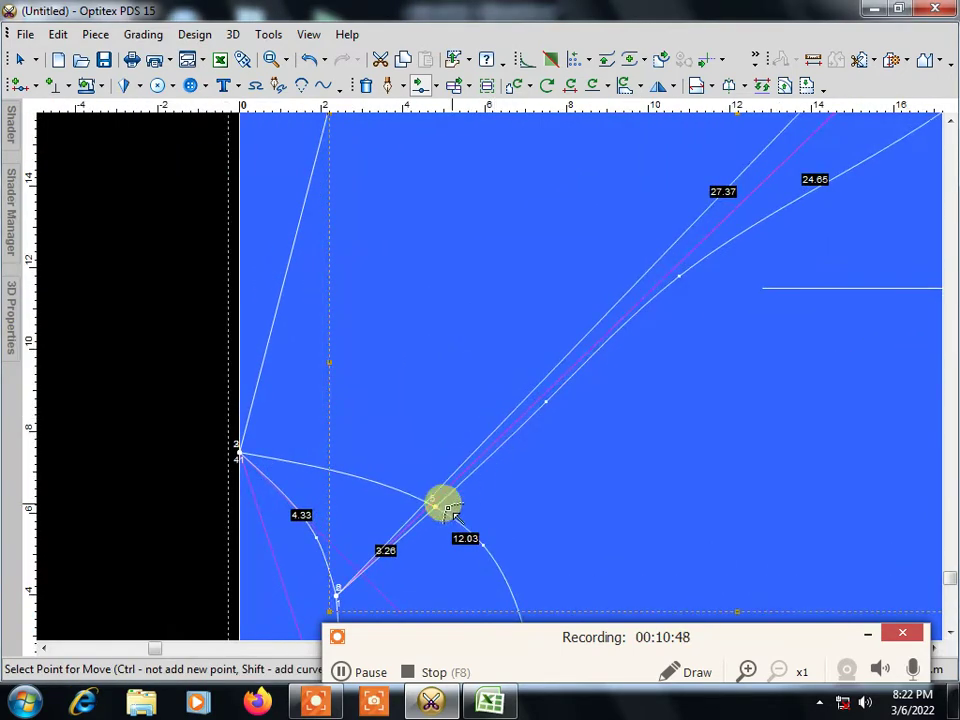
scroll(445, 497, up, 1)
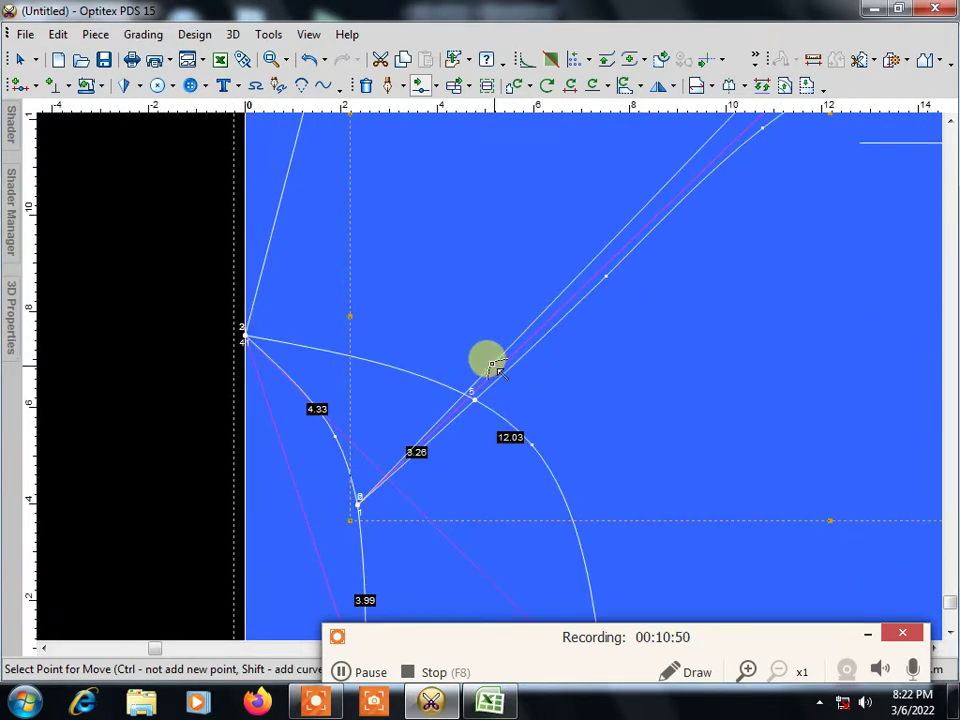
click(492, 364)
click(488, 356)
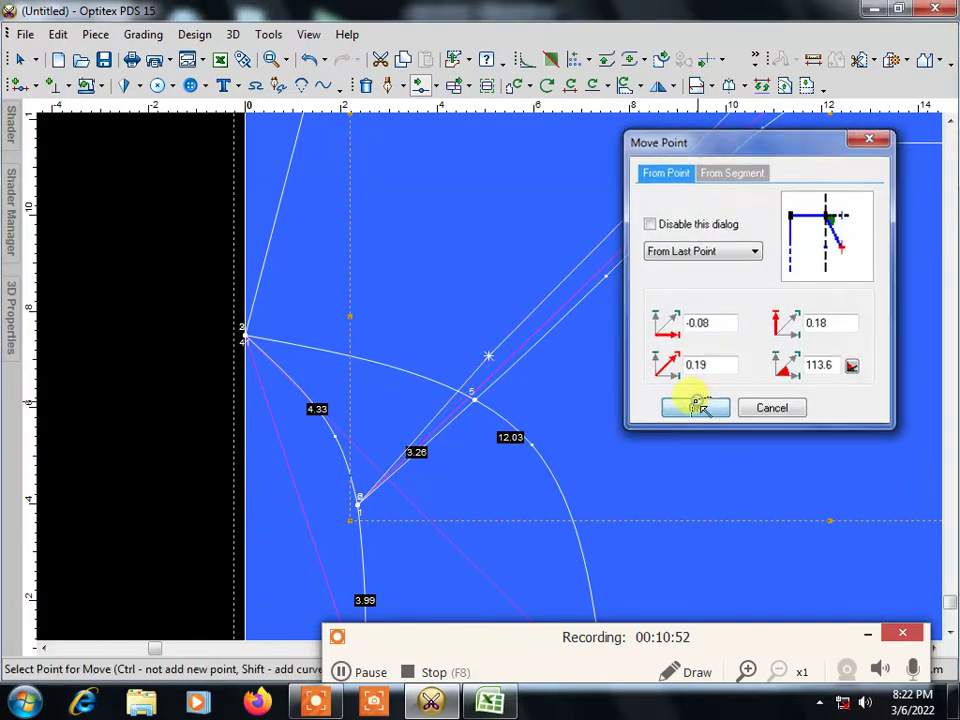
click(697, 407)
scroll(492, 380, down, 2)
scroll(492, 325, up, 1)
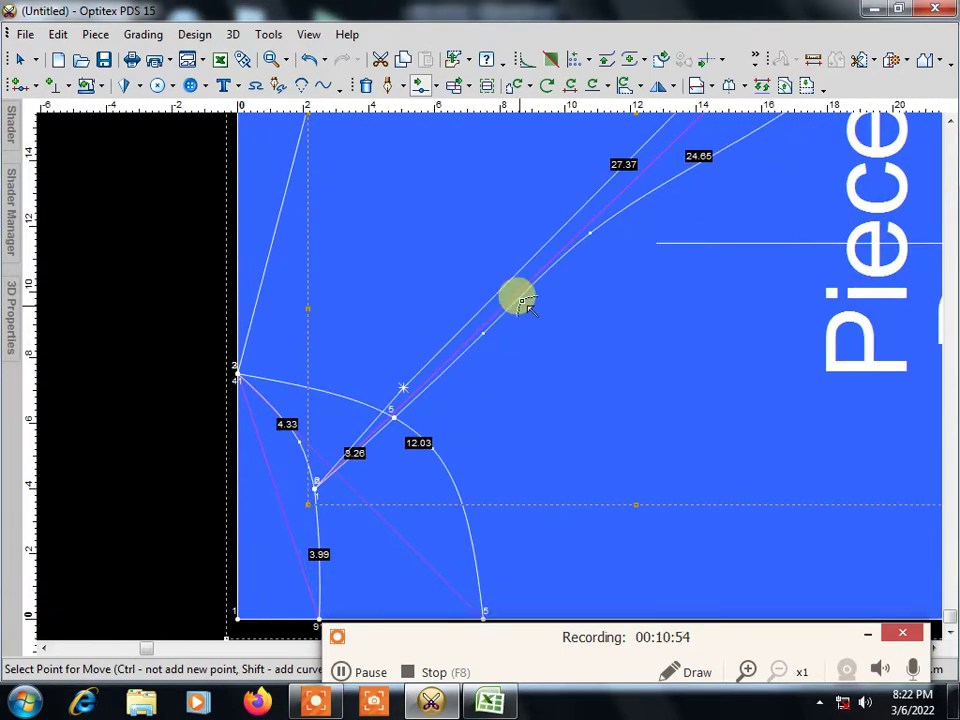
scroll(490, 350, down, 3)
scroll(490, 378, up, 1)
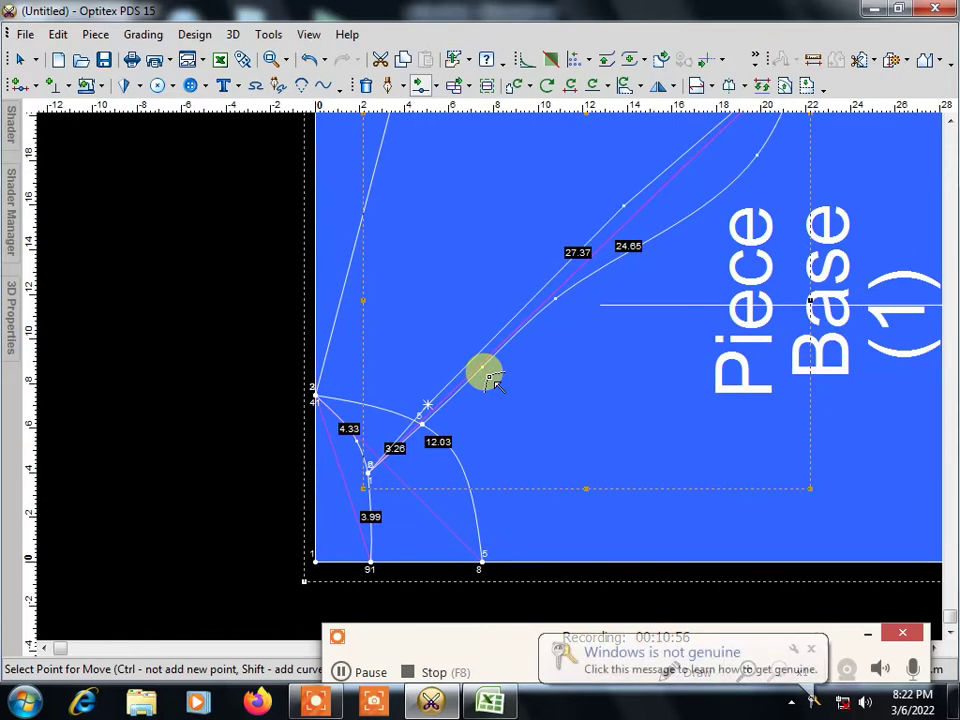
scroll(489, 375, up, 1)
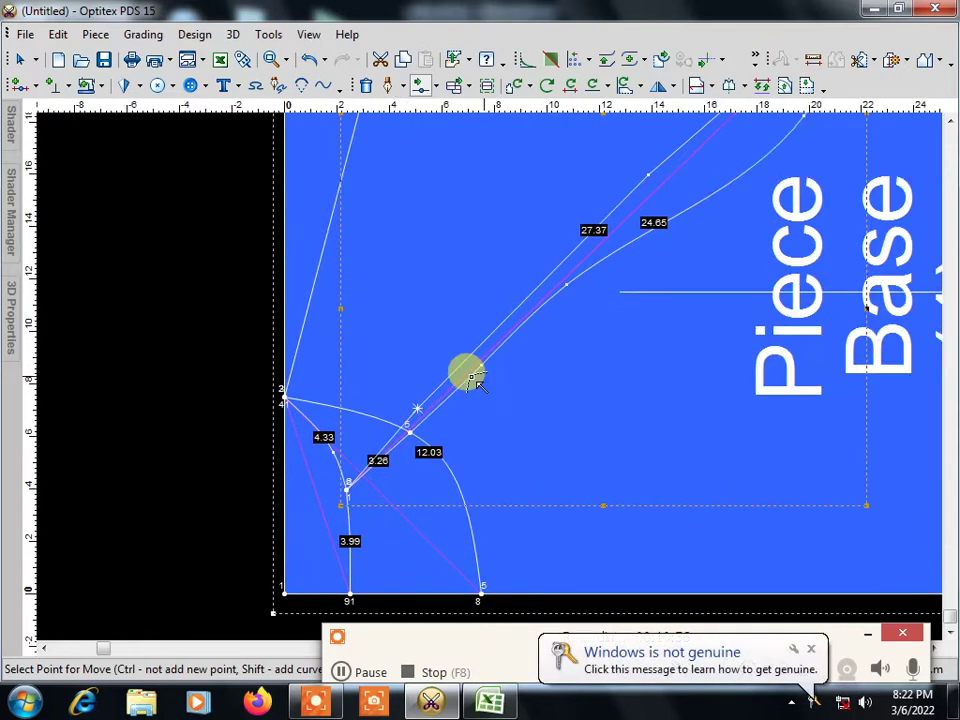
Step: Move the crossing point so the line measures 27.37 alongside the raglan curve
click(419, 409)
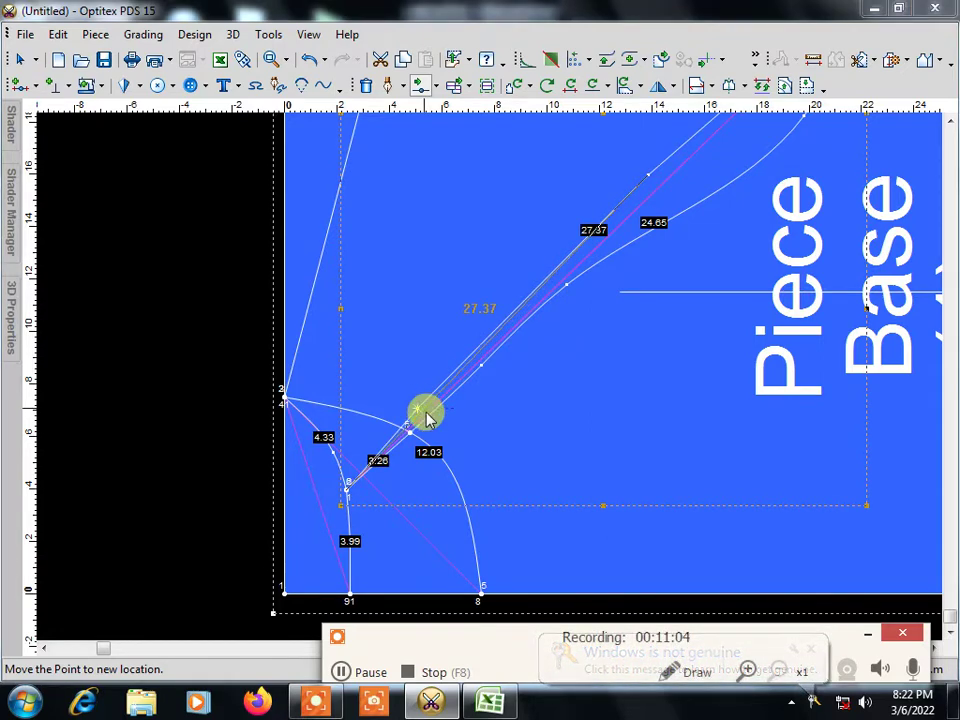
click(424, 408)
click(695, 407)
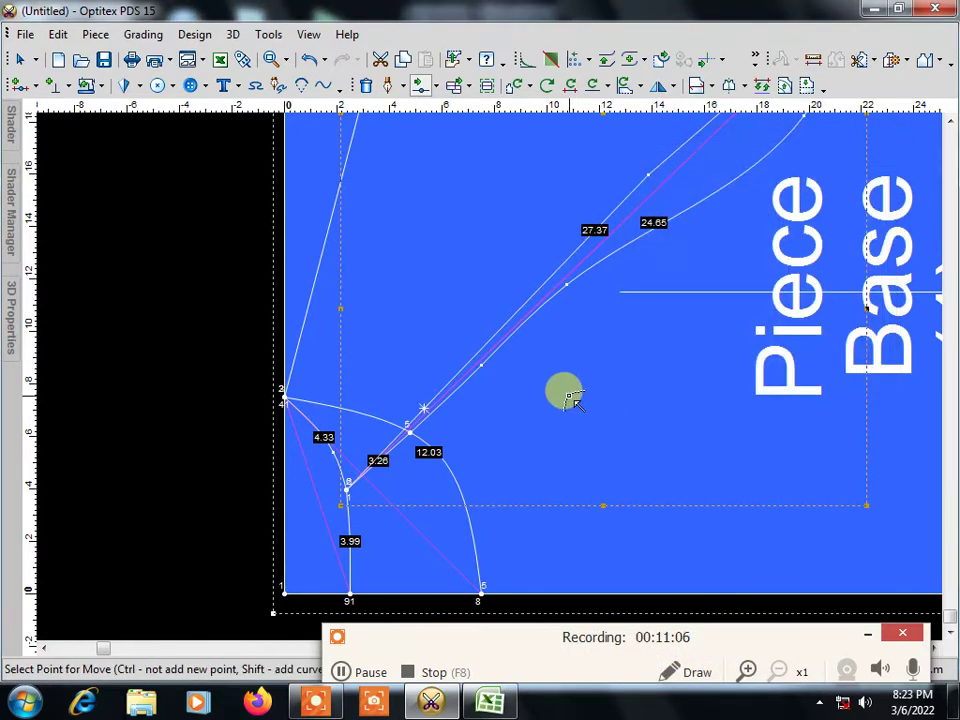
scroll(482, 371, up, 2)
scroll(390, 317, down, 2)
scroll(488, 377, up, 1)
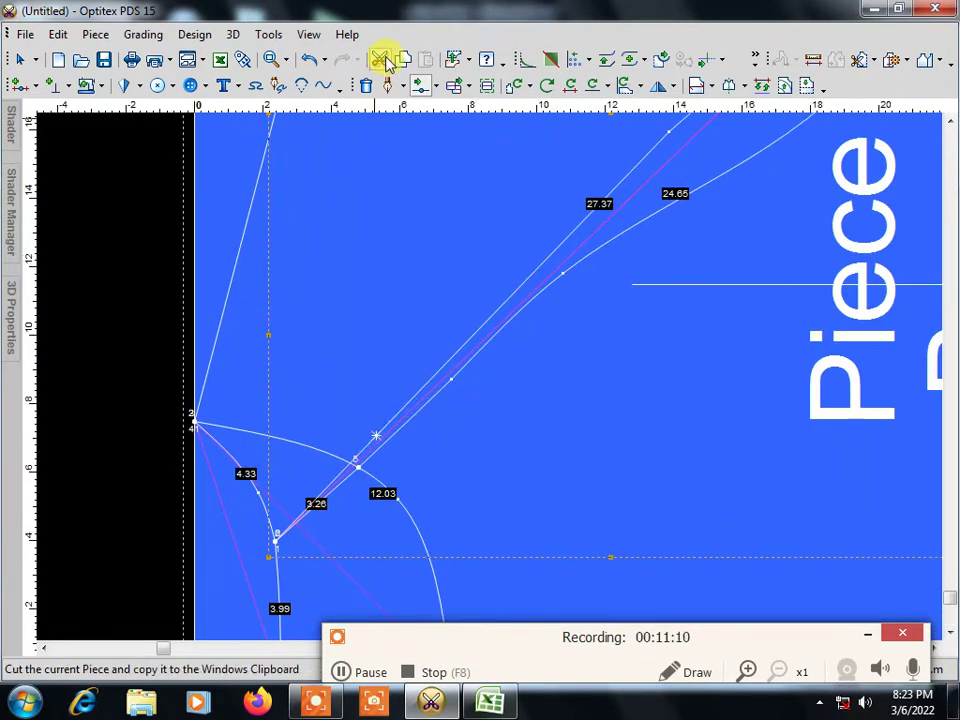
click(372, 88)
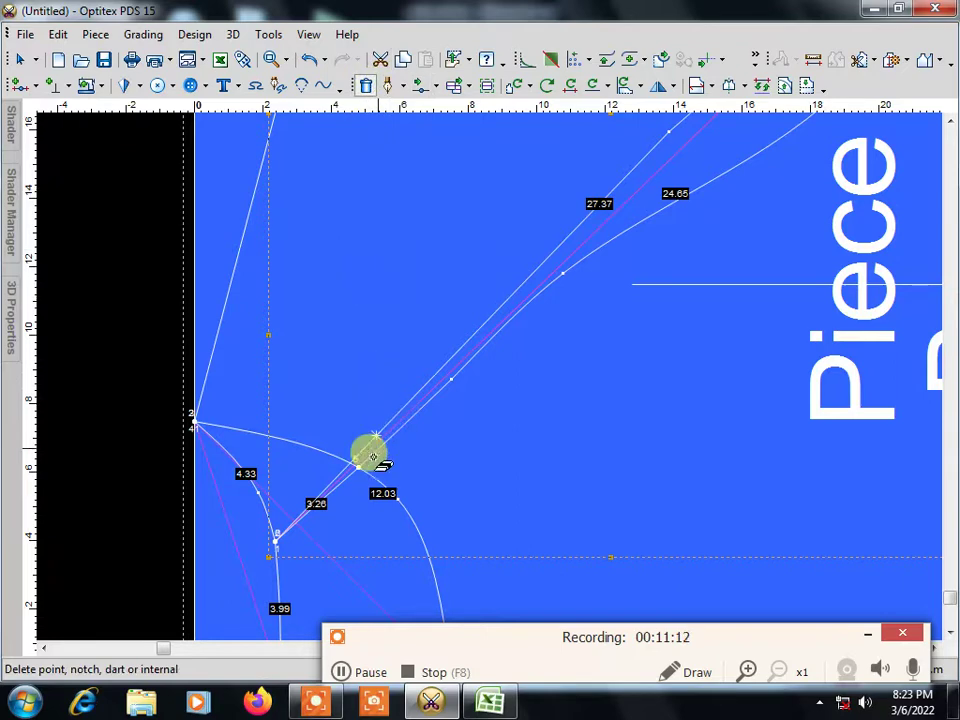
scroll(484, 380, down, 1)
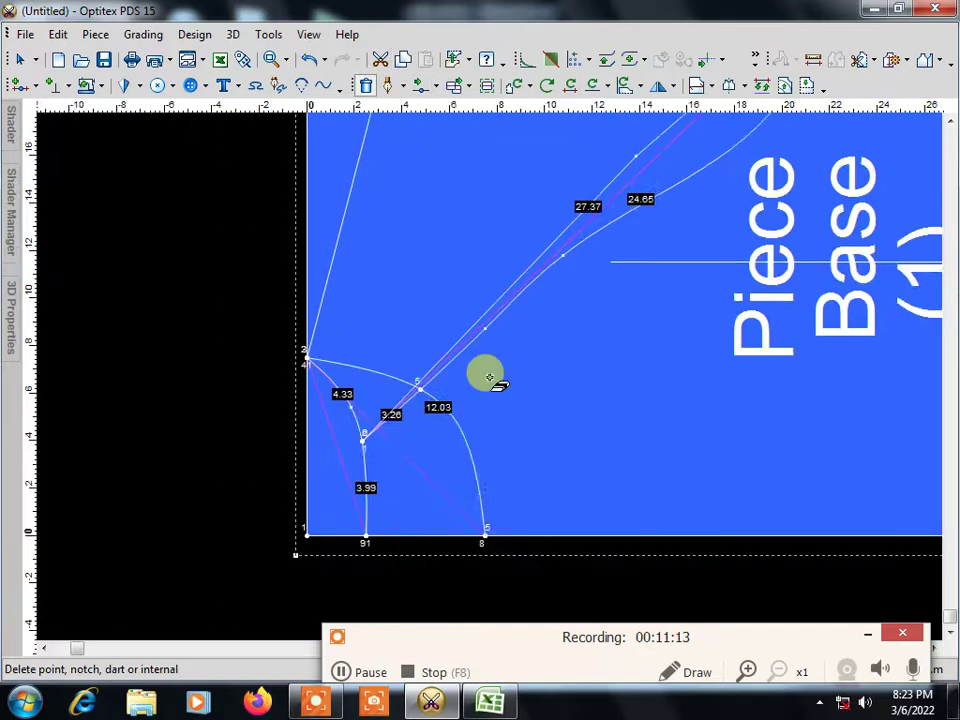
scroll(495, 375, up, 1)
scroll(528, 333, down, 1)
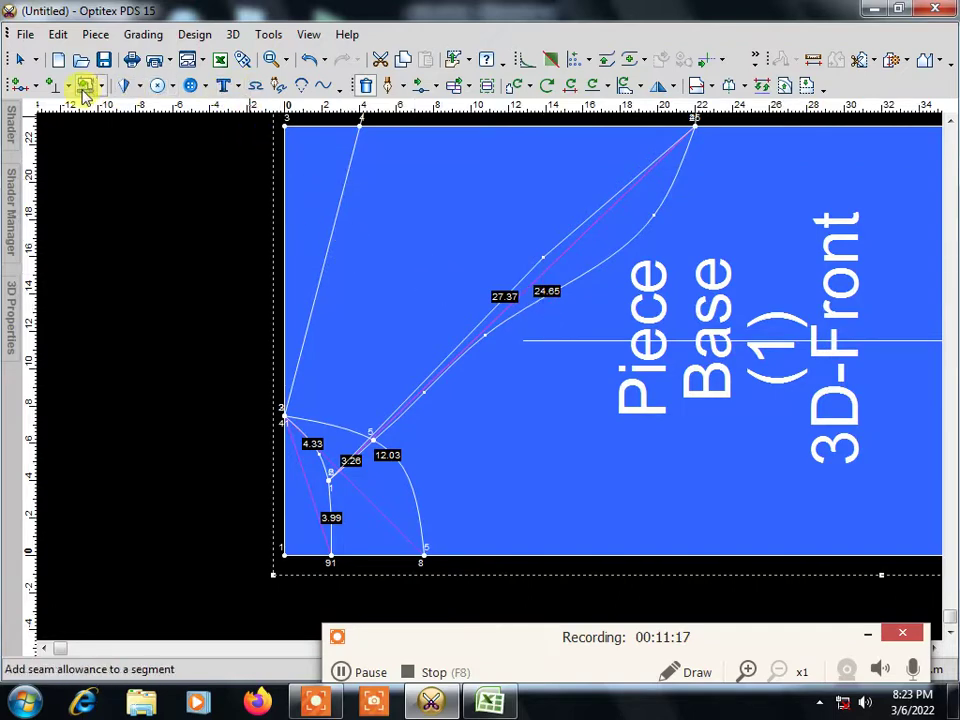
click(20, 85)
scroll(476, 369, up, 1)
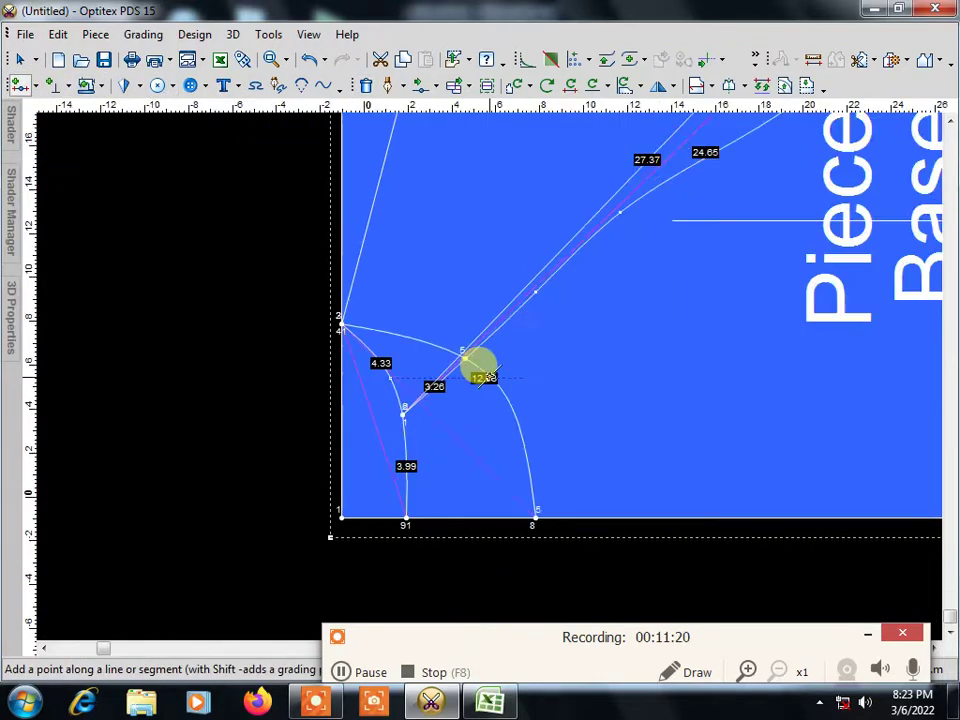
scroll(476, 369, up, 1)
scroll(378, 320, up, 1)
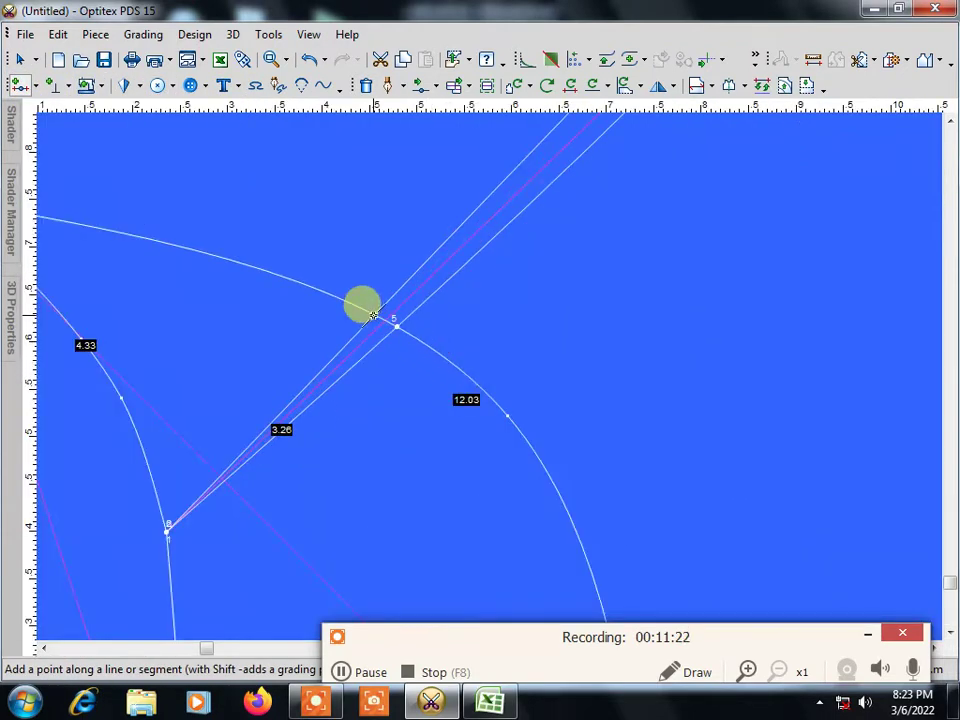
Step: Add a point near point 5 splitting the 27.37 raglan line into 3.18 and 24.18, then view the whole piece
click(372, 316)
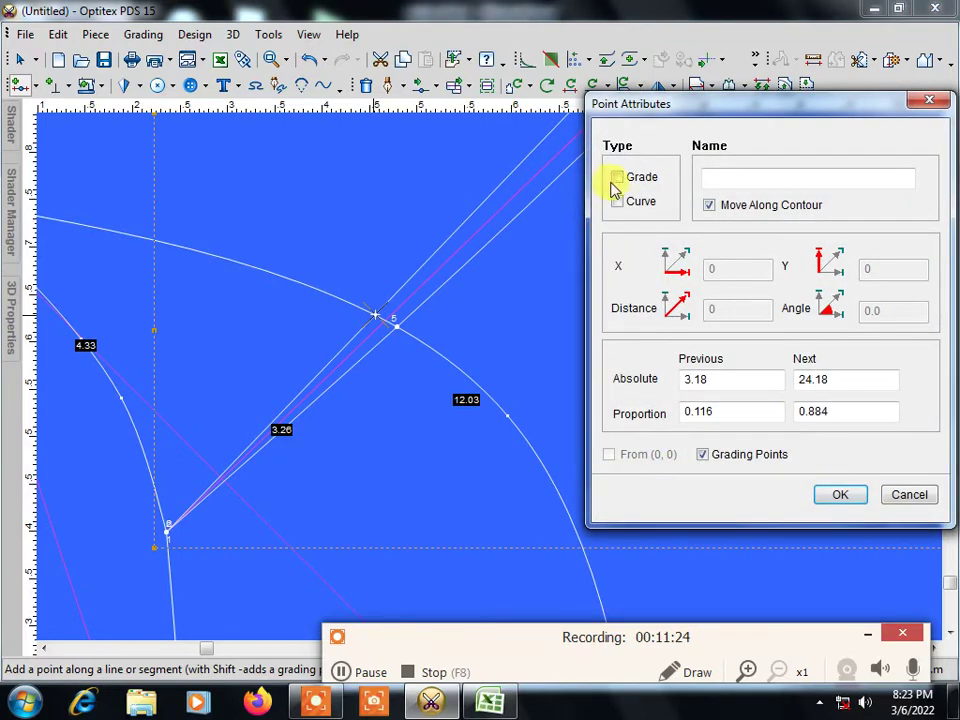
click(840, 494)
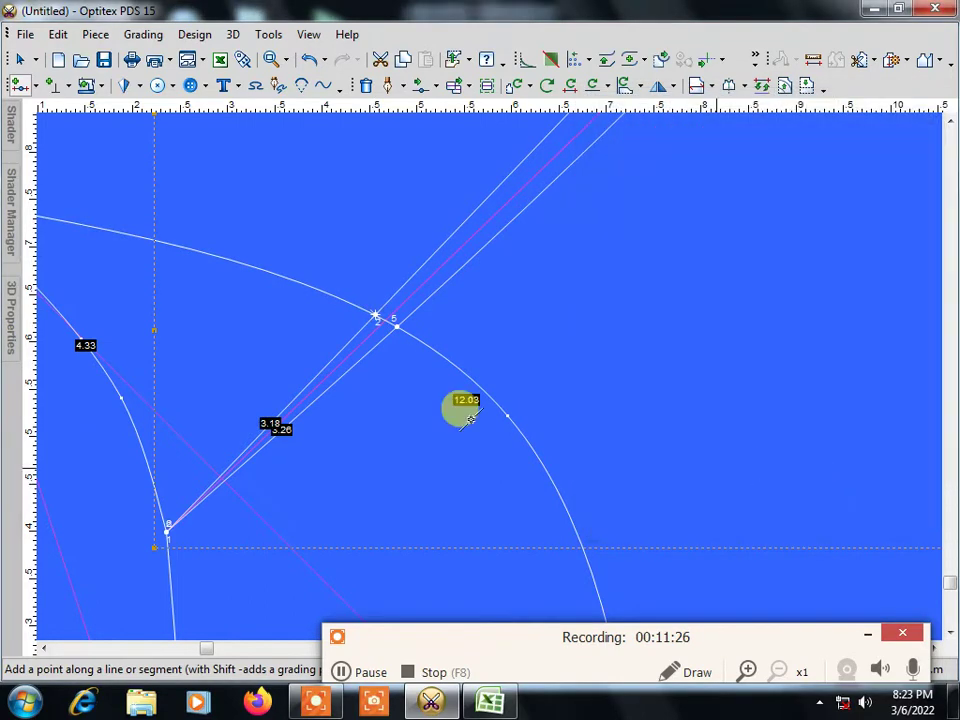
middle_drag(347, 369, 487, 375)
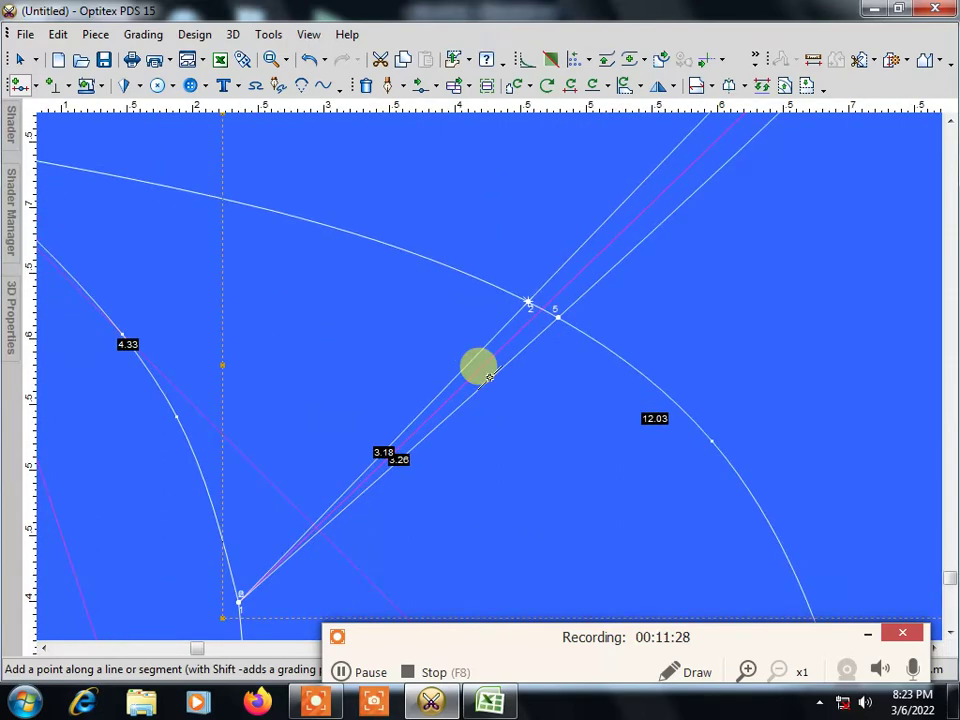
middle_drag(356, 512, 489, 377)
scroll(488, 376, up, 1)
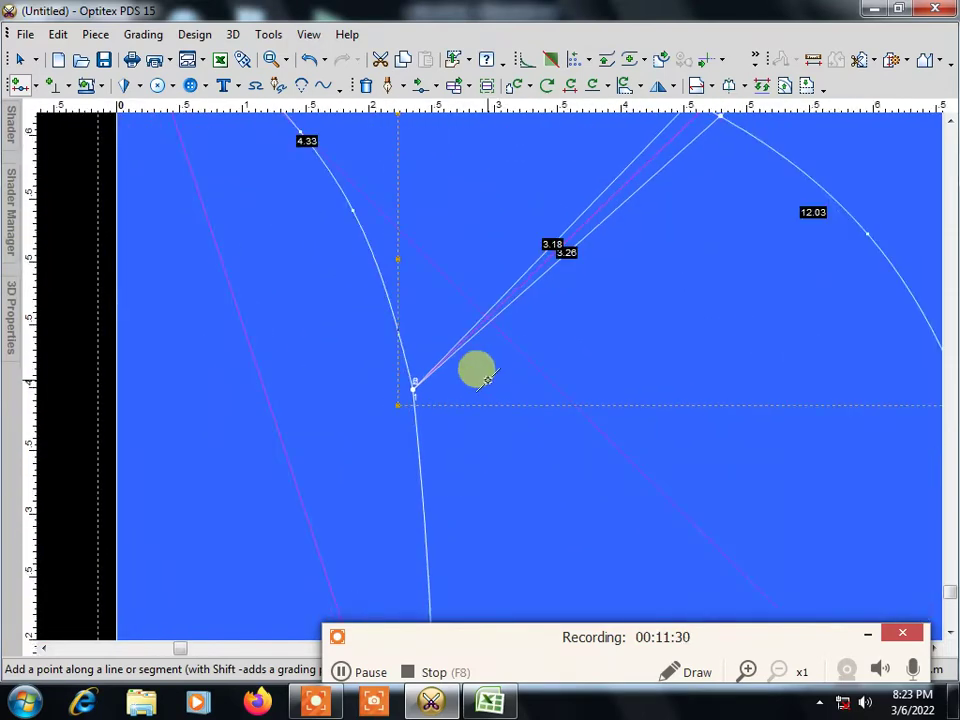
scroll(461, 390, up, 1)
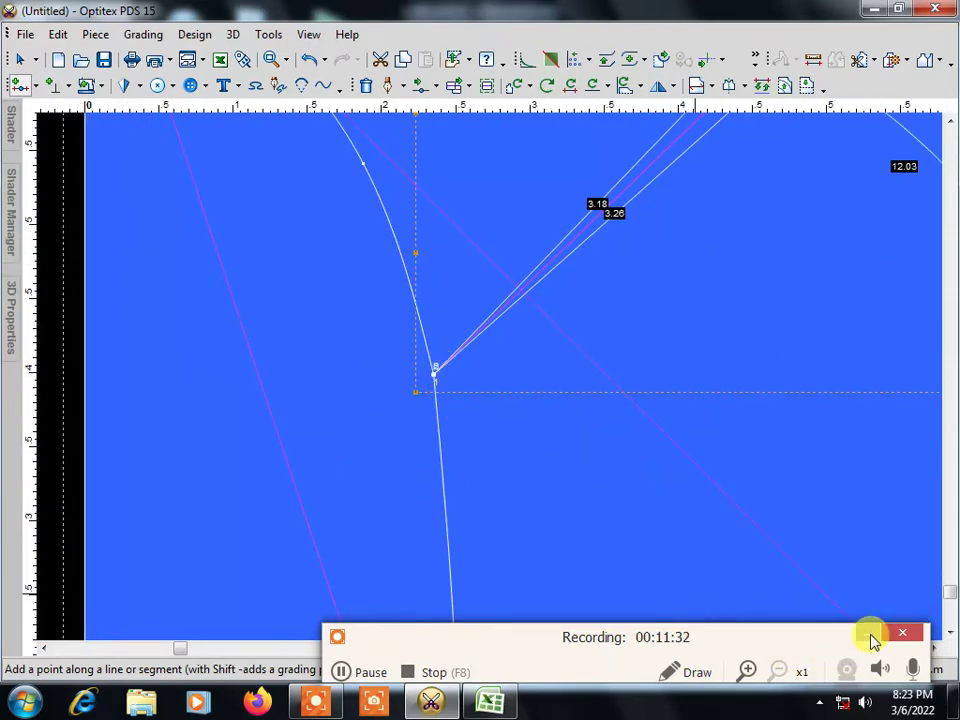
scroll(480, 343, down, 3)
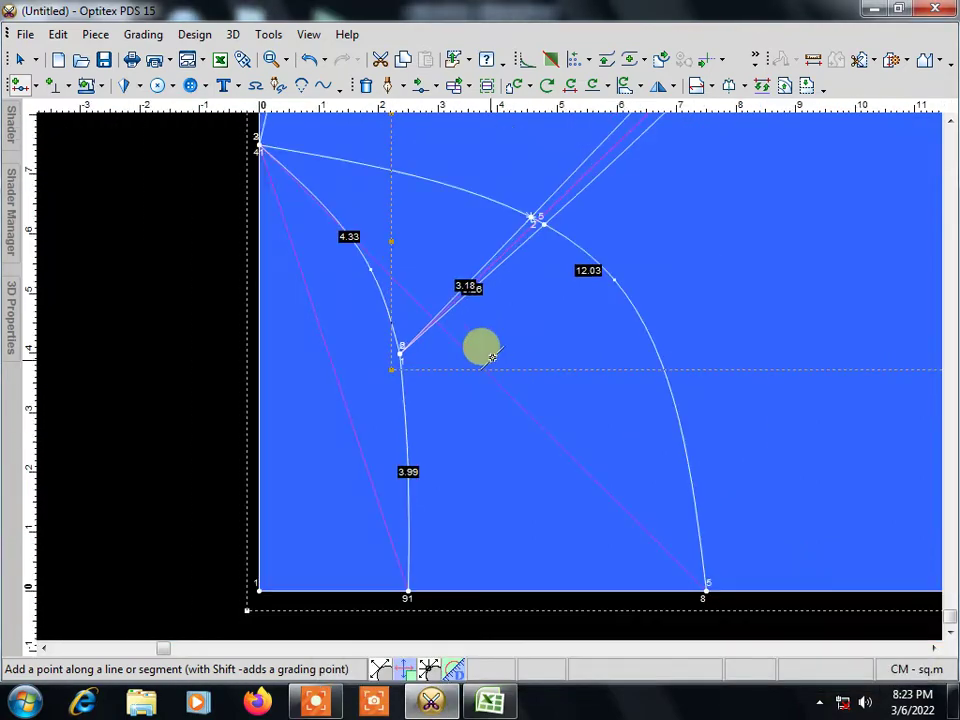
scroll(499, 356, down, 3)
scroll(487, 376, down, 1)
scroll(487, 376, down, 1)
scroll(487, 376, down, 1)
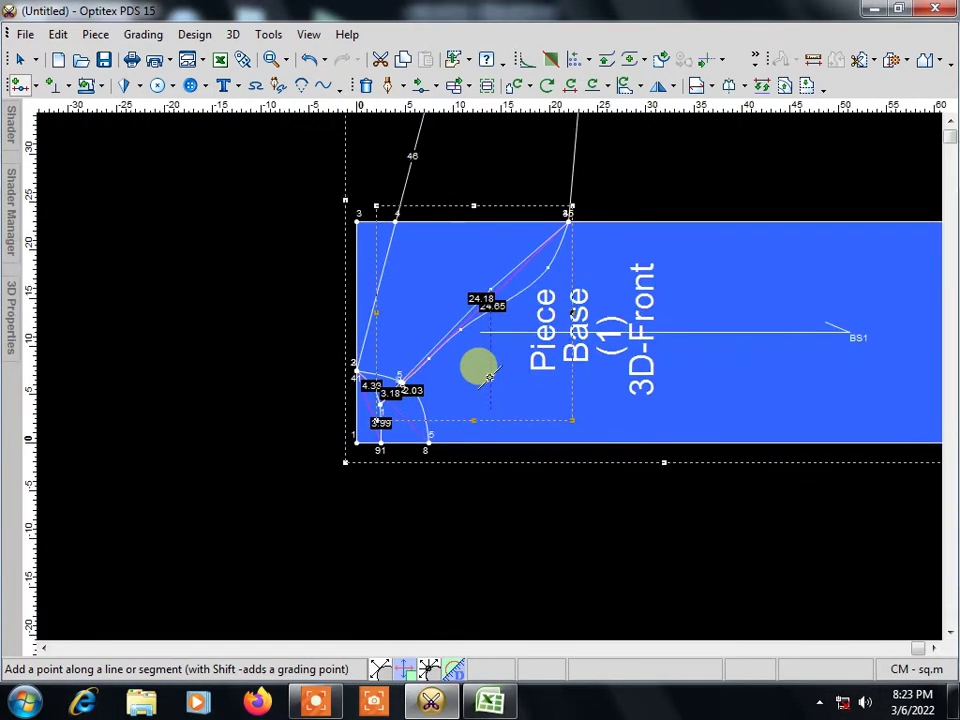
scroll(487, 376, up, 1)
scroll(487, 376, up, 1)
scroll(487, 376, up, 2)
scroll(487, 376, up, 3)
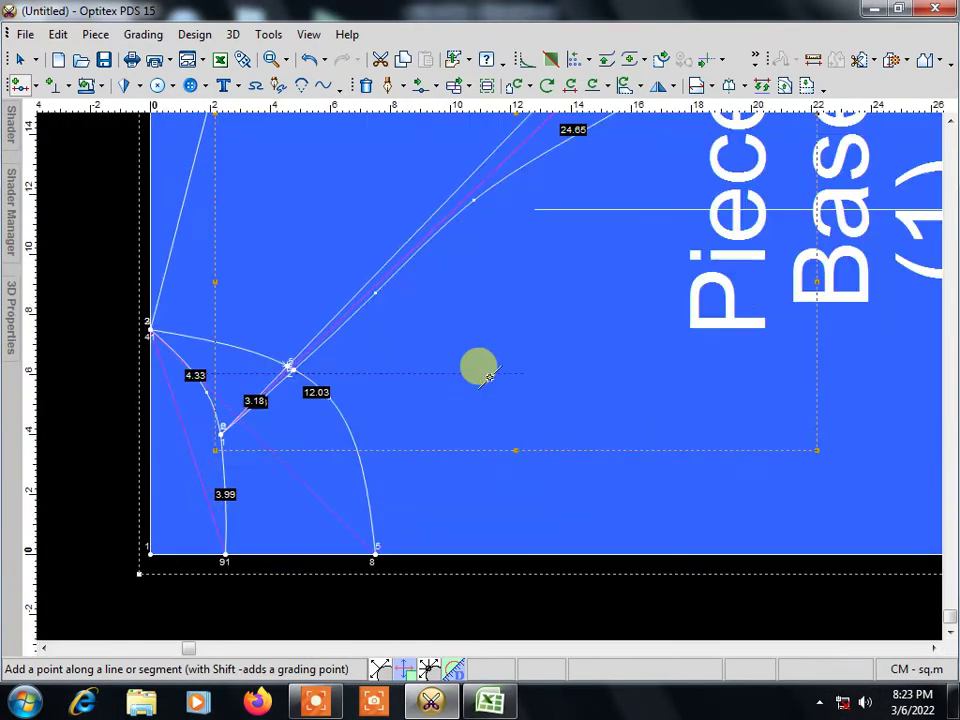
scroll(487, 376, down, 1)
scroll(487, 376, down, 1)
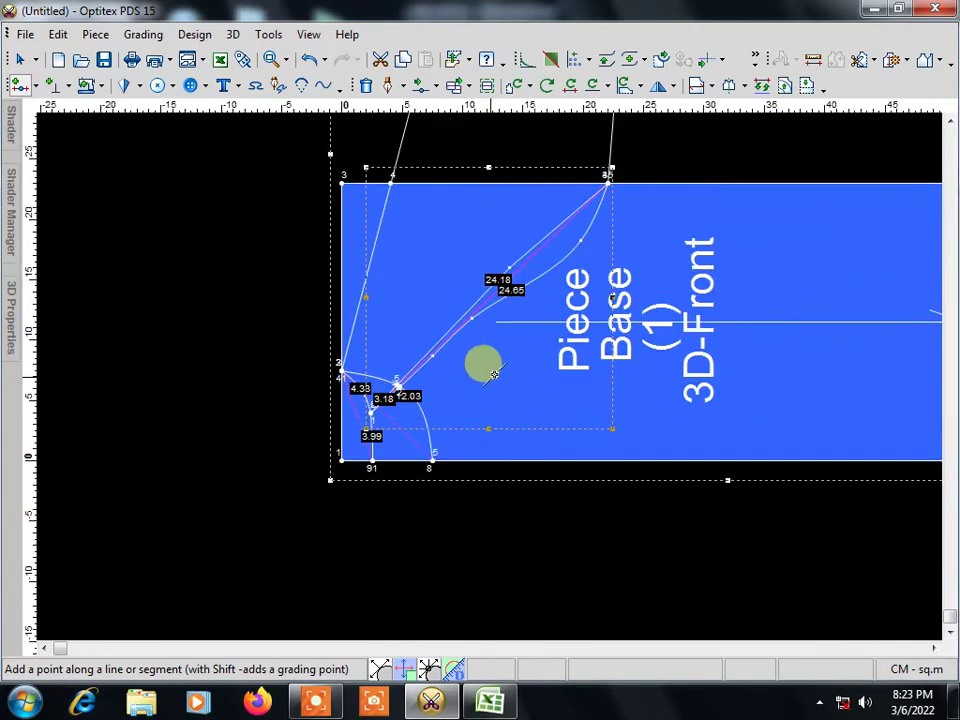
scroll(487, 376, down, 1)
scroll(487, 376, down, 1)
scroll(490, 380, up, 1)
scroll(490, 380, up, 2)
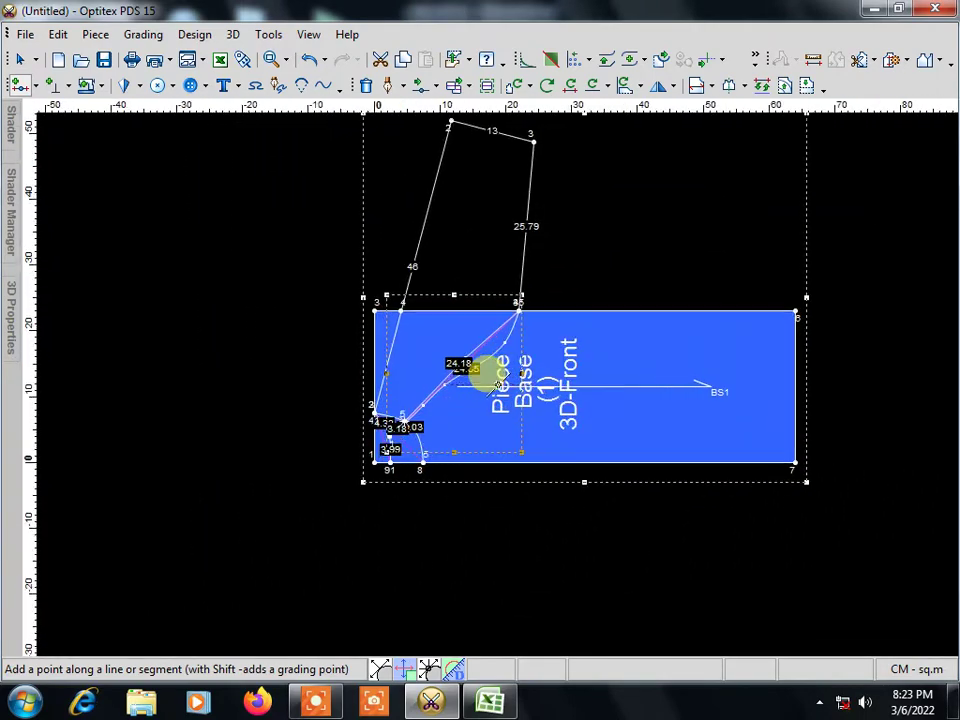
scroll(490, 380, down, 3)
scroll(490, 380, up, 3)
scroll(497, 385, up, 1)
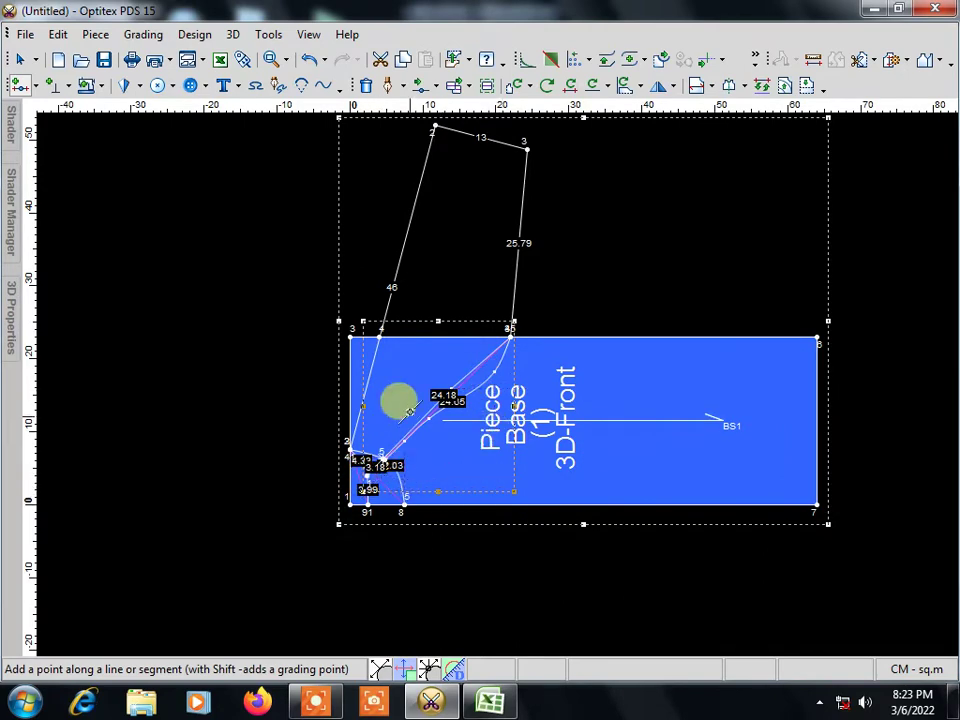
scroll(476, 364, up, 2)
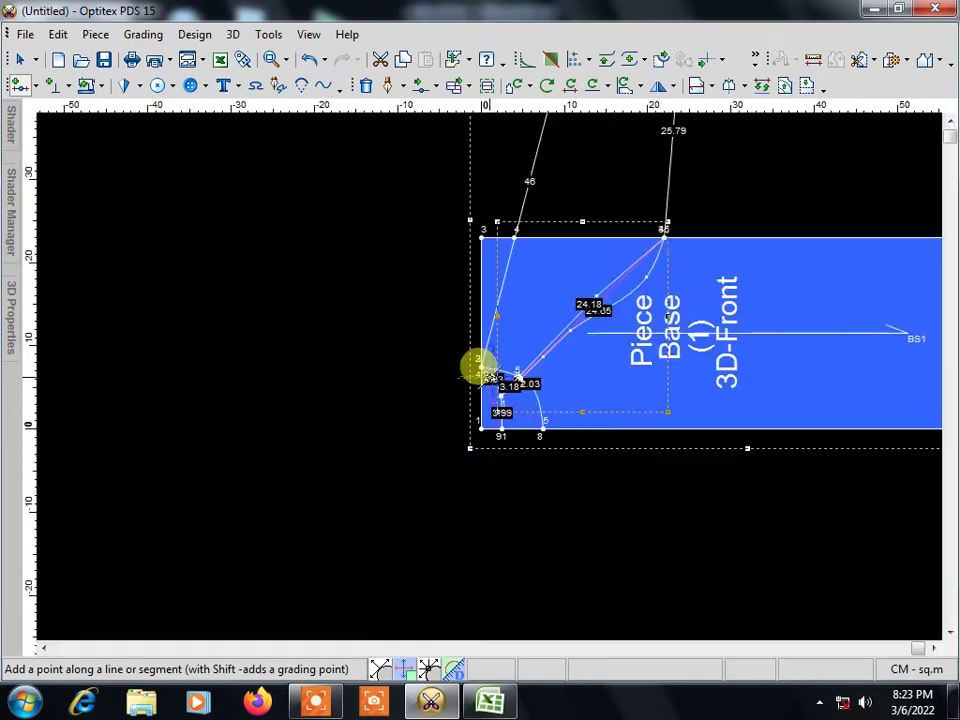
scroll(477, 367, up, 1)
scroll(476, 366, up, 1)
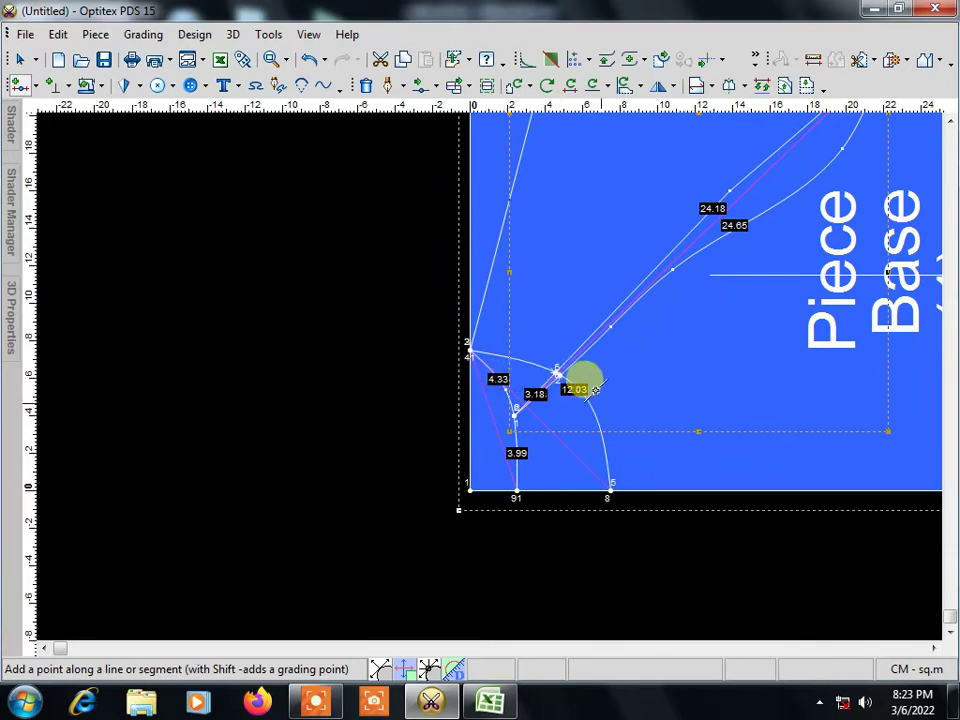
scroll(476, 364, up, 2)
scroll(489, 376, up, 2)
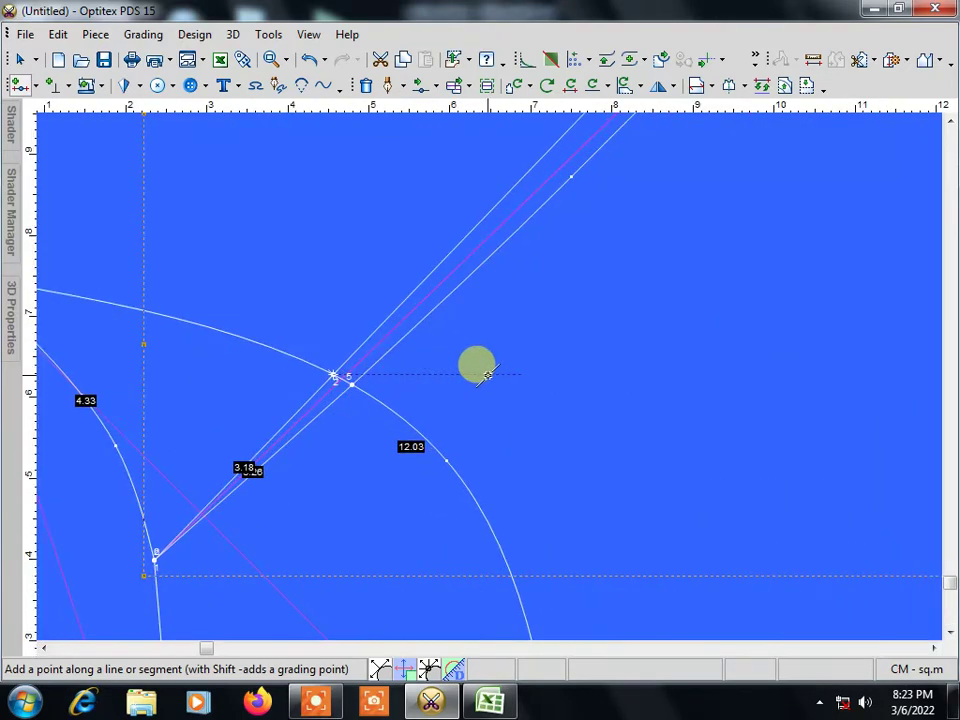
scroll(487, 375, up, 1)
scroll(487, 376, down, 2)
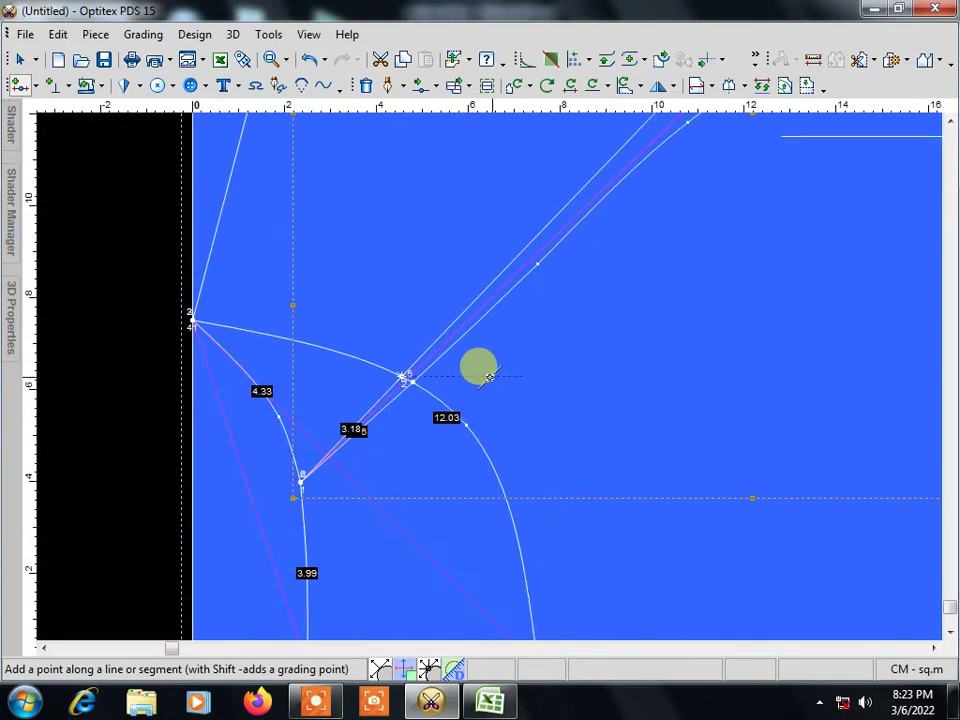
scroll(487, 376, down, 2)
scroll(489, 377, down, 2)
scroll(492, 378, down, 2)
scroll(489, 372, up, 1)
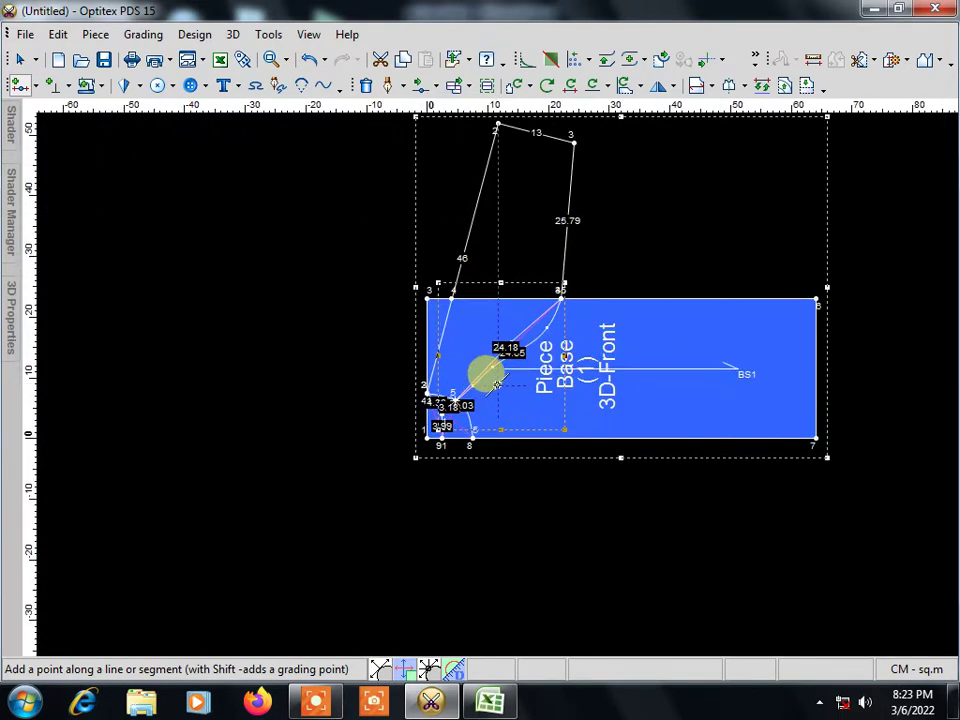
Step: Trace the front body with its curved raglan edge from the base block into new piece Piece2
click(905, 62)
click(904, 63)
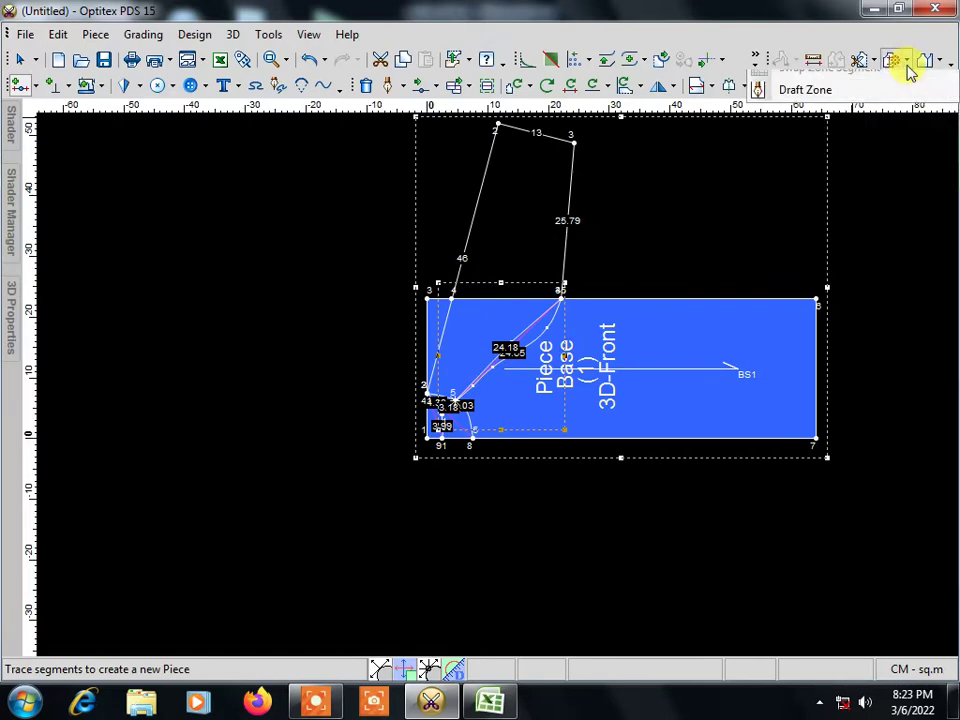
click(903, 64)
click(770, 113)
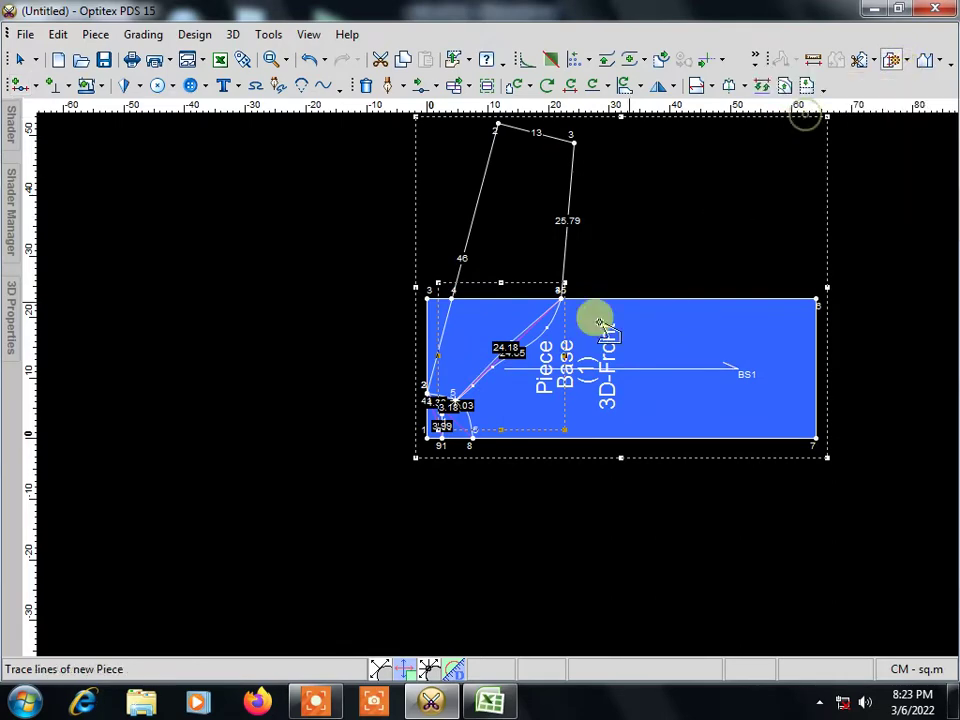
scroll(589, 317, up, 1)
middle_drag(589, 317, 476, 390)
scroll(486, 386, up, 1)
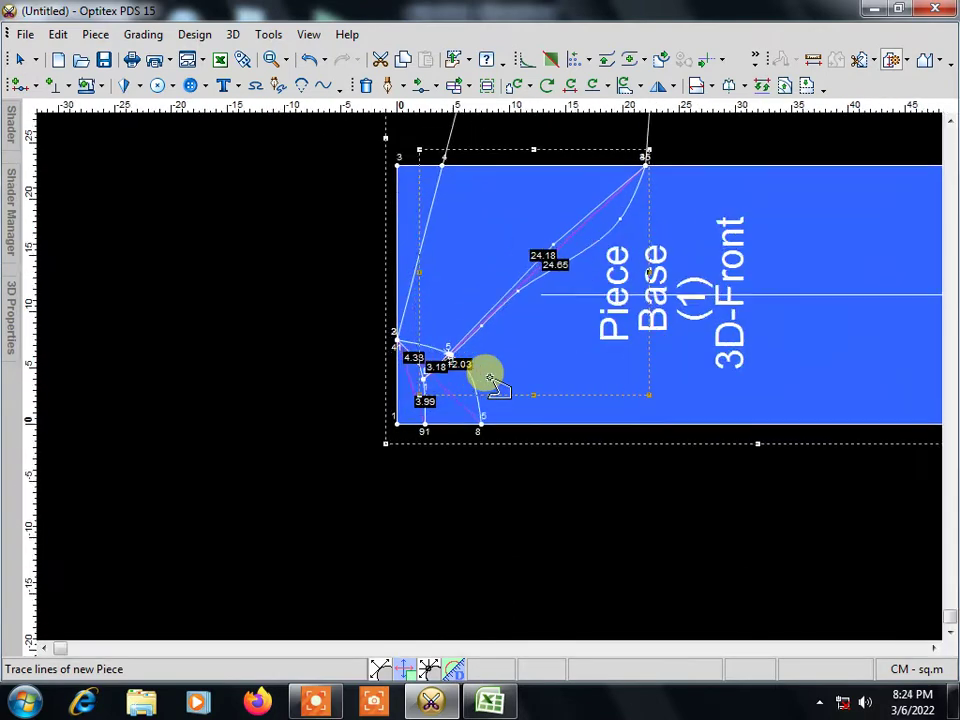
scroll(482, 378, up, 1)
scroll(482, 378, up, 1)
scroll(480, 378, up, 1)
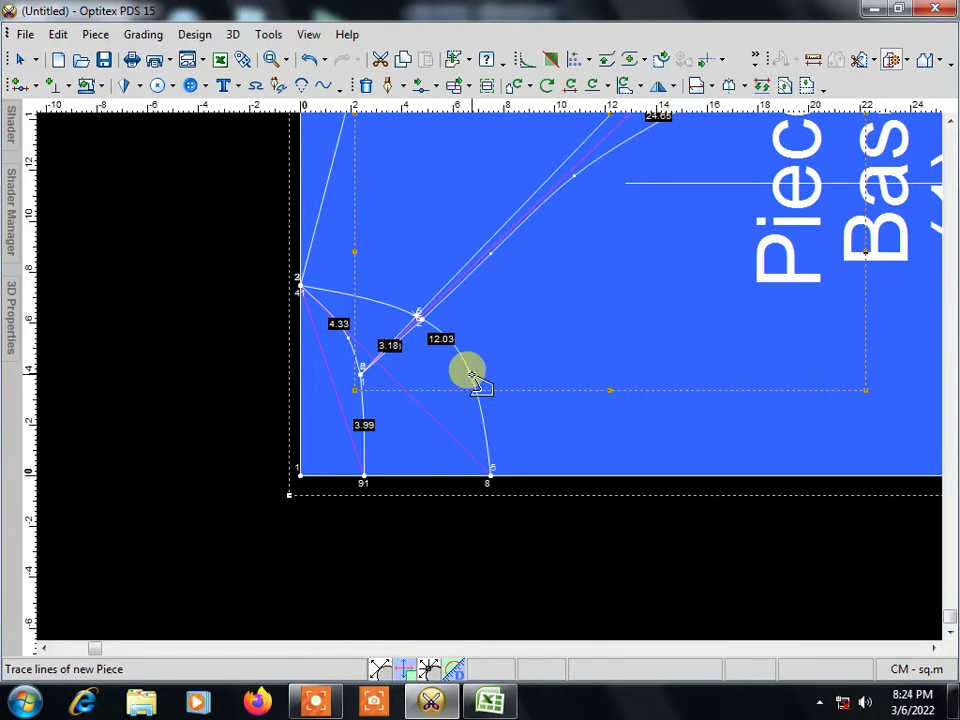
scroll(469, 374, down, 2)
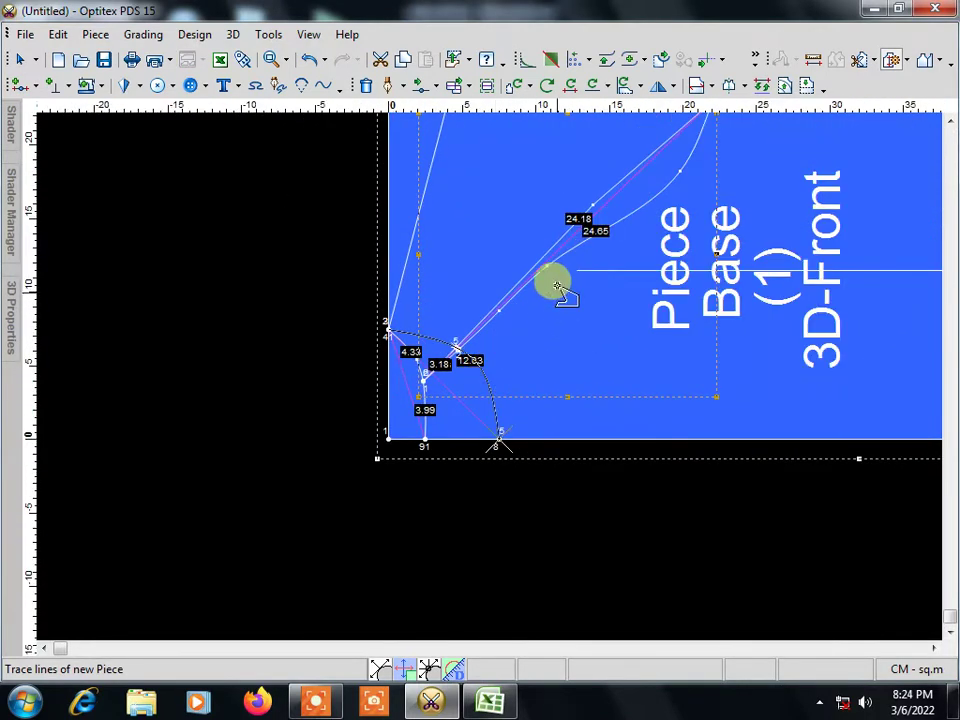
scroll(632, 216, down, 1)
scroll(585, 357, down, 1)
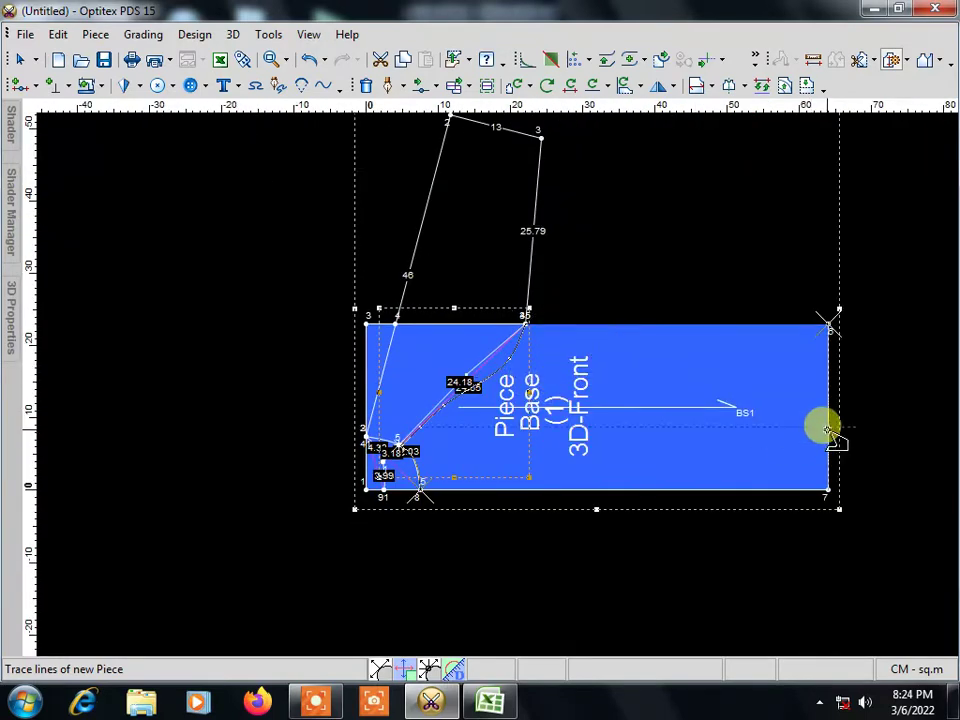
right_click(756, 489)
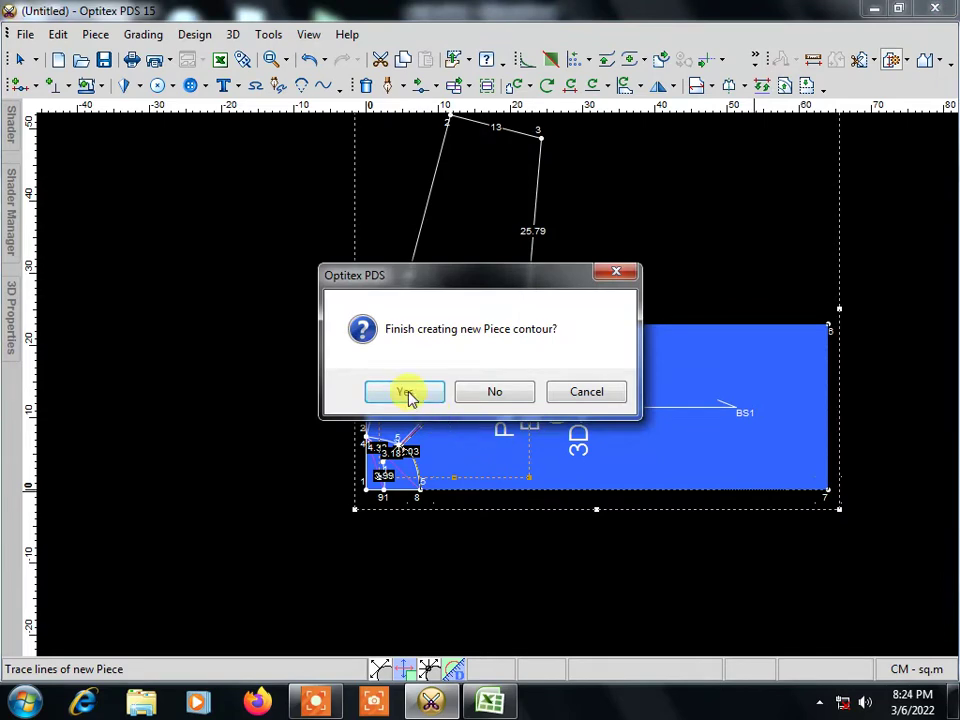
click(408, 396)
Step: Move the new traced piece below the base block outline
right_click(120, 246)
click(174, 261)
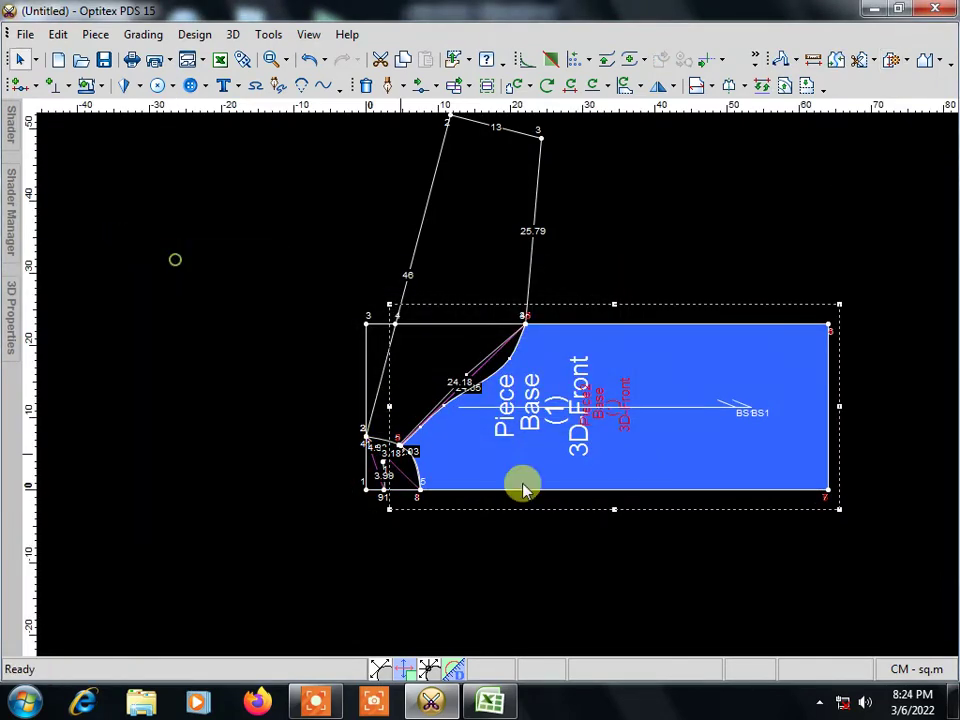
drag(522, 488, 735, 621)
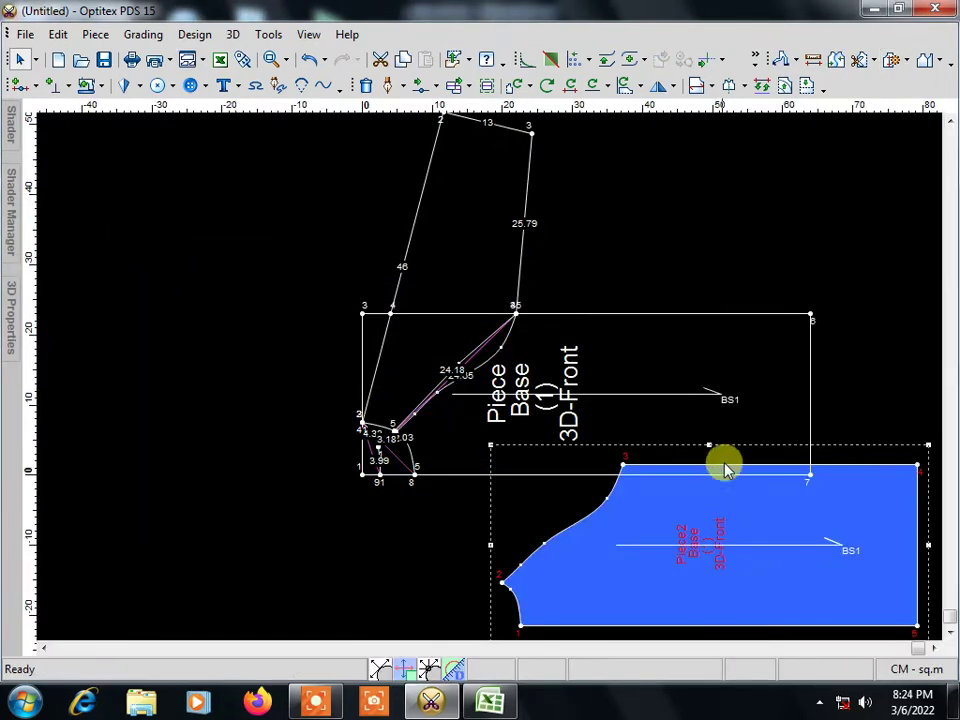
click(700, 622)
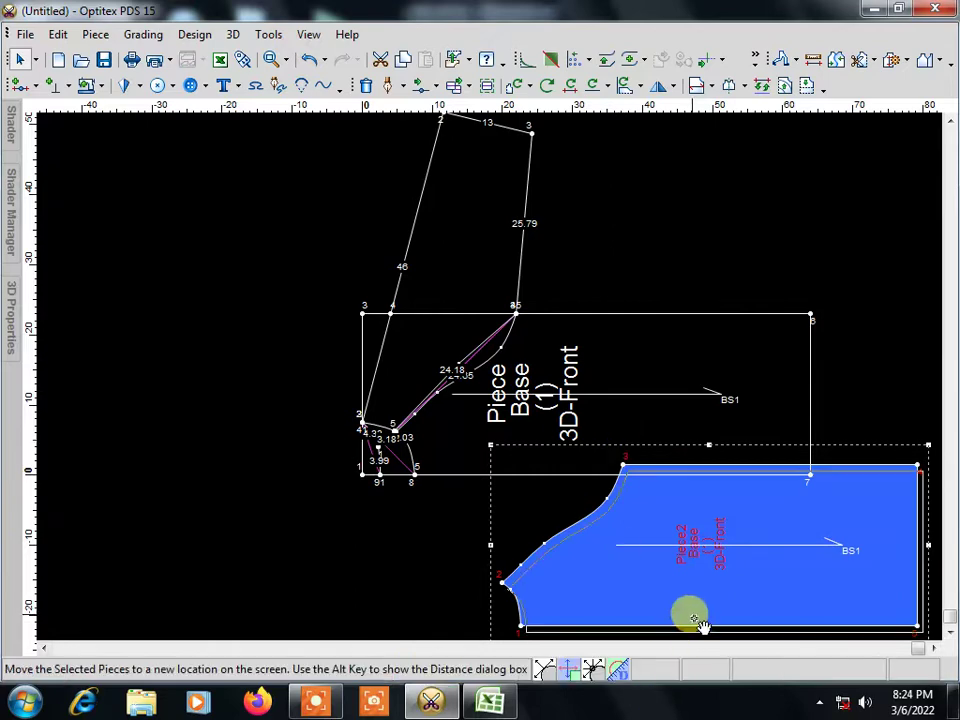
scroll(475, 364, up, 1)
scroll(482, 326, down, 2)
scroll(500, 383, up, 1)
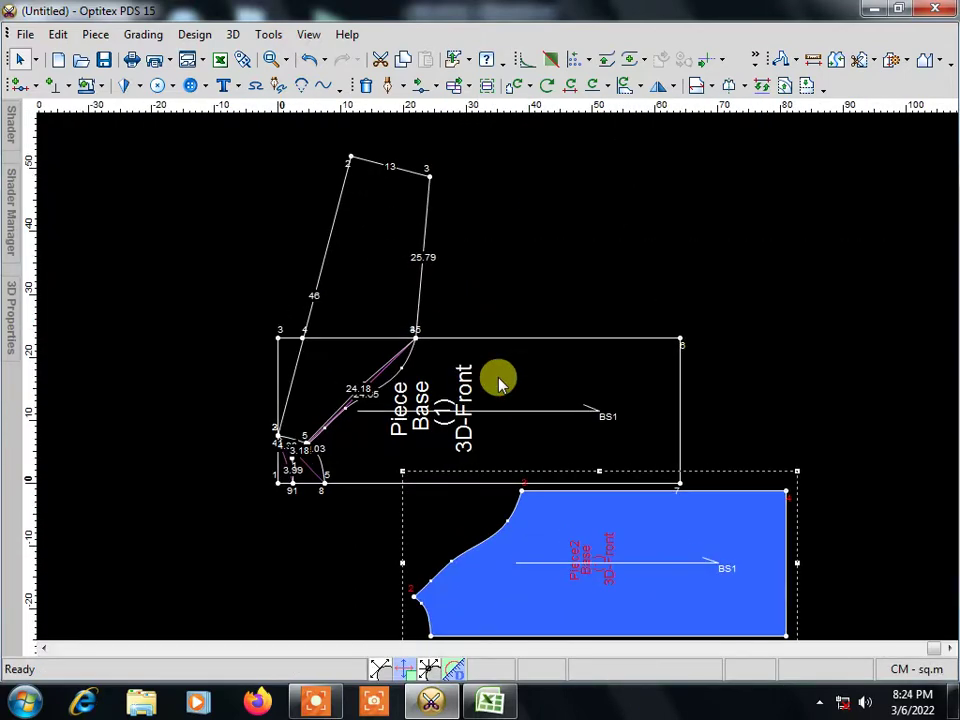
Step: Trace a new piece from the base block's second raglan line and armhole corner
click(893, 61)
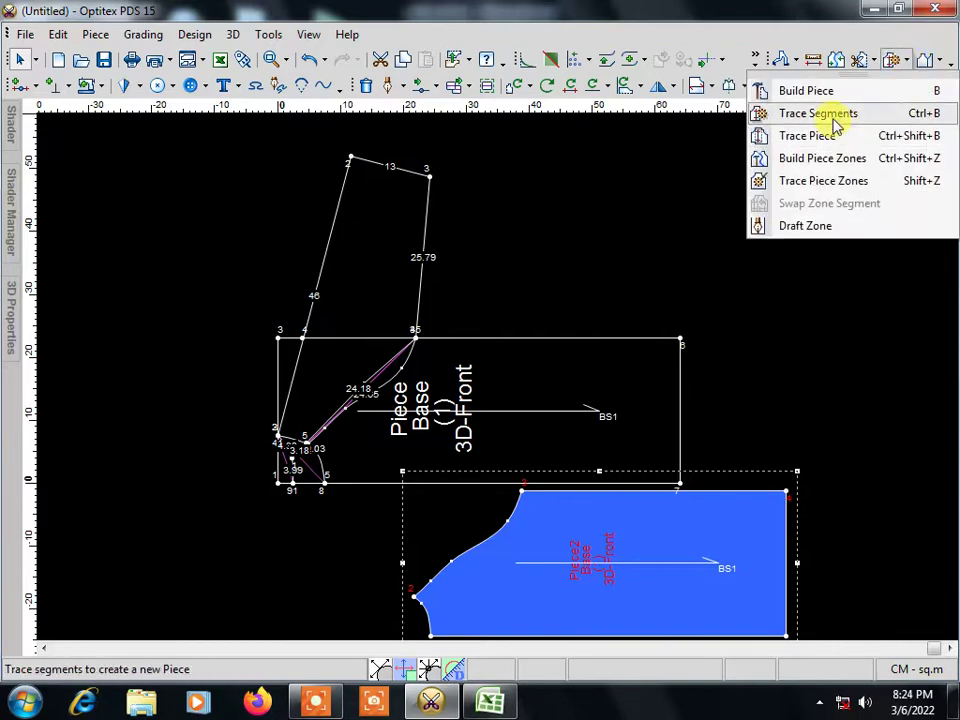
click(835, 116)
scroll(497, 383, down, 1)
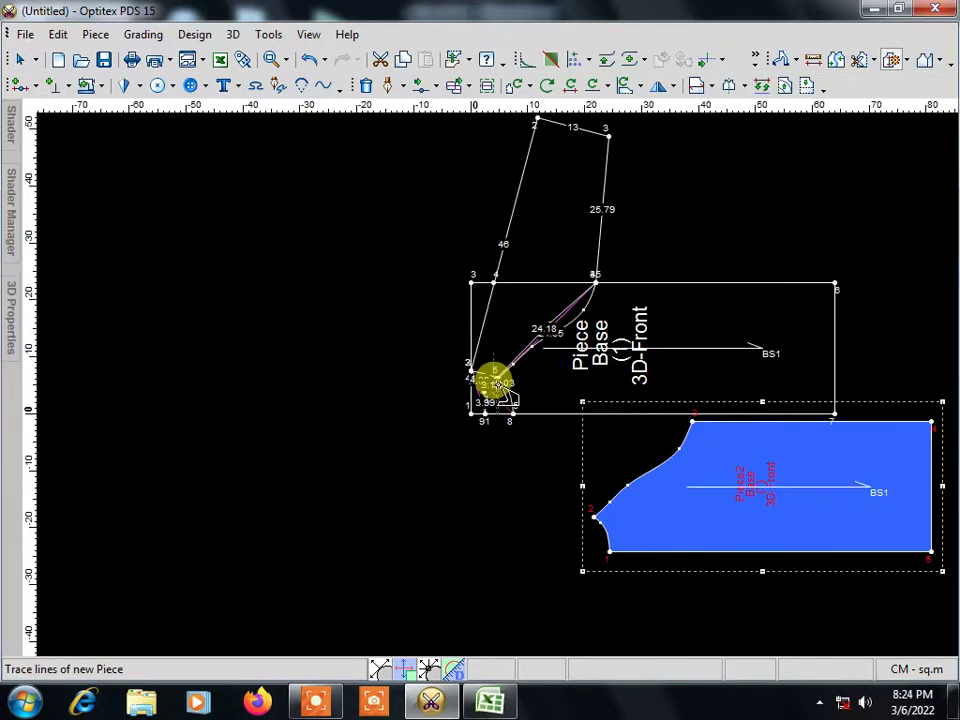
scroll(497, 383, up, 2)
scroll(486, 375, up, 3)
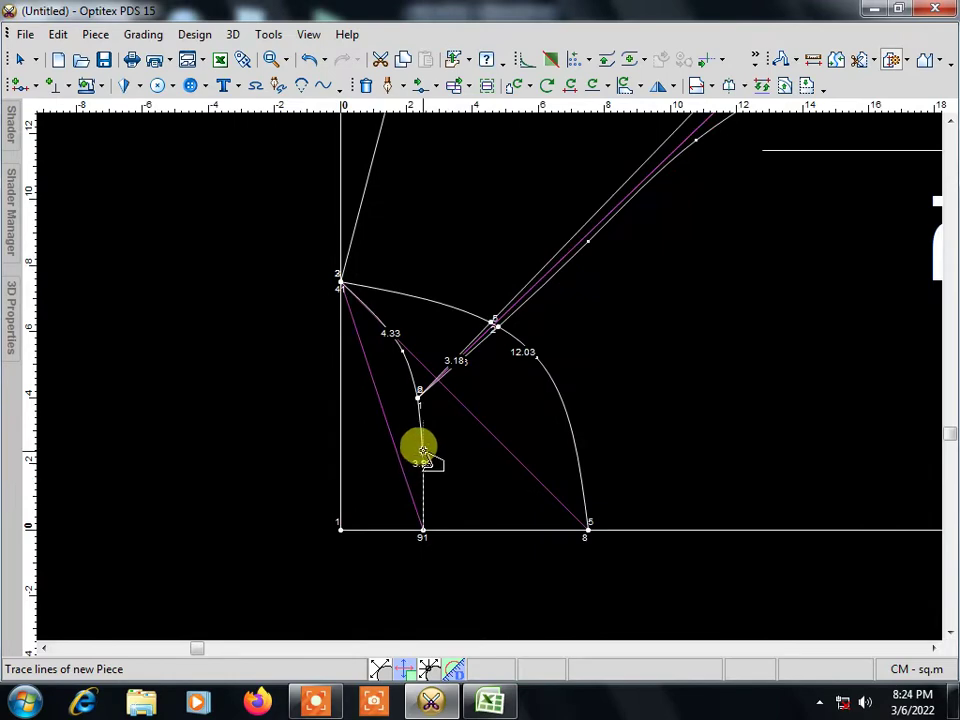
scroll(480, 368, down, 2)
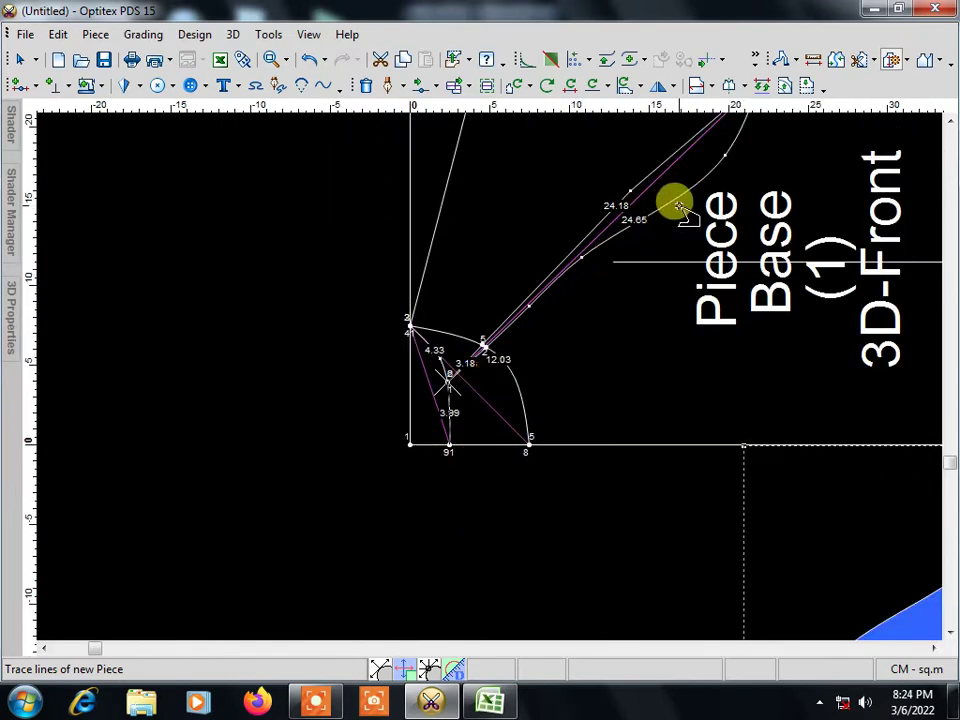
scroll(678, 200, down, 3)
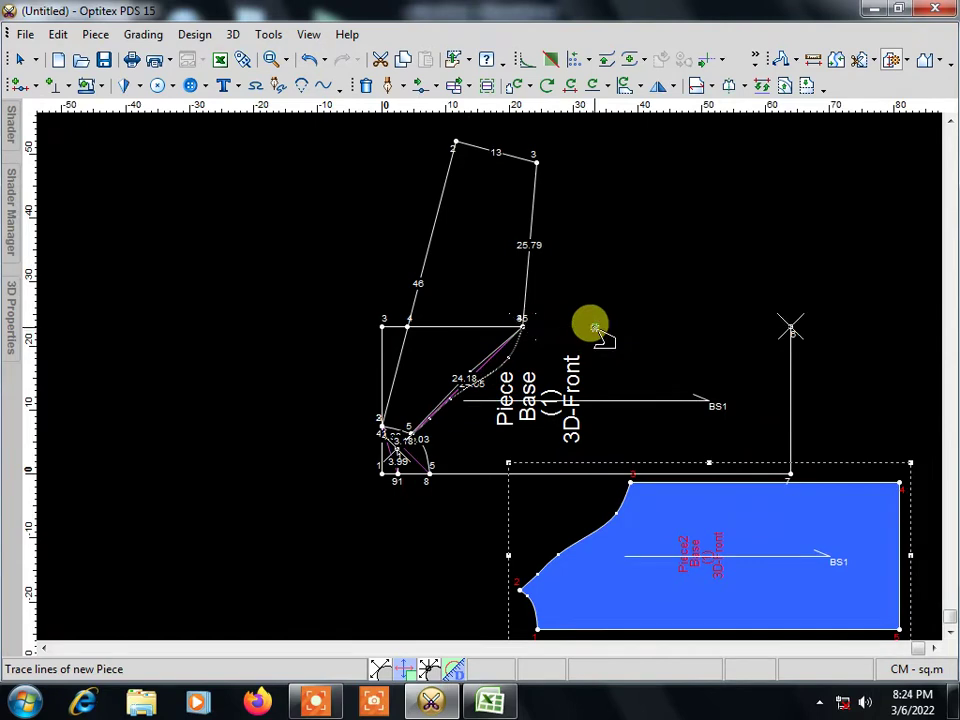
click(604, 471)
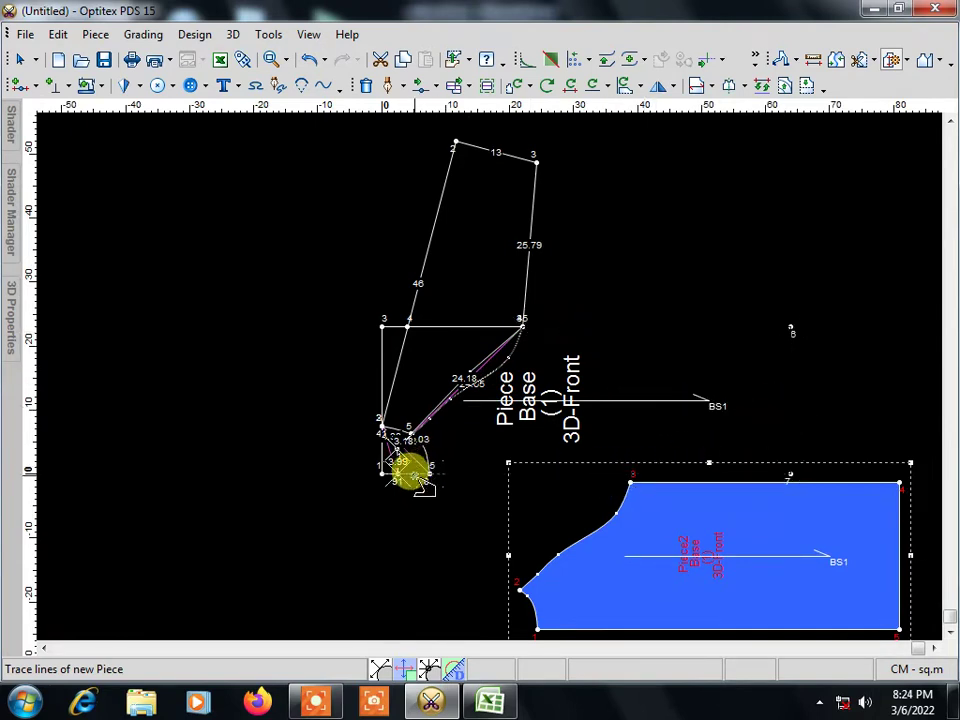
scroll(482, 375, up, 3)
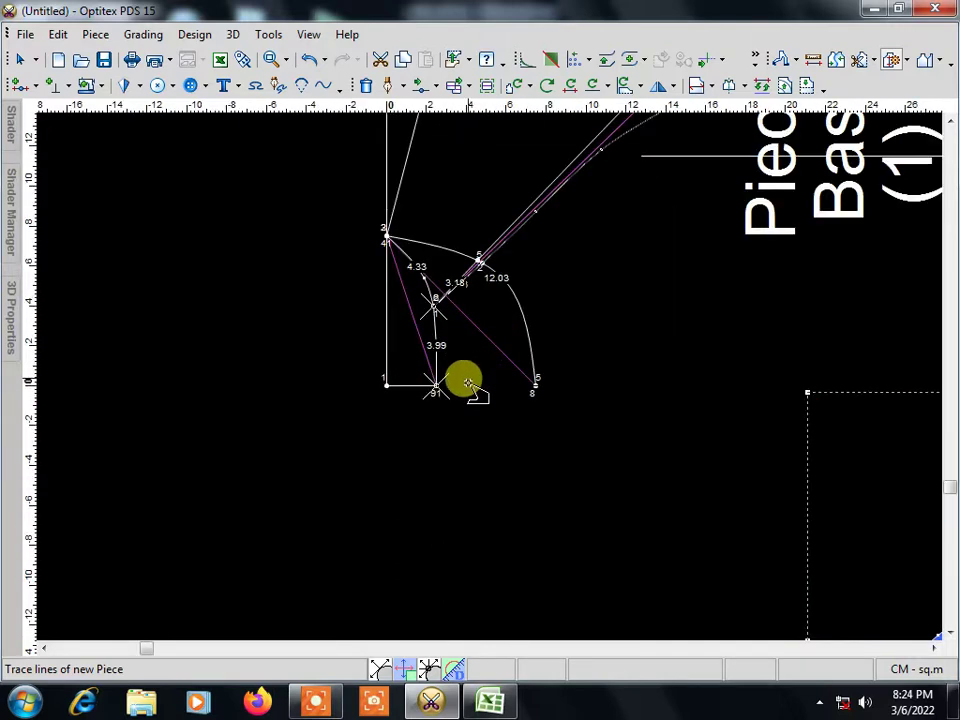
click(441, 362)
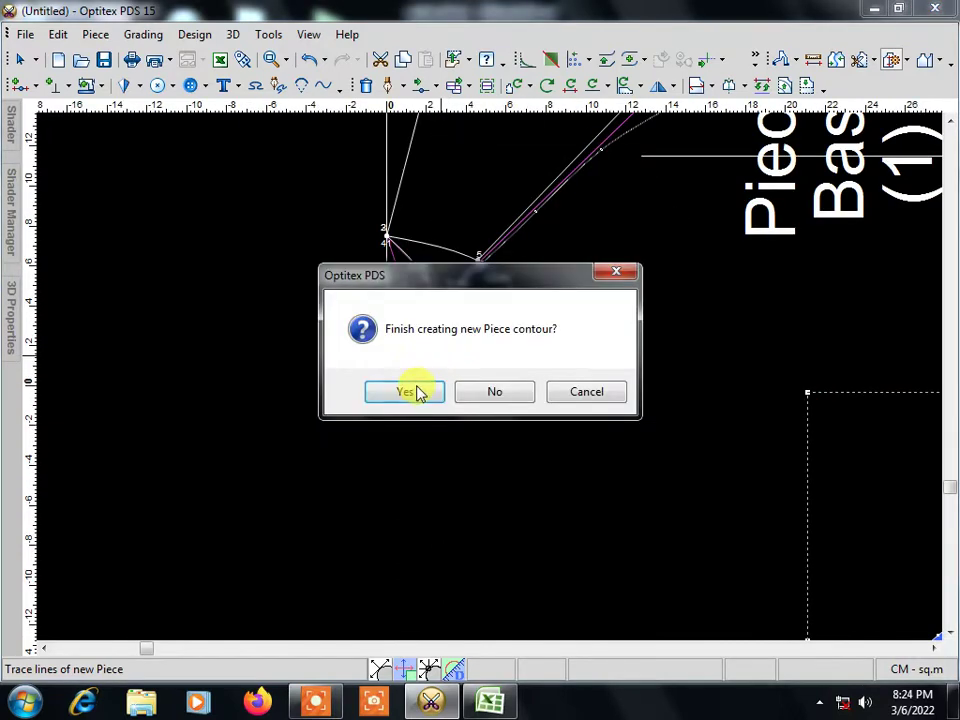
click(418, 393)
Step: Move the newly traced piece above and to the right of the base block
scroll(489, 375, down, 2)
scroll(350, 350, down, 2)
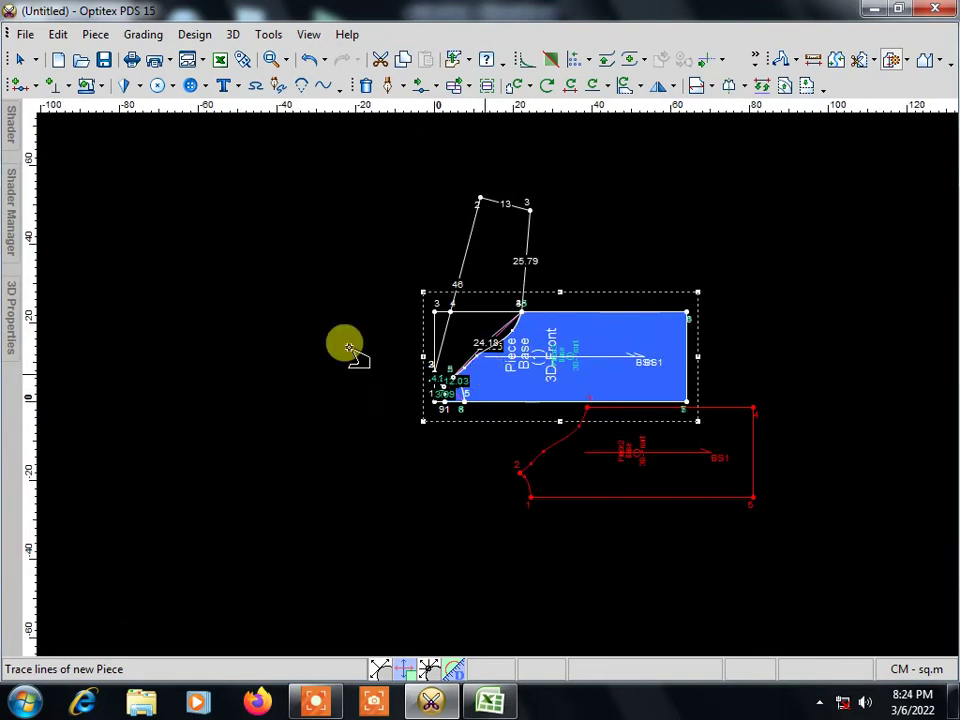
right_click(197, 284)
click(244, 298)
mouse_move(598, 392)
mouse_down()
mouse_move(790, 268)
mouse_move(821, 229)
mouse_up()
scroll(735, 255, up, 1)
scroll(500, 390, down, 2)
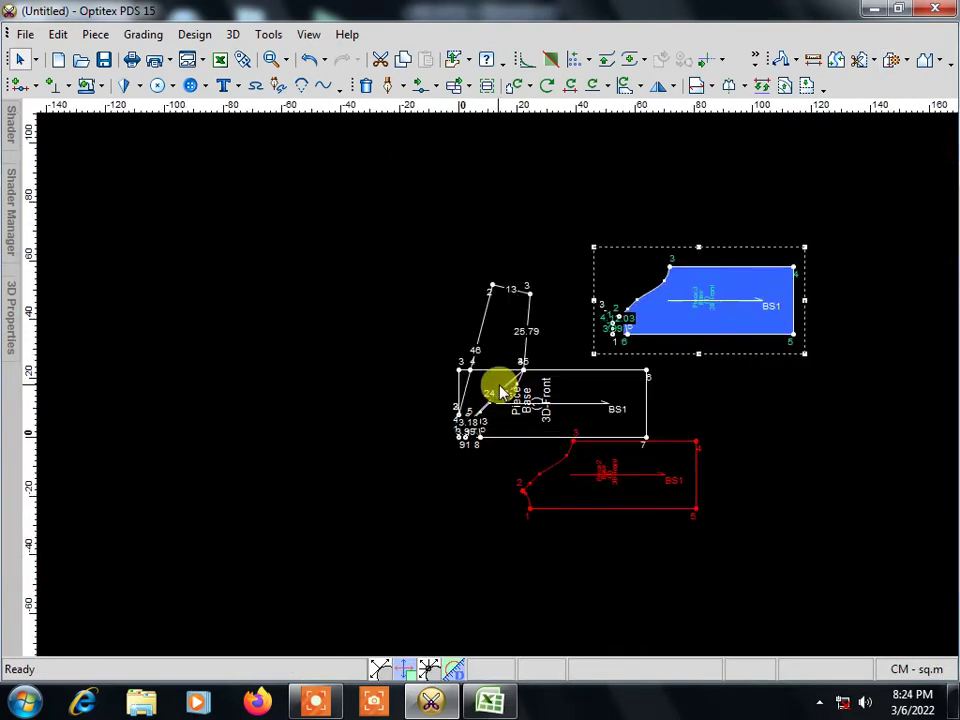
scroll(500, 390, up, 3)
scroll(490, 380, down, 3)
scroll(490, 380, up, 2)
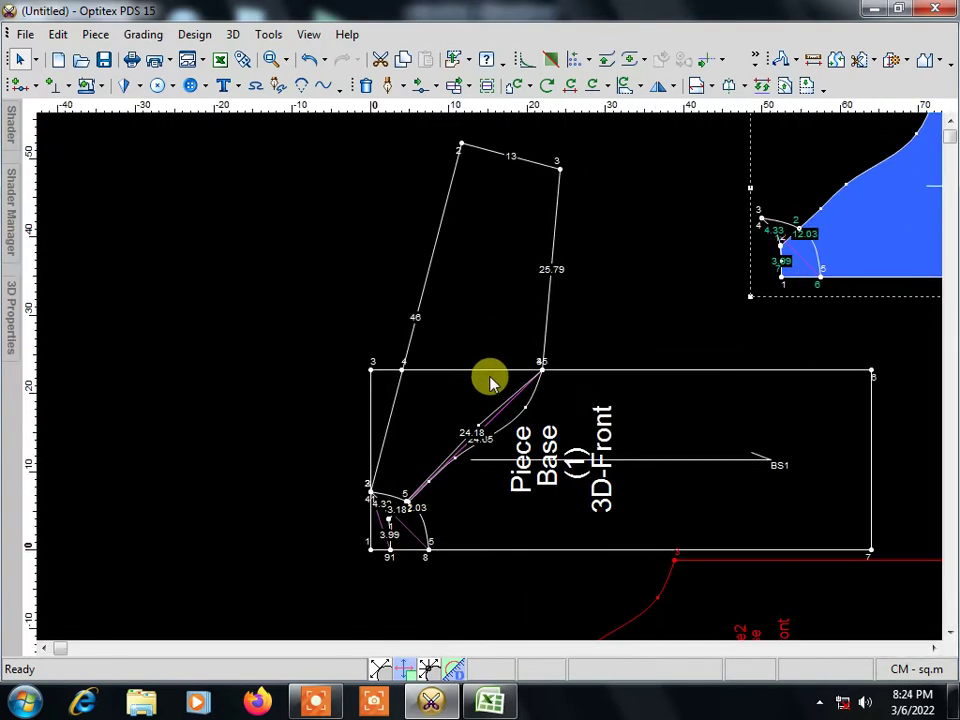
click(899, 72)
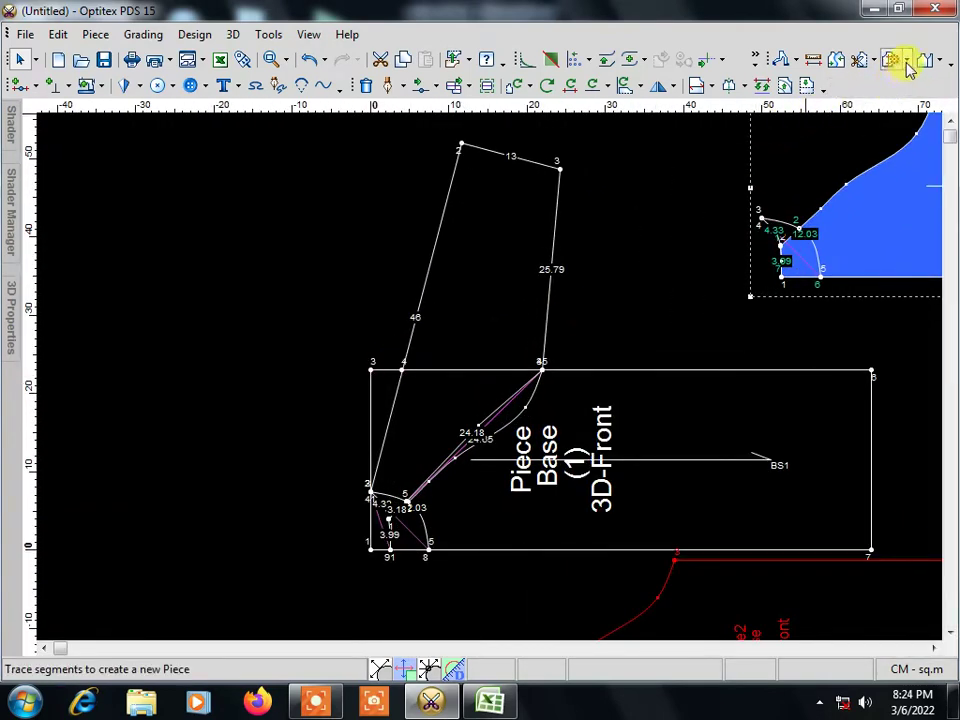
Step: Trace Piece4 along the upper sleeve contour, its 25.79 edge and the raglan curve
click(906, 62)
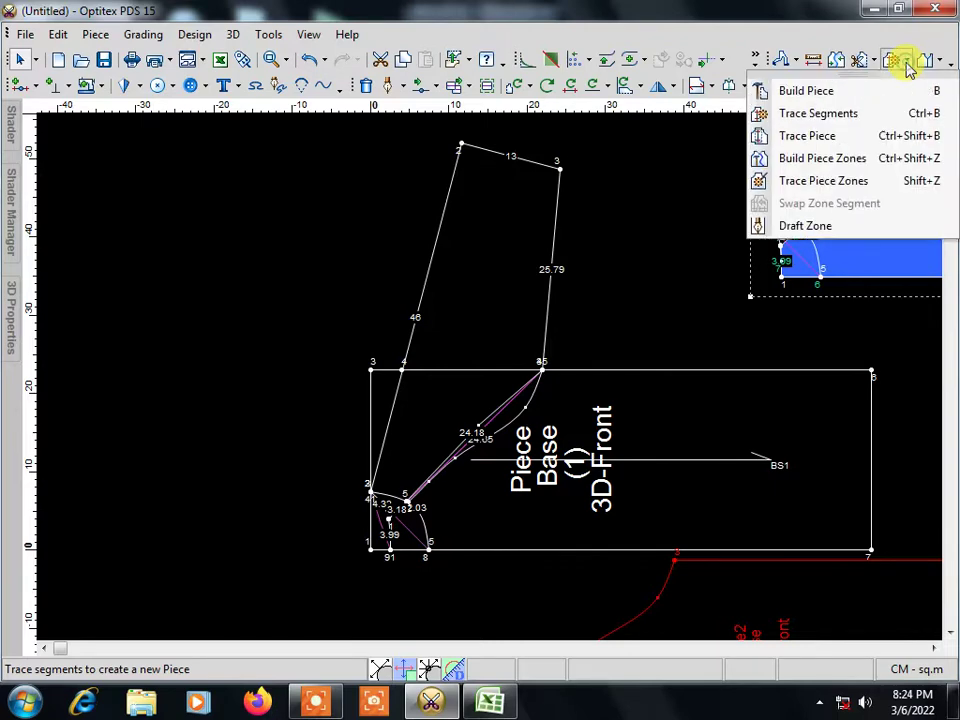
click(843, 119)
scroll(488, 375, up, 2)
scroll(484, 375, up, 2)
scroll(488, 377, up, 2)
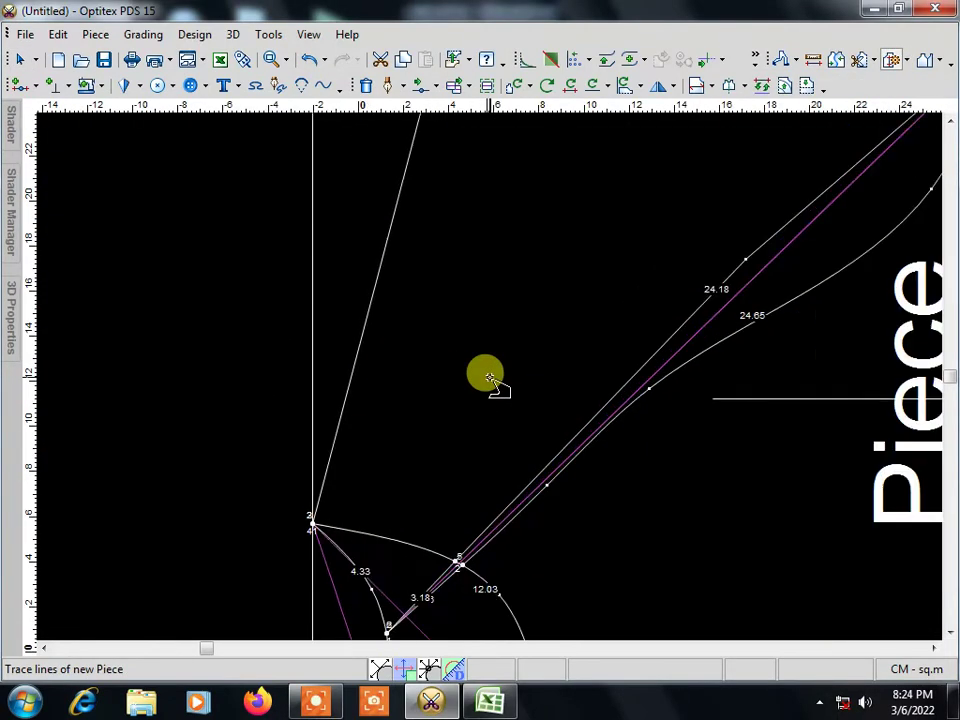
scroll(488, 376, down, 1)
scroll(492, 374, up, 2)
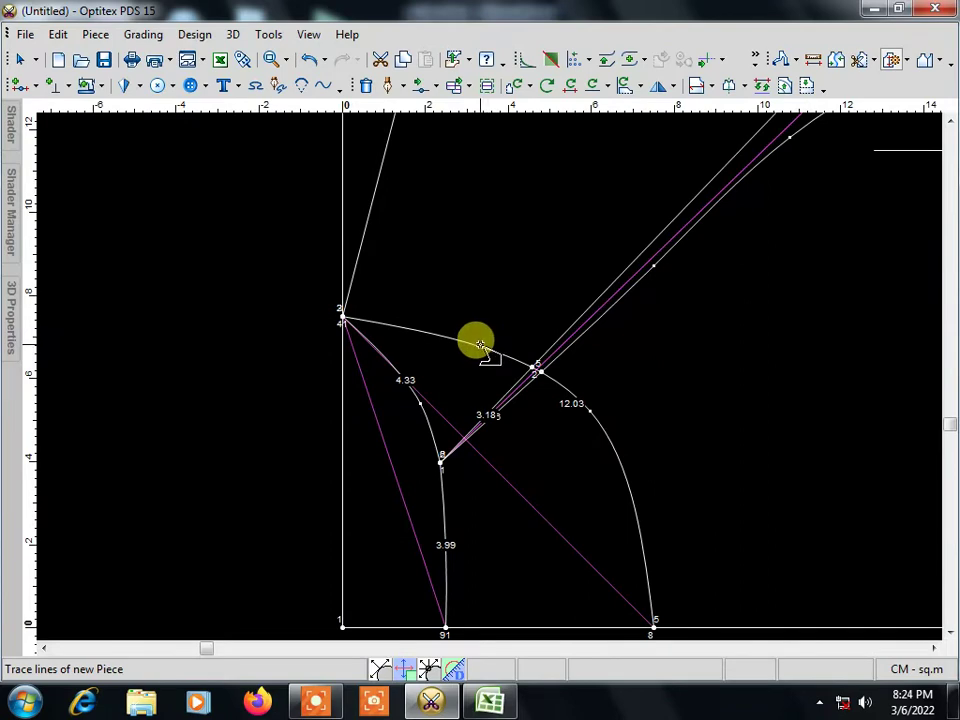
scroll(480, 345, up, 2)
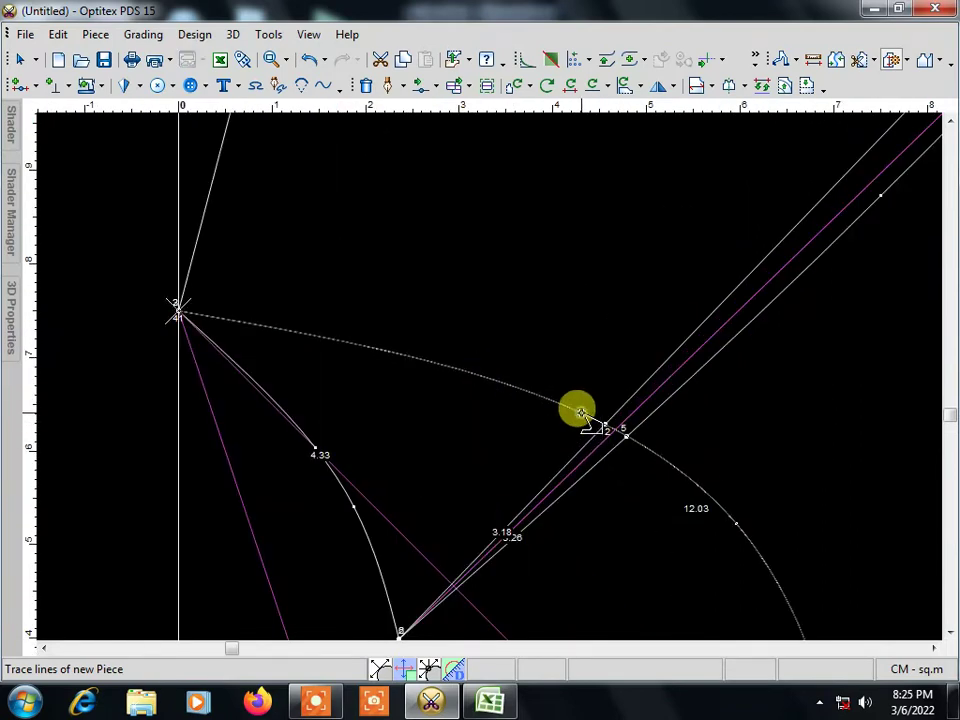
scroll(486, 373, down, 5)
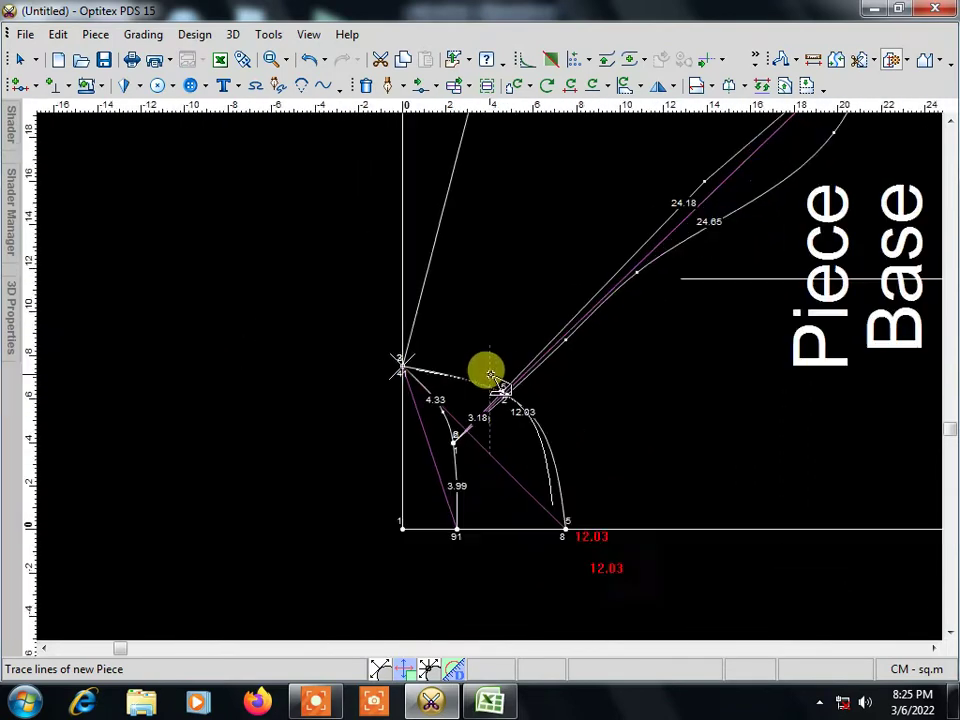
scroll(483, 340, down, 1)
scroll(480, 331, down, 2)
scroll(487, 360, down, 2)
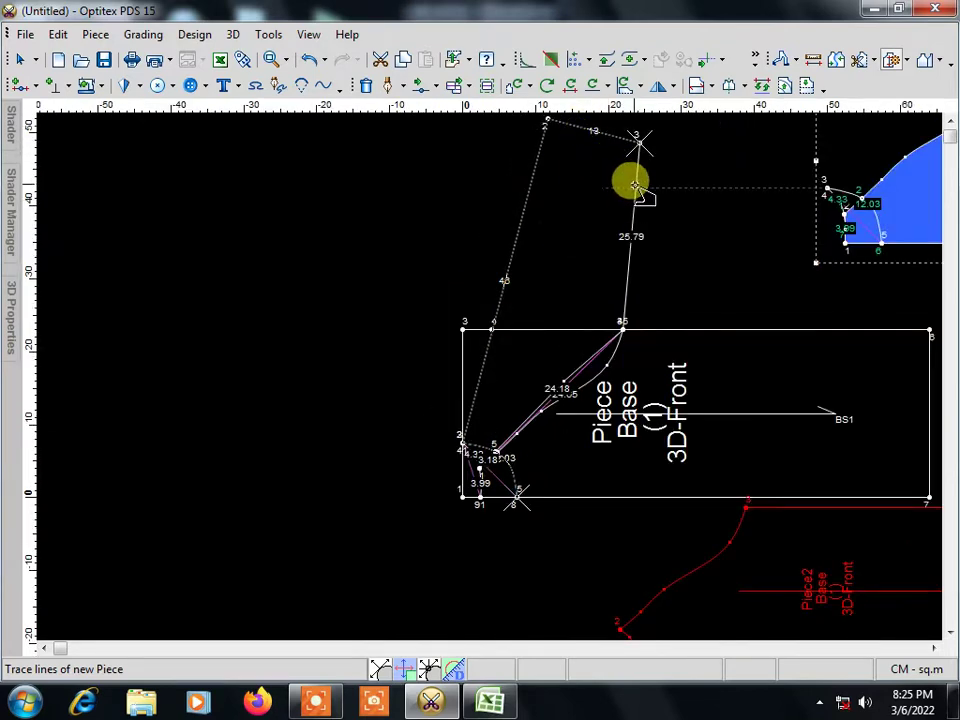
scroll(583, 420, up, 2)
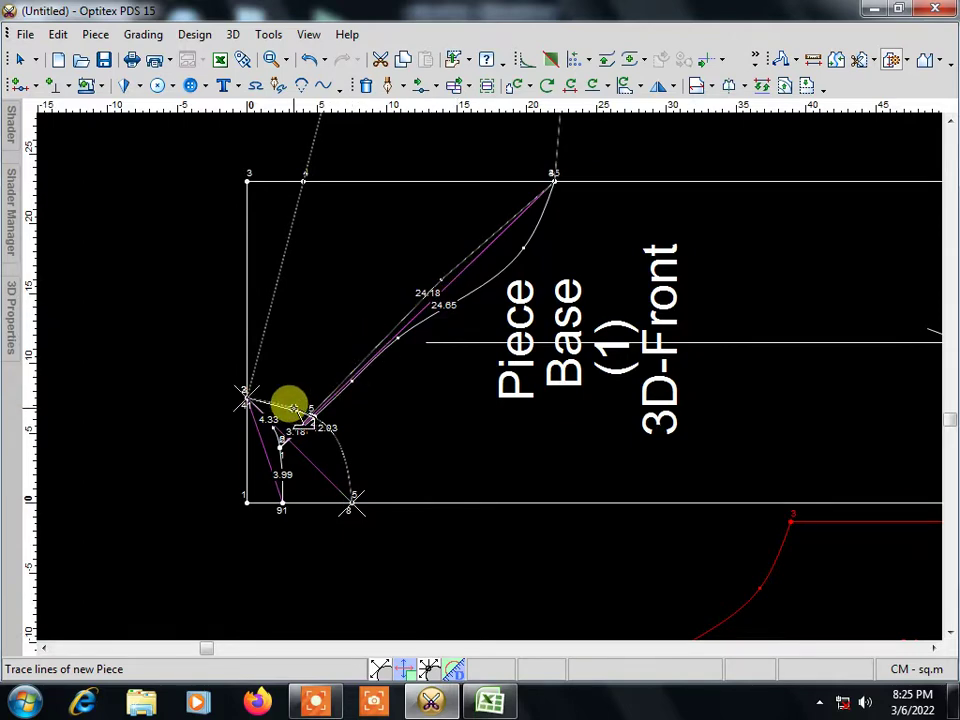
click(290, 405)
click(405, 390)
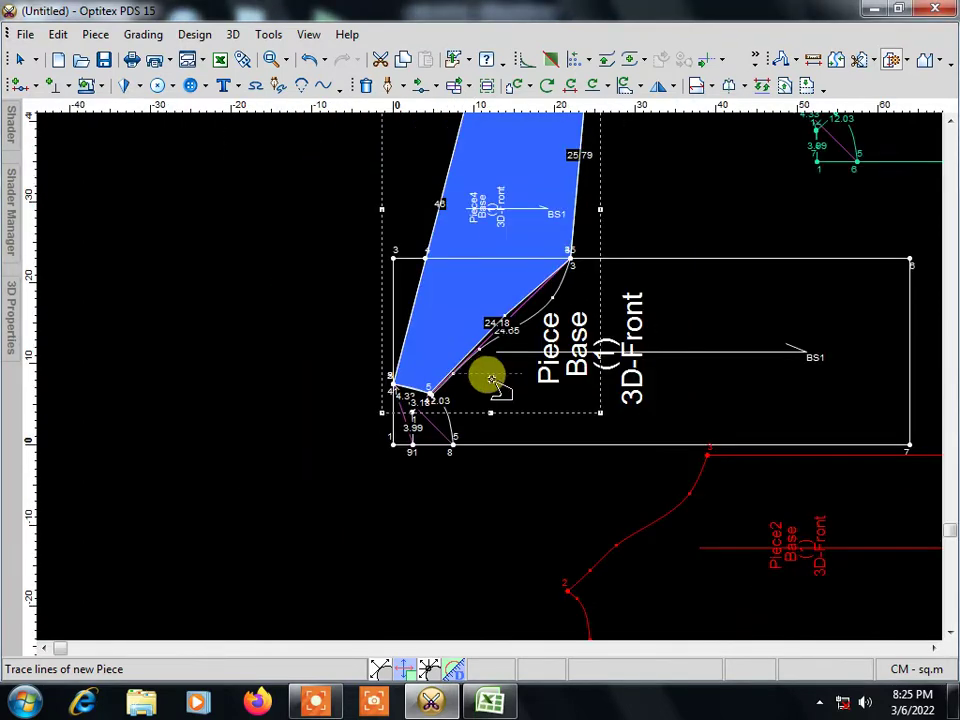
scroll(492, 380, up, 1)
scroll(492, 380, up, 1)
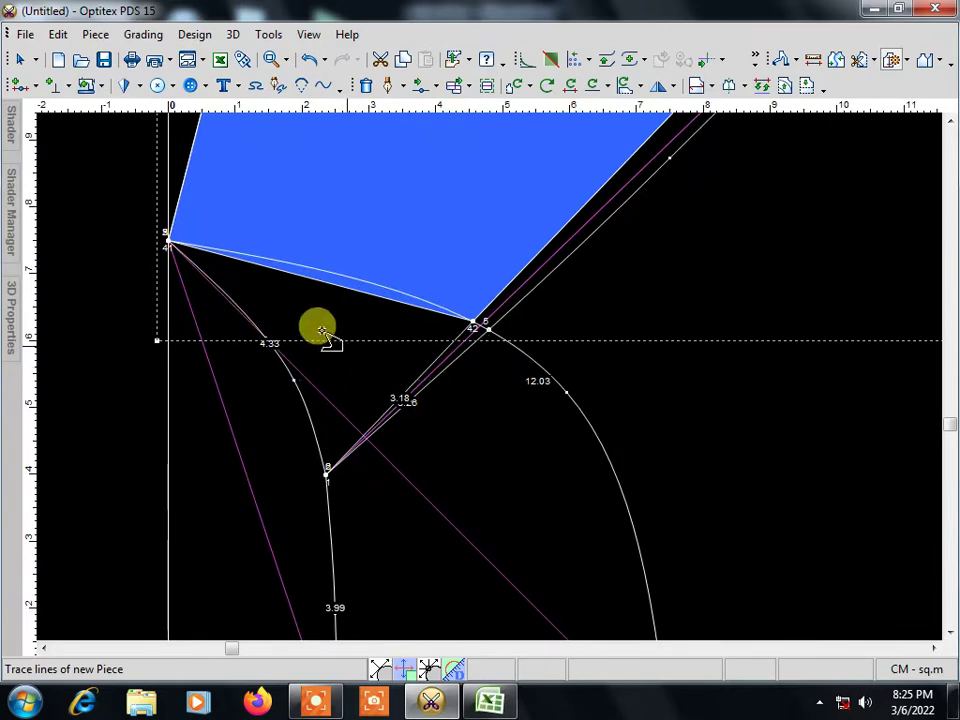
scroll(296, 283, up, 1)
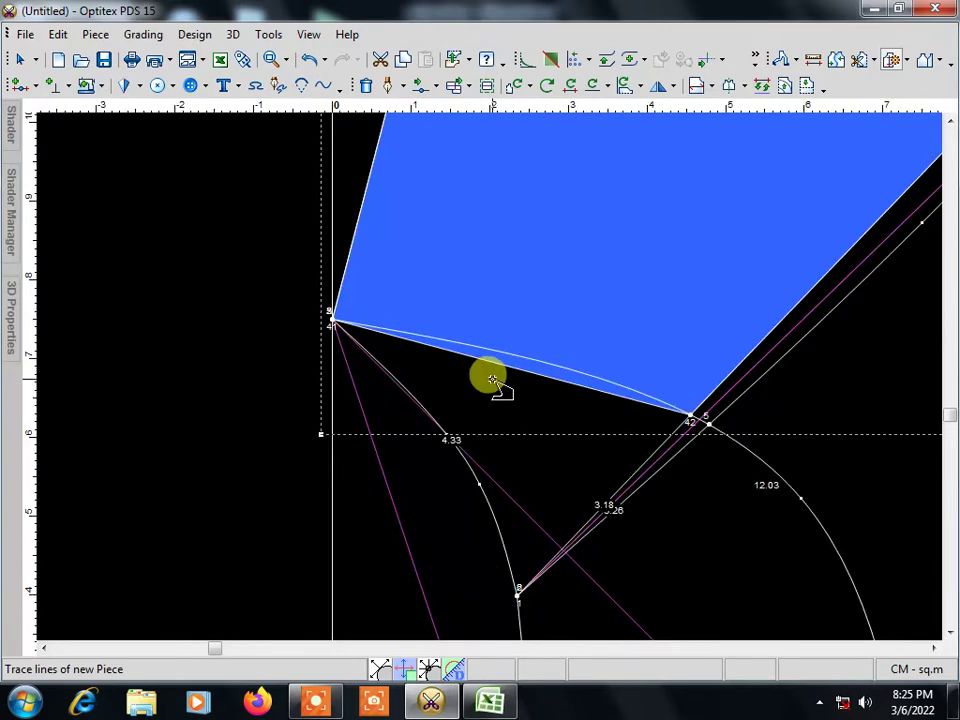
Step: Reposition two points on the sleeve piece's lower raglan curve with Move Point
click(420, 87)
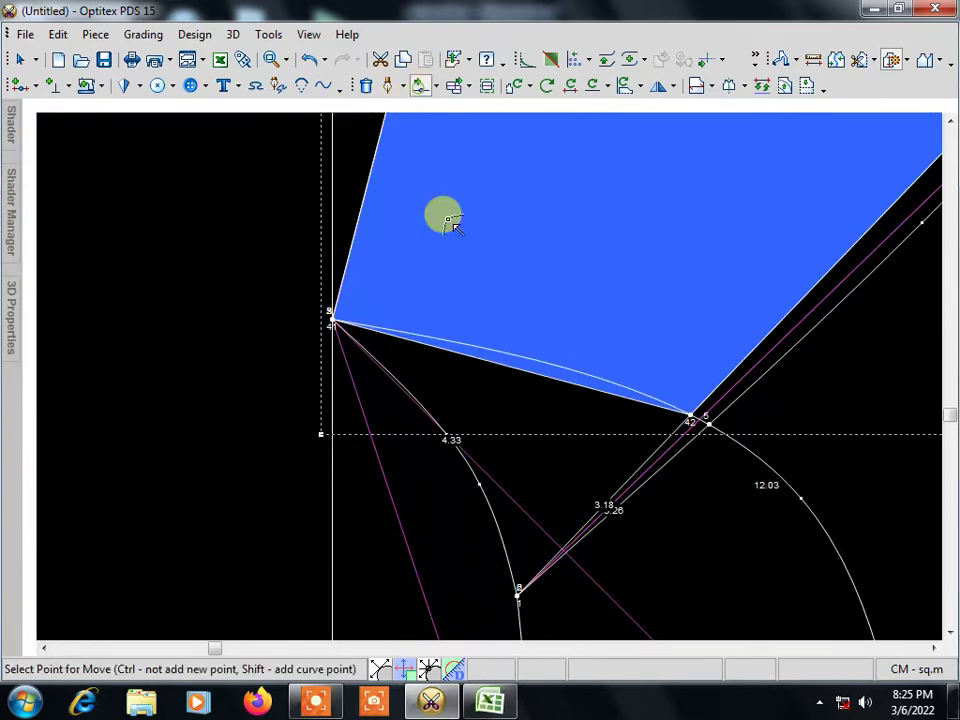
click(523, 374)
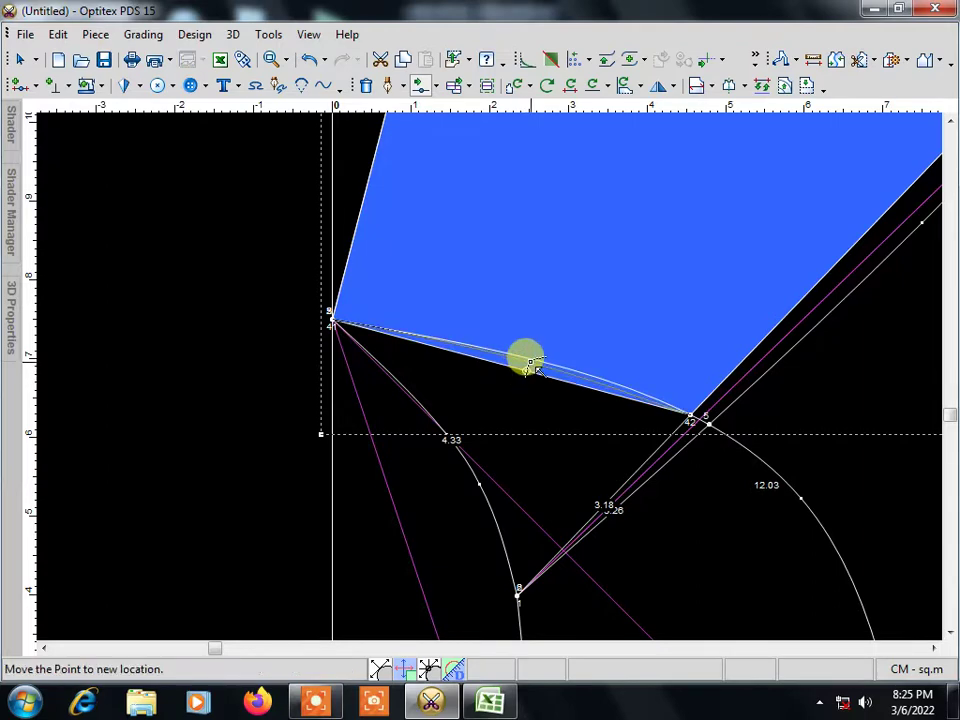
click(529, 363)
click(712, 407)
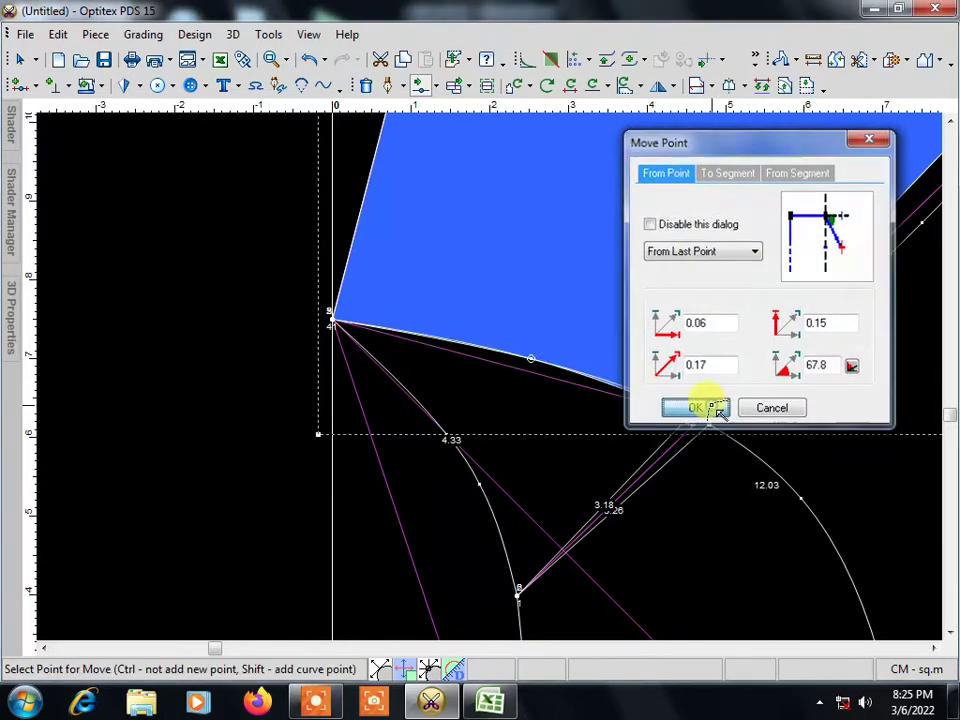
scroll(600, 390, up, 1)
scroll(440, 372, up, 1)
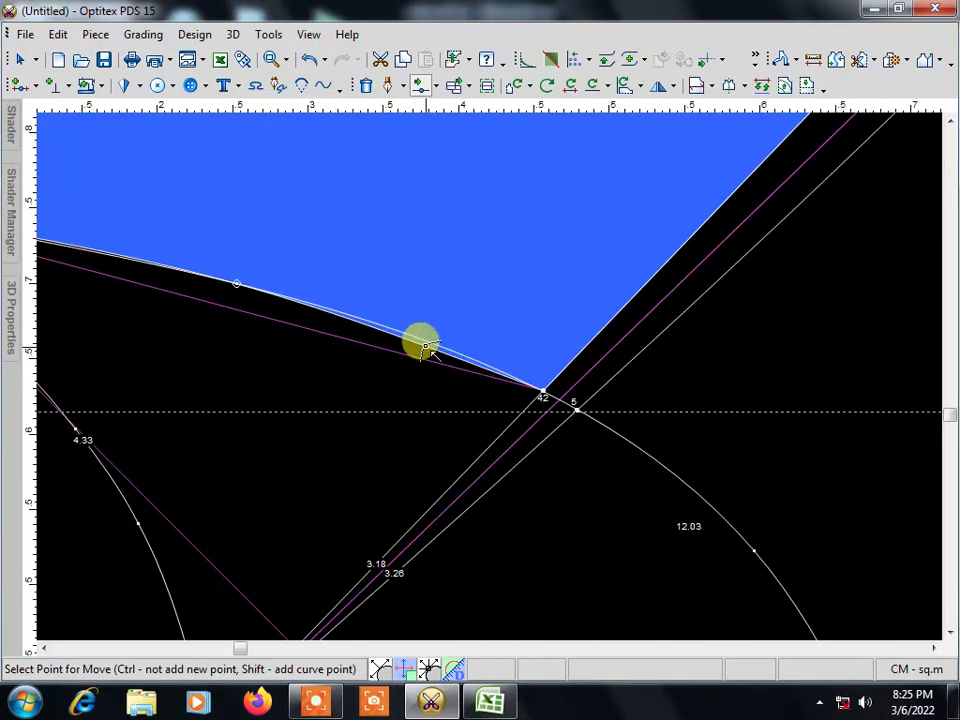
click(425, 345)
click(428, 342)
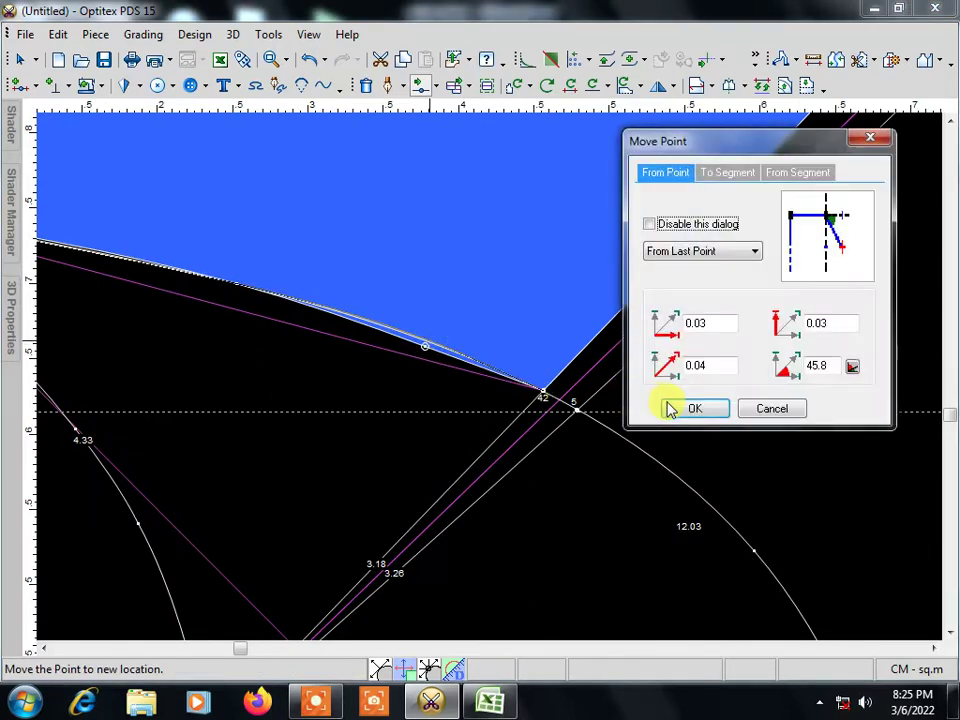
click(670, 410)
Step: Move the sleeve piece to the upper left, clear of the base block
scroll(493, 364, down, 2)
scroll(484, 373, down, 2)
scroll(488, 378, down, 2)
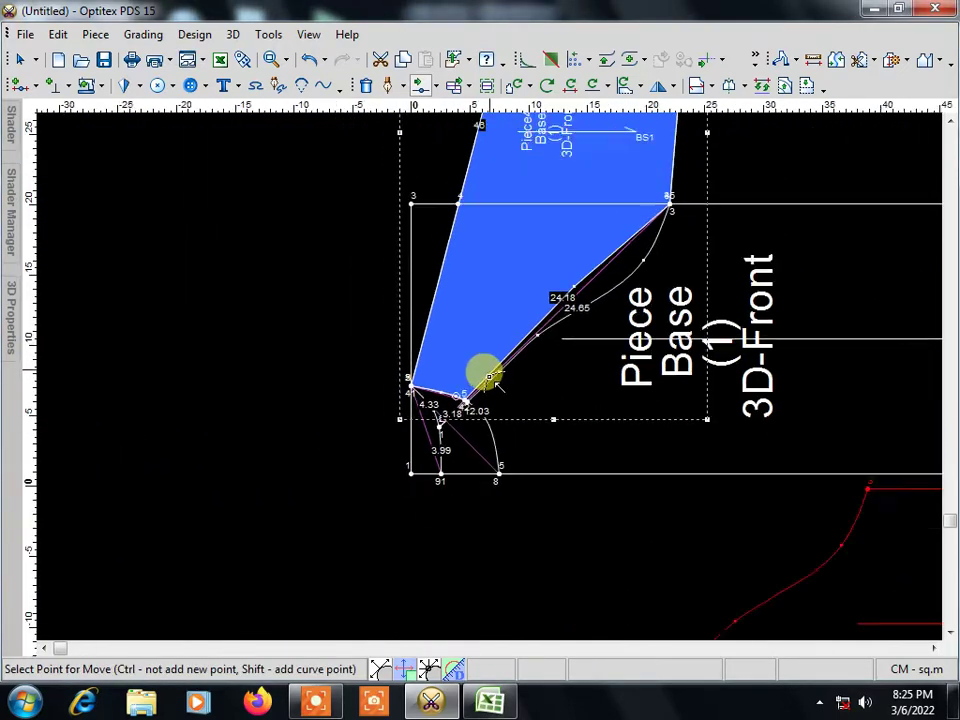
scroll(488, 377, down, 2)
scroll(489, 375, down, 1)
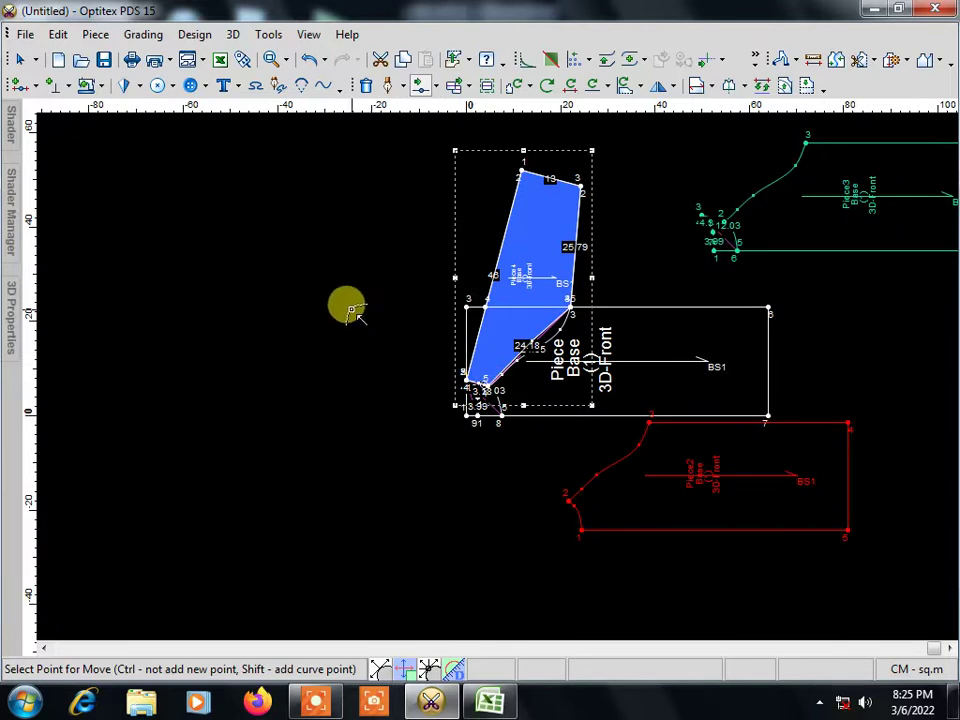
right_click(352, 311)
click(386, 320)
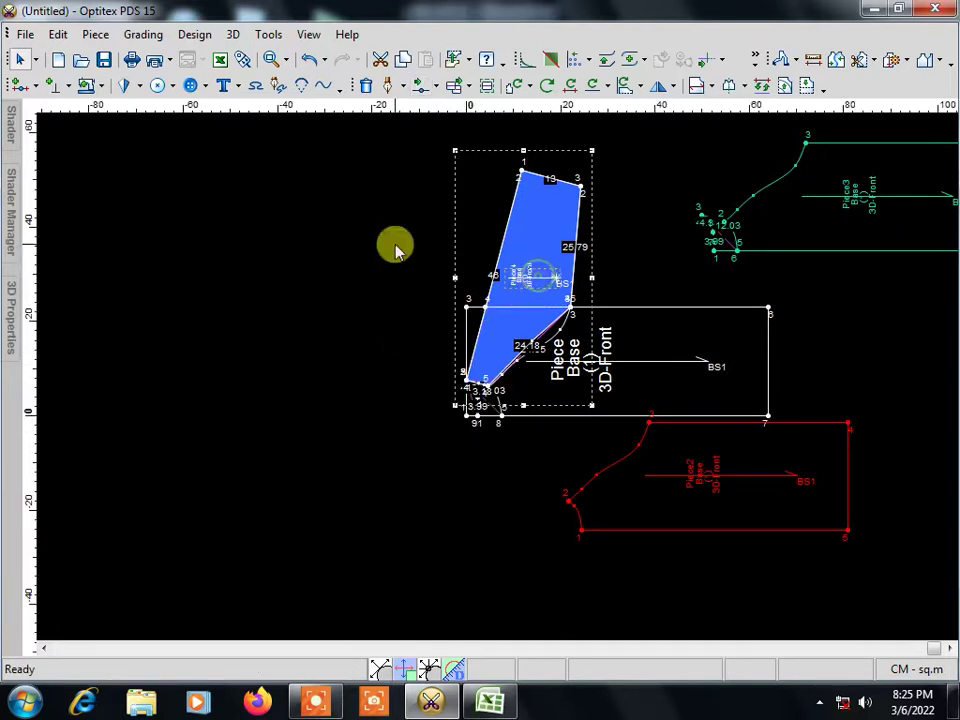
drag(536, 249, 260, 222)
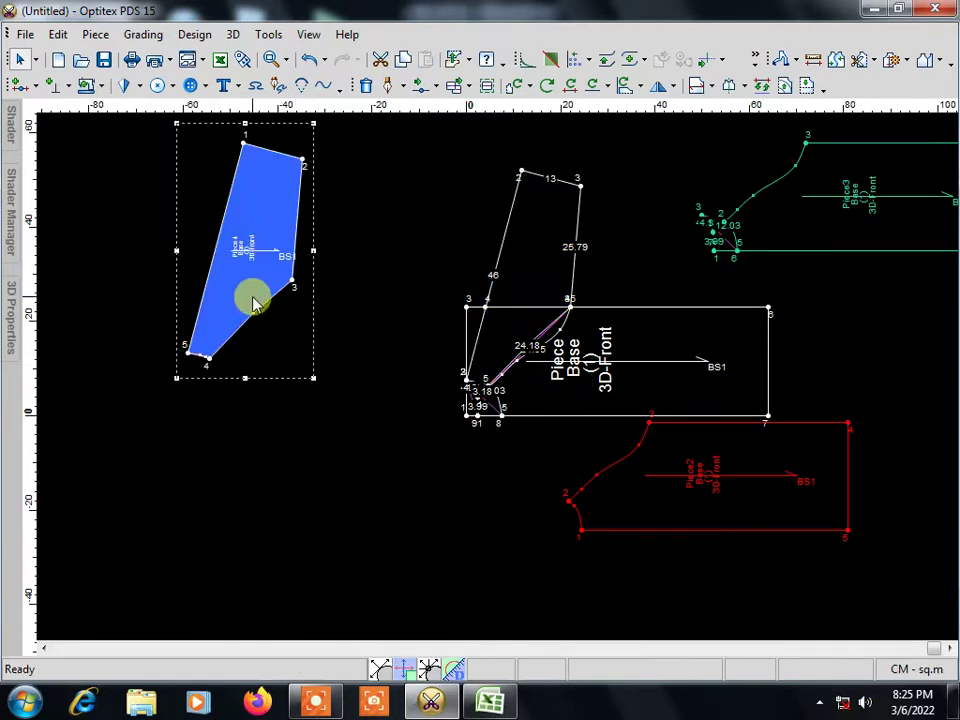
Step: Start Trace Segments and trace the base block's top edge and right-hand edge
click(905, 62)
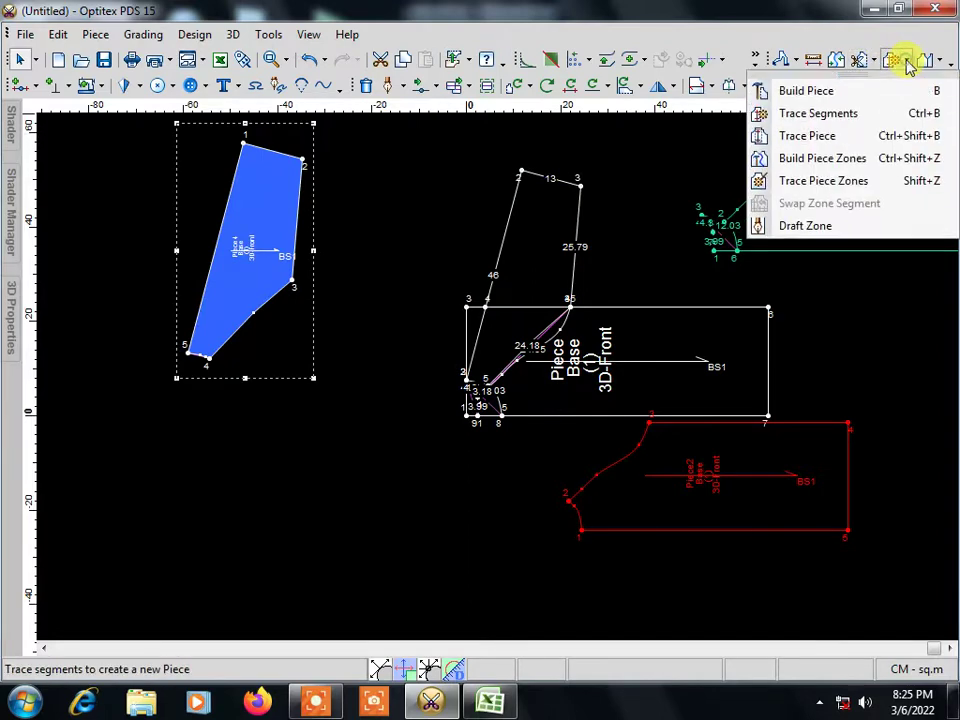
click(845, 113)
scroll(561, 281, up, 3)
scroll(484, 371, down, 2)
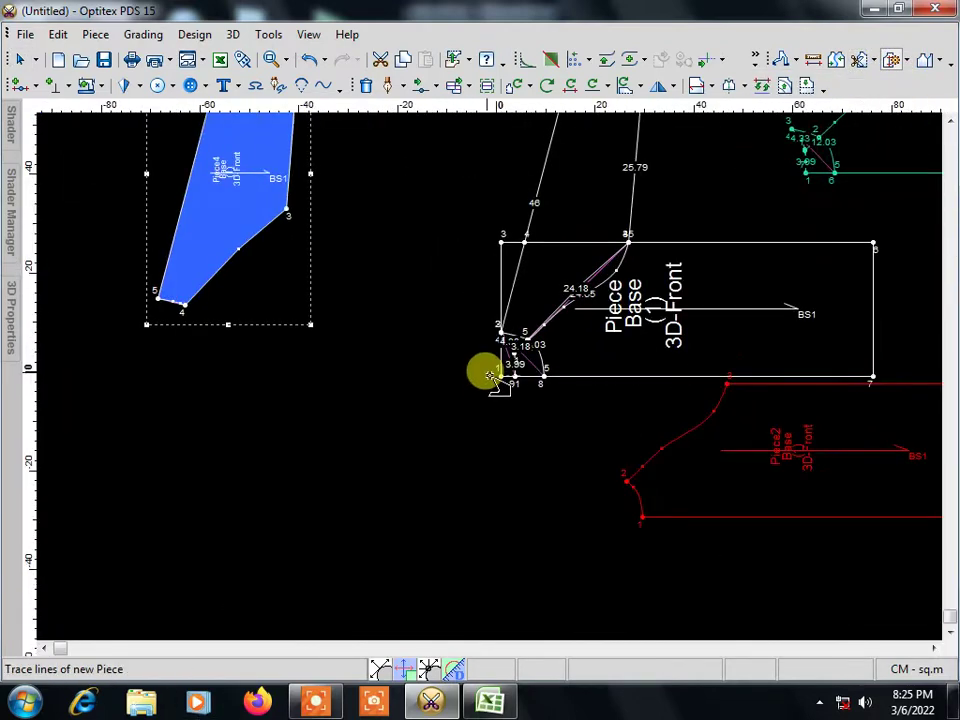
scroll(489, 376, up, 2)
scroll(489, 376, up, 3)
scroll(484, 375, up, 1)
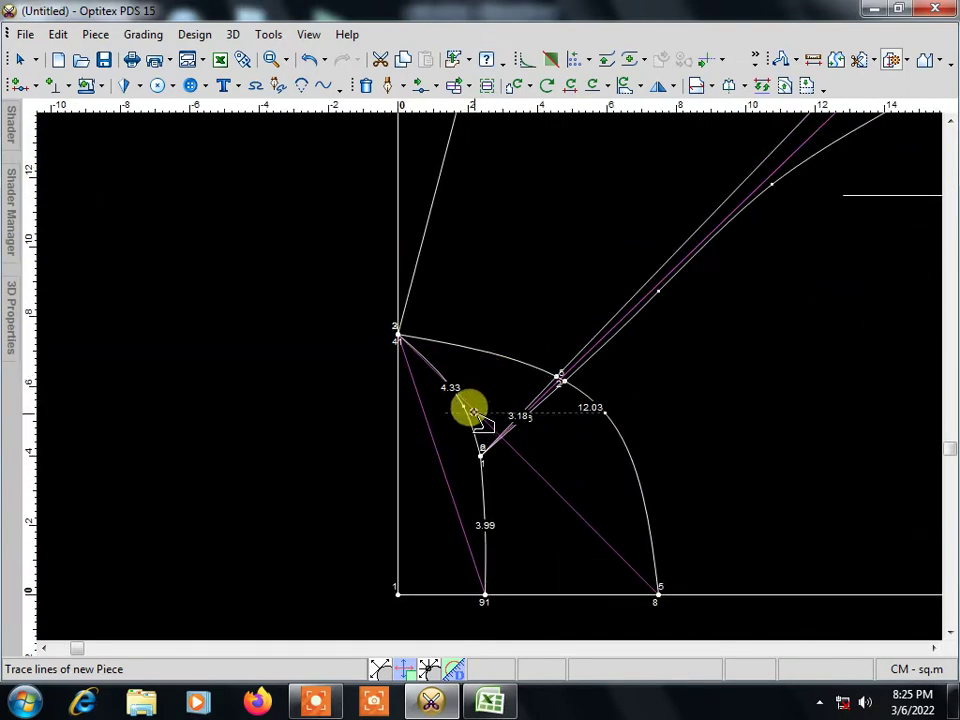
scroll(476, 395, down, 1)
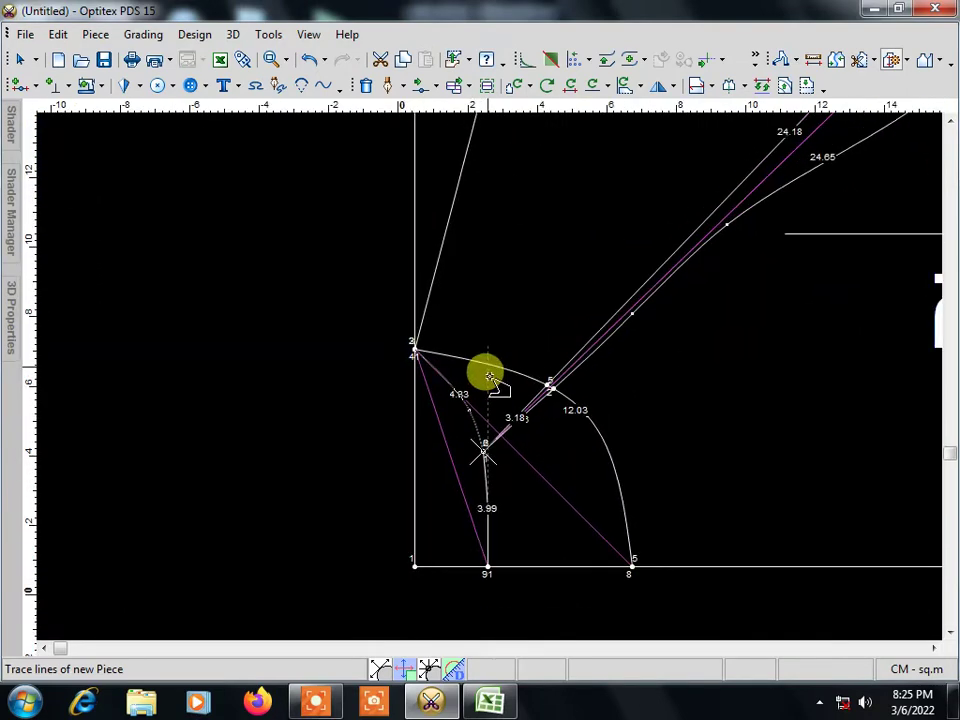
scroll(490, 372, down, 3)
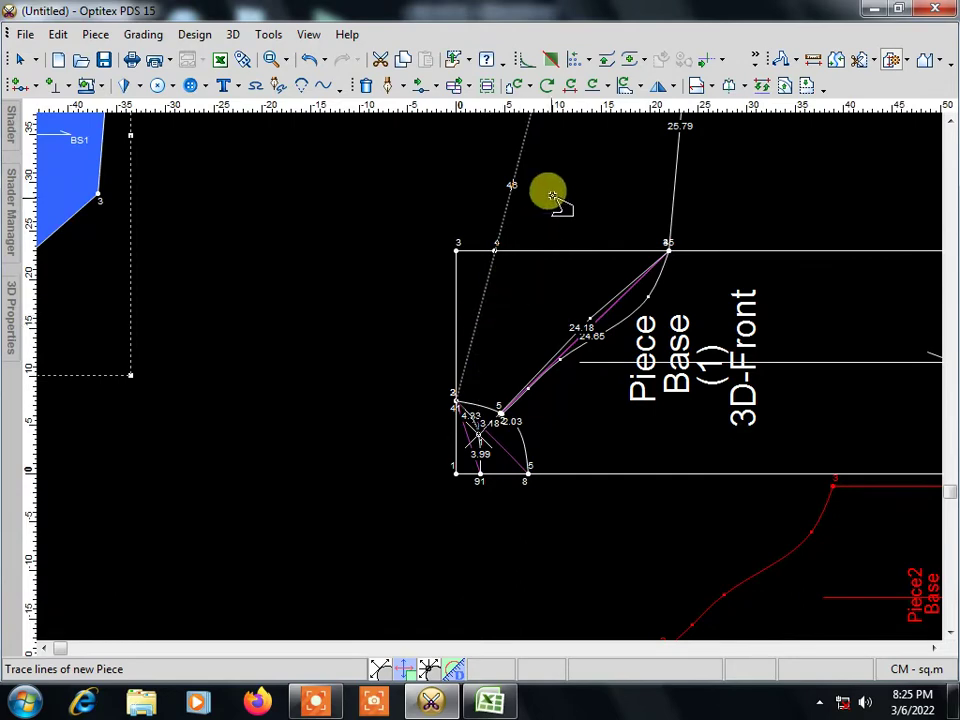
scroll(501, 360, down, 2)
click(519, 255)
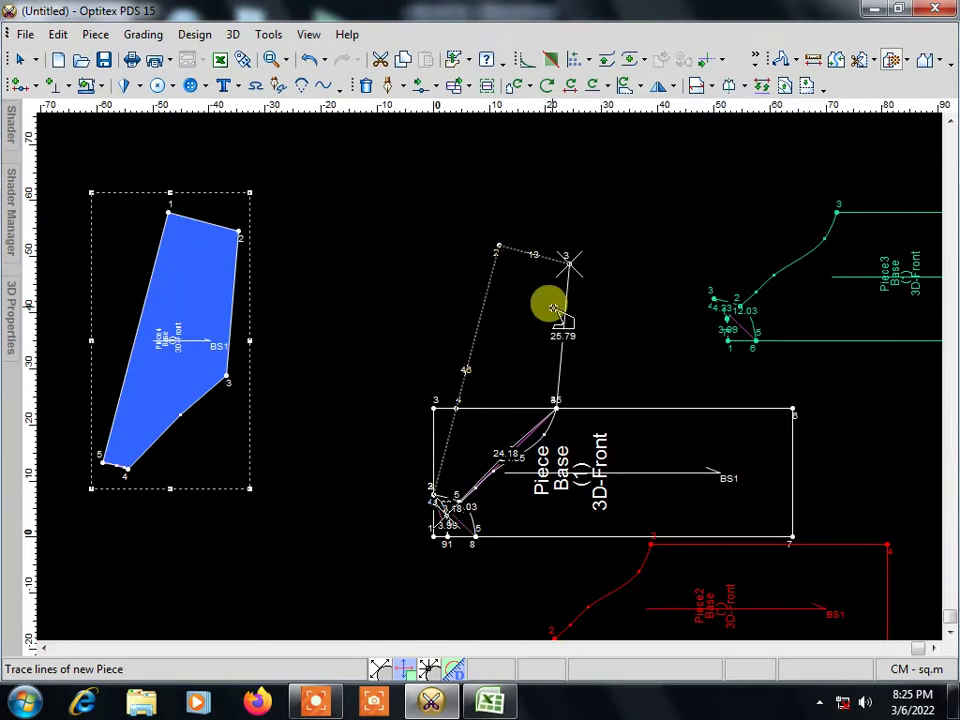
click(563, 313)
Step: Close the traced outline at its start and confirm to create Piece5
scroll(486, 375, up, 2)
scroll(460, 374, up, 2)
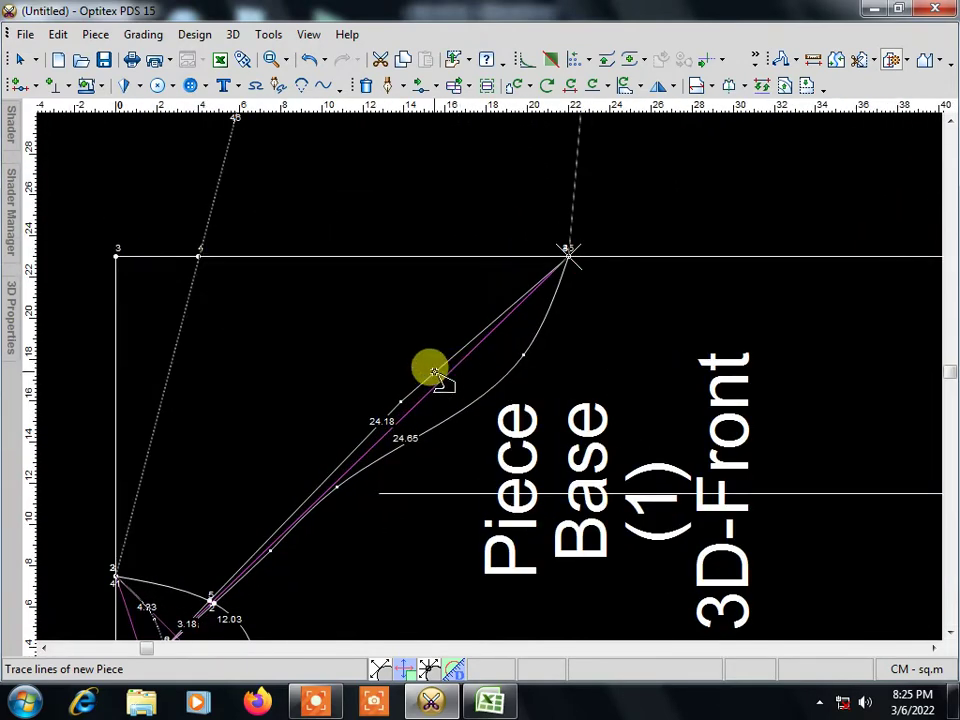
scroll(440, 390, up, 1)
scroll(455, 430, down, 1)
scroll(470, 400, down, 3)
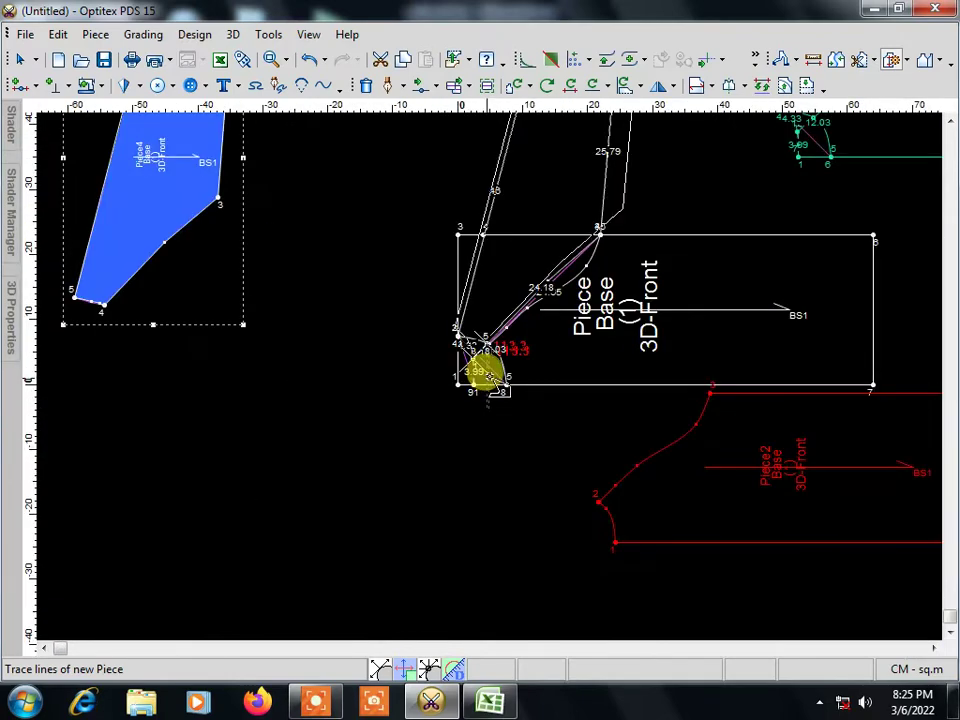
scroll(485, 372, up, 4)
scroll(462, 315, down, 2)
scroll(484, 368, up, 2)
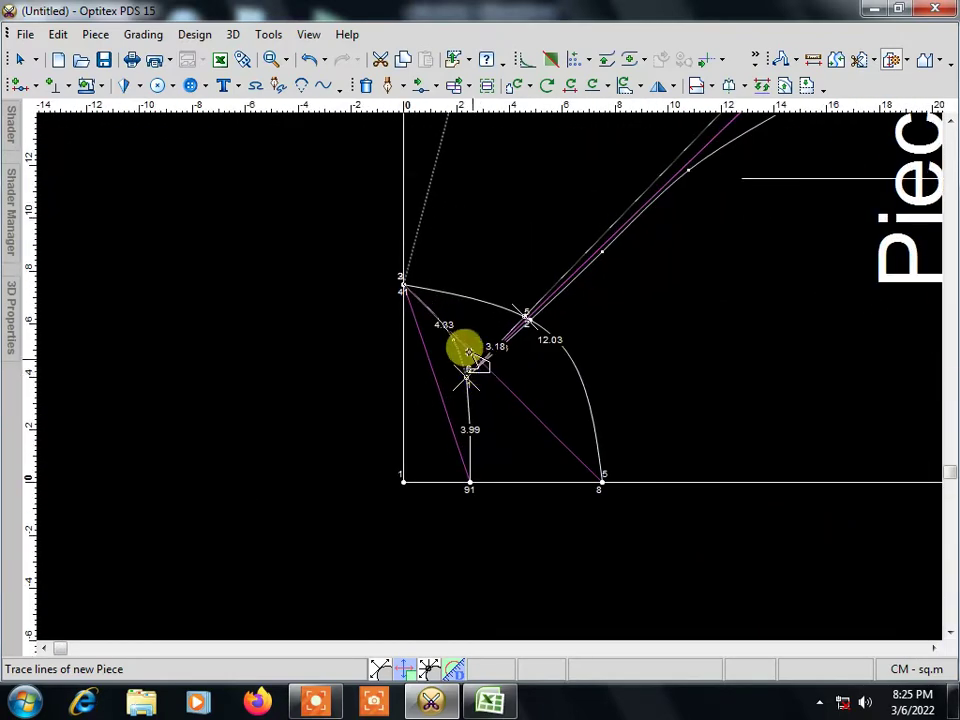
click(456, 342)
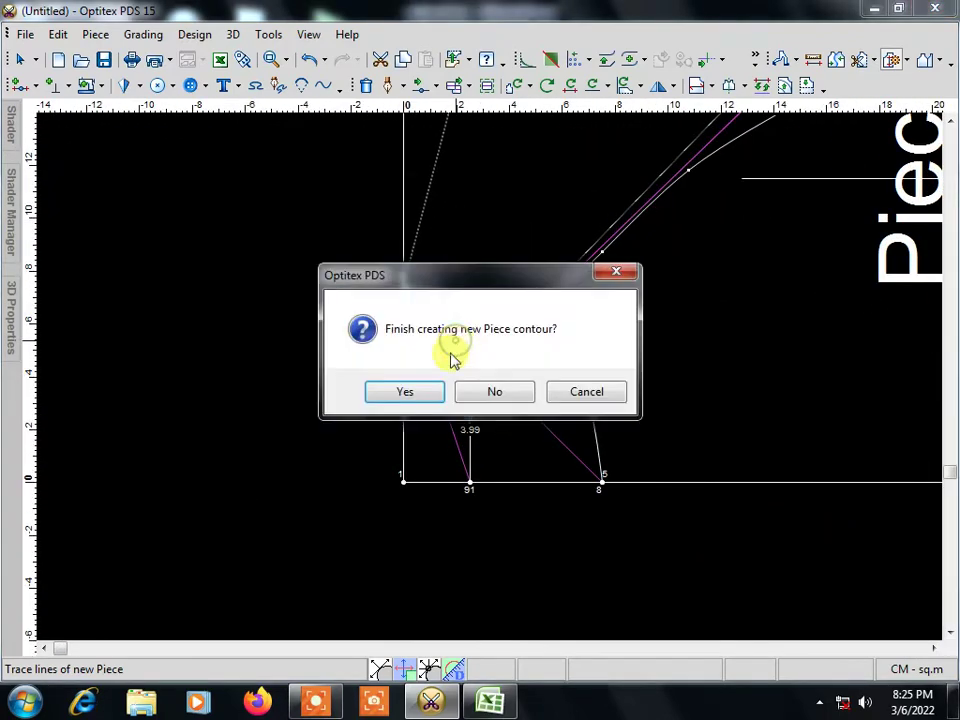
click(426, 393)
scroll(510, 370, down, 2)
scroll(495, 360, down, 2)
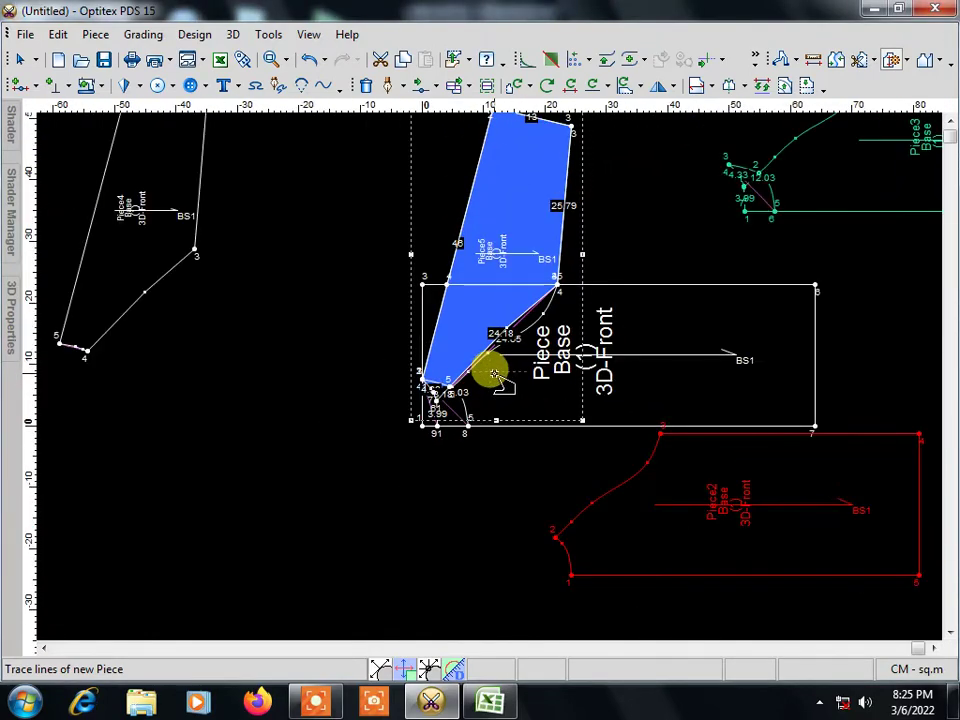
scroll(470, 370, up, 2)
scroll(454, 403, up, 2)
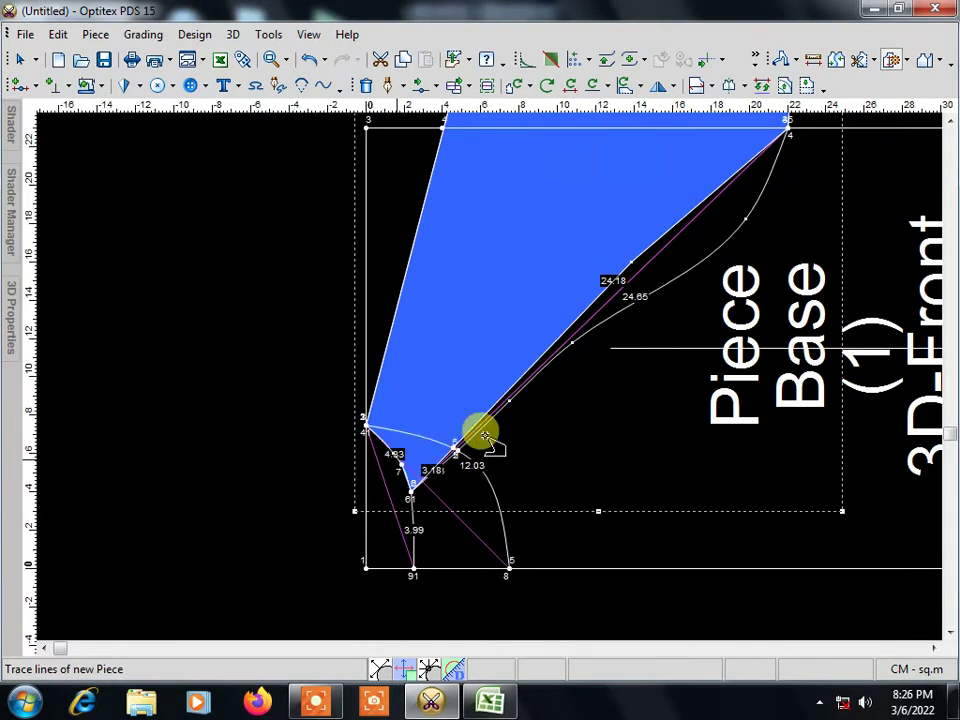
scroll(490, 400, down, 3)
scroll(500, 370, down, 1)
scroll(491, 369, down, 2)
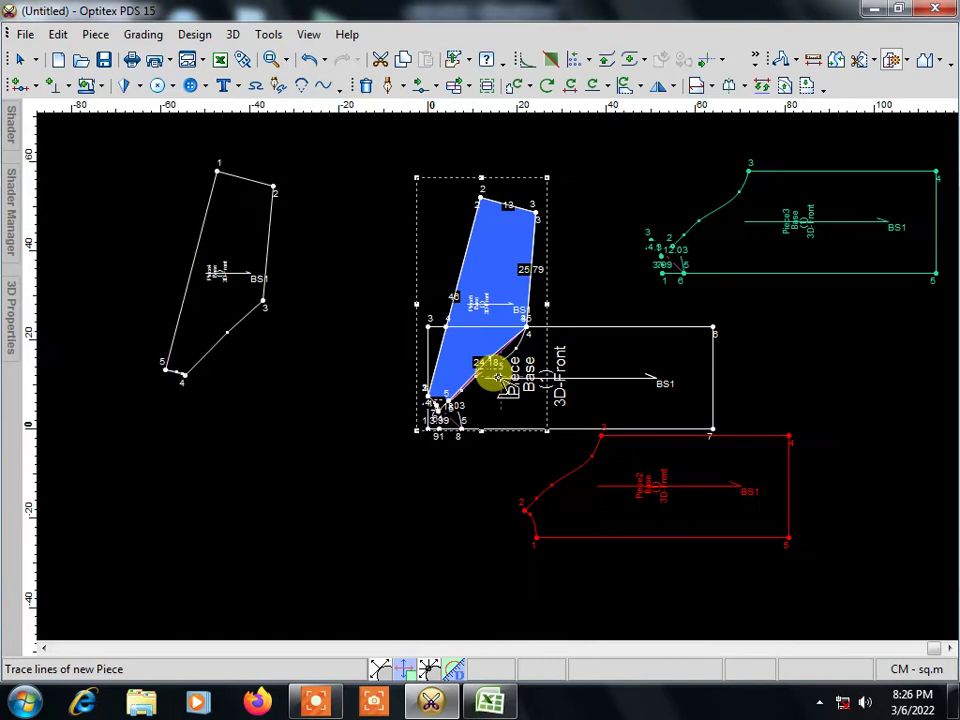
right_click(620, 272)
Step: Move Piece4 and Piece5 side by side to the left of the base block
click(666, 285)
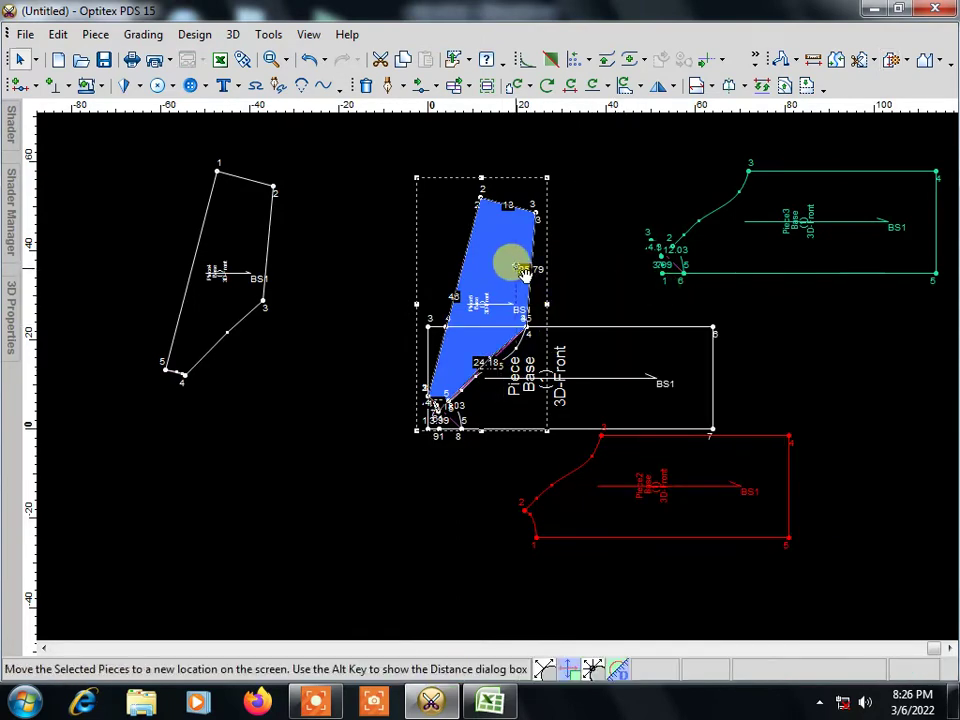
drag(514, 264, 146, 206)
scroll(489, 379, up, 2)
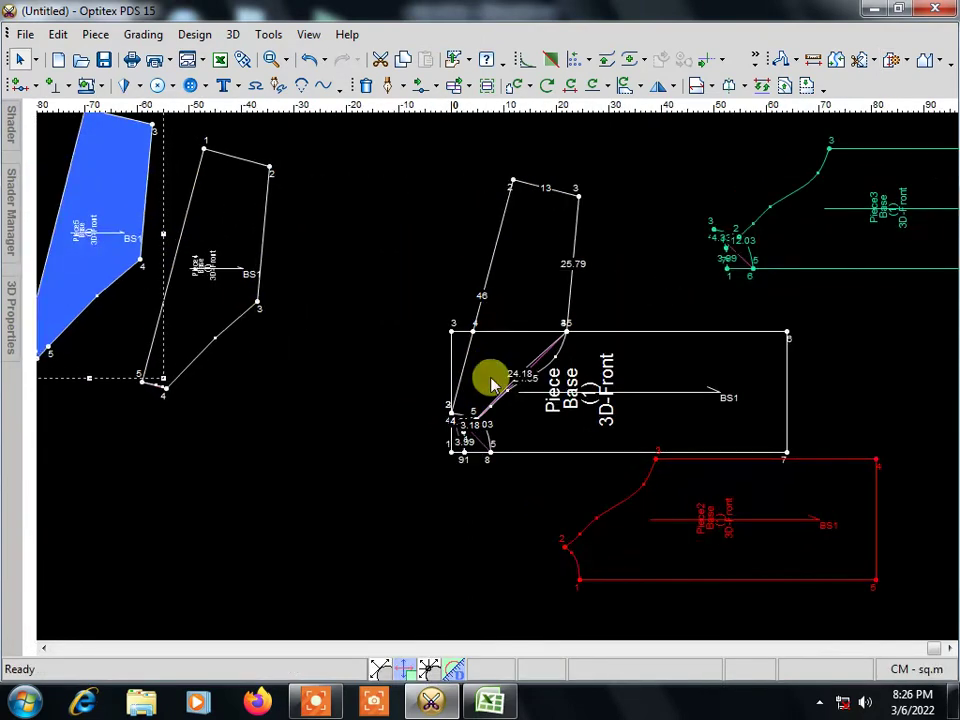
scroll(500, 385, down, 1)
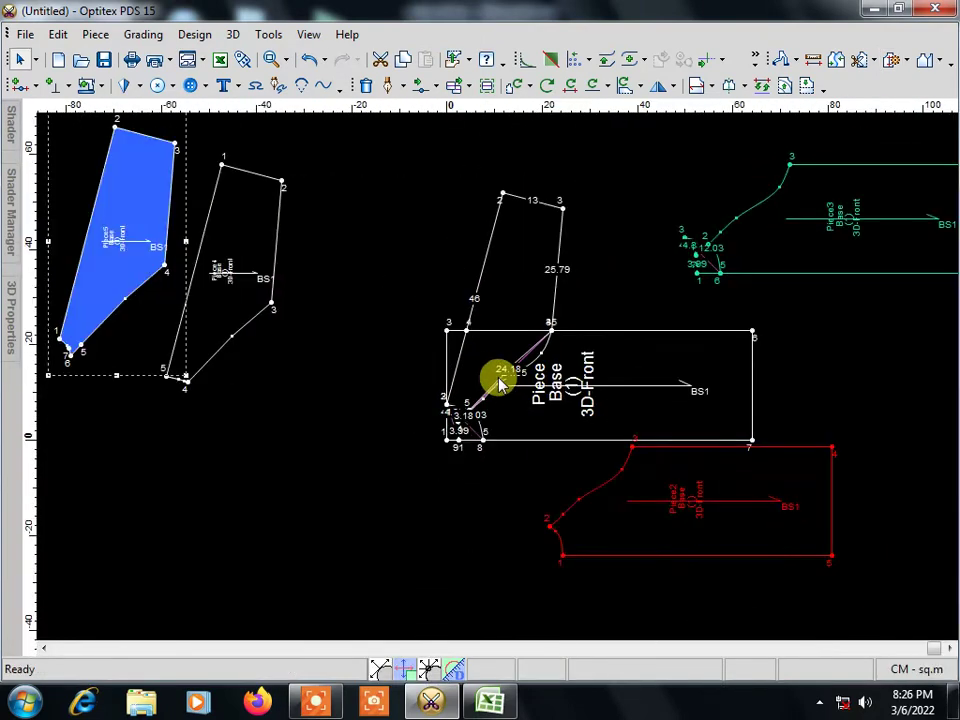
click(670, 540)
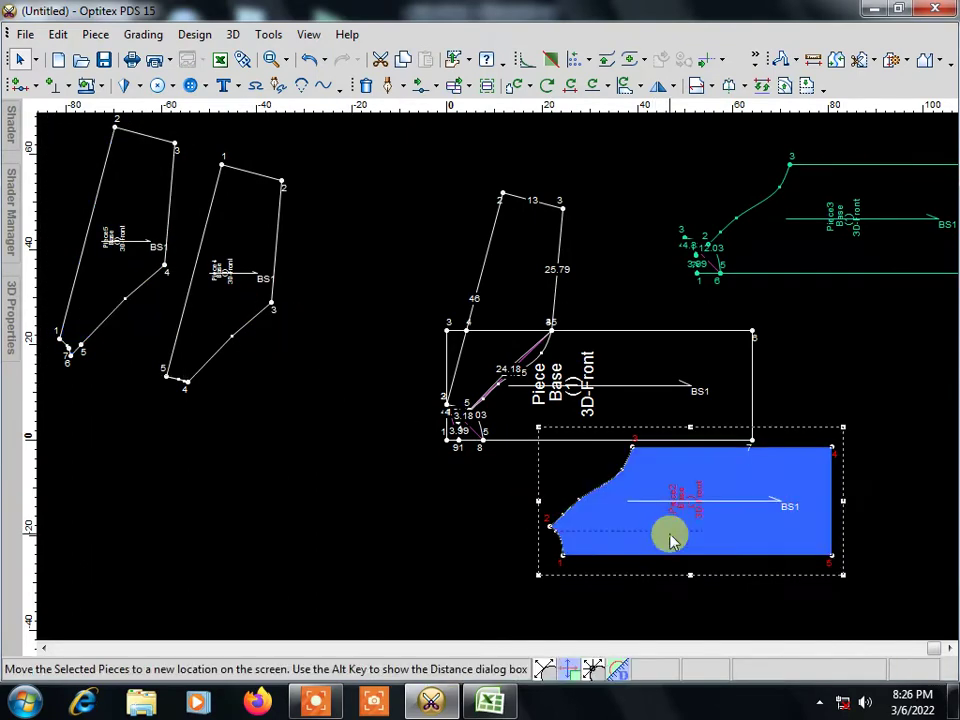
click(797, 253)
drag(248, 300, 391, 398)
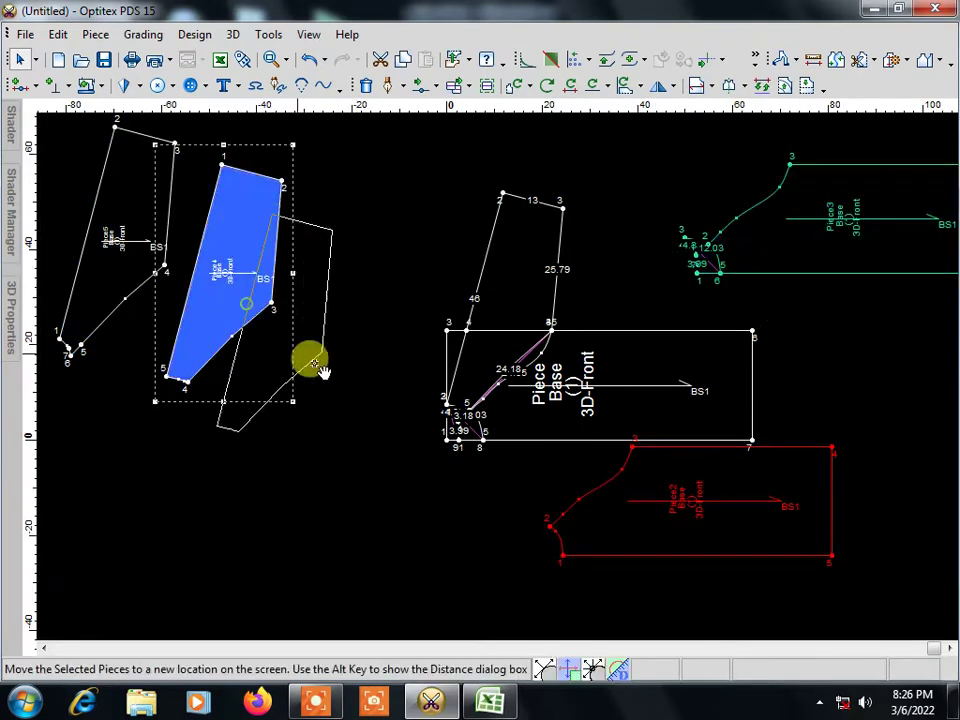
drag(135, 283, 263, 382)
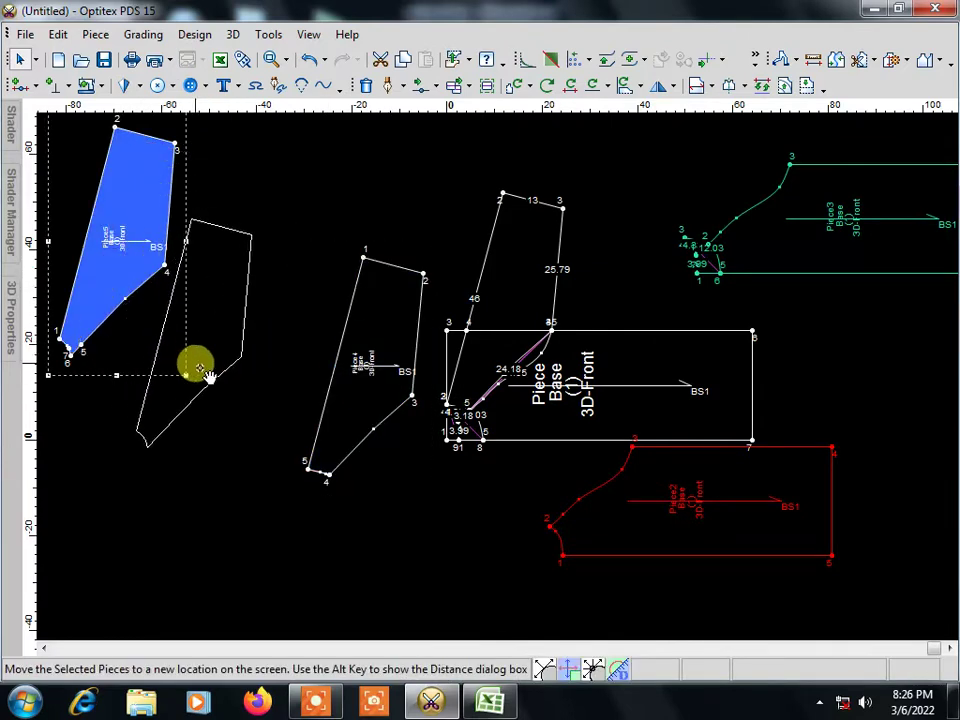
Step: Flip Piece5 horizontally, then undo the flip to keep its original orientation
right_click(250, 362)
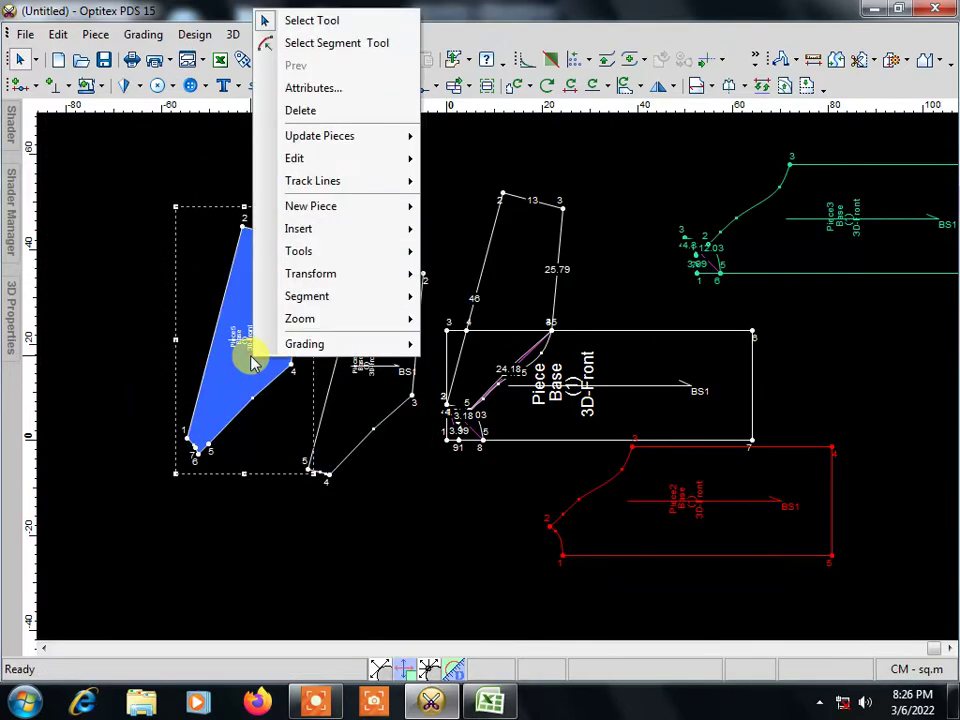
mouse_move(311, 274)
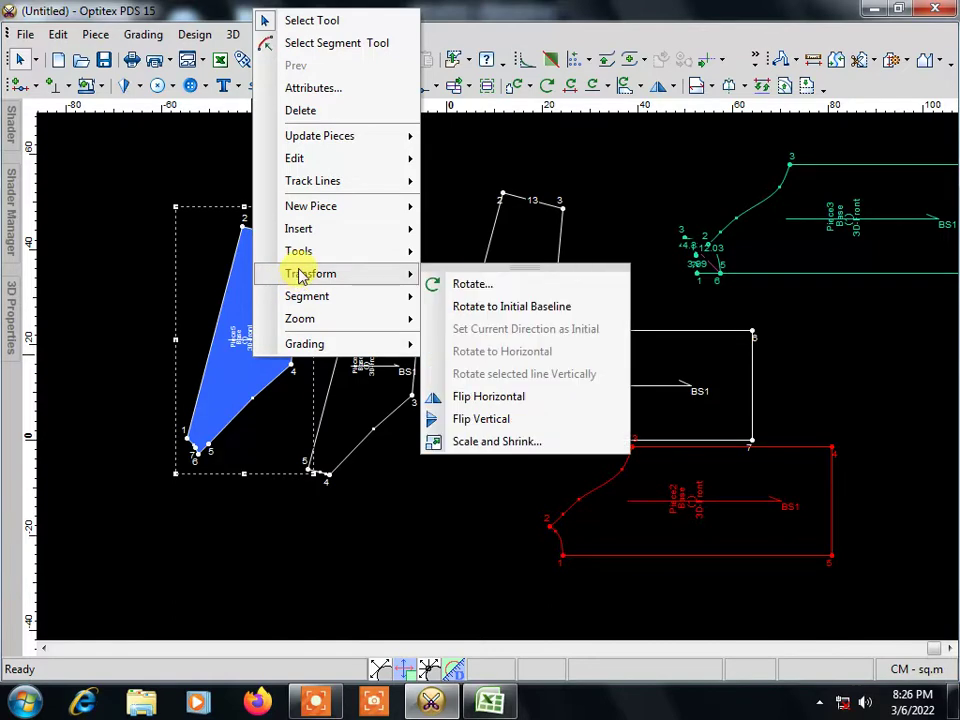
click(495, 396)
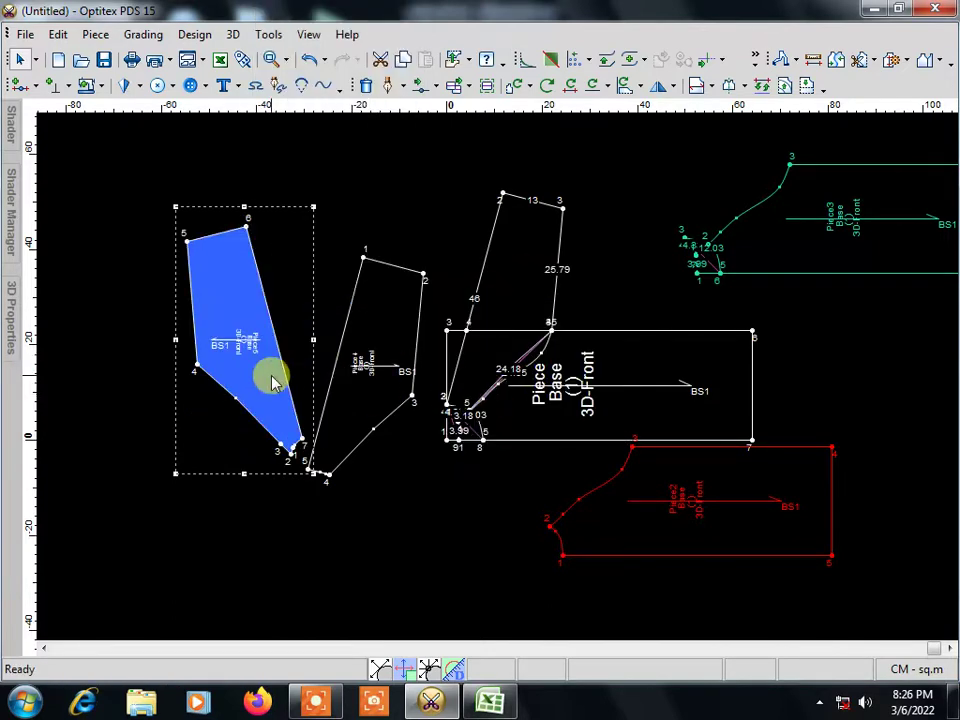
key(ctrl+z)
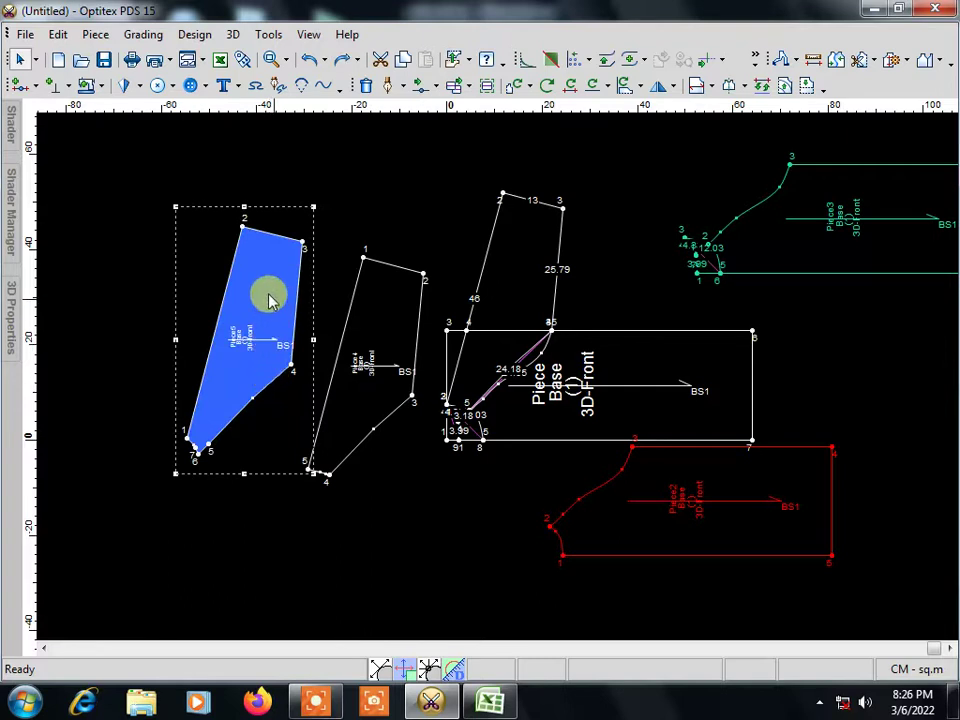
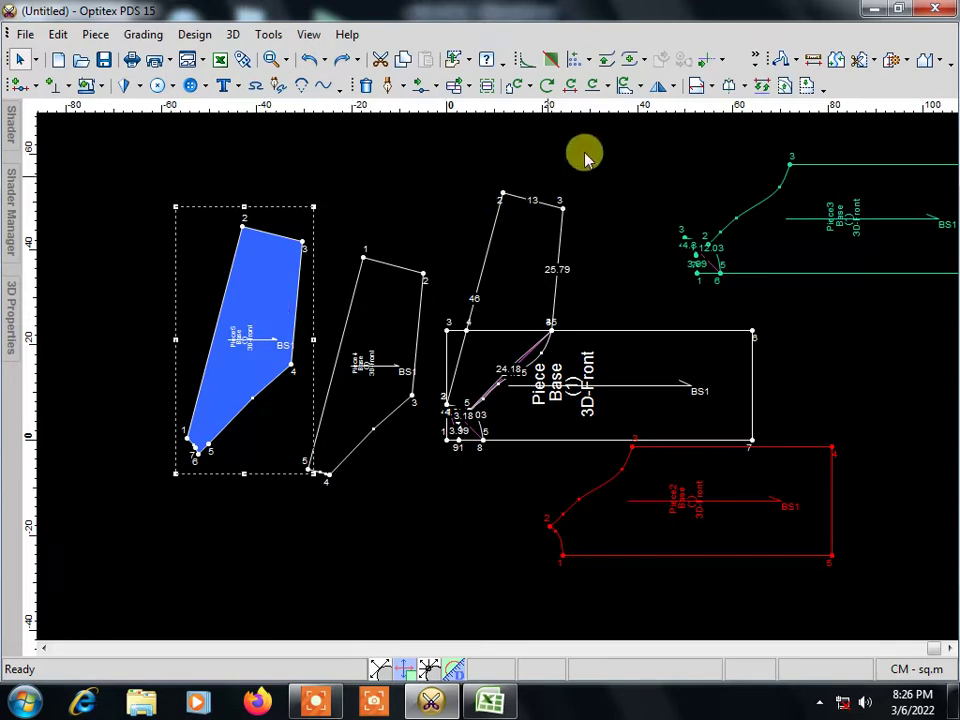
Step: Mirror the selected left front piece with Flip Horizontally
click(675, 90)
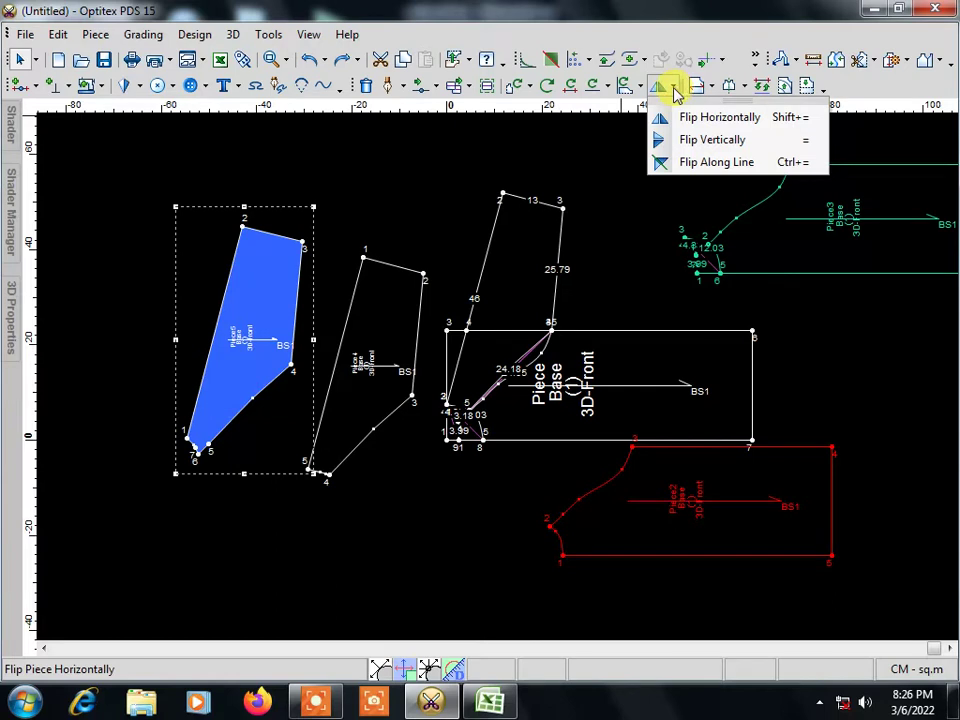
click(701, 90)
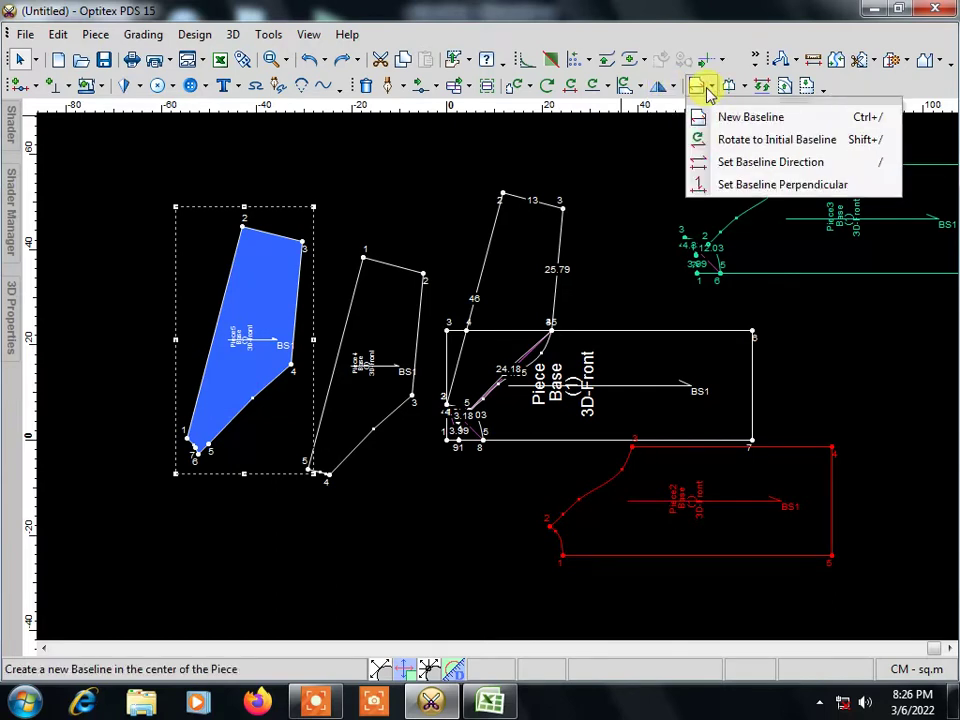
click(593, 92)
click(555, 93)
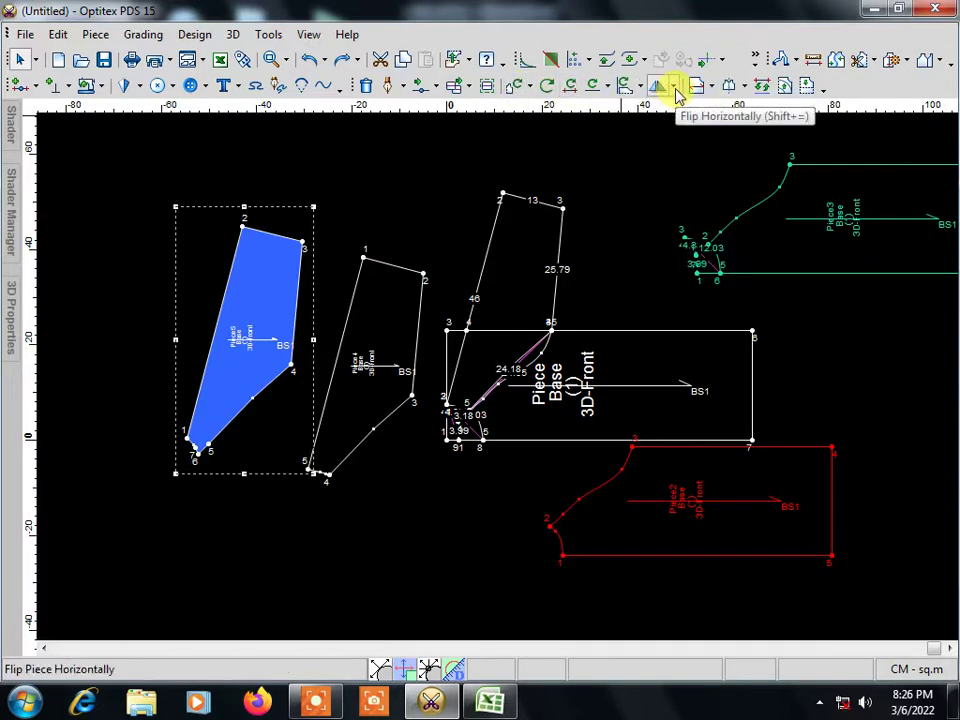
click(678, 91)
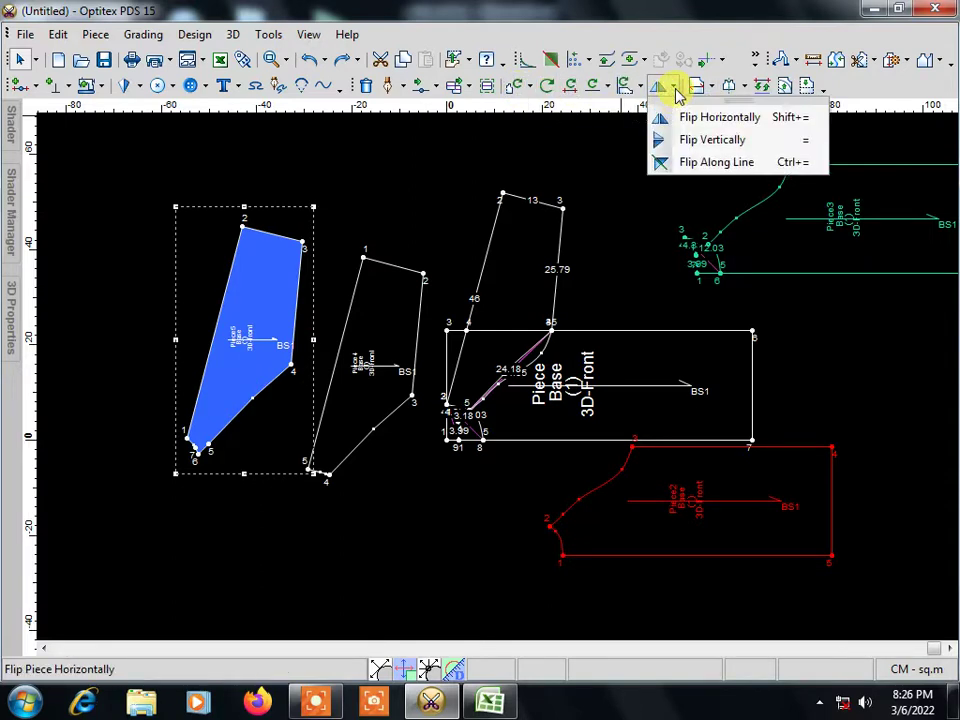
click(699, 118)
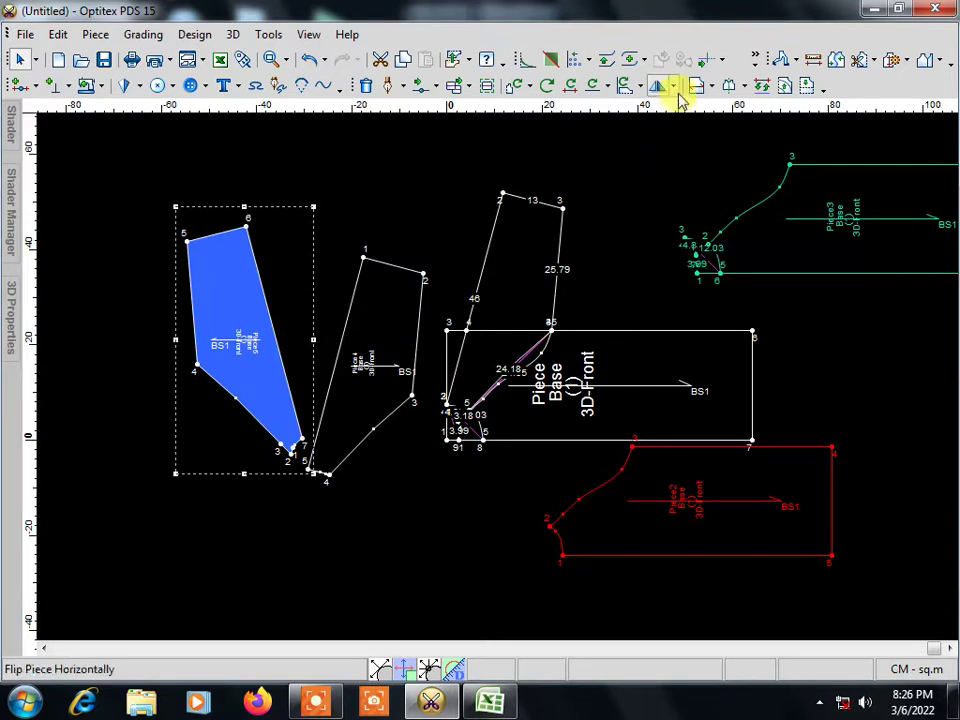
Step: Undo and reapply the horizontal flip, then move the mirrored piece beside the other front piece
click(675, 89)
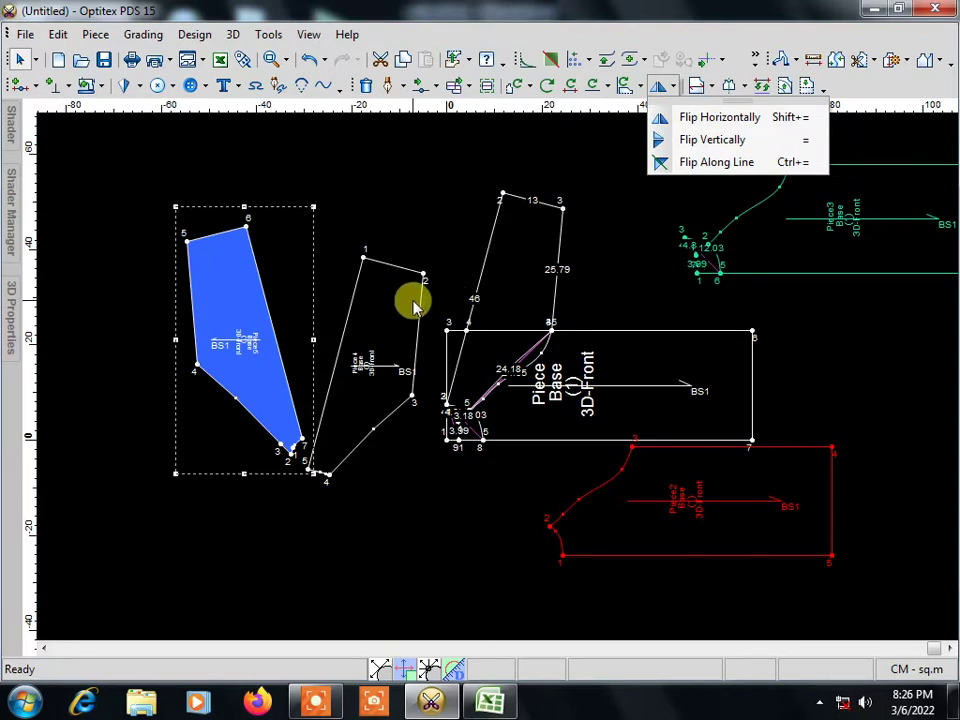
right_click(637, 266)
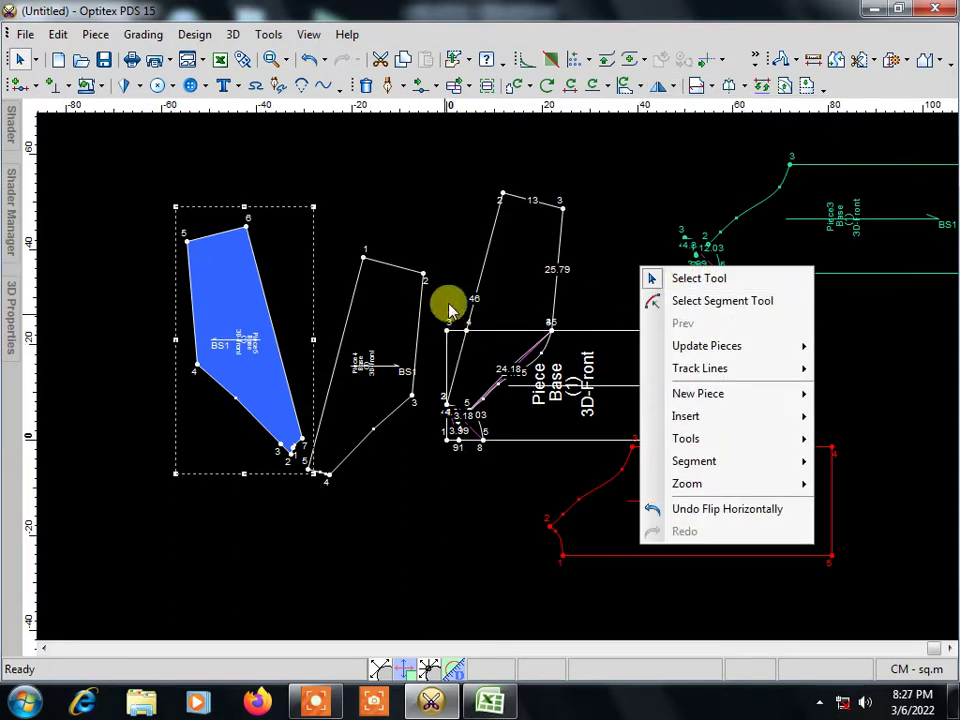
click(425, 203)
key(ctrl+z)
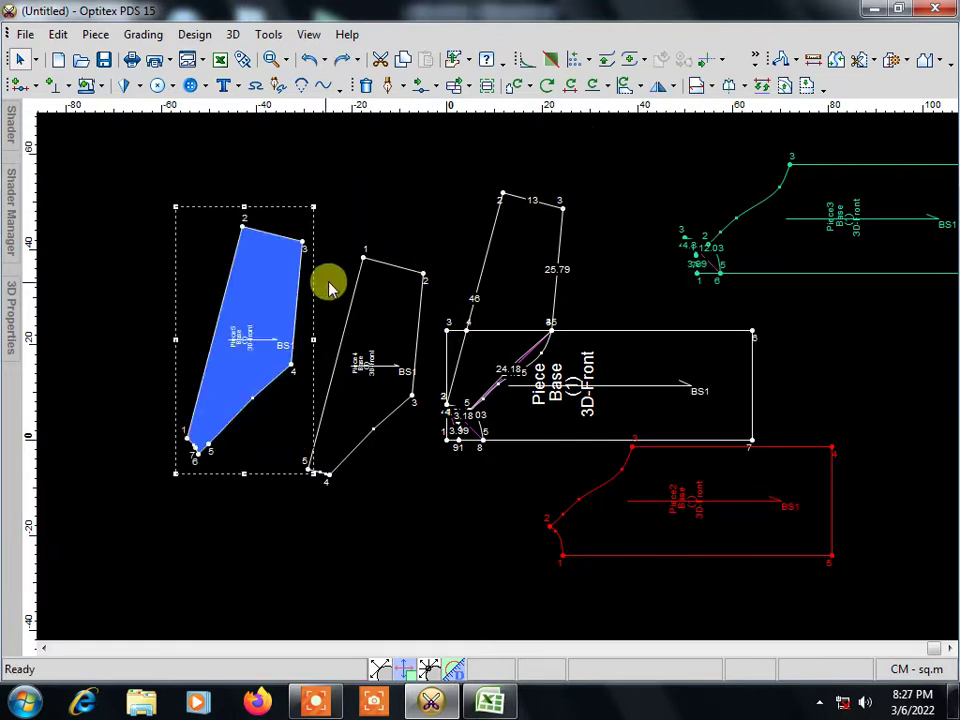
click(676, 88)
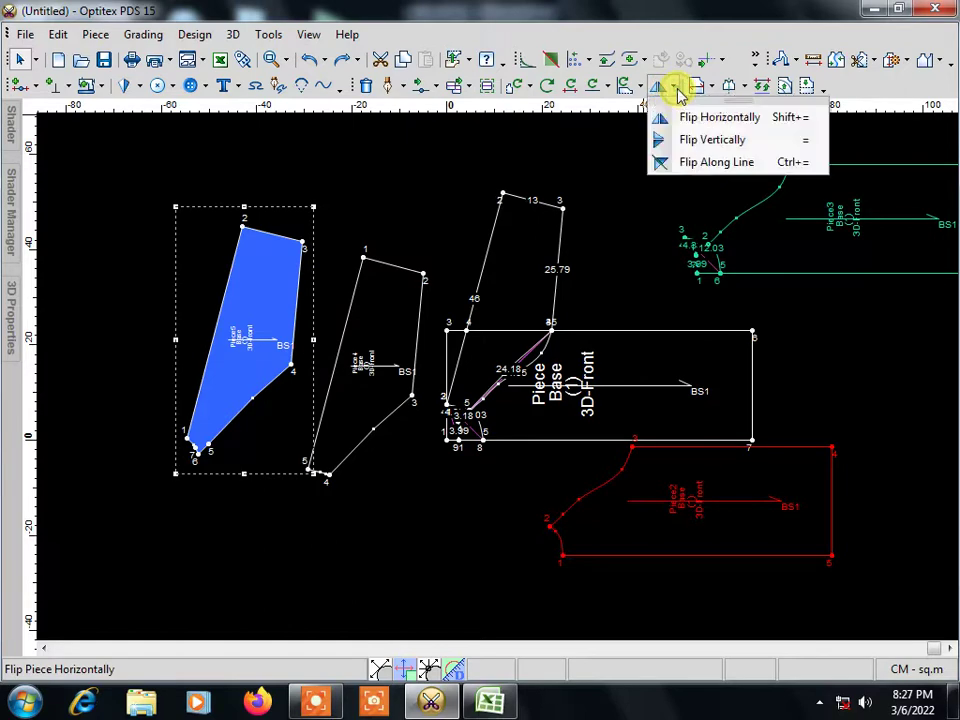
click(695, 120)
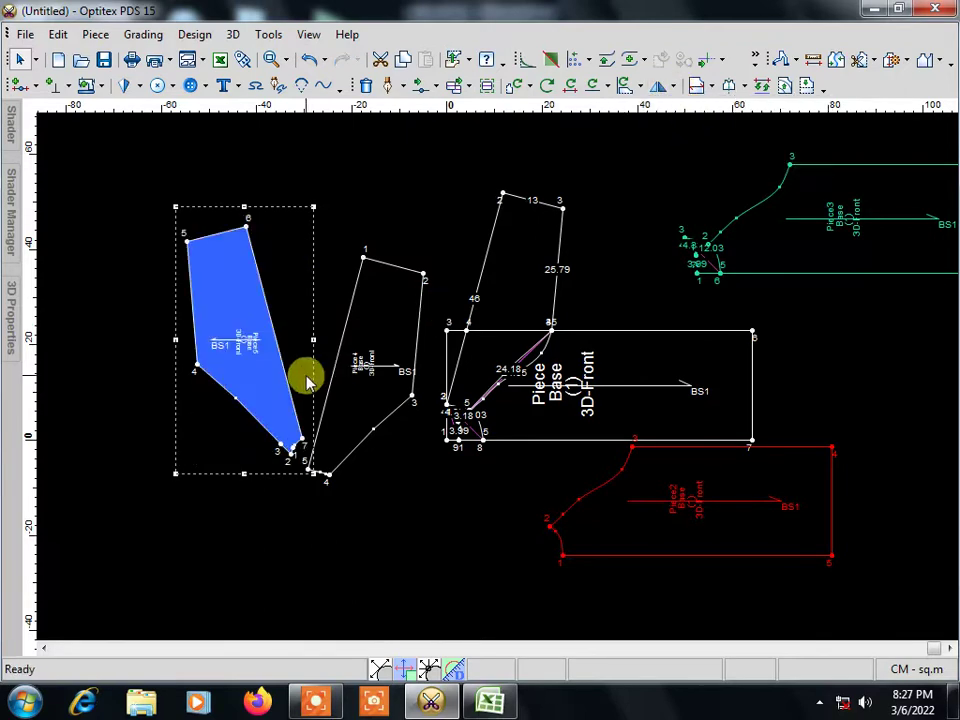
mouse_move(306, 379)
middle_down()
mouse_move(497, 385)
mouse_move(522, 405)
middle_up()
drag(431, 422, 574, 458)
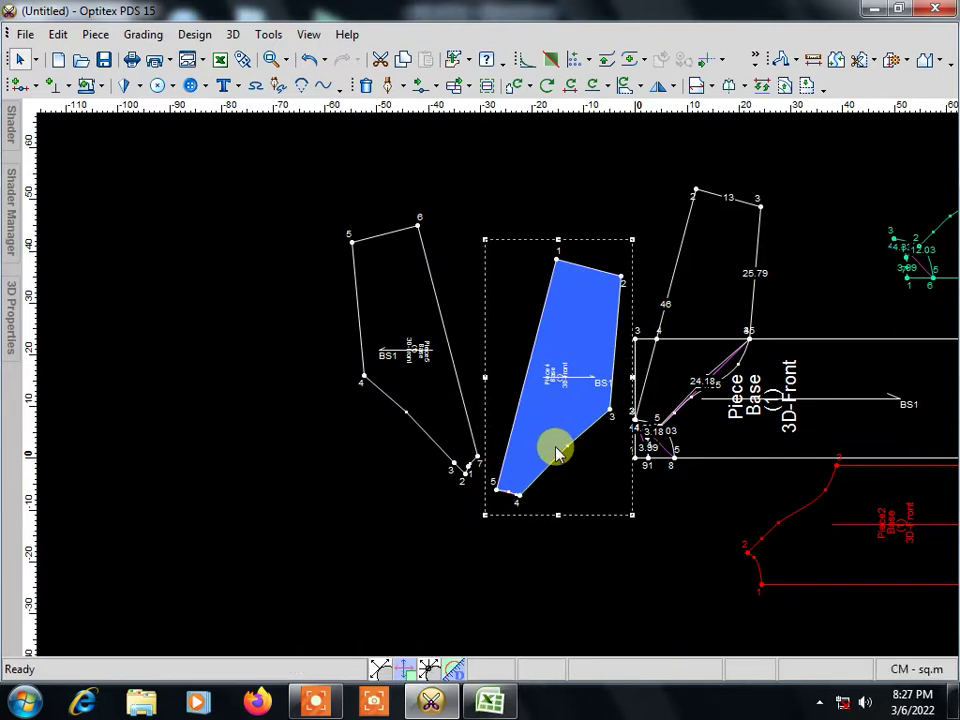
click(439, 368)
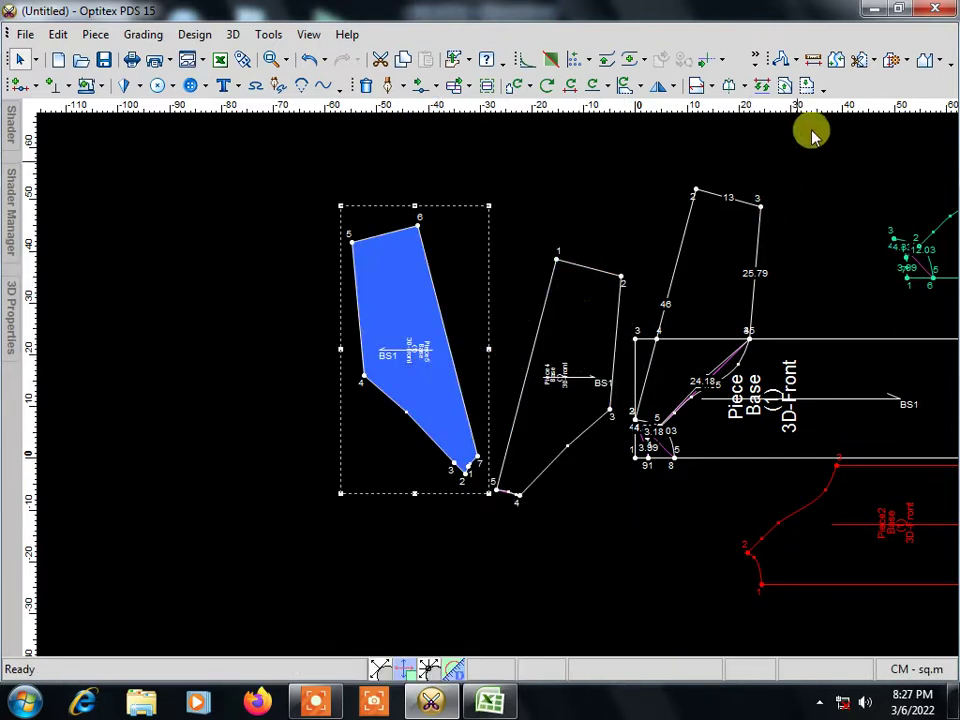
click(836, 61)
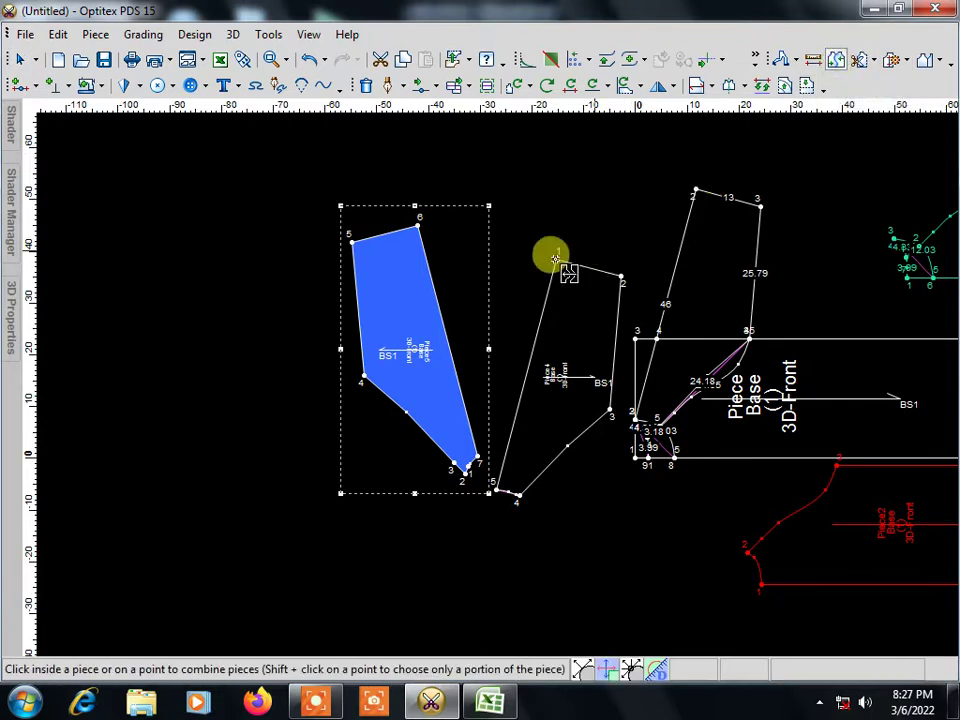
click(418, 221)
click(556, 258)
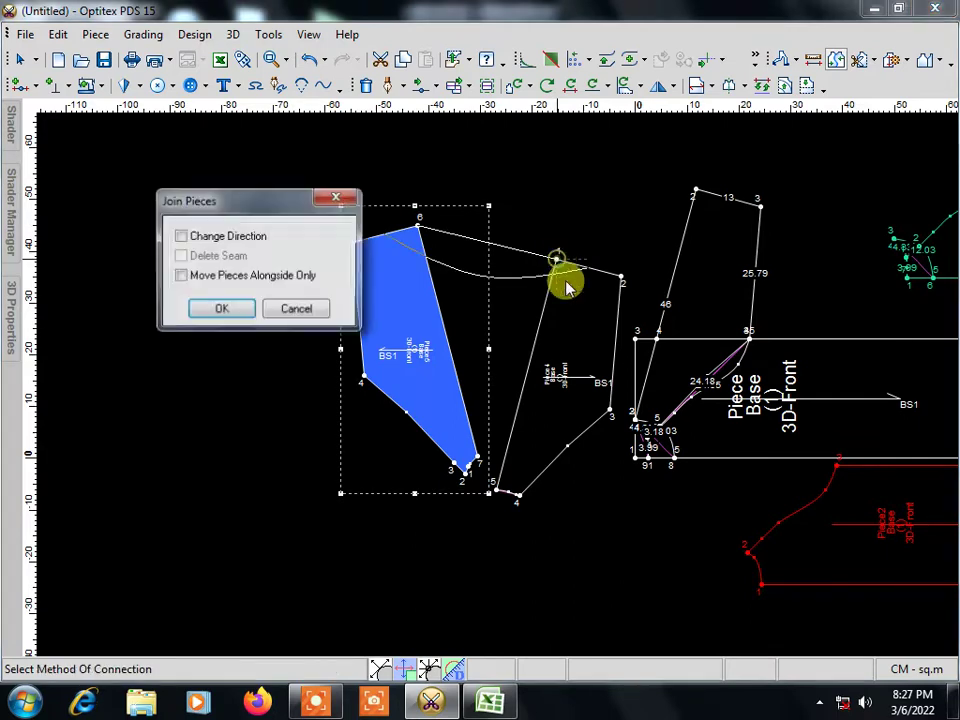
click(221, 310)
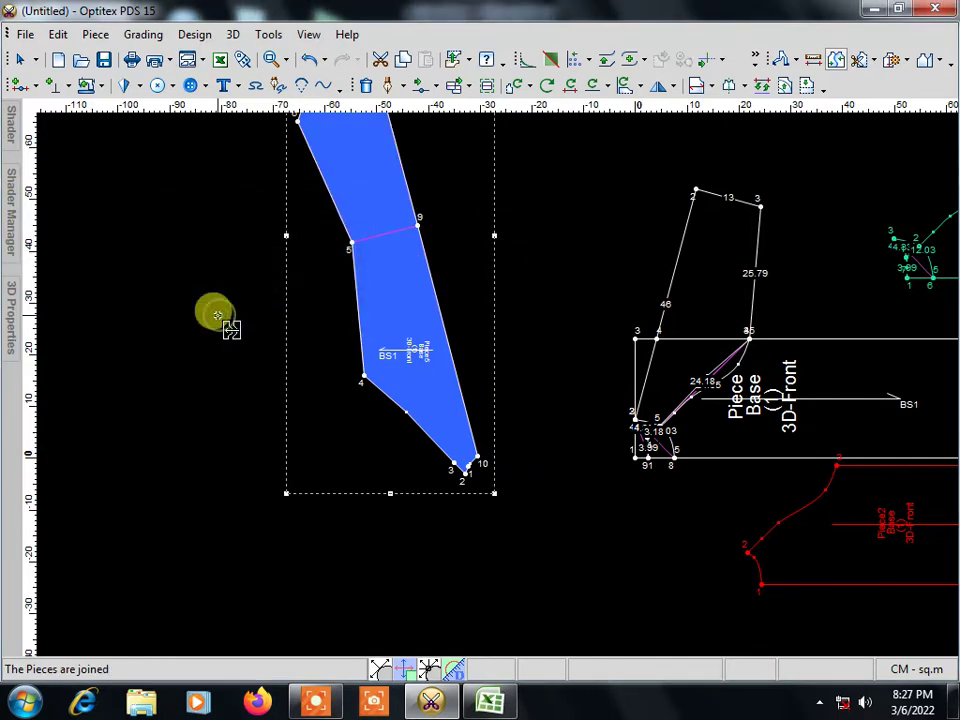
key(ctrl+z)
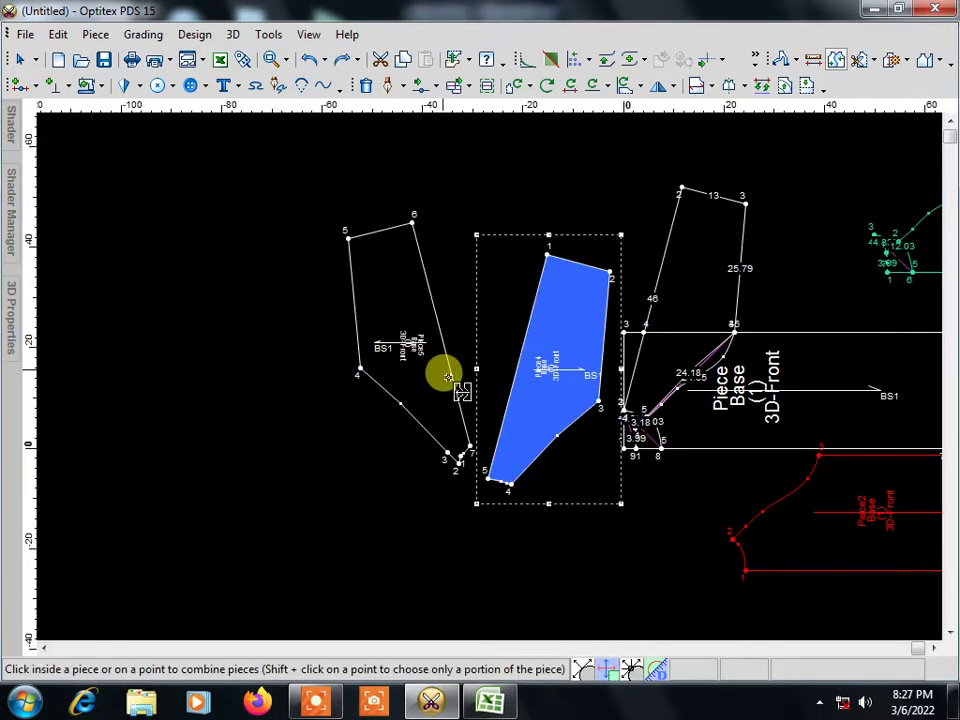
Step: Zoom out and move the mirrored front piece further left
scroll(489, 376, up, 2)
scroll(489, 376, down, 2)
scroll(510, 360, down, 2)
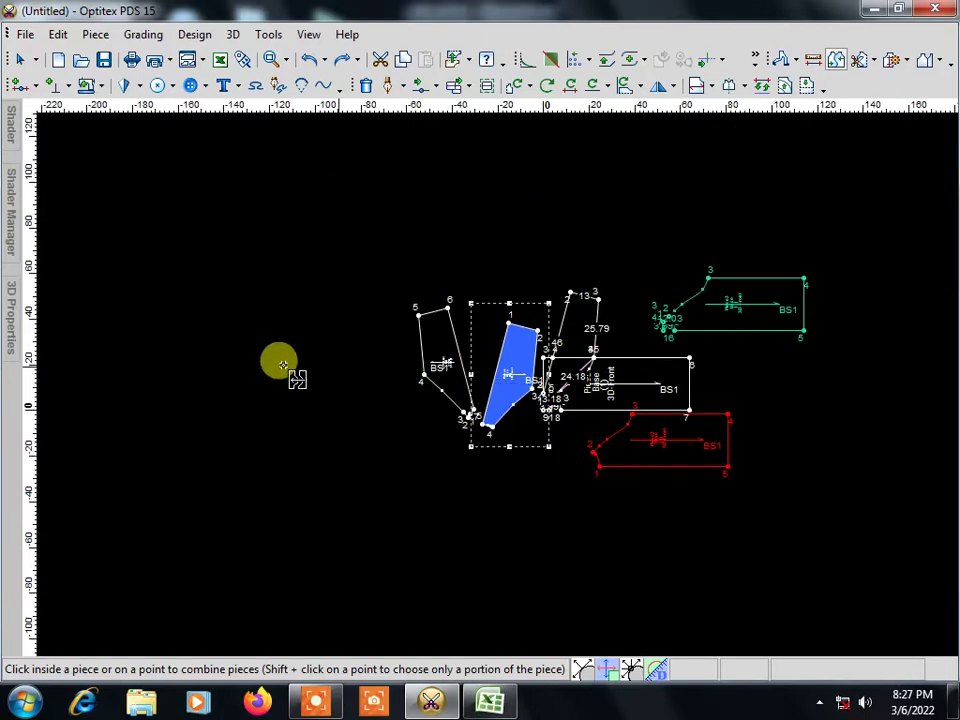
right_click(272, 356)
click(296, 362)
click(443, 390)
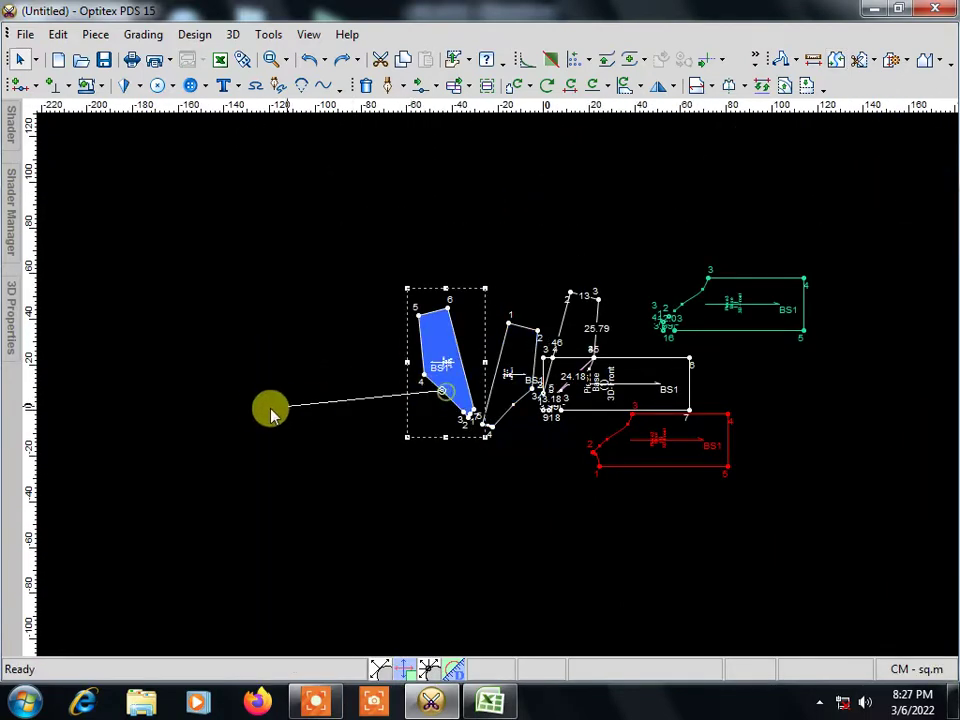
drag(443, 358, 343, 343)
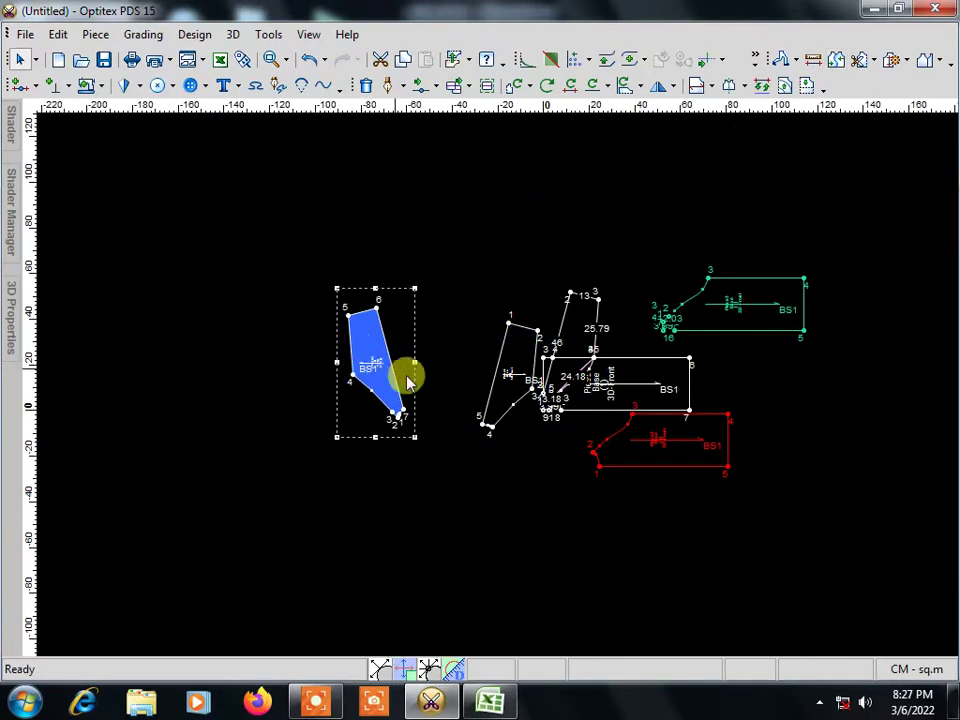
Step: Rotate the other front piece left twice by 10° and move it against the mirrored piece
drag(499, 396, 451, 358)
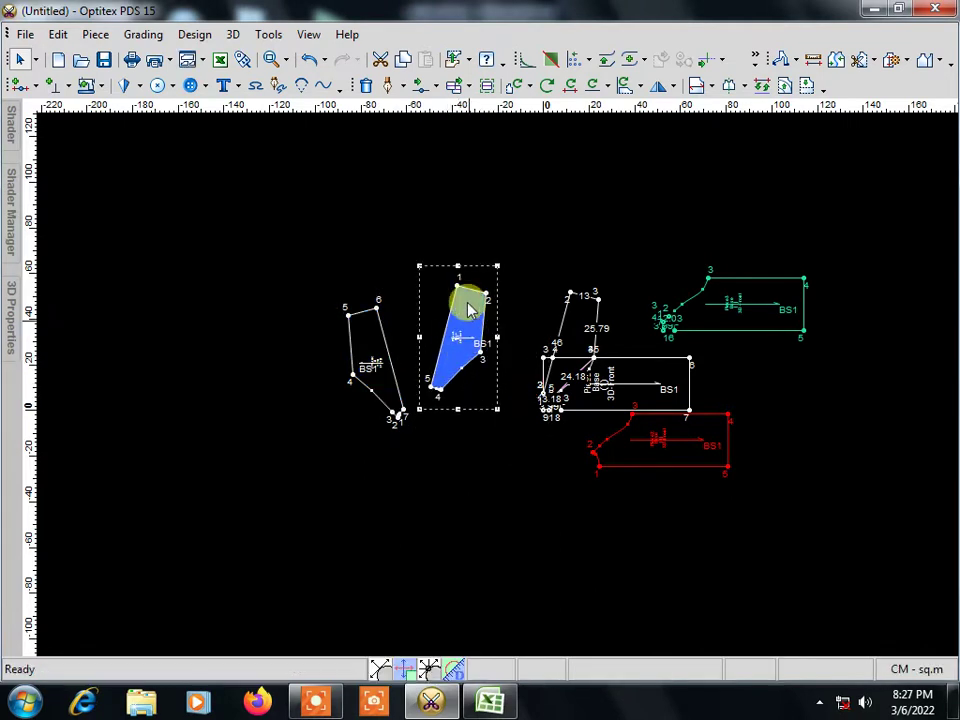
right_click(472, 316)
mouse_move(530, 577)
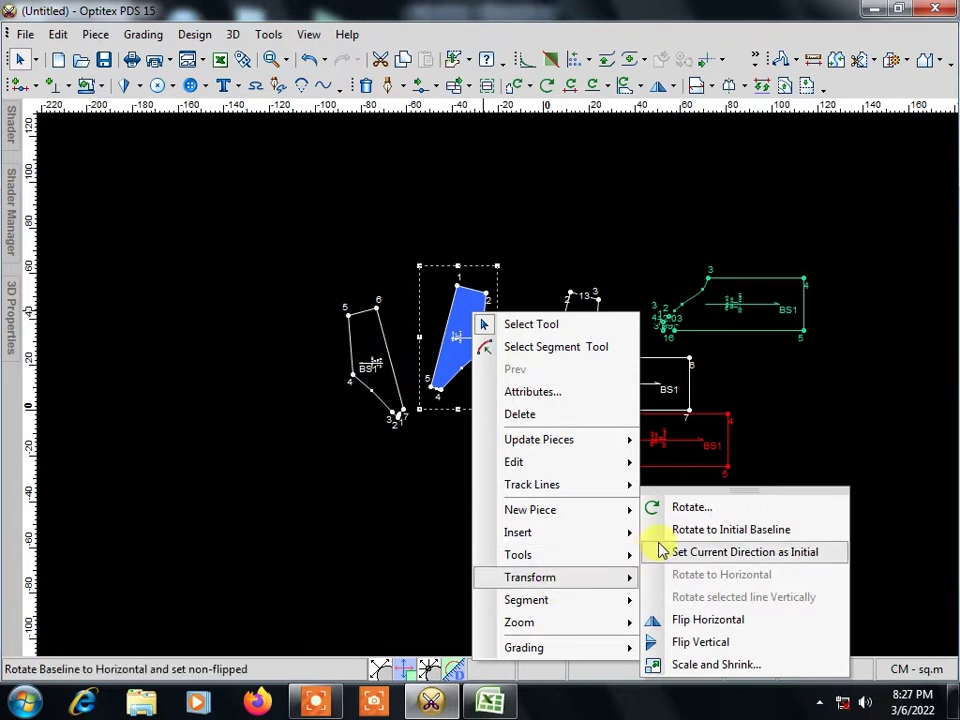
click(655, 508)
text(10)
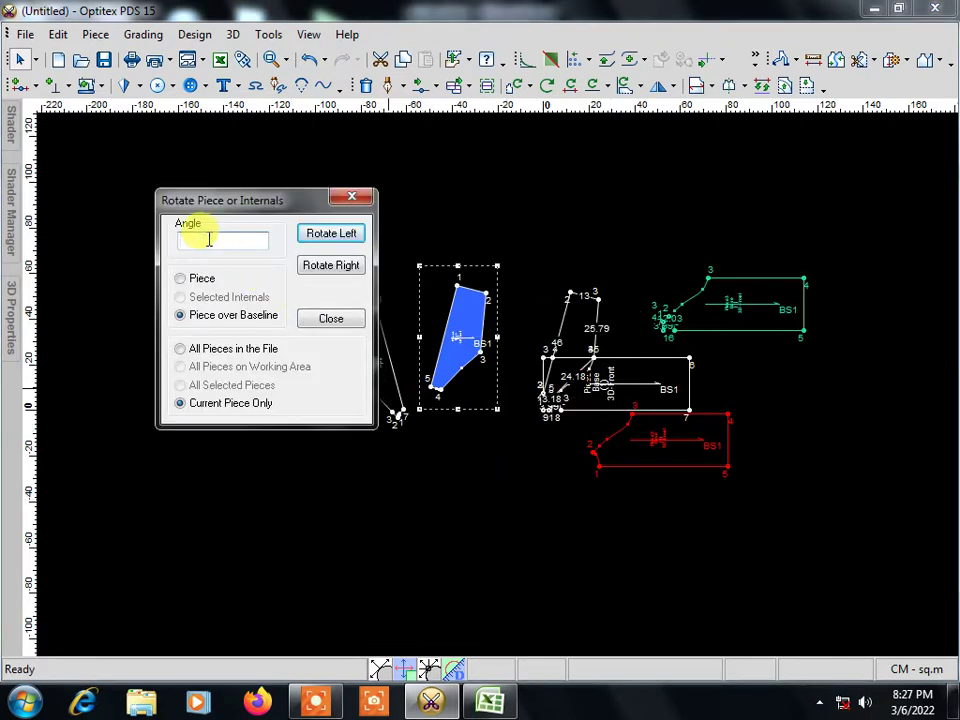
click(328, 248)
click(352, 197)
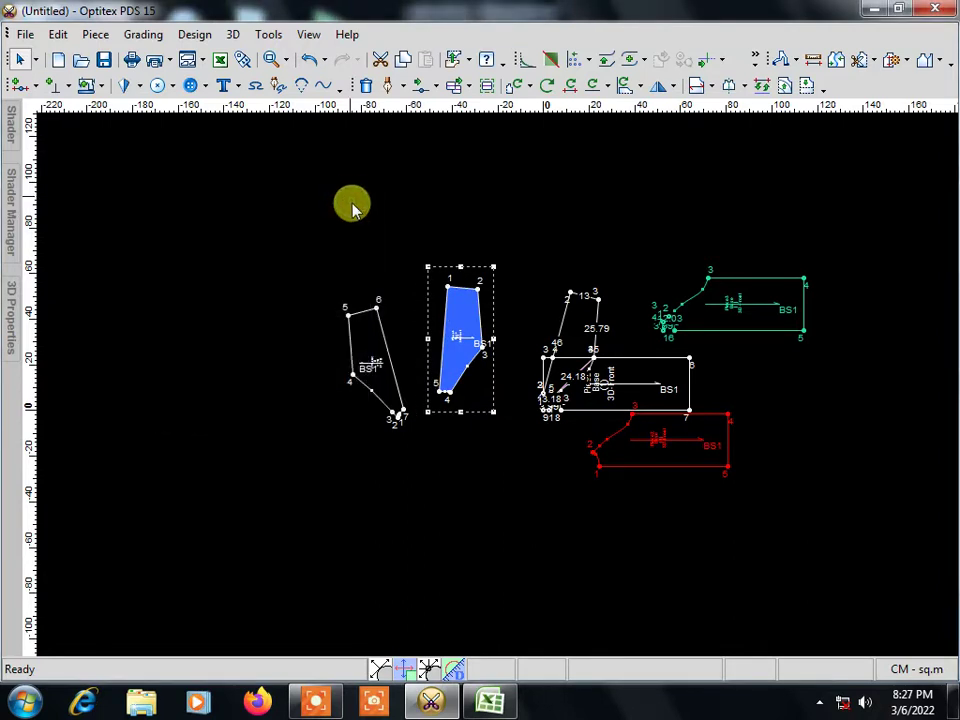
right_click(462, 320)
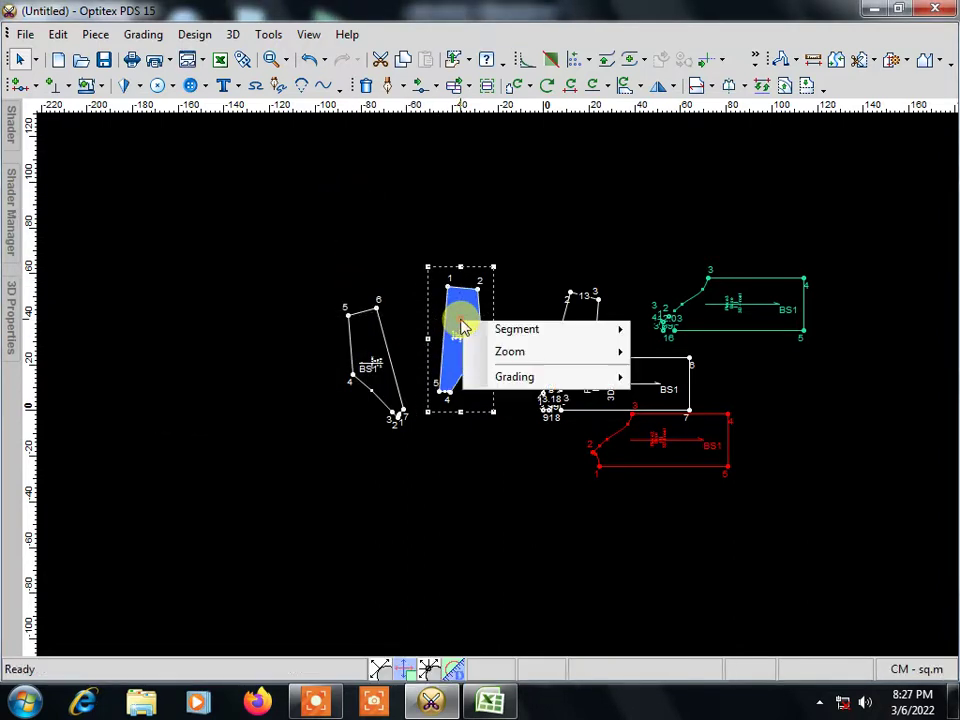
mouse_move(520, 587)
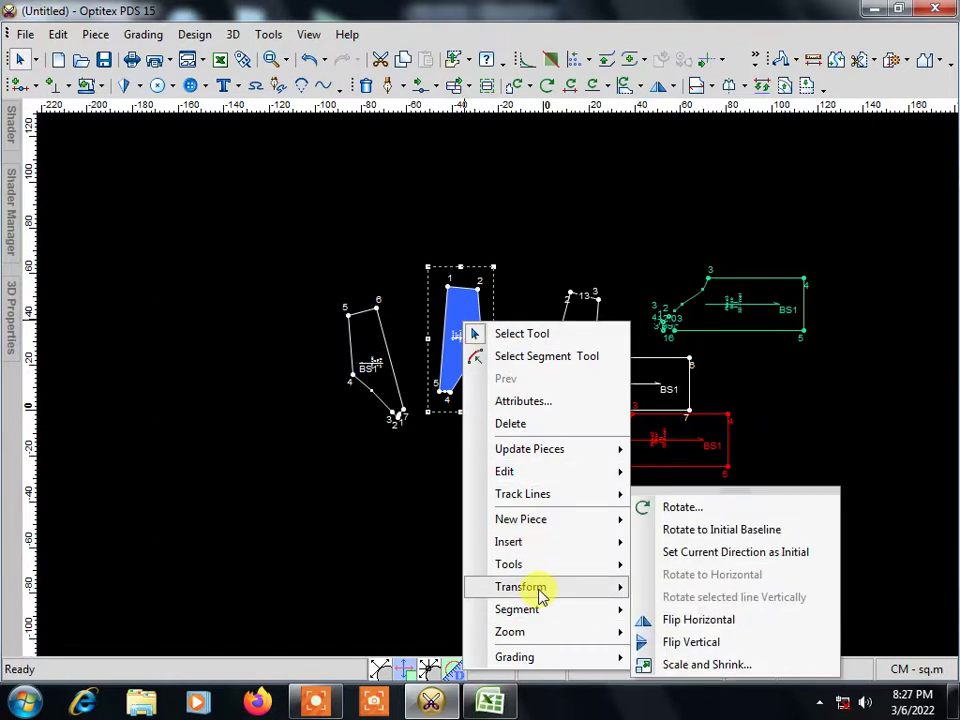
click(675, 508)
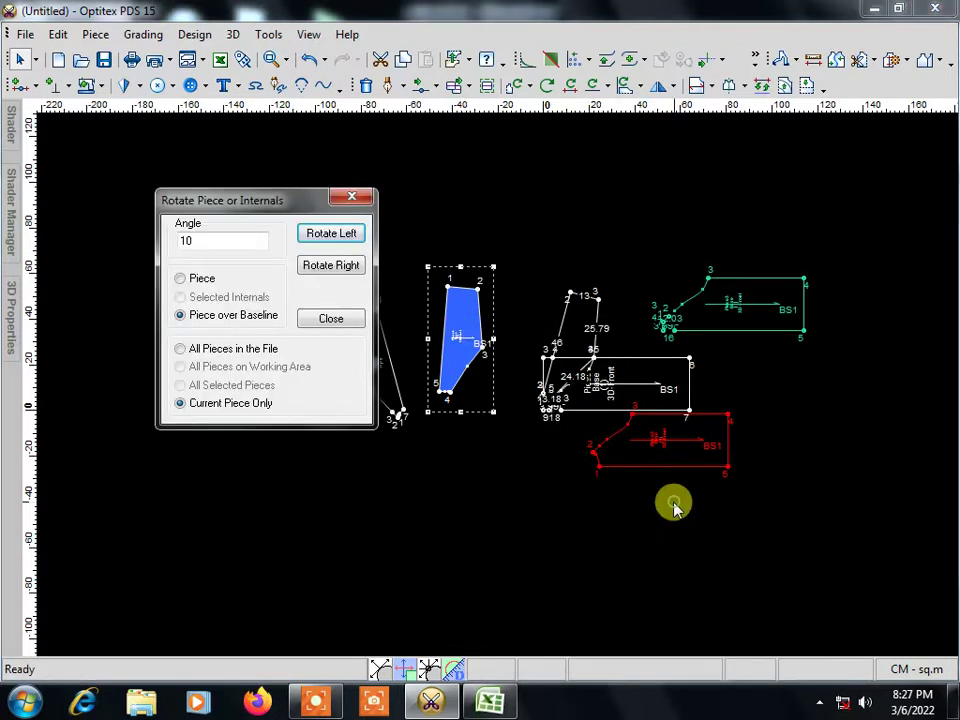
click(351, 241)
click(357, 200)
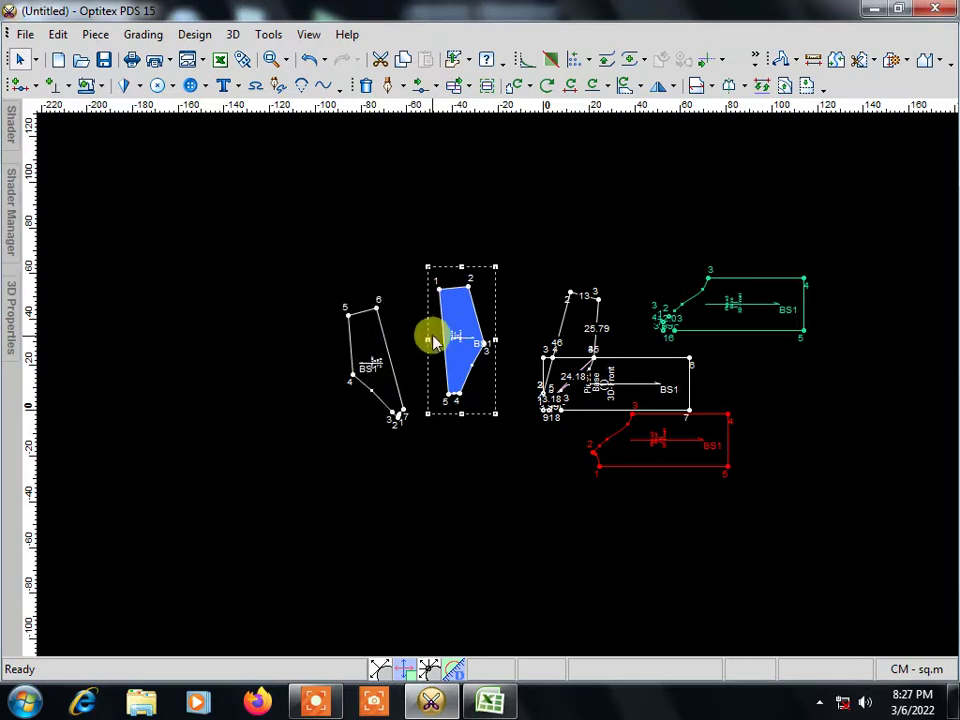
mouse_move(460, 354)
mouse_down()
mouse_move(447, 378)
mouse_move(438, 371)
mouse_up()
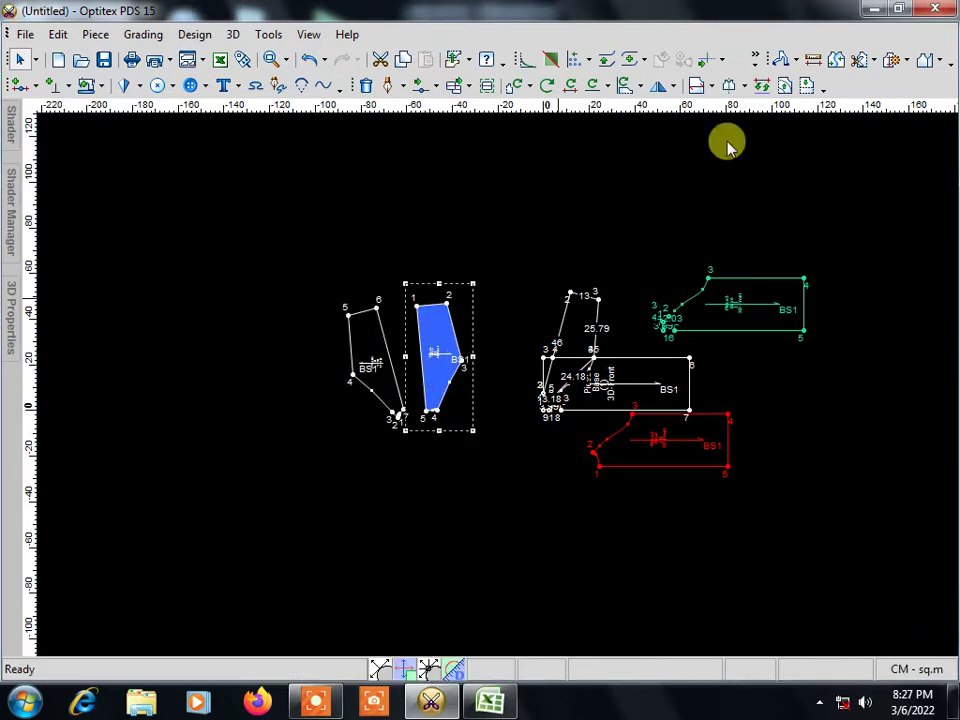
Step: Join the blue piece's lower tip to the matching point on the second front piece
click(836, 68)
scroll(505, 291, up, 2)
click(271, 390)
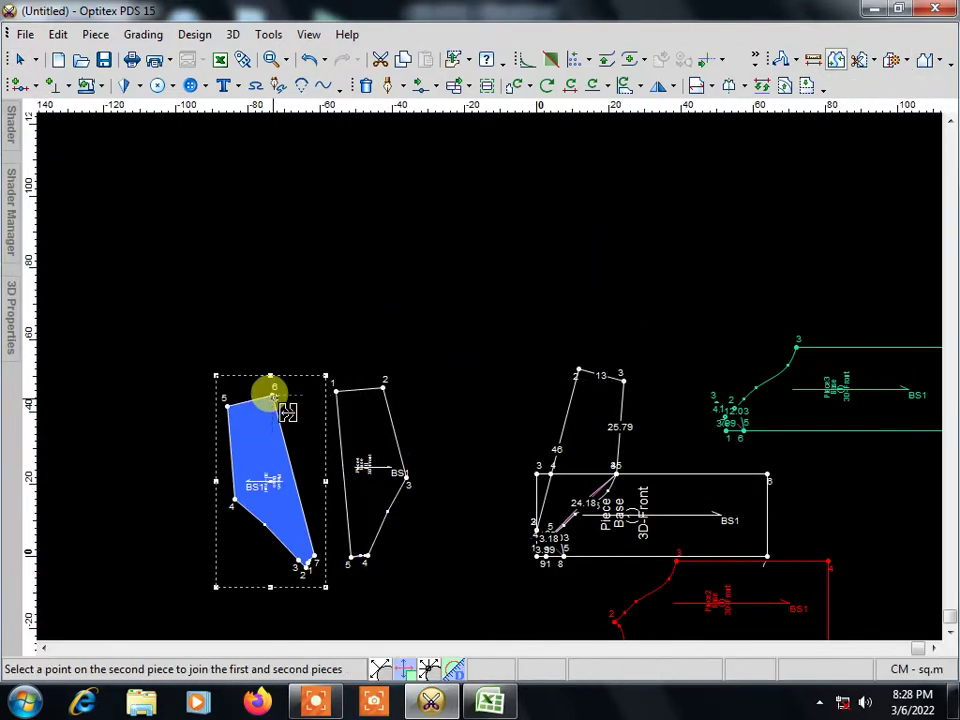
drag(273, 397, 320, 397)
click(330, 390)
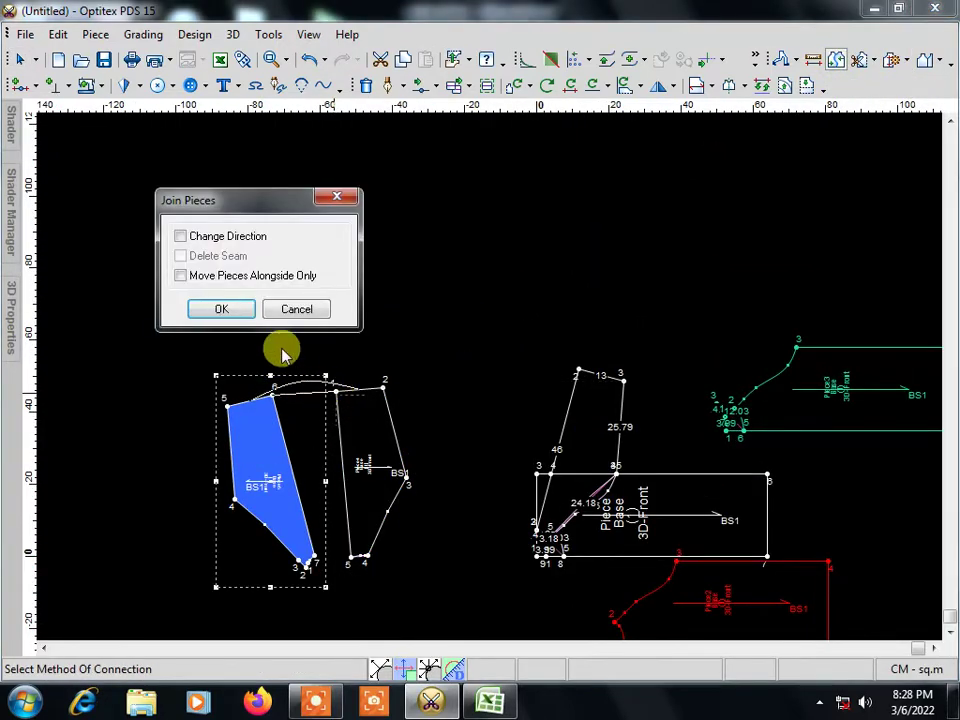
click(314, 312)
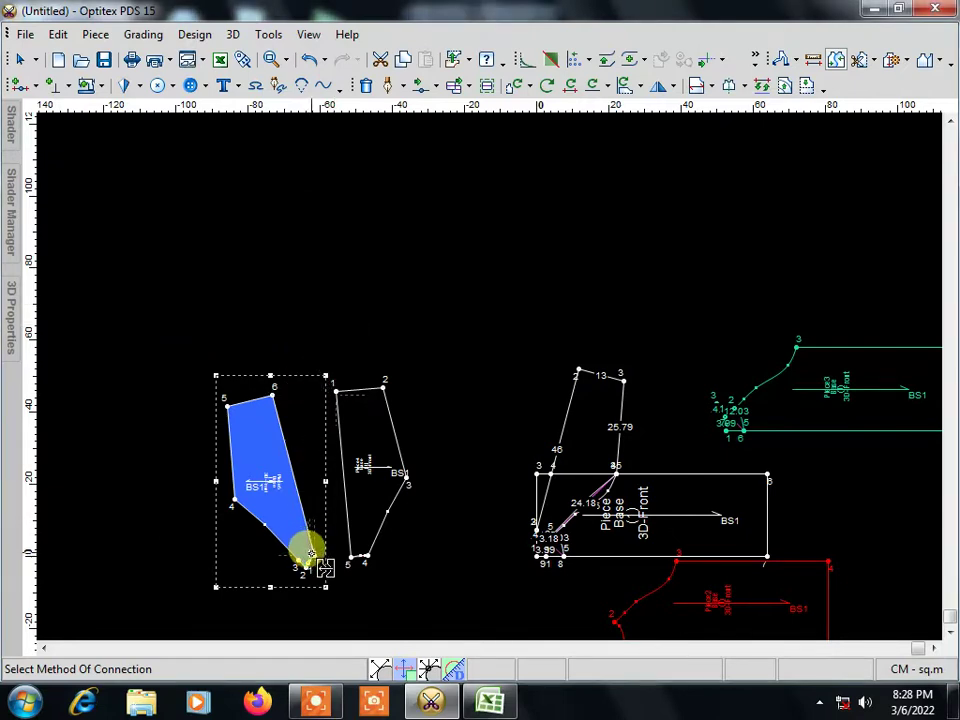
click(306, 556)
click(348, 561)
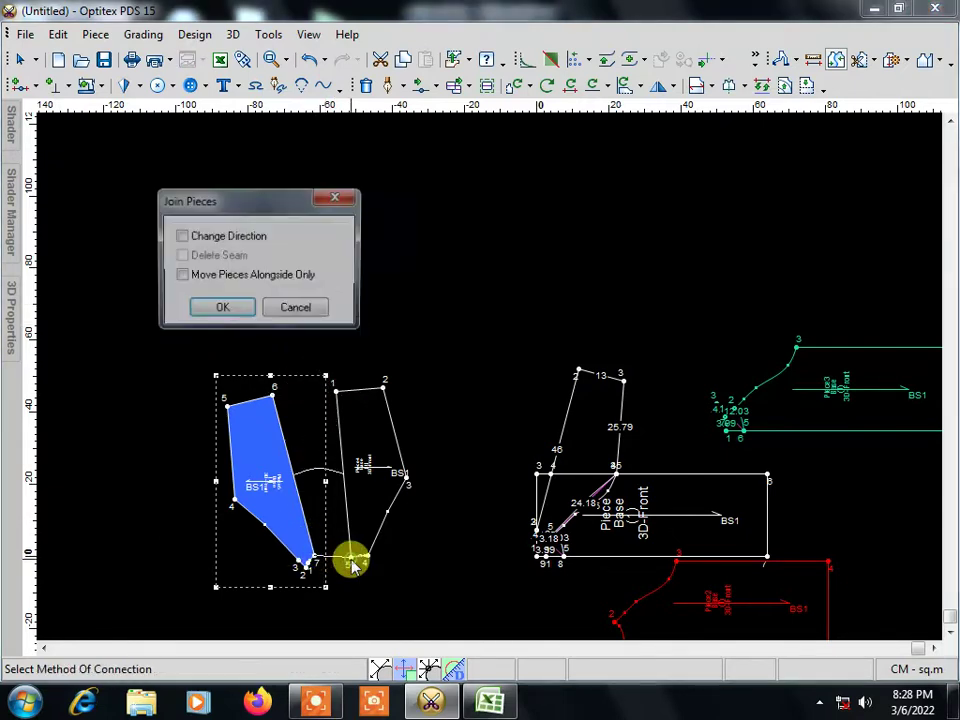
click(222, 310)
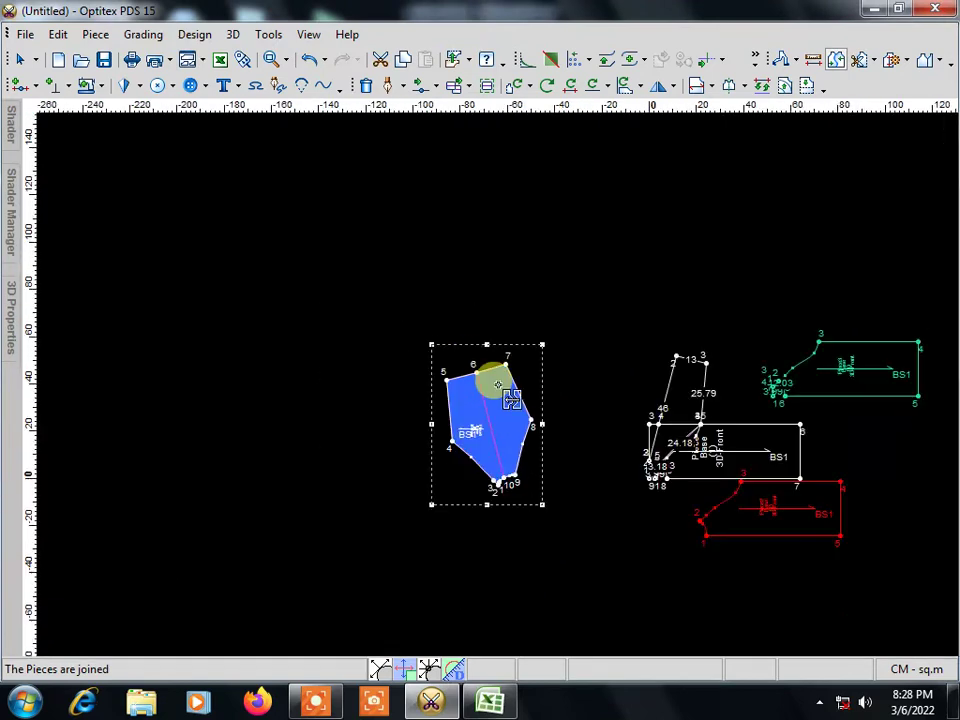
scroll(498, 384, up, 2)
Step: Open Transform > Rotate on the joined front piece and turn it left in 10° steps
right_click(309, 289)
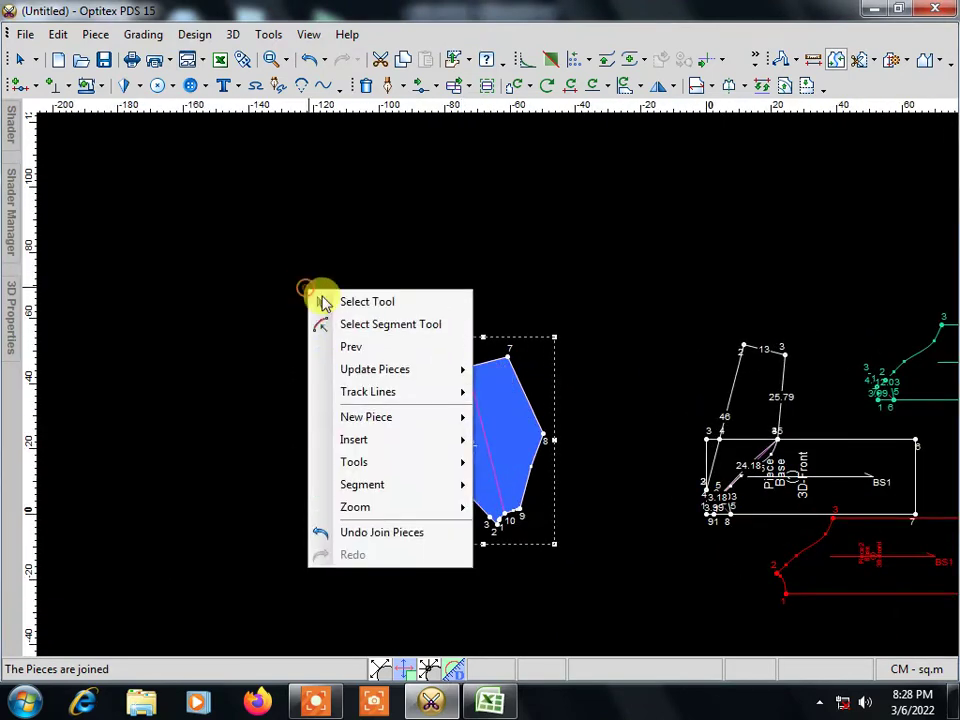
click(382, 303)
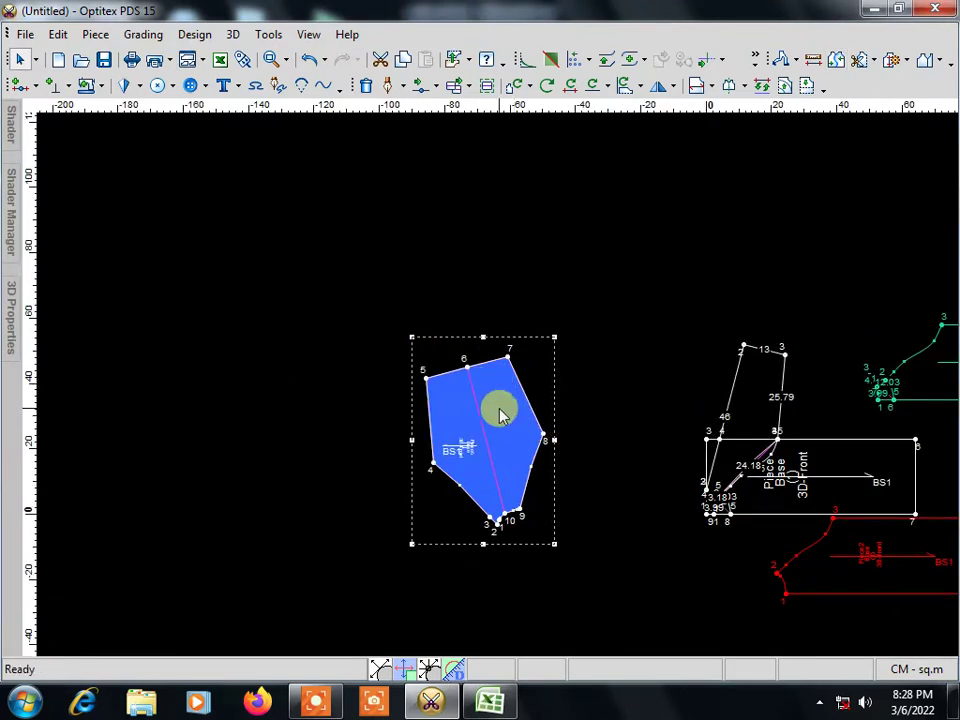
right_click(502, 416)
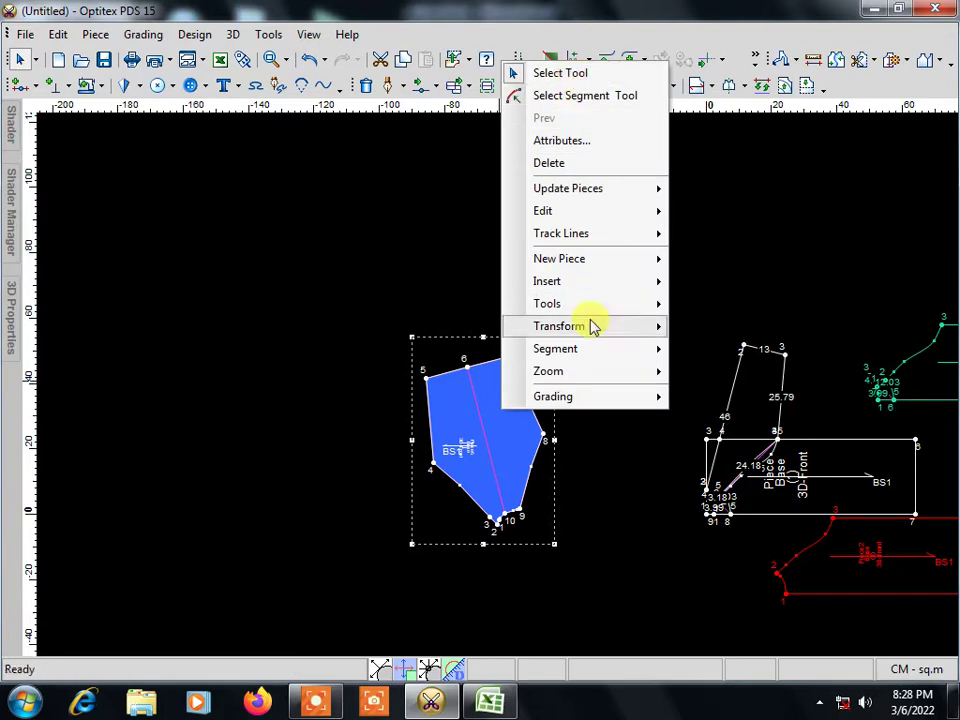
click(690, 336)
click(331, 240)
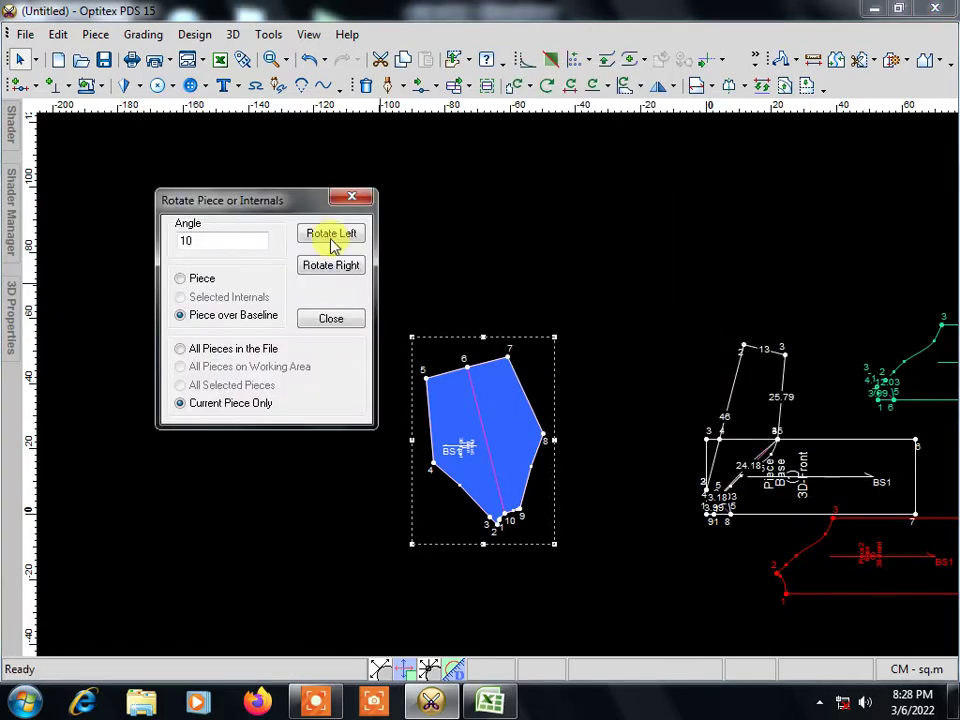
click(335, 236)
click(335, 236)
click(335, 236)
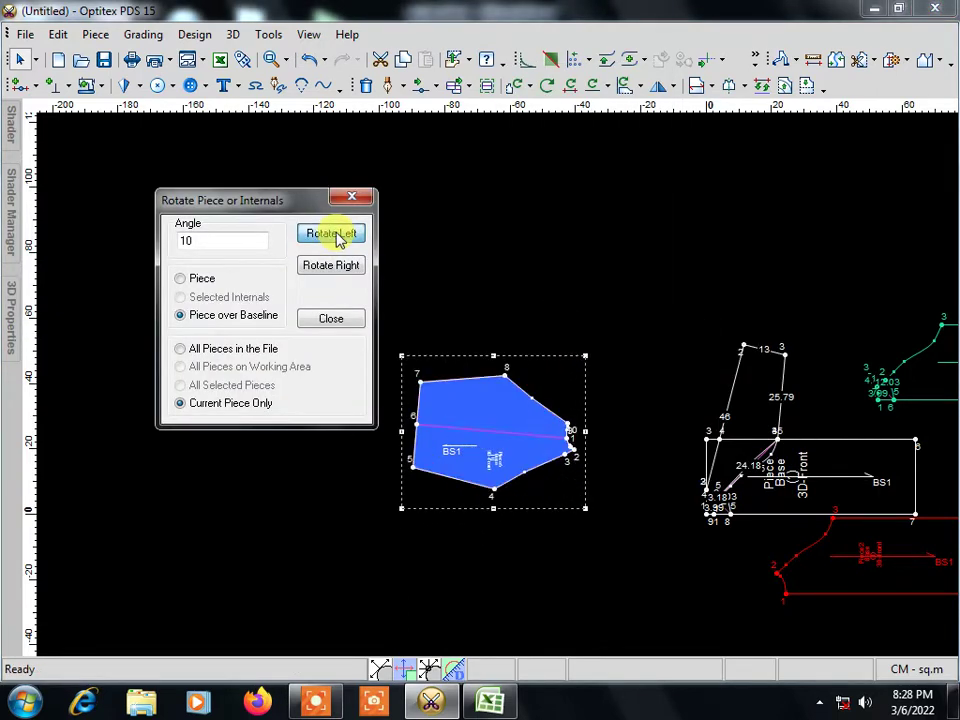
click(331, 234)
click(331, 234)
click(331, 234)
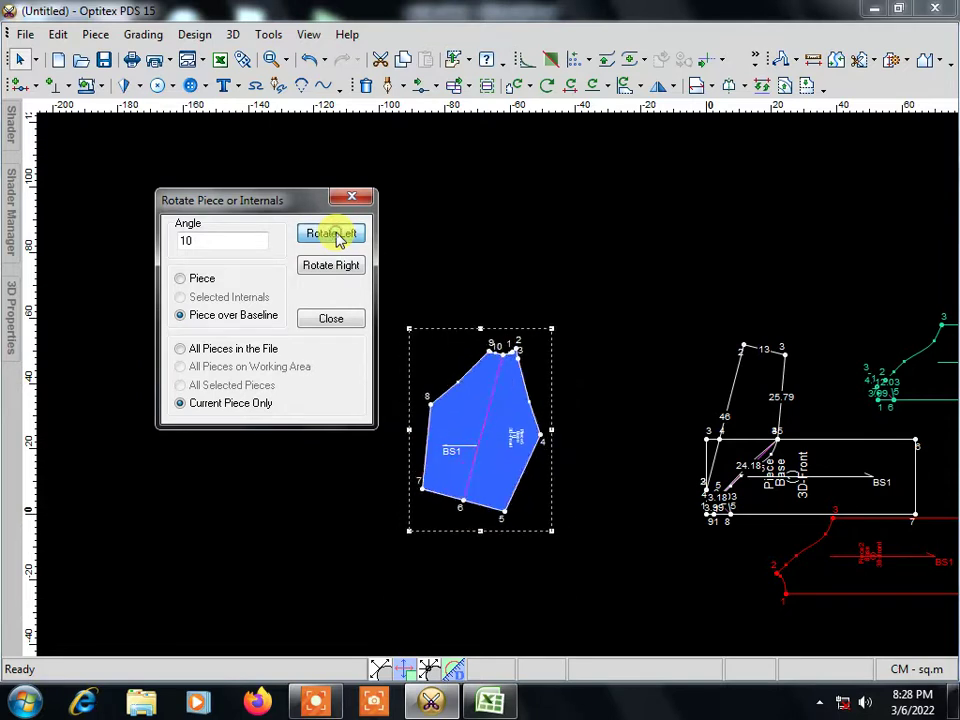
click(331, 234)
Step: Finish levelling with more 10° left turns and one right, then drag the piece up-left
click(337, 238)
click(337, 238)
click(337, 238)
click(337, 238)
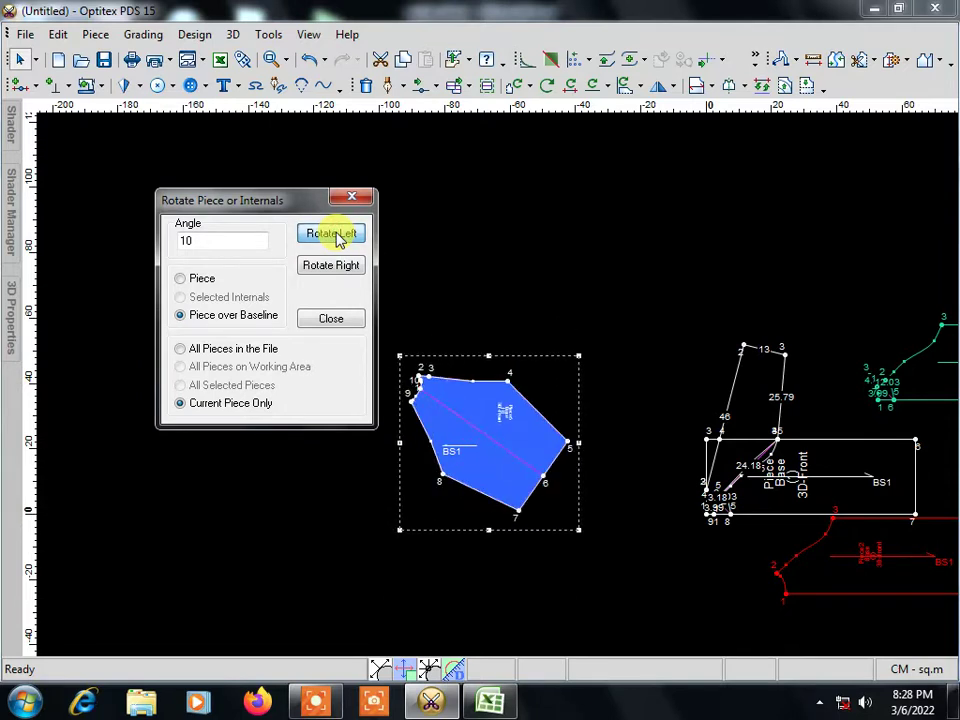
click(337, 238)
click(337, 238)
click(340, 240)
click(340, 240)
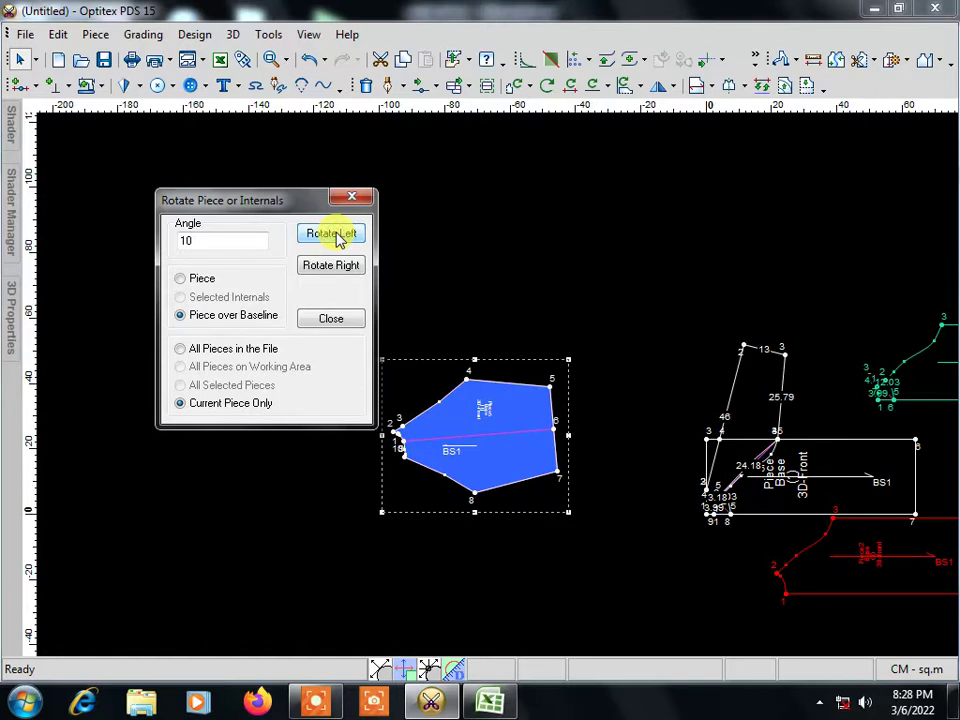
click(338, 267)
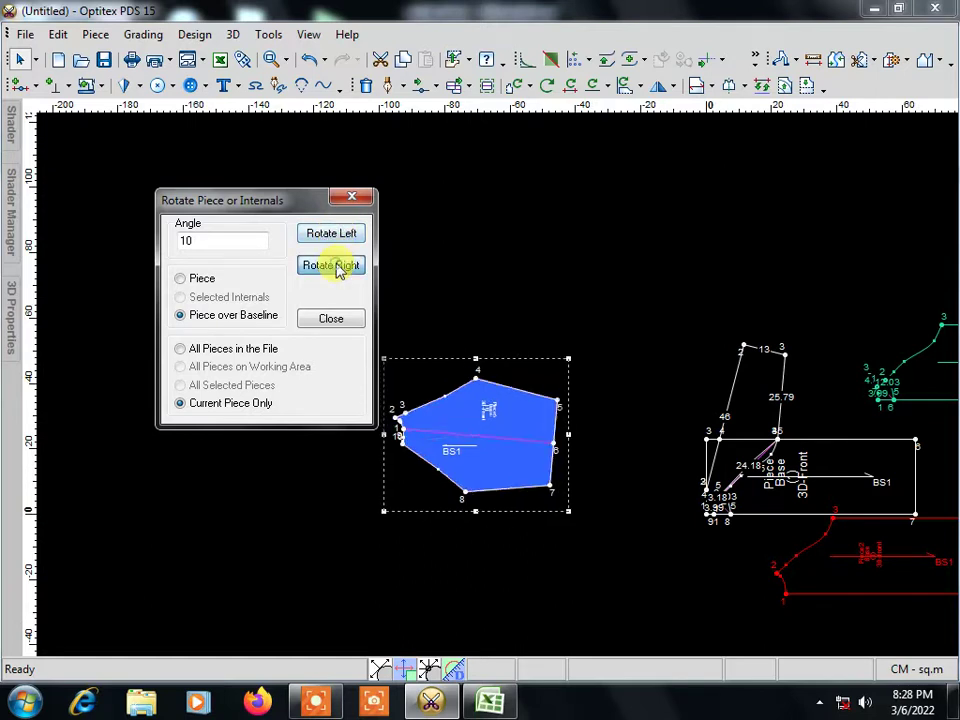
click(358, 200)
drag(522, 434, 503, 335)
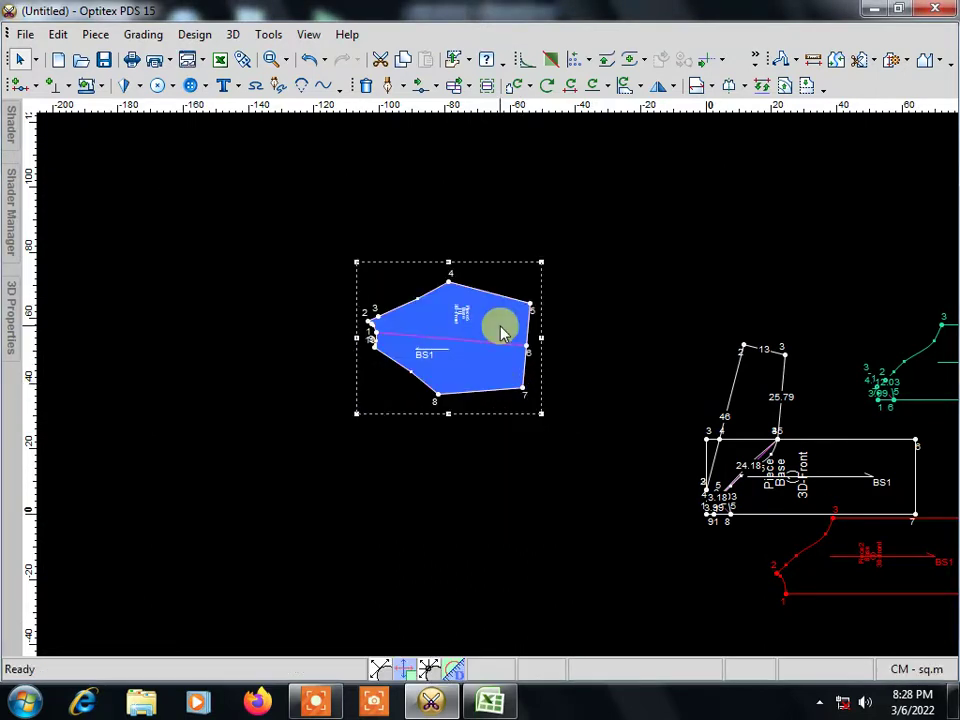
scroll(493, 362, up, 1)
Step: Choose Add Notch from the Notch dropdown next to the Seam tool and inspect the piece edges
scroll(491, 381, up, 1)
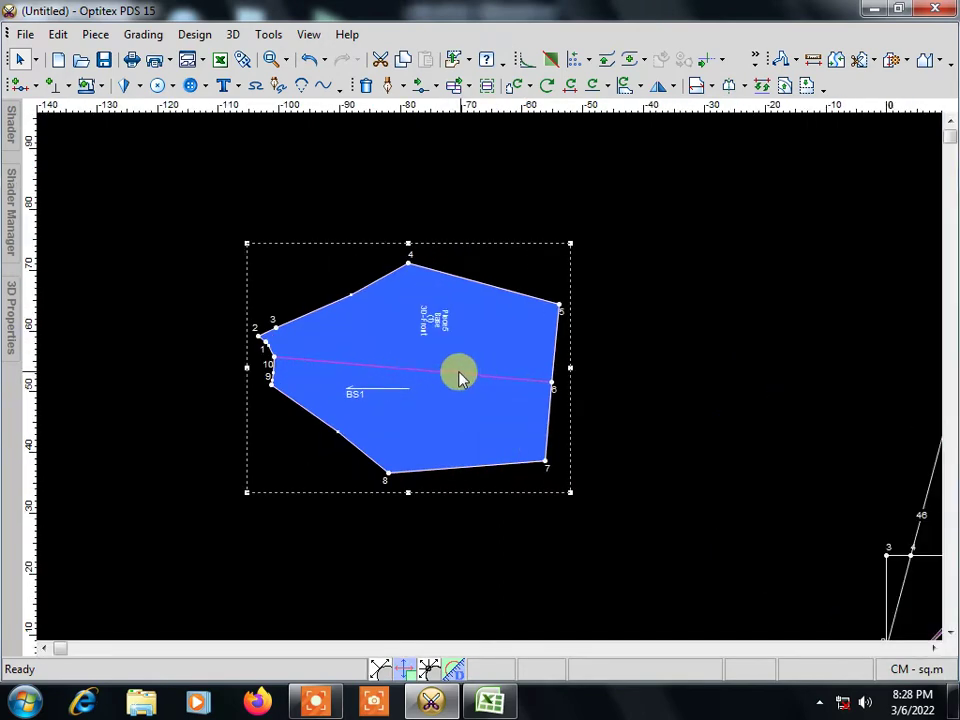
scroll(459, 377, up, 1)
scroll(491, 381, up, 1)
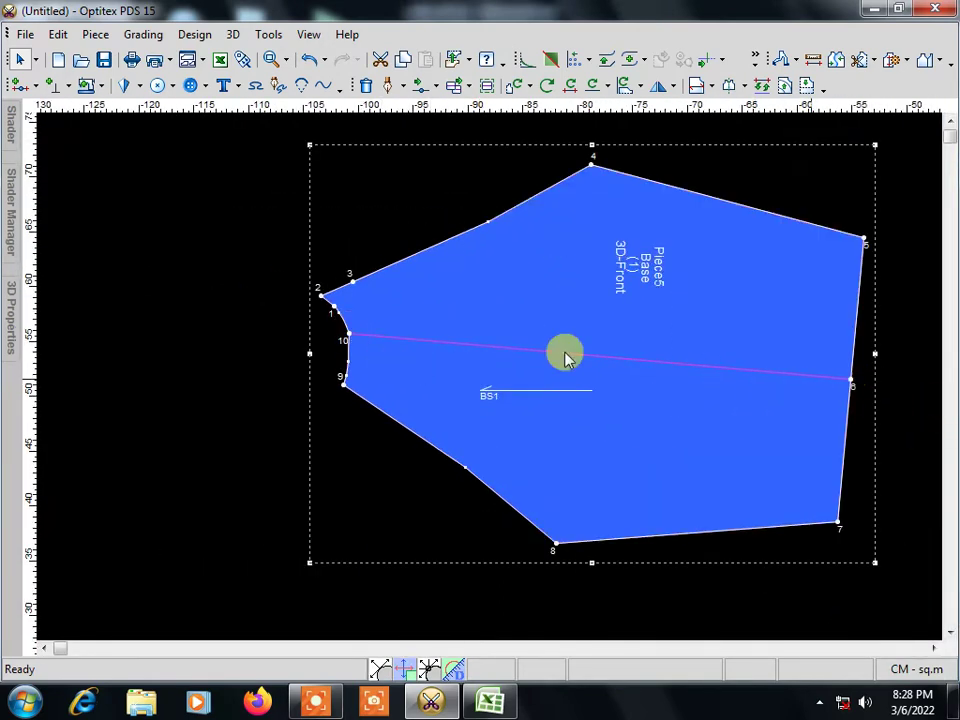
click(101, 86)
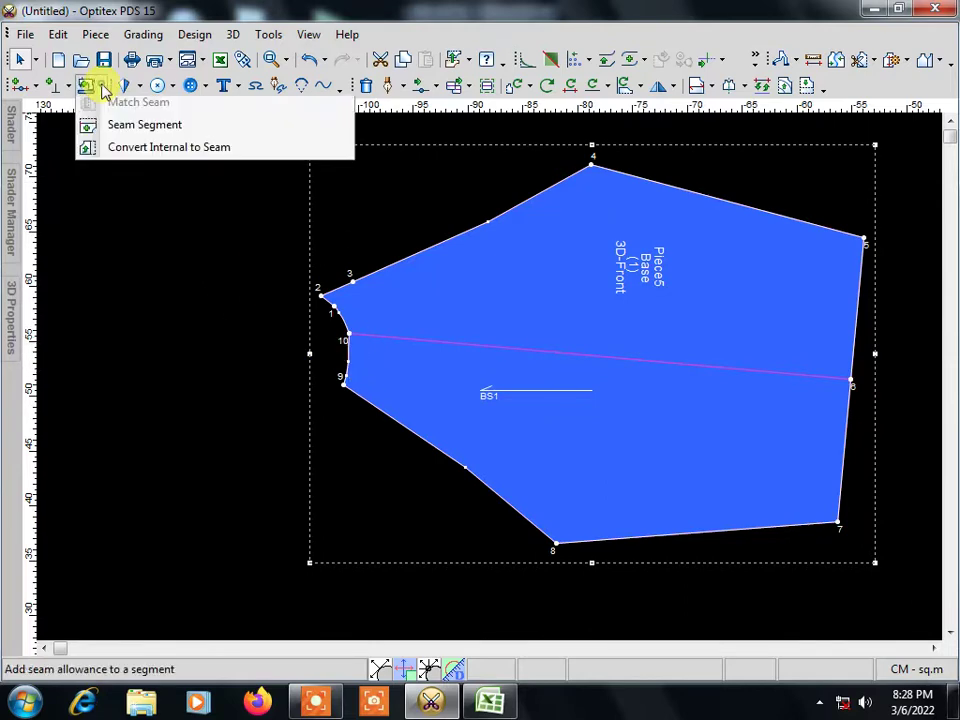
click(70, 87)
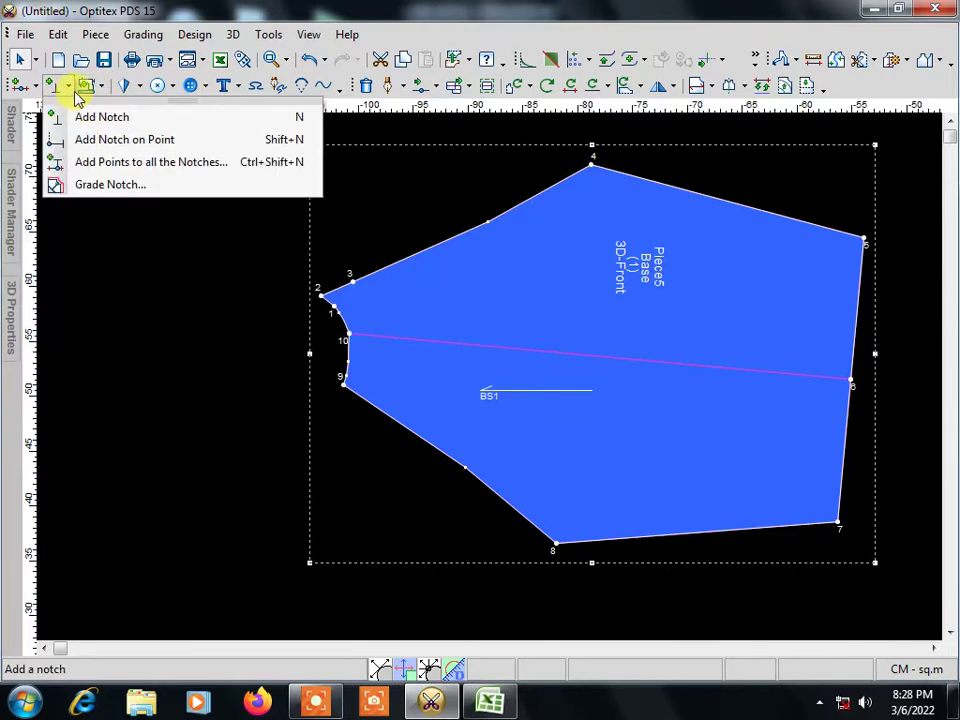
click(100, 117)
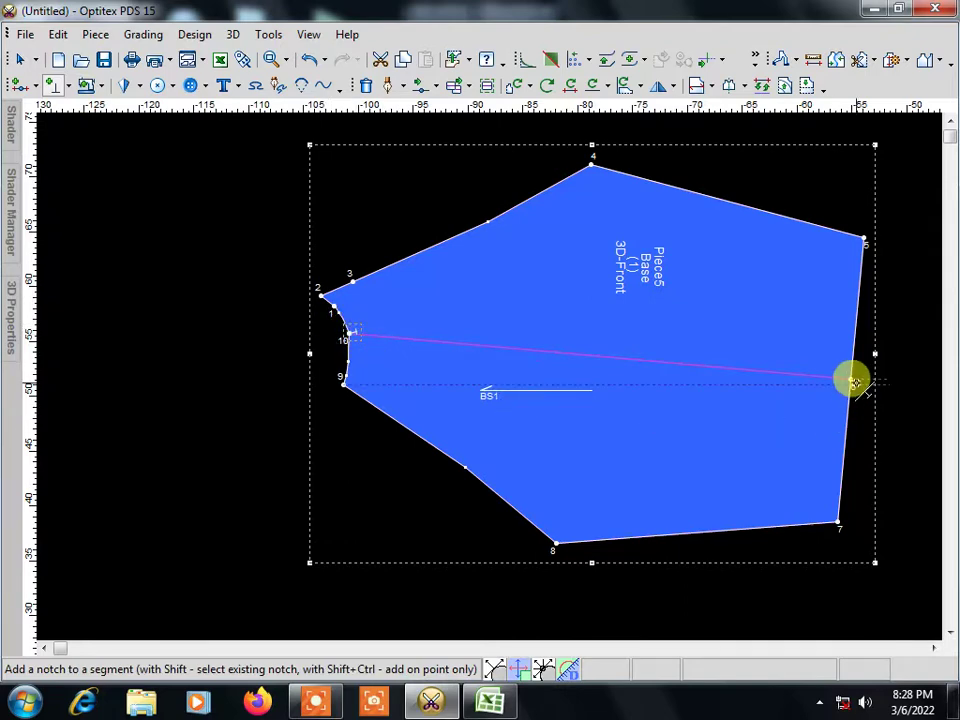
scroll(508, 420, down, 2)
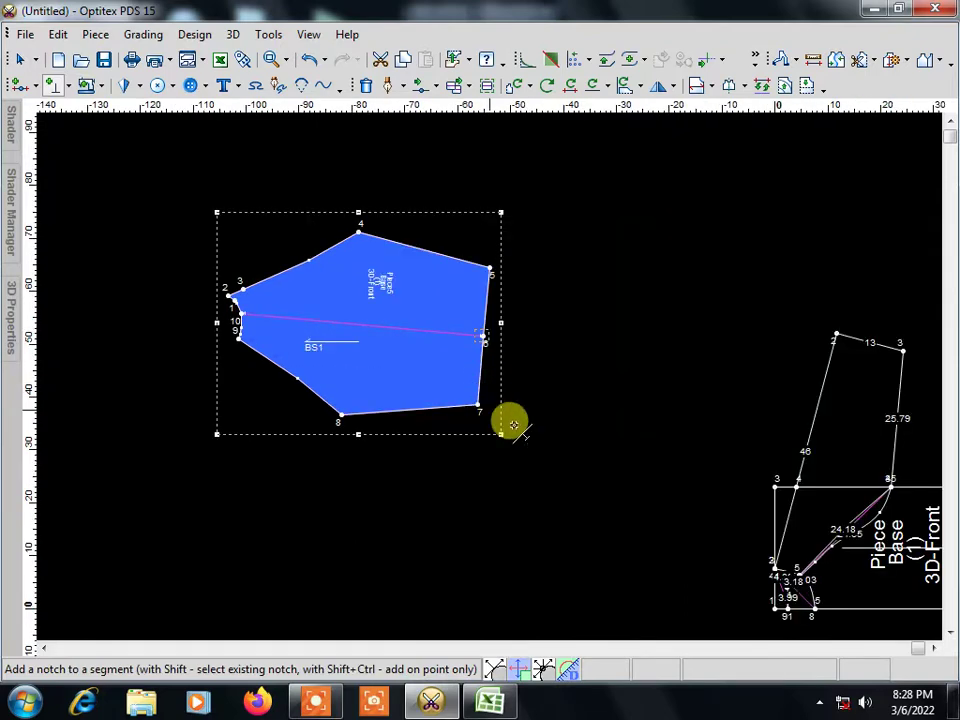
scroll(513, 374, down, 2)
scroll(540, 385, up, 1)
scroll(488, 369, down, 2)
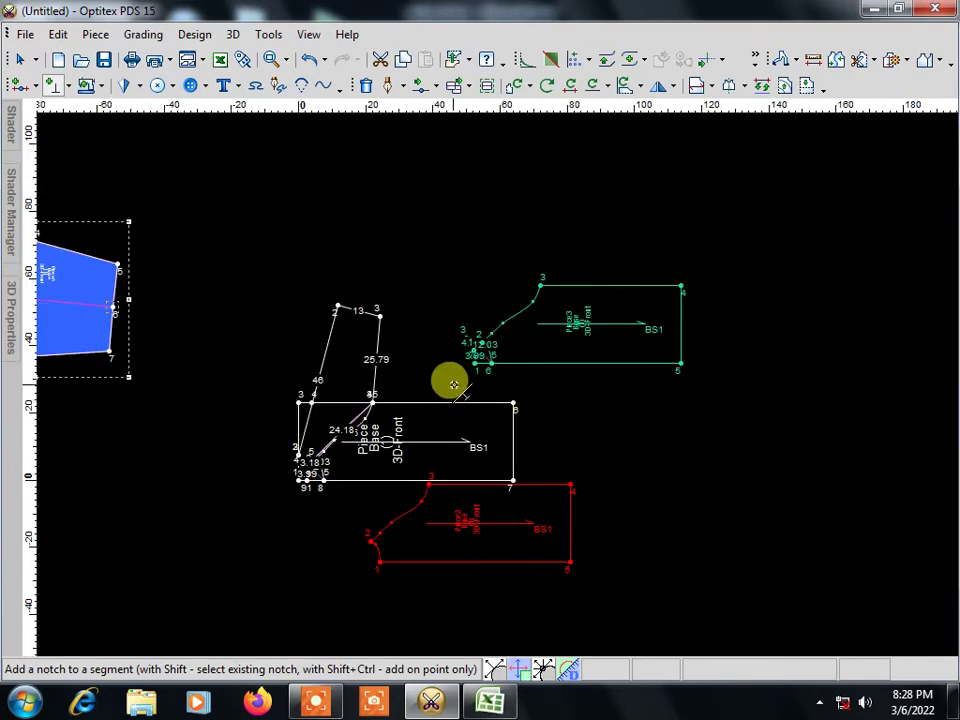
scroll(470, 378, up, 3)
scroll(489, 376, down, 2)
scroll(390, 366, up, 1)
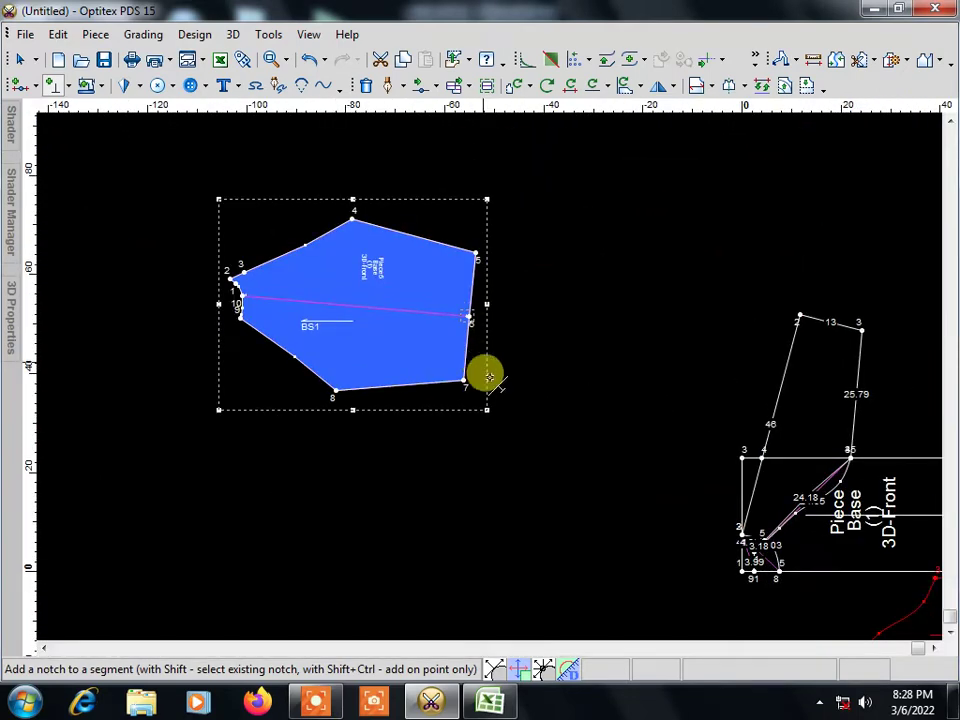
scroll(488, 376, down, 2)
scroll(476, 369, up, 2)
scroll(486, 373, up, 1)
scroll(454, 381, down, 1)
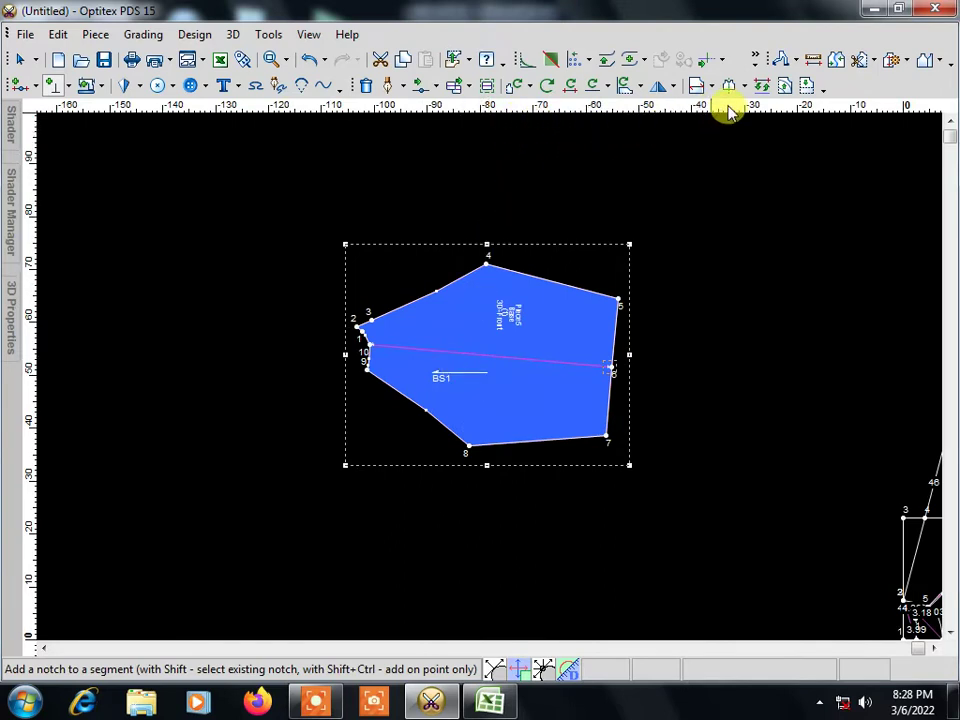
Step: Start Set Baseline Direction, then switch to the Move Internal tool
click(712, 88)
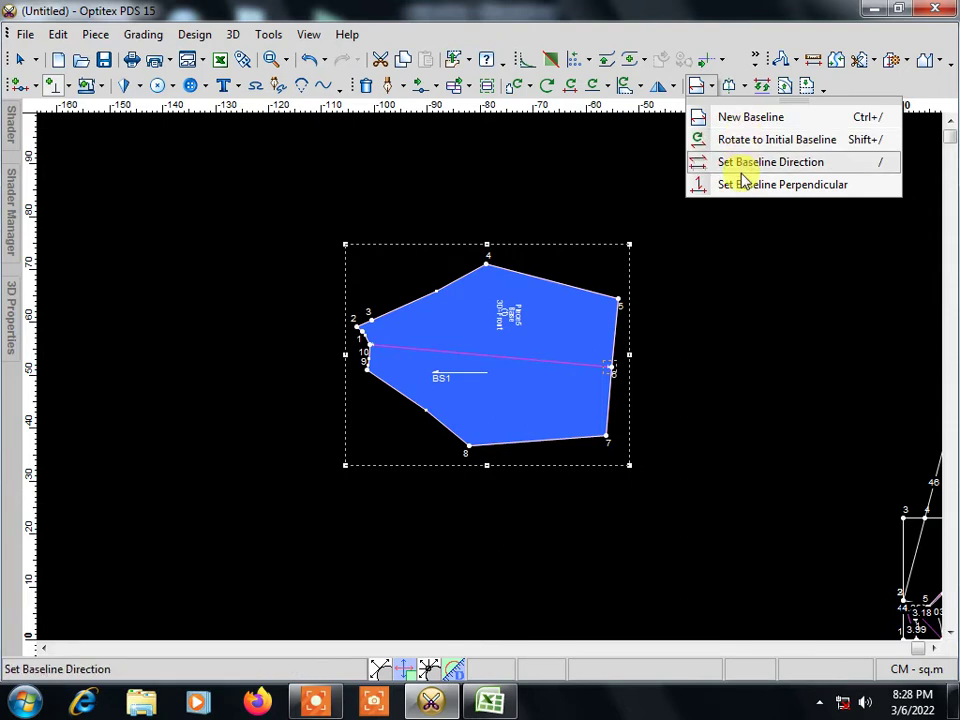
click(740, 164)
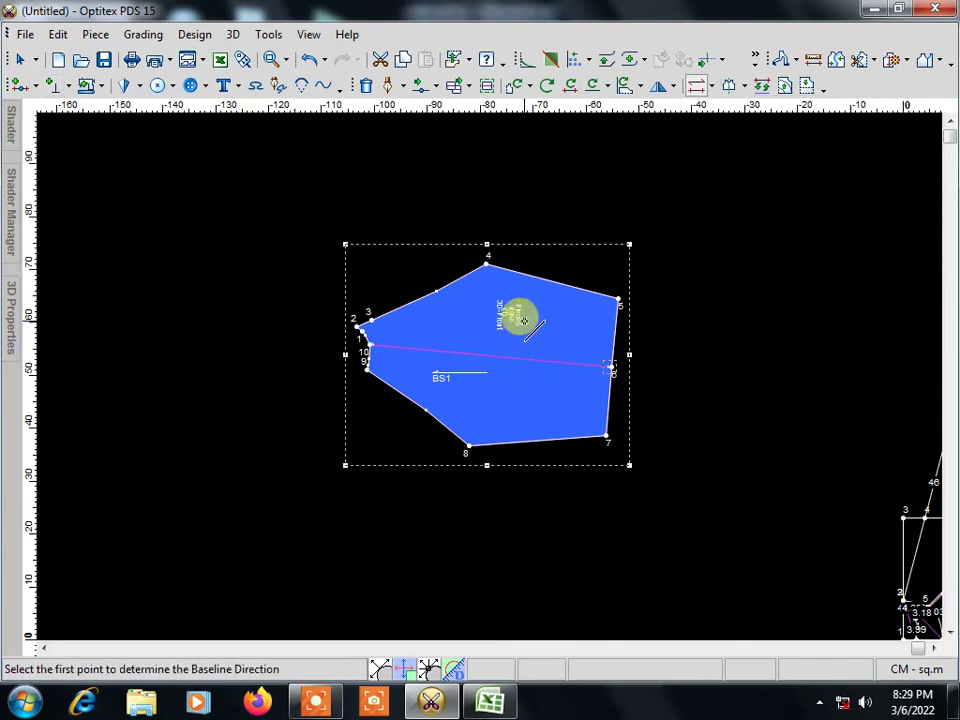
scroll(505, 340, up, 2)
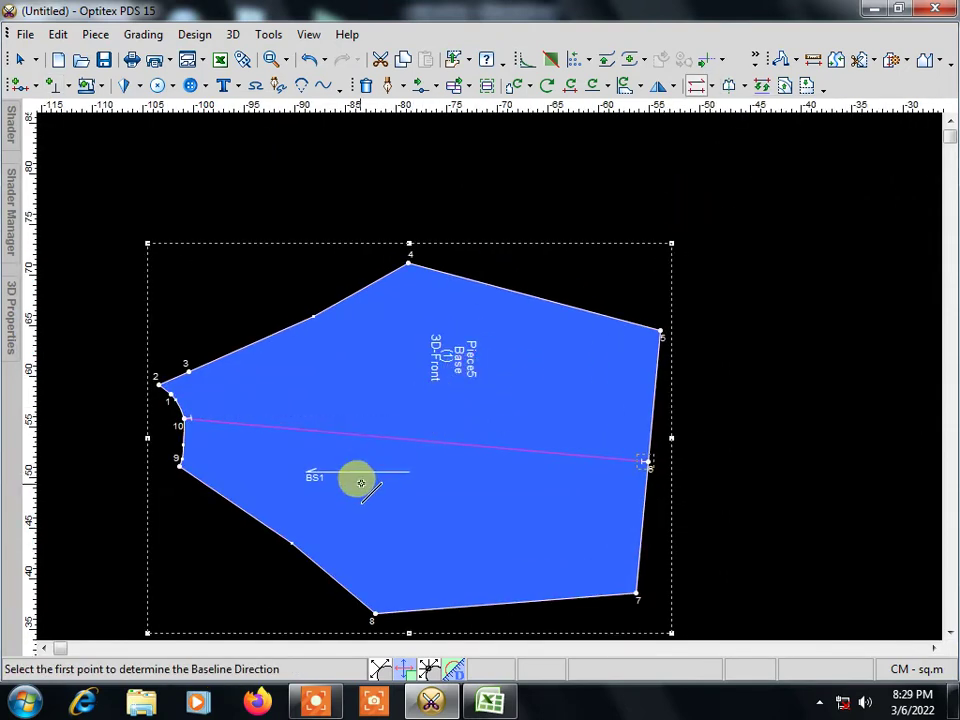
click(484, 86)
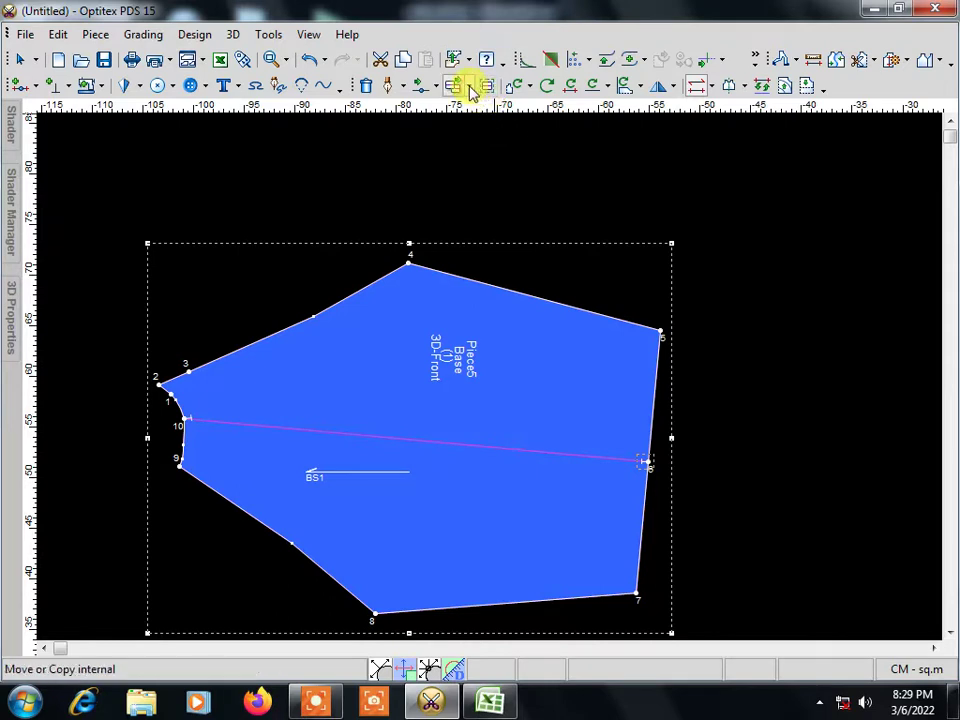
click(467, 86)
click(505, 165)
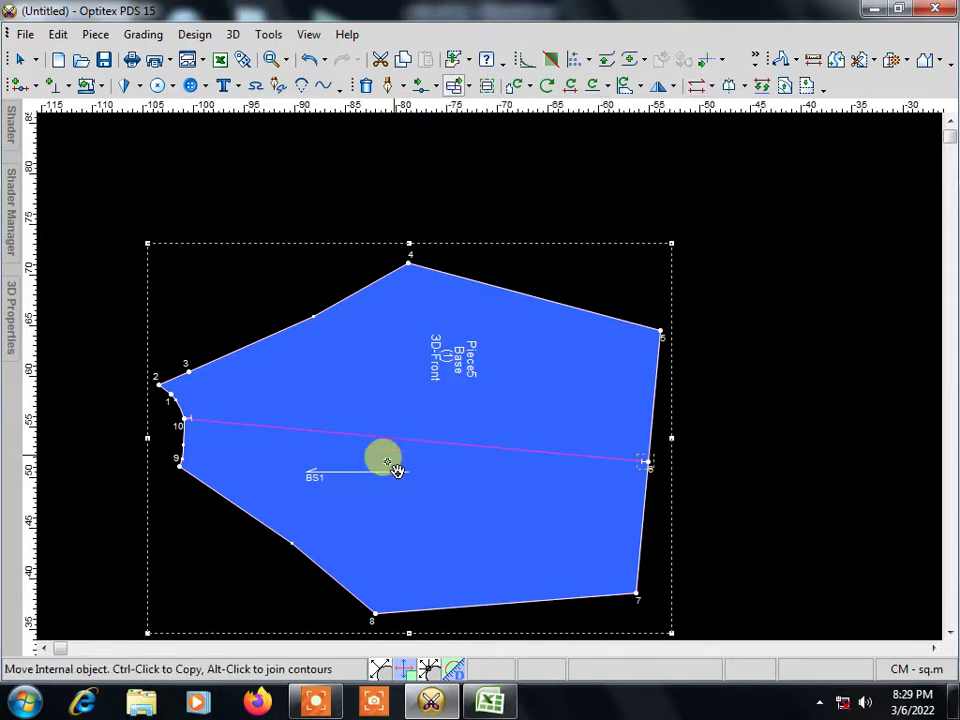
Step: Move the BS1 grain line onto the pink baseline near the piece centre
click(388, 476)
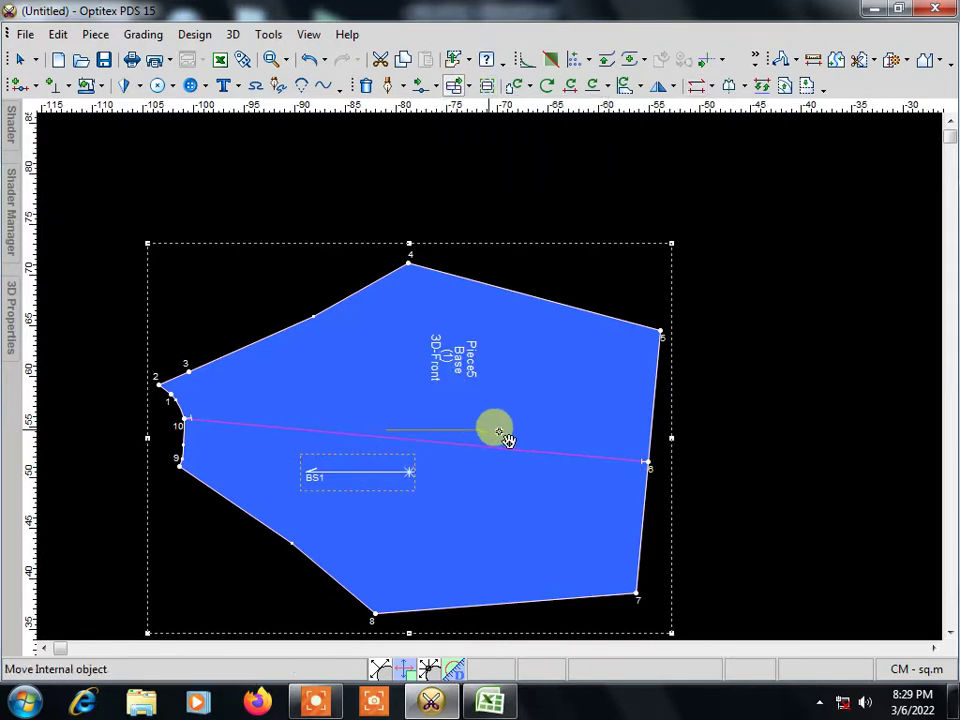
click(499, 432)
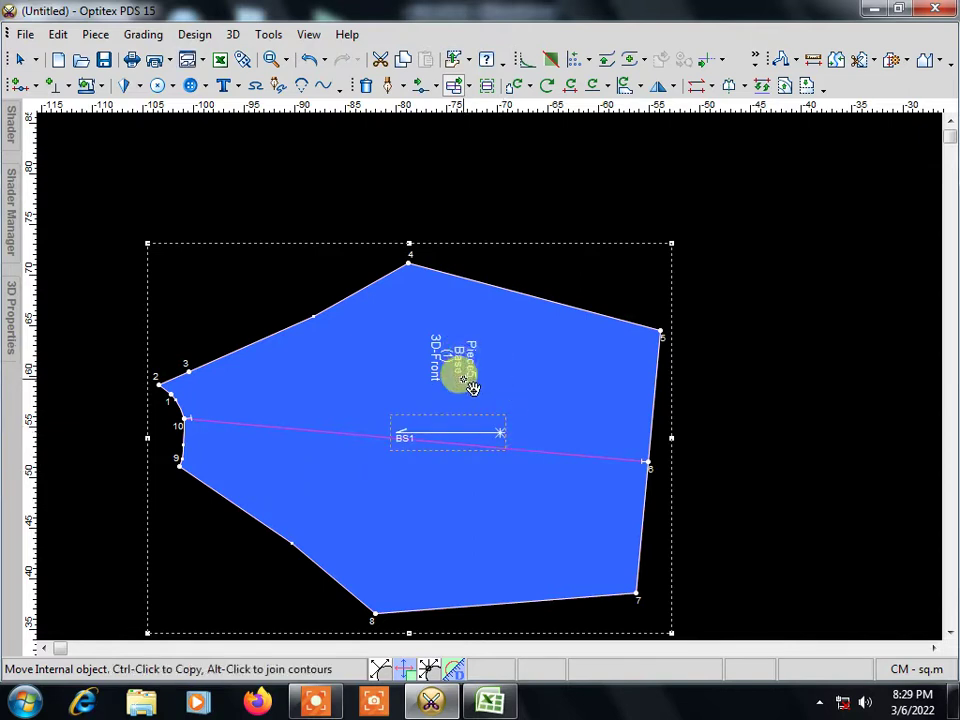
click(500, 432)
click(500, 440)
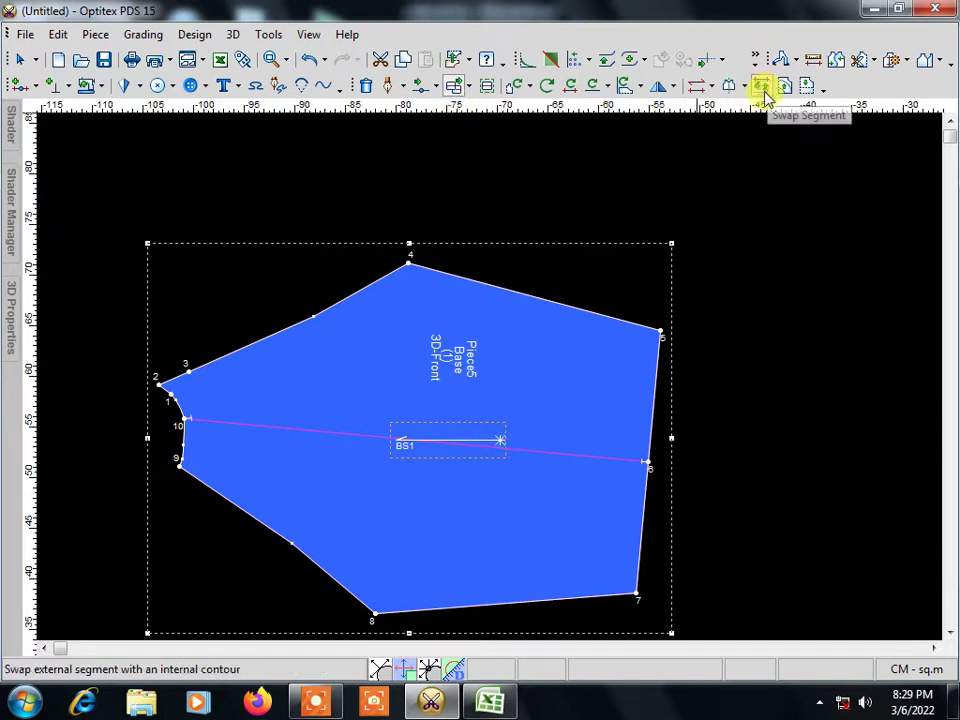
Step: Start Set Baseline Direction and try several point pairs on Piece5 for BS1
click(710, 89)
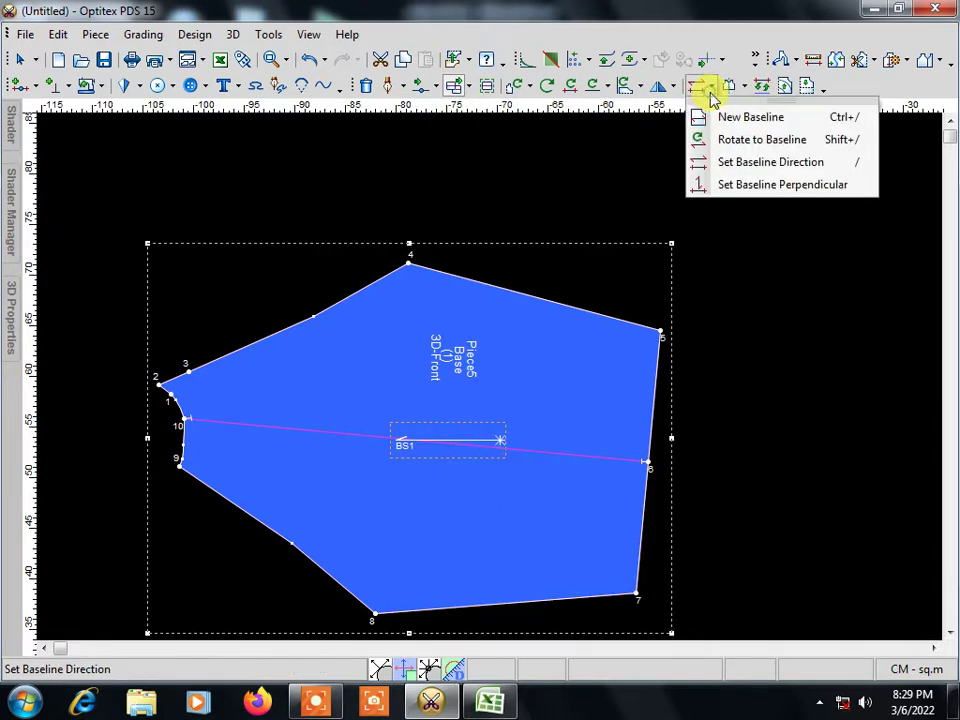
click(766, 163)
click(498, 441)
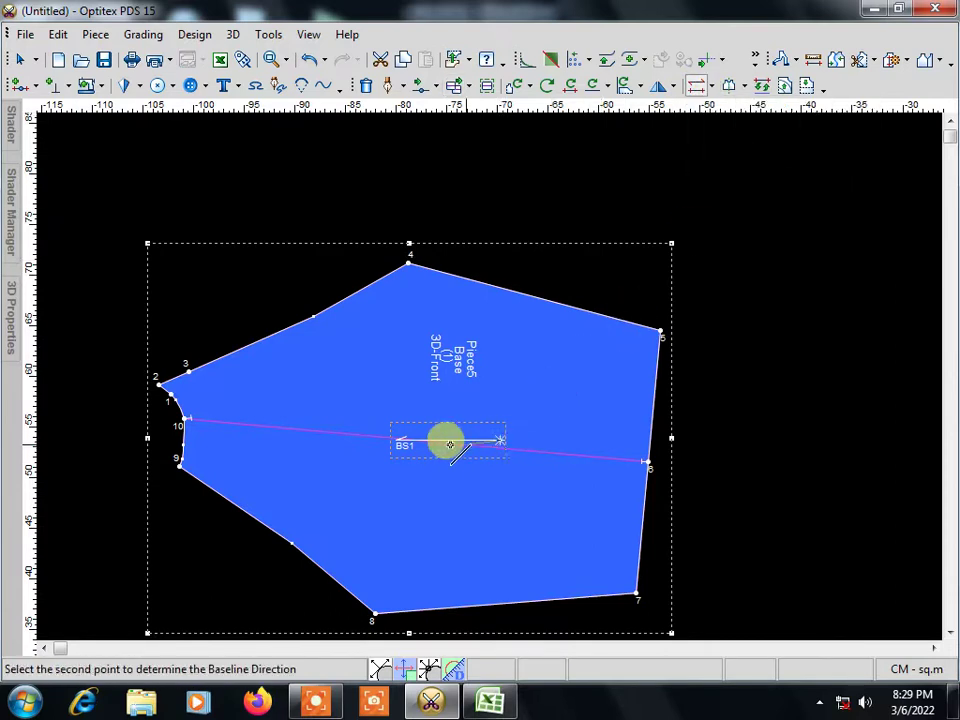
click(396, 439)
click(400, 421)
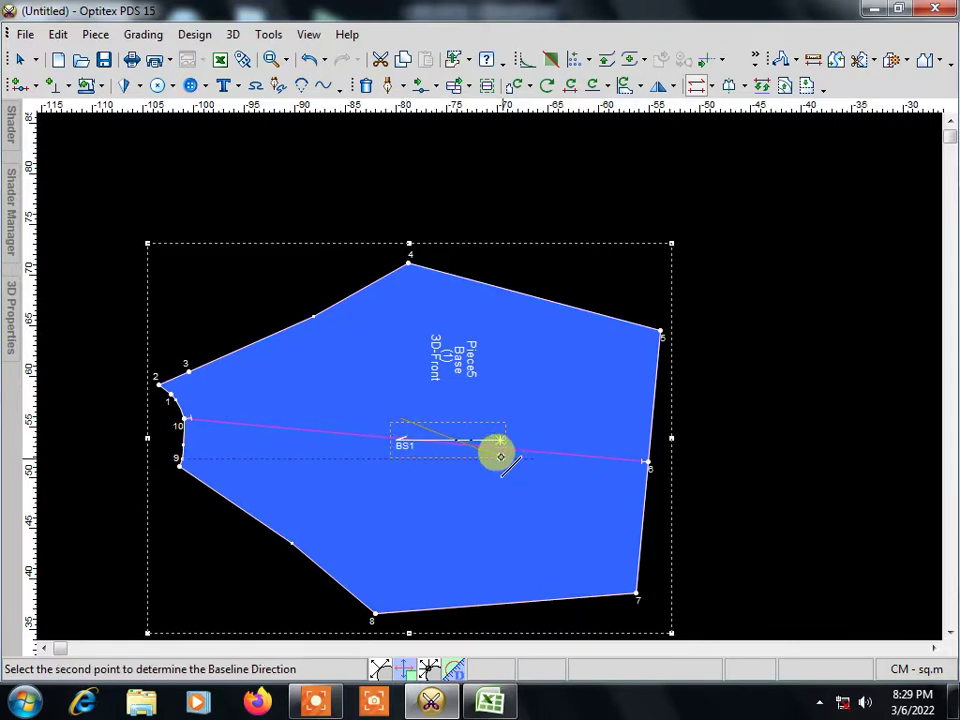
click(497, 453)
click(407, 495)
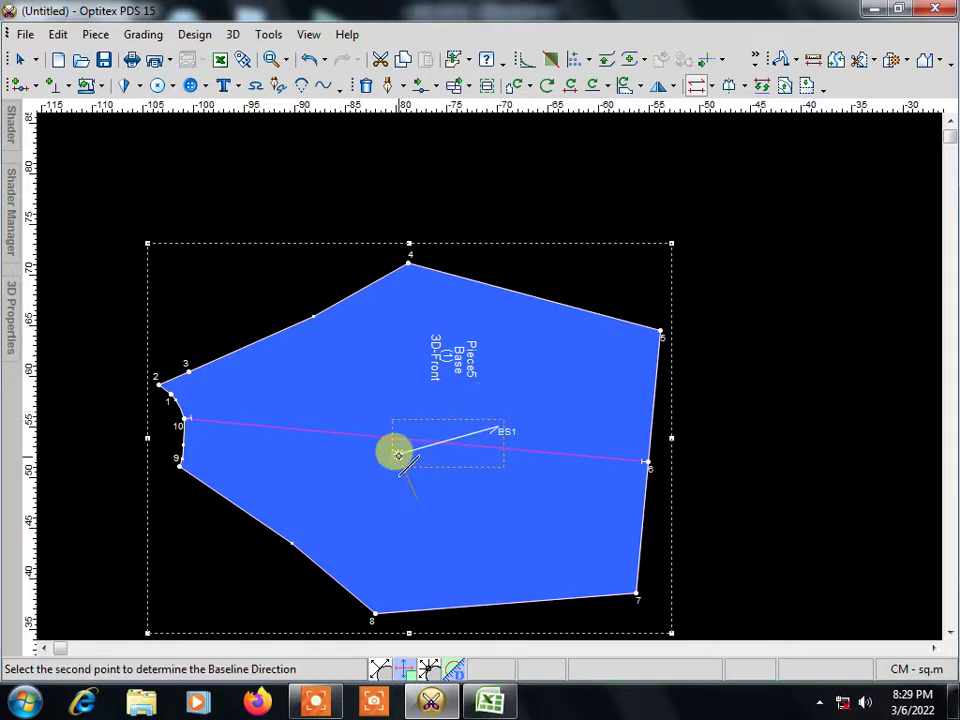
click(394, 452)
click(467, 486)
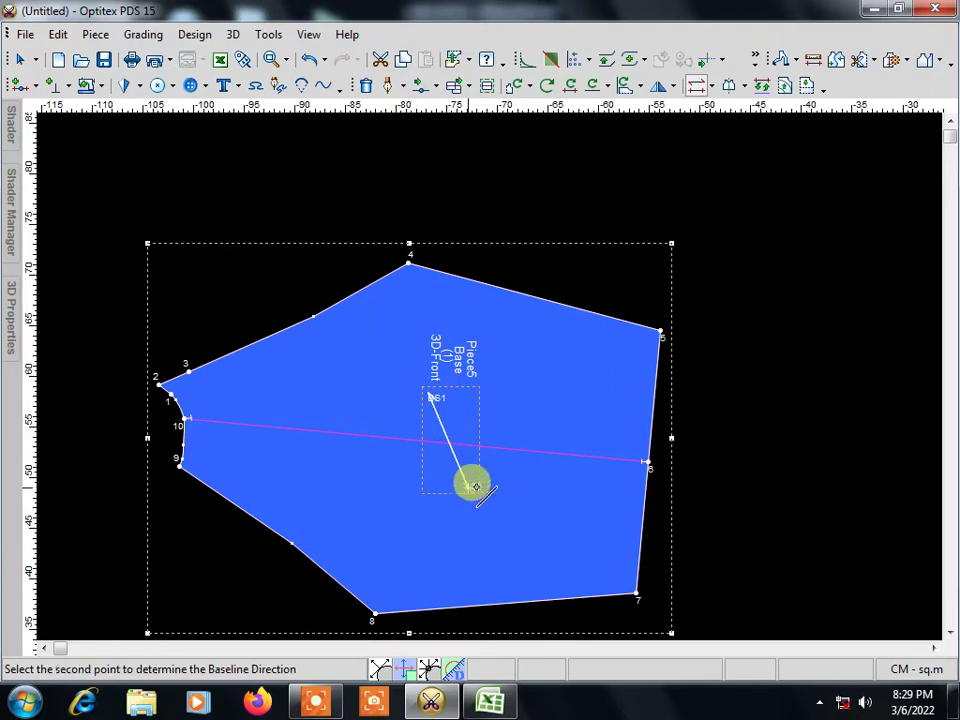
click(505, 458)
Step: Redraw BS1 on Piece5 so it points right, nearly horizontal
click(406, 460)
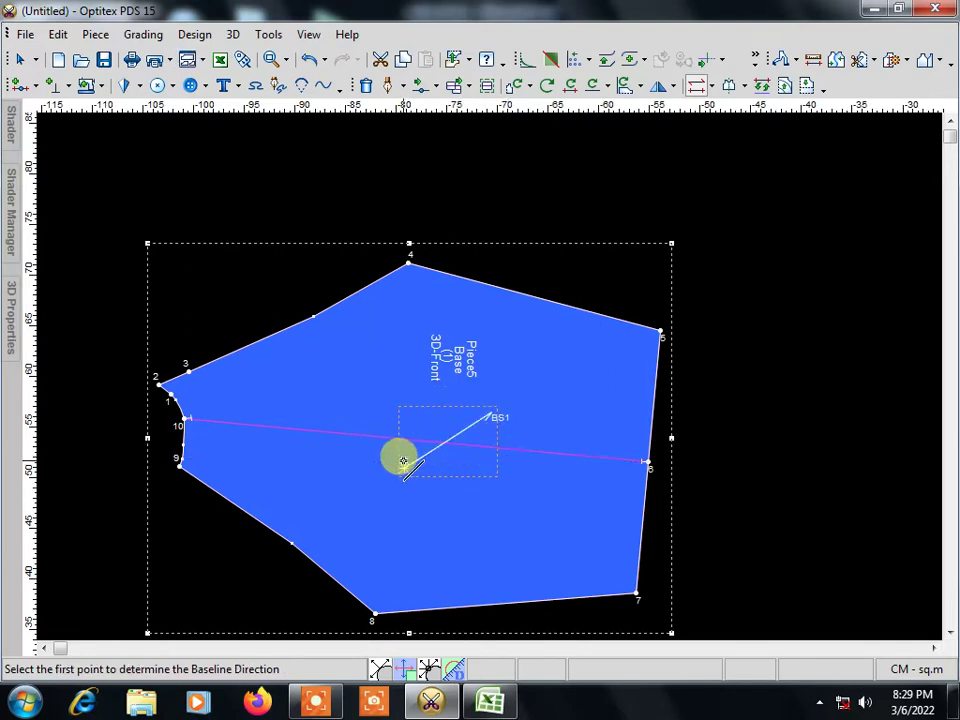
click(403, 461)
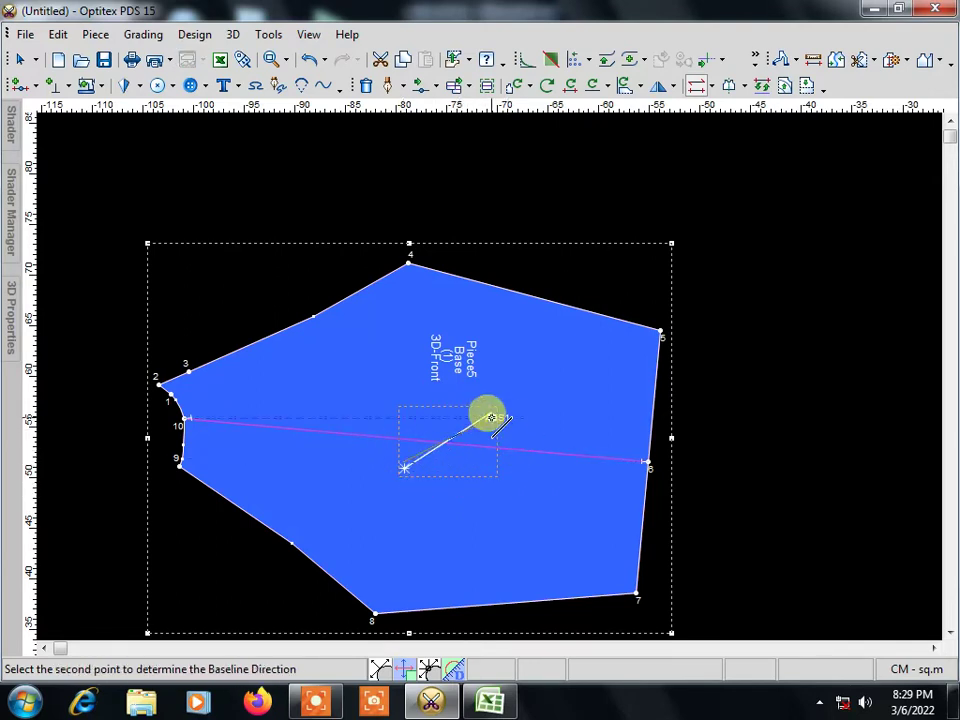
click(497, 434)
click(494, 418)
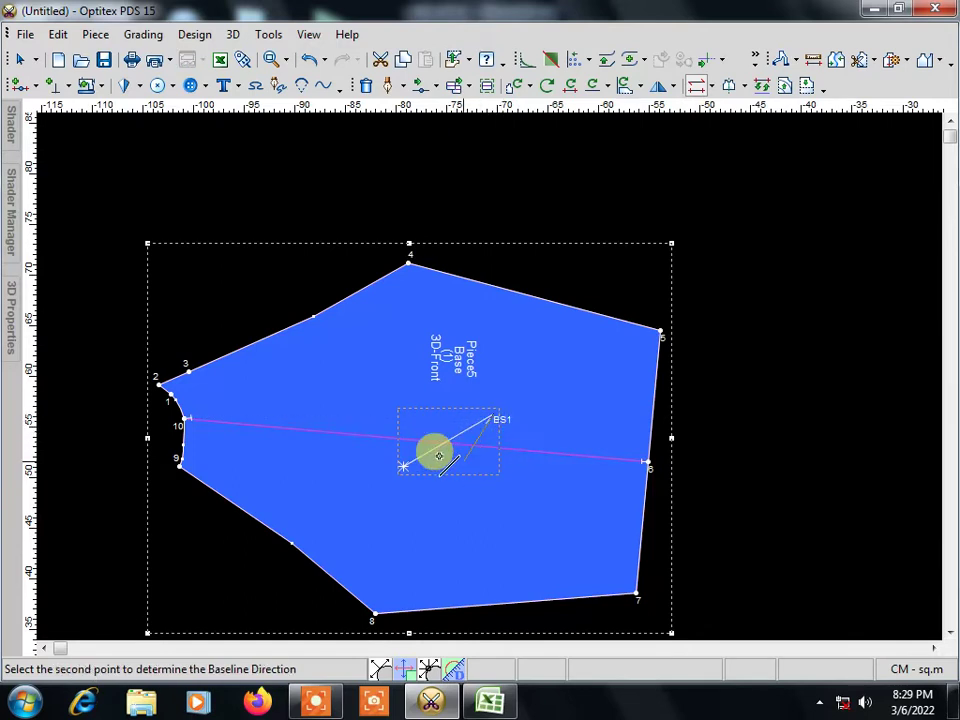
click(521, 467)
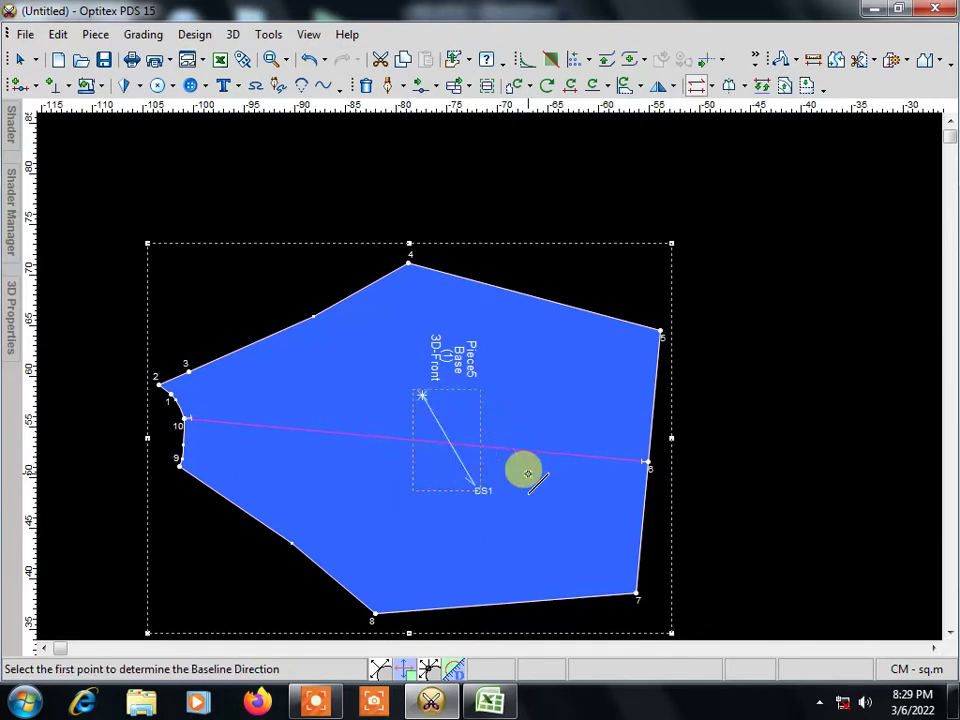
click(409, 489)
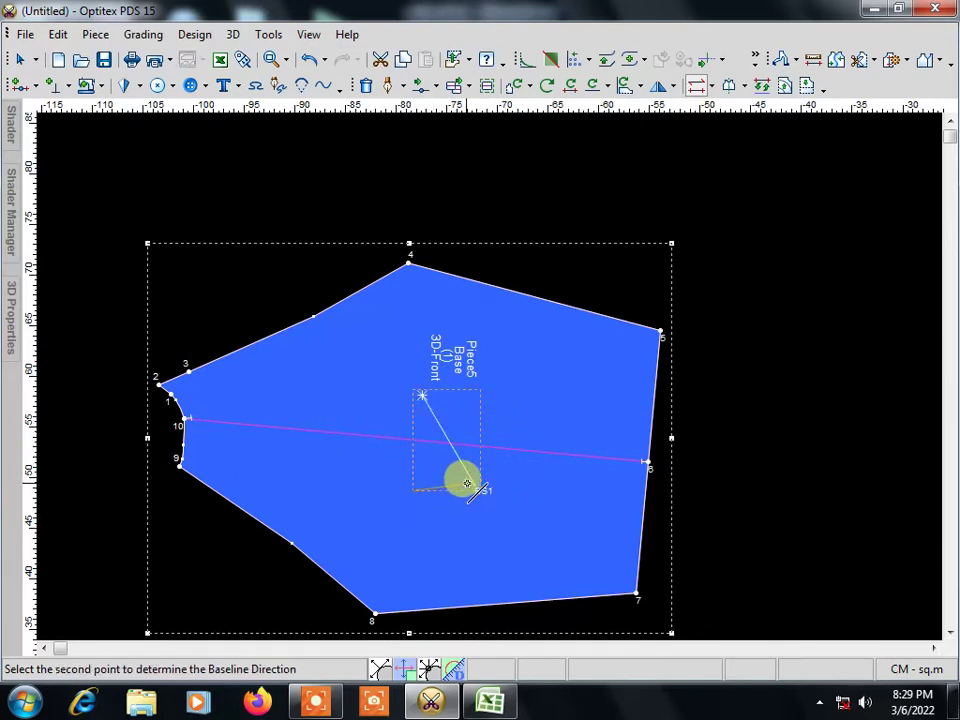
click(472, 482)
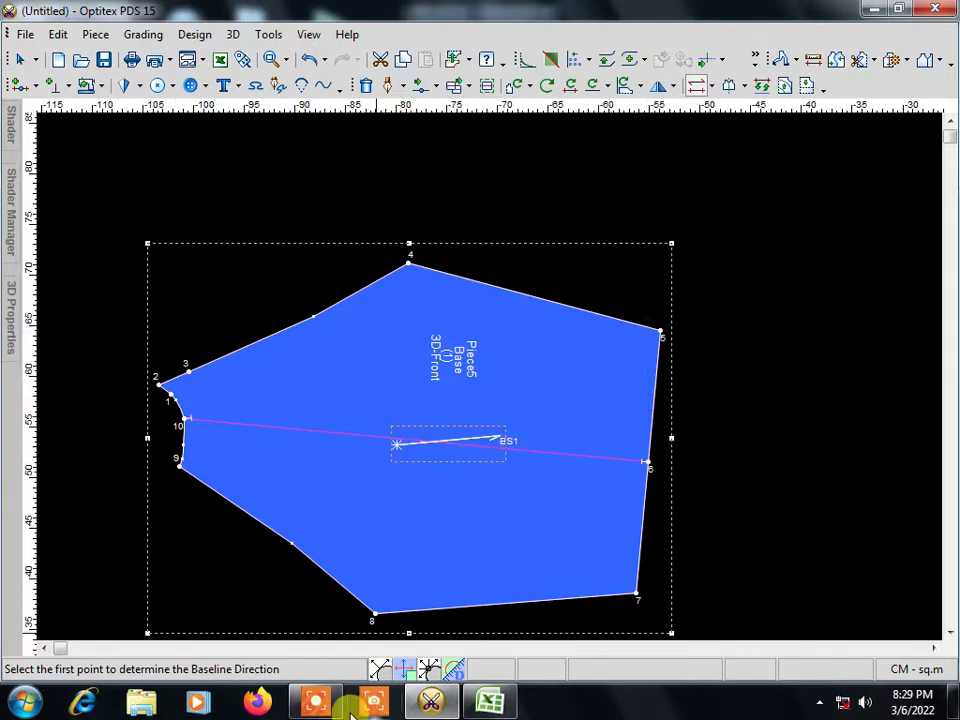
click(318, 705)
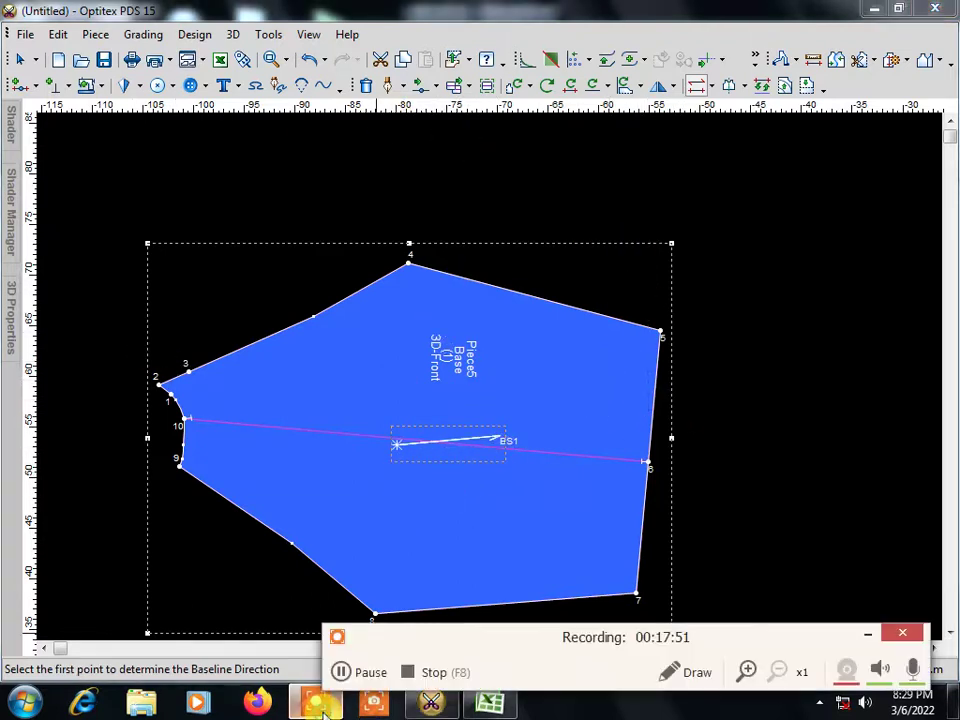
click(370, 672)
click(385, 675)
Step: Pan and zoom to bring the neighbouring pattern pieces into view
click(870, 640)
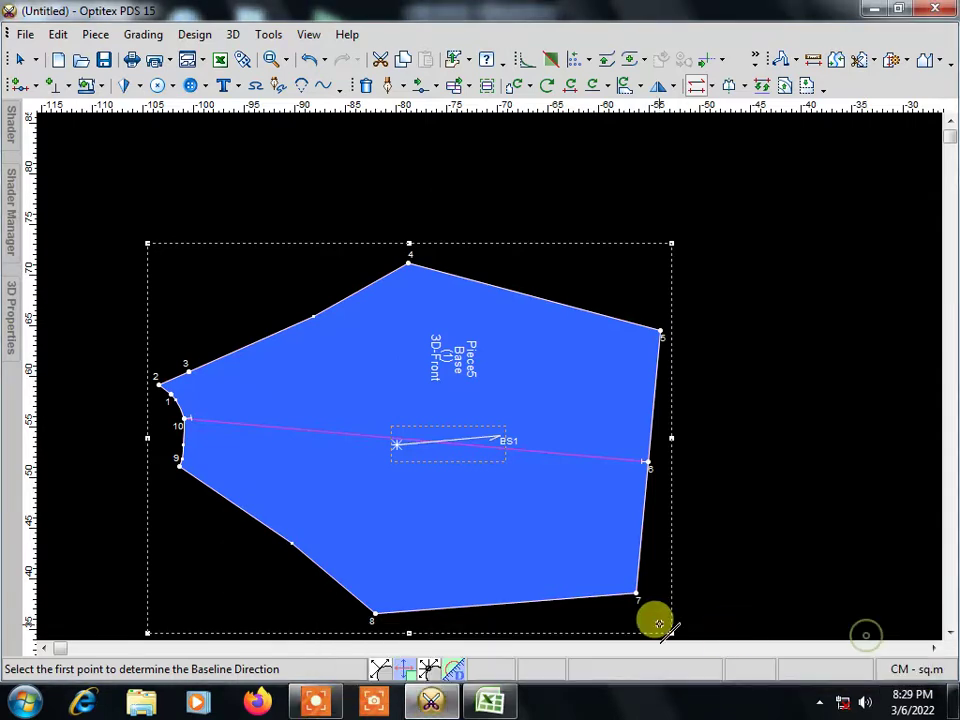
middle_drag(653, 621, 489, 371)
scroll(500, 385, down, 3)
middle_drag(942, 420, 476, 371)
scroll(476, 371, up, 3)
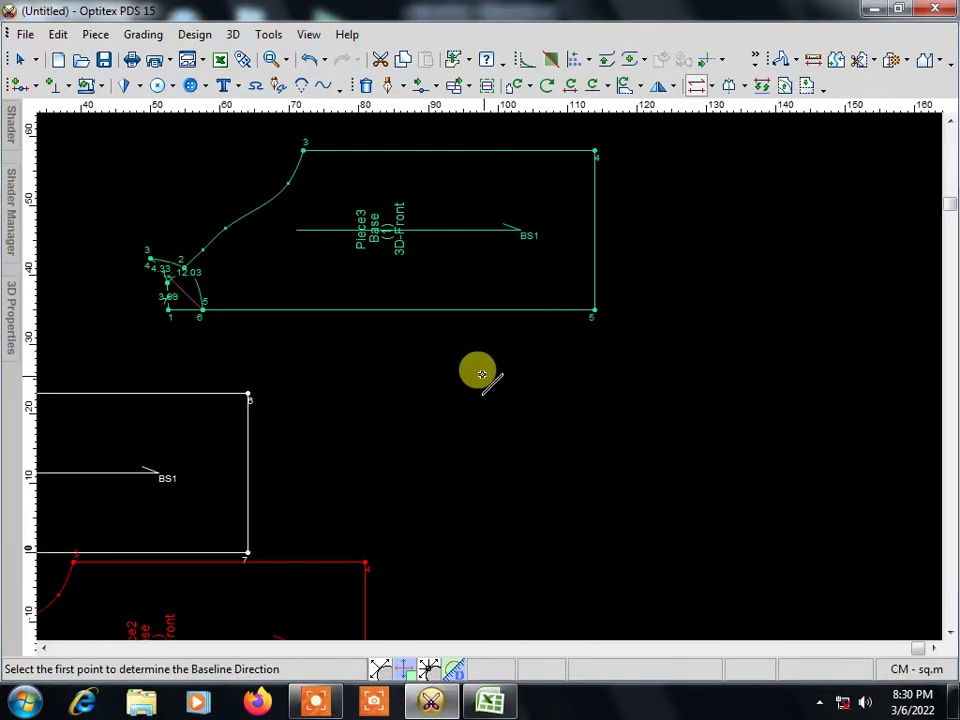
scroll(482, 373, down, 1)
scroll(482, 373, down, 1)
scroll(489, 376, up, 4)
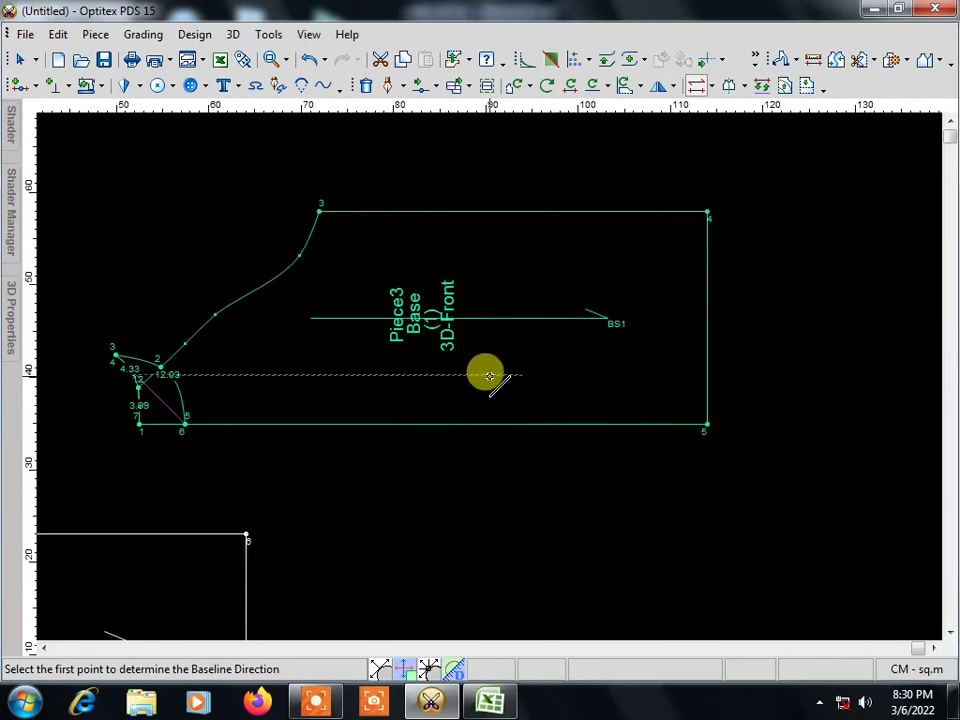
scroll(480, 378, down, 2)
scroll(491, 373, down, 2)
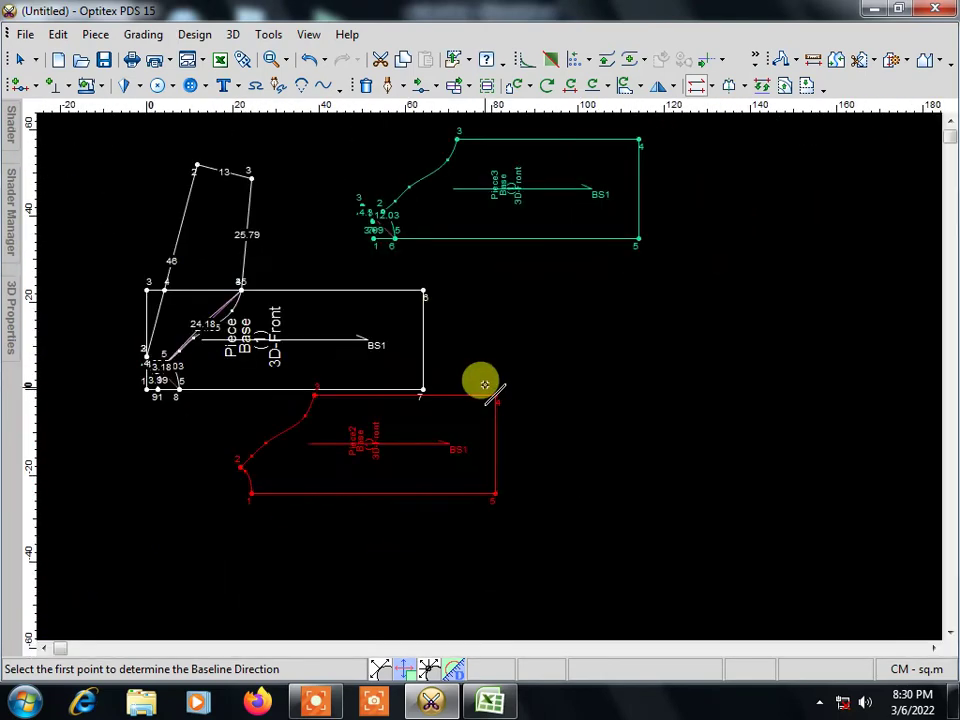
scroll(480, 384, up, 1)
Step: Select the red Piece2 front piece and choose End Piece Selection
click(412, 432)
scroll(484, 375, up, 2)
scroll(488, 377, up, 1)
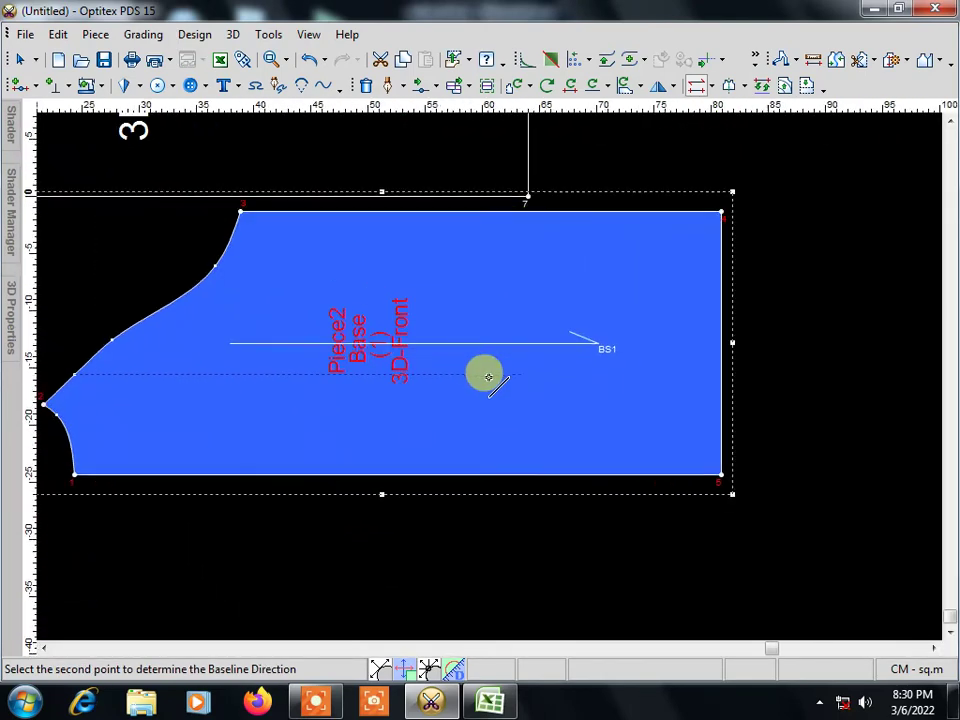
scroll(487, 376, up, 1)
scroll(486, 375, down, 3)
scroll(476, 375, up, 2)
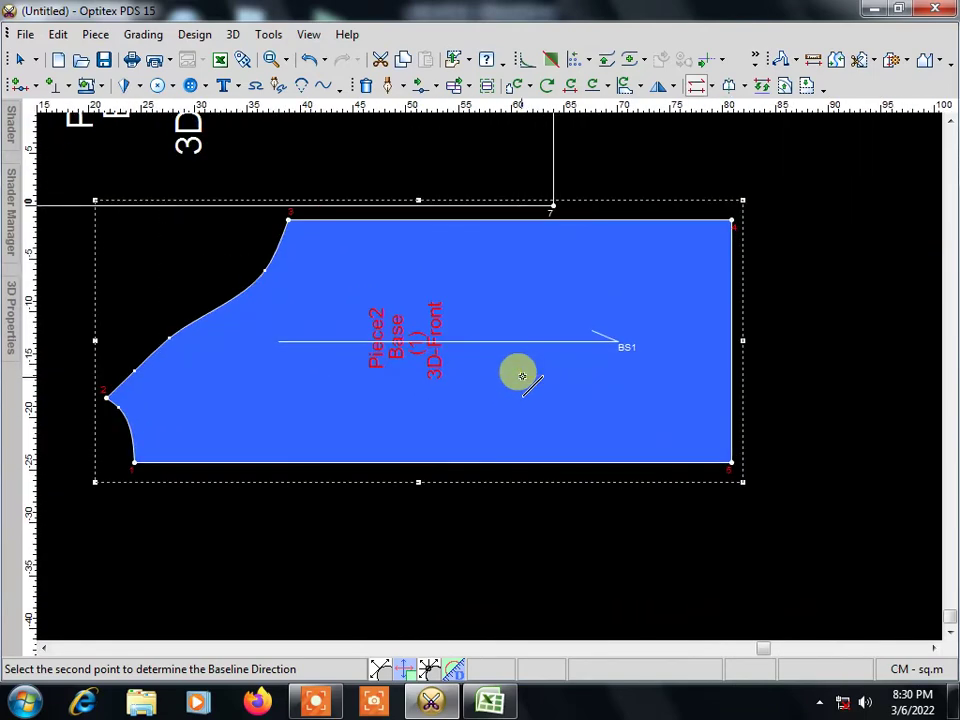
scroll(508, 379, up, 1)
right_click(518, 385)
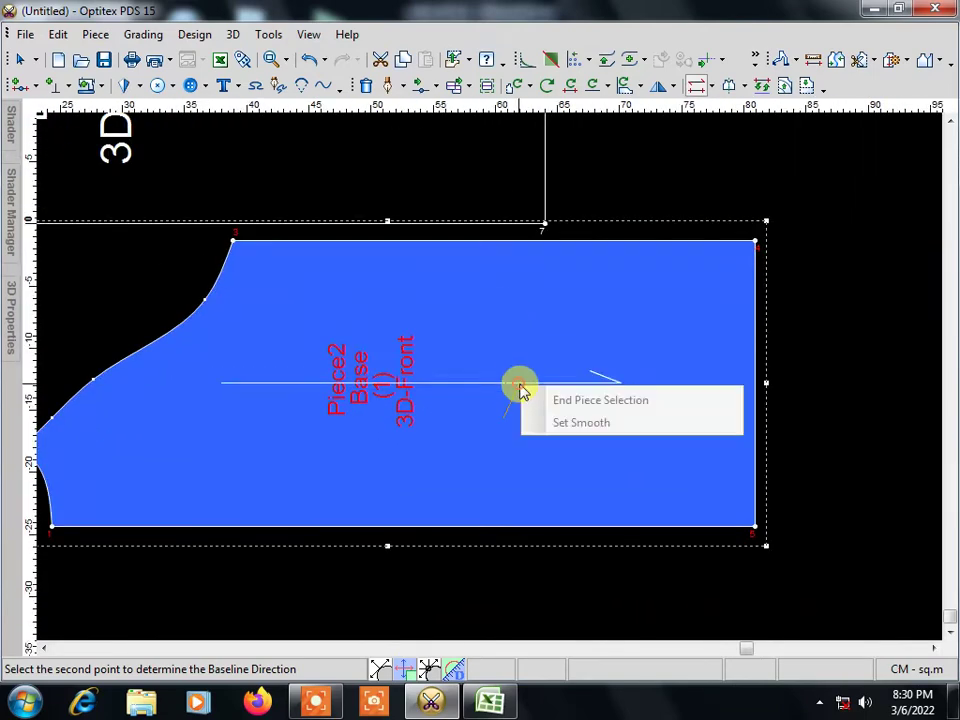
click(576, 397)
scroll(491, 379, down, 2)
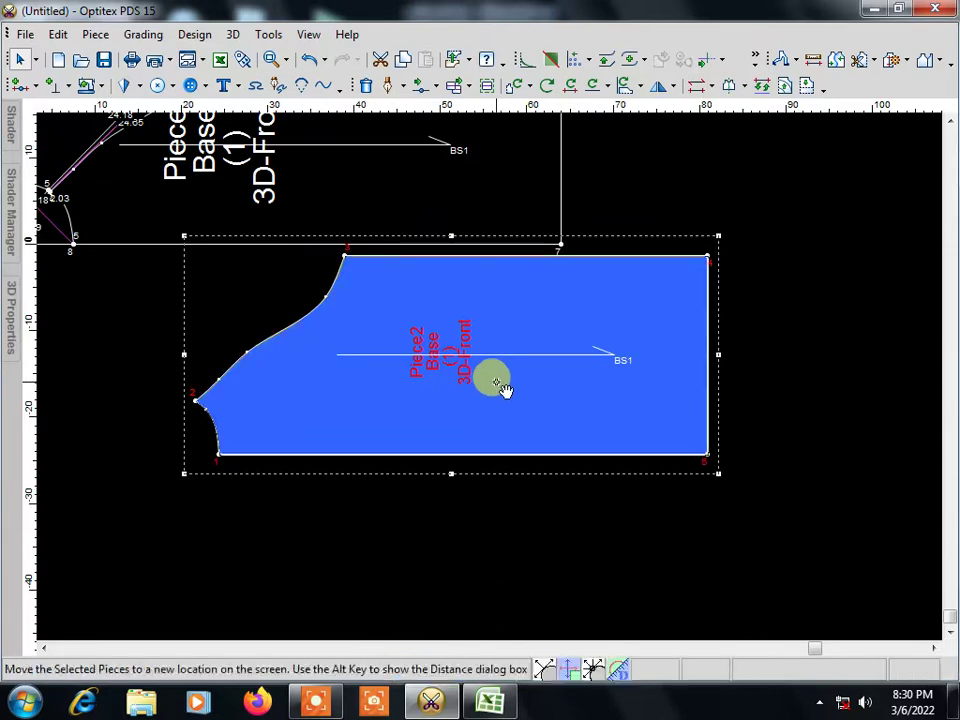
Step: Rename Piece2 to FRONT by picking it from the Name list in Pieces Properties
double_click(496, 386)
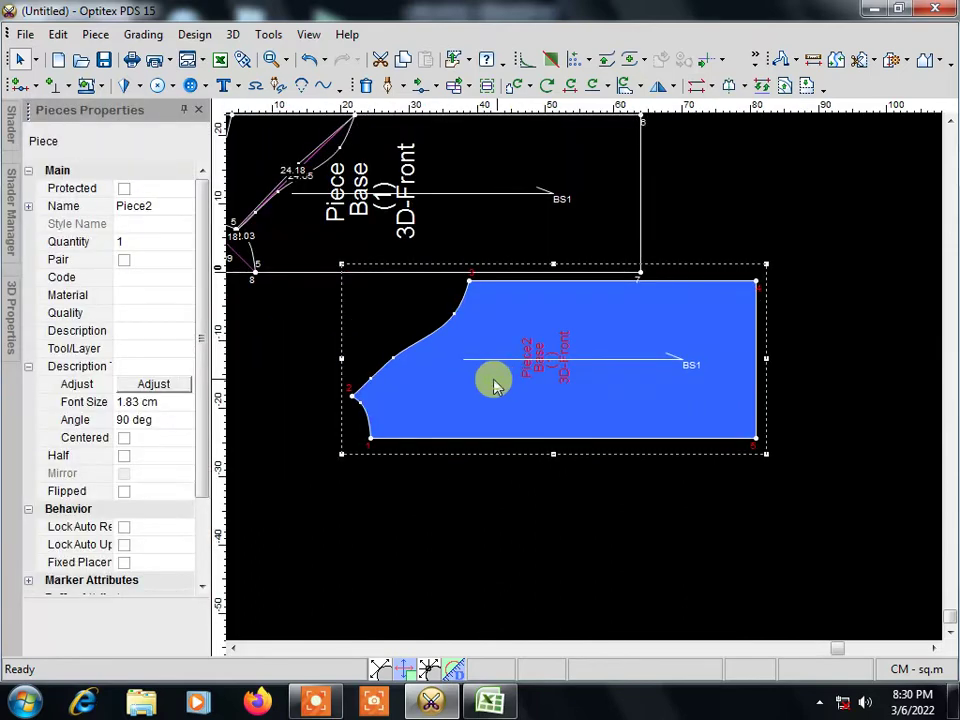
click(145, 207)
click(186, 208)
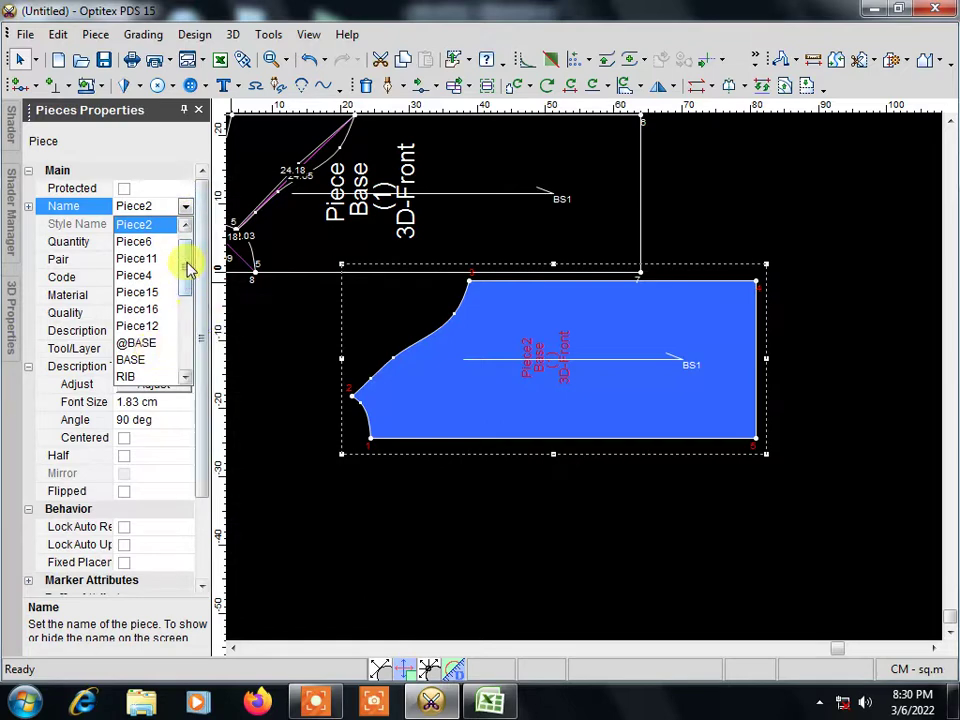
drag(186, 261, 198, 343)
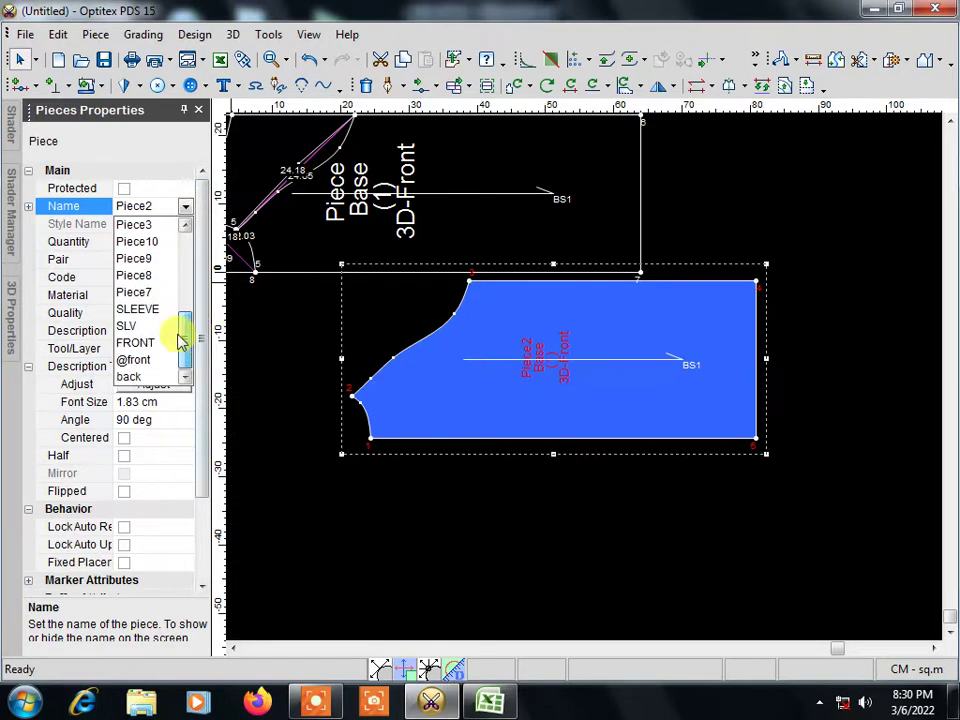
click(135, 343)
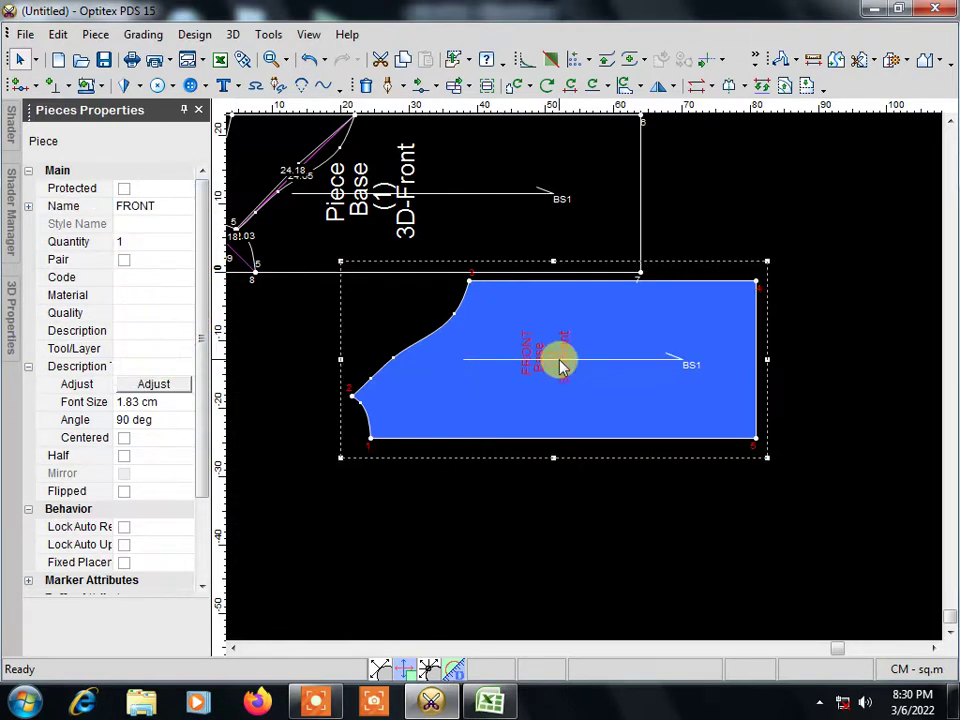
scroll(560, 365, up, 2)
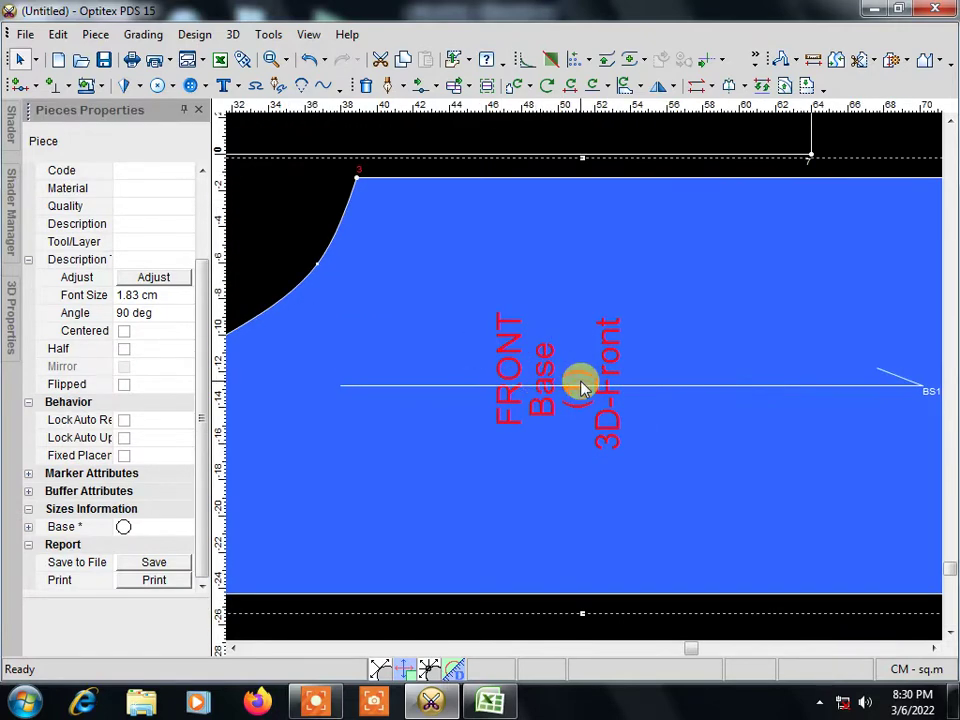
scroll(583, 385, down, 1)
scroll(583, 385, down, 1)
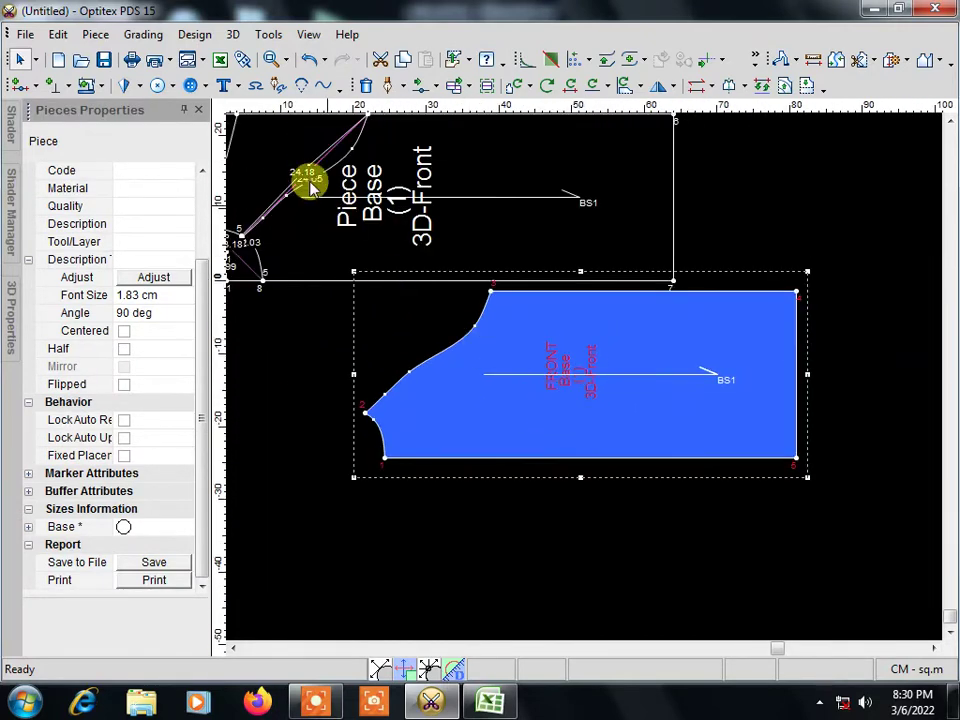
Step: In the Grading Sizes Table, rename the base size from Base to M
click(146, 36)
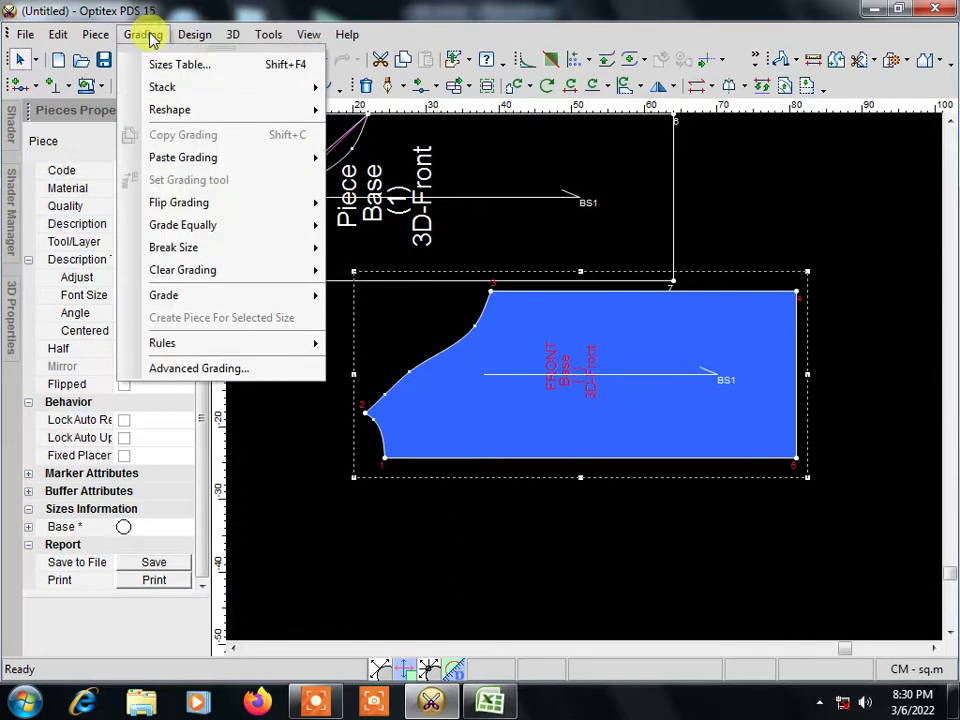
click(172, 64)
text(M)
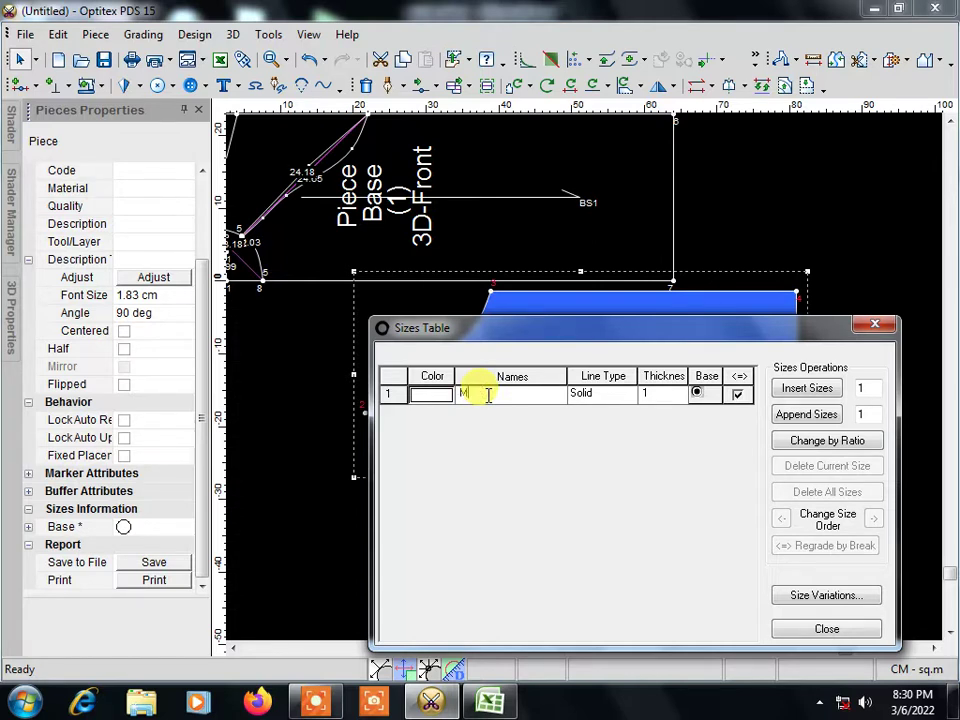
click(696, 398)
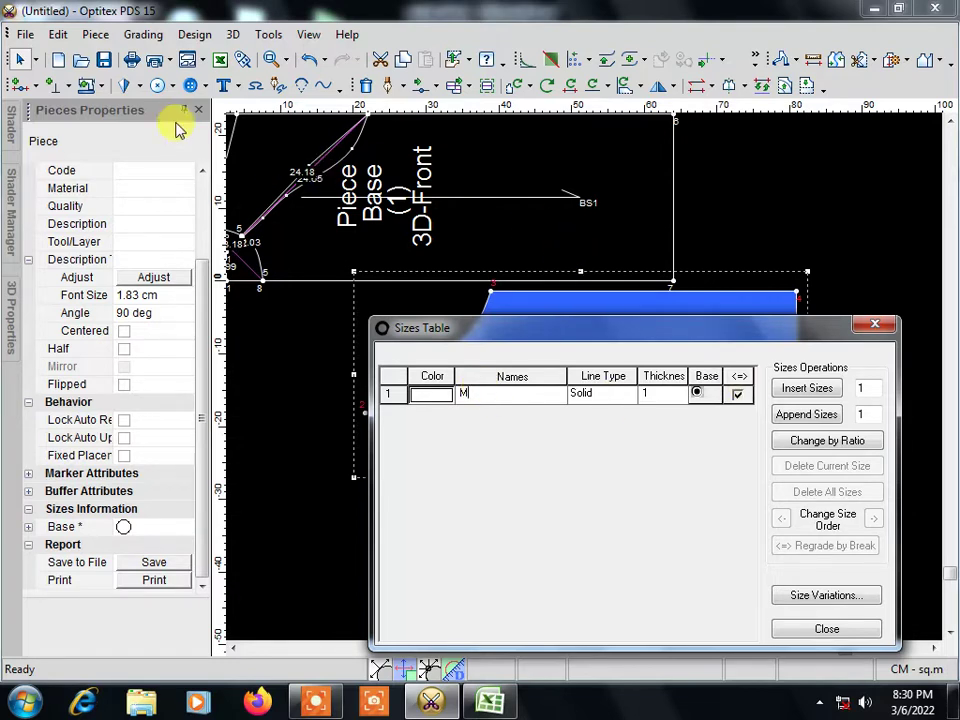
click(870, 327)
Step: Collapse the piece properties panel and select the Piece3 front piece
scroll(507, 392, up, 3)
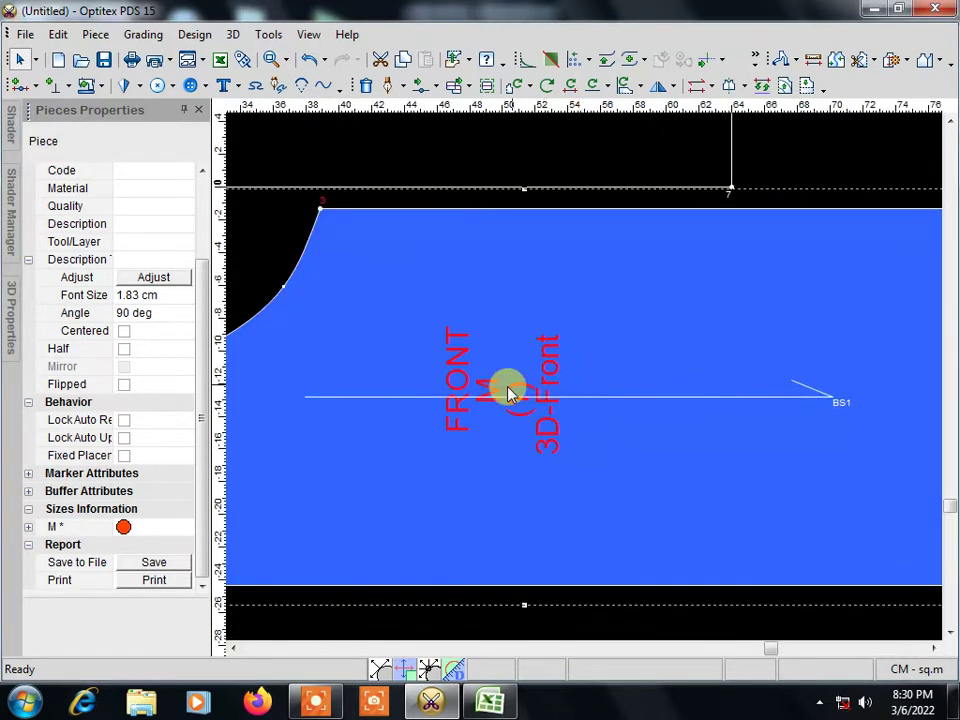
click(185, 112)
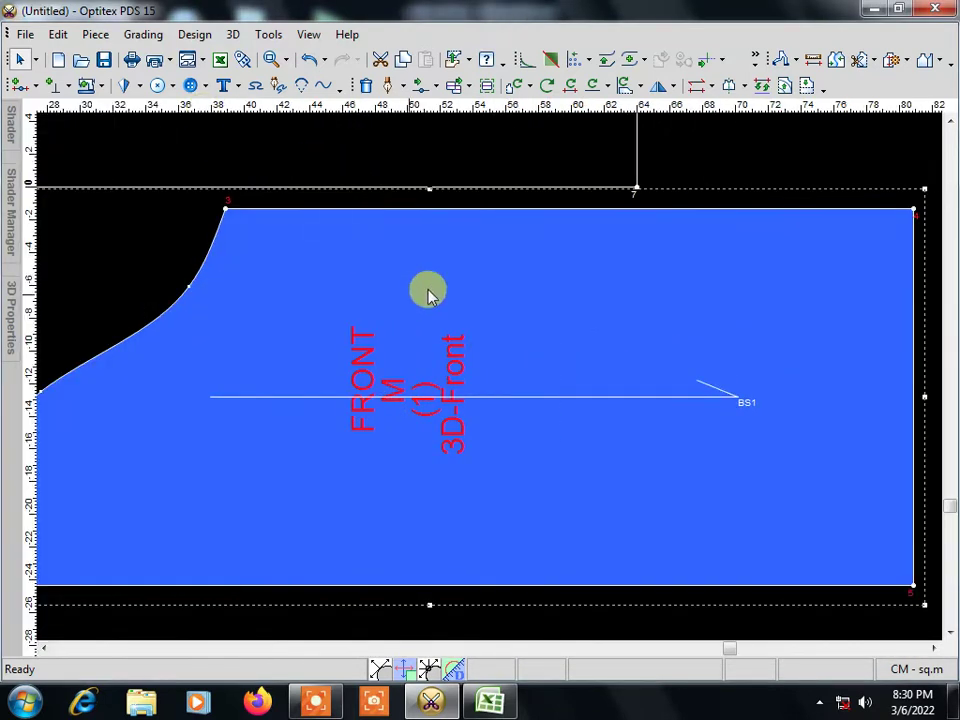
scroll(491, 379, down, 1)
scroll(495, 377, down, 1)
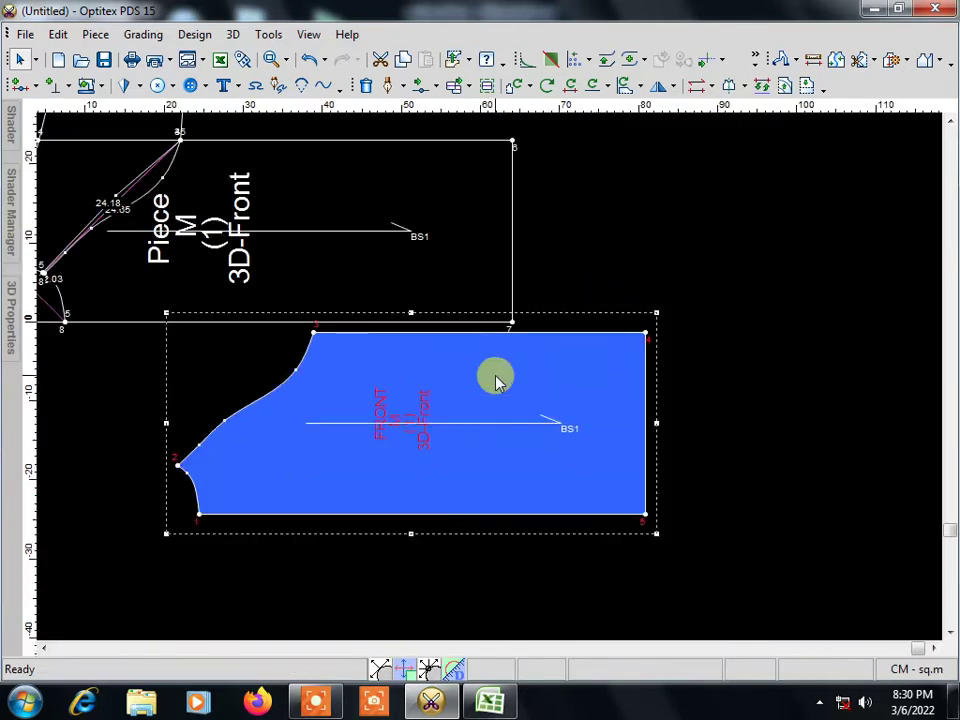
scroll(594, 287, down, 1)
scroll(489, 382, up, 2)
scroll(489, 382, up, 3)
click(354, 392)
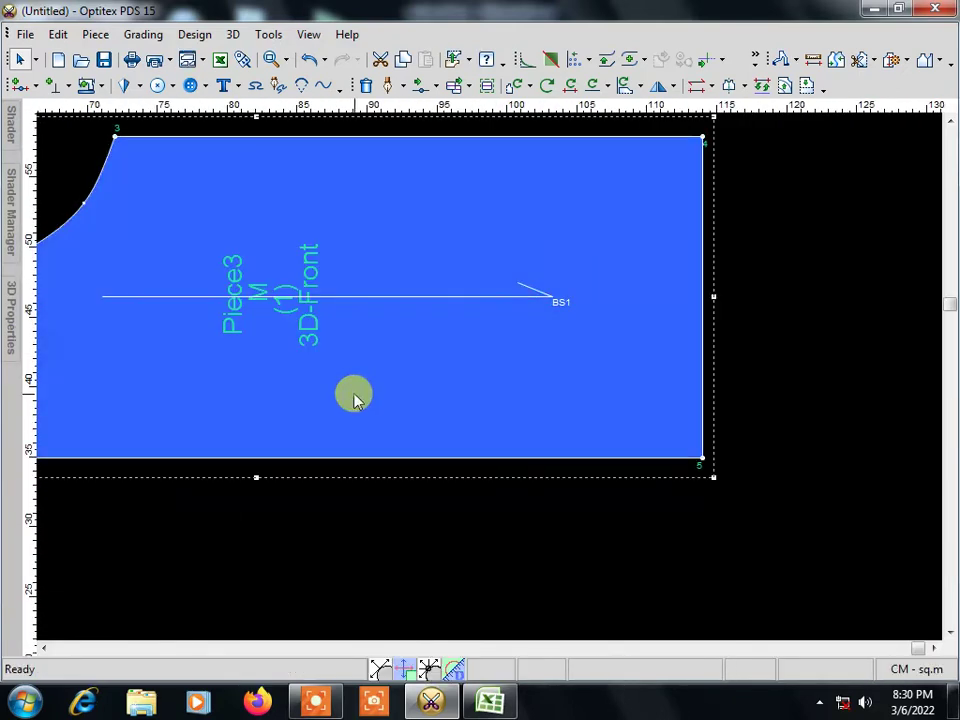
scroll(489, 381, up, 1)
scroll(489, 381, down, 2)
scroll(420, 384, up, 1)
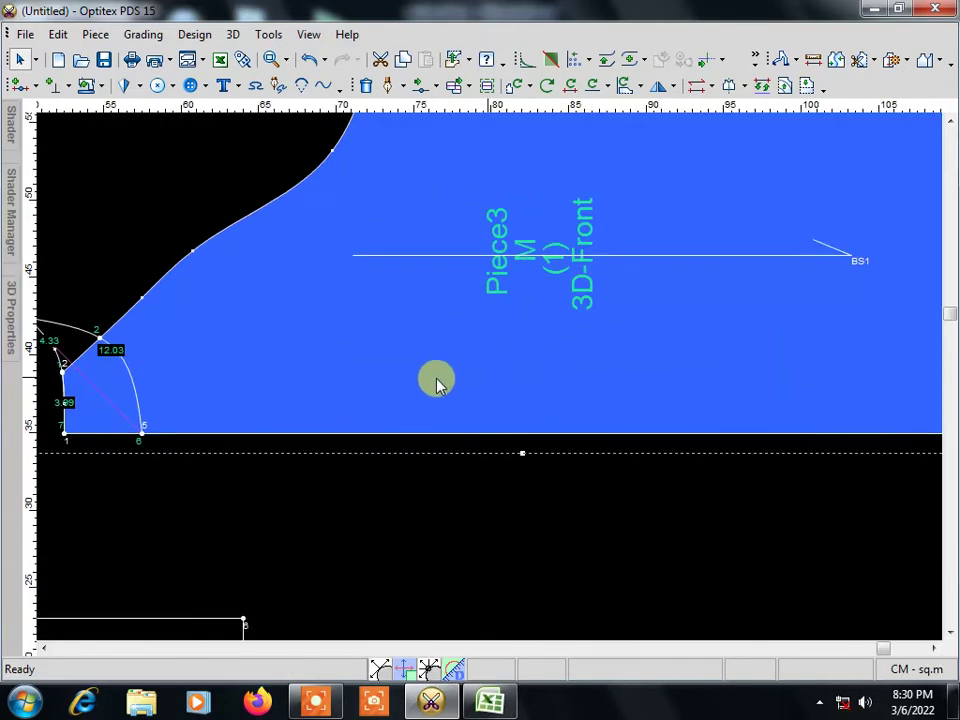
scroll(492, 381, up, 1)
scroll(491, 381, down, 1)
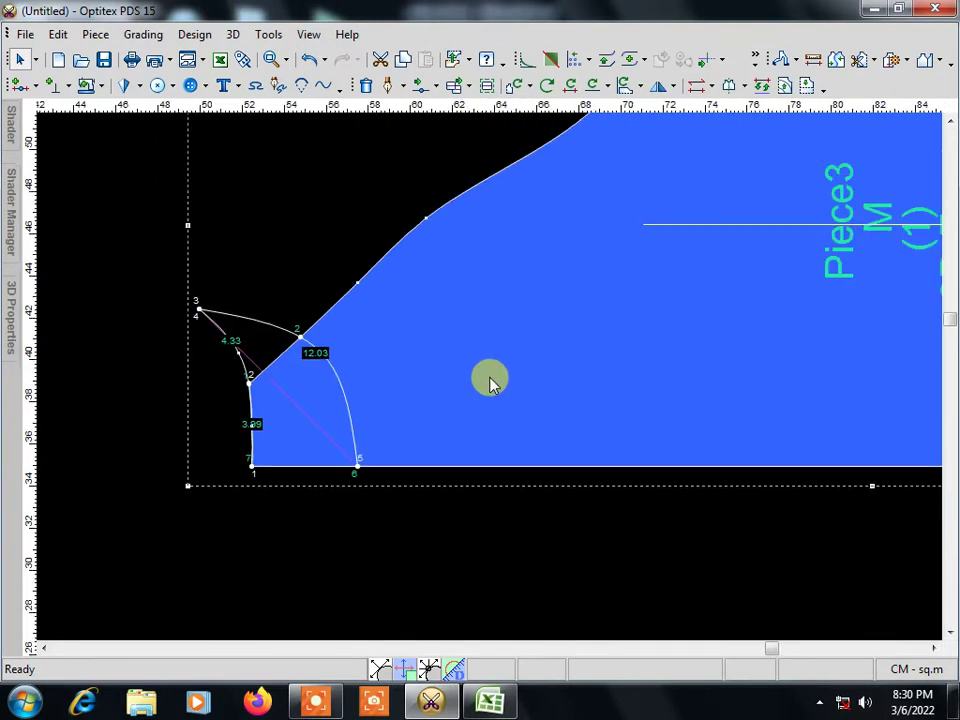
Step: Delete the curved construction internal at Piece3's lower-left corner
click(367, 86)
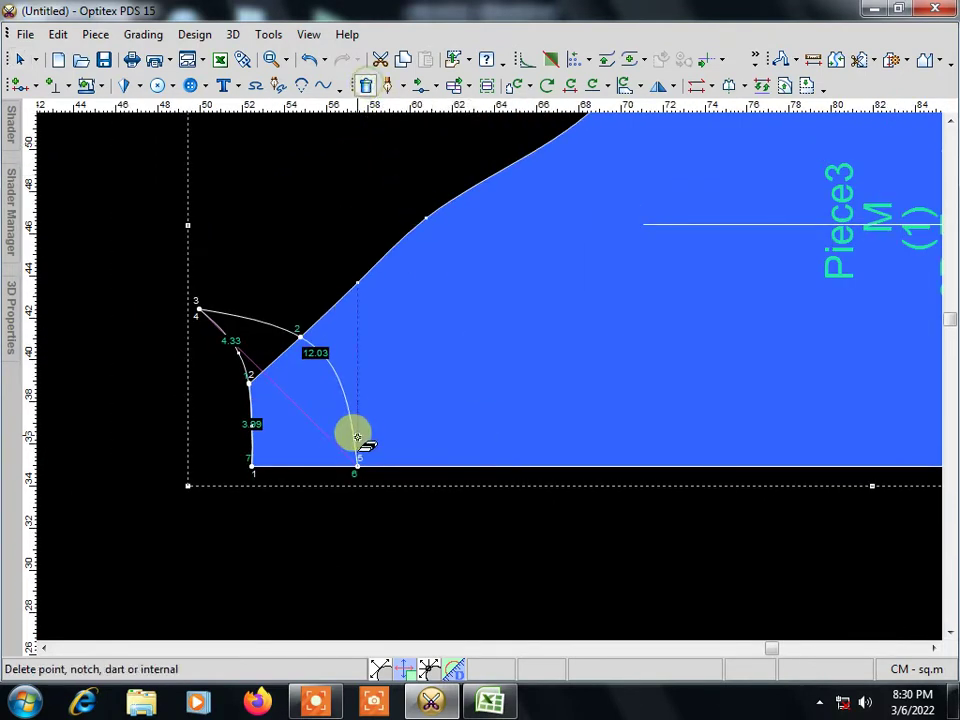
click(351, 415)
scroll(490, 377, down, 2)
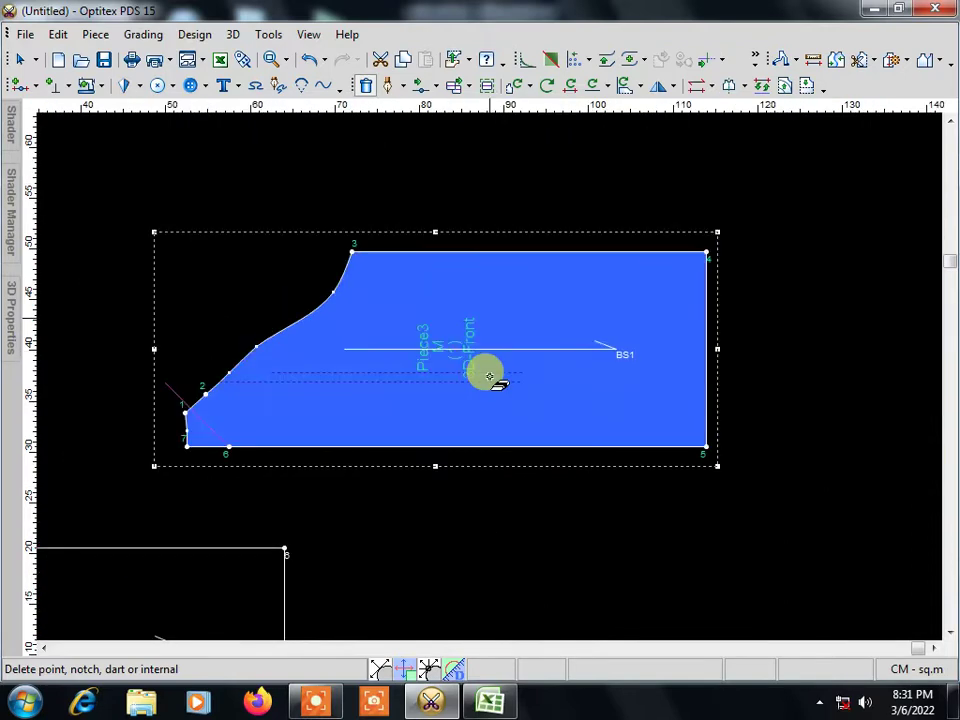
scroll(485, 375, down, 1)
Step: With the Select Tool, move Piece3, the left piece and the lower piece to the right
right_click(221, 205)
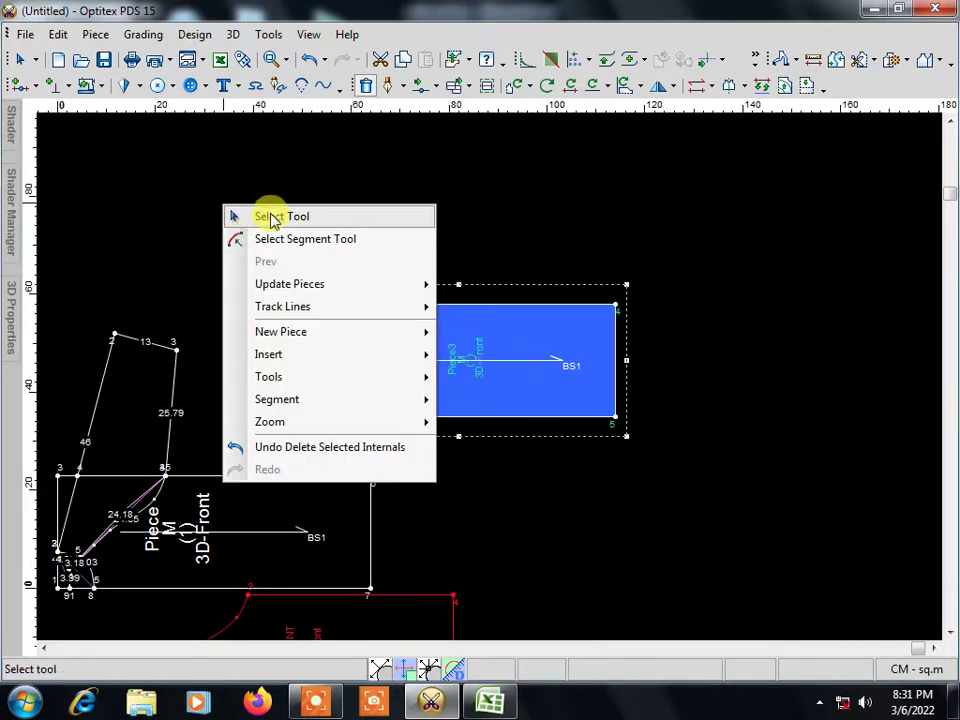
click(268, 216)
drag(499, 429, 656, 341)
scroll(501, 386, down, 2)
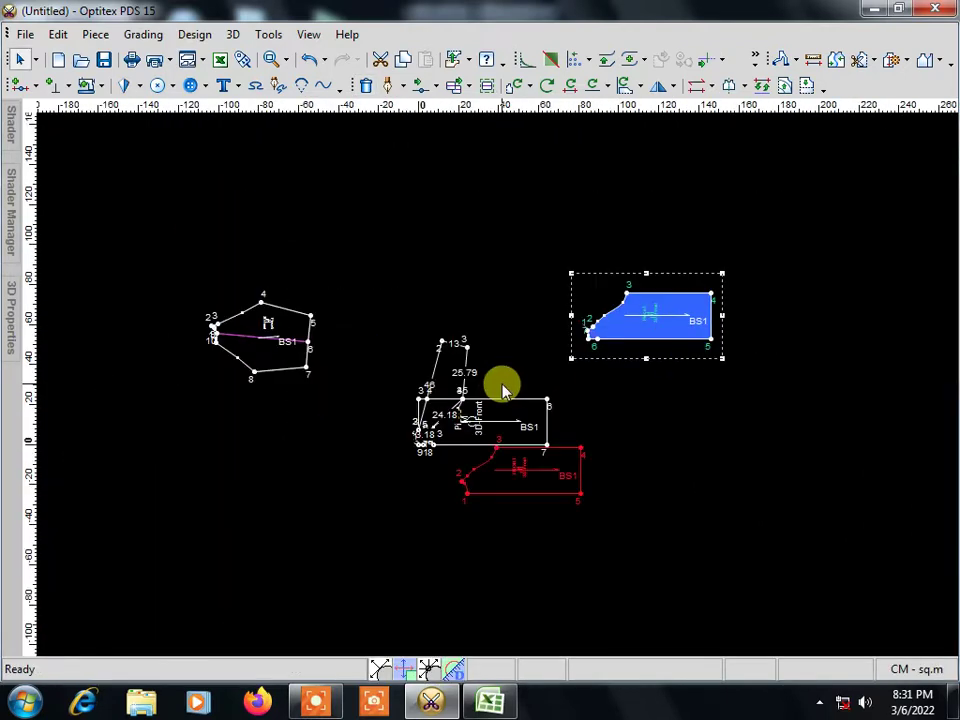
mouse_move(248, 349)
mouse_down()
mouse_move(862, 490)
mouse_move(730, 438)
mouse_up()
mouse_move(590, 508)
mouse_down()
mouse_move(748, 530)
mouse_move(754, 548)
mouse_up()
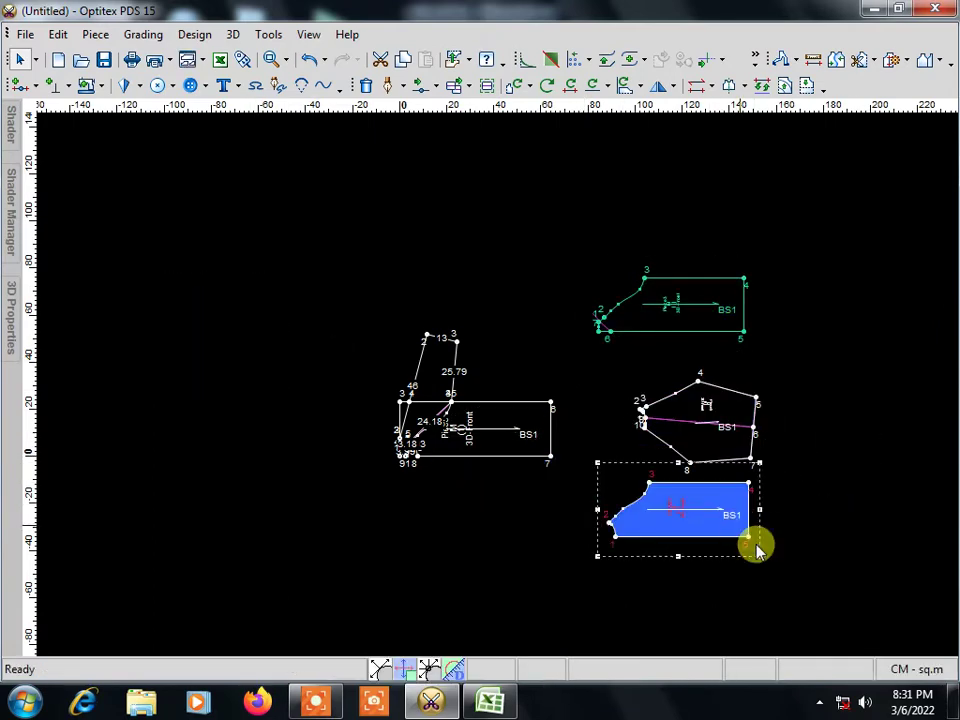
scroll(729, 461, up, 2)
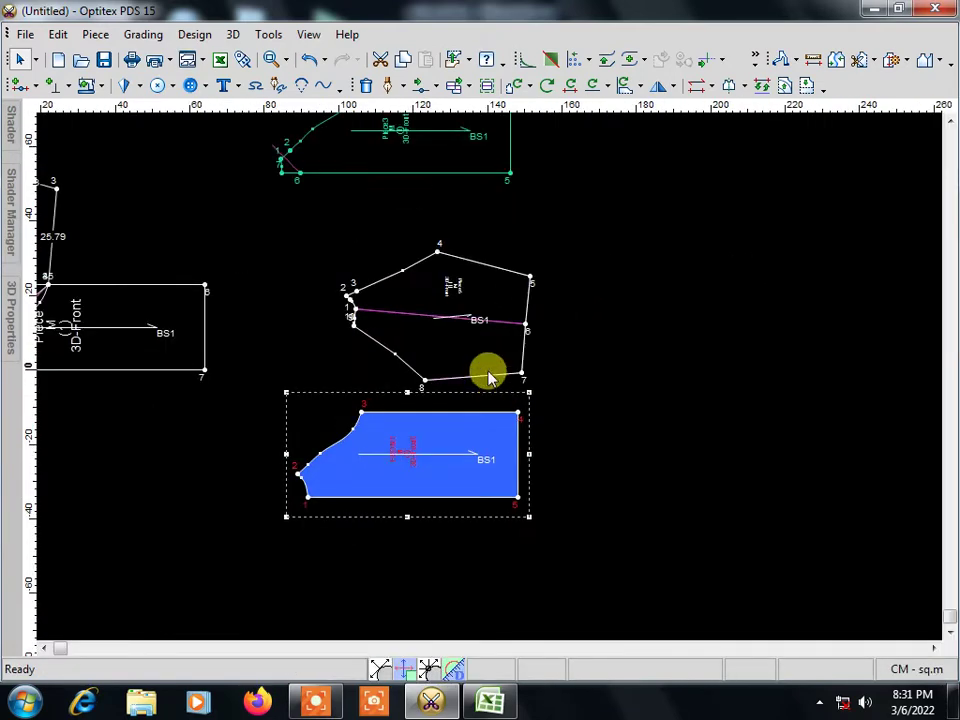
Step: Rename the pentagon piece to SLEEVE in Pieces Properties
double_click(440, 312)
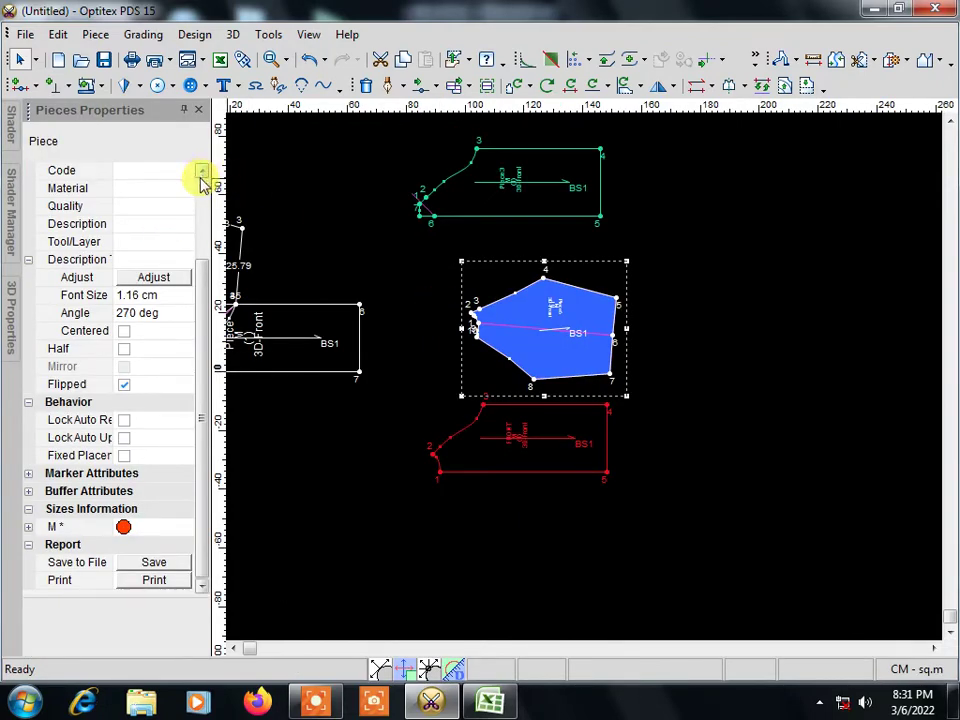
click(200, 172)
click(200, 172)
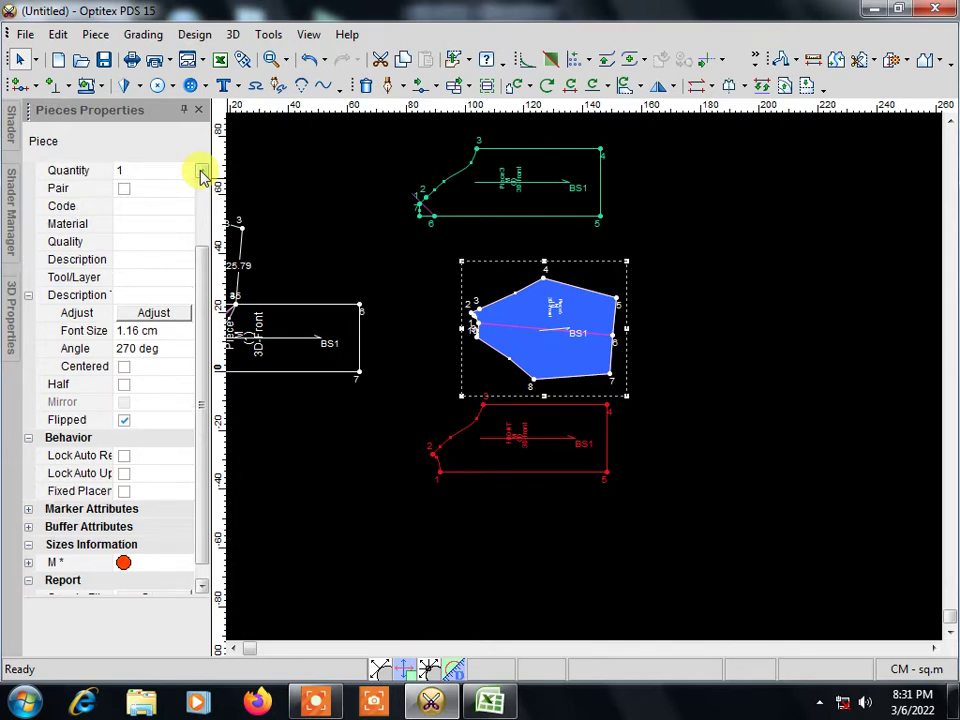
click(200, 172)
click(200, 172)
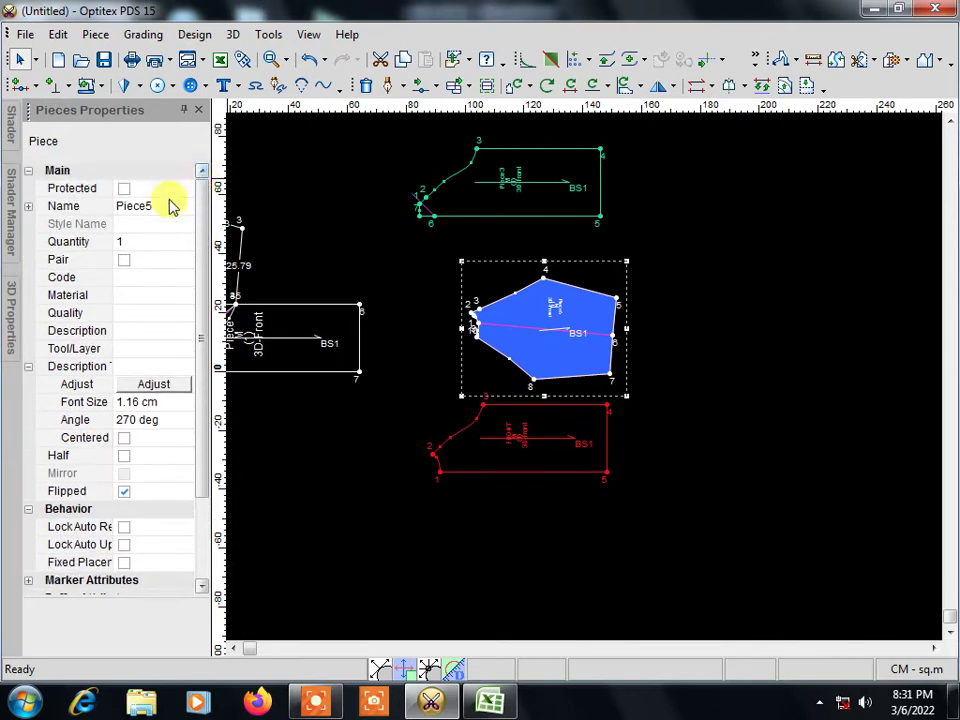
click(170, 206)
click(185, 206)
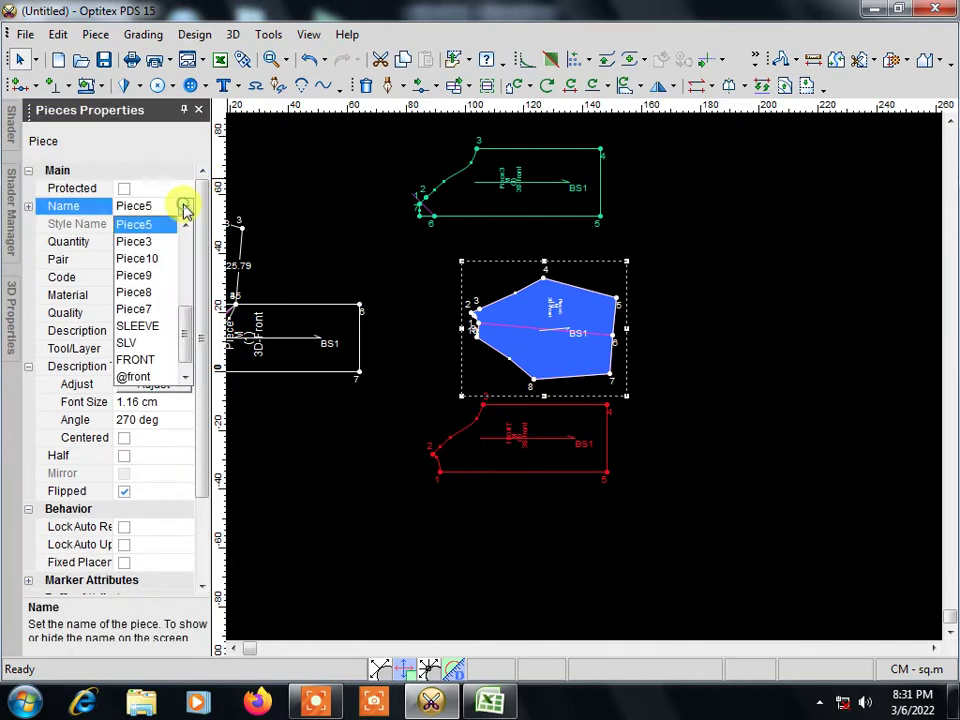
click(163, 326)
click(199, 110)
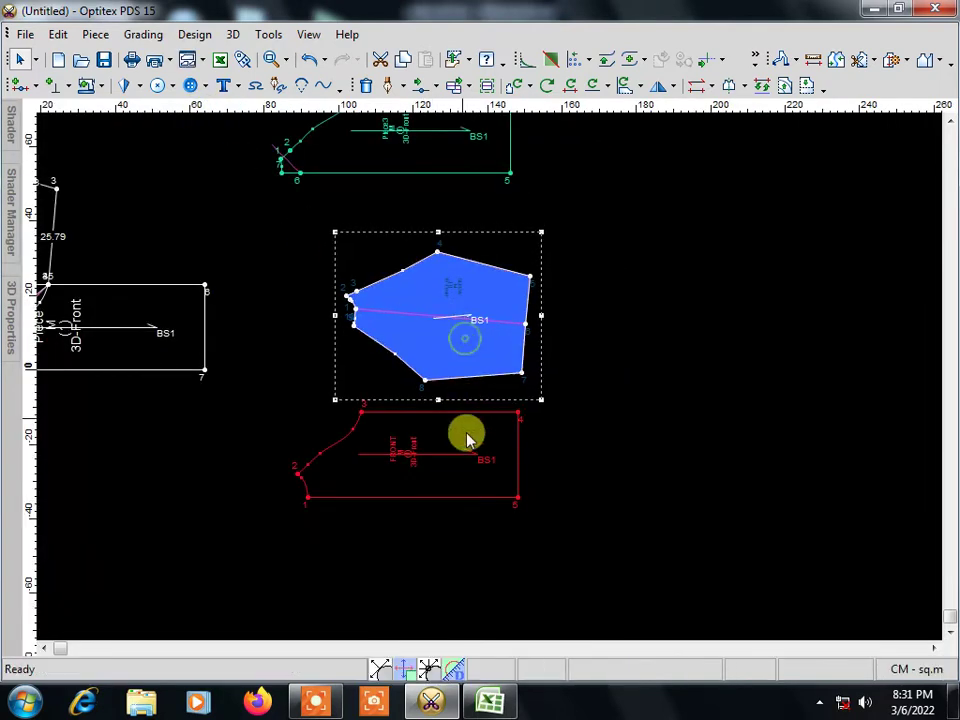
Step: Reposition the red front, SLEEVE and green pieces, then switch to the Excel workbook
mouse_move(467, 437)
mouse_down()
mouse_move(740, 262)
mouse_move(738, 254)
mouse_up()
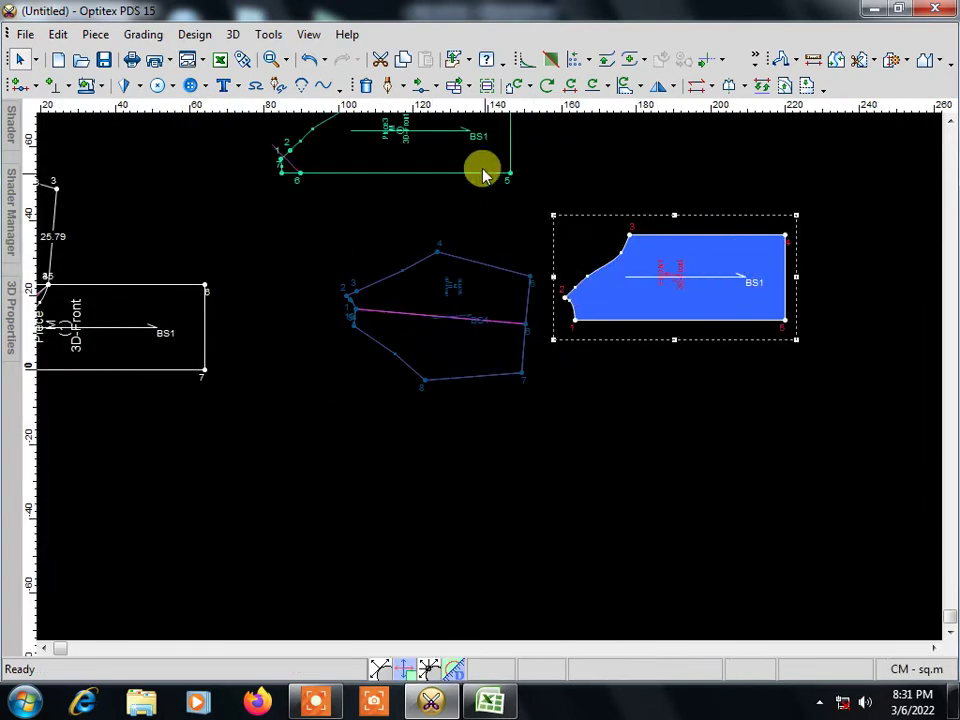
mouse_move(489, 361)
mouse_down()
mouse_move(668, 462)
mouse_move(703, 450)
mouse_up()
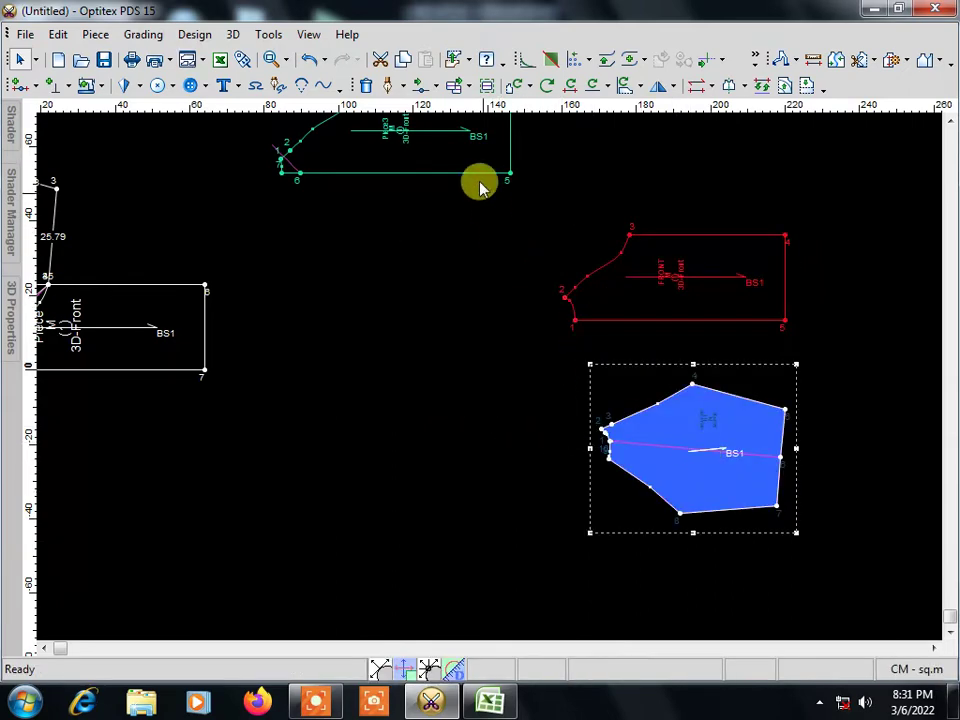
drag(478, 180, 510, 282)
scroll(497, 386, down, 2)
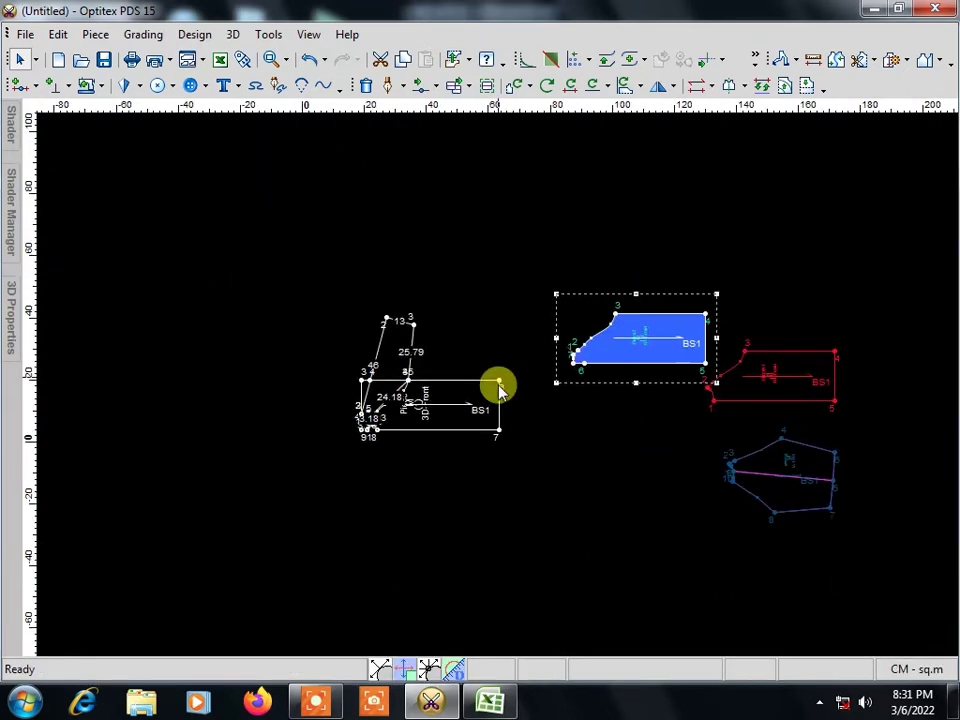
scroll(461, 379, up, 1)
scroll(490, 385, up, 3)
scroll(490, 385, up, 1)
scroll(491, 378, up, 1)
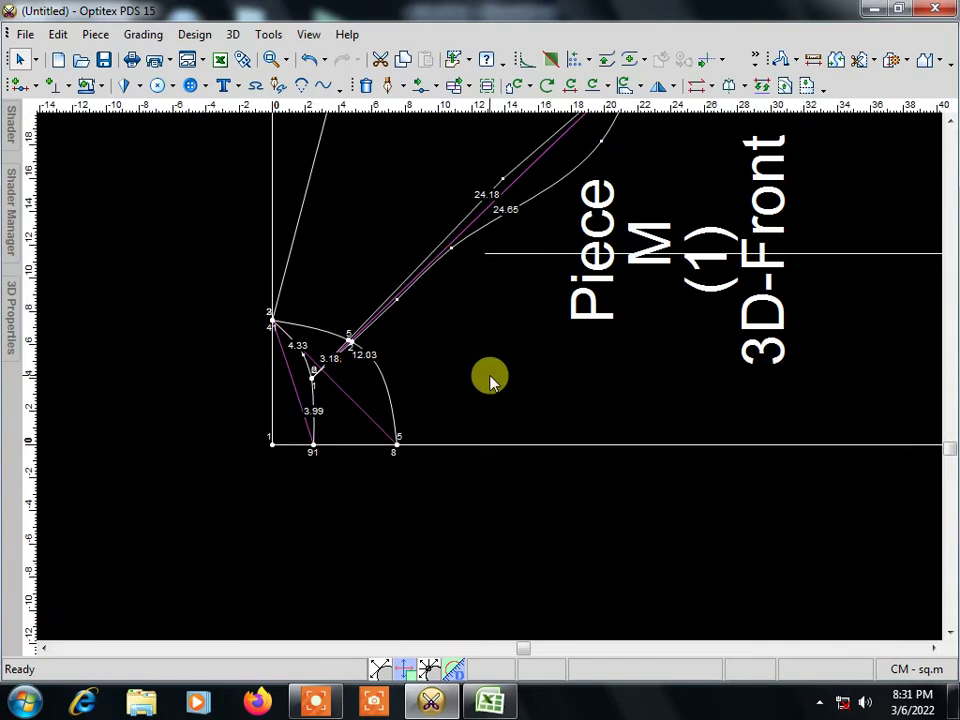
scroll(491, 380, up, 1)
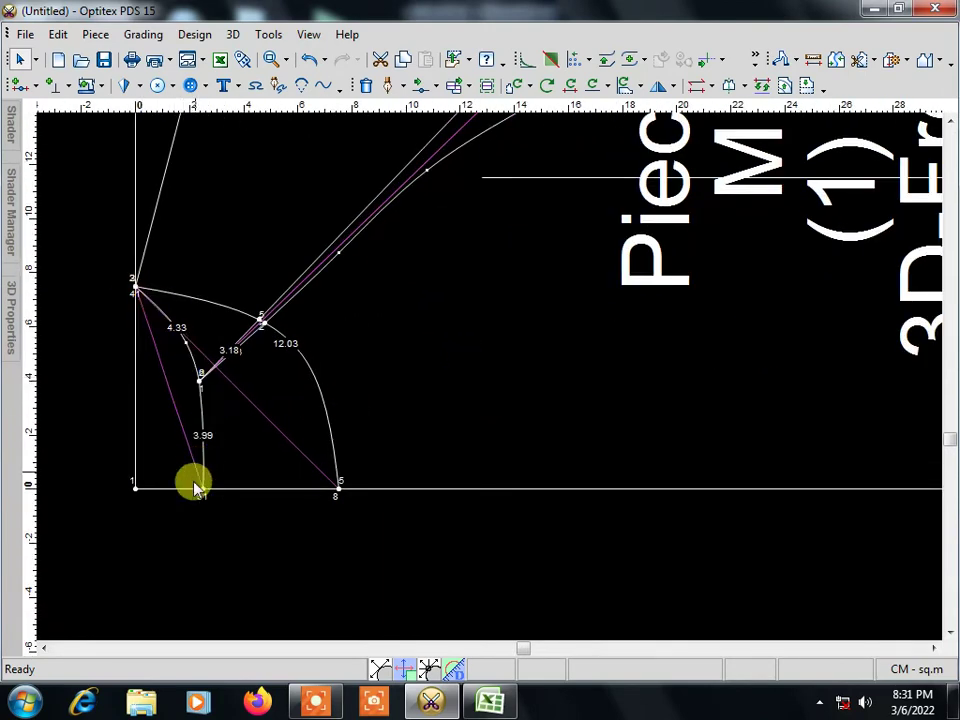
scroll(497, 378, down, 1)
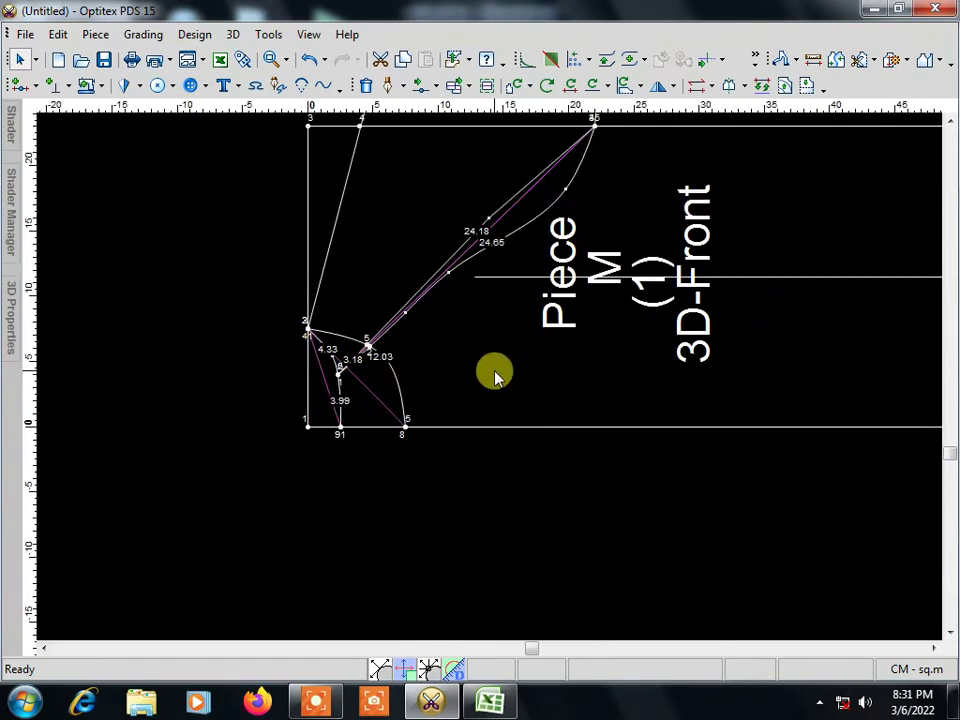
click(490, 702)
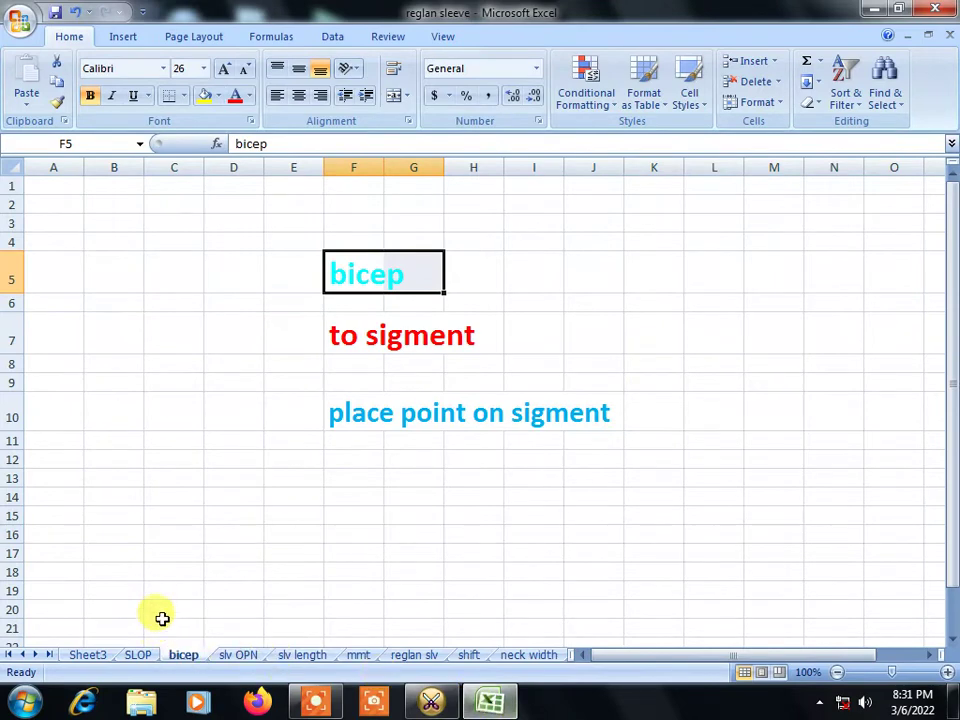
Step: On Sheet3, enter the heading NECK RIB DRAFT in cell F3
click(87, 656)
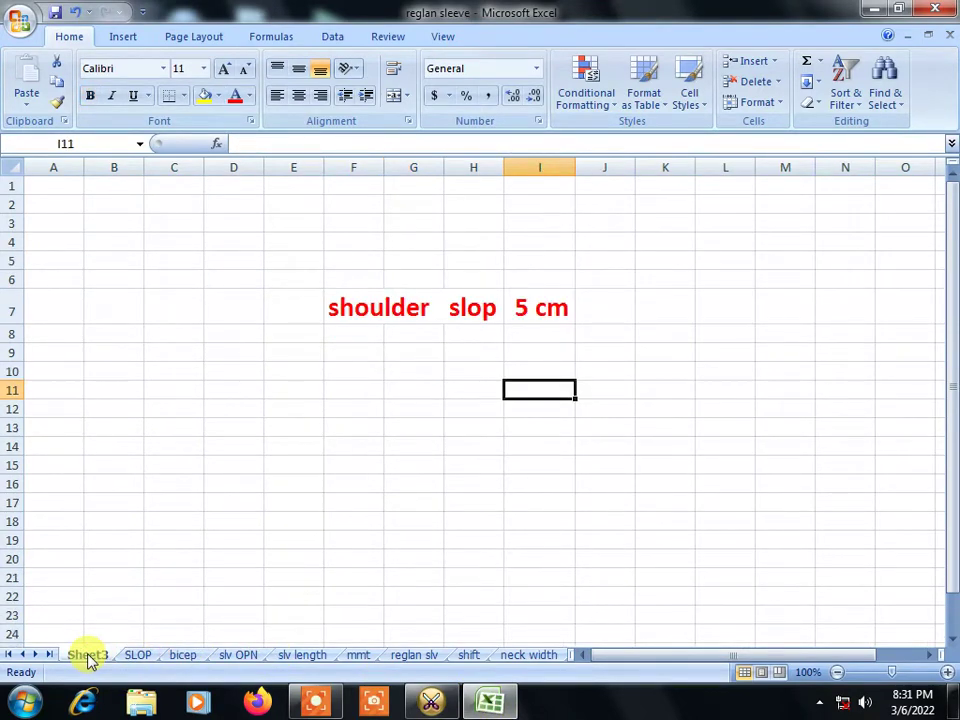
click(372, 221)
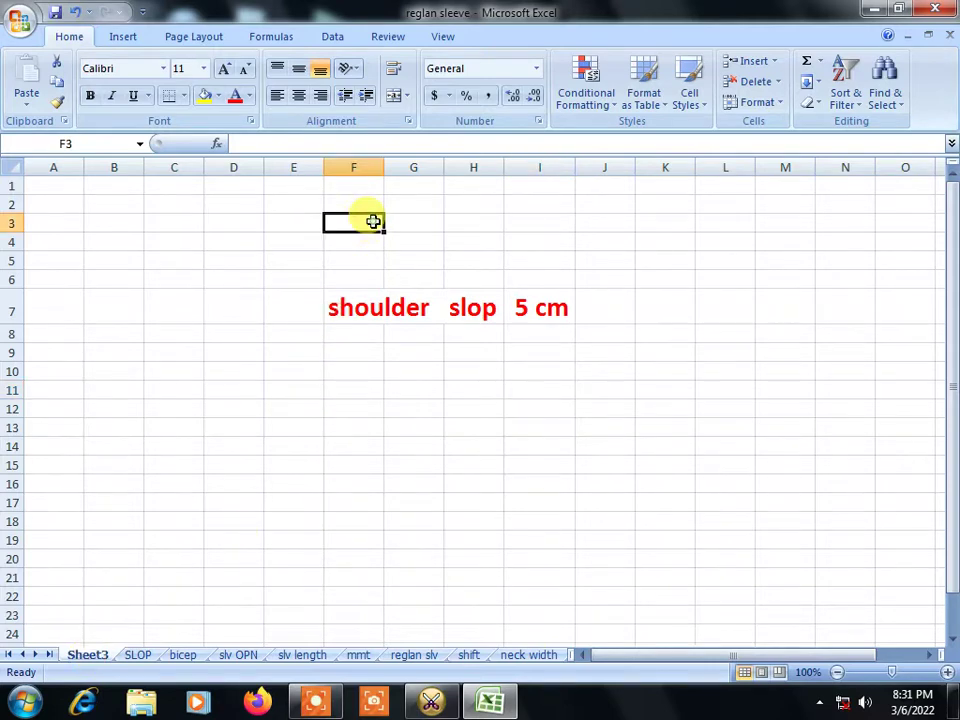
text(NECK RIB  DRAFT)
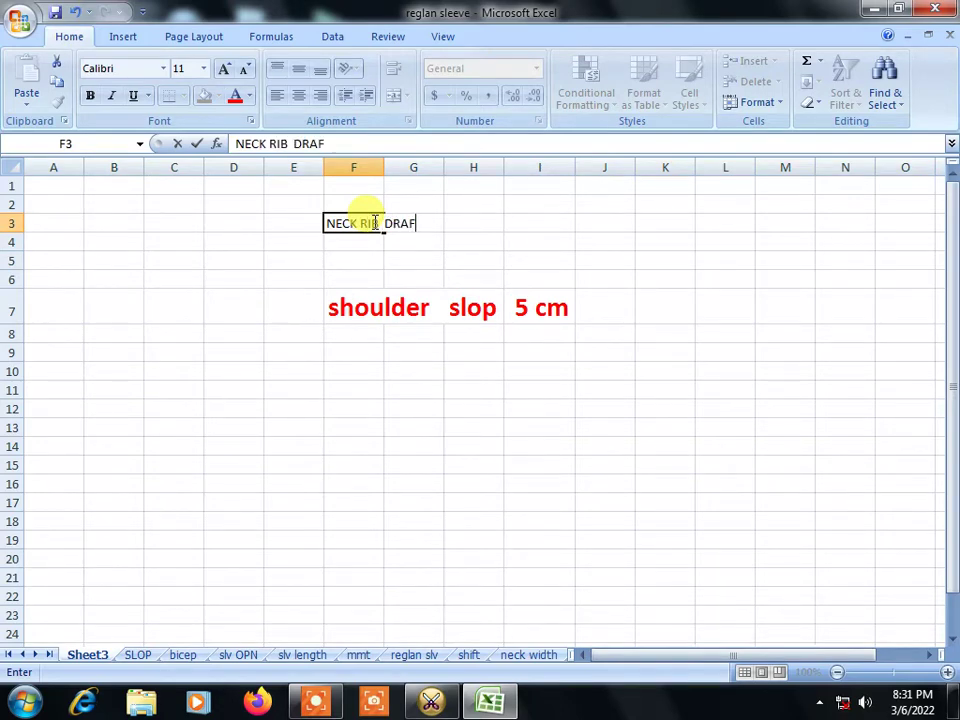
click(358, 355)
Step: Format the NECK RIB DRAFT heading as 24 pt, red and bold
click(424, 226)
drag(424, 226, 354, 224)
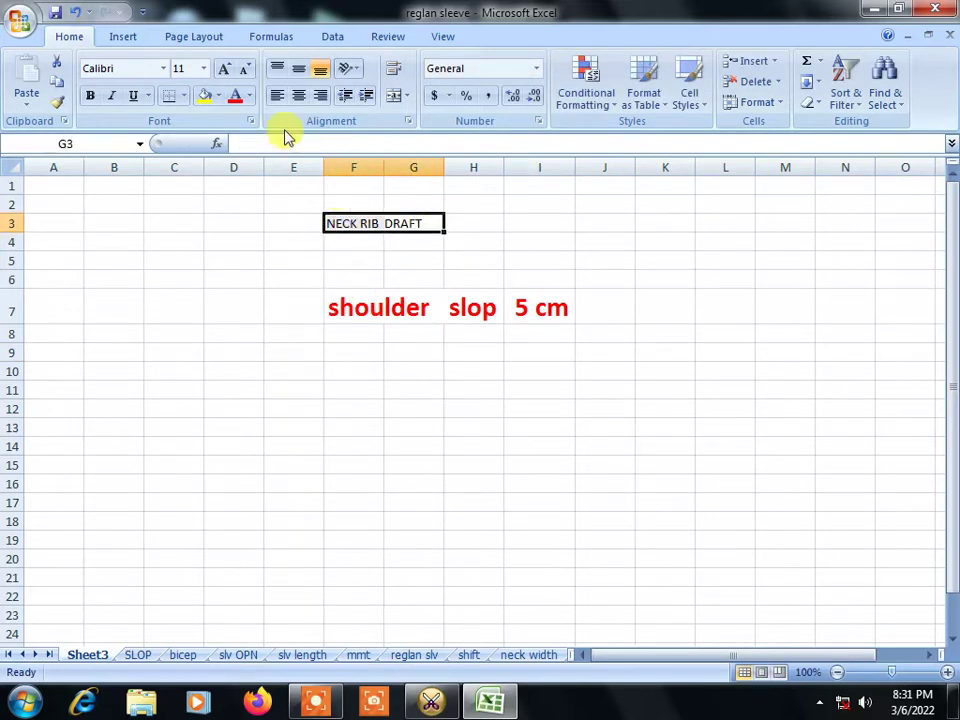
click(203, 68)
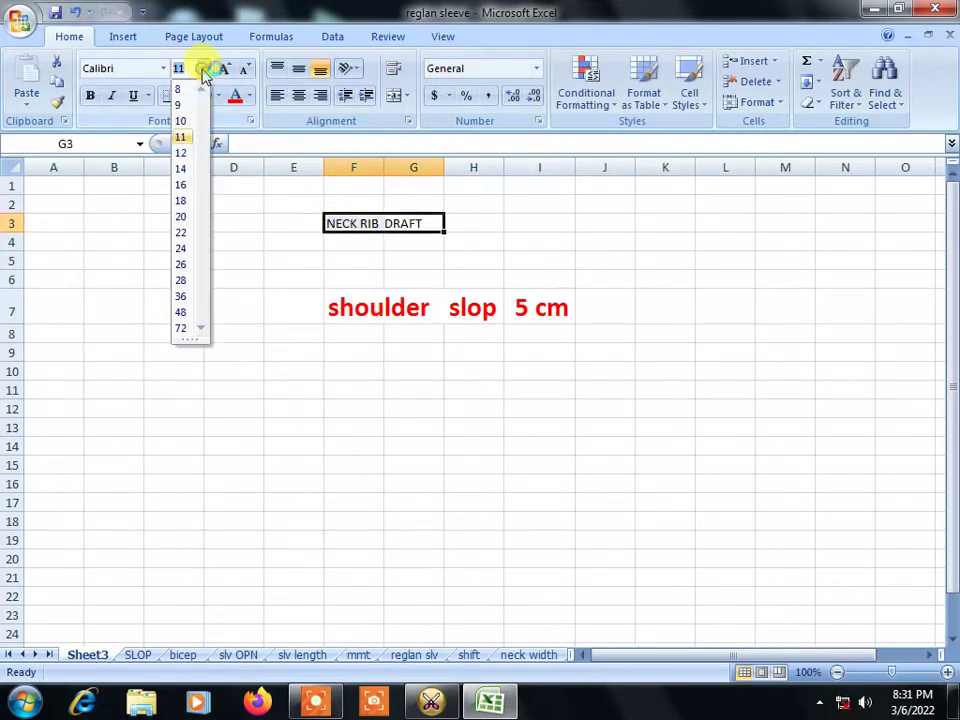
click(181, 248)
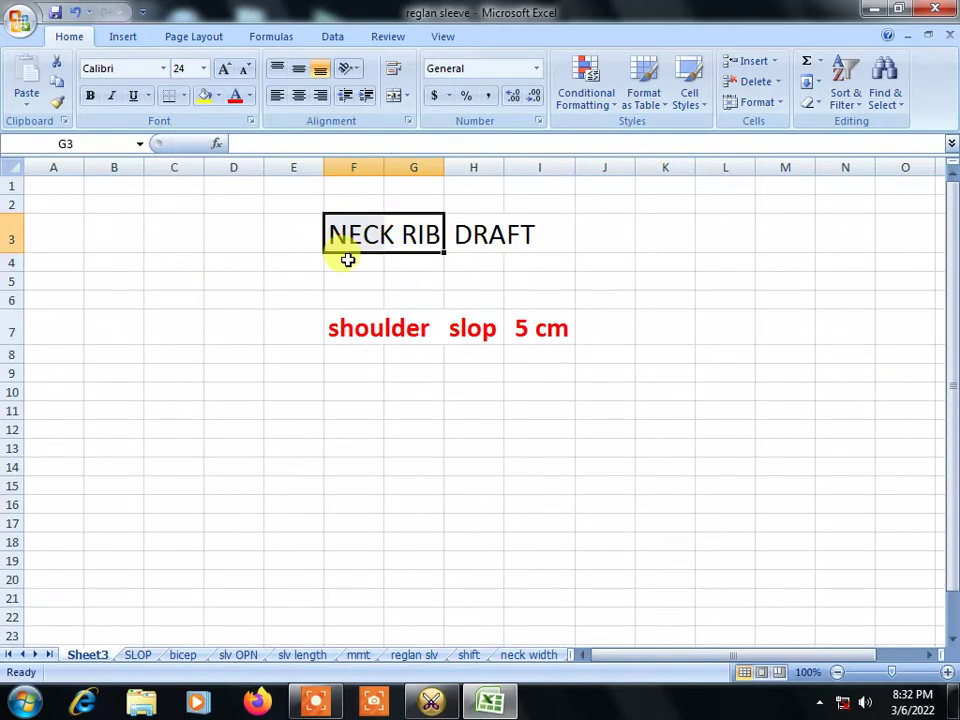
mouse_move(340, 330)
mouse_down()
mouse_move(484, 234)
mouse_move(533, 224)
mouse_up()
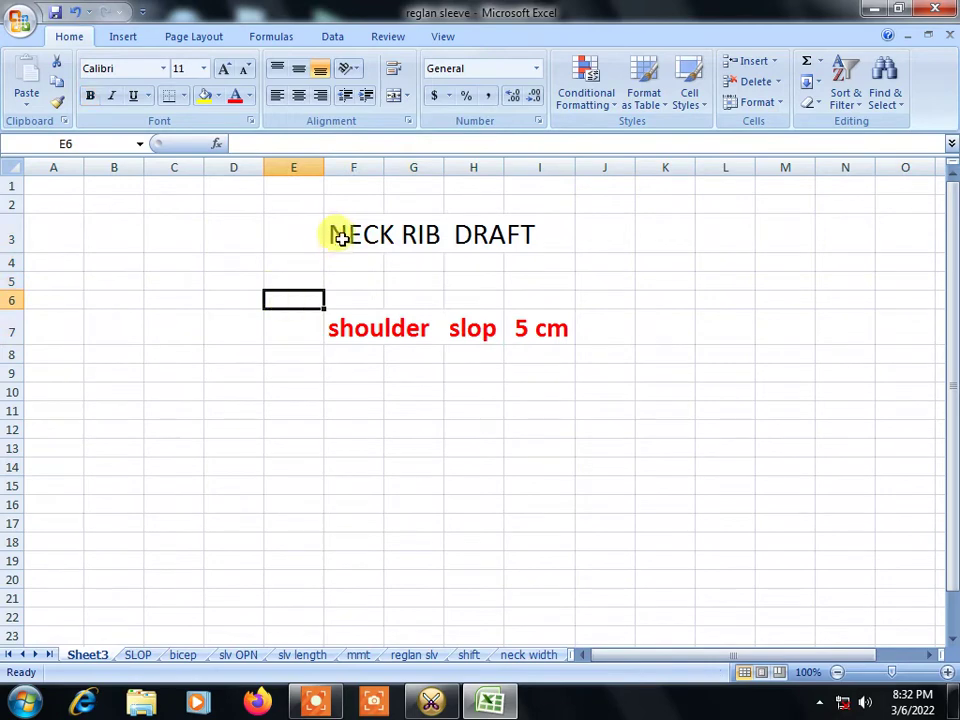
drag(336, 231, 510, 230)
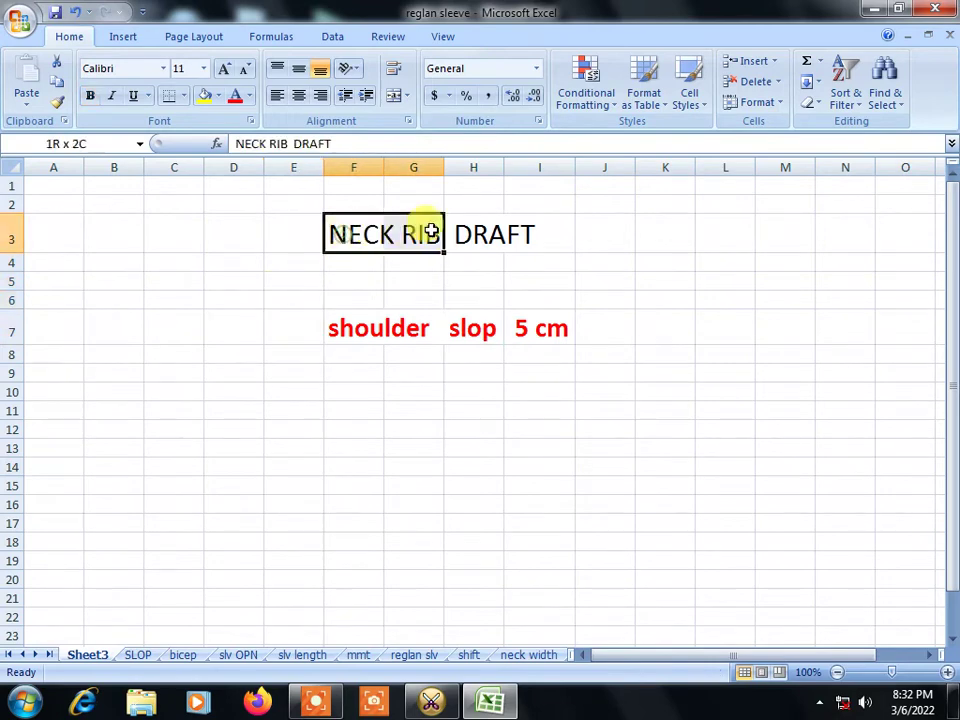
click(236, 96)
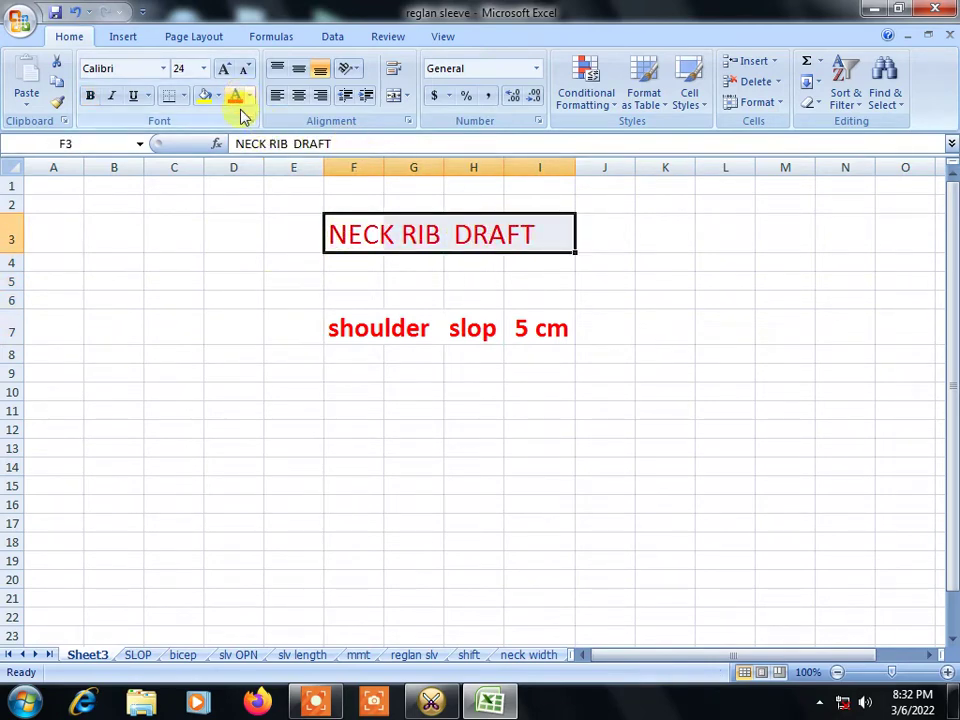
click(90, 95)
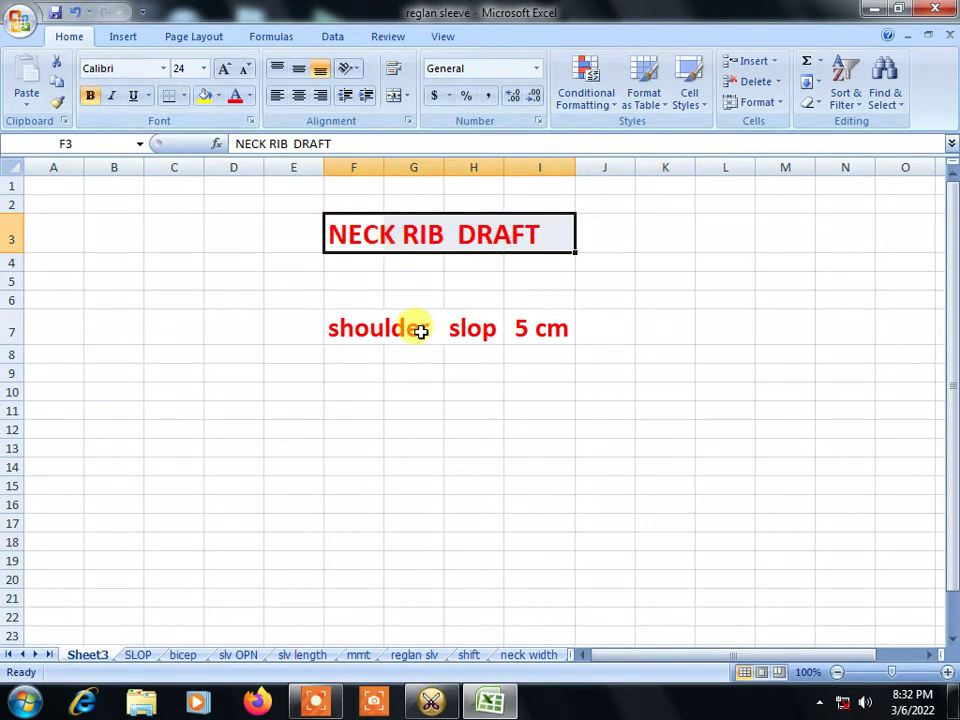
Step: In Optitex, measure the front piece's neck segments from point 91 to 2 and point 8 to 2
click(430, 705)
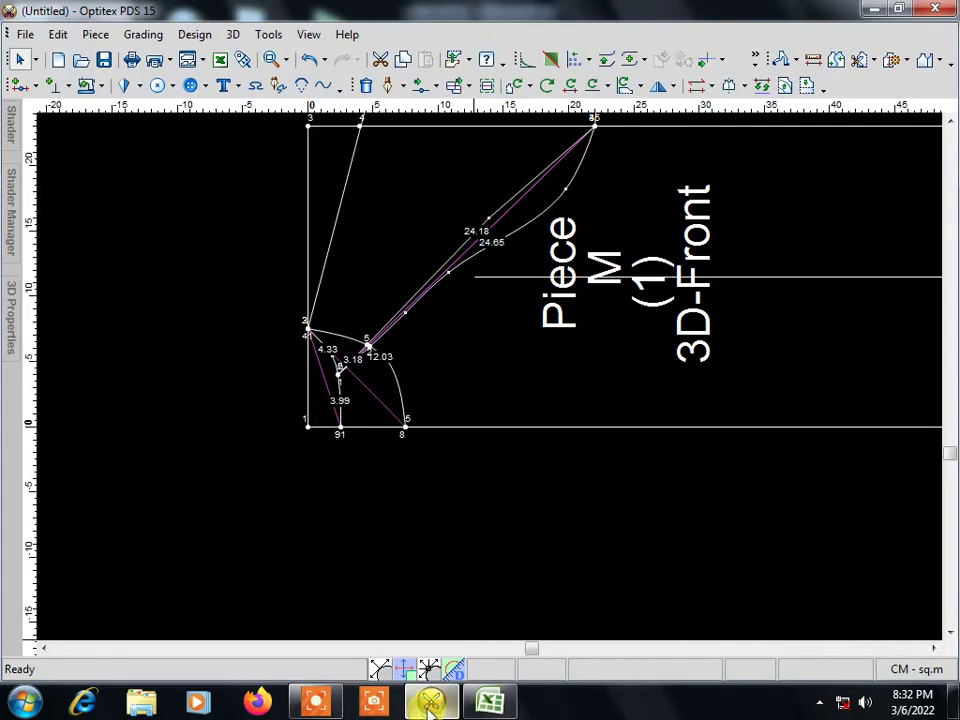
scroll(480, 382, up, 2)
scroll(460, 370, down, 3)
scroll(440, 360, up, 2)
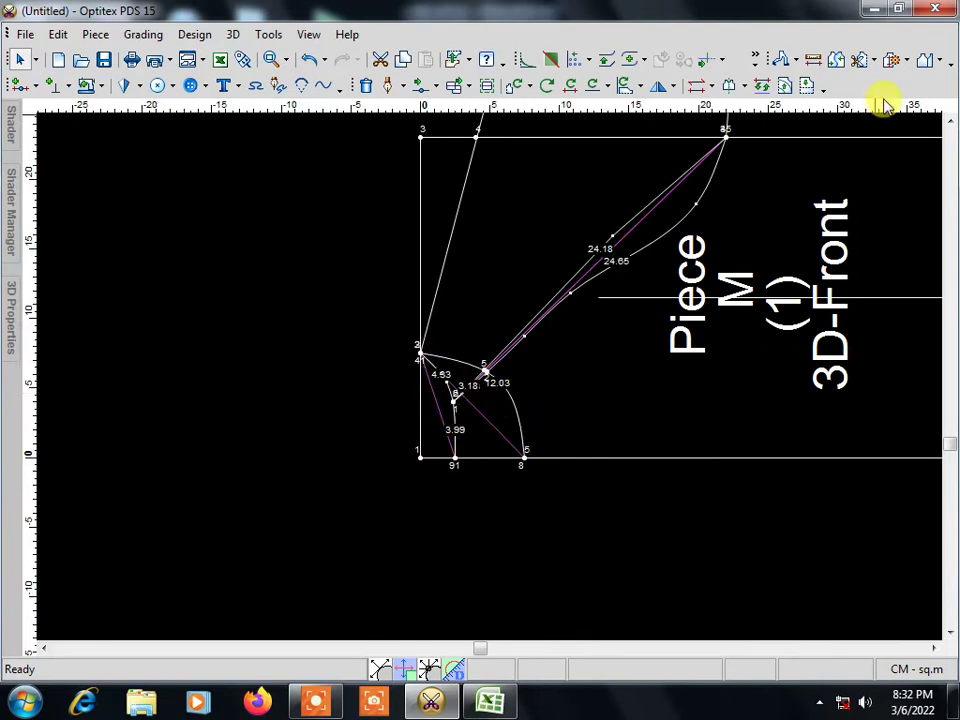
click(813, 59)
scroll(557, 414, up, 2)
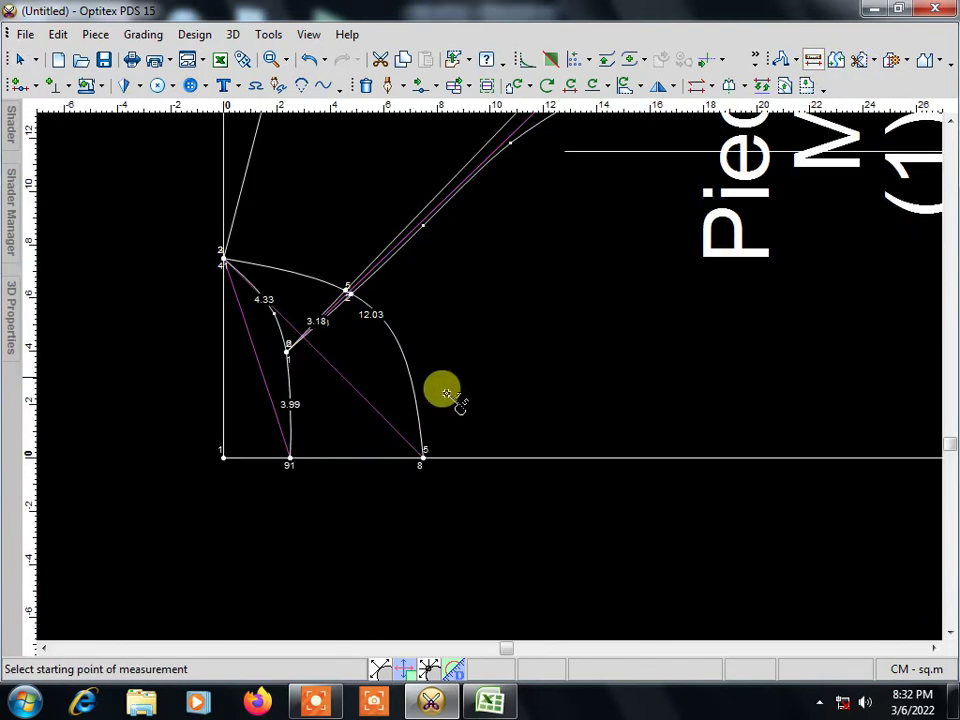
click(289, 460)
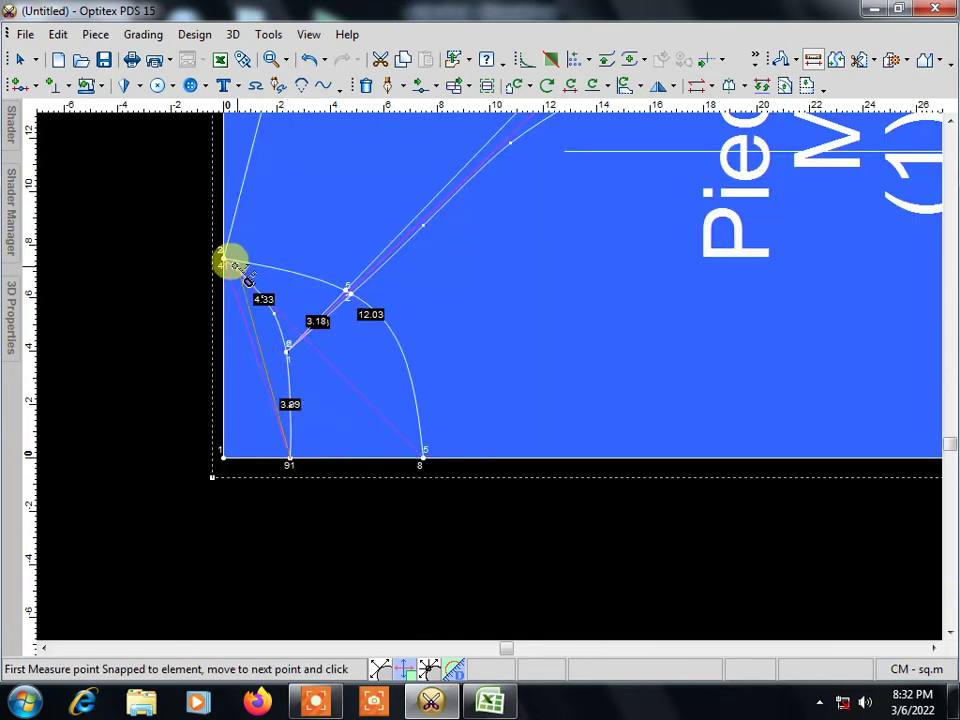
click(223, 261)
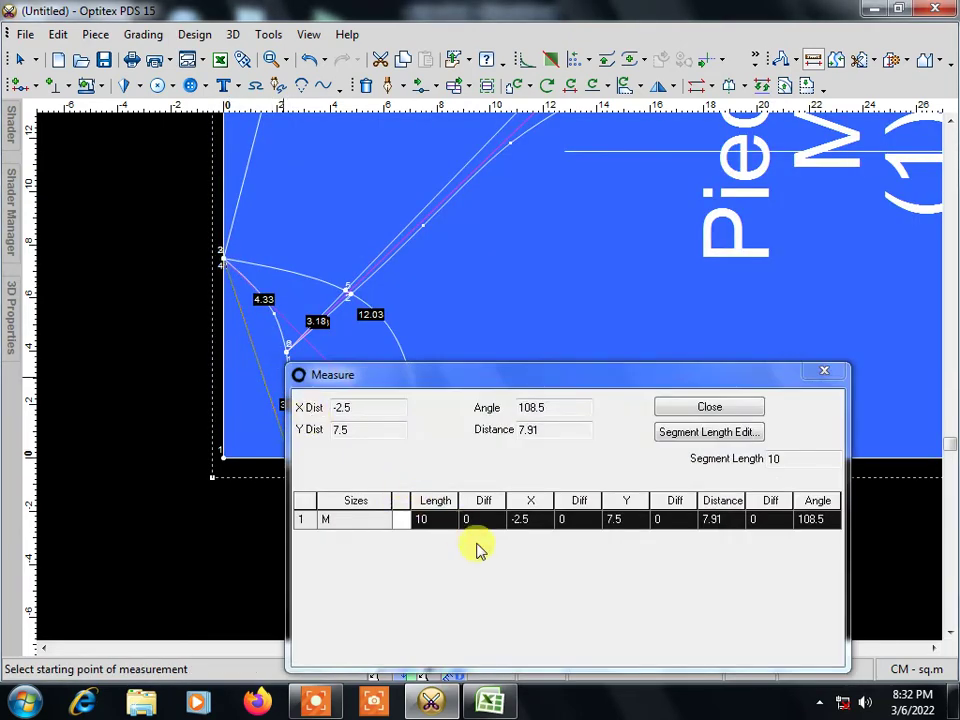
click(421, 527)
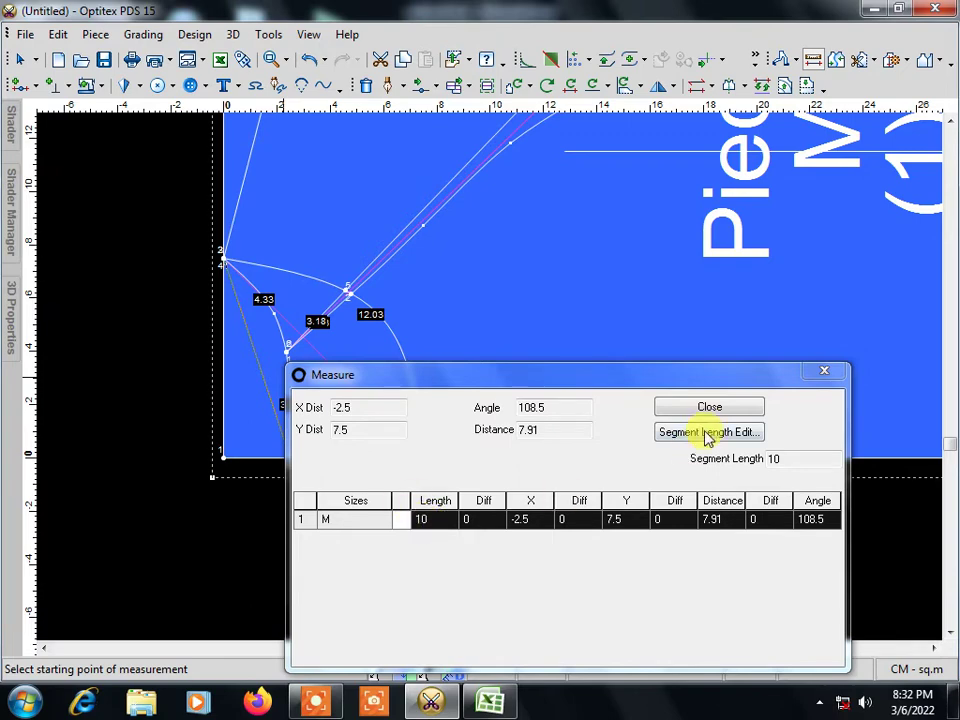
click(824, 371)
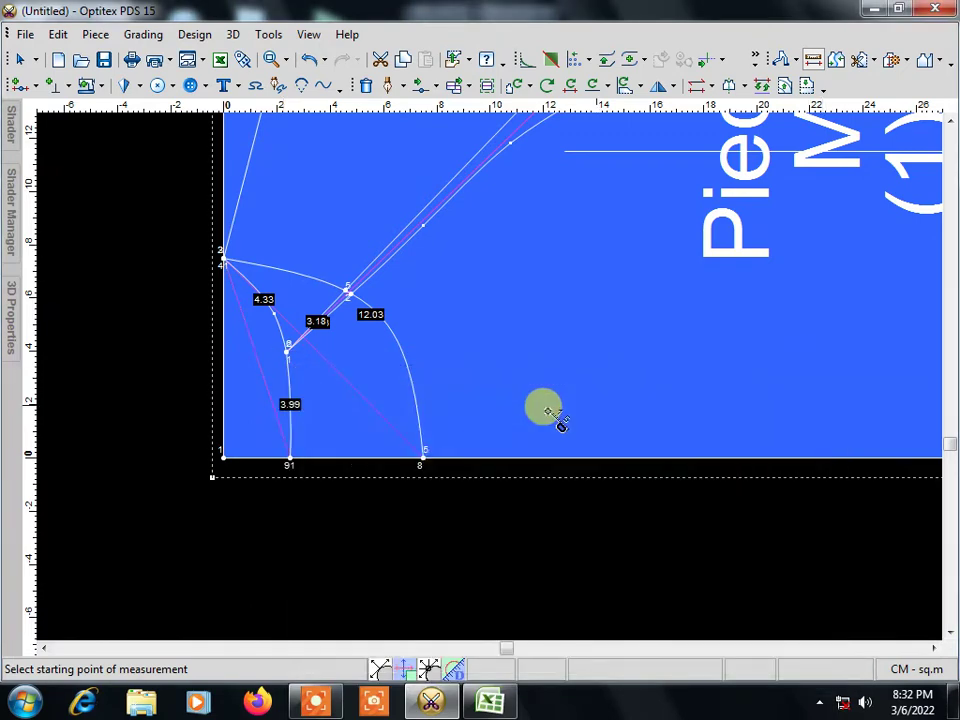
click(424, 459)
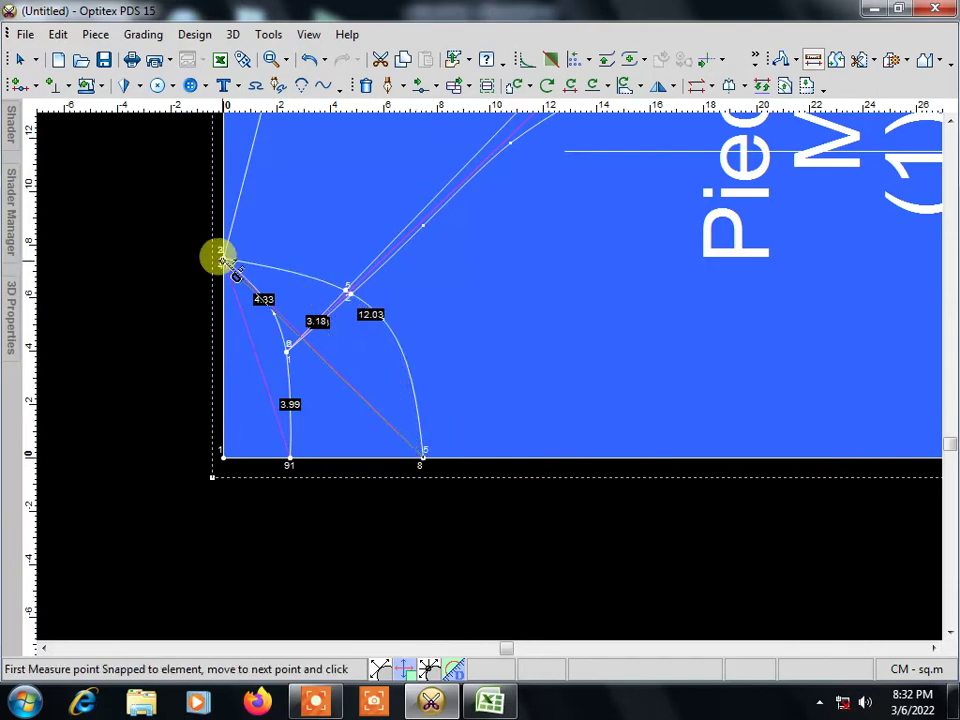
click(223, 258)
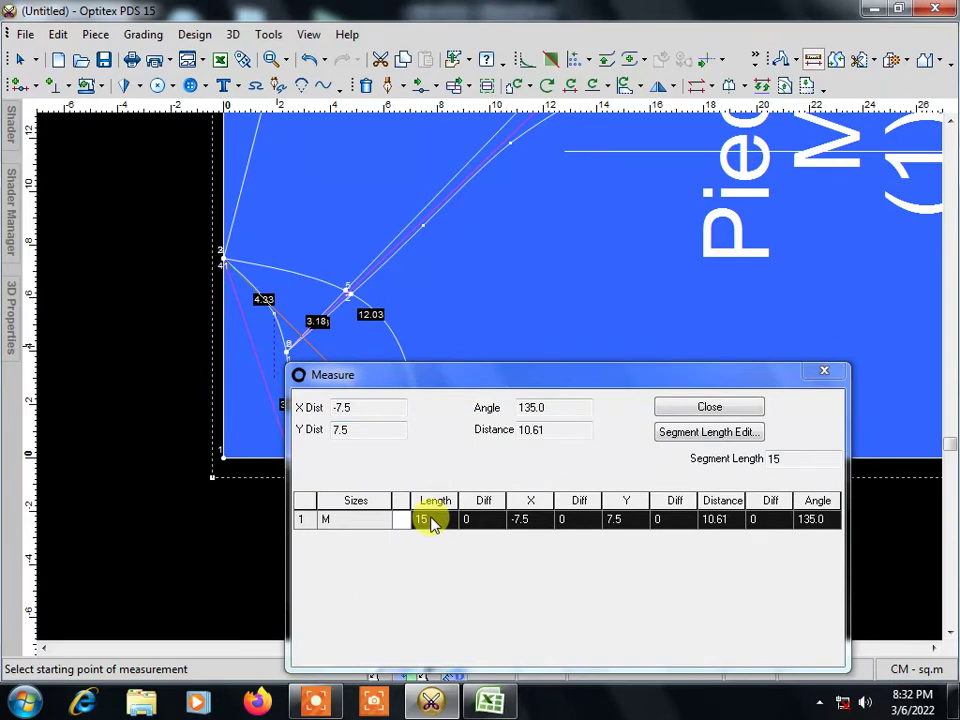
click(826, 371)
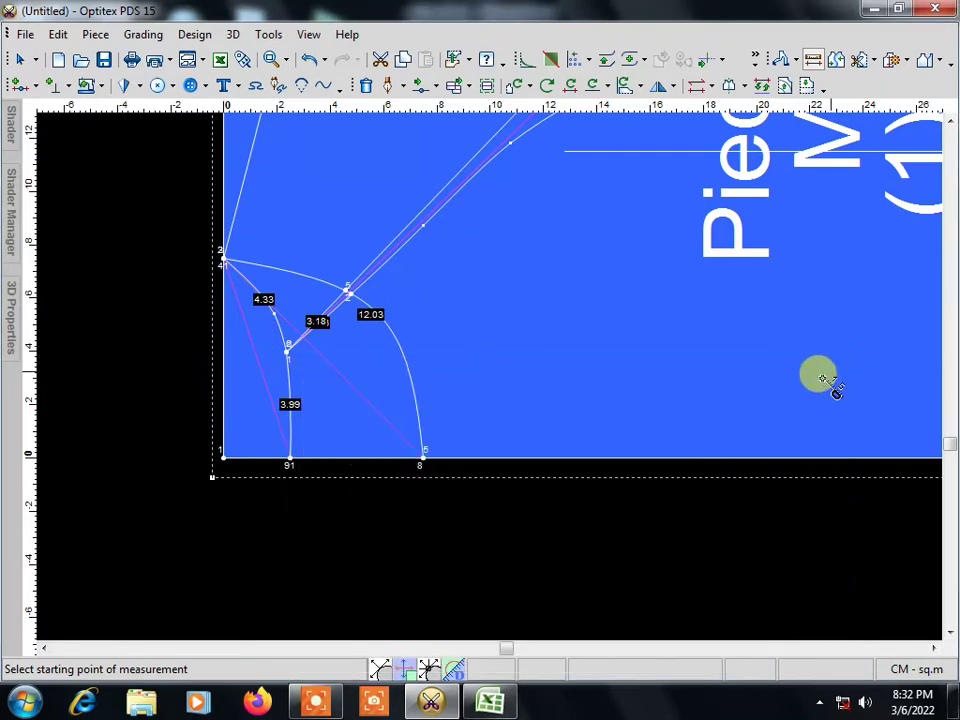
Step: Re-measure segments 91–2 and 8–2, then return to the Excel workbook
click(289, 459)
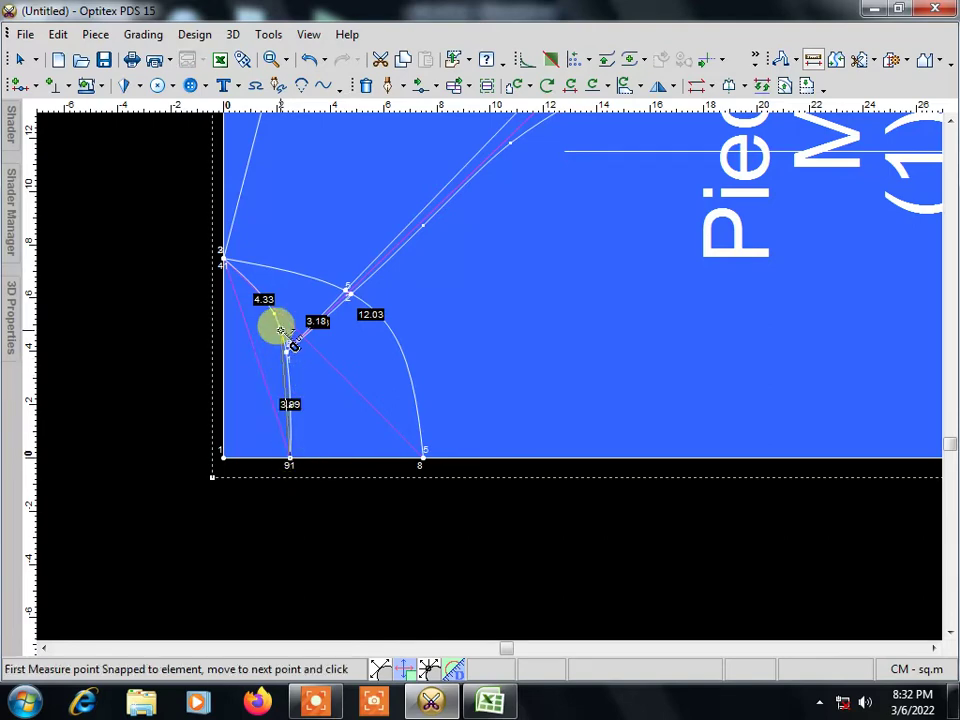
click(222, 259)
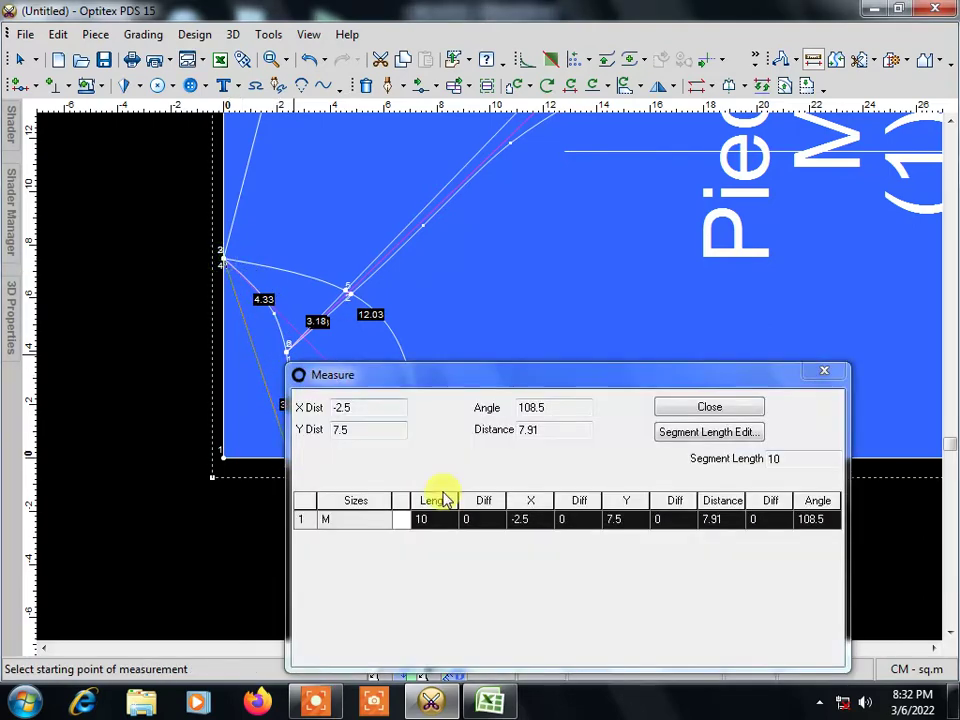
click(824, 371)
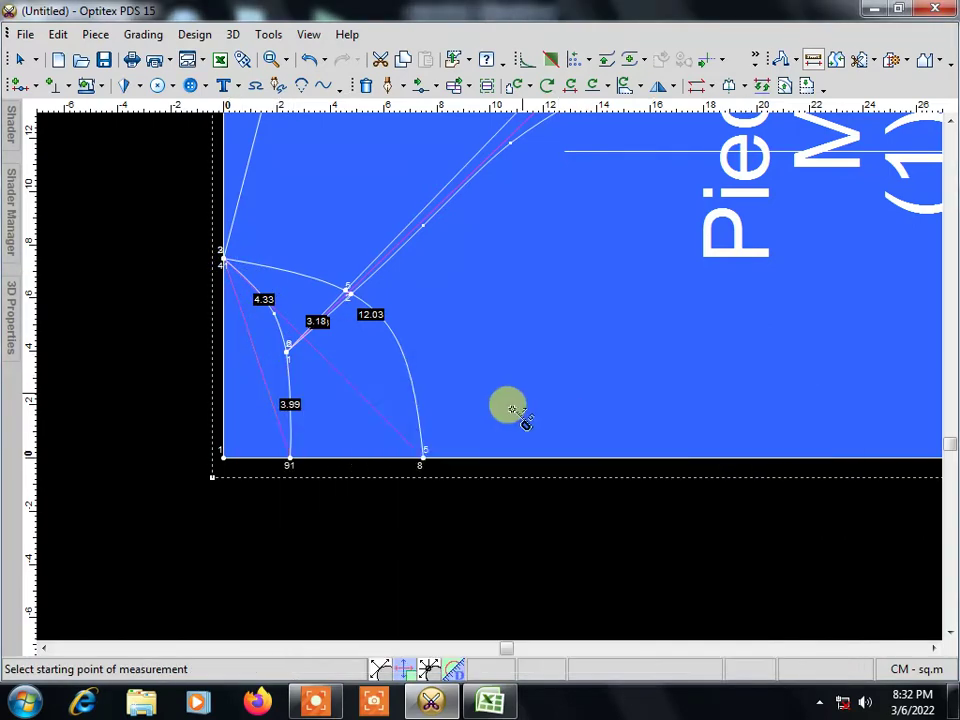
click(419, 454)
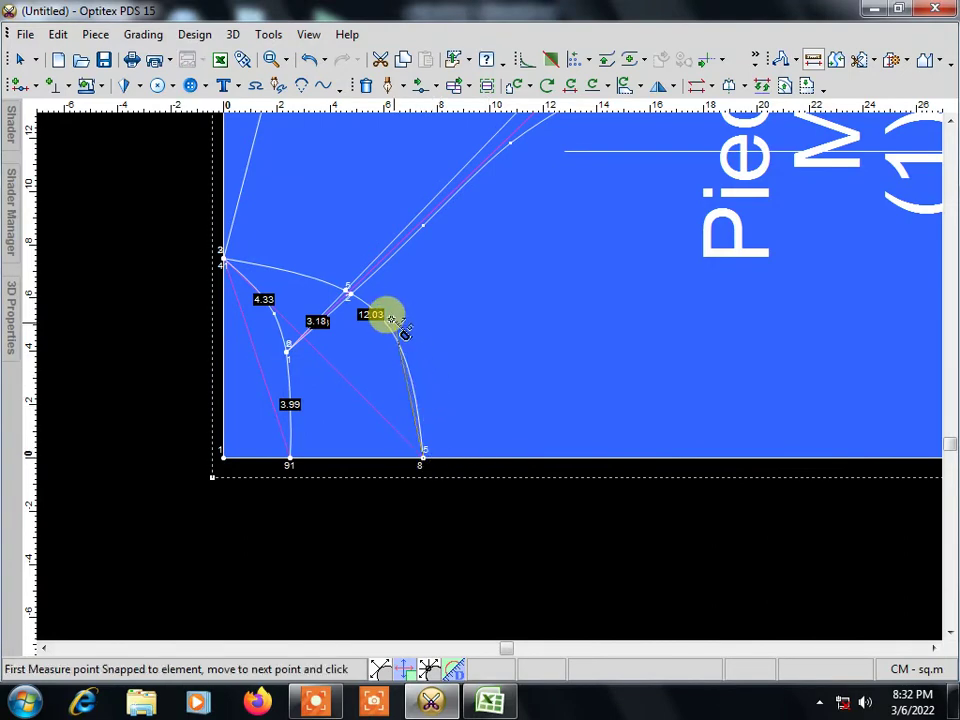
click(222, 258)
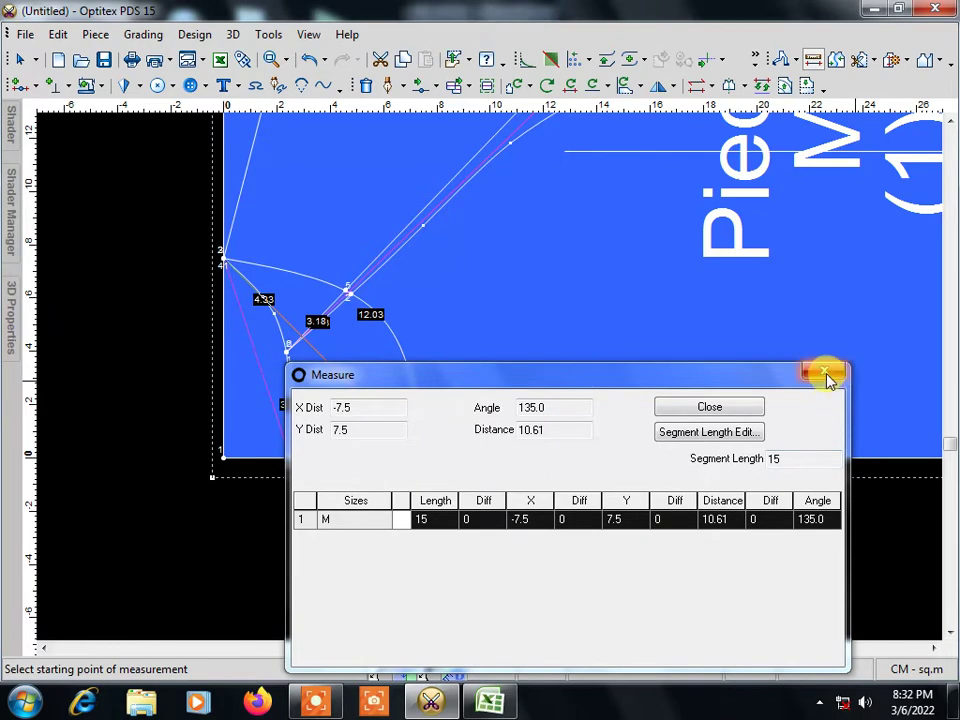
click(826, 372)
click(490, 701)
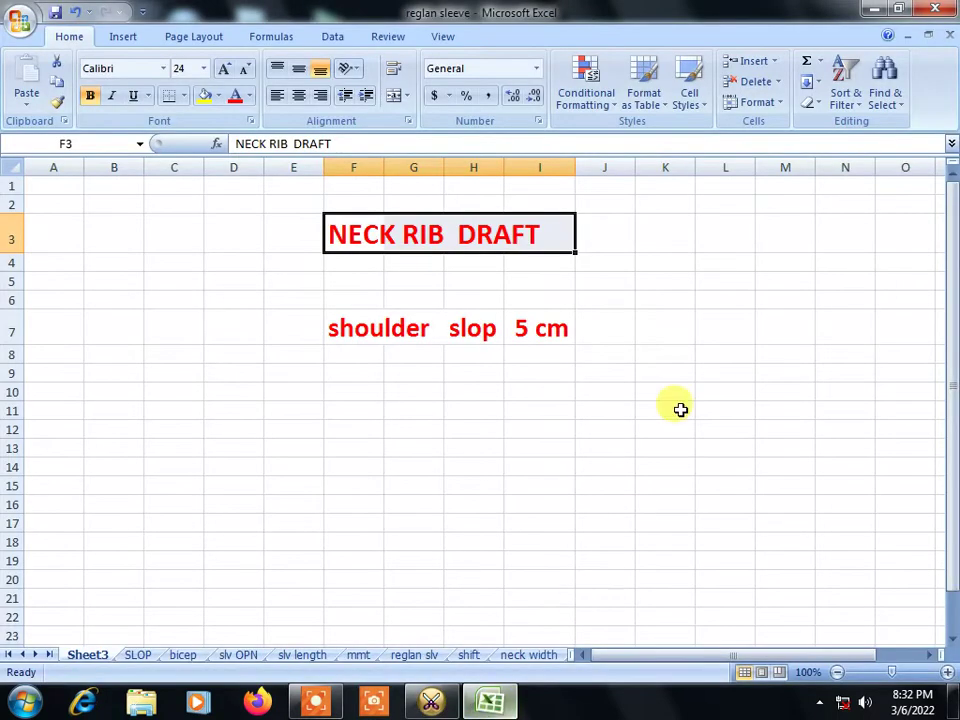
Step: Enter BACK NECK LINE in H10 and 10 CM in J10
click(463, 390)
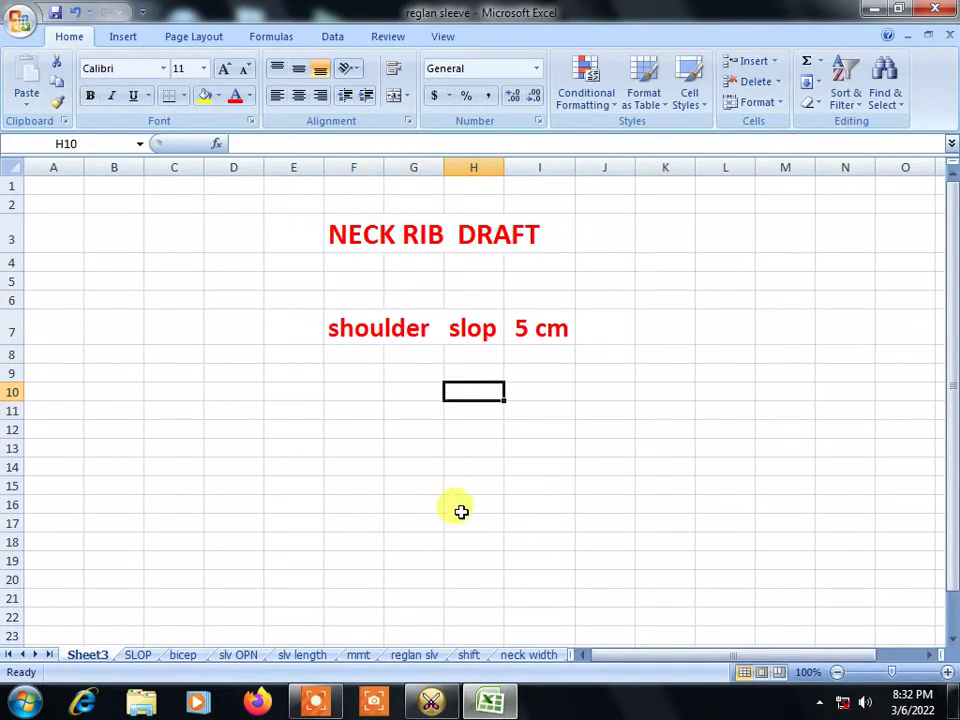
text(BACK  NECK LINE)
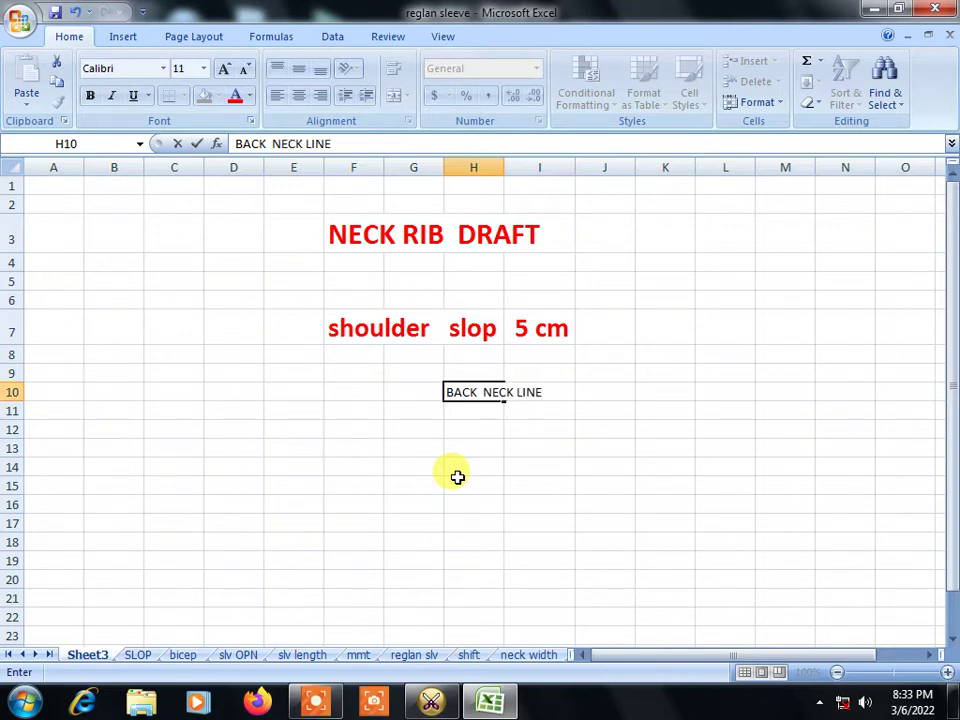
click(590, 392)
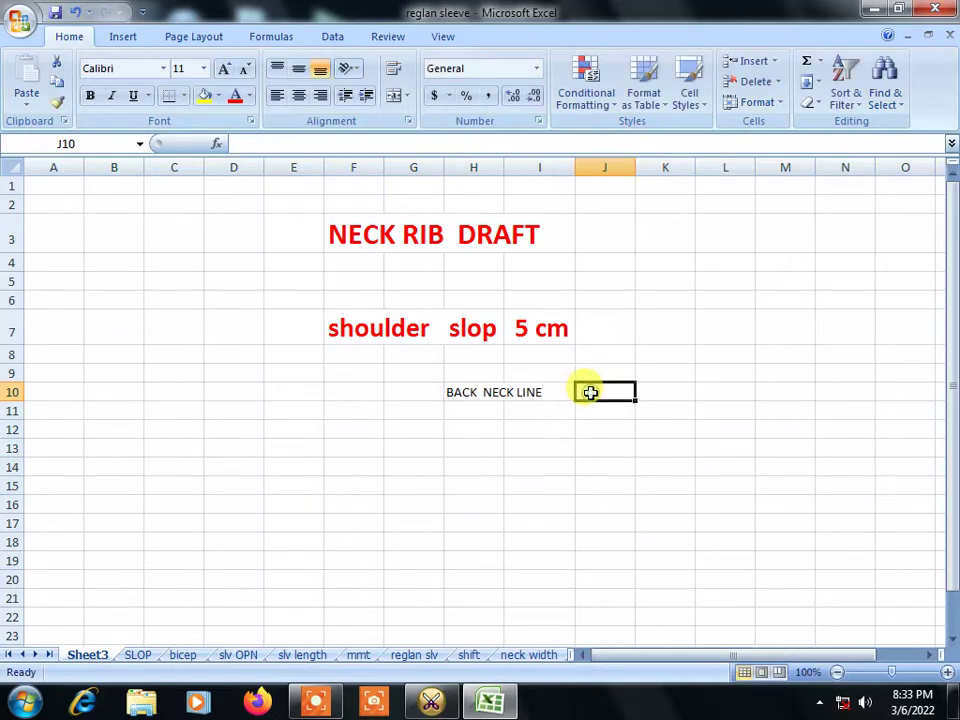
text(10 CM)
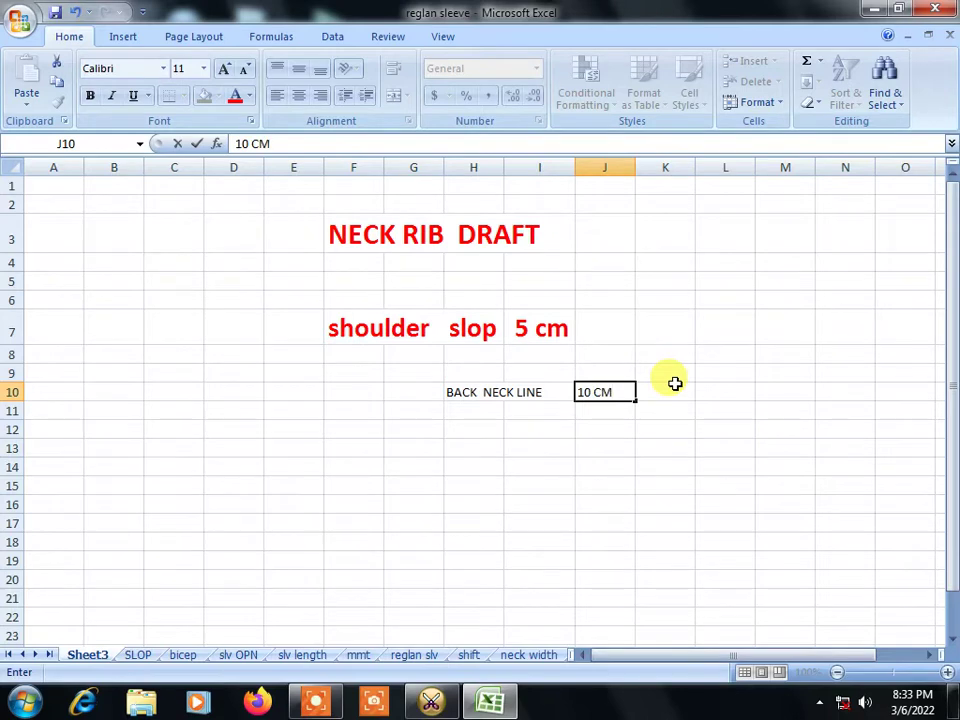
click(471, 430)
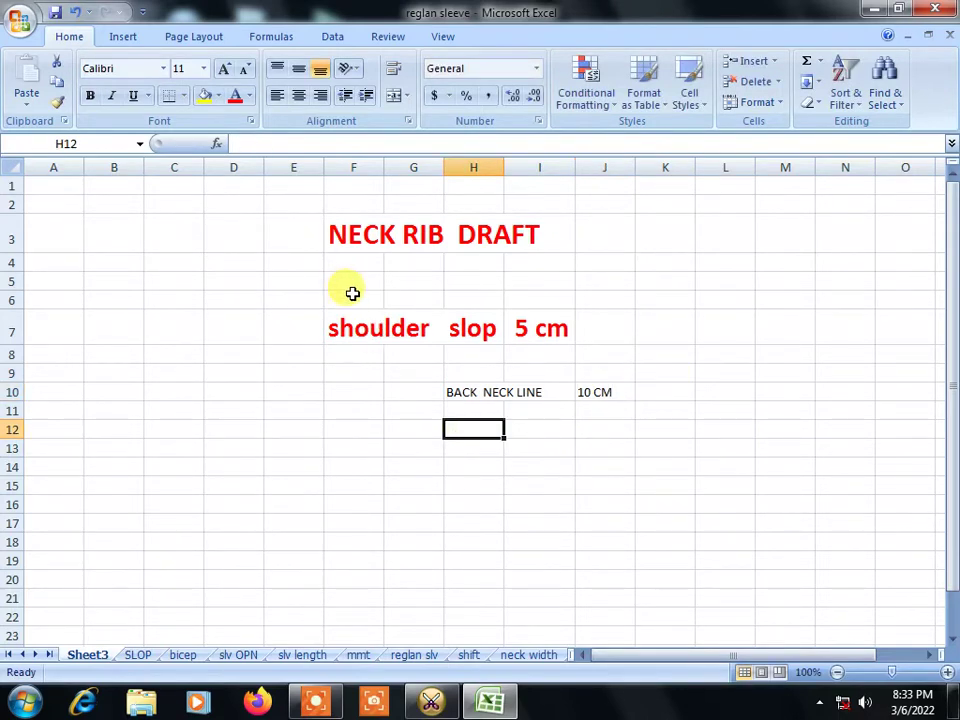
Step: Enter FRONT NECK LINE in H12 and 15 CM in J12, then select the shoulder slop note
text(FRONT NECK LINE)
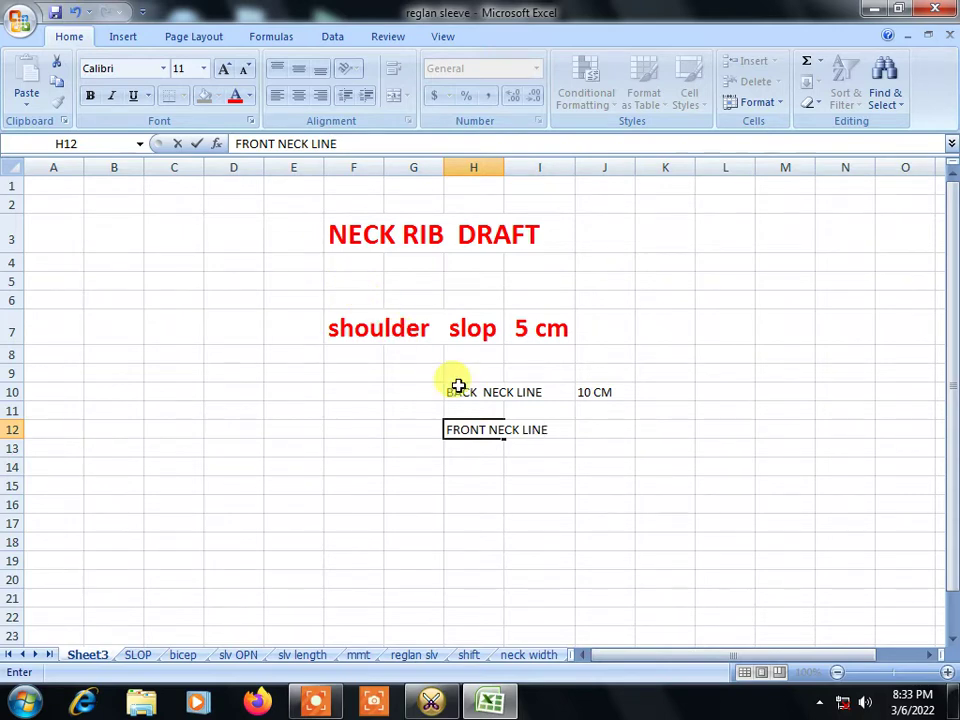
click(589, 429)
text(15)
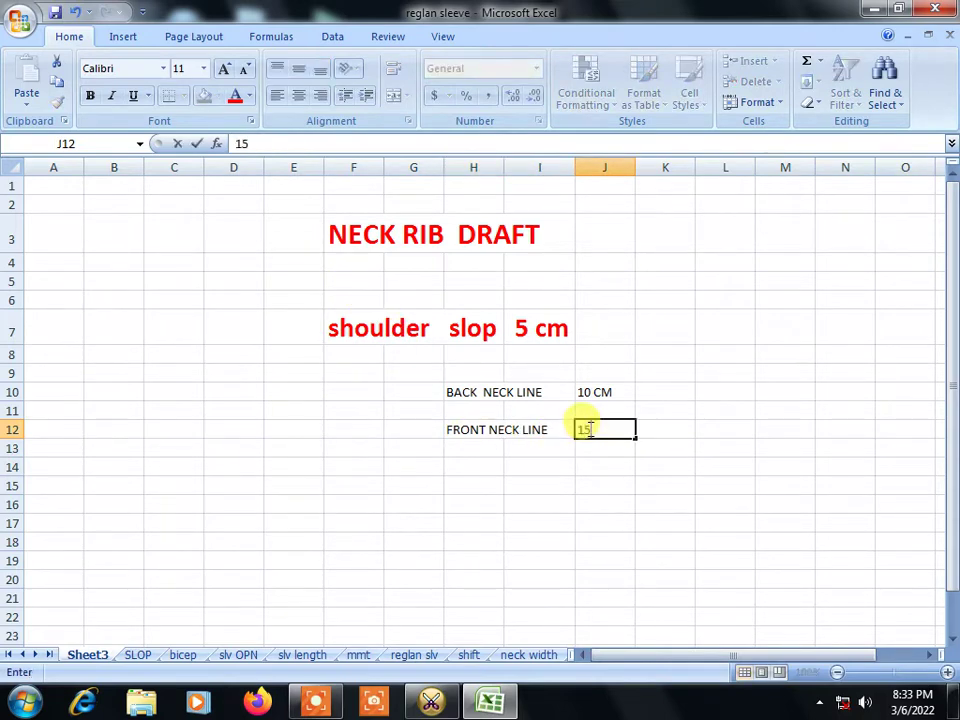
click(605, 468)
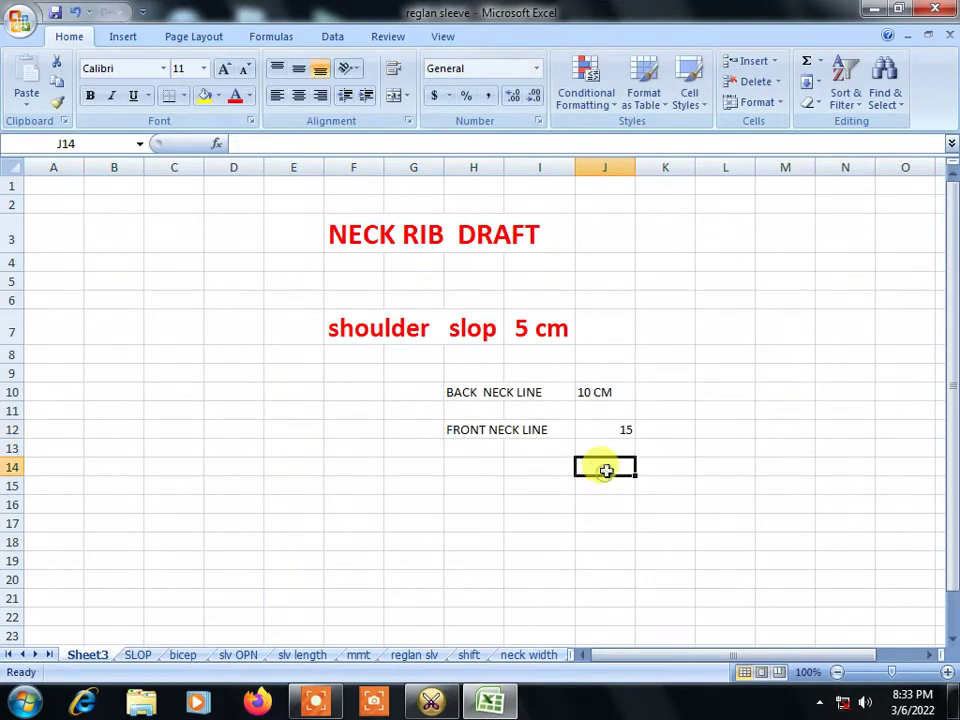
click(529, 467)
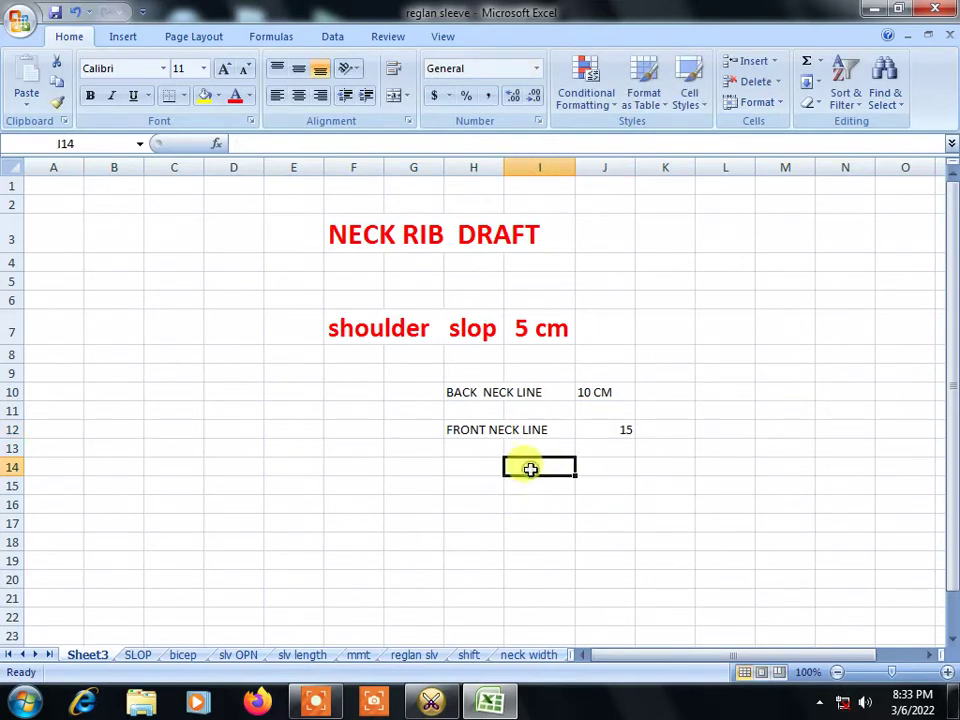
click(598, 432)
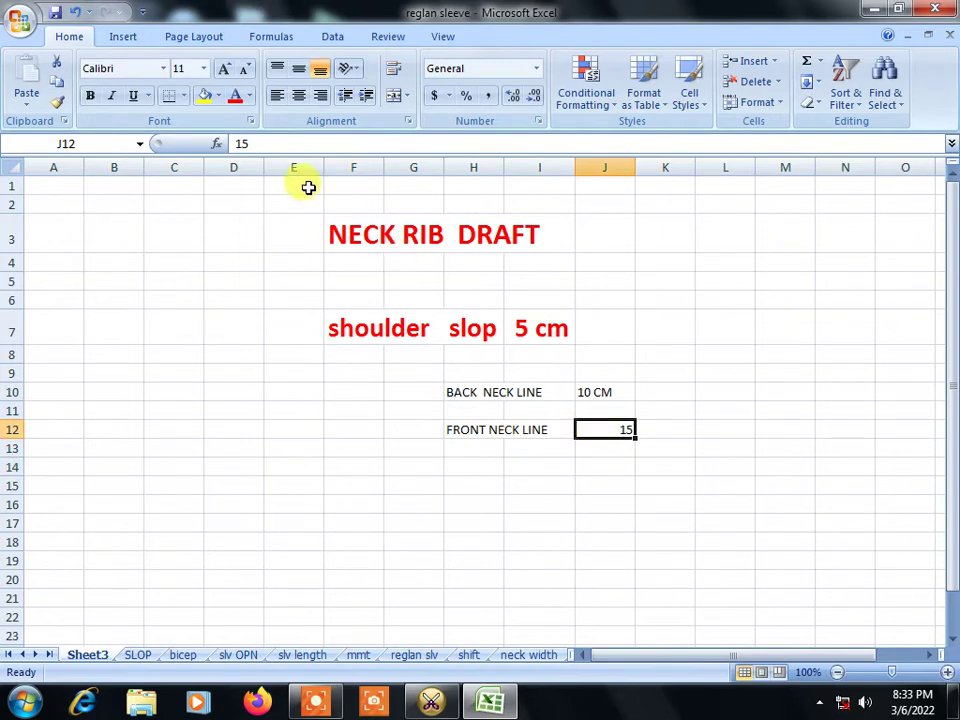
click(273, 146)
text(CM)
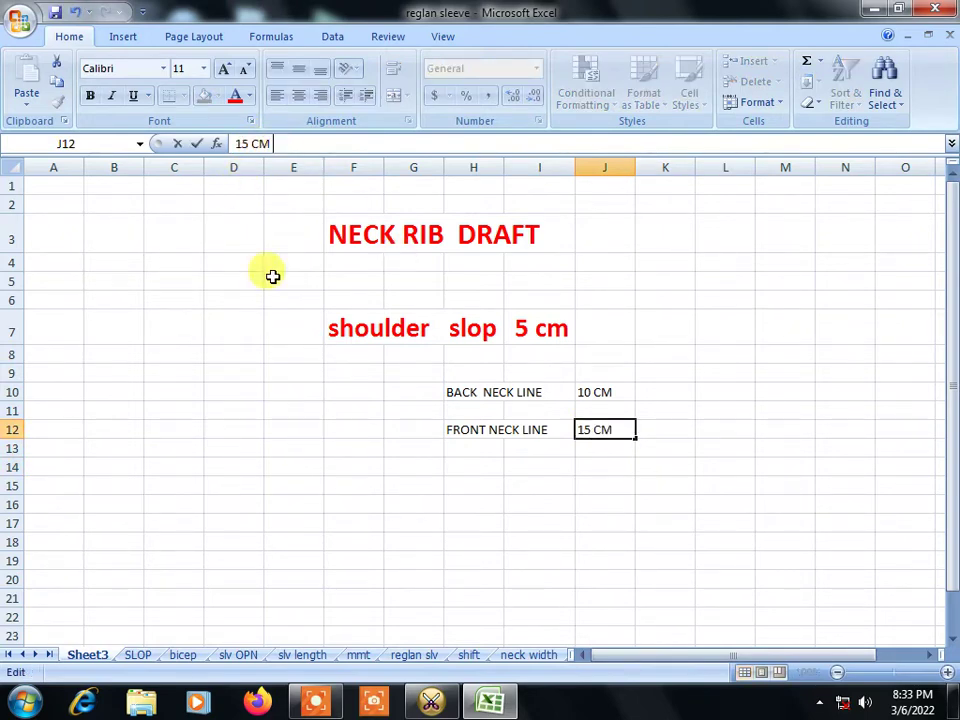
drag(343, 319, 567, 324)
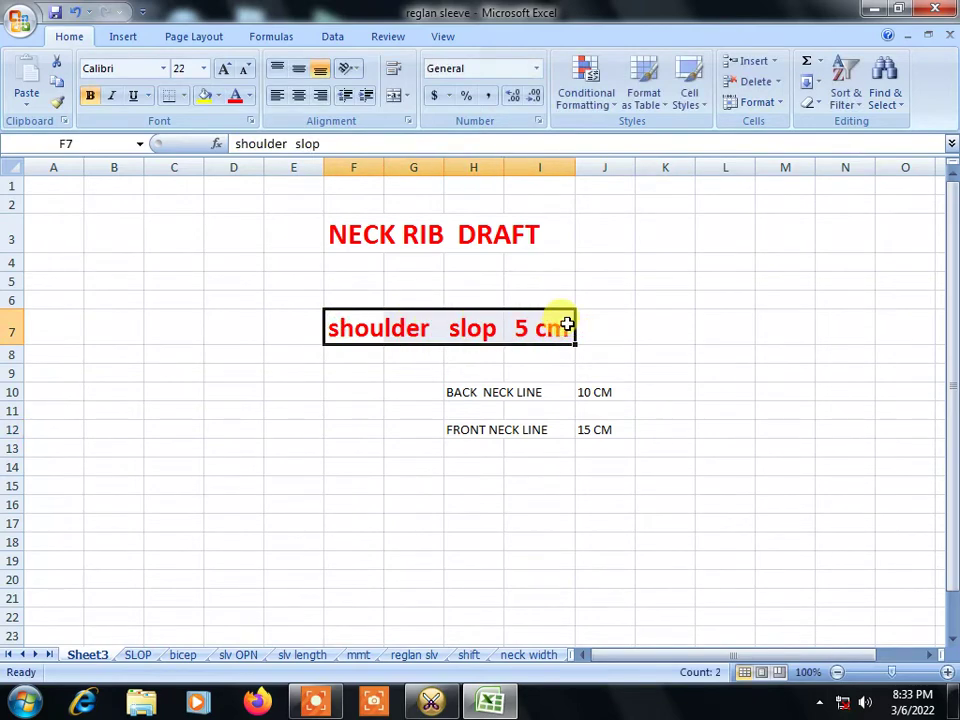
Step: Delete the shoulder slop note and enter TOTAL in I14 with 25 CM in J14
key(Delete)
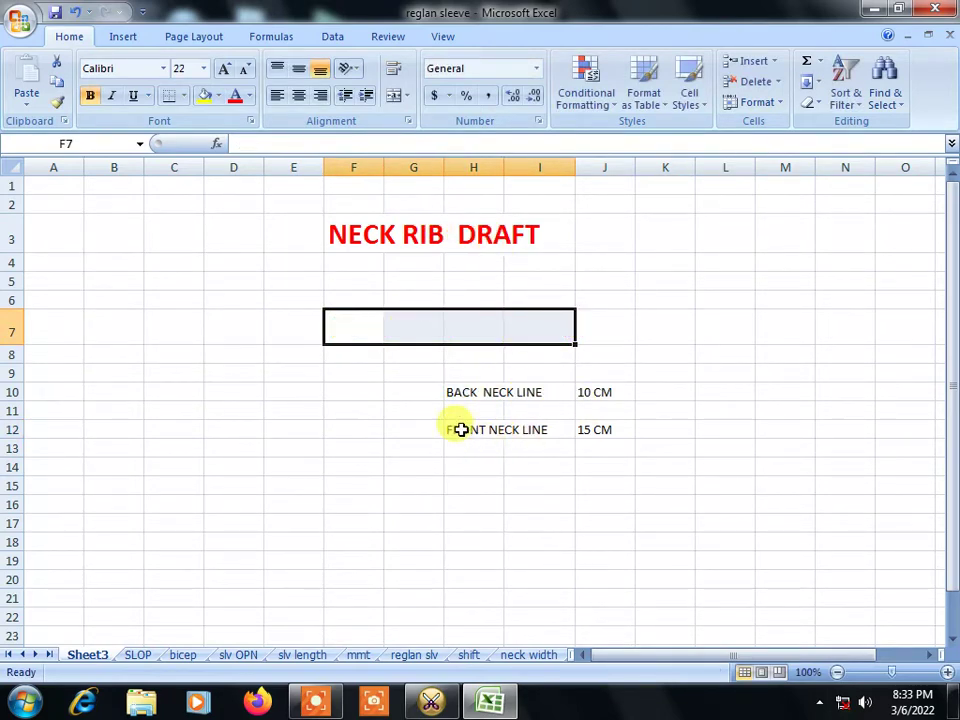
click(604, 470)
click(543, 468)
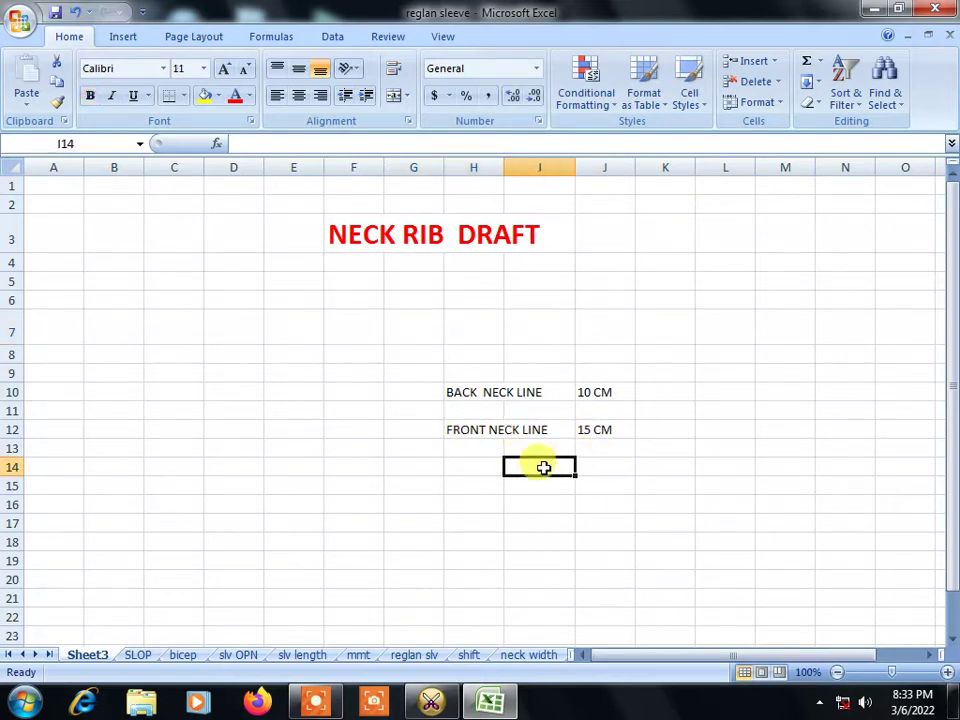
text(TOTAL)
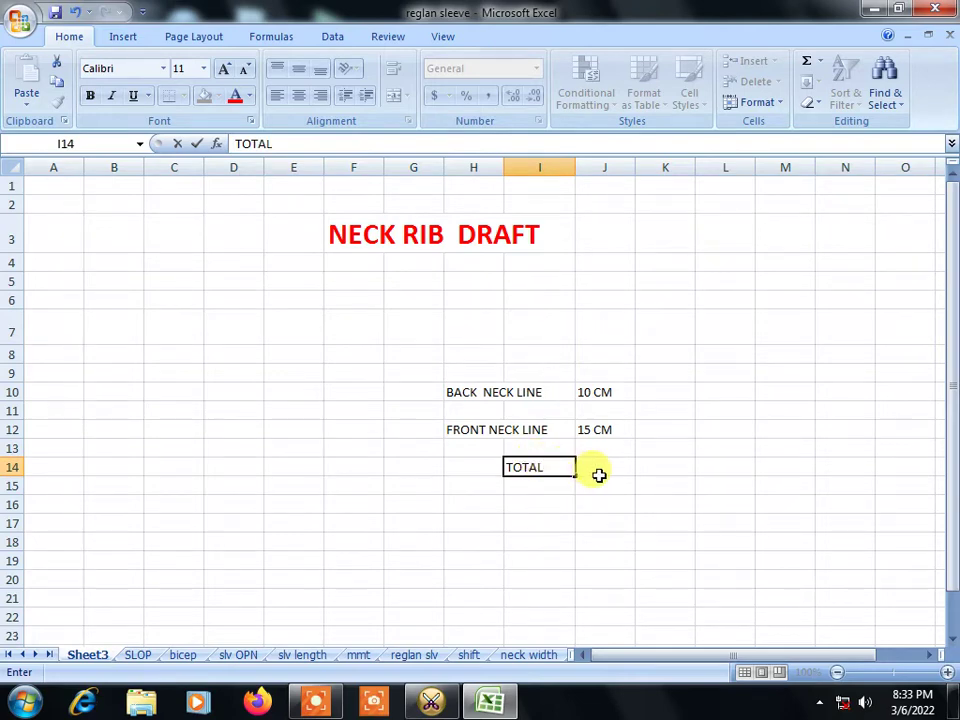
click(599, 475)
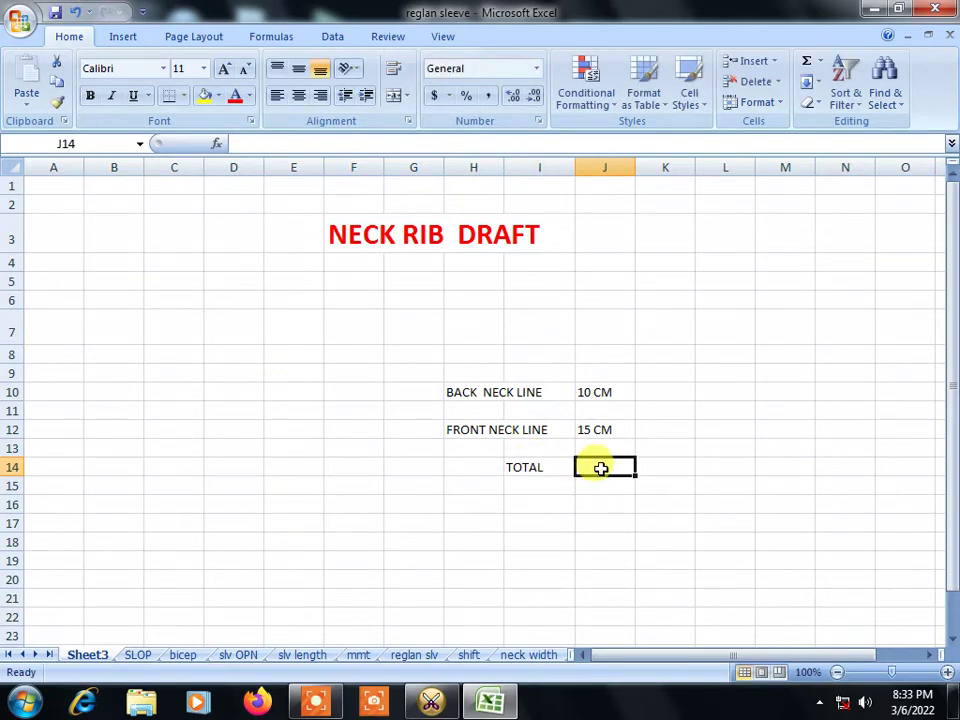
text(25 CM)
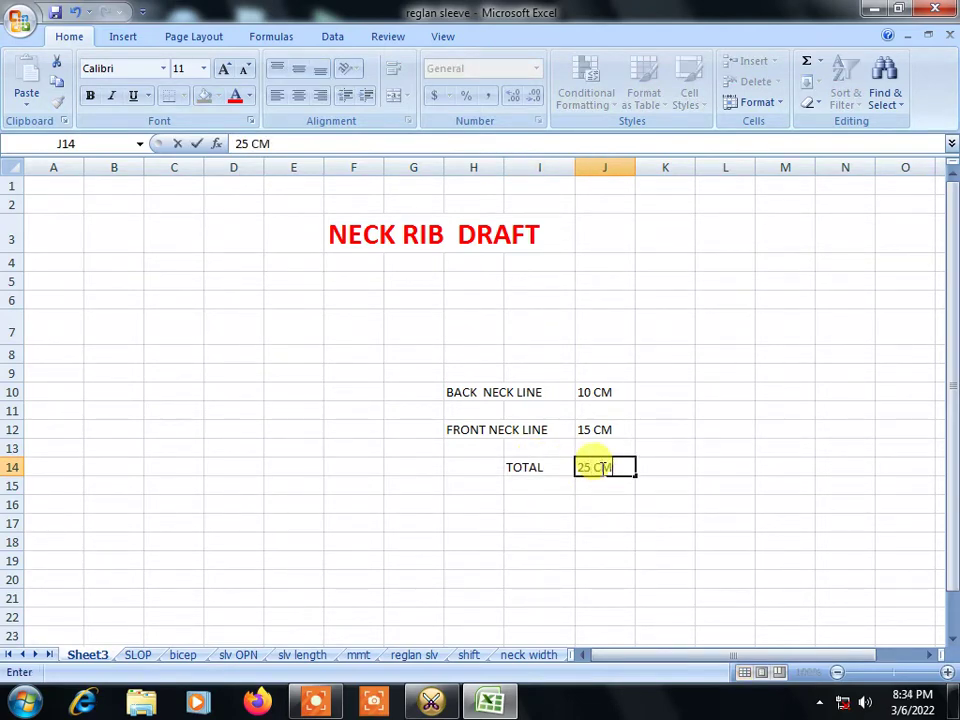
key(Return)
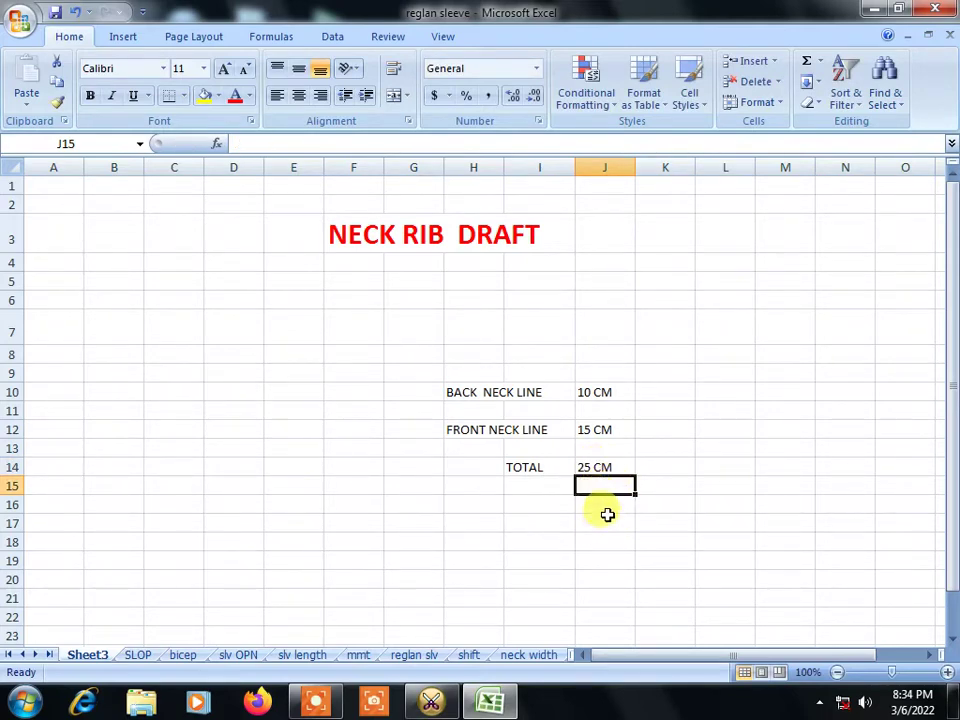
Step: Enter MINES in K14 and 5 CM in J15
click(661, 469)
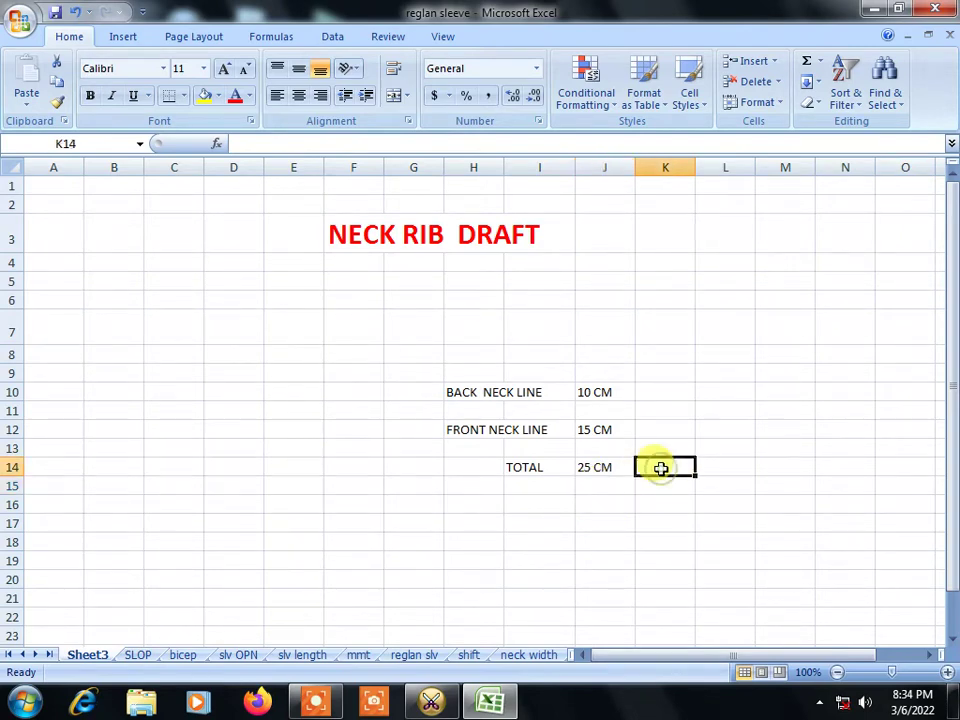
text(MINES)
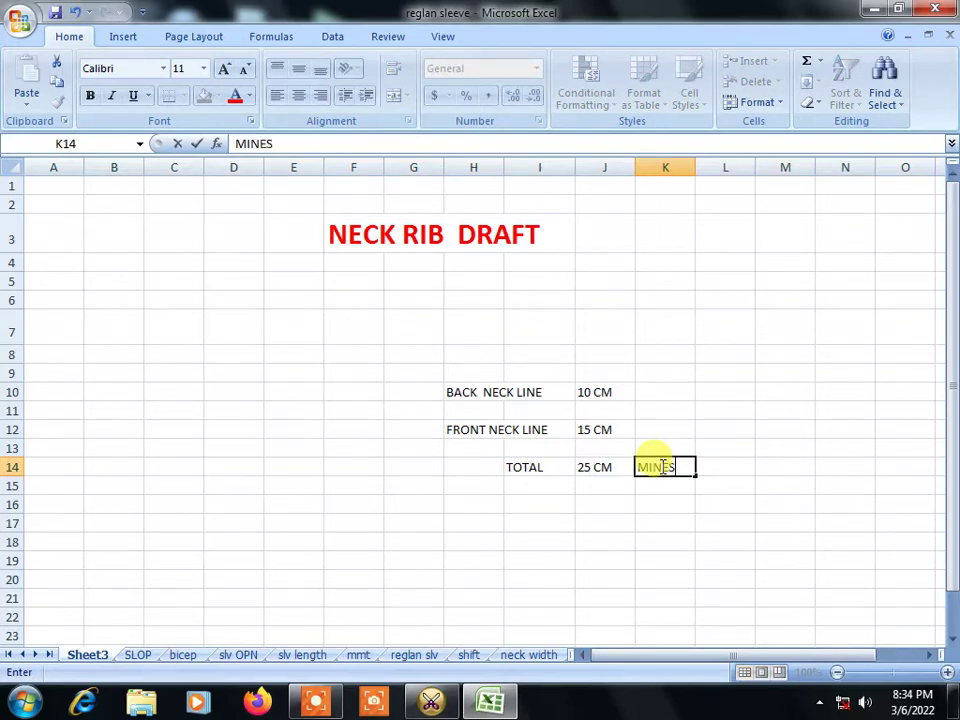
click(594, 498)
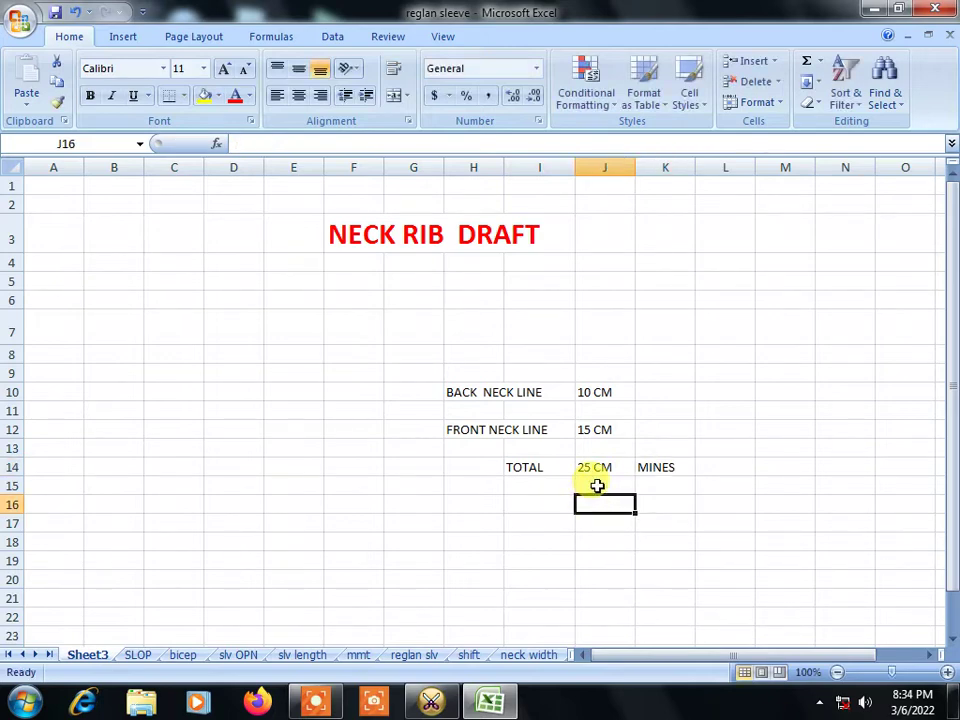
click(597, 486)
text(5 CM)
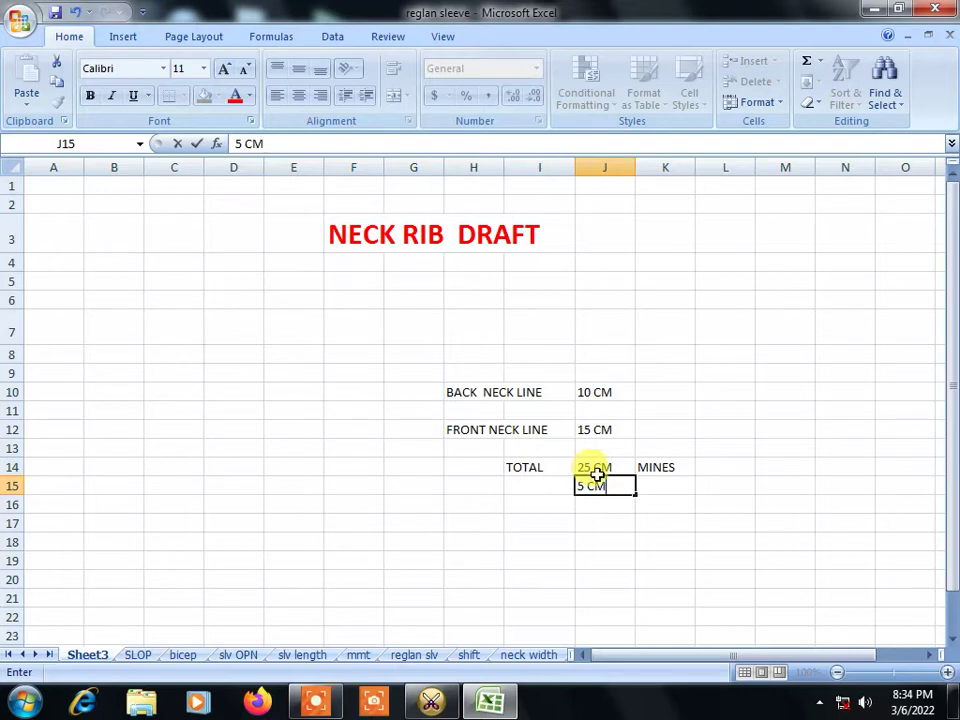
key(Return)
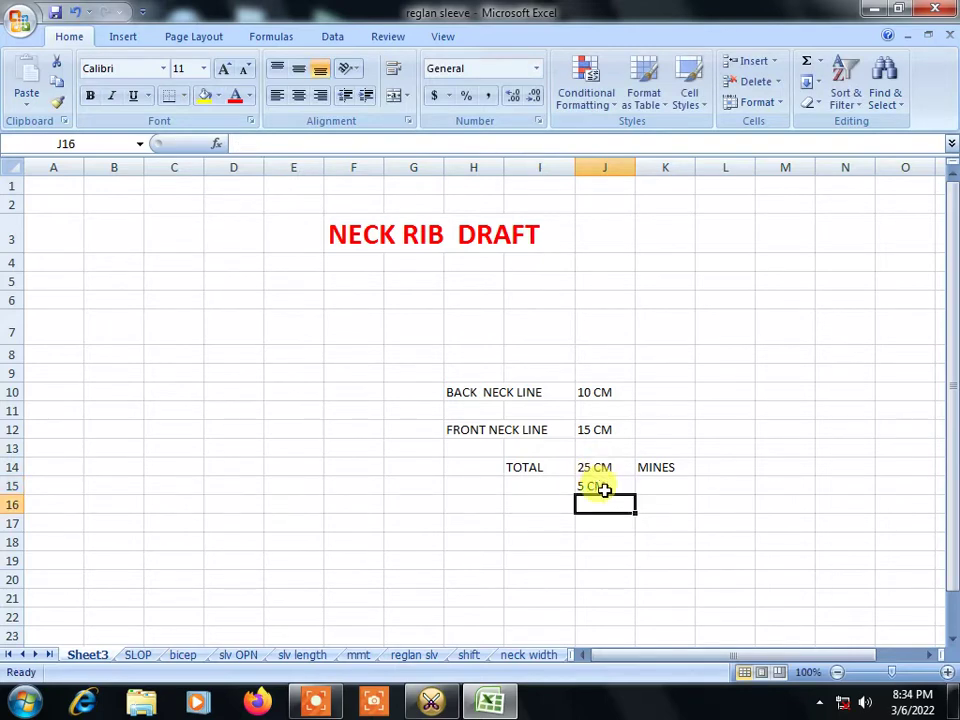
Step: Enter and correct 20 CM in cell J16
text(20)
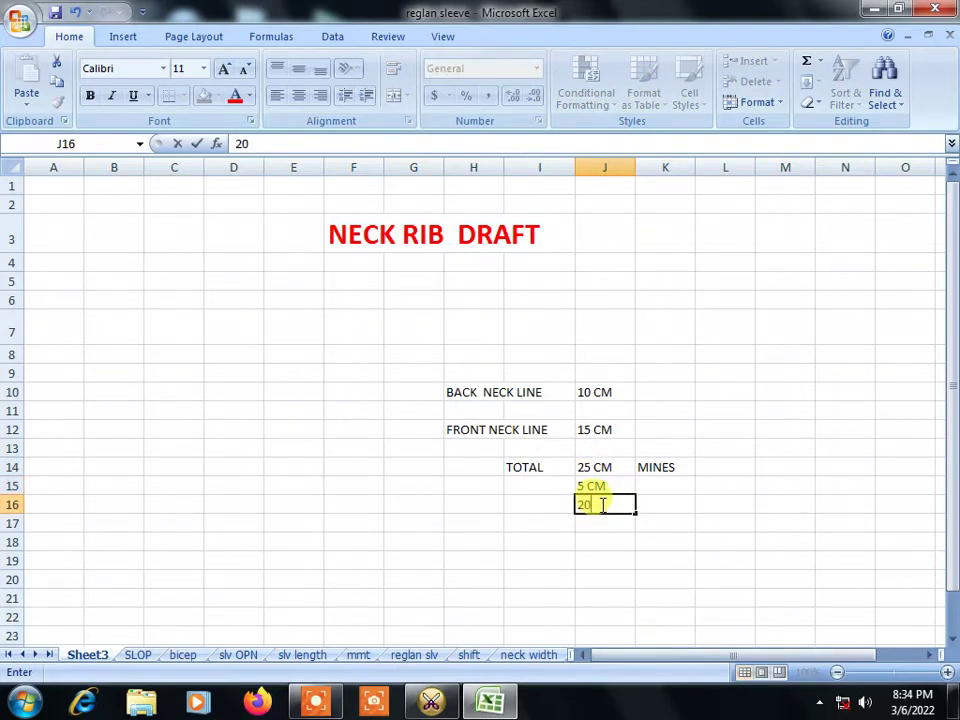
click(612, 556)
click(622, 510)
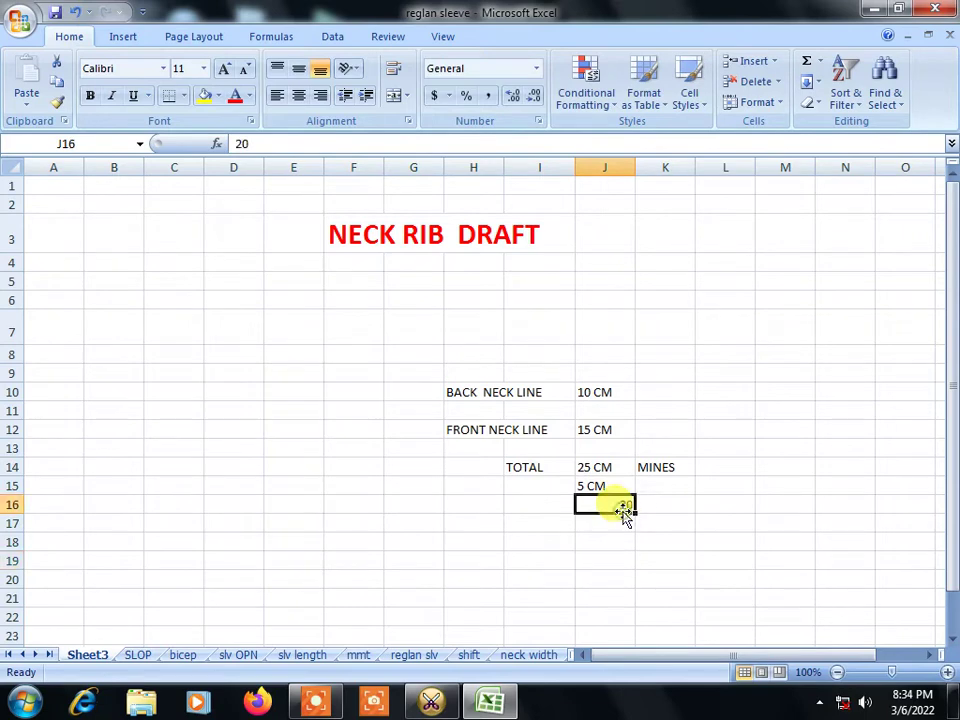
key(BackSpace)
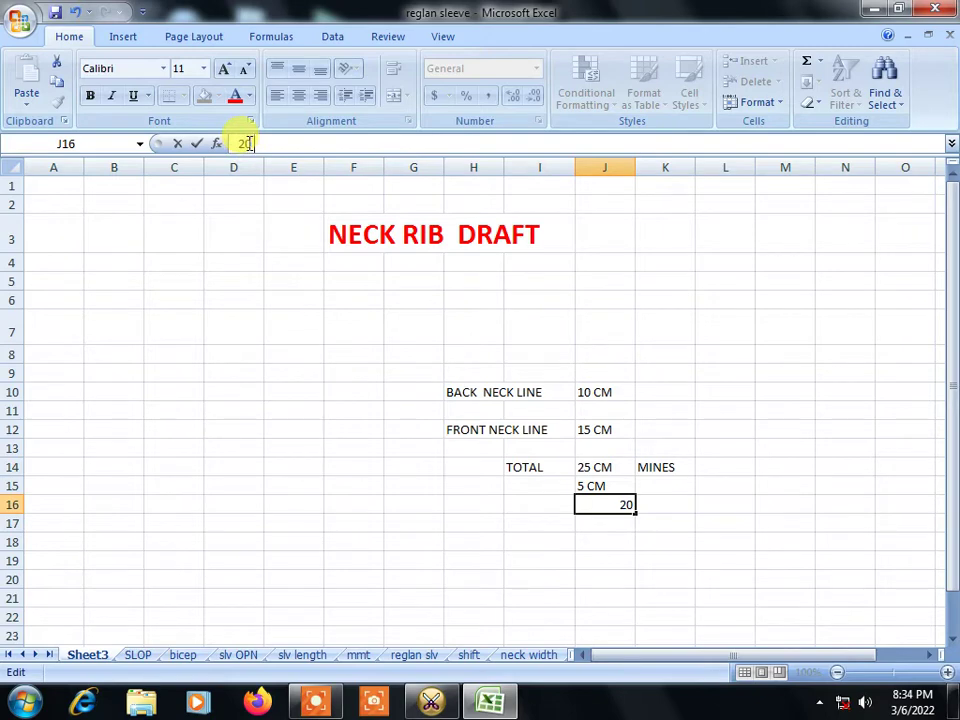
text( CE)
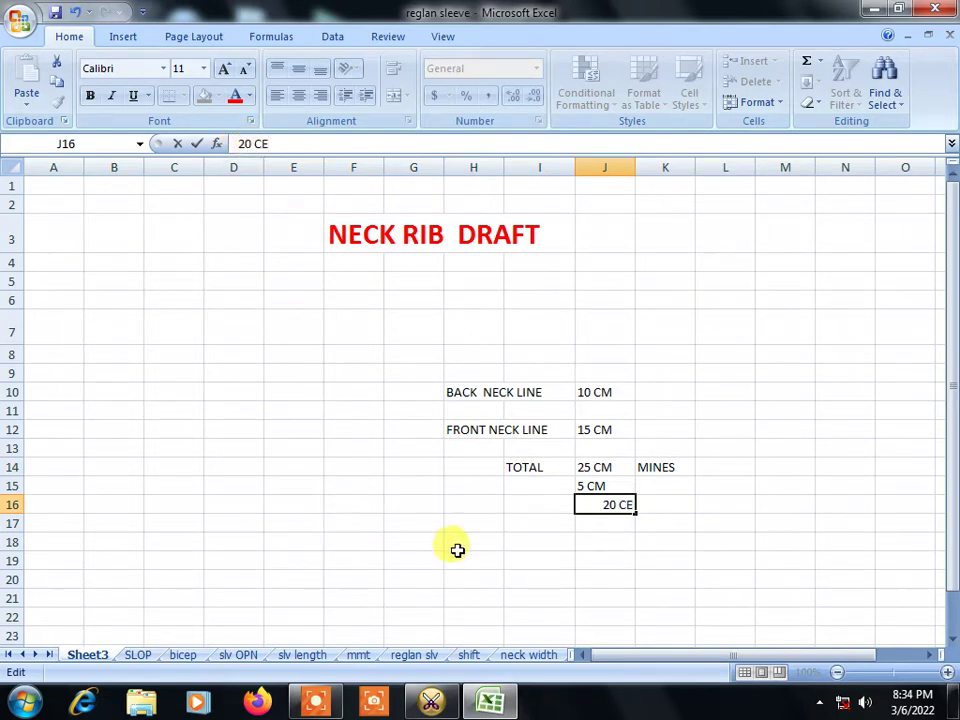
click(456, 548)
click(588, 506)
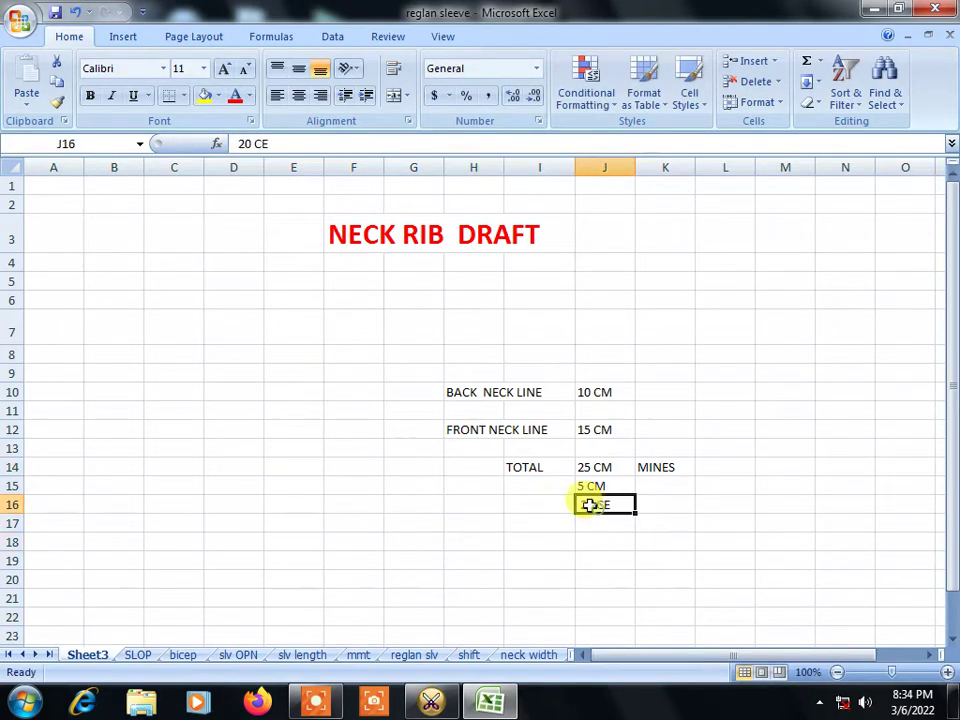
click(272, 143)
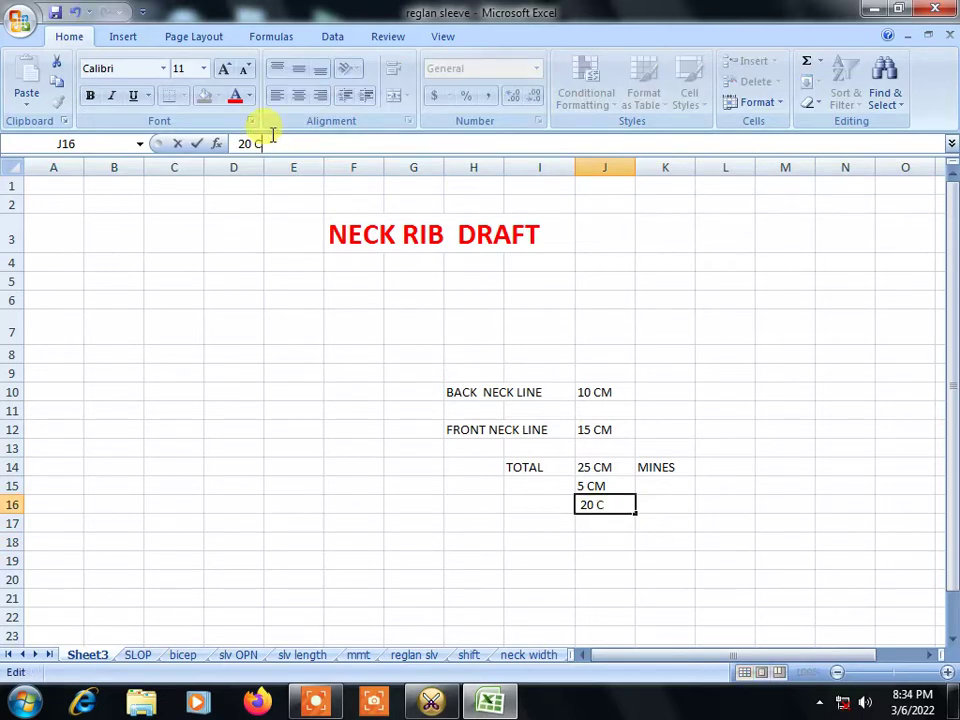
click(628, 578)
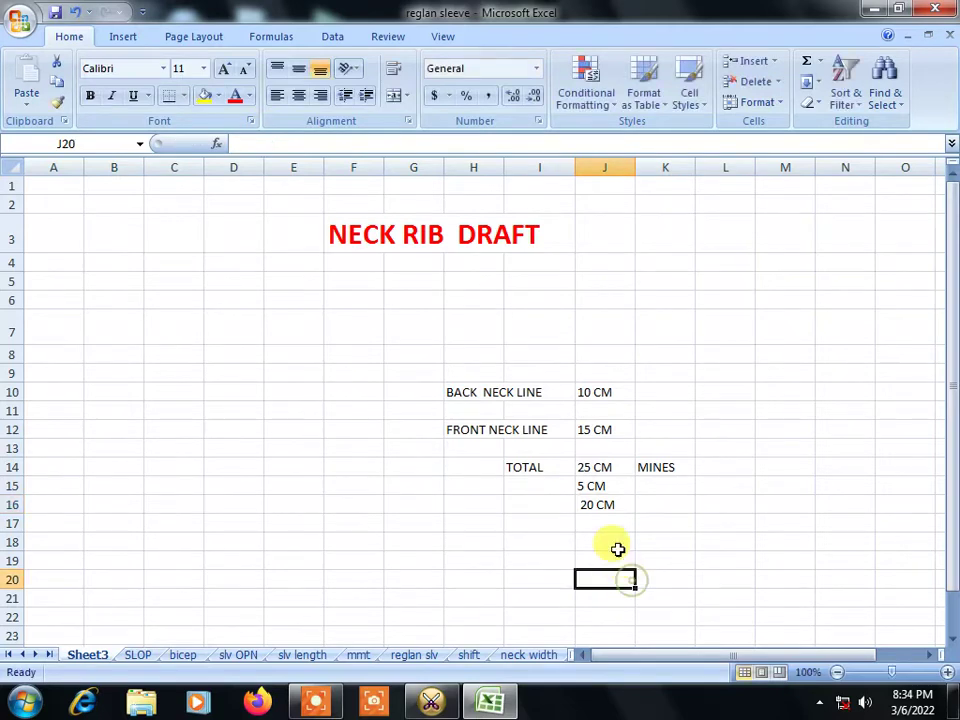
click(604, 510)
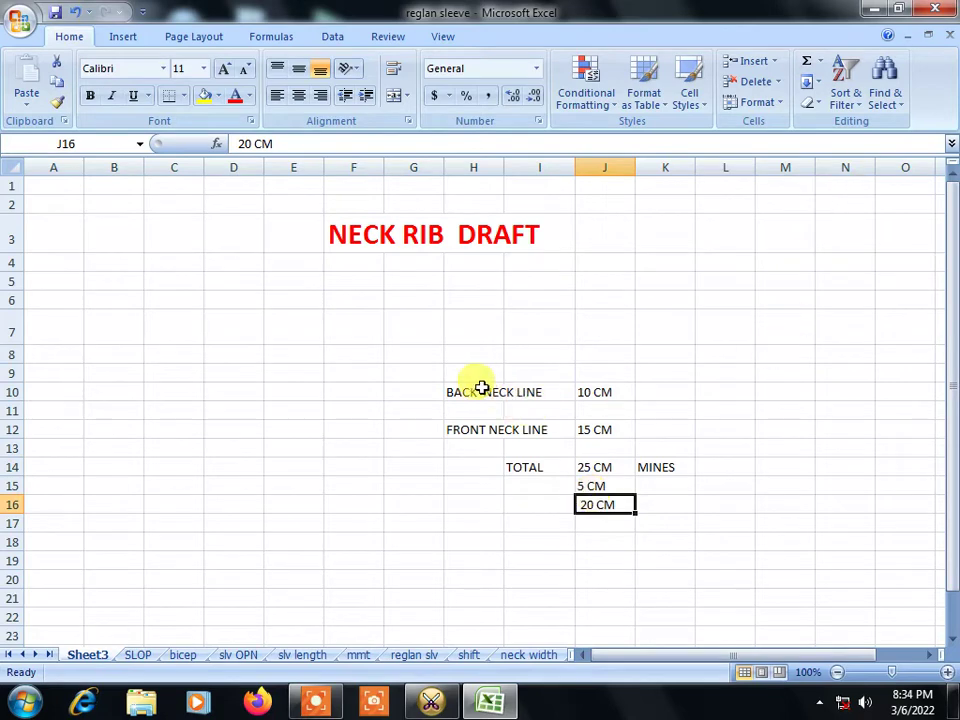
Step: Set the neck rib table H10:K16 to font size 22 and widen column I
mouse_move(450, 390)
mouse_down()
mouse_move(714, 434)
mouse_move(681, 496)
mouse_up()
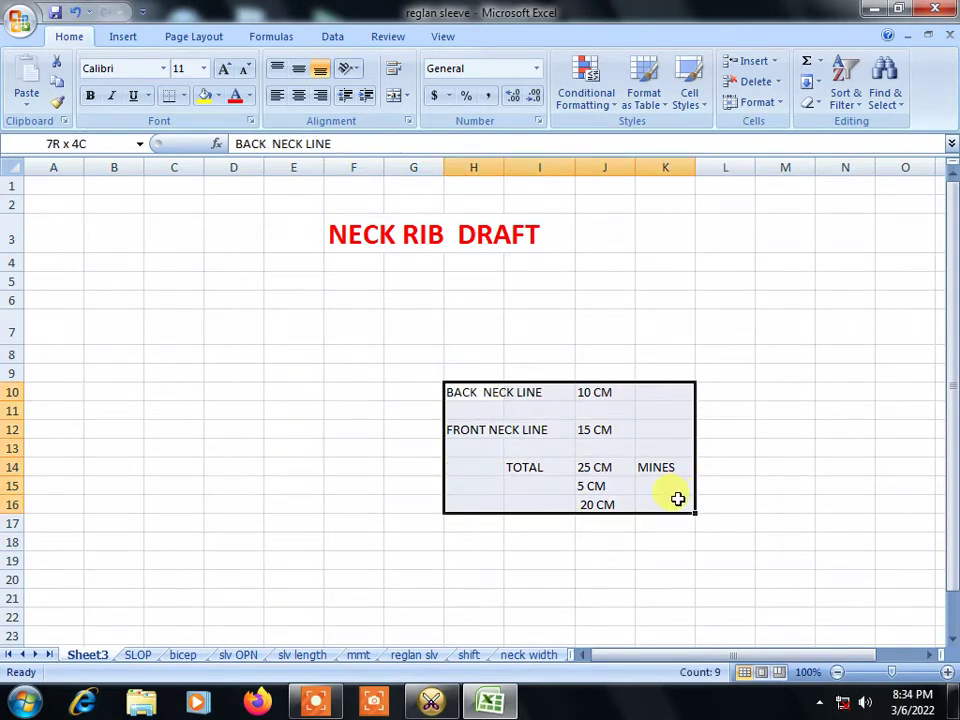
click(203, 68)
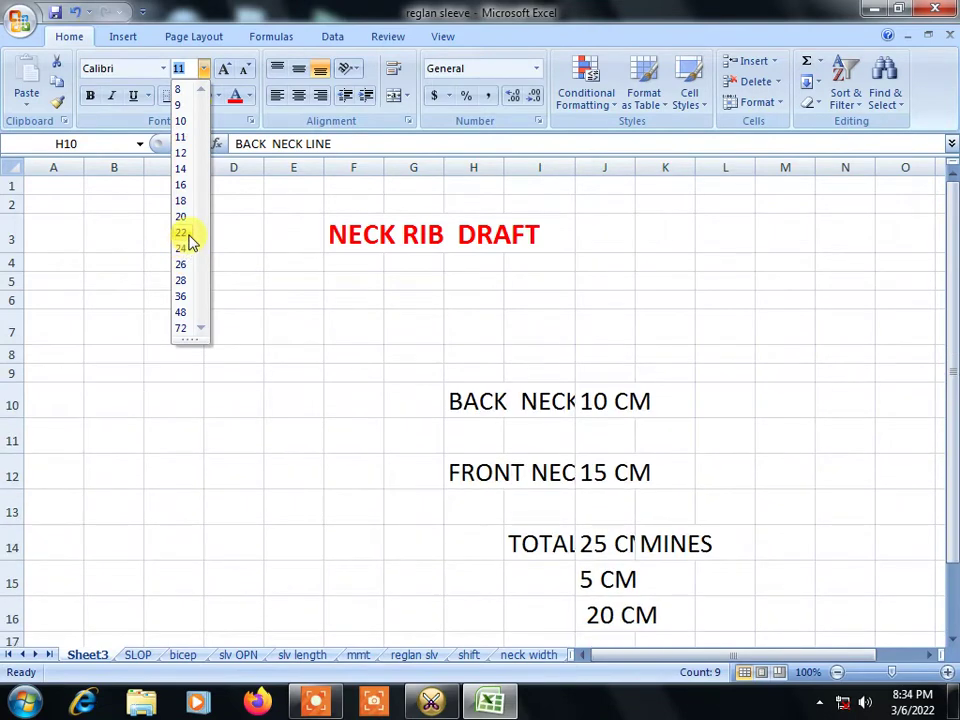
click(184, 233)
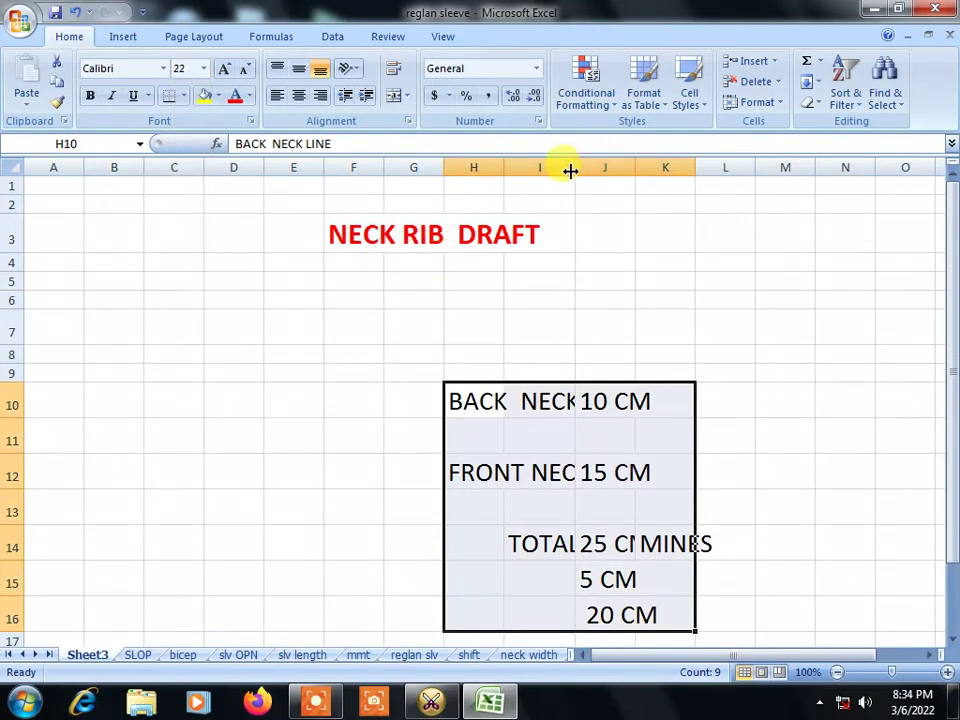
drag(573, 172, 657, 174)
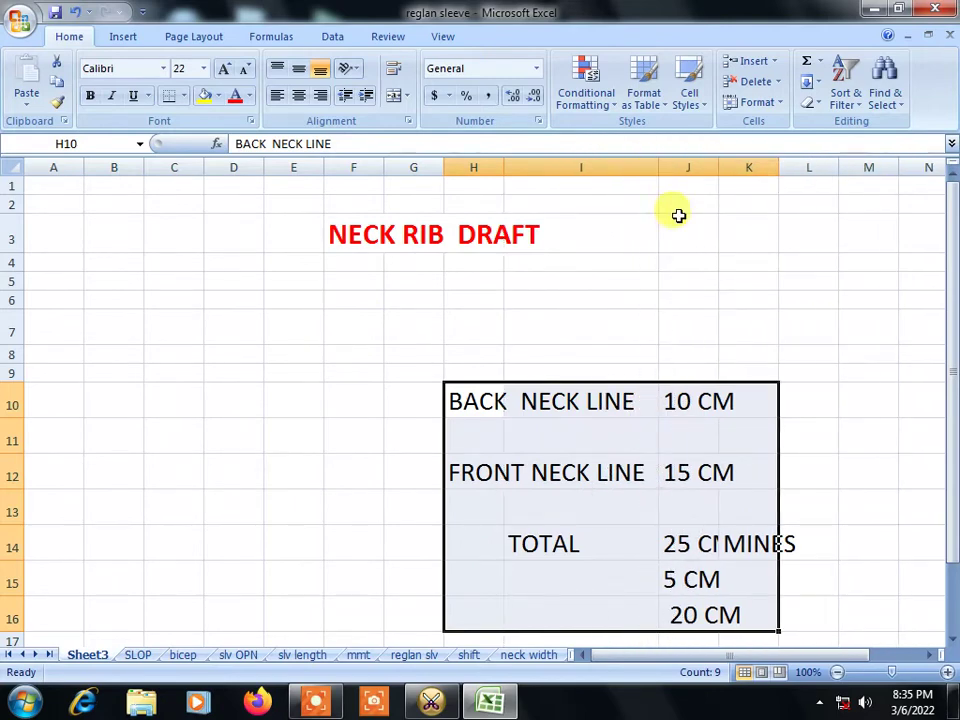
scroll(707, 580, down, 3)
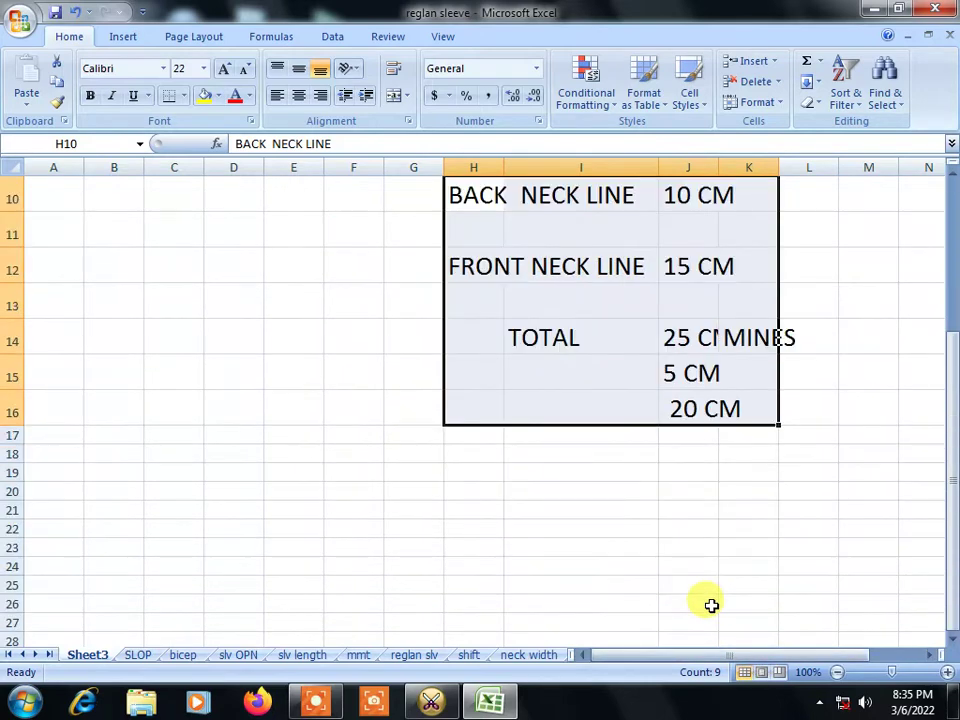
click(621, 413)
Step: Check the 20 CM value in J16, then return to the Optitex window
click(722, 412)
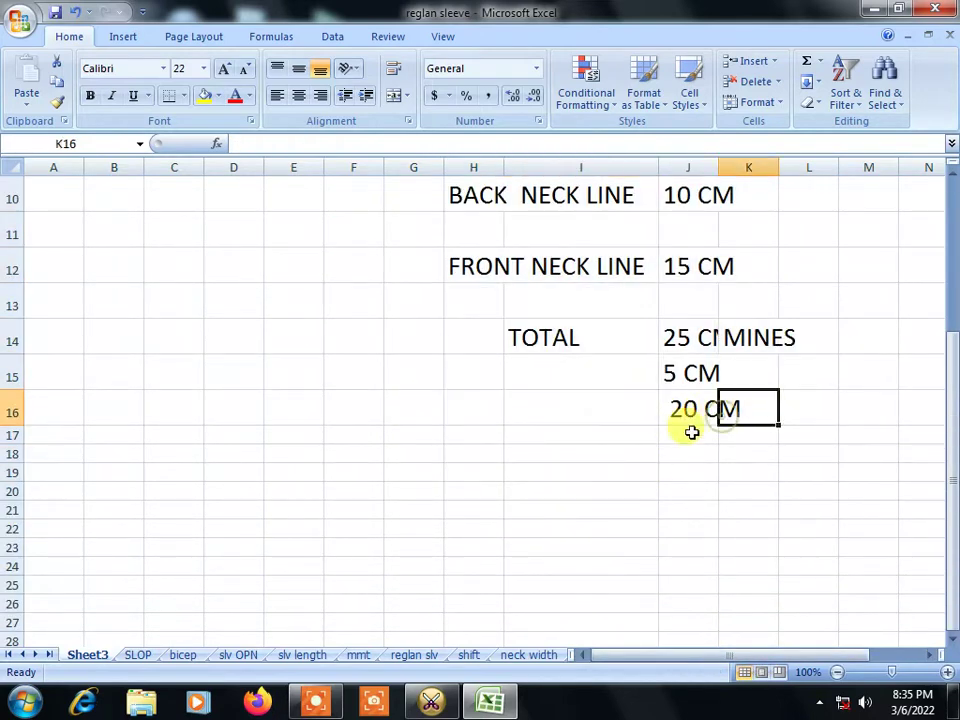
click(688, 412)
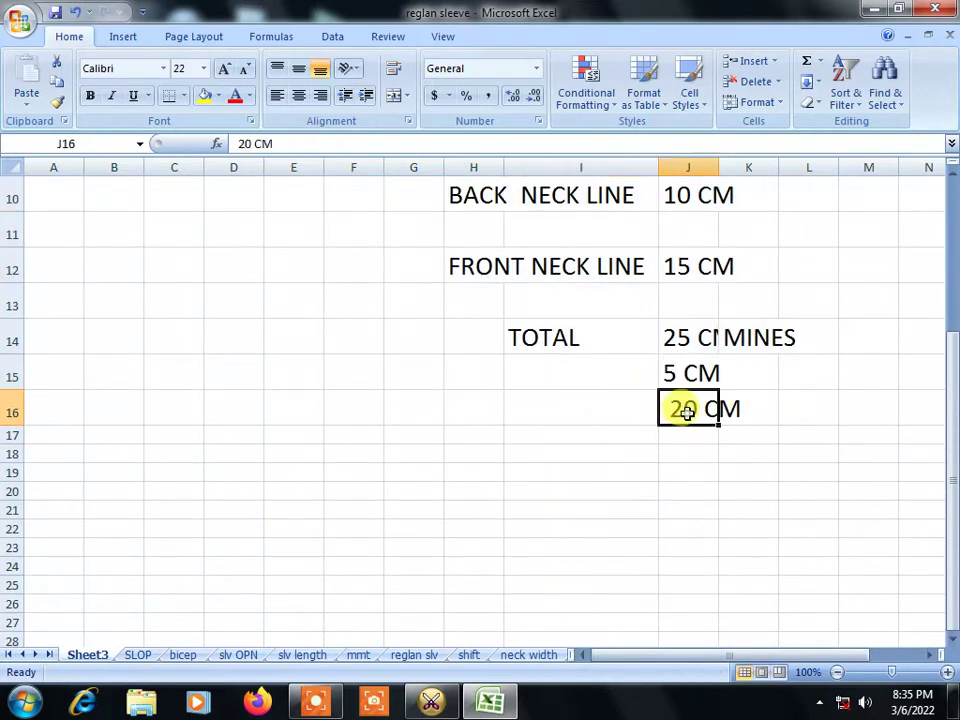
click(447, 706)
scroll(493, 369, down, 2)
Step: Start a new rectangular piece from the canvas shortcut menu and select its Length value
scroll(497, 379, down, 3)
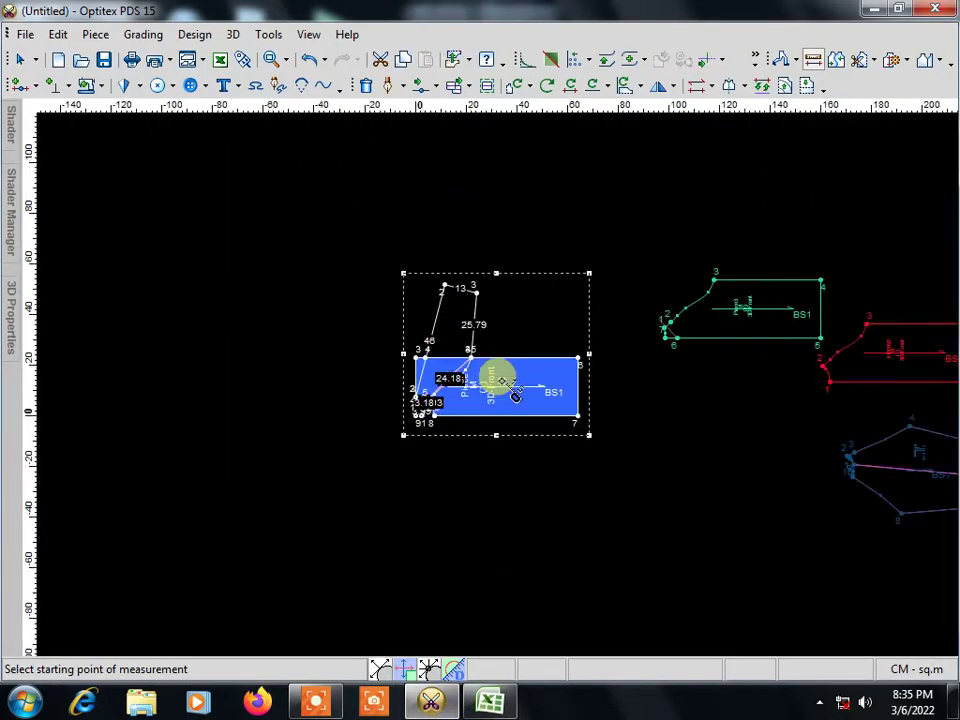
scroll(490, 377, up, 2)
right_click(210, 231)
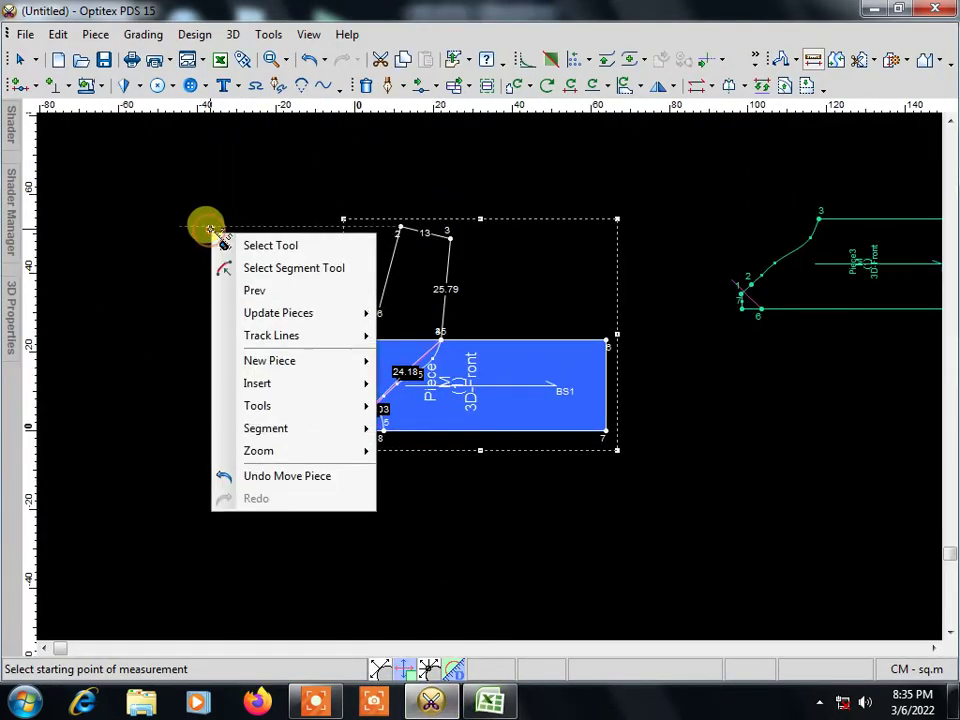
mouse_move(290, 360)
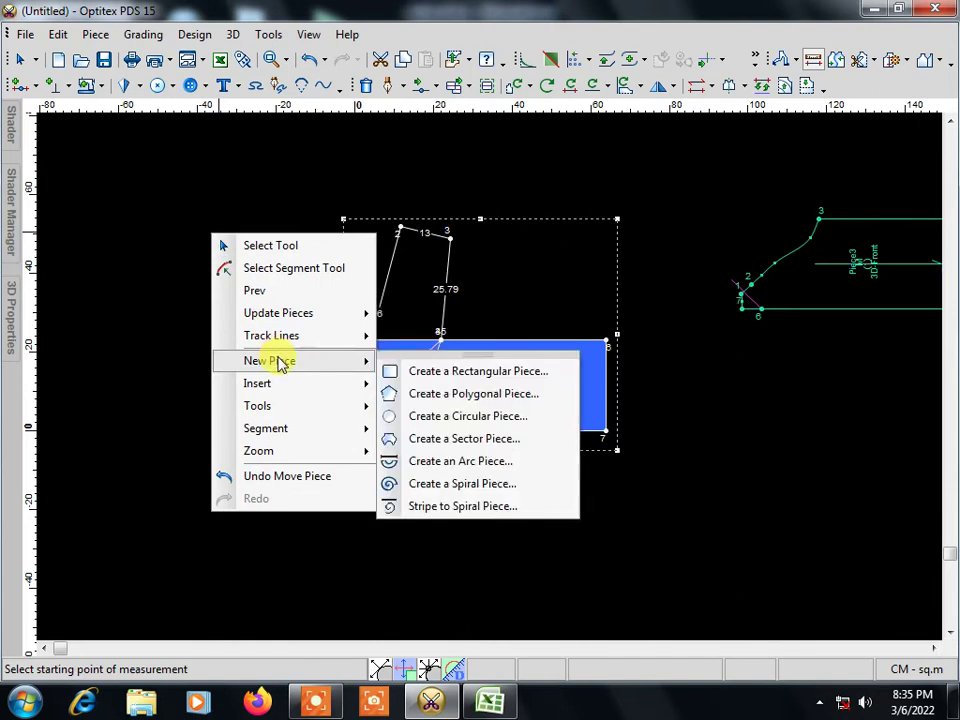
click(433, 377)
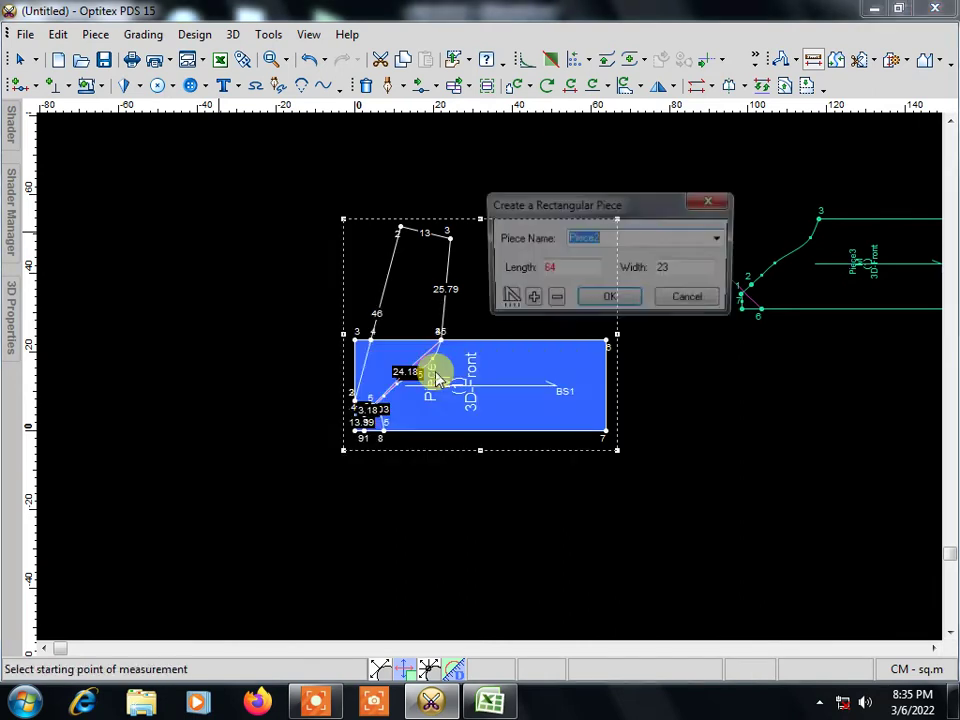
double_click(563, 268)
text(20)
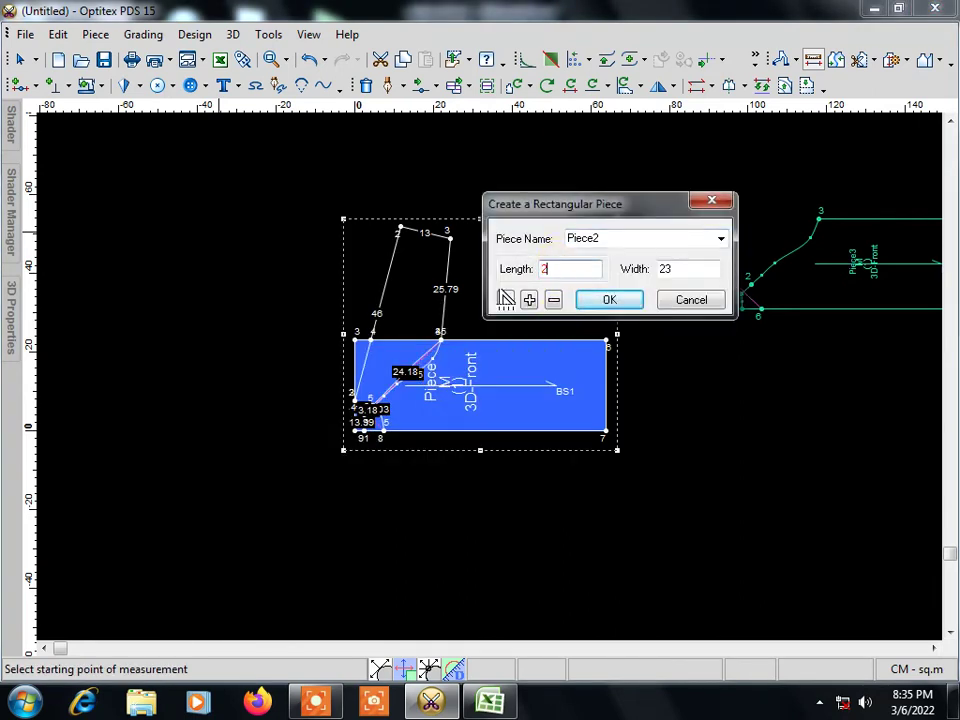
Step: Check the size M Neck Rib width on the mmt sheet, then create the 20 × 5 piece
click(491, 704)
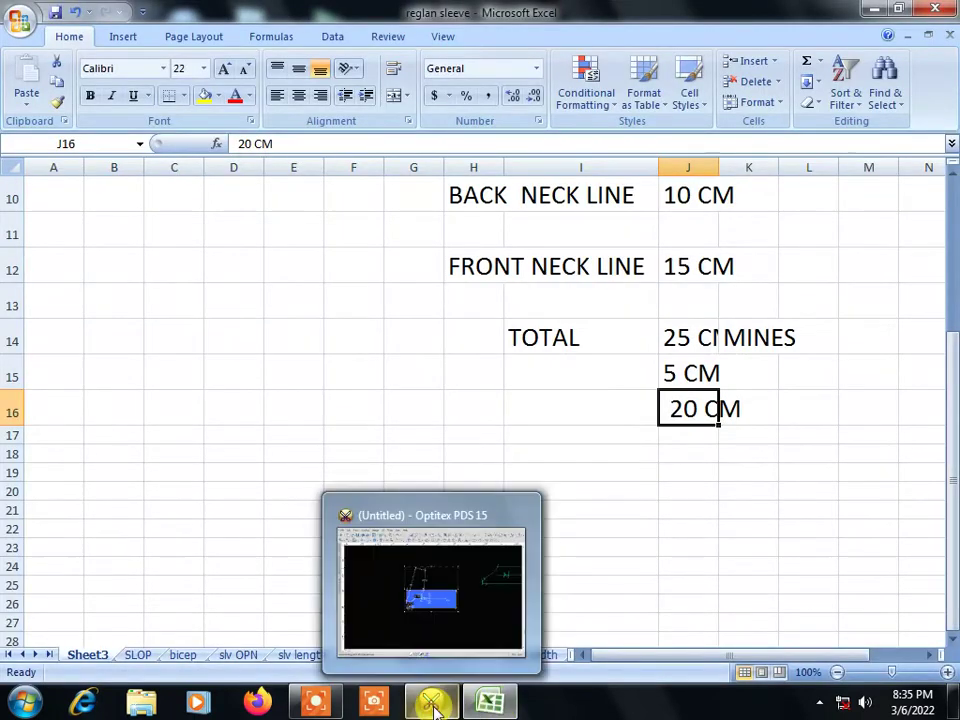
click(432, 706)
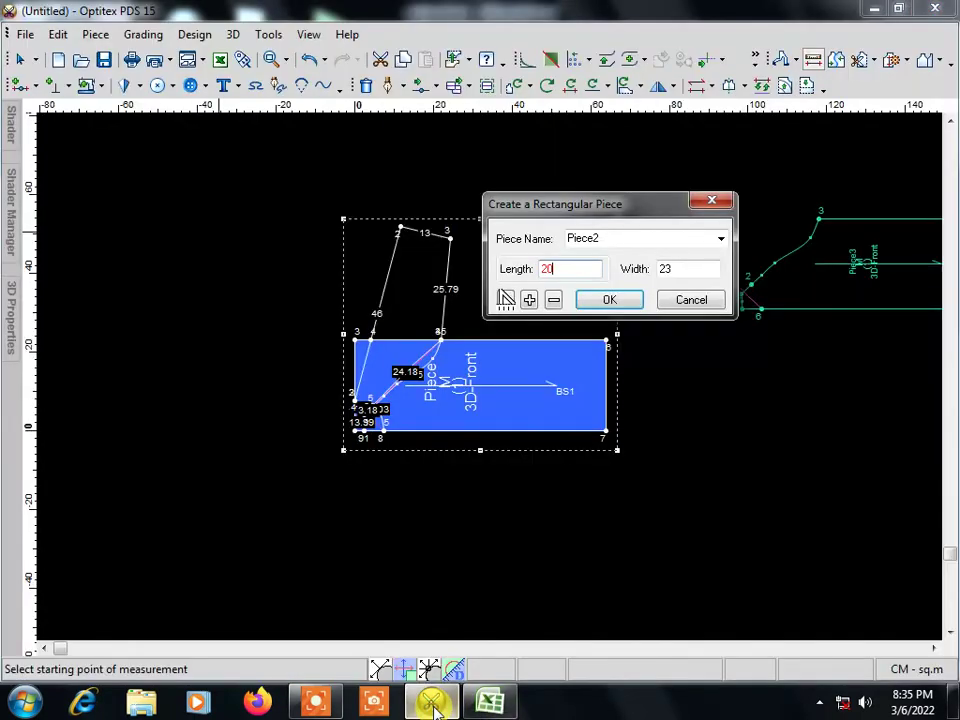
click(430, 705)
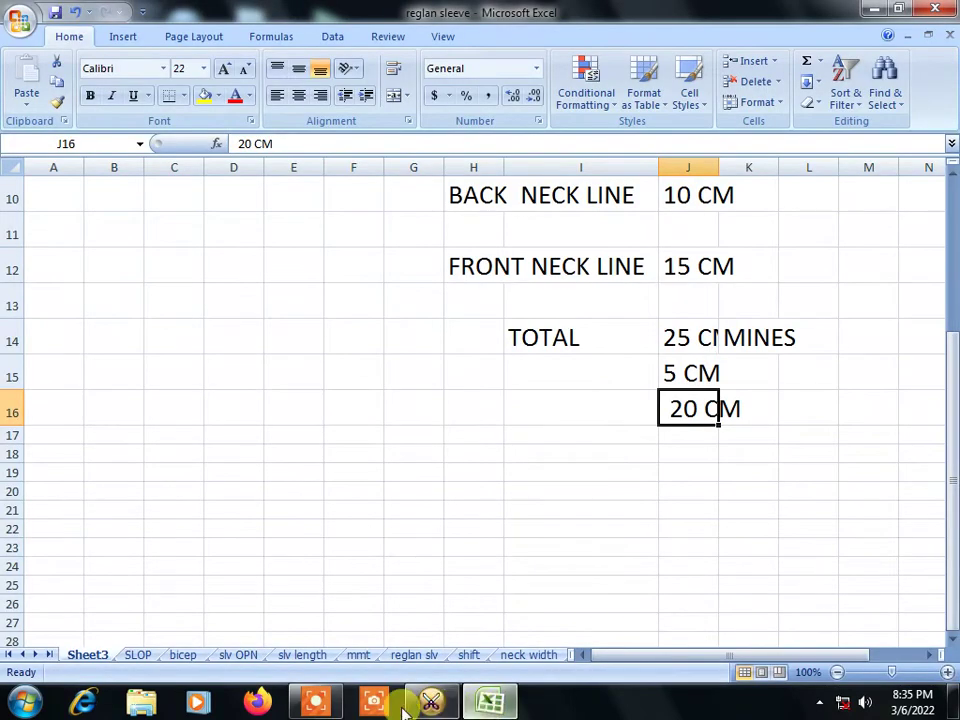
click(359, 656)
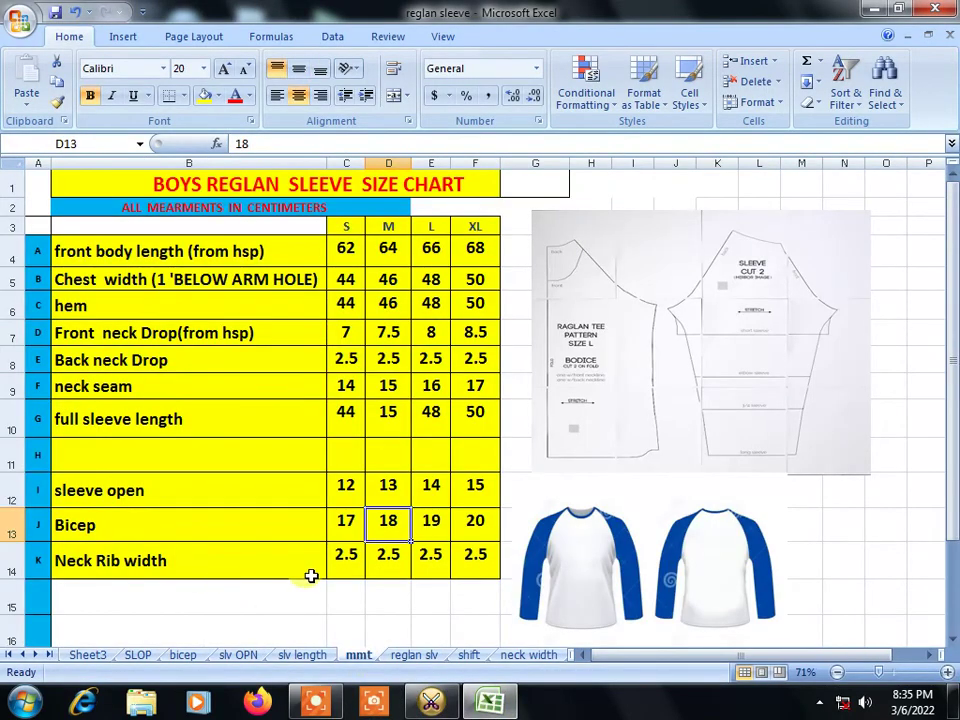
click(389, 559)
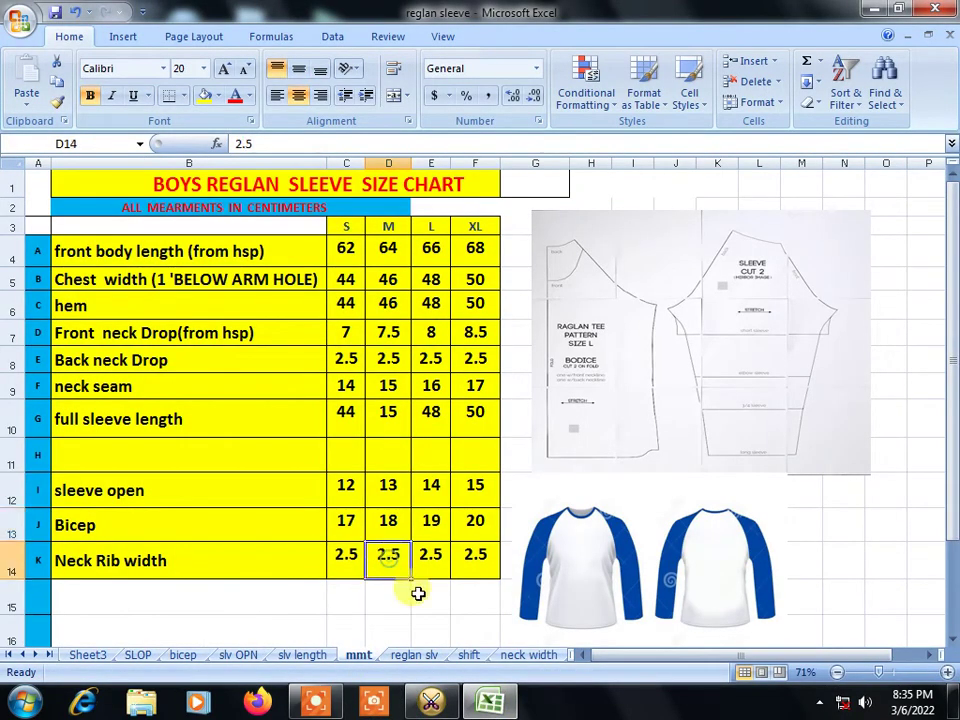
click(490, 705)
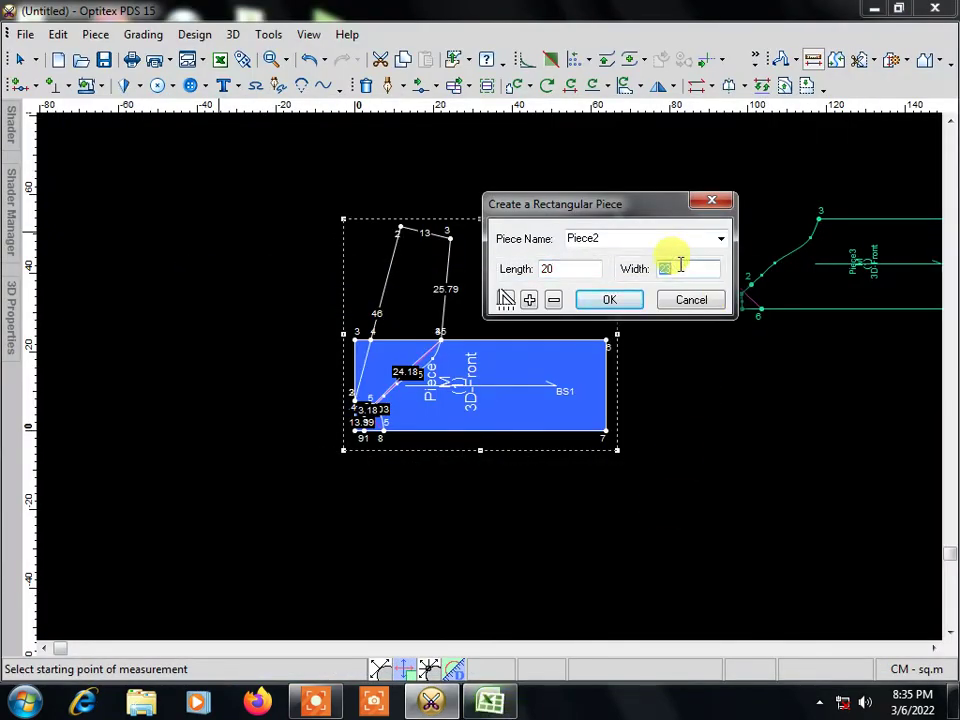
click(608, 300)
Step: Zoom over the new rectangle, then select the Piece3 front piece and zoom in on it
scroll(448, 390, up, 2)
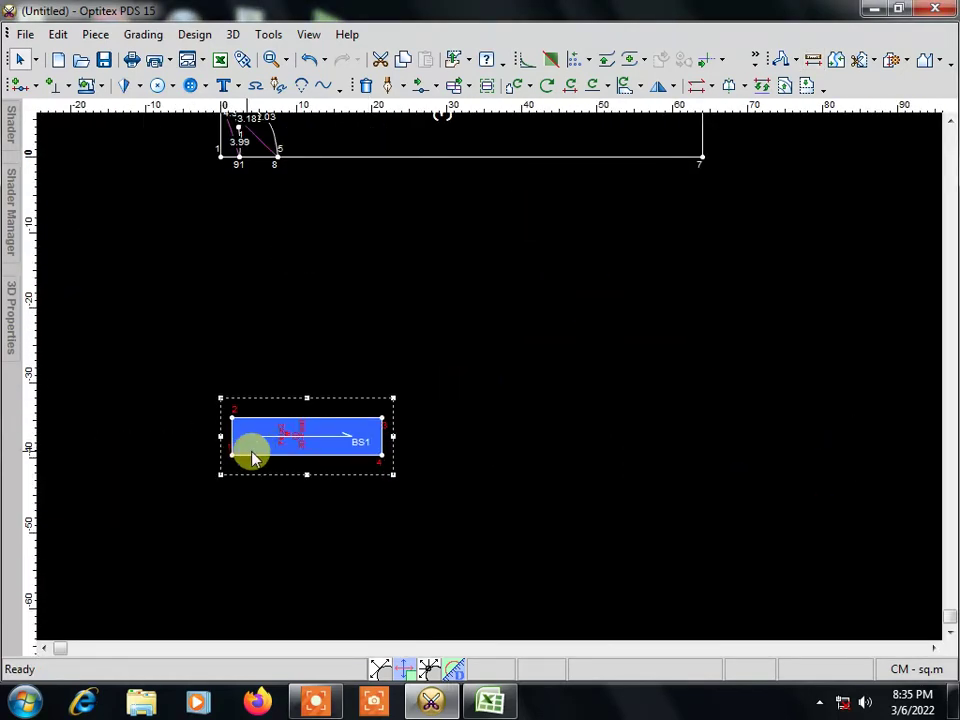
scroll(609, 364, up, 2)
scroll(506, 379, up, 1)
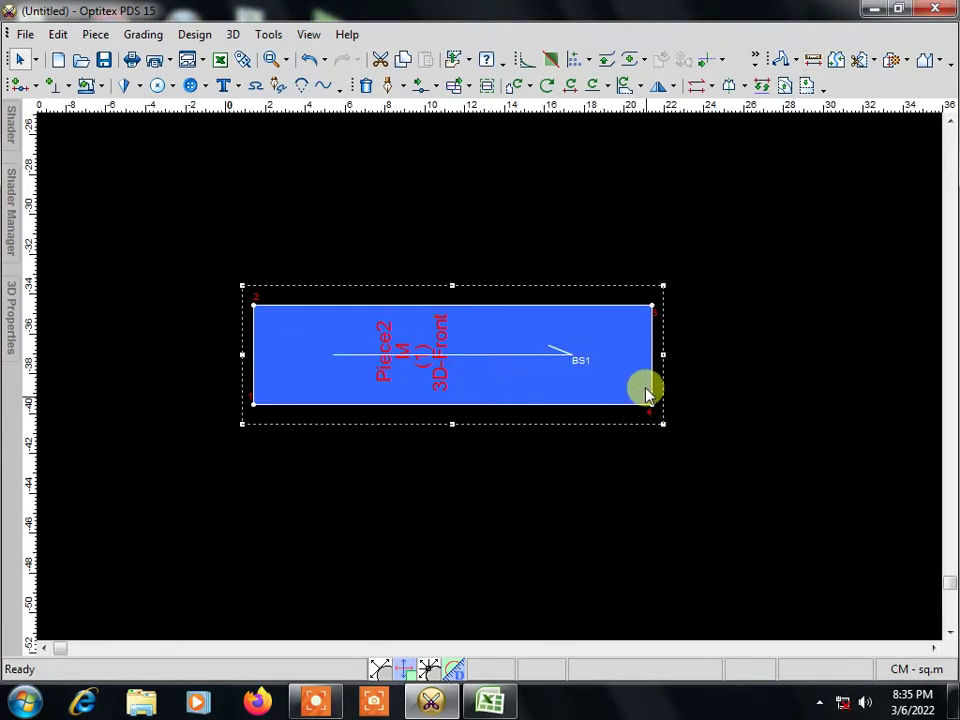
scroll(491, 381, up, 1)
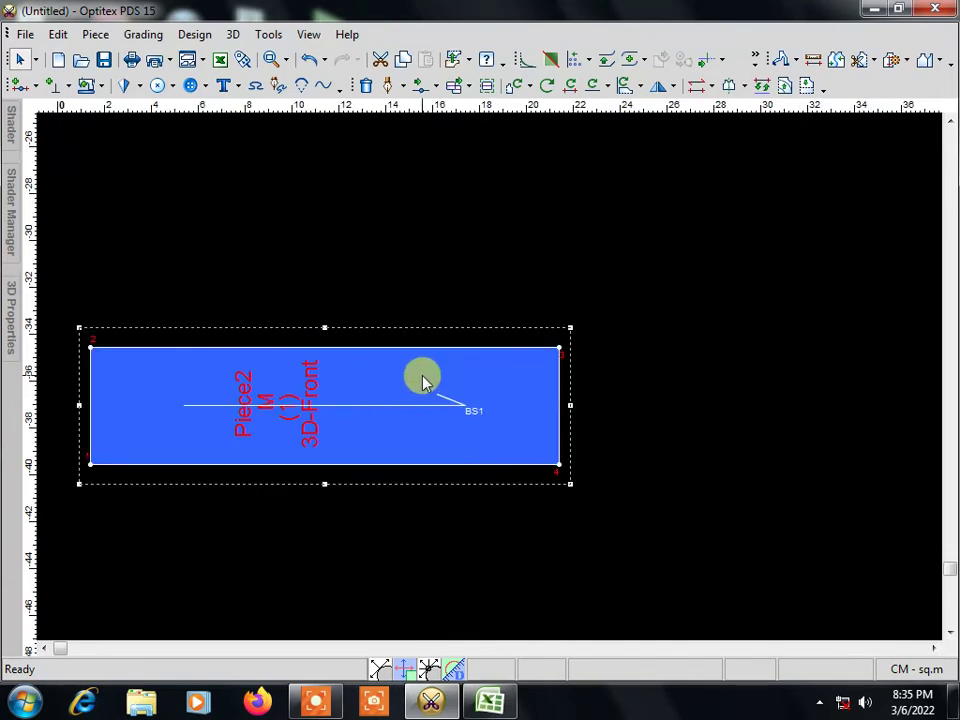
scroll(500, 375, down, 3)
scroll(536, 360, down, 2)
scroll(536, 350, up, 4)
scroll(510, 370, up, 1)
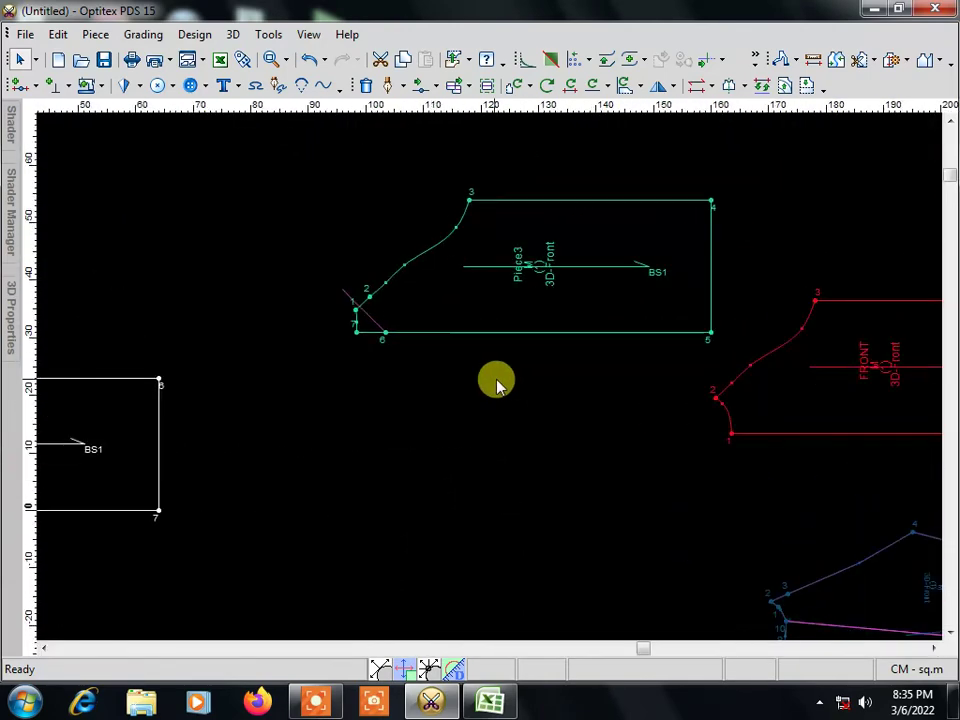
click(537, 288)
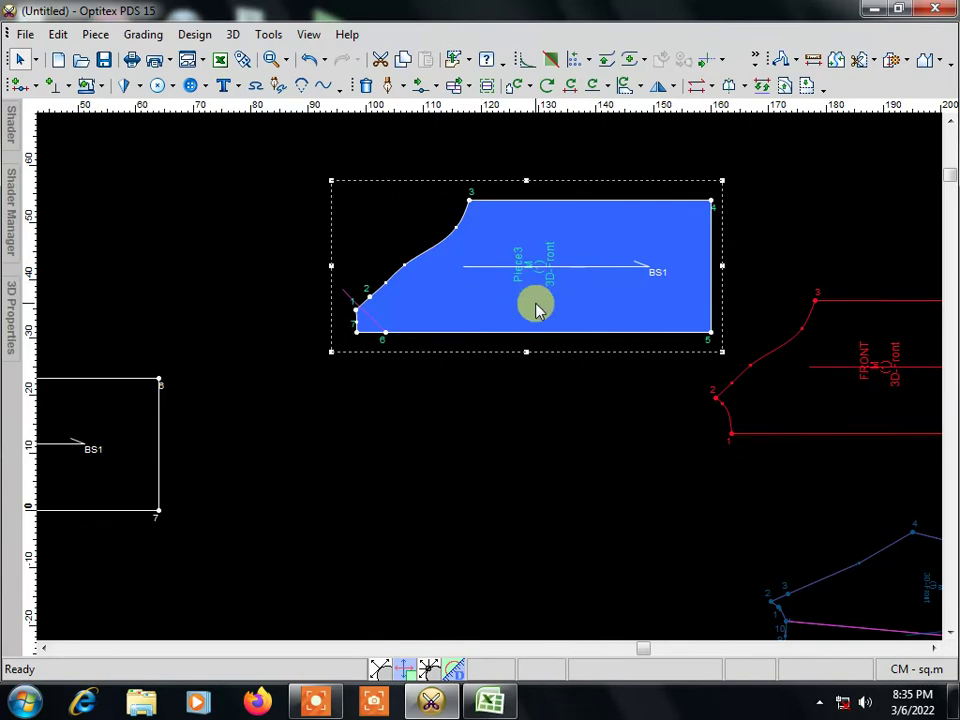
scroll(535, 310, up, 1)
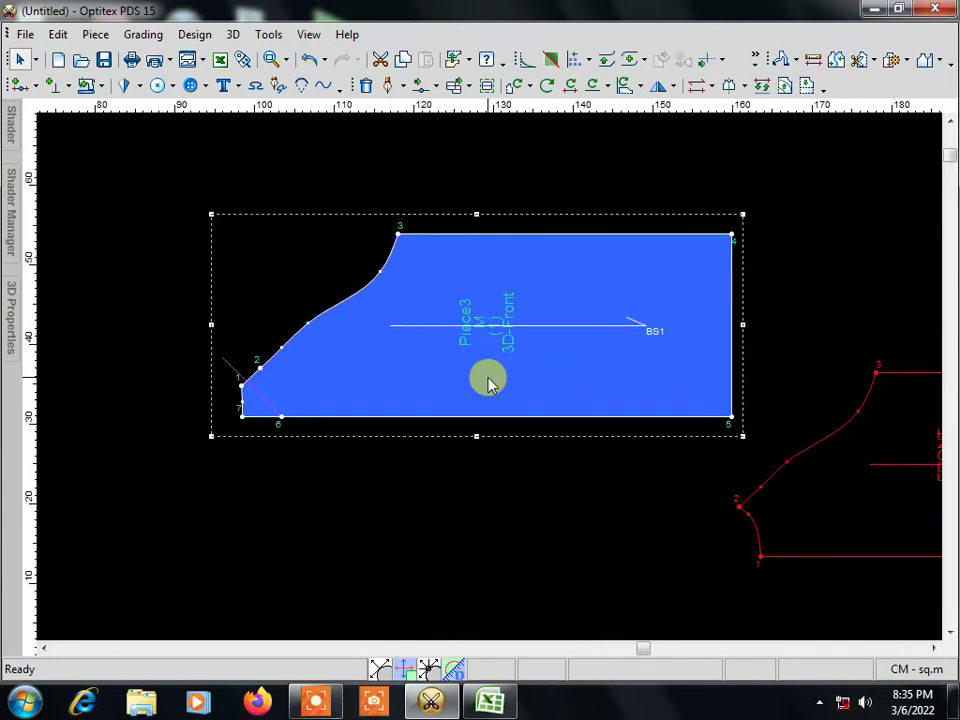
Step: Bring up Sheet3 of the reglan sleeve workbook in Excel, abandoning an accidental rename
click(485, 704)
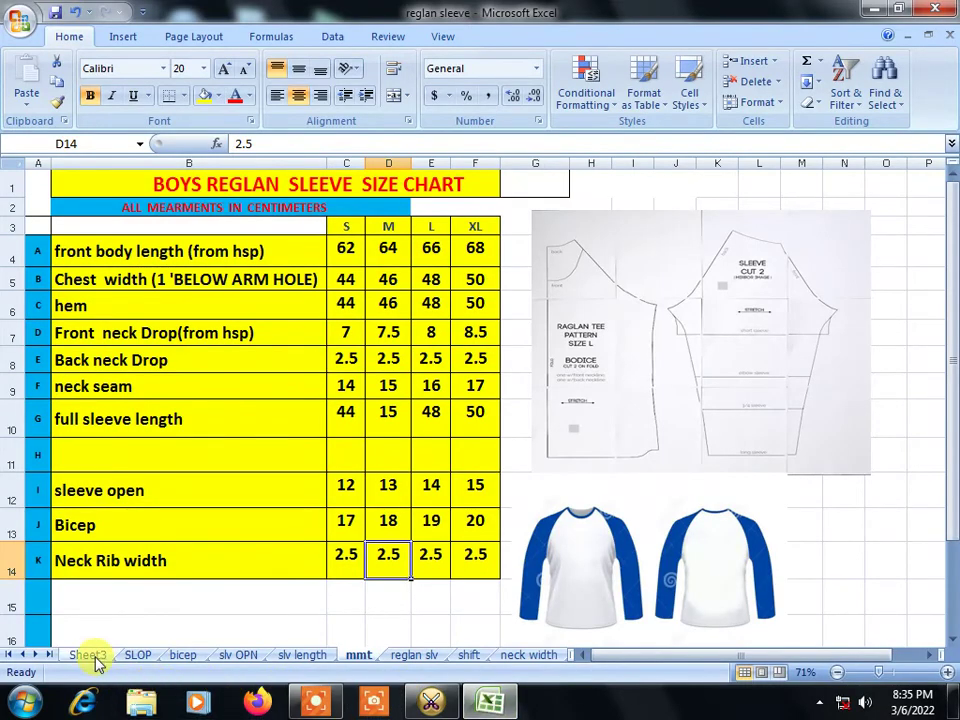
click(92, 657)
scroll(349, 500, up, 3)
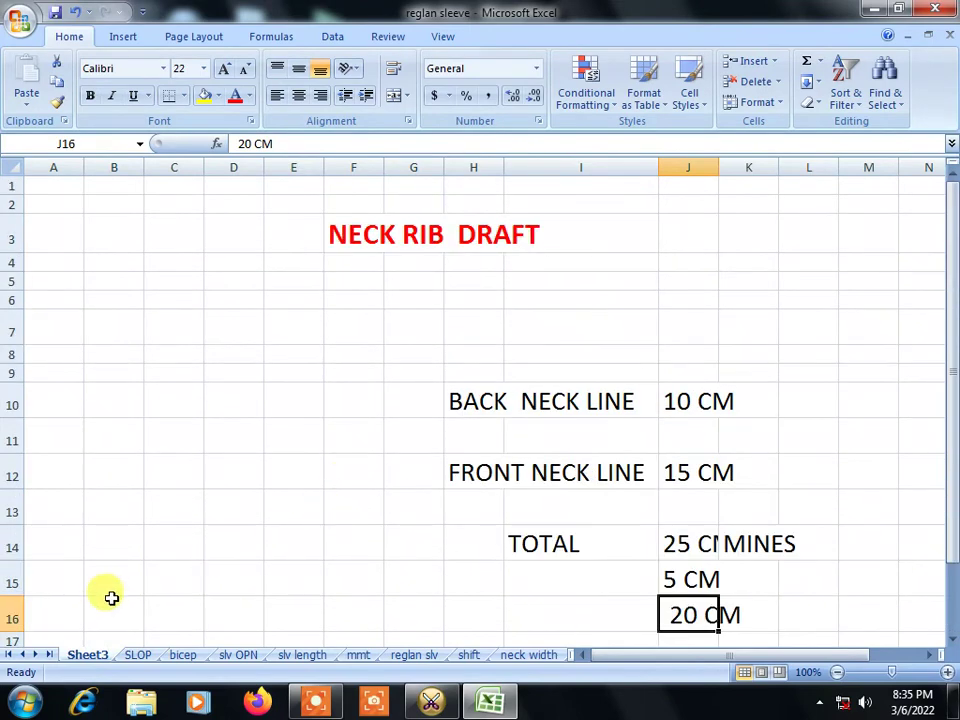
double_click(88, 655)
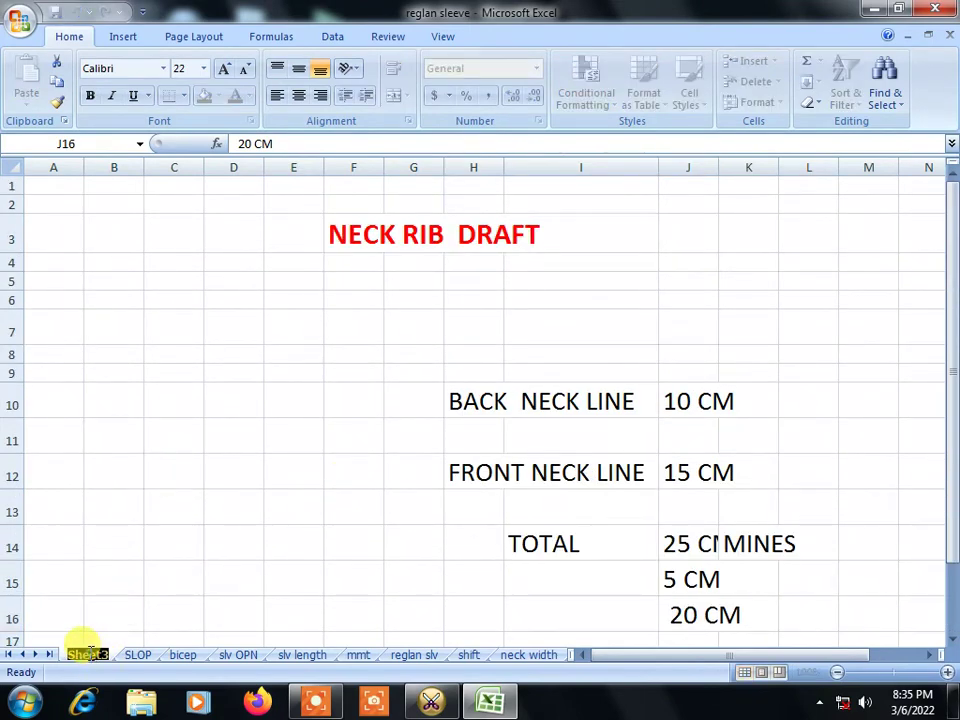
right_click(116, 592)
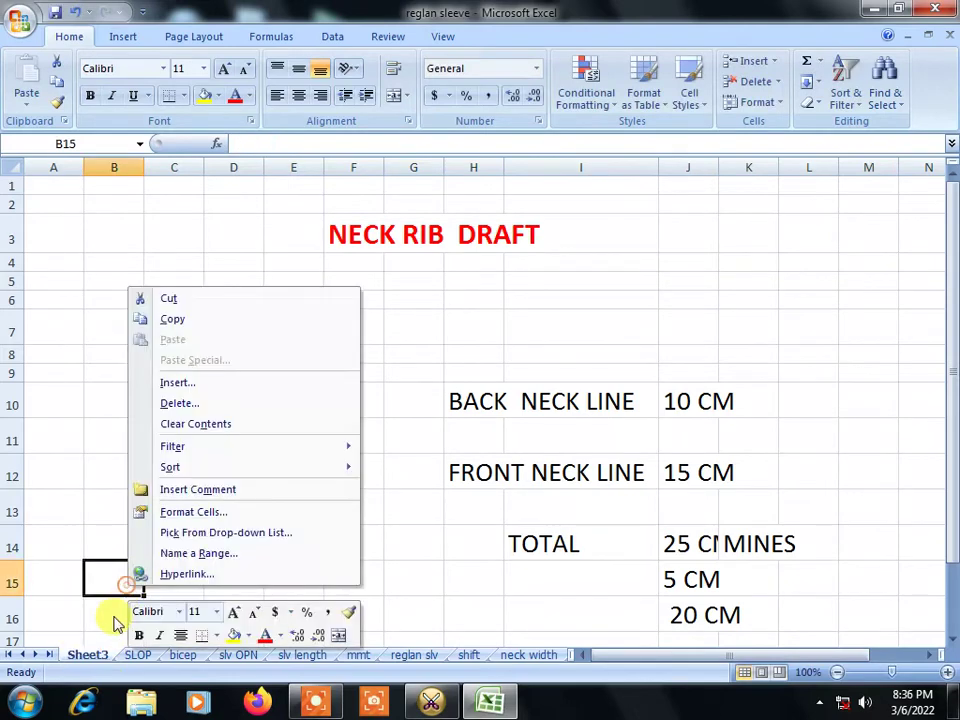
Step: Insert a blank worksheet ahead of Sheet3 and return to Optitex
right_click(80, 655)
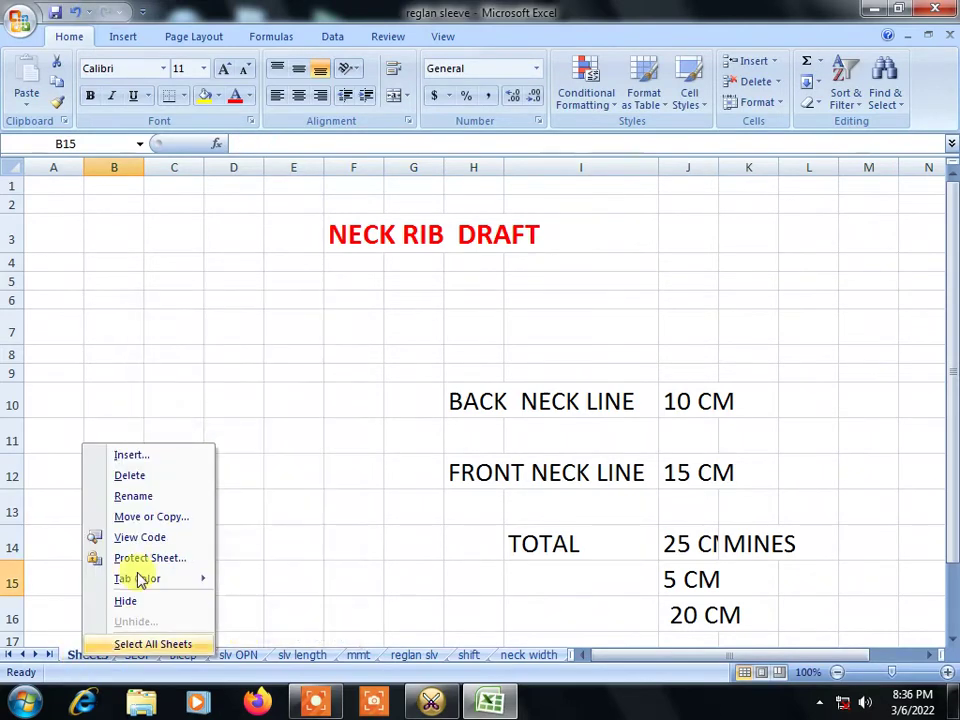
click(150, 453)
click(416, 599)
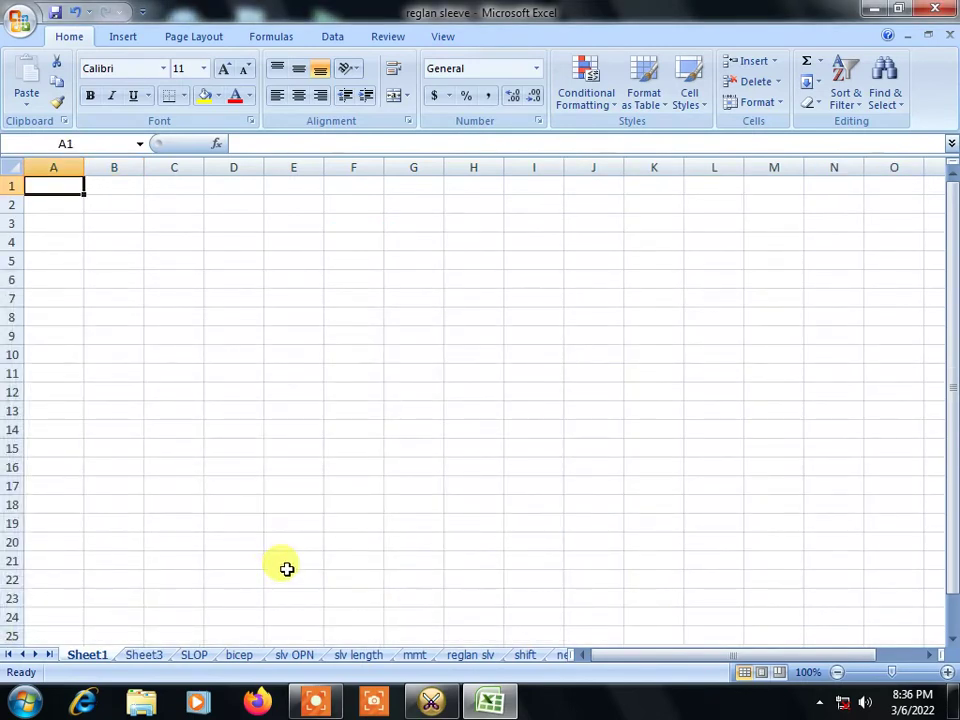
click(430, 701)
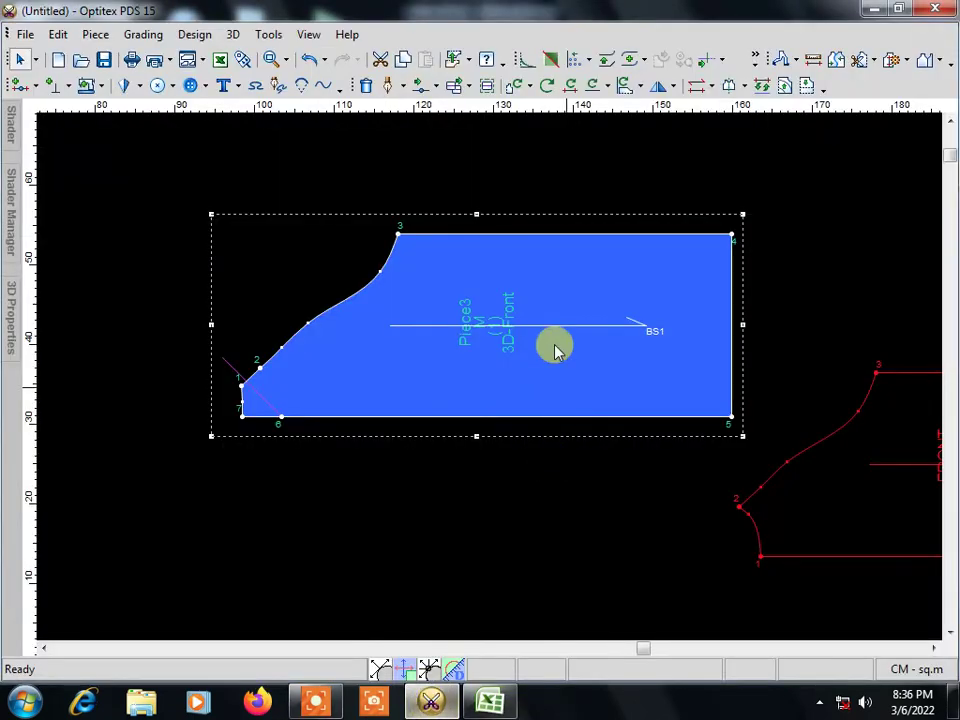
Step: Add a 1 cm seam allowance to Piece3 clockwise from its lower-left to upper-right corner
scroll(520, 365, down, 2)
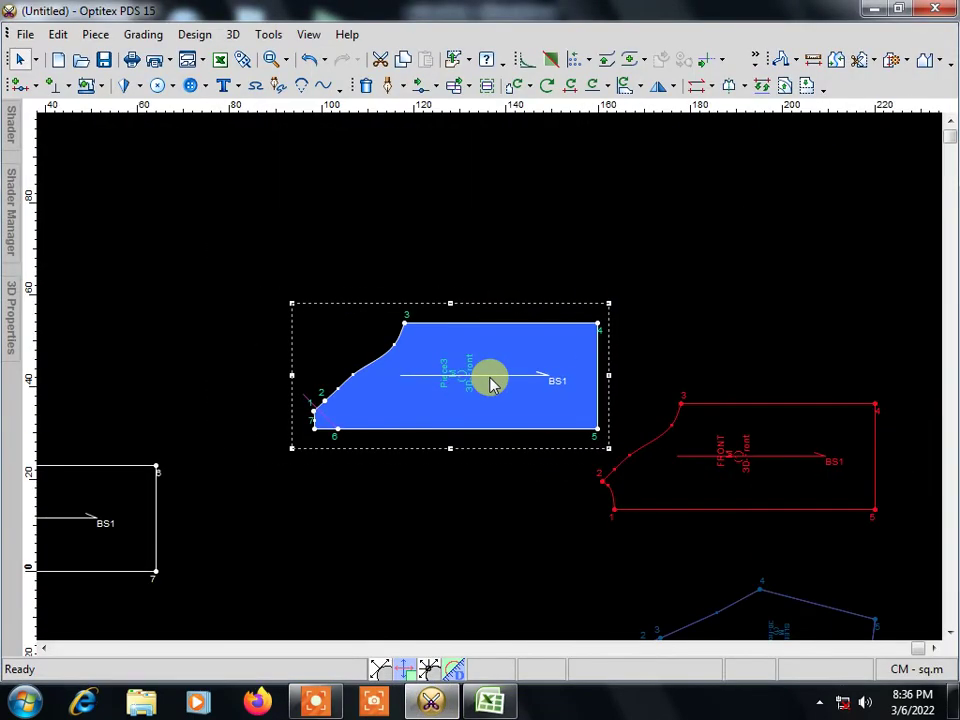
click(105, 92)
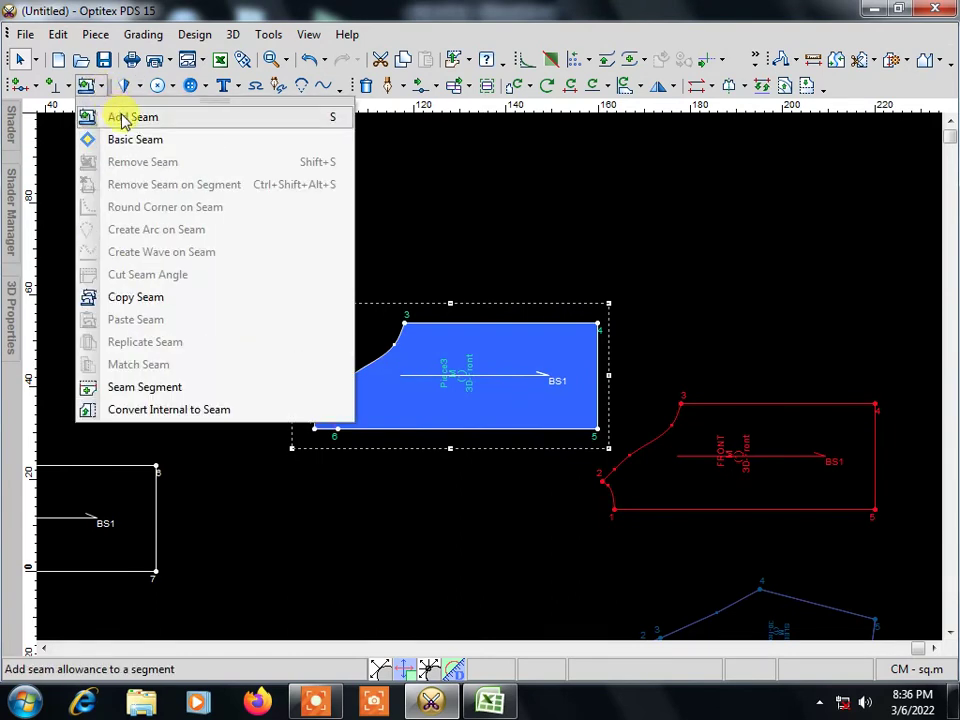
click(123, 118)
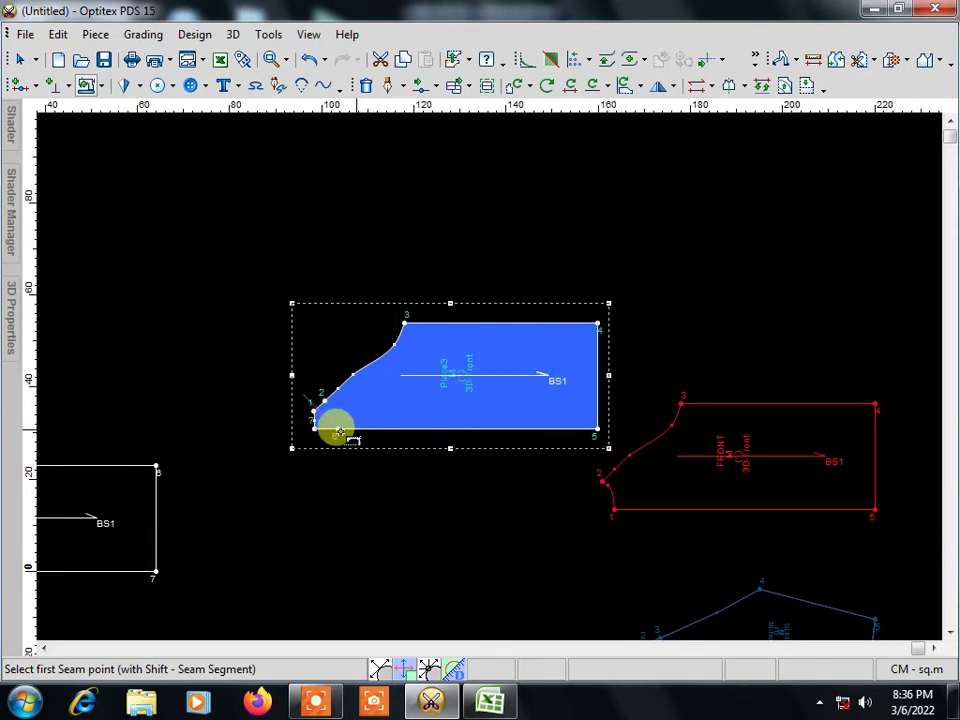
click(314, 426)
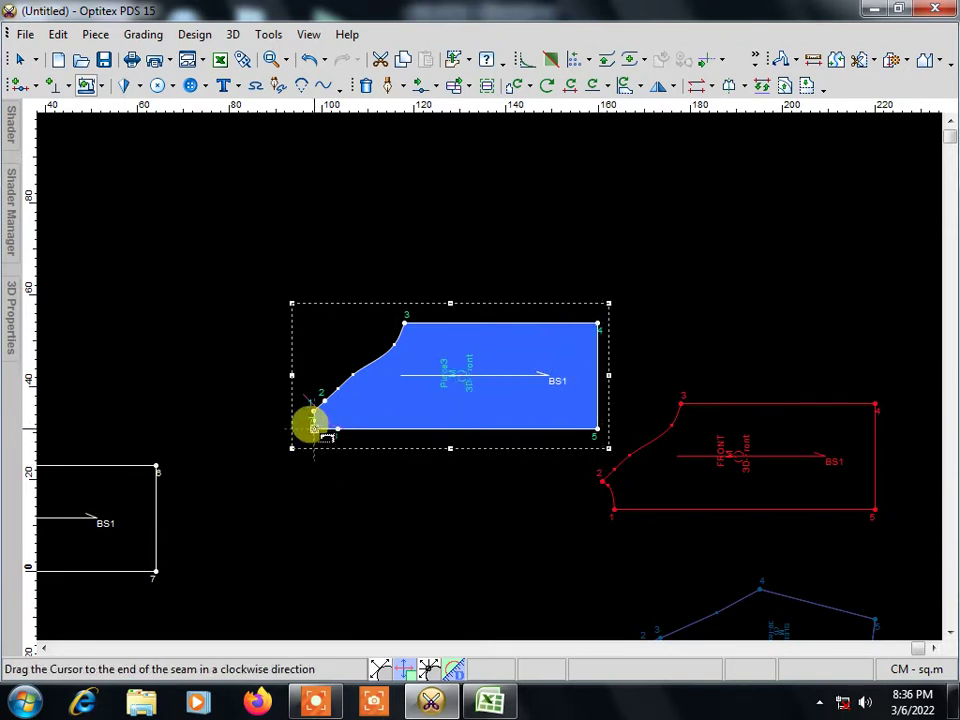
click(596, 325)
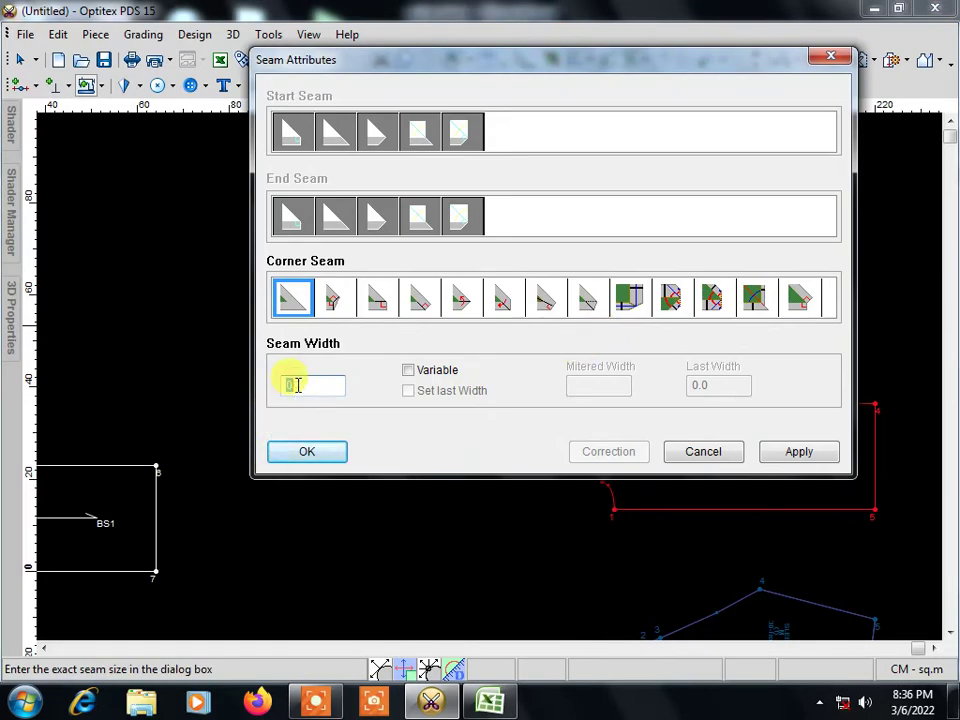
key(BackSpace)
text(1)
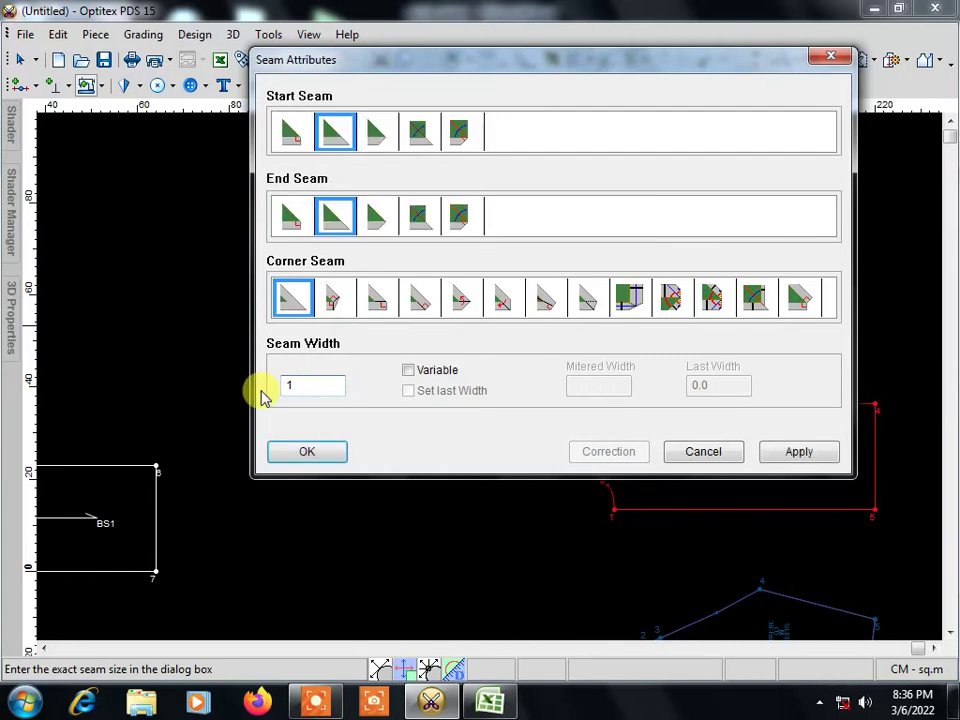
click(307, 453)
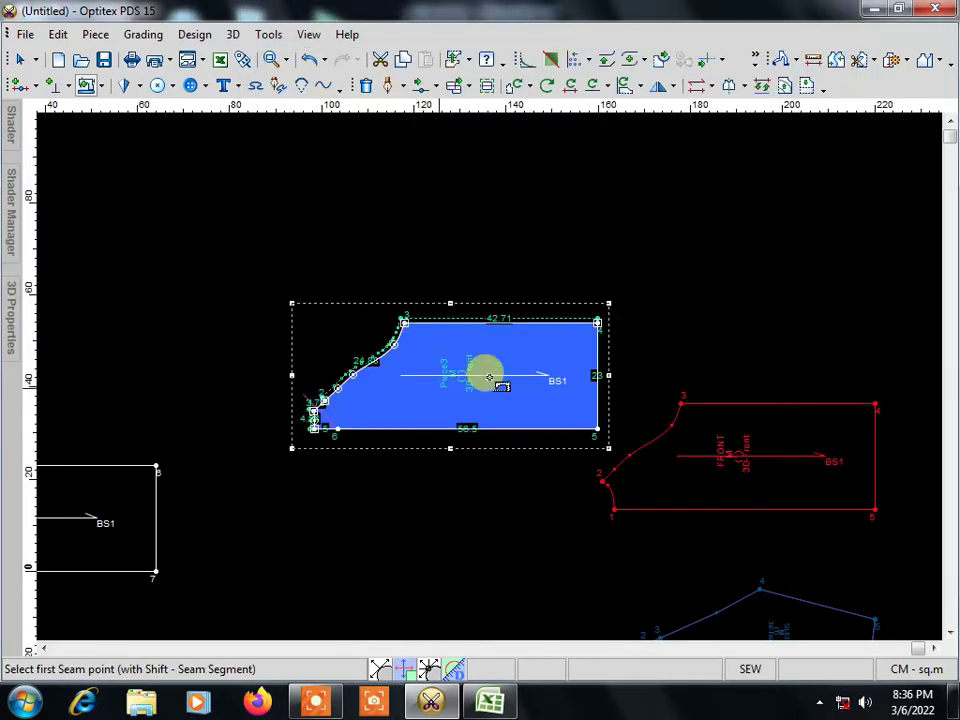
Step: Zoom in on Piece3 and leave seam adding for the Select tool
scroll(482, 371, up, 2)
scroll(349, 395, up, 2)
scroll(484, 375, up, 2)
scroll(484, 375, up, 1)
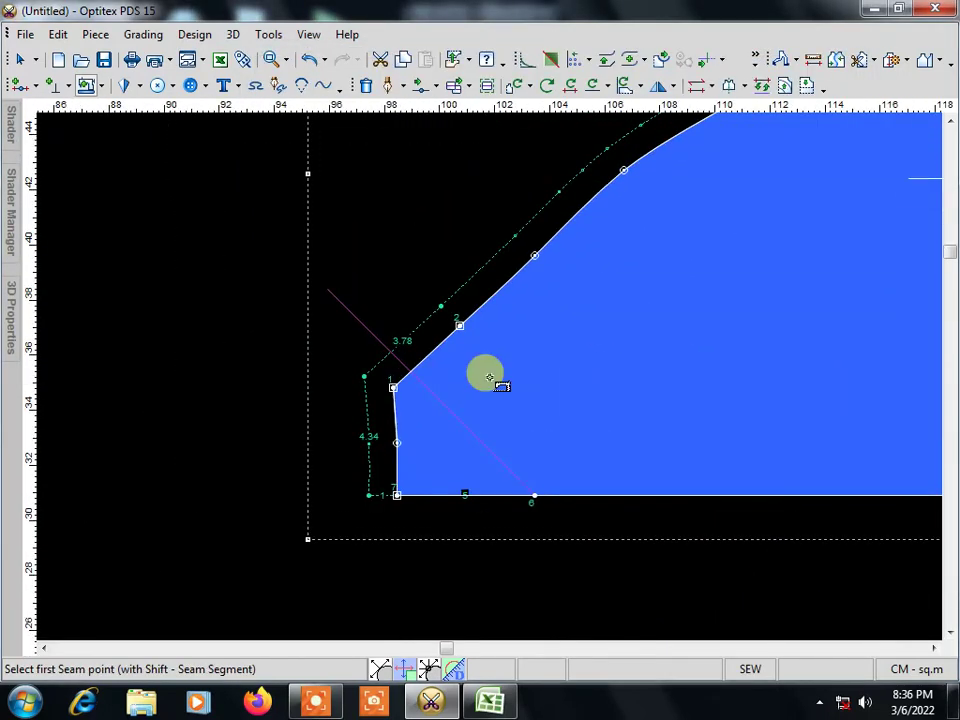
scroll(476, 388, down, 2)
scroll(465, 372, up, 2)
right_click(281, 250)
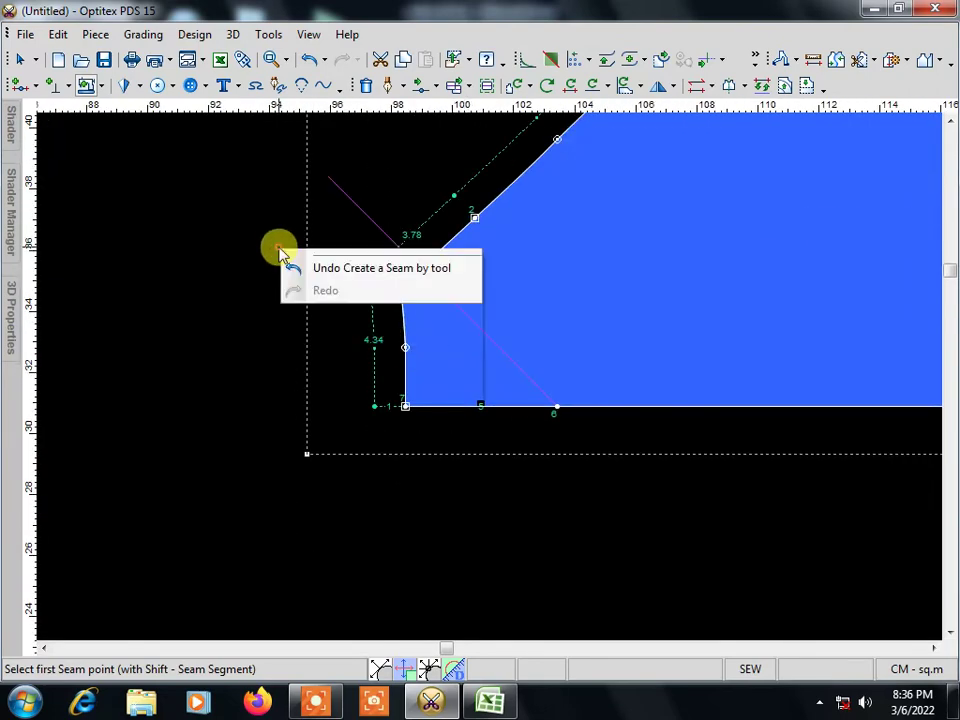
click(317, 259)
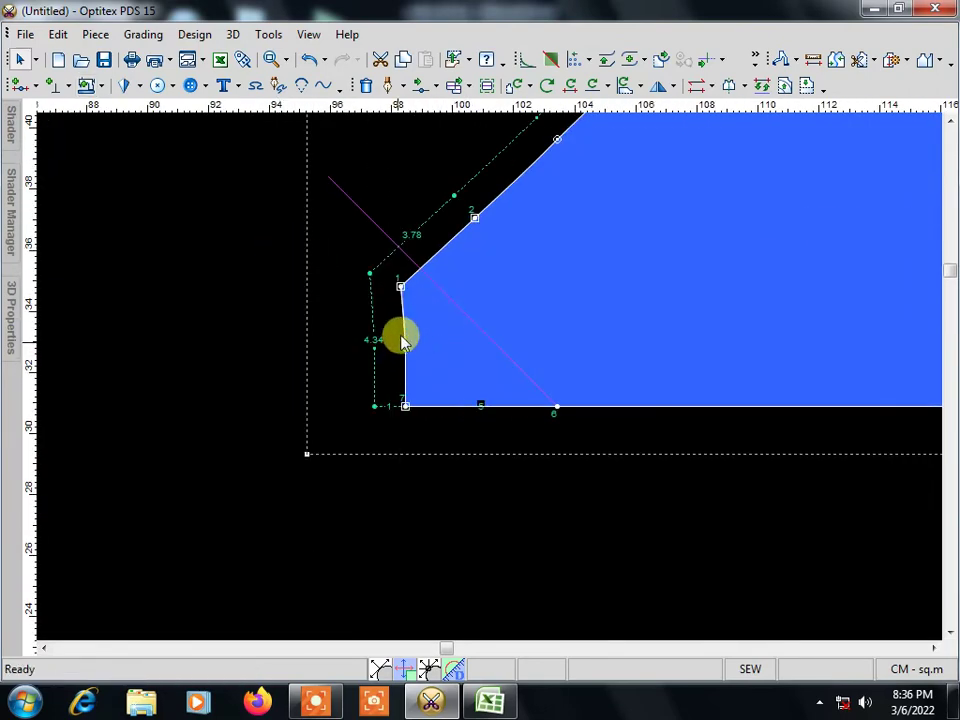
Step: Offset the point on Piece3's short left edge by 0.26 and 0.26 with Move Point
scroll(492, 380, down, 1)
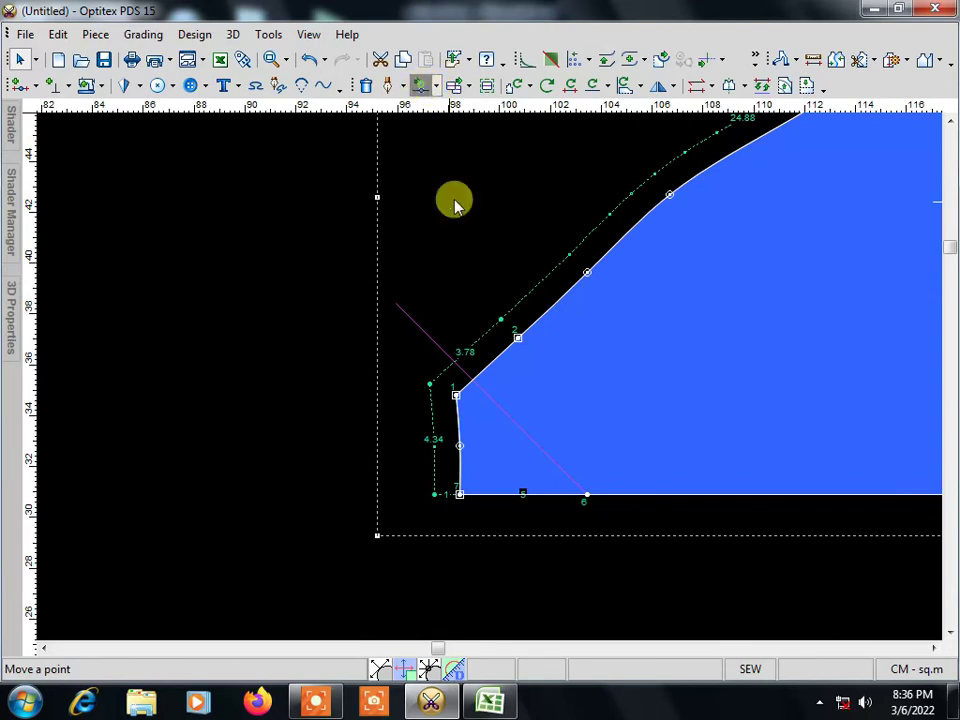
click(420, 85)
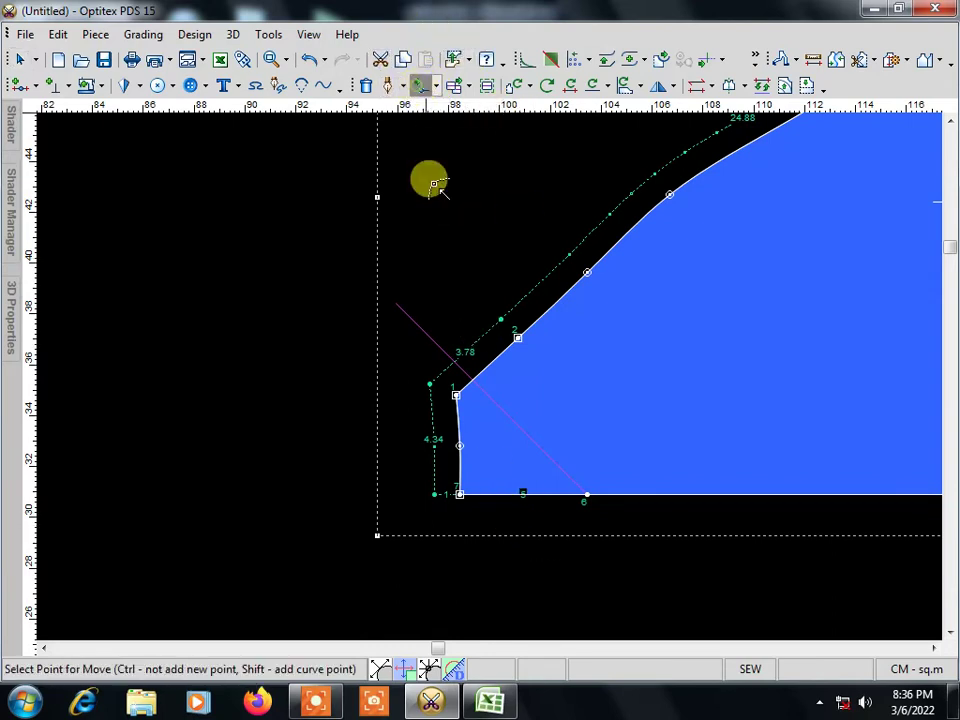
click(459, 446)
click(463, 443)
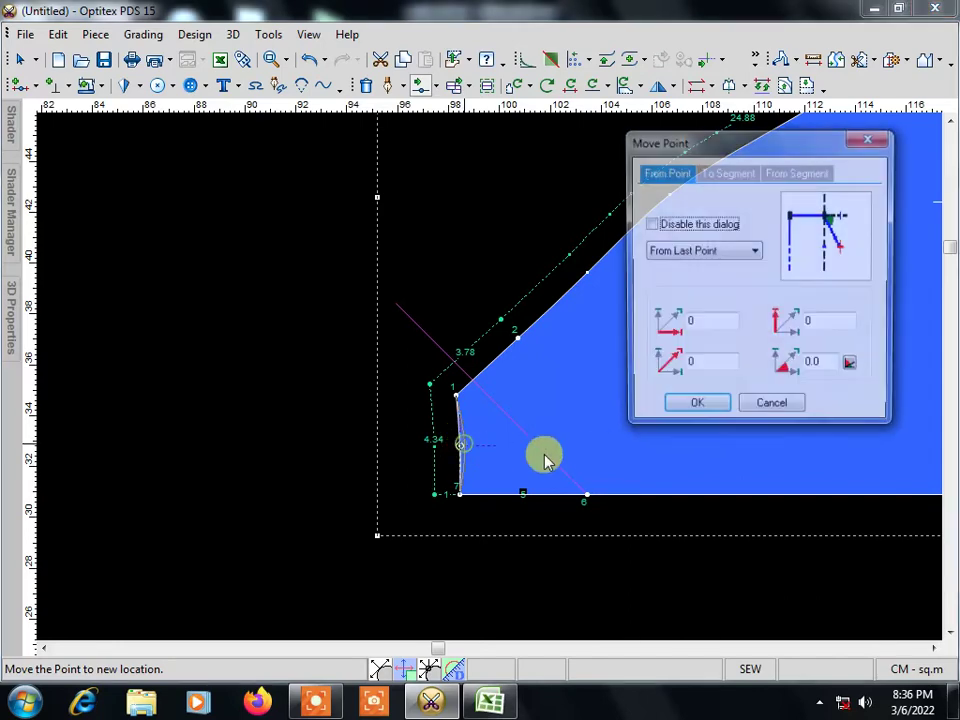
click(703, 405)
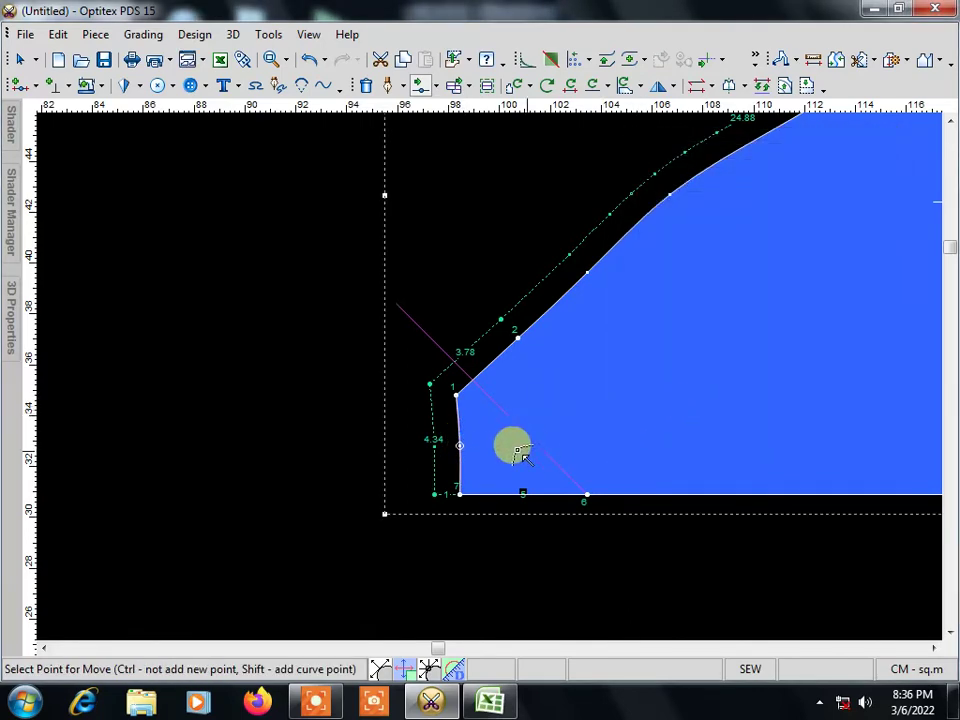
click(459, 446)
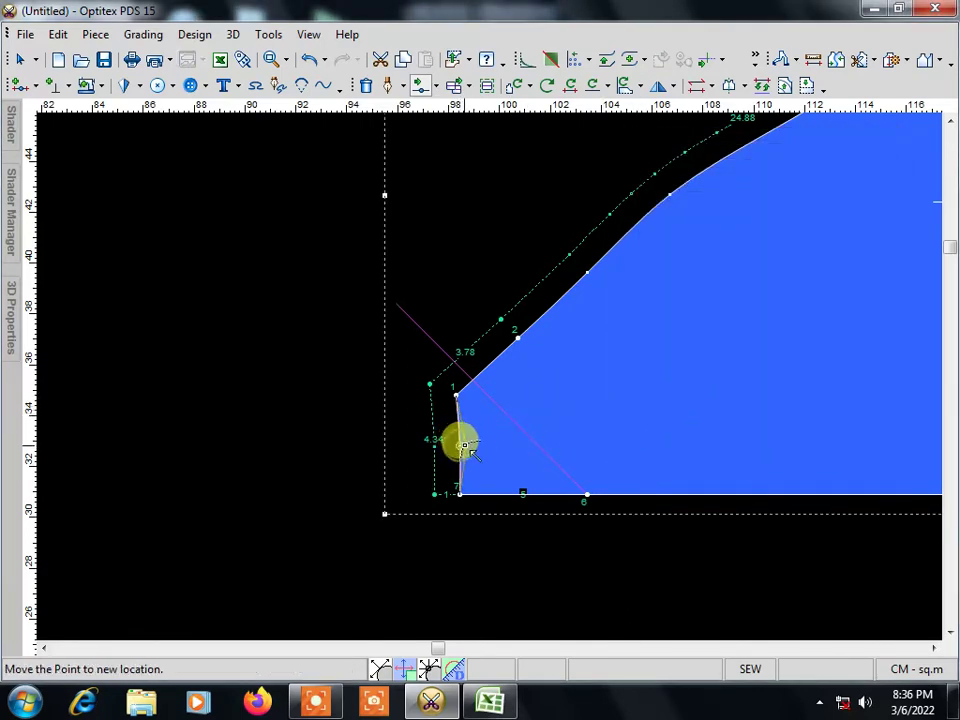
click(465, 443)
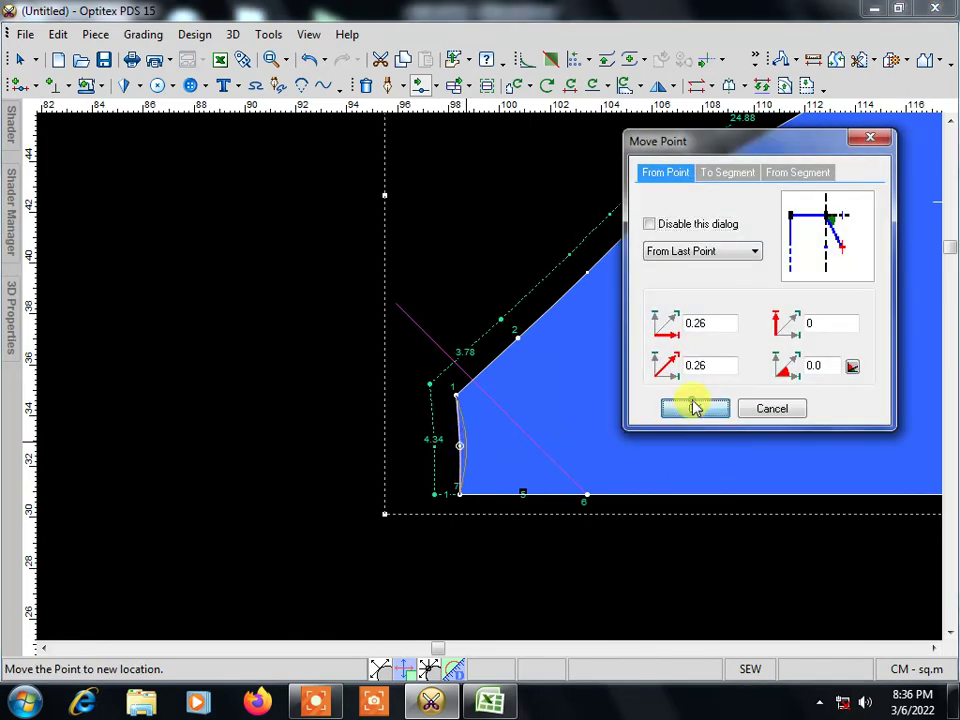
click(695, 408)
Step: Zoom out and return to the Select tool
scroll(484, 374, down, 3)
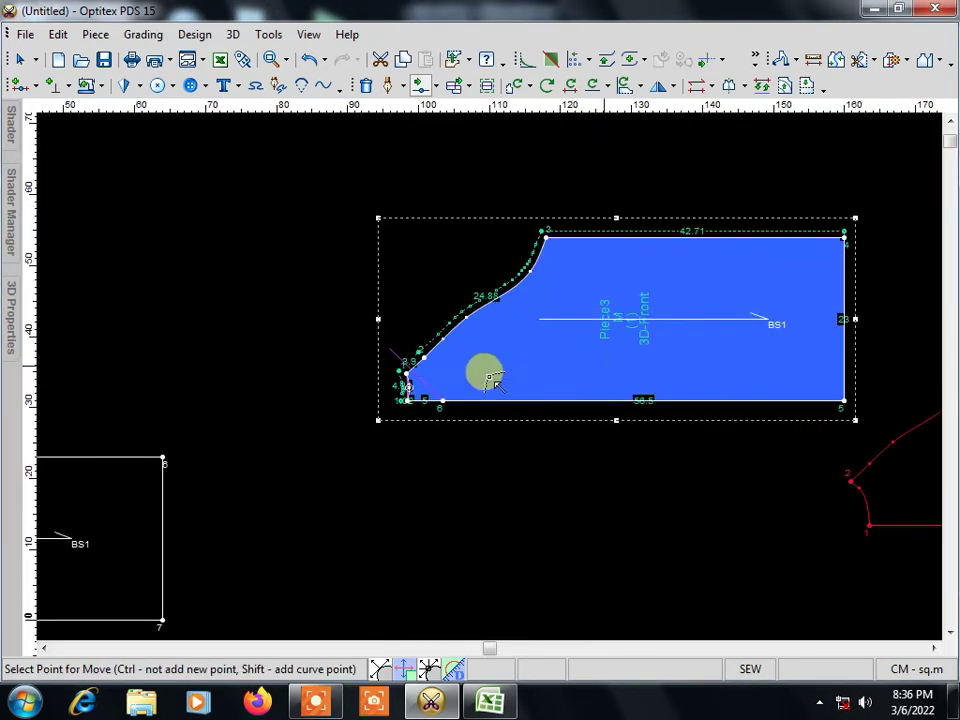
scroll(486, 376, up, 1)
scroll(490, 378, down, 2)
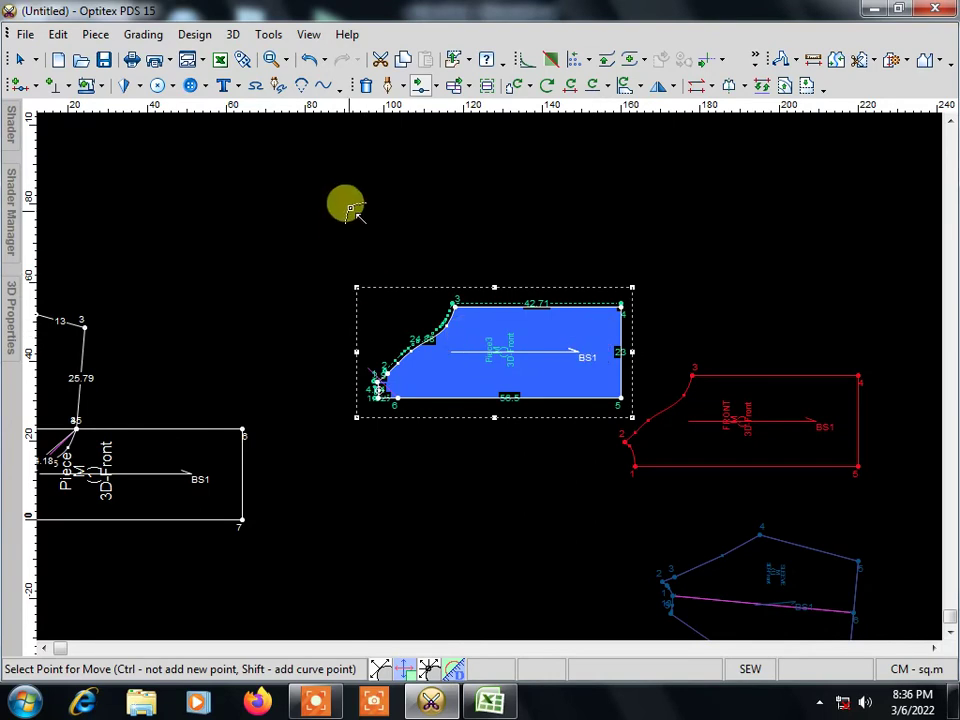
right_click(354, 211)
click(398, 228)
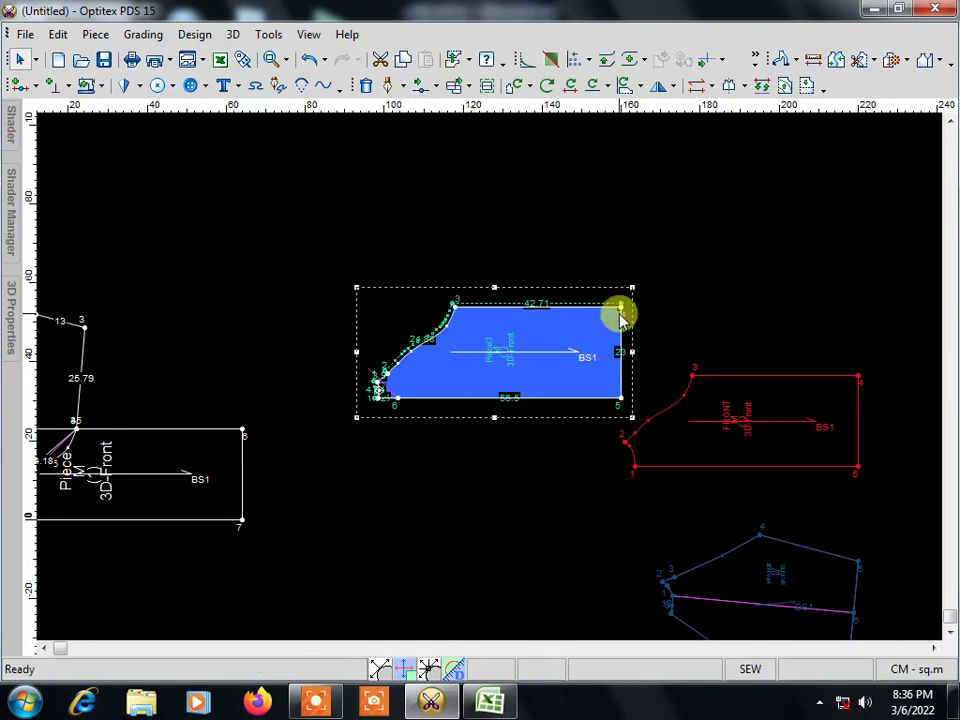
Step: Give Piece3's right edge a 2 cm basic seam using the fifth start-corner style
click(87, 86)
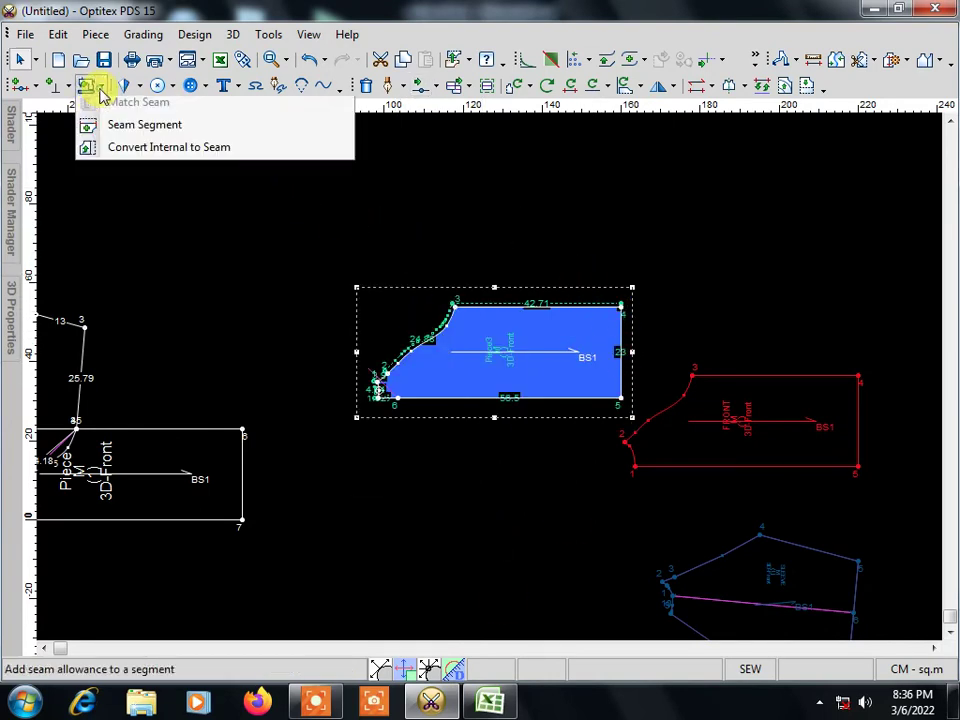
click(135, 139)
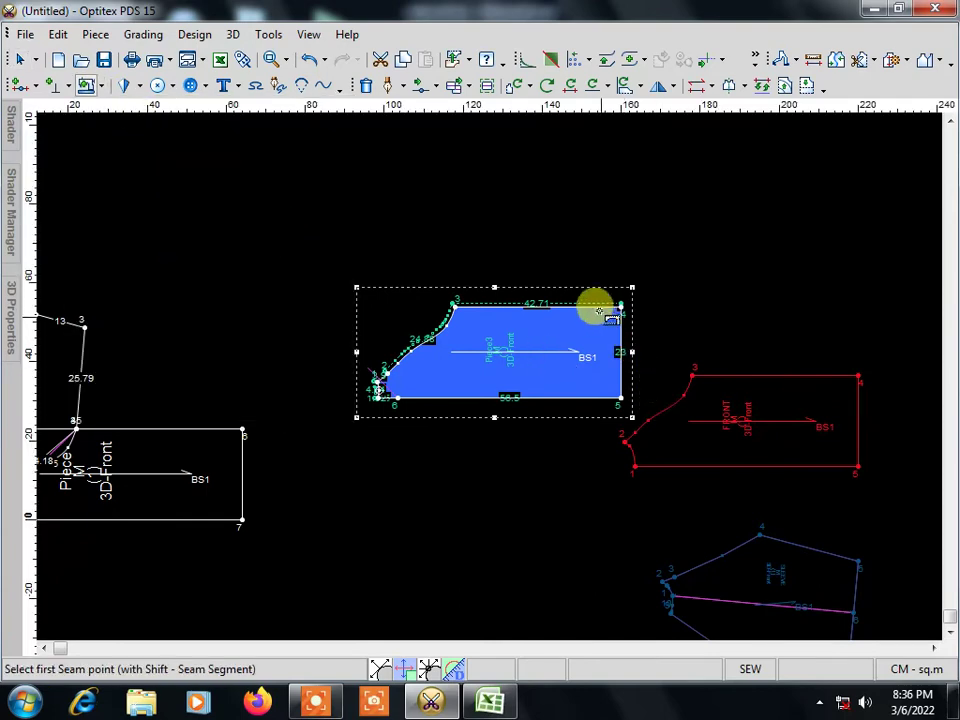
drag(620, 306, 620, 397)
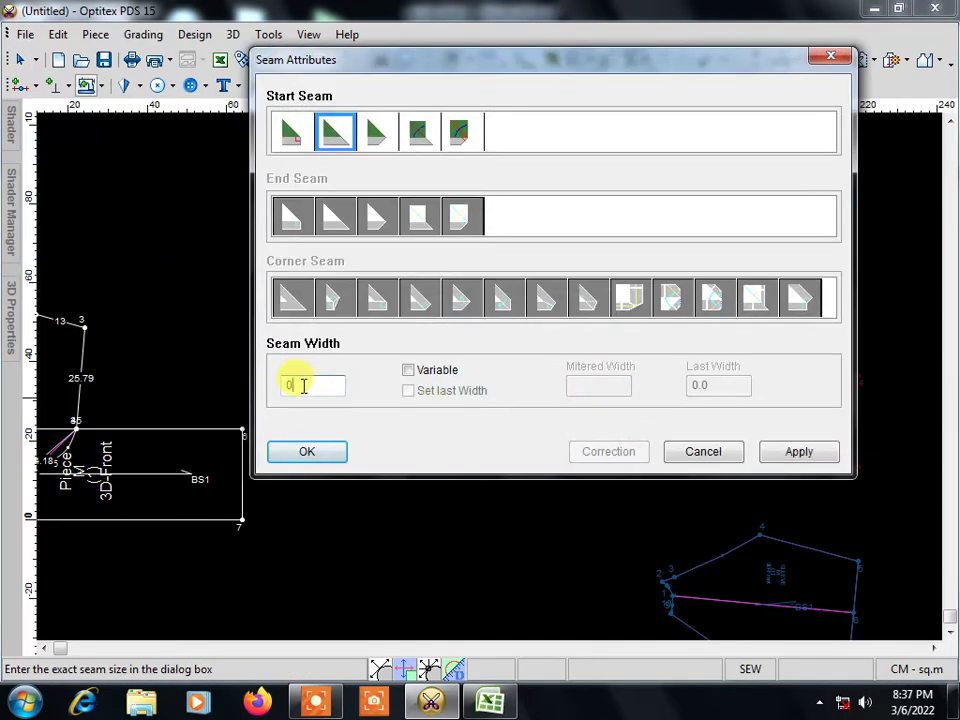
text(2)
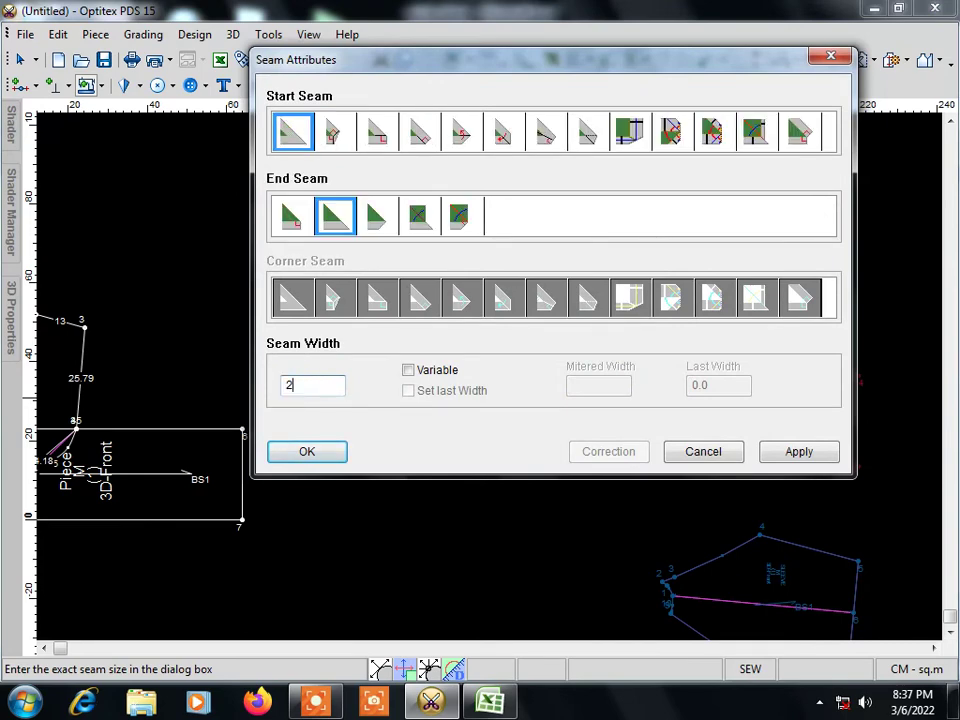
click(457, 137)
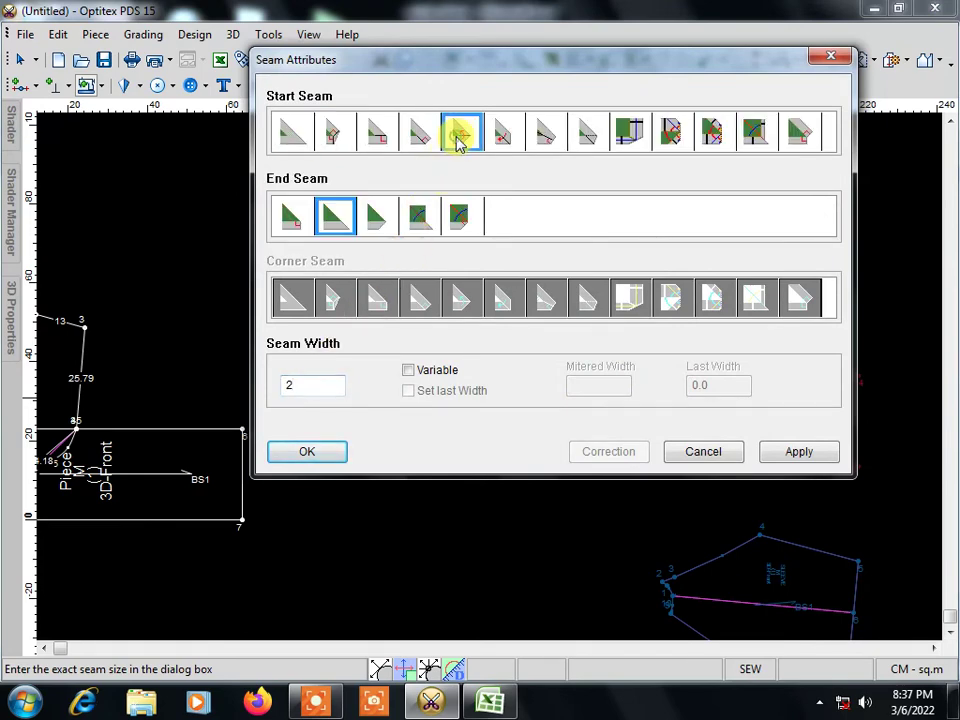
click(805, 454)
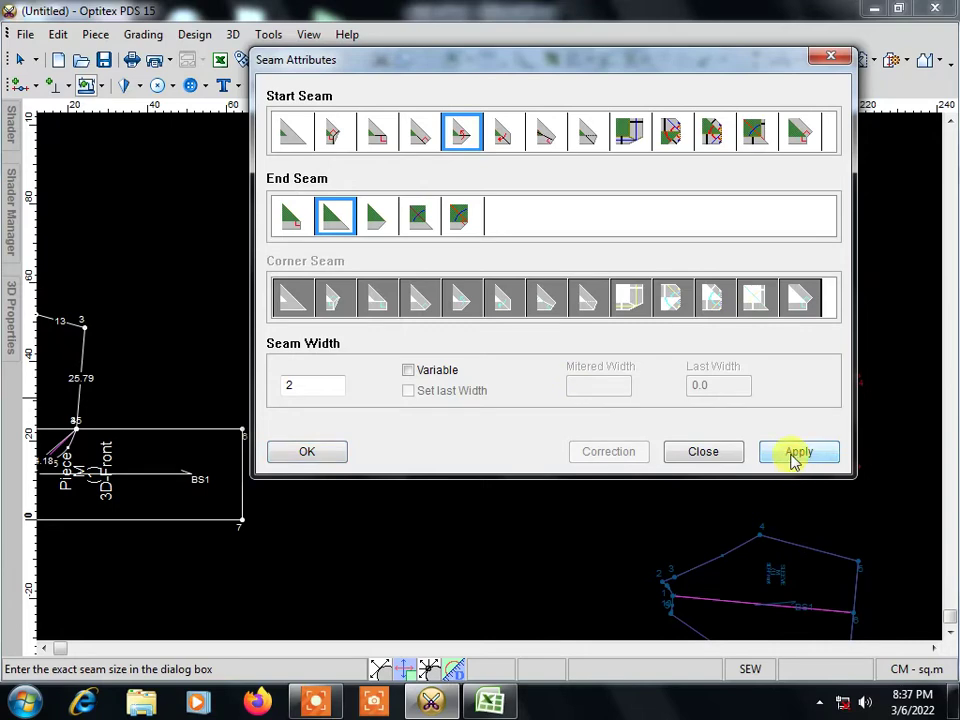
click(703, 452)
scroll(482, 375, up, 2)
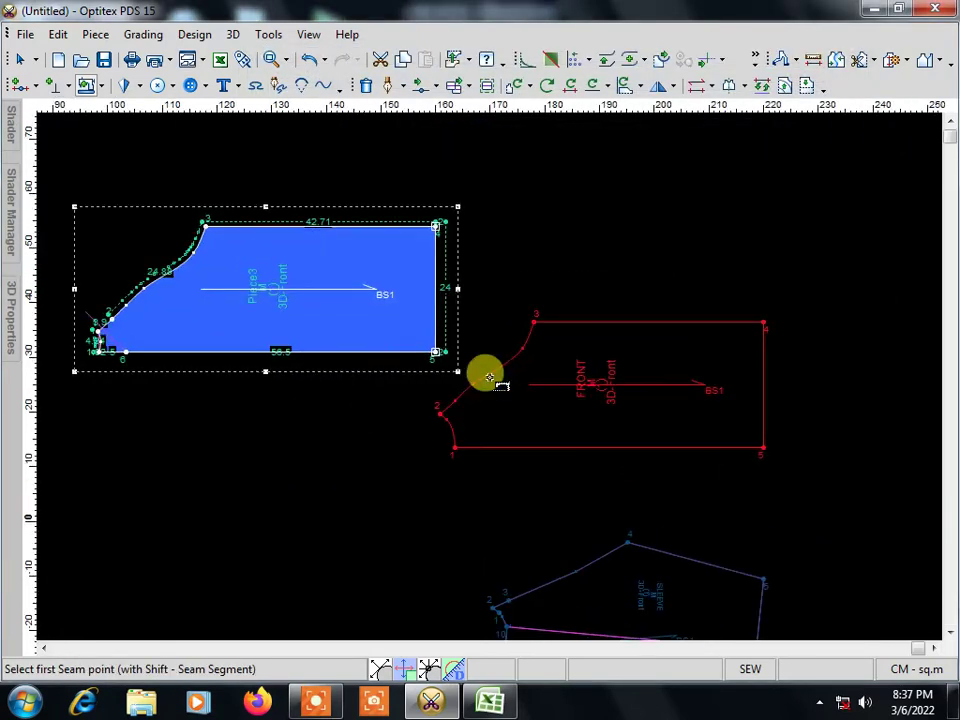
Step: Add a 1 cm seam on the red FRONT piece from its start point to point 4
right_click(506, 172)
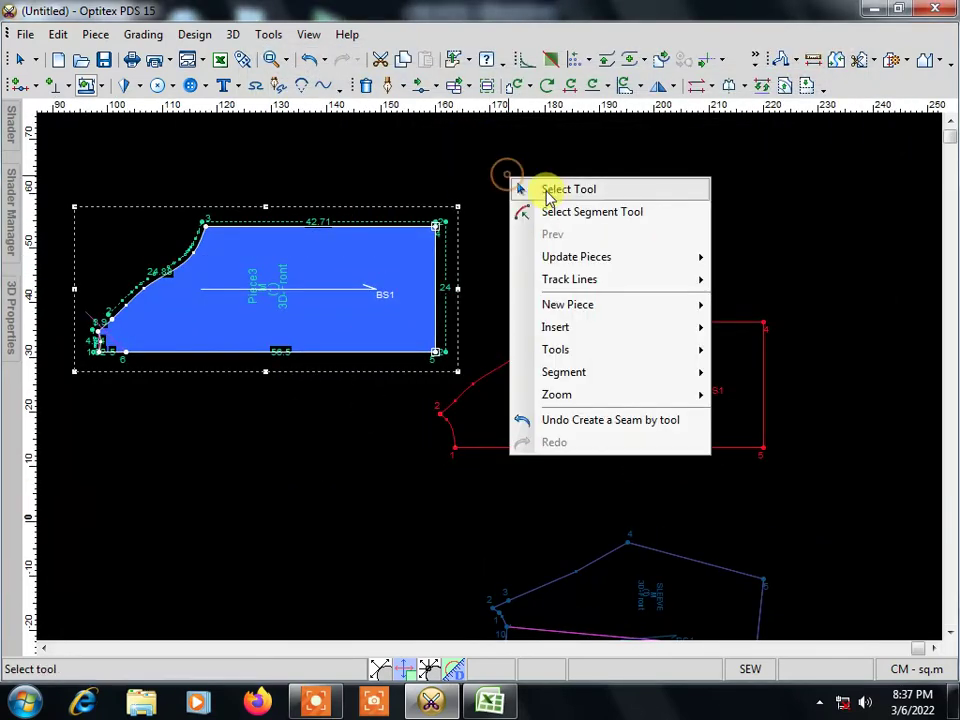
click(552, 191)
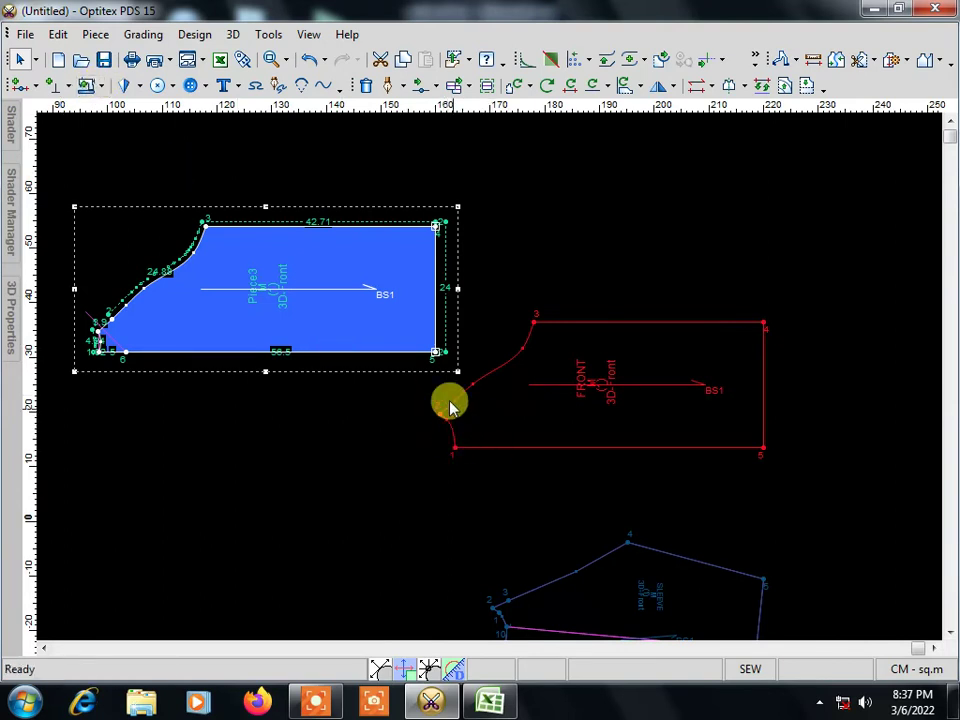
click(105, 86)
click(118, 116)
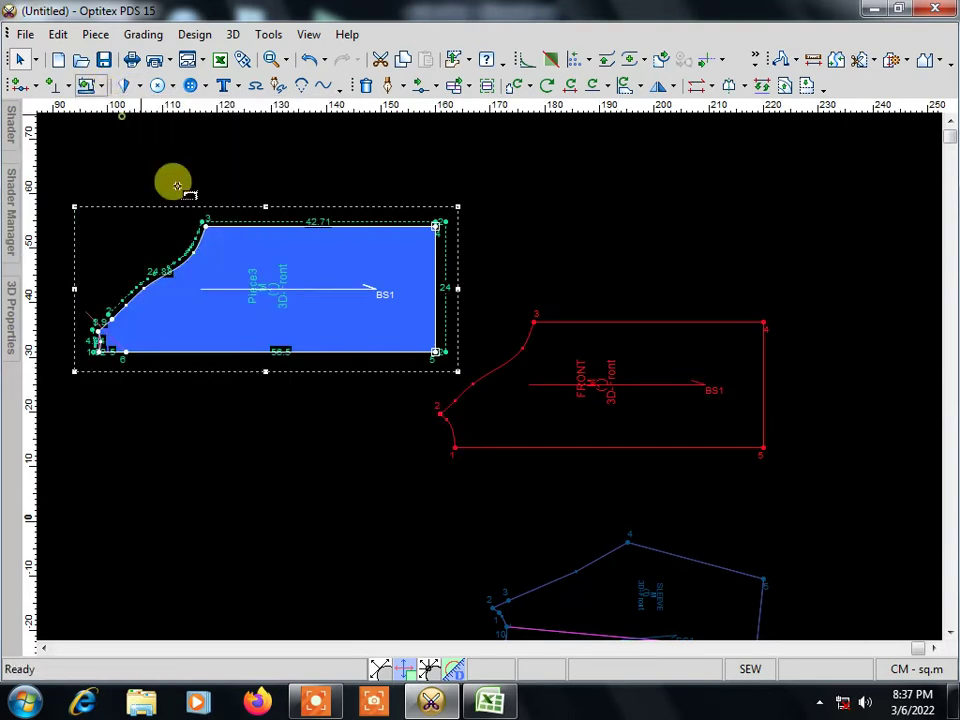
click(455, 447)
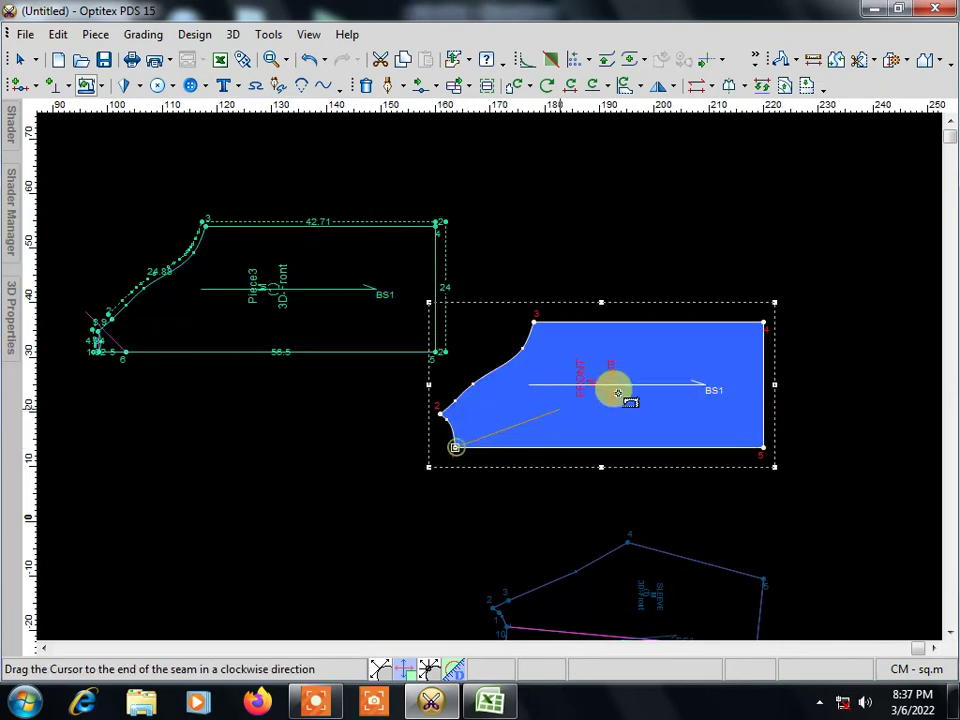
click(763, 327)
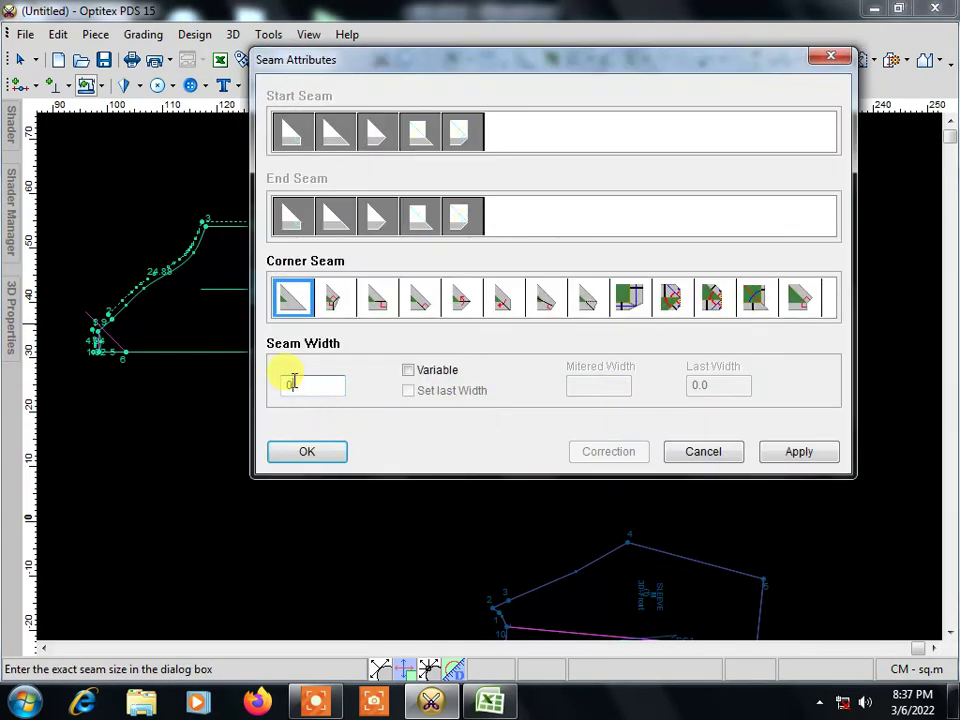
key(BackSpace)
text(1)
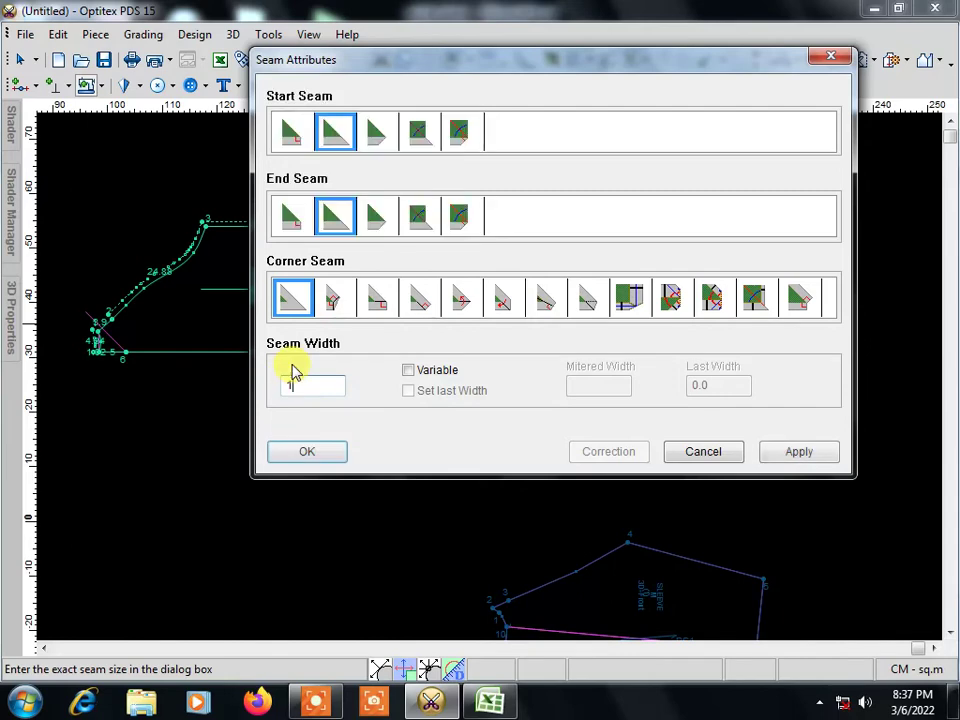
click(306, 455)
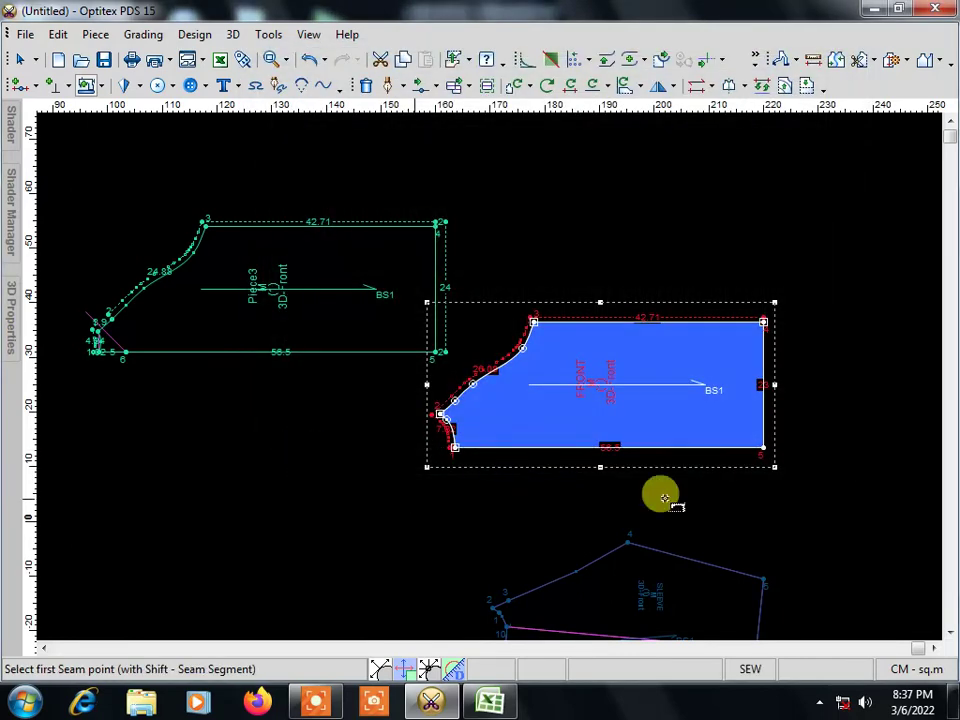
Step: Add a 2 cm seam allowance along the red piece's right edge
drag(763, 321, 763, 445)
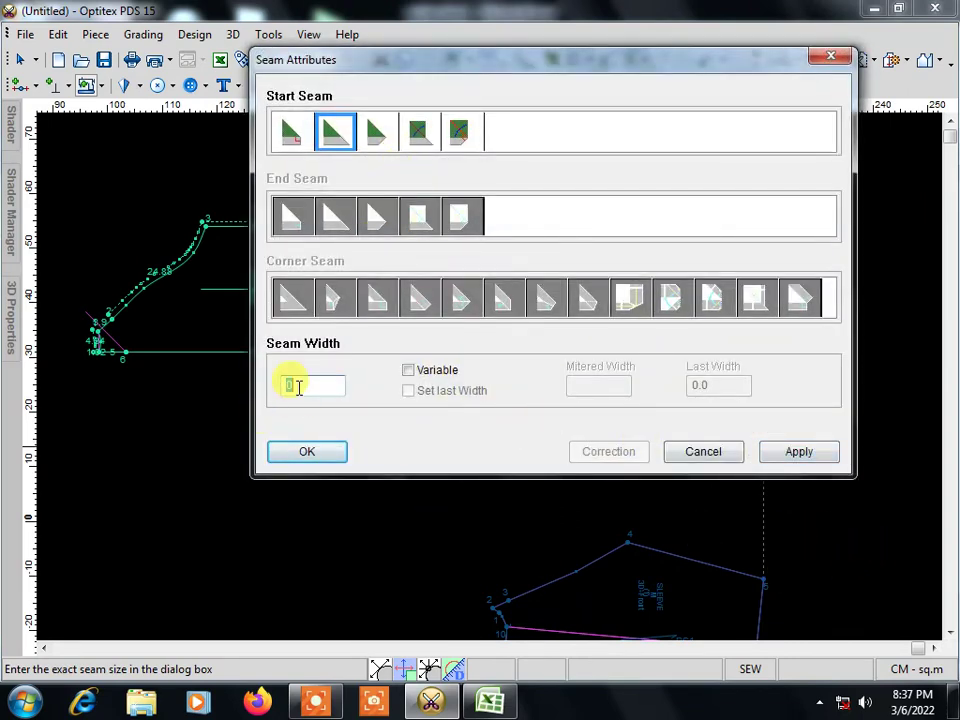
text(2)
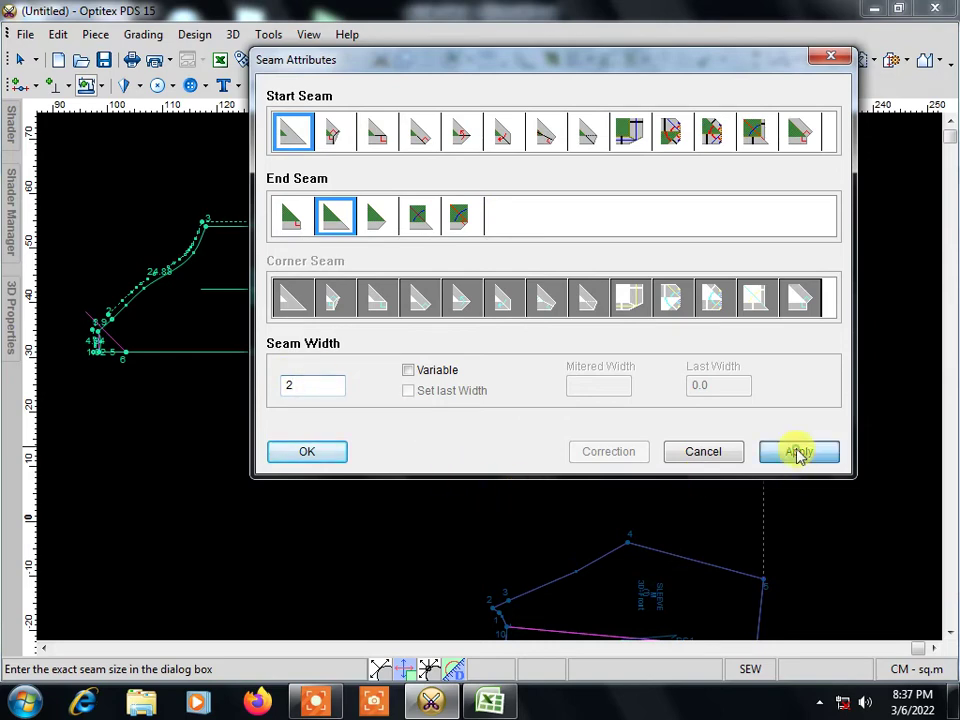
click(310, 452)
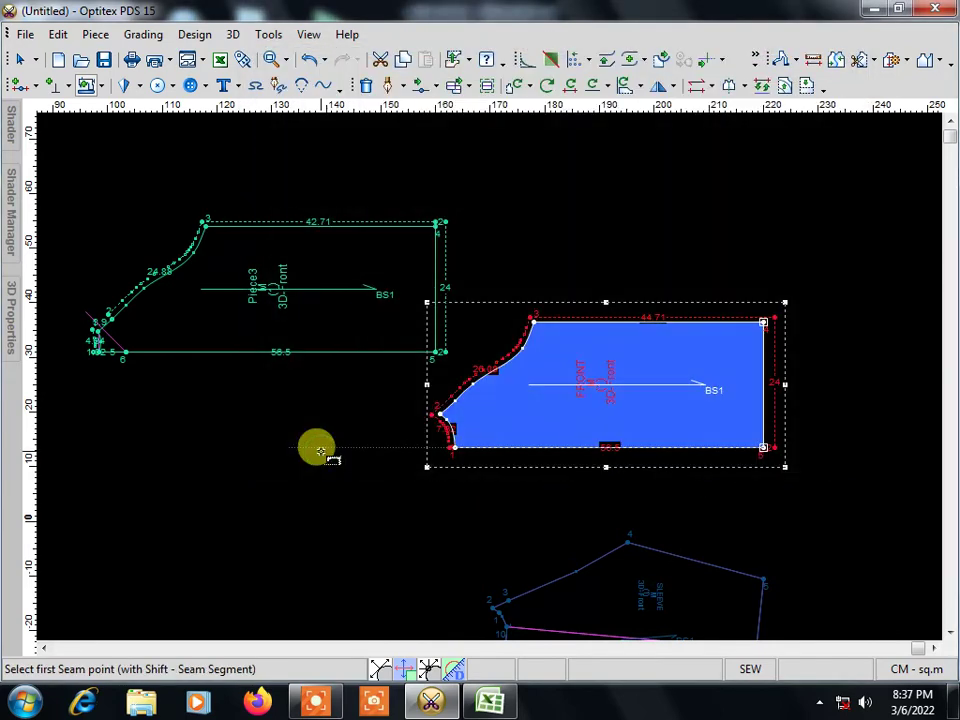
Step: Place a new point on the SLEEVE piece's top edge, 5.97 from the previous point
scroll(593, 489, up, 2)
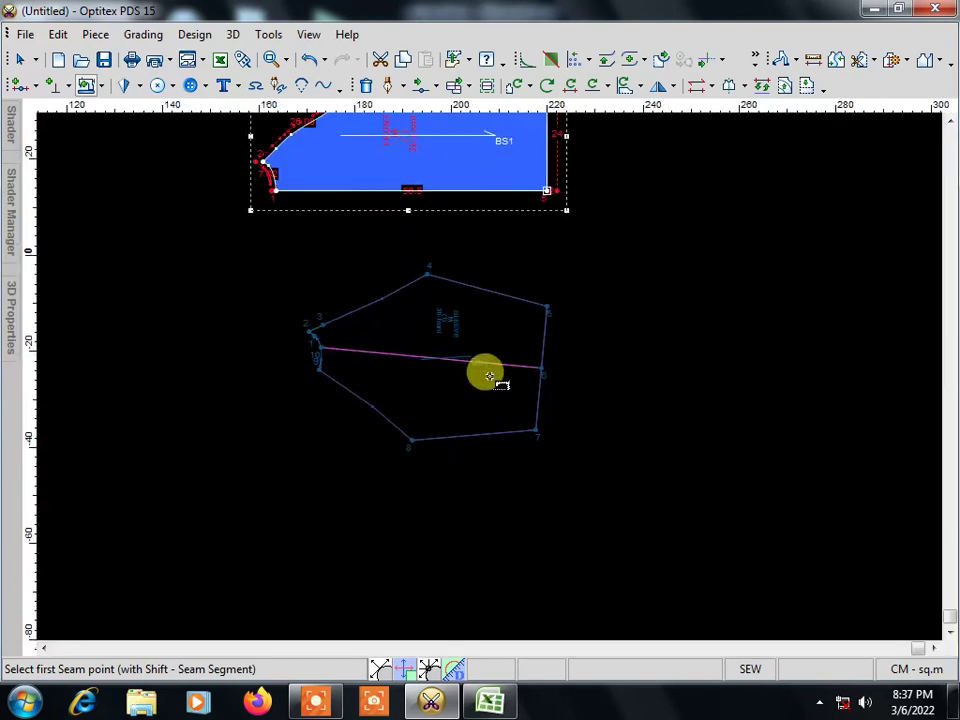
scroll(489, 386, up, 2)
scroll(493, 429, down, 2)
scroll(482, 379, up, 2)
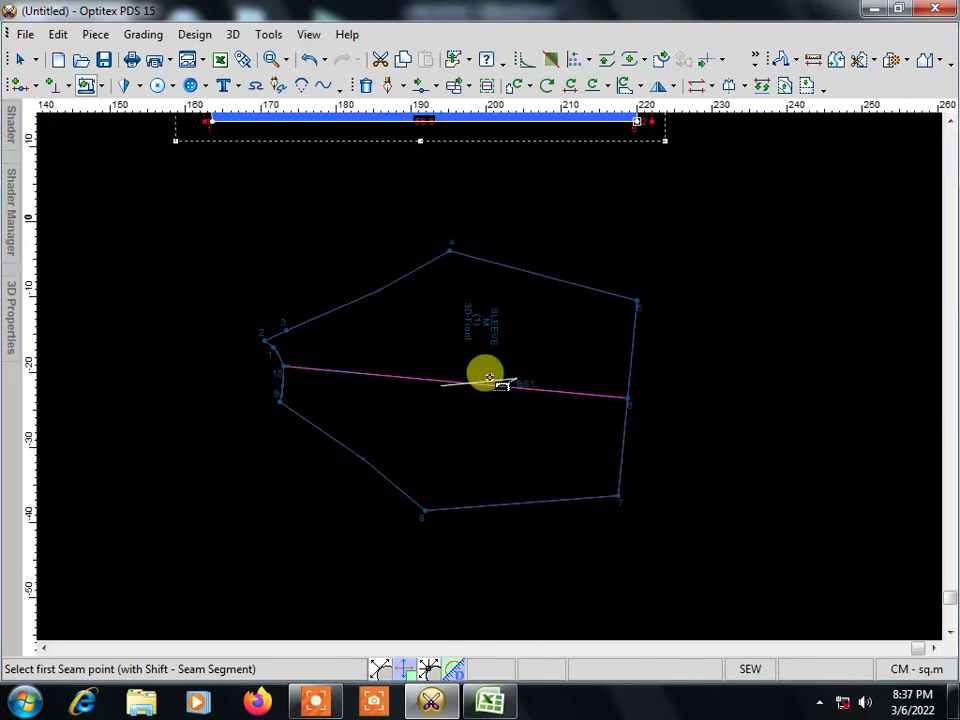
scroll(489, 377, down, 1)
click(472, 346)
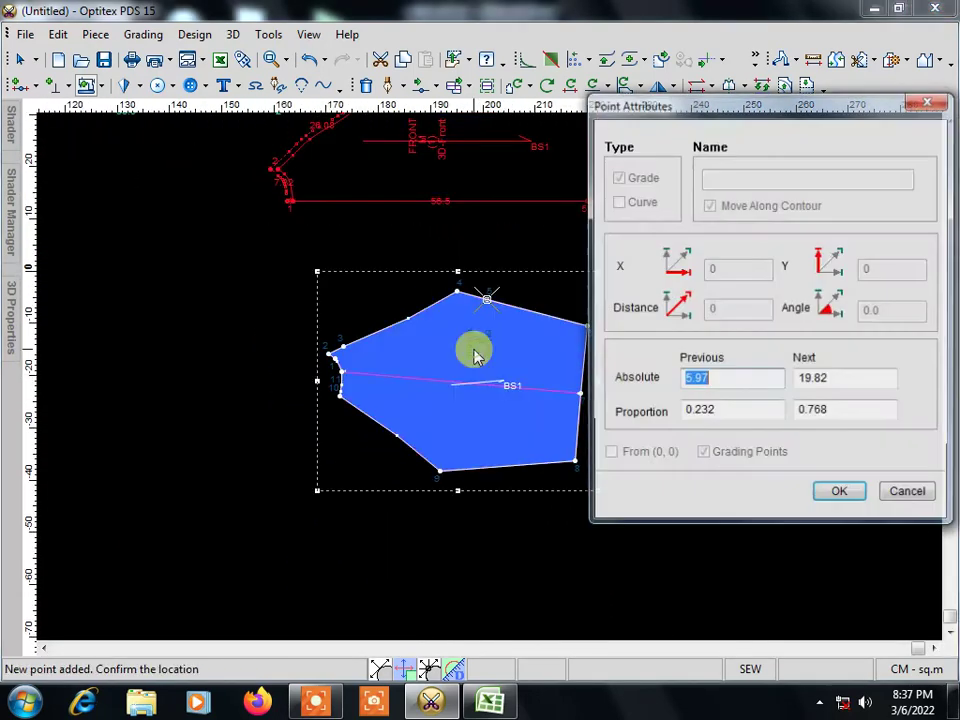
click(822, 497)
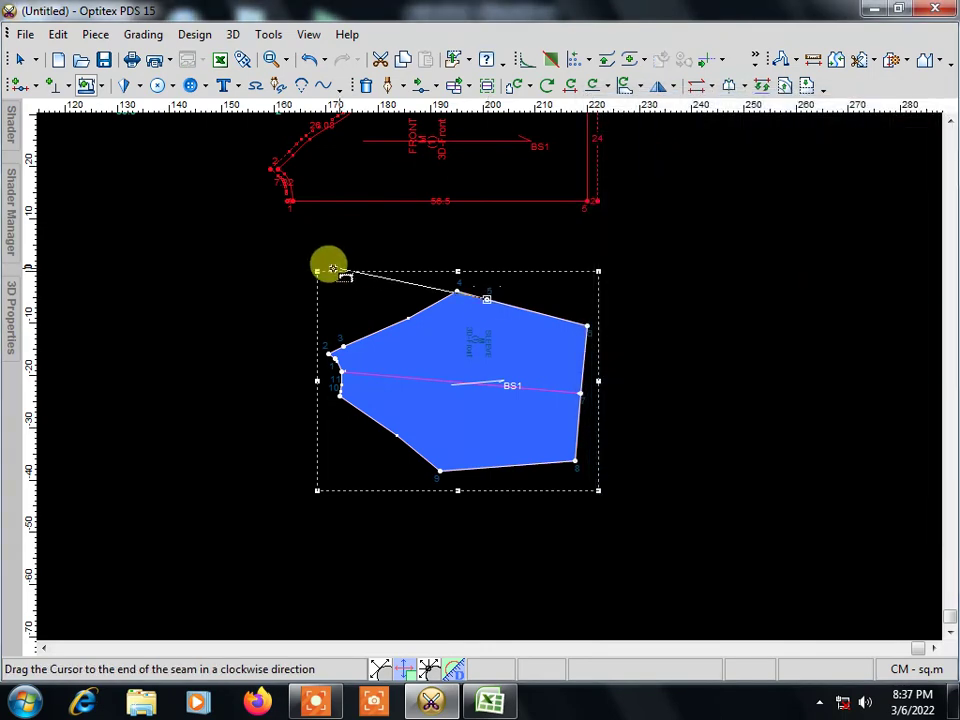
Step: Return to the Select tool, dismiss the notch list, and activate the Seam tool
right_click(622, 262)
click(666, 272)
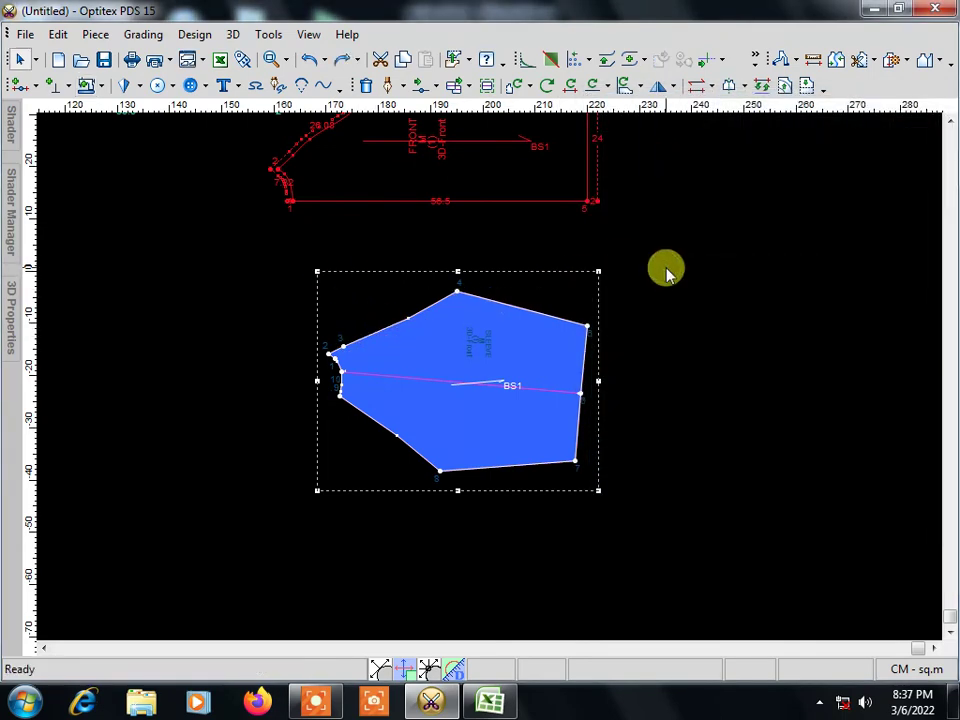
scroll(490, 385, up, 1)
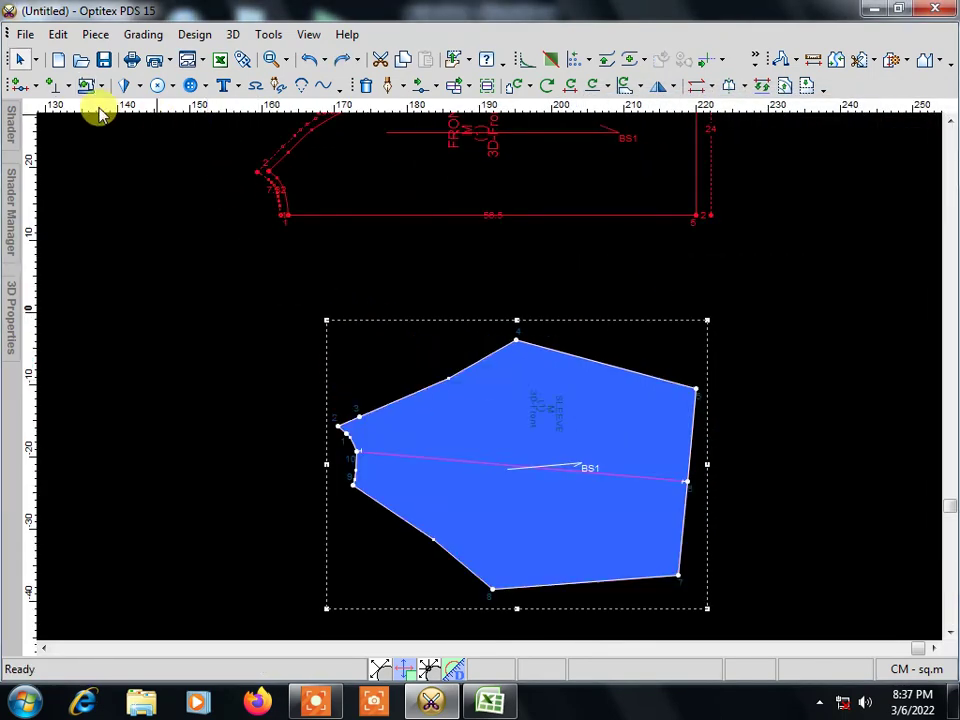
click(66, 86)
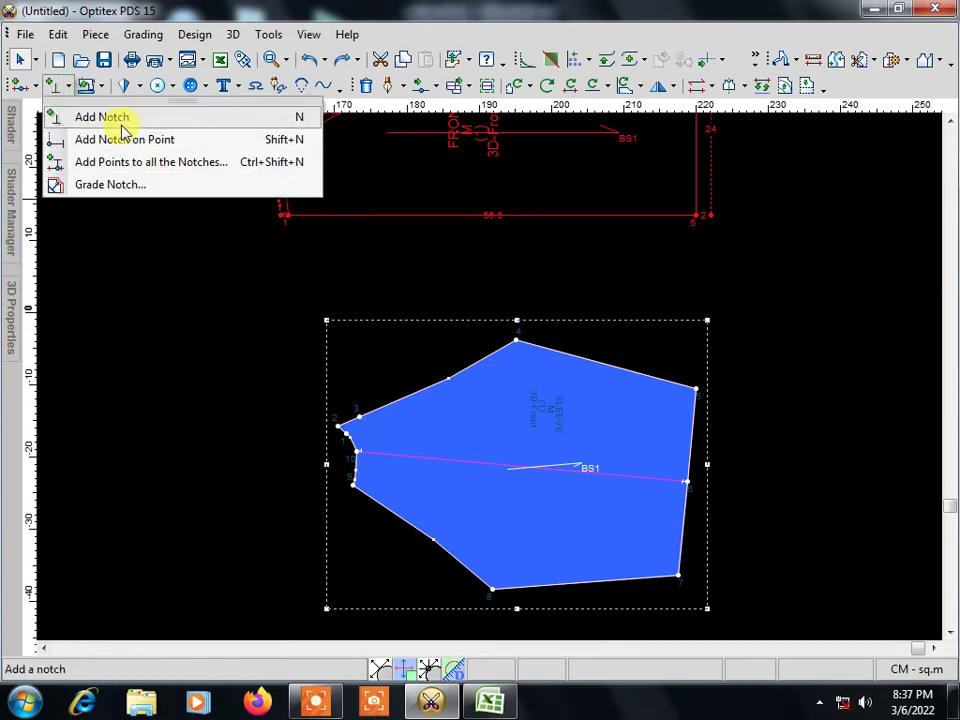
click(60, 88)
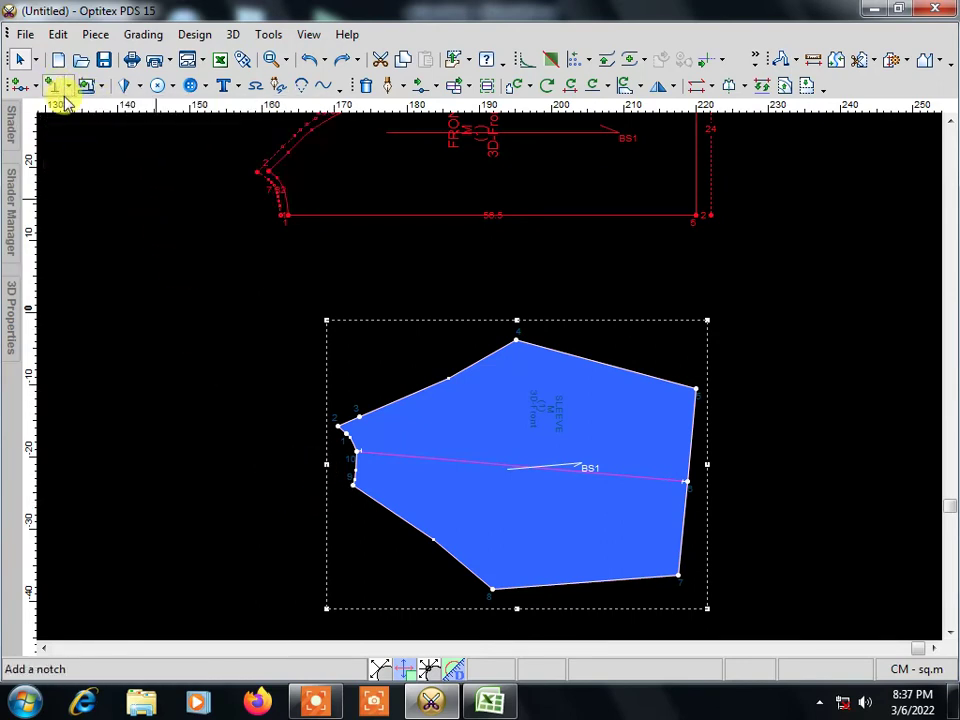
click(86, 86)
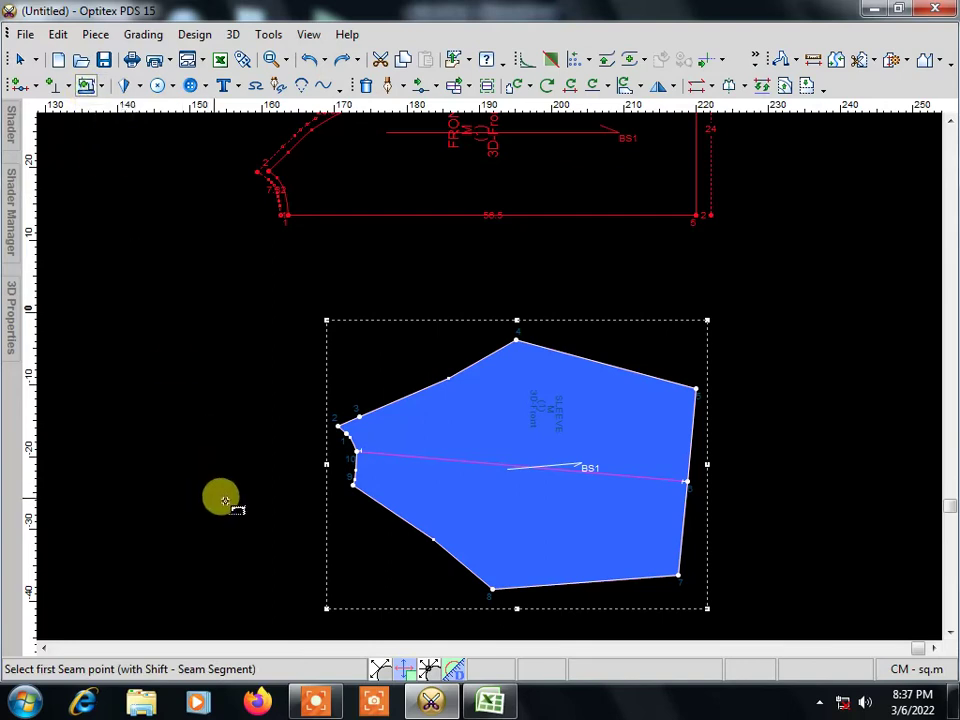
Step: Try a 1 cm seam along the sleeve's lower-left edges, then undo it
drag(352, 485, 567, 375)
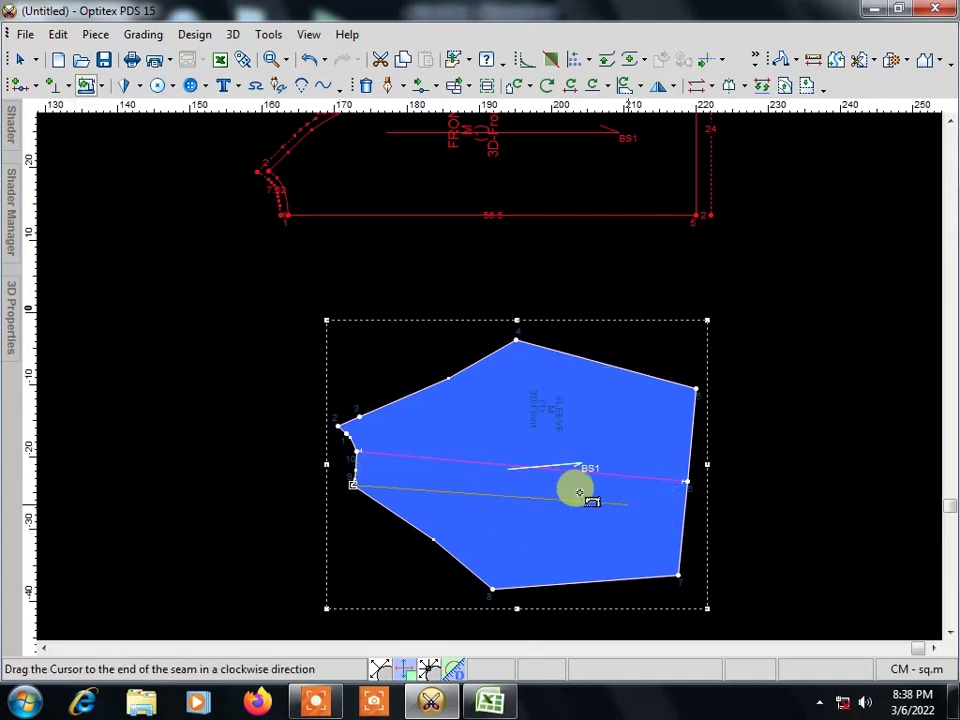
drag(567, 375, 695, 391)
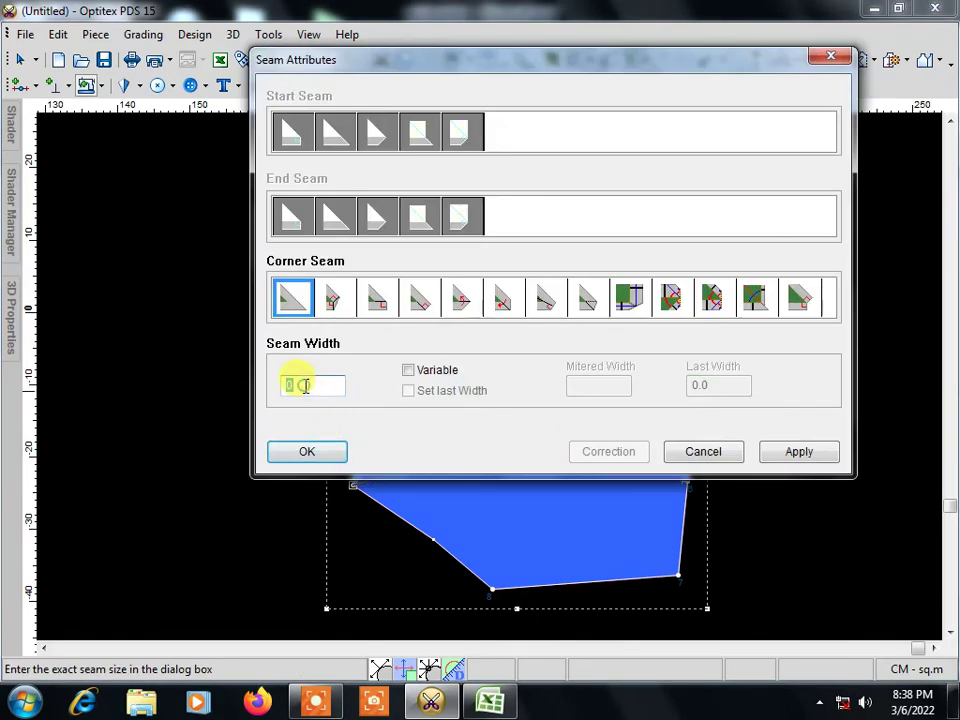
text(1)
click(308, 452)
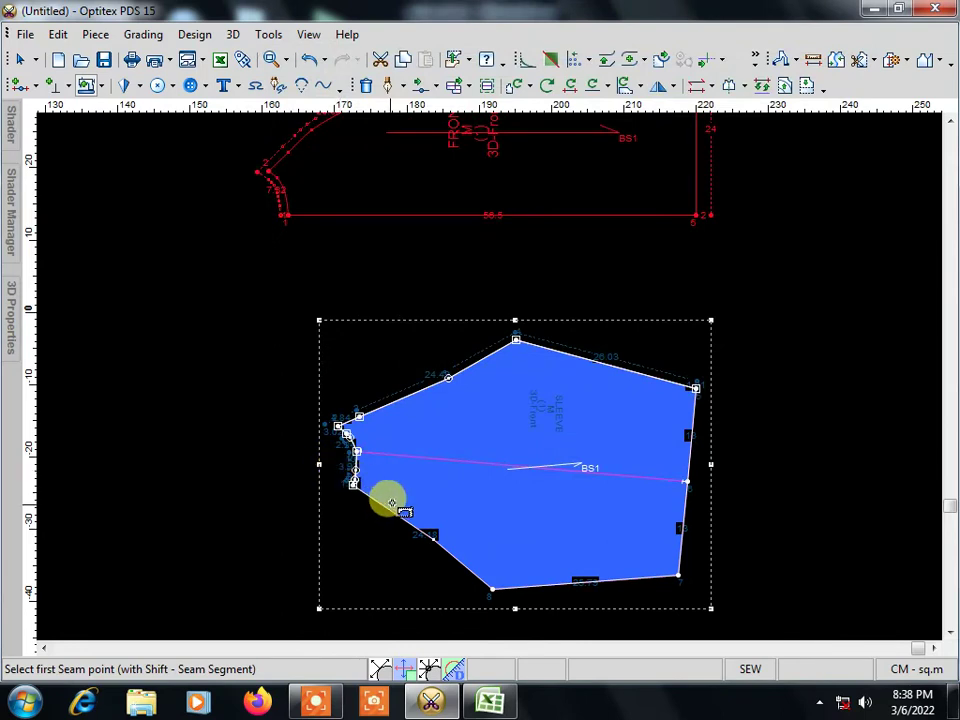
key(ctrl+z)
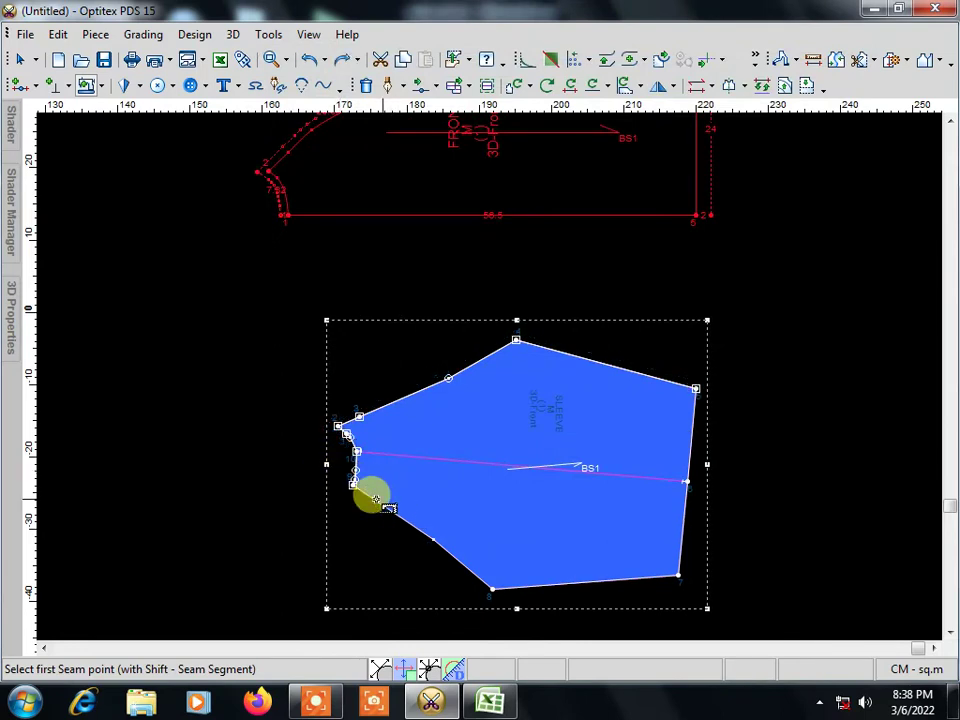
Step: Seam the sleeve's left edge and give the left-corner-to-top edge a 0 cm seam
drag(352, 484, 334, 420)
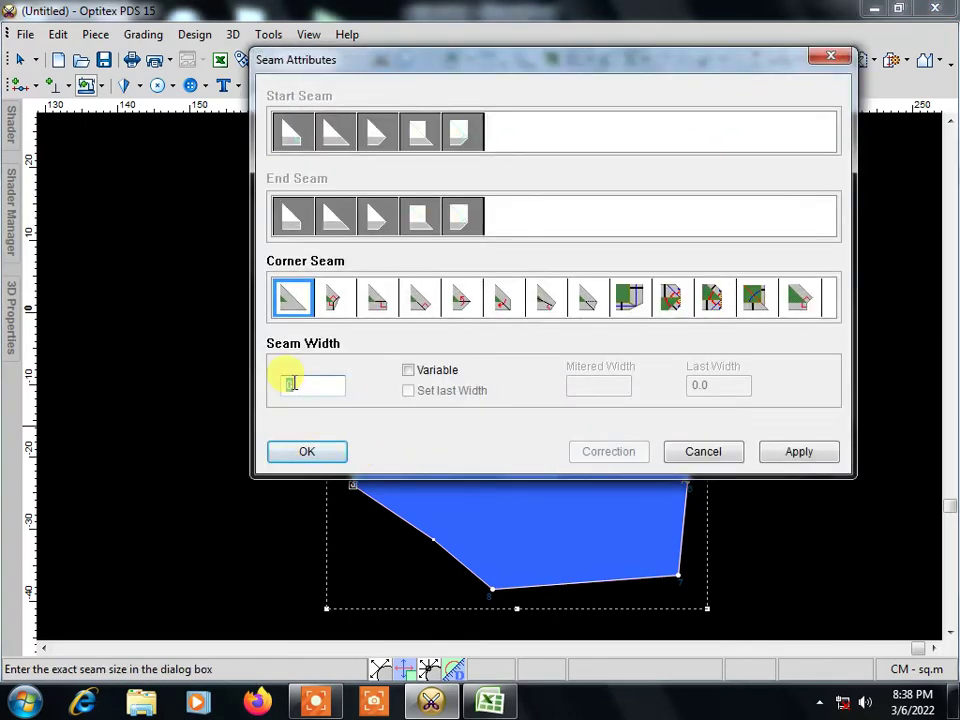
click(310, 450)
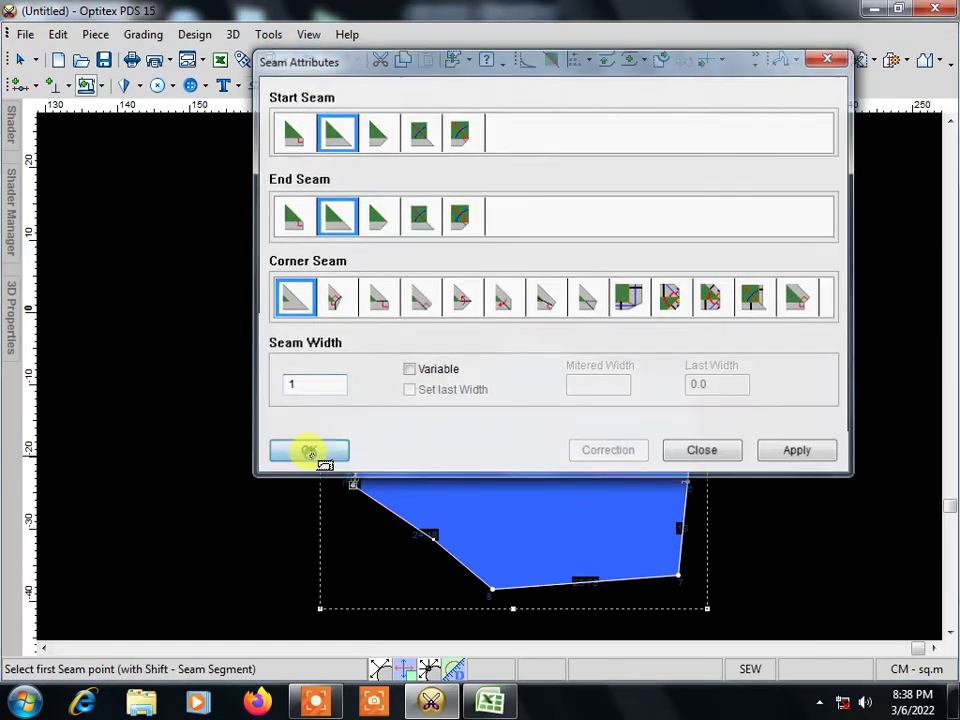
scroll(489, 376, up, 2)
scroll(489, 376, up, 2)
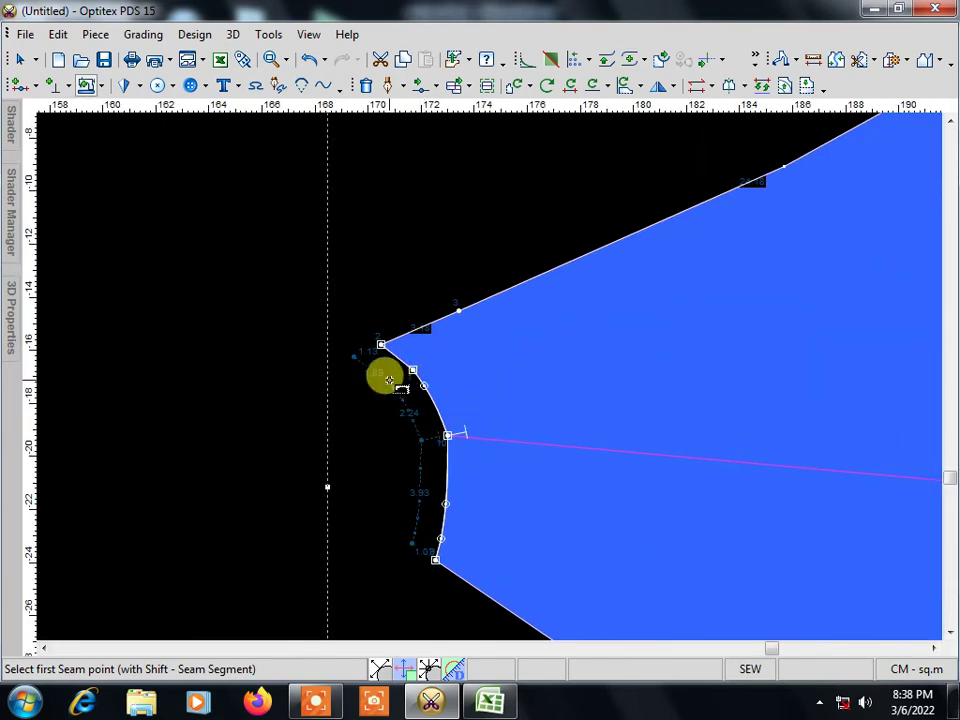
mouse_move(381, 345)
mouse_down()
mouse_move(666, 262)
mouse_move(664, 253)
mouse_up()
scroll(671, 285, down, 2)
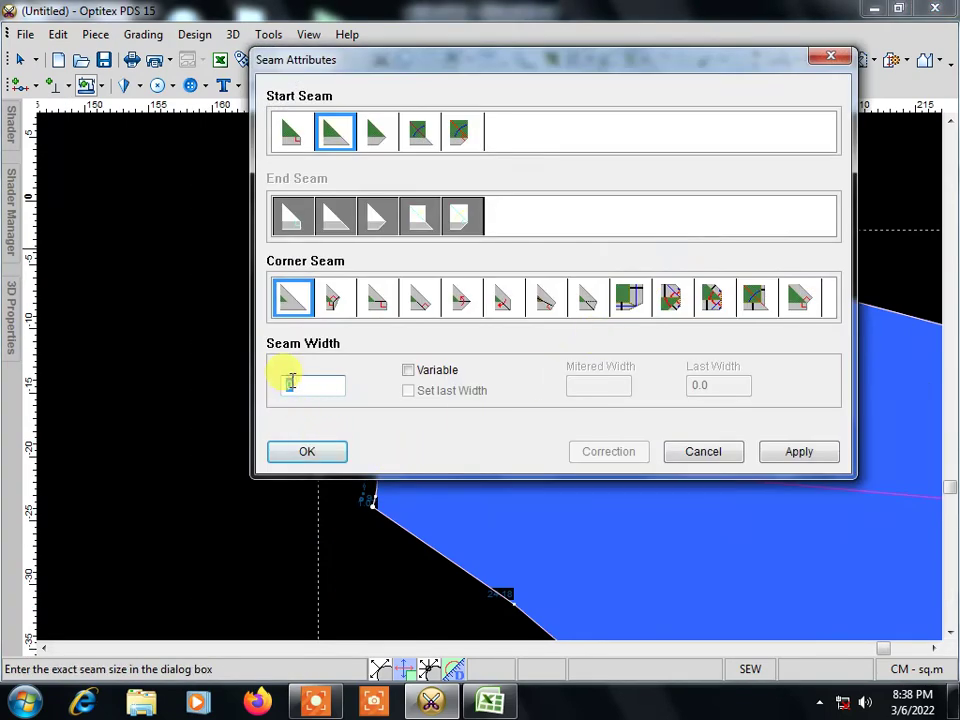
click(305, 452)
Step: Seam the sleeve's upper-right edge, then add a 2 cm seam down its right edge
scroll(582, 449, up, 2)
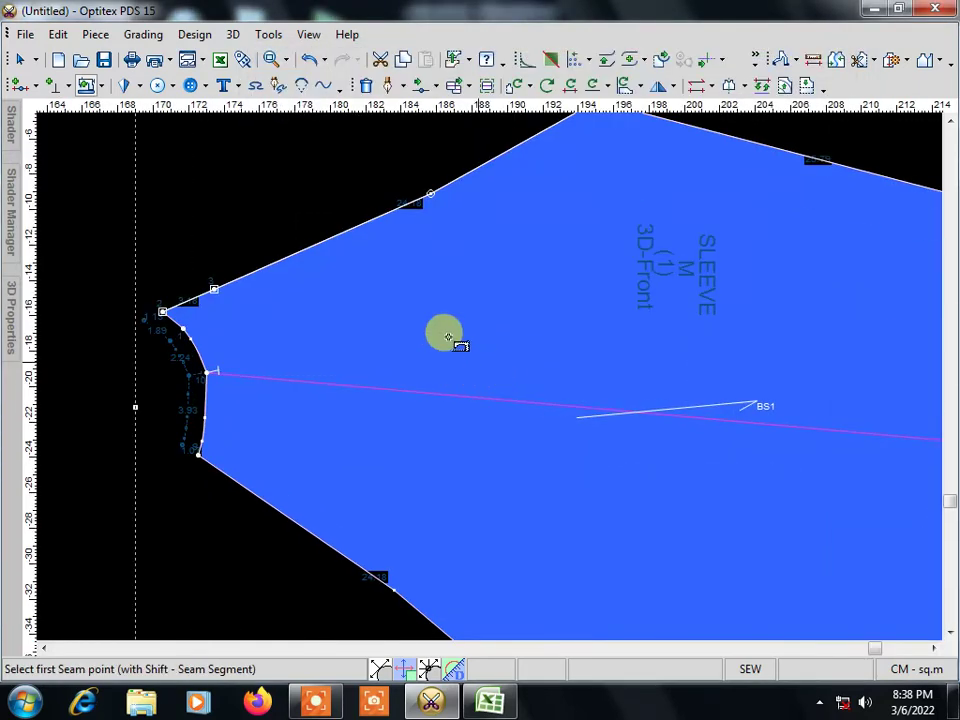
scroll(465, 364, down, 1)
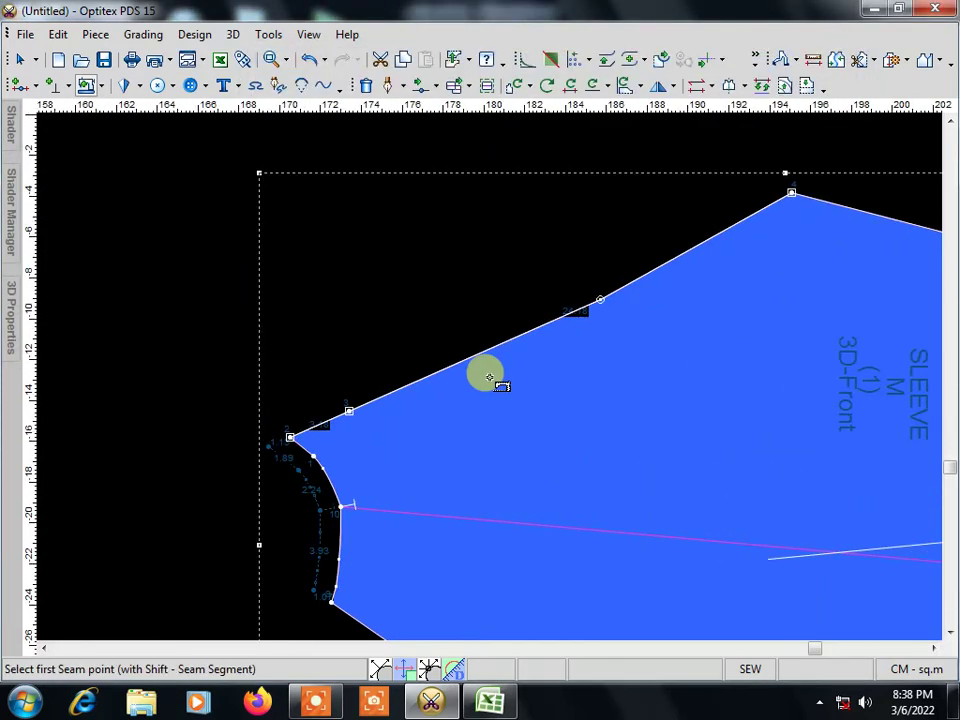
scroll(482, 375, down, 2)
scroll(484, 375, down, 1)
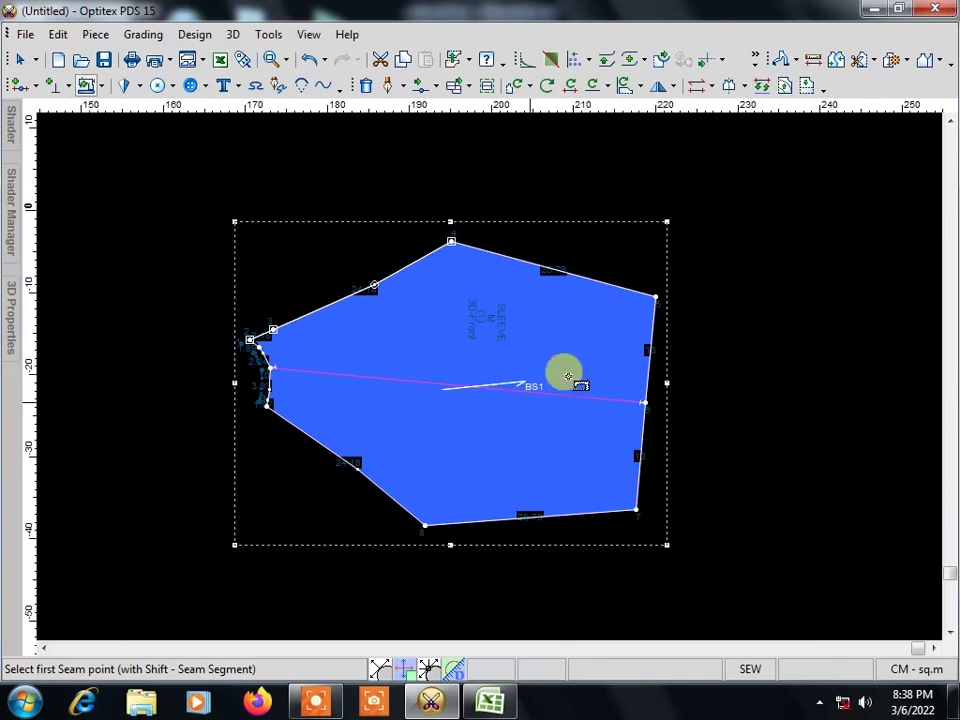
drag(450, 241, 651, 297)
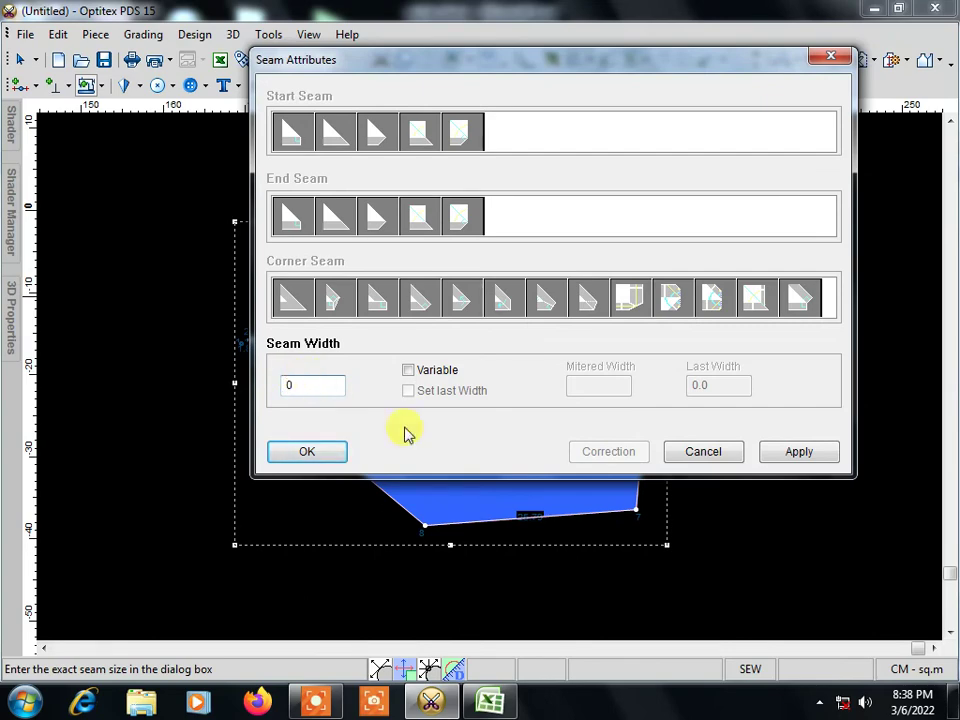
click(318, 457)
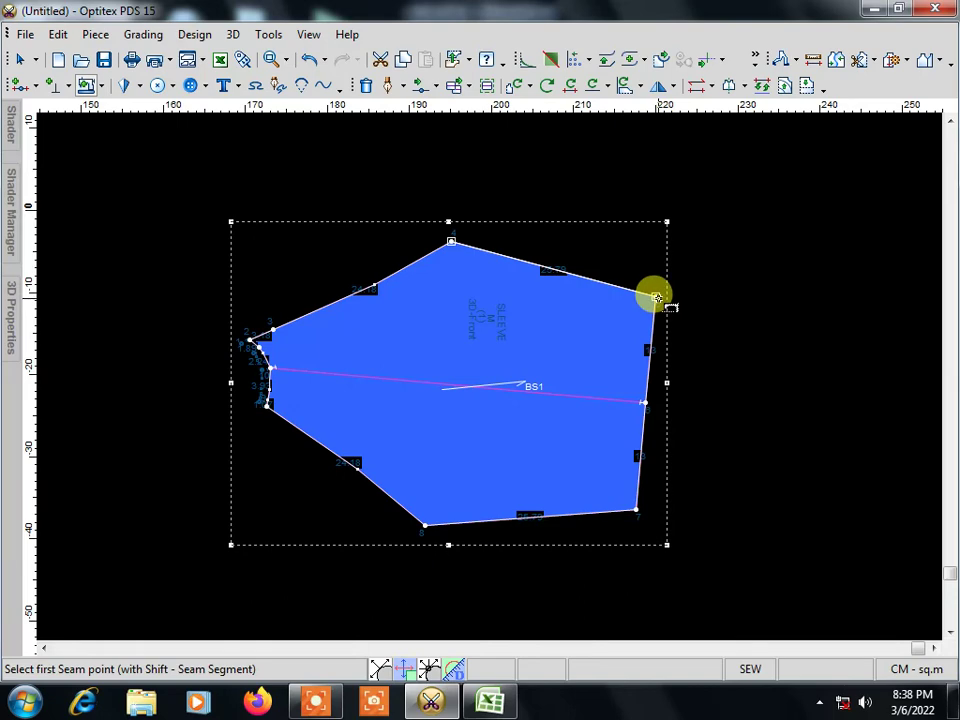
drag(656, 297, 637, 510)
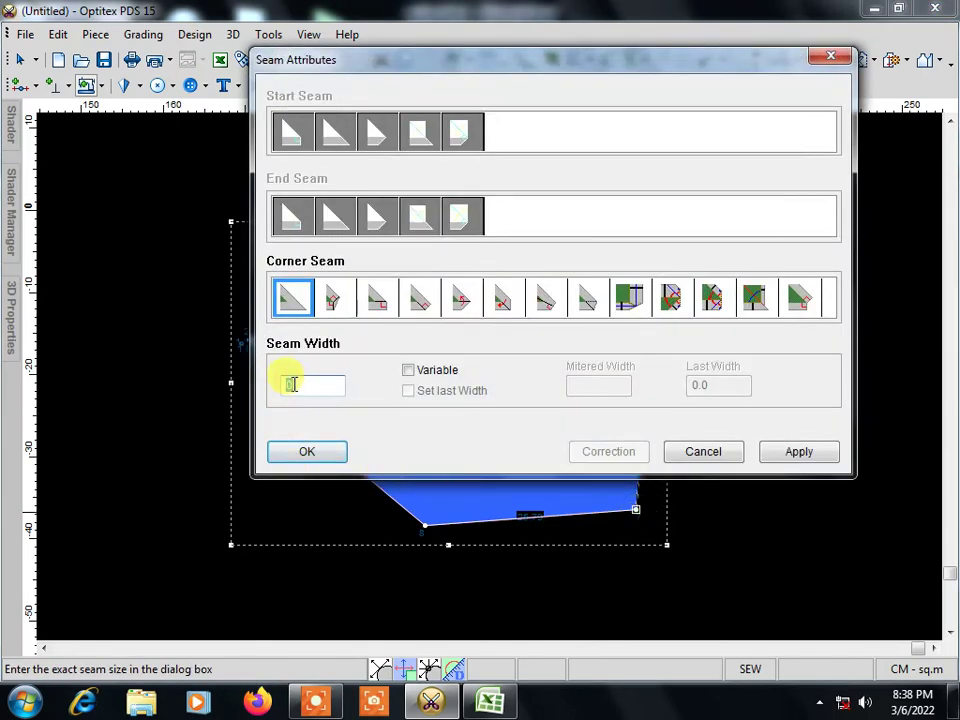
click(298, 453)
Step: Re-mark the sleeve's right edge with a 2 cm seam width
scroll(553, 446, up, 2)
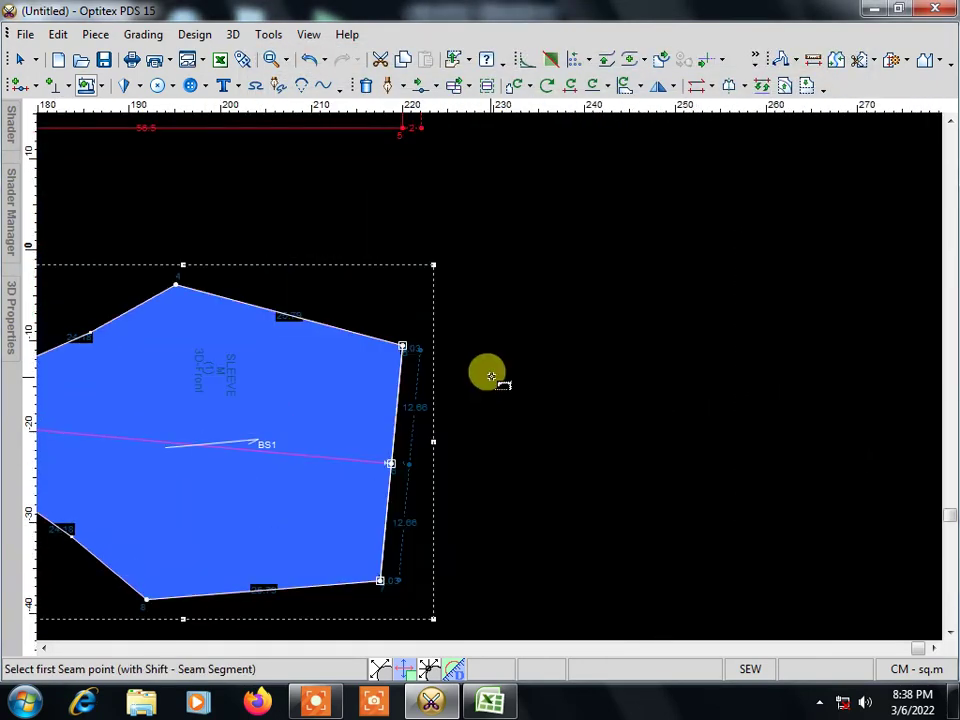
scroll(71, 542, down, 2)
drag(401, 345, 381, 587)
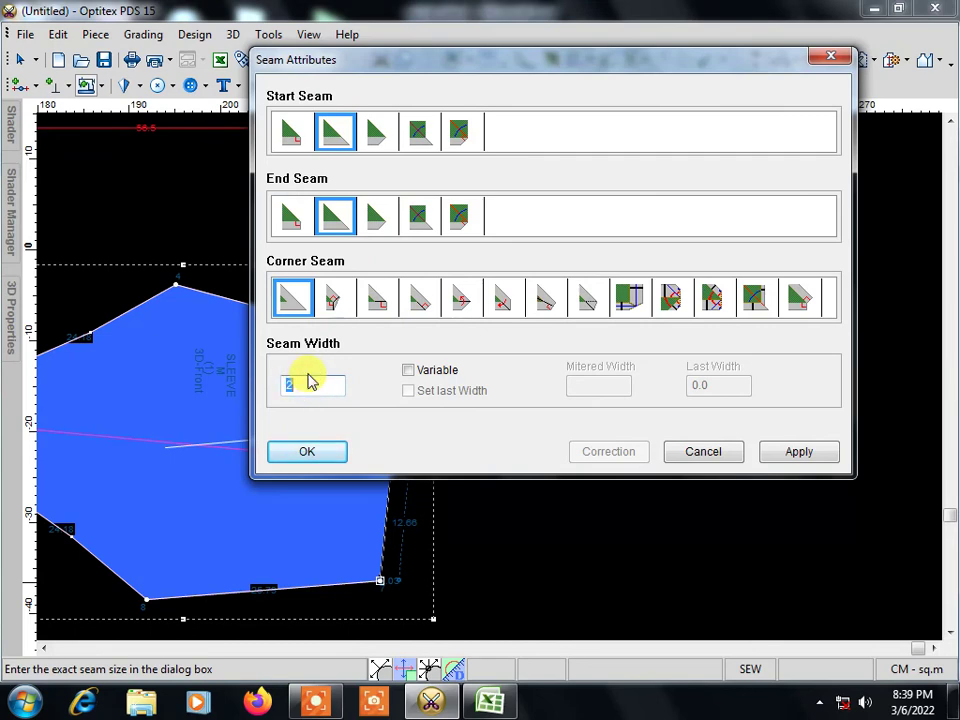
key(BackSpace)
text(2)
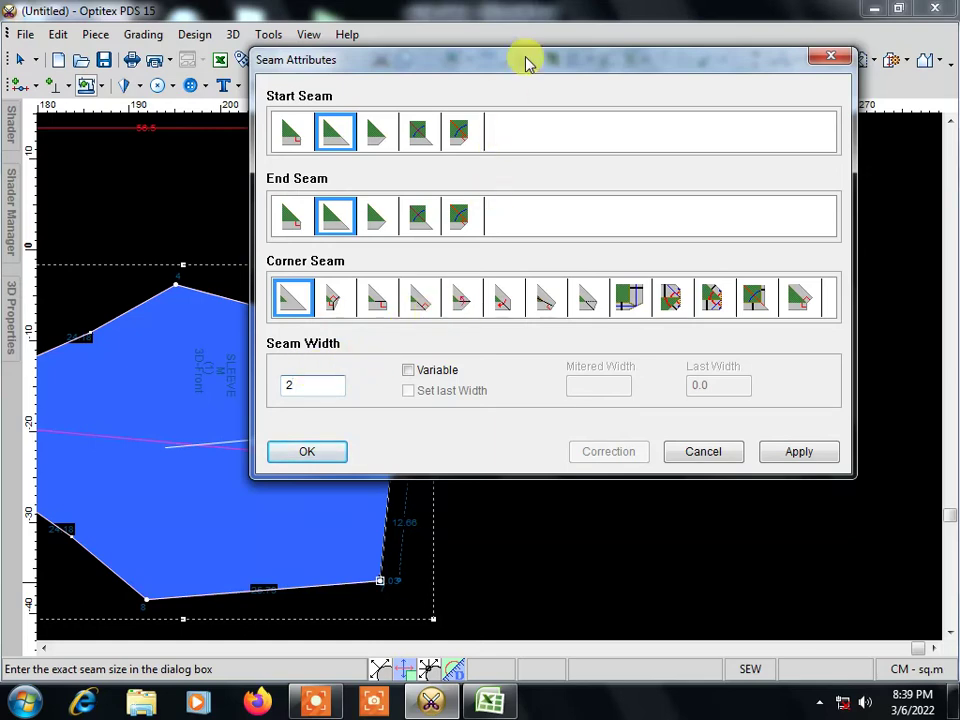
drag(528, 62, 662, 41)
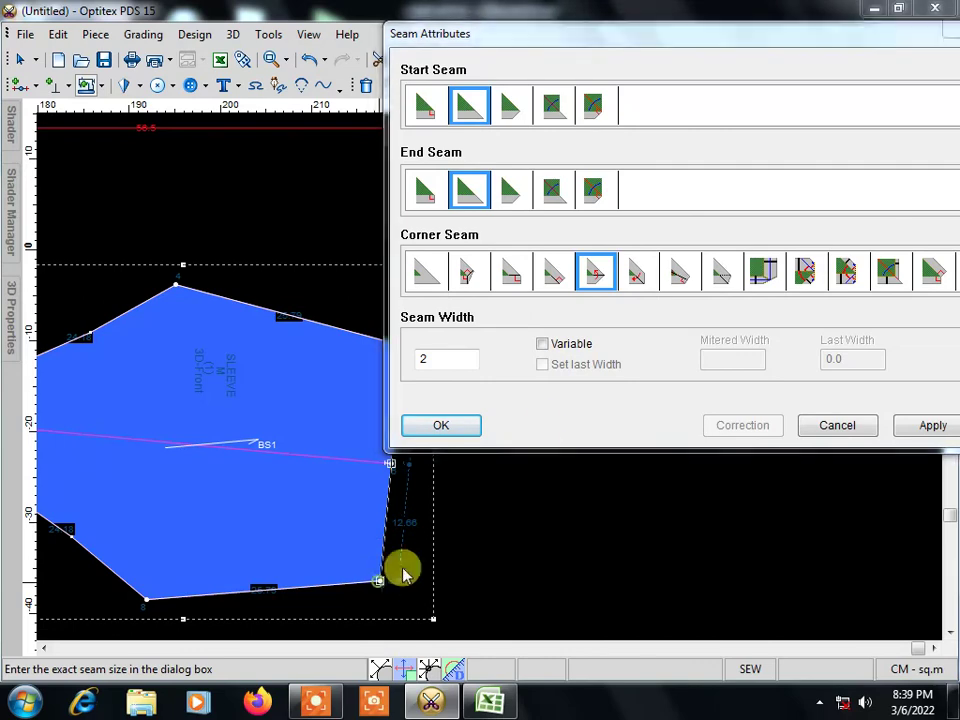
click(466, 430)
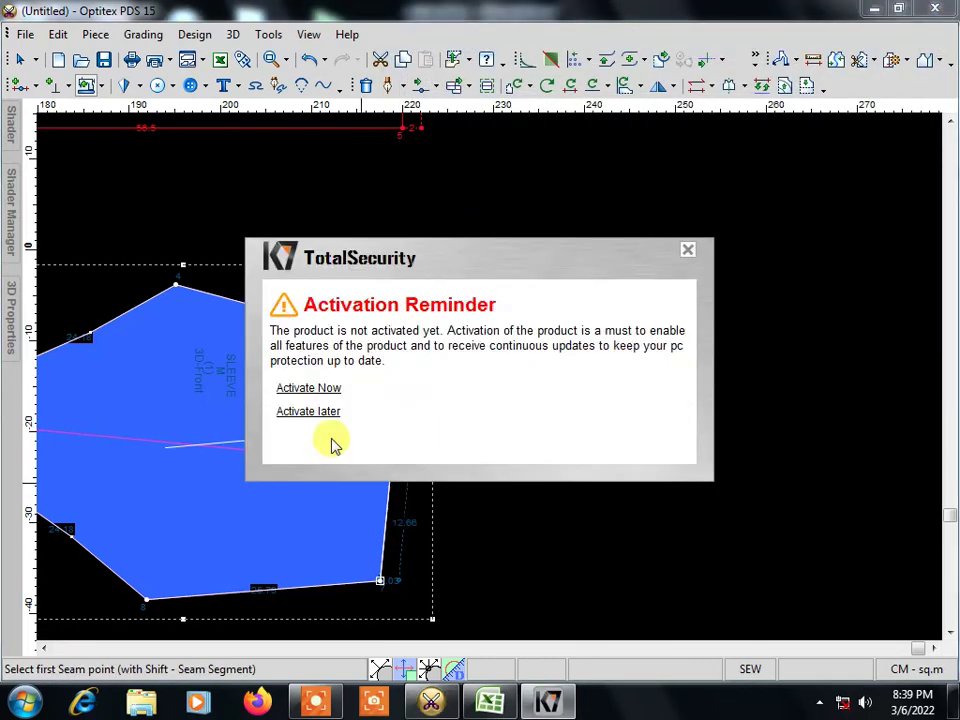
Step: Dismiss the activation reminder and redo the right-edge seam with a different corner style
click(318, 415)
scroll(482, 375, down, 2)
scroll(482, 375, up, 2)
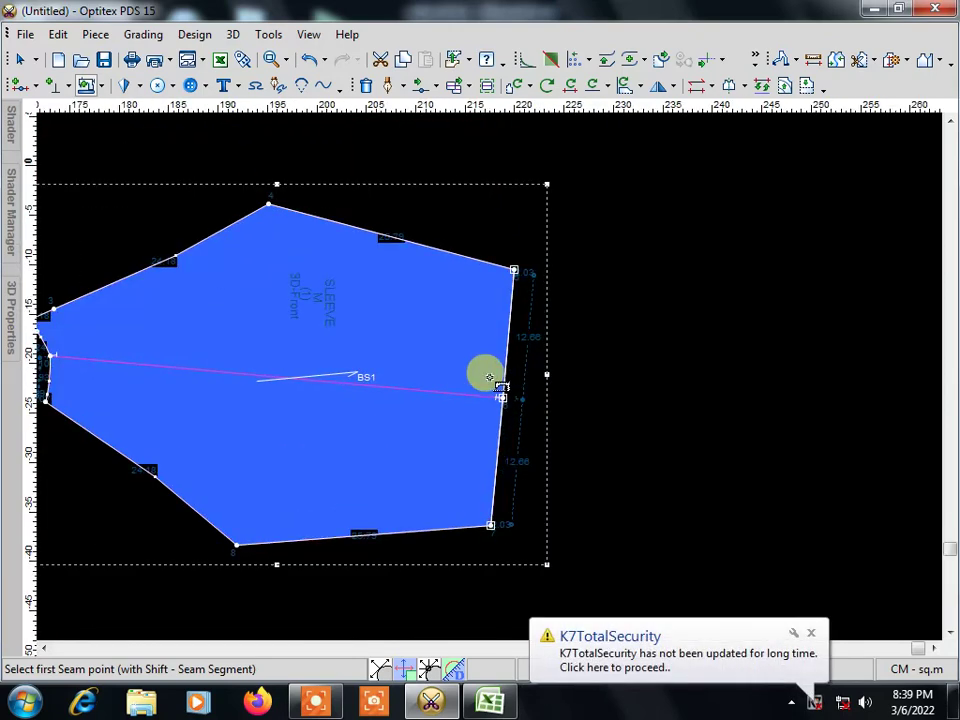
scroll(504, 290, up, 2)
mouse_move(528, 204)
mouse_down()
mouse_move(508, 523)
mouse_move(484, 611)
mouse_move(491, 617)
mouse_up()
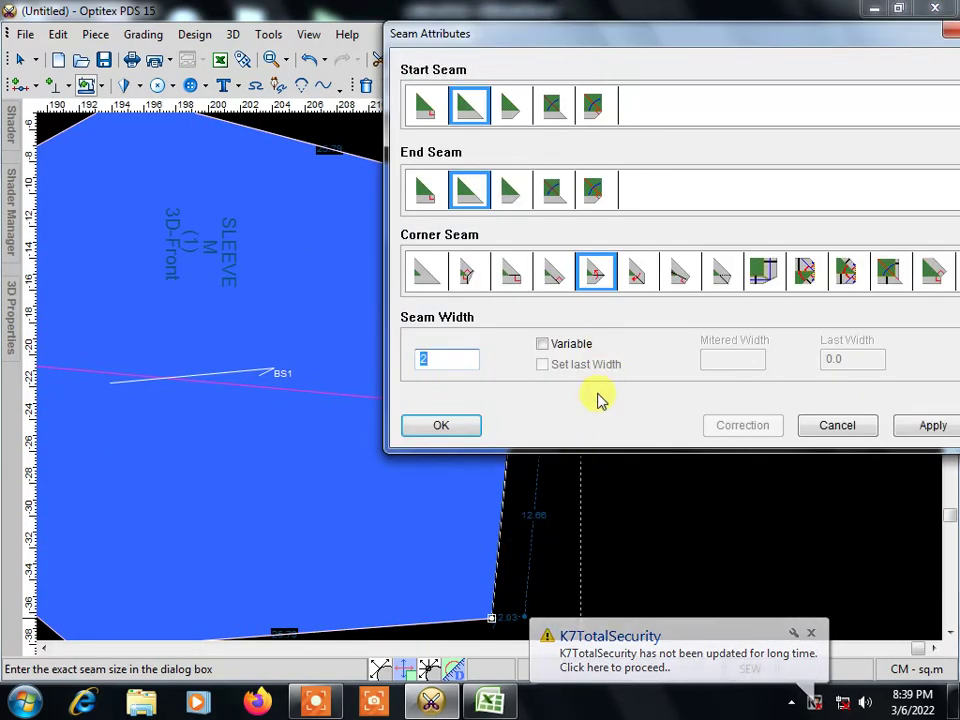
click(637, 280)
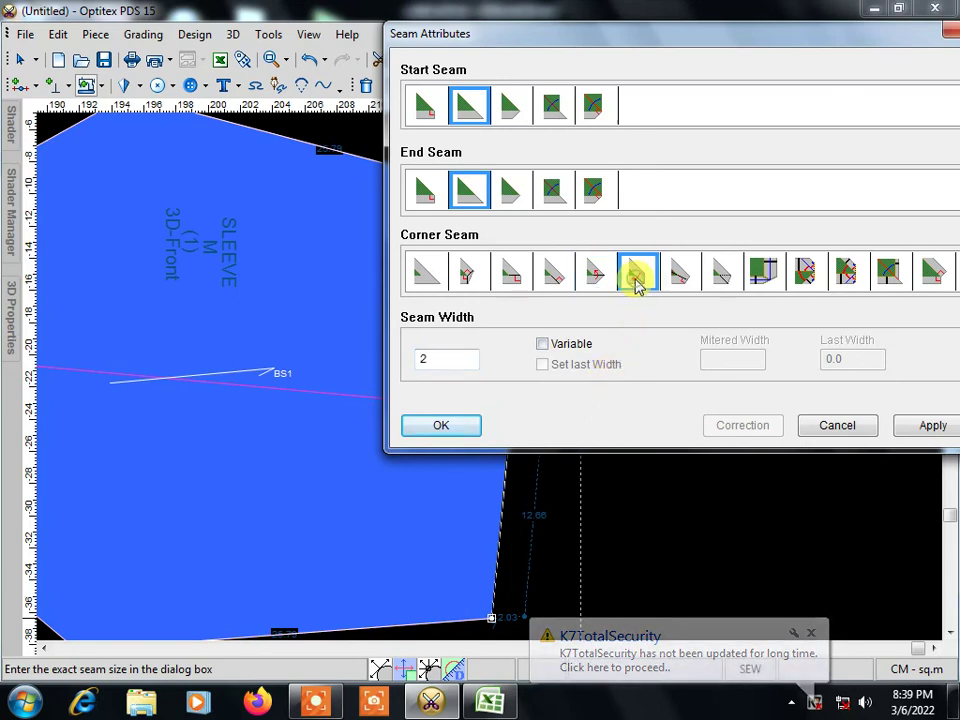
click(467, 424)
Step: Add a 1 cm seam along the sleeve's bottom edge from the lower-right corner
scroll(497, 413, down, 2)
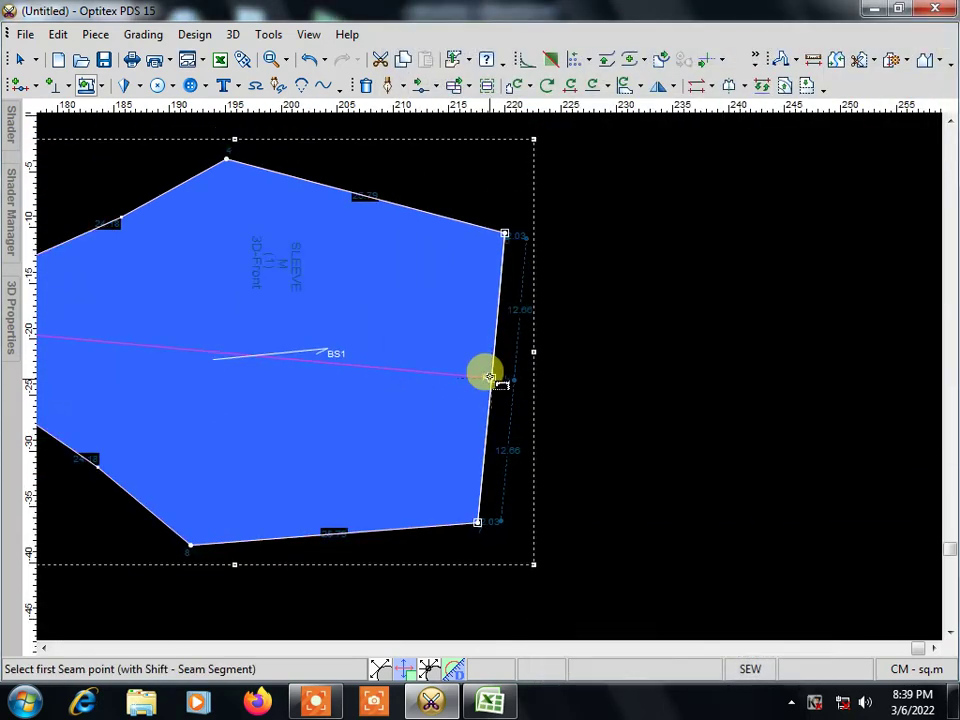
scroll(488, 377, up, 2)
scroll(488, 377, up, 2)
scroll(490, 375, down, 4)
scroll(490, 375, down, 2)
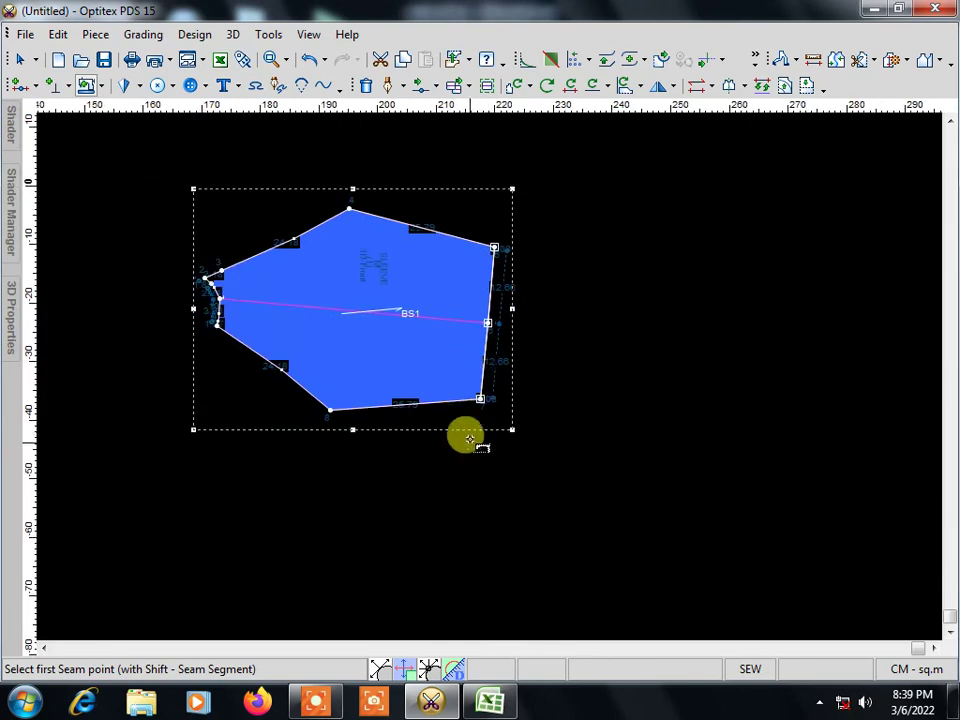
click(479, 398)
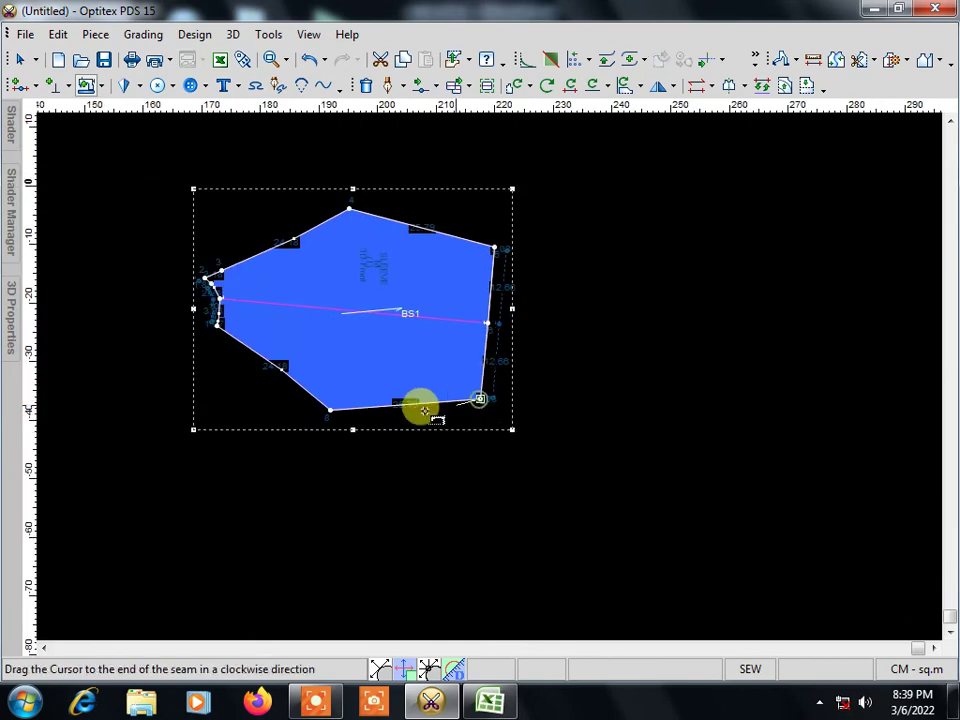
click(328, 408)
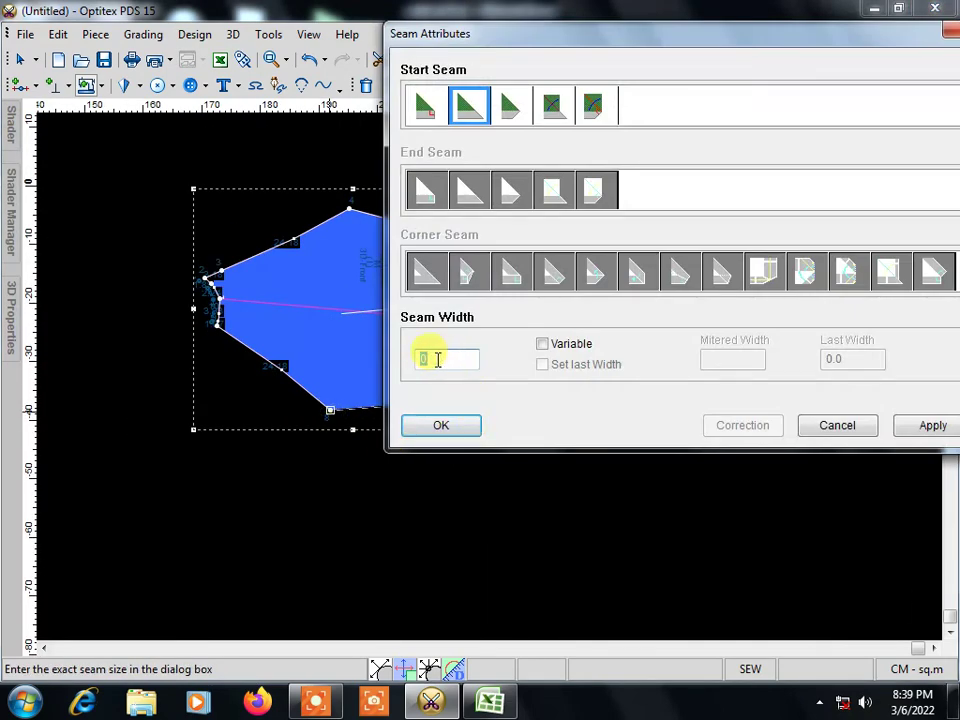
text(1)
key(Return)
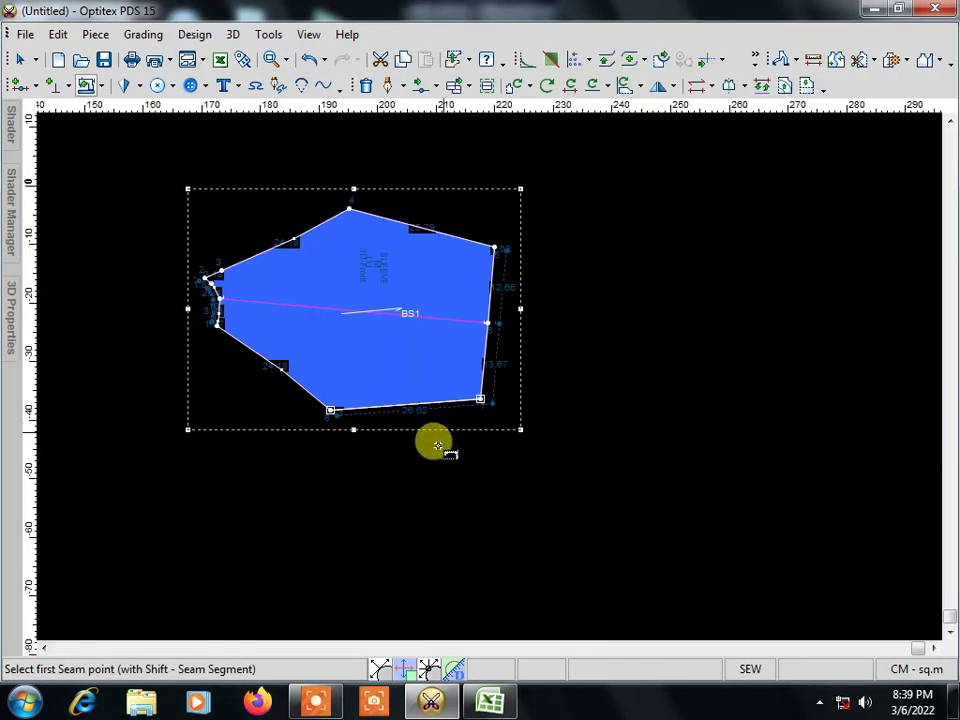
Step: Begin another seam at the sleeve's lower-right corner, then call up the menu to abandon it
scroll(494, 406, up, 1)
scroll(480, 410, up, 1)
scroll(472, 415, up, 1)
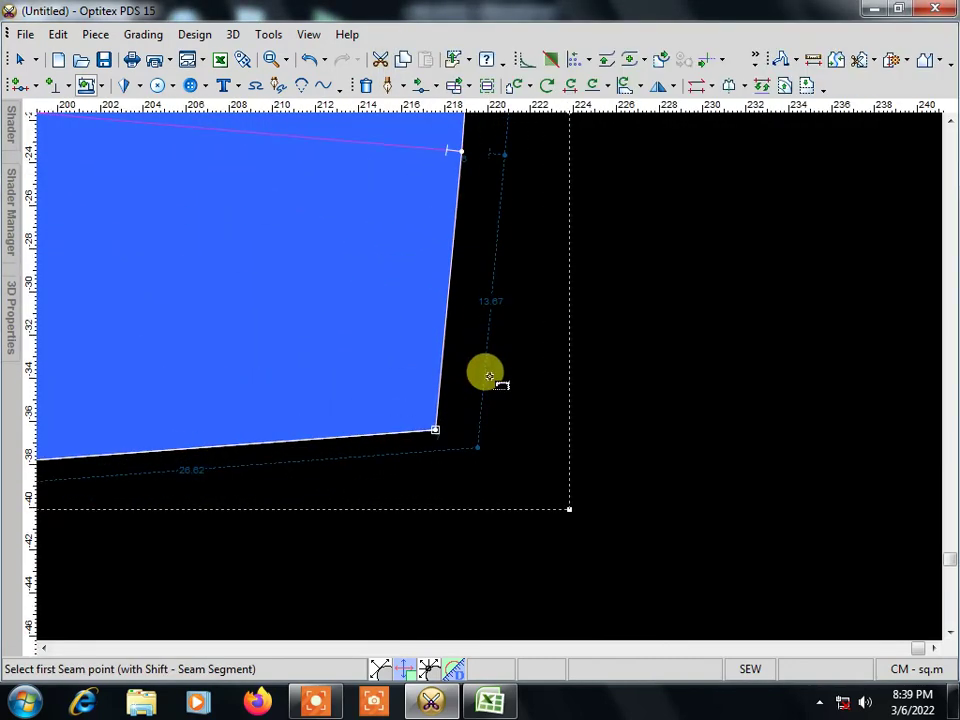
scroll(469, 416, down, 1)
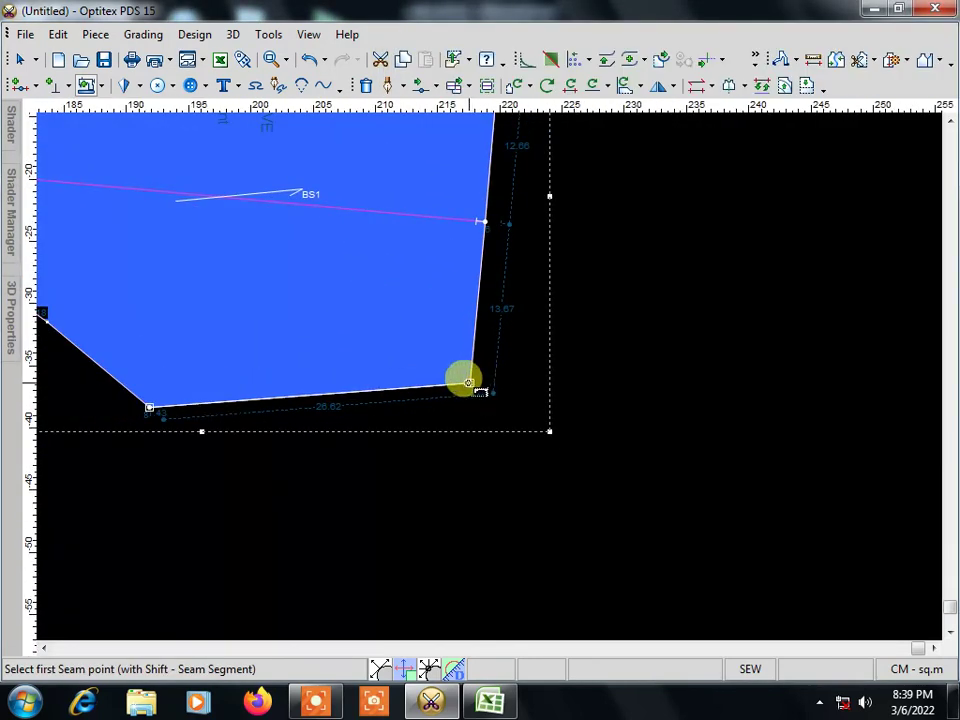
click(470, 382)
scroll(484, 350, up, 1)
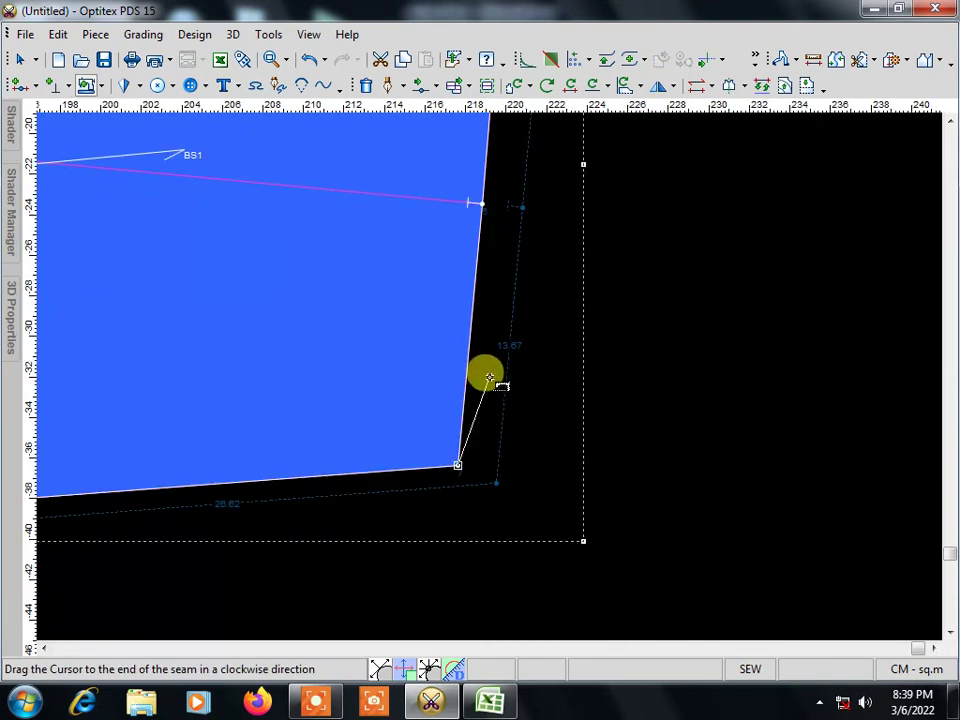
right_click(503, 395)
Step: Cancel the seam in progress and zoom in on the sleeve's lower-left edge
click(561, 414)
scroll(489, 381, down, 1)
scroll(409, 388, down, 1)
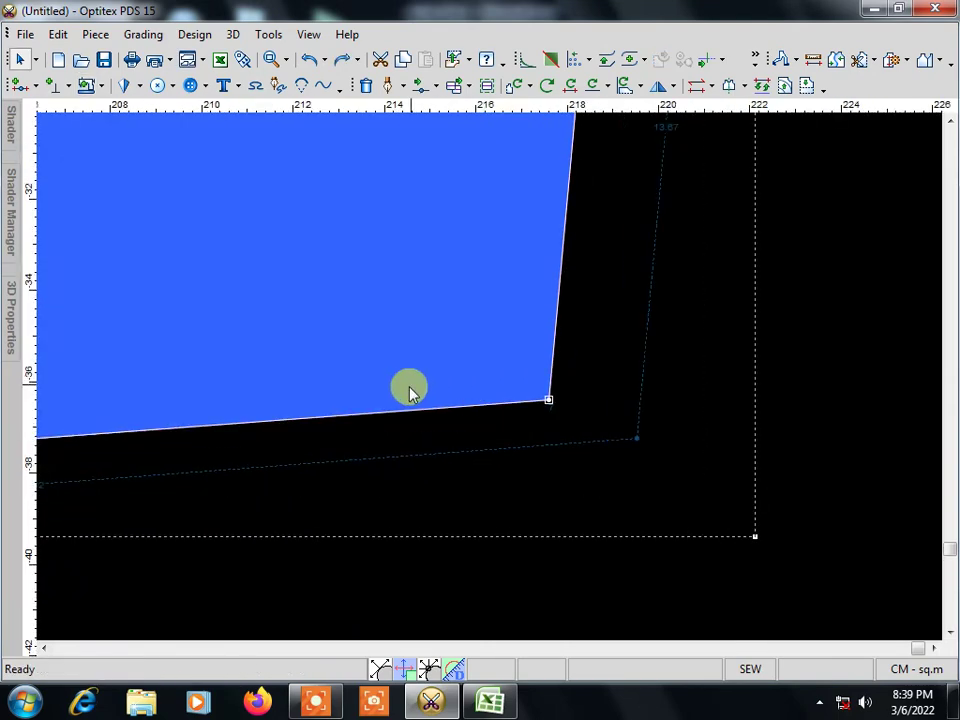
scroll(490, 383, down, 1)
scroll(490, 381, down, 2)
scroll(489, 379, up, 2)
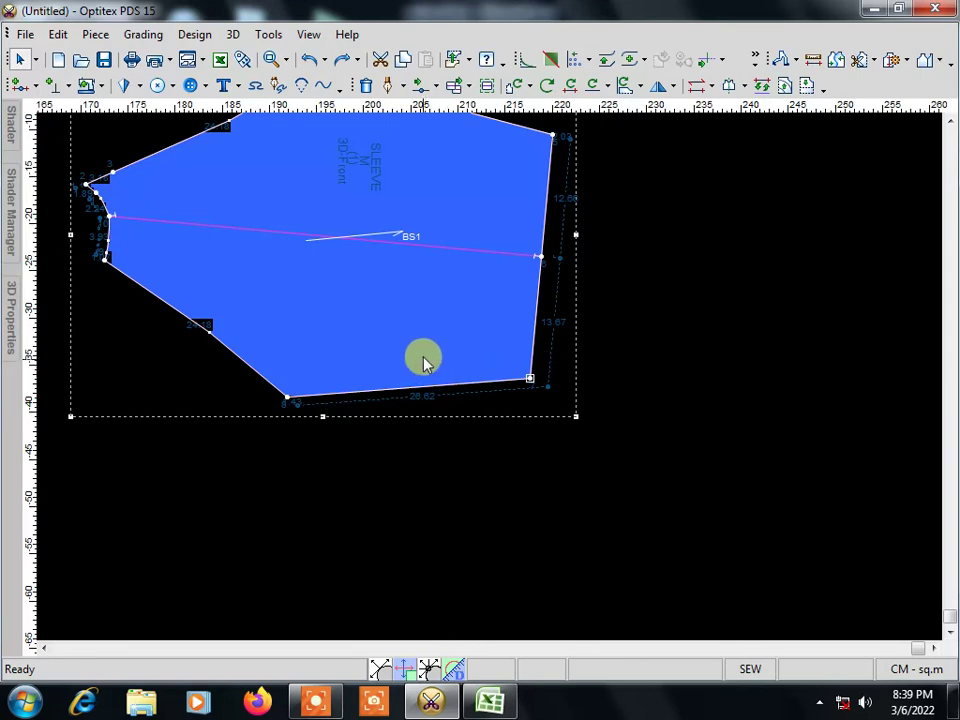
scroll(490, 383, down, 1)
scroll(489, 381, up, 1)
scroll(491, 381, down, 1)
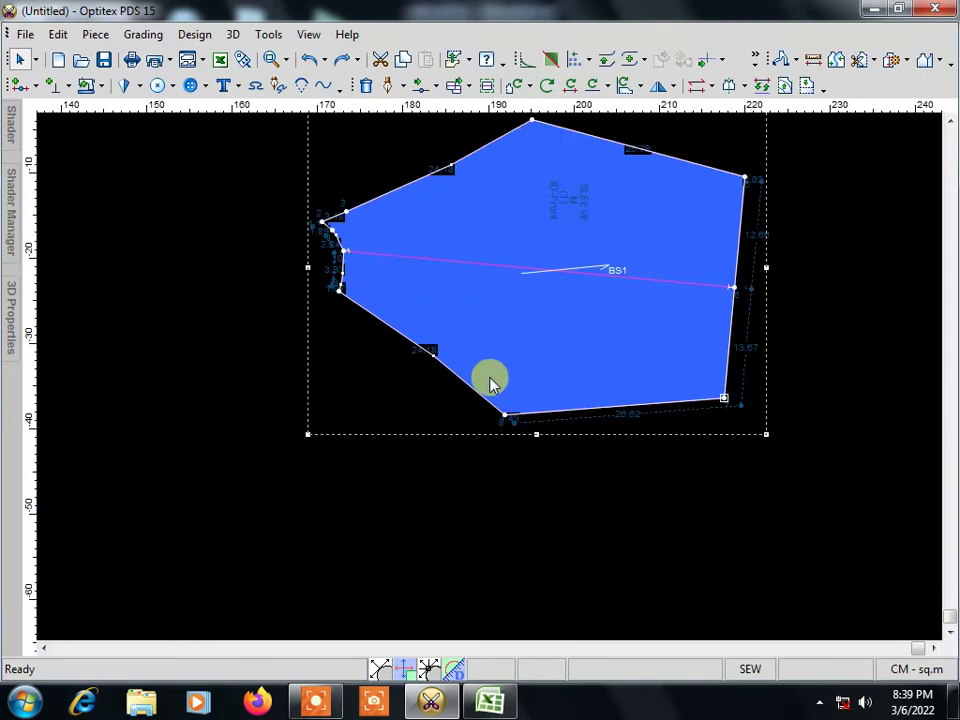
Step: Add a 1 cm seam allowance from the sleeve's bottom vertex to its left vertex
click(101, 86)
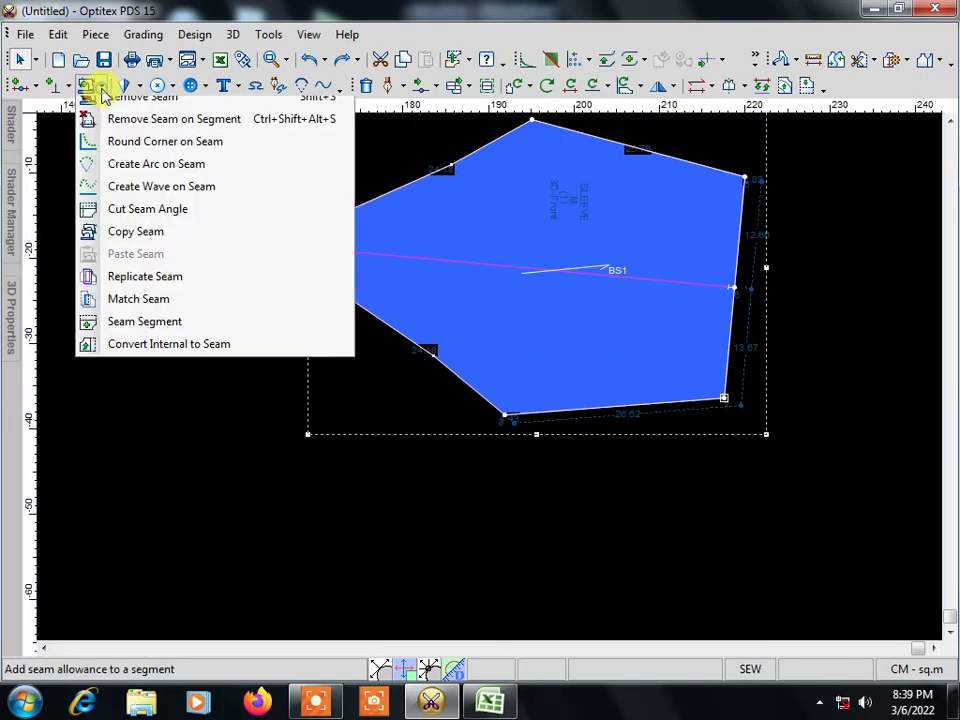
click(128, 119)
click(503, 414)
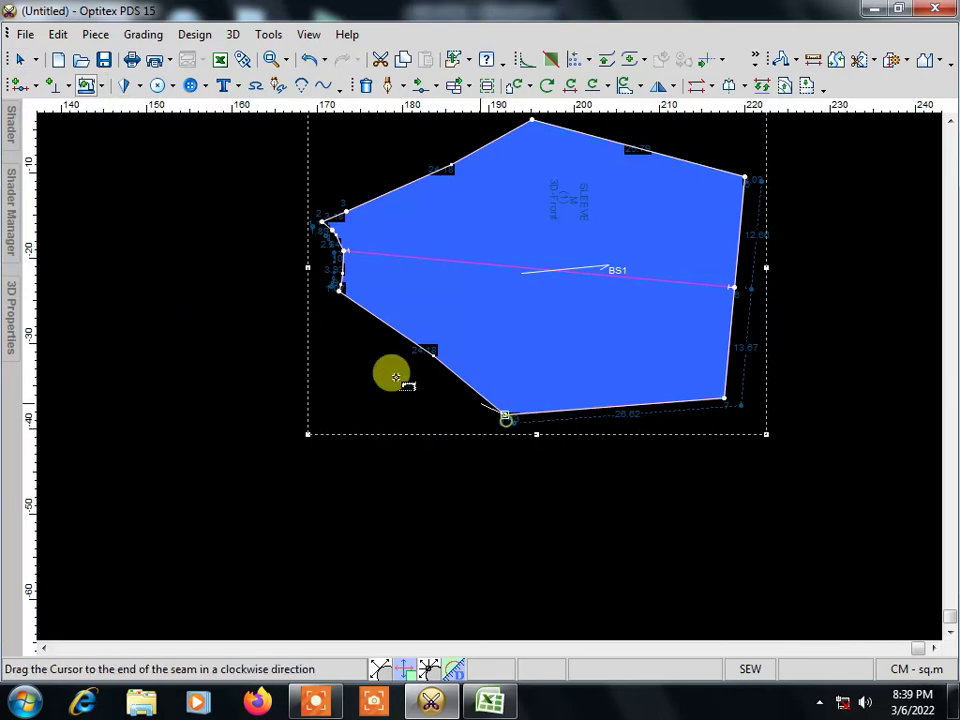
click(339, 292)
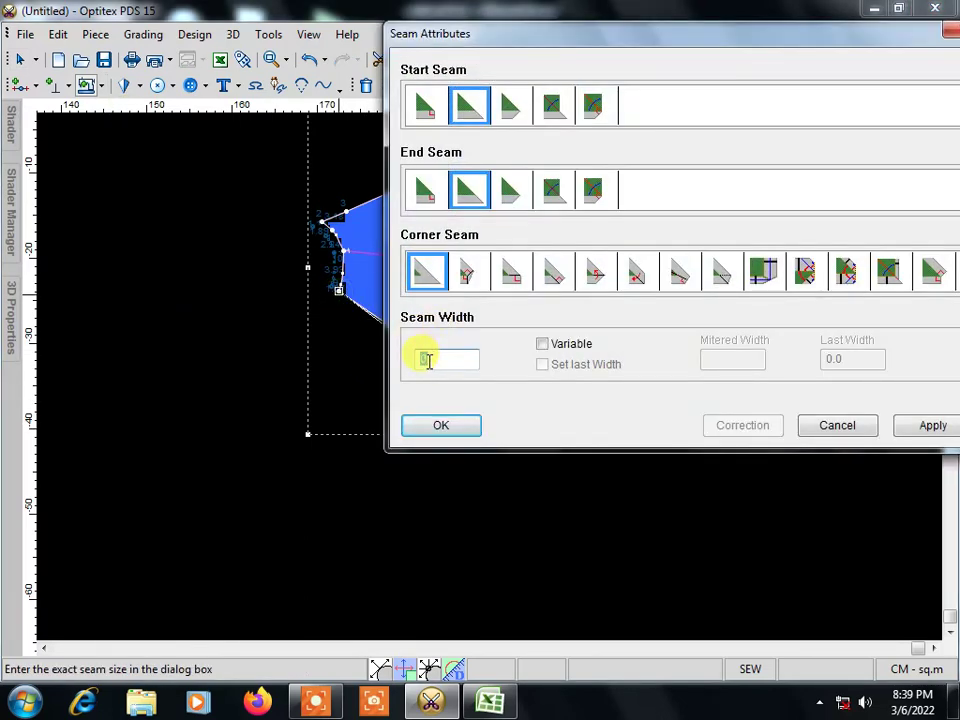
text(1)
key(Return)
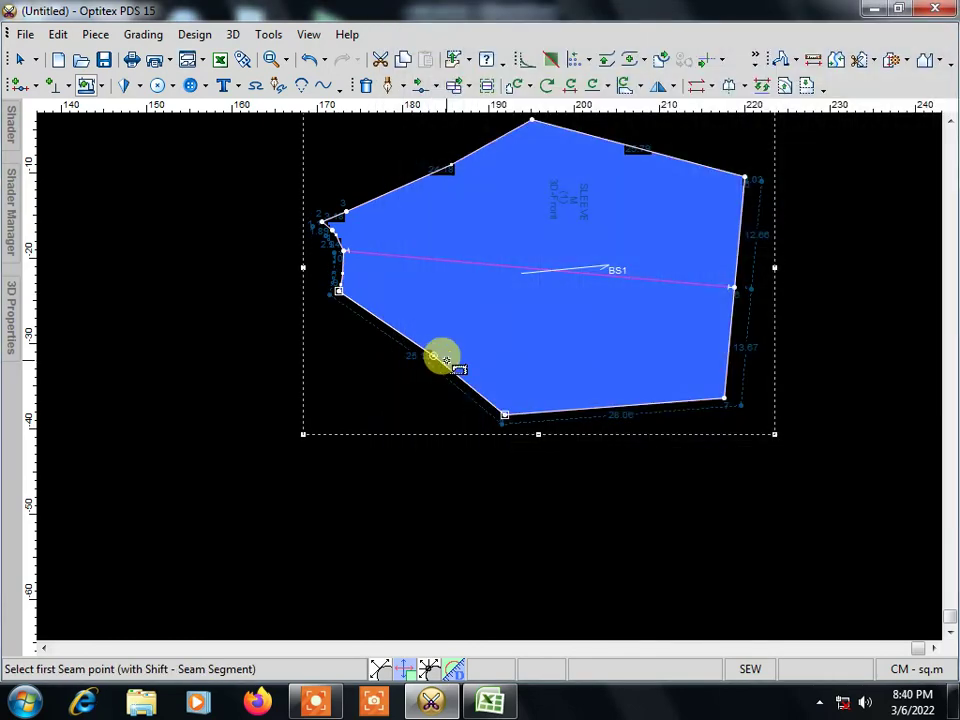
scroll(510, 339, up, 2)
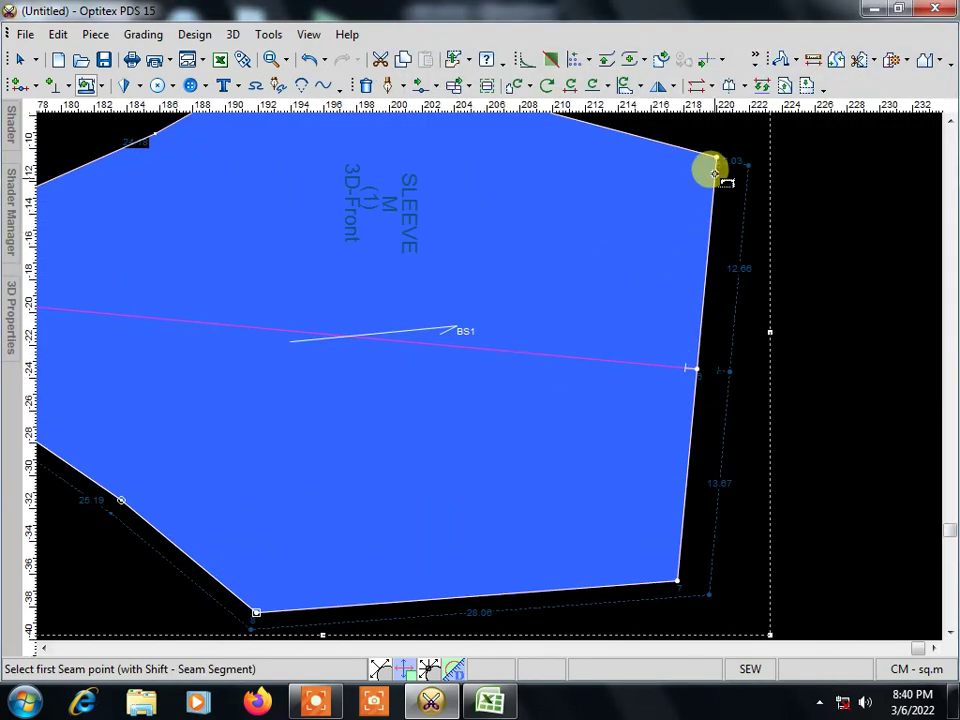
scroll(471, 339, down, 2)
scroll(484, 375, down, 2)
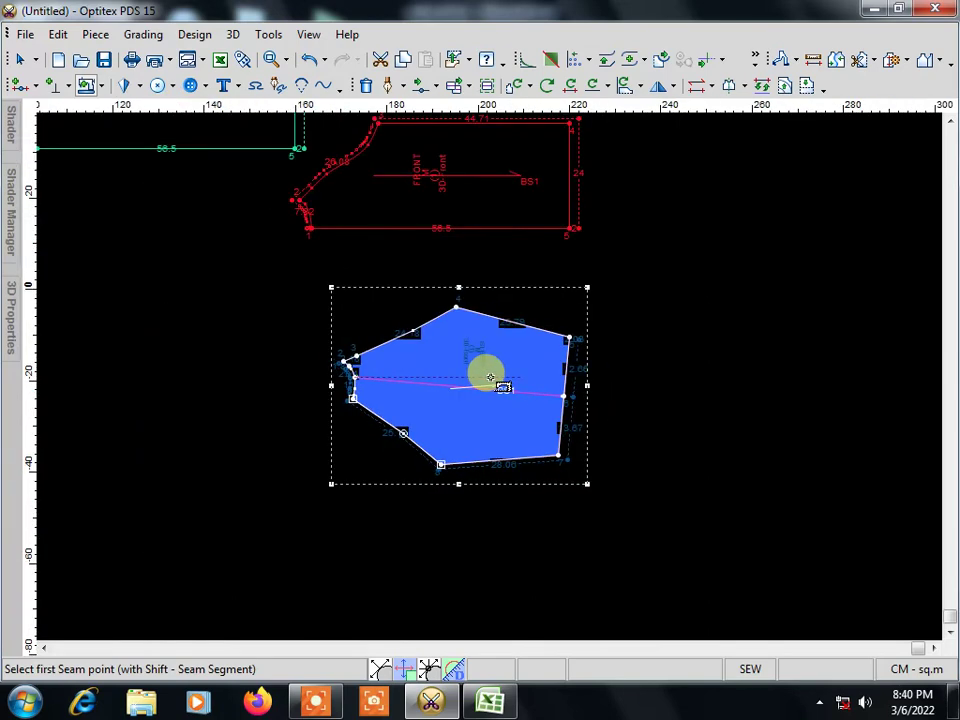
scroll(484, 371, down, 2)
Step: Return to the Select tool and zoom out to see all the pattern pieces
right_click(653, 340)
click(729, 326)
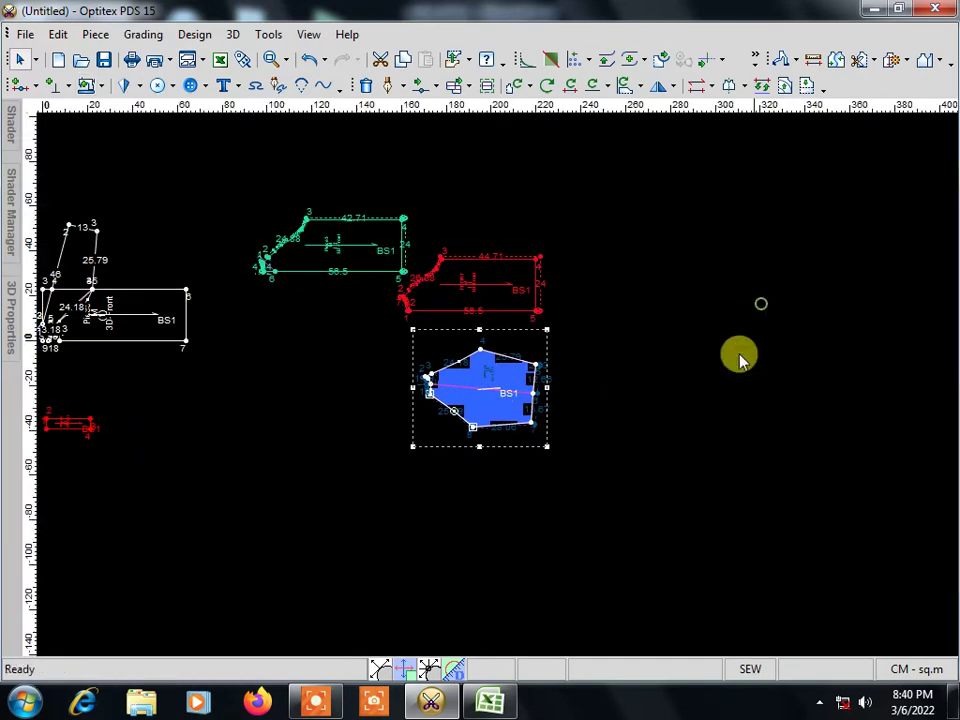
scroll(497, 386, up, 1)
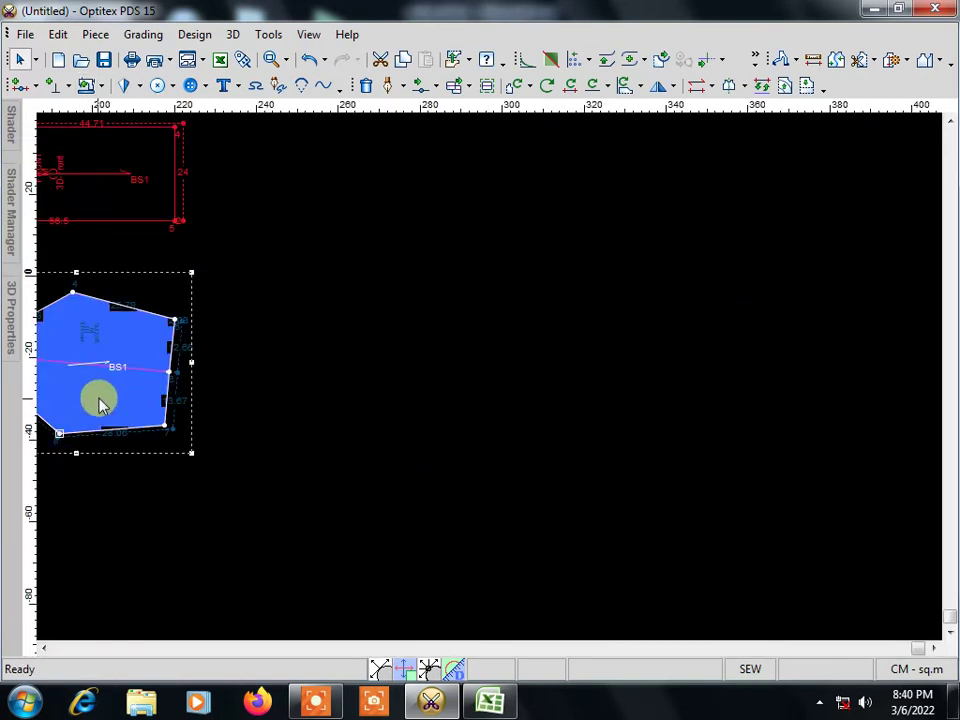
scroll(96, 399, up, 3)
scroll(490, 380, up, 1)
scroll(490, 380, down, 1)
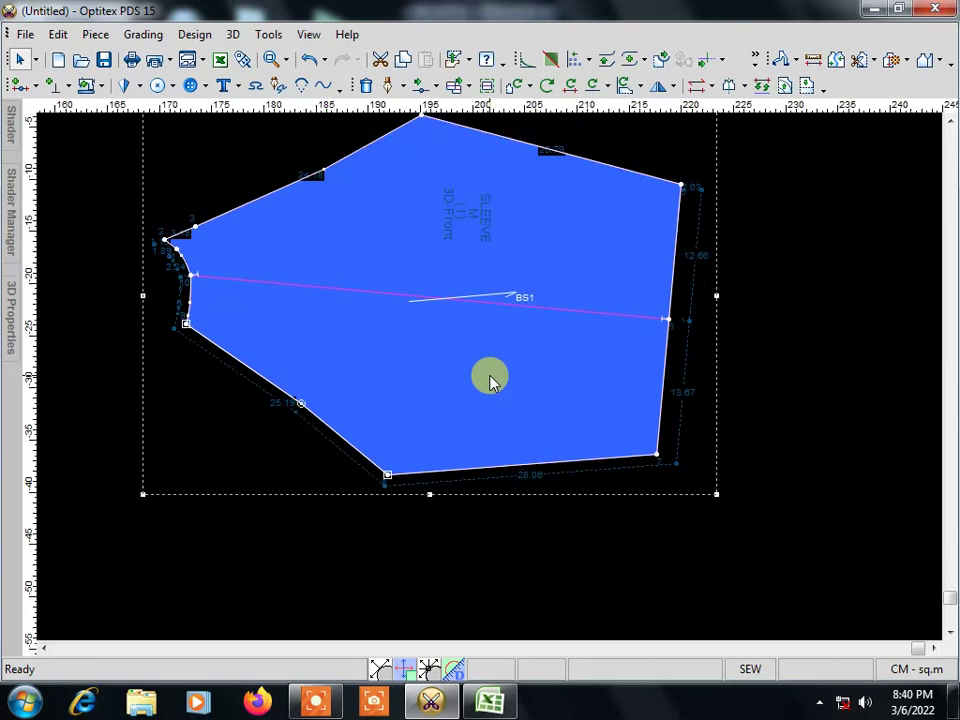
scroll(490, 380, up, 1)
scroll(490, 380, up, 1)
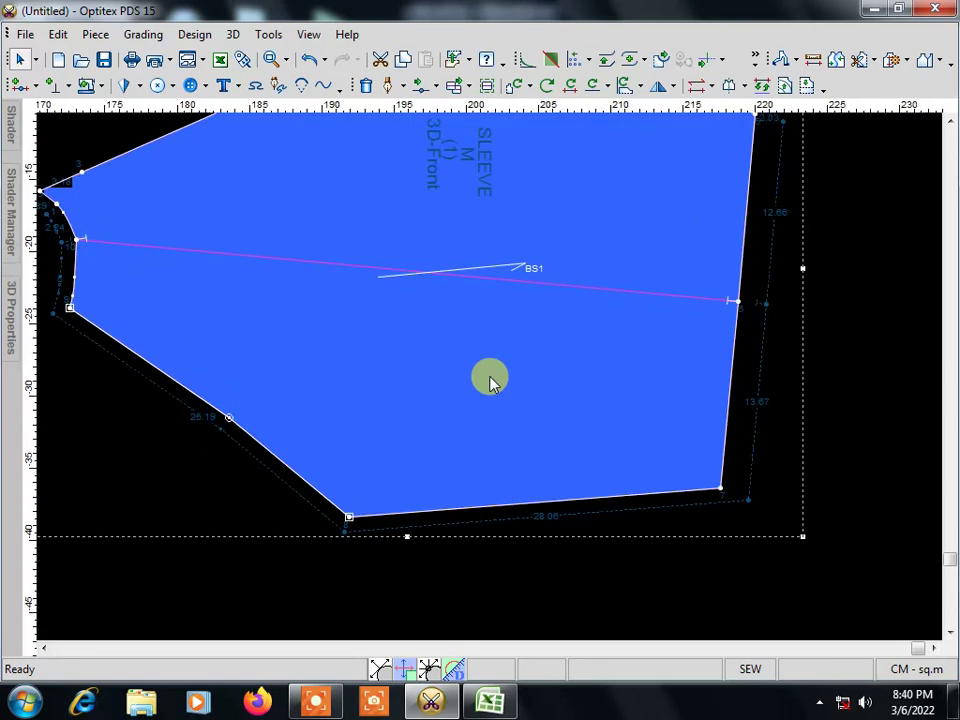
scroll(490, 380, down, 2)
scroll(490, 380, down, 2)
scroll(490, 380, down, 2)
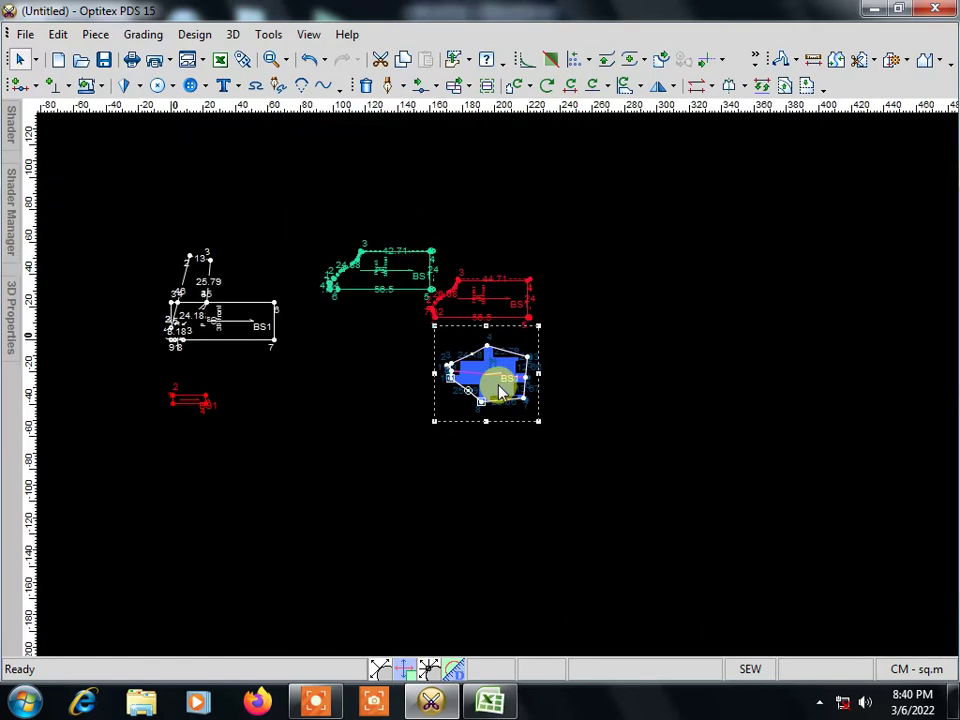
scroll(495, 385, down, 1)
scroll(500, 390, down, 2)
scroll(498, 390, up, 2)
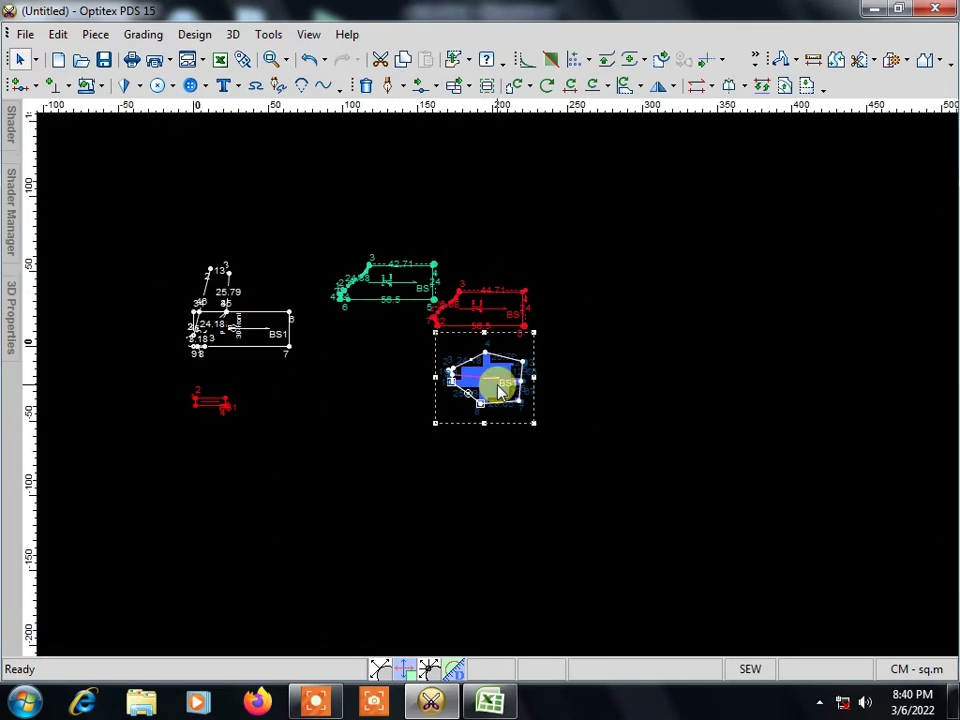
scroll(496, 388, up, 1)
scroll(494, 387, up, 1)
scroll(490, 385, up, 1)
scroll(490, 385, up, 1)
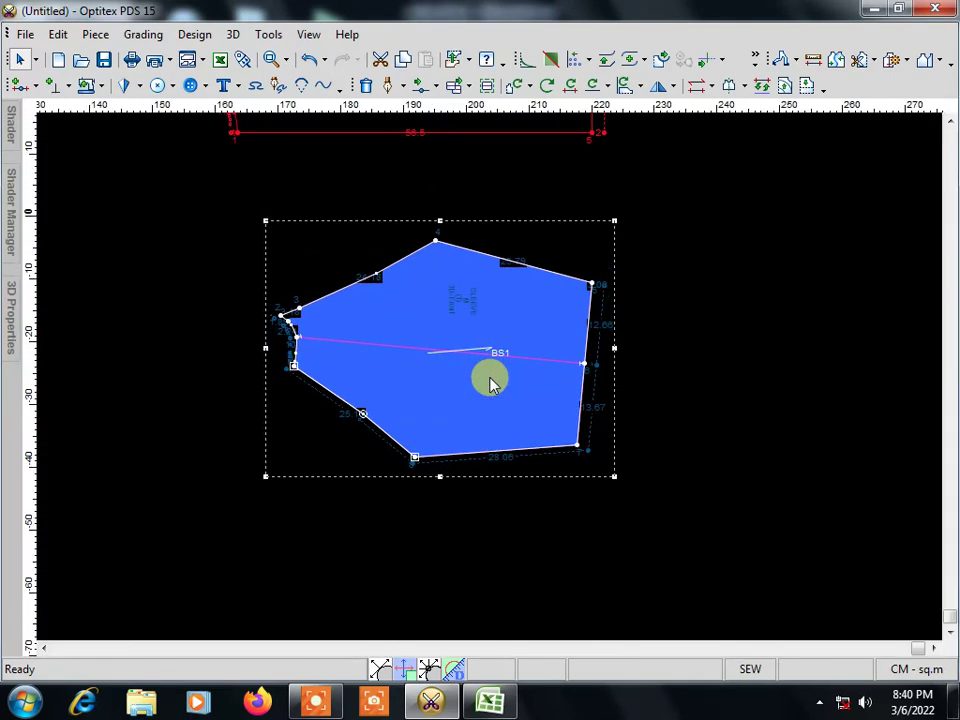
scroll(490, 385, up, 2)
scroll(490, 384, up, 1)
scroll(490, 385, up, 1)
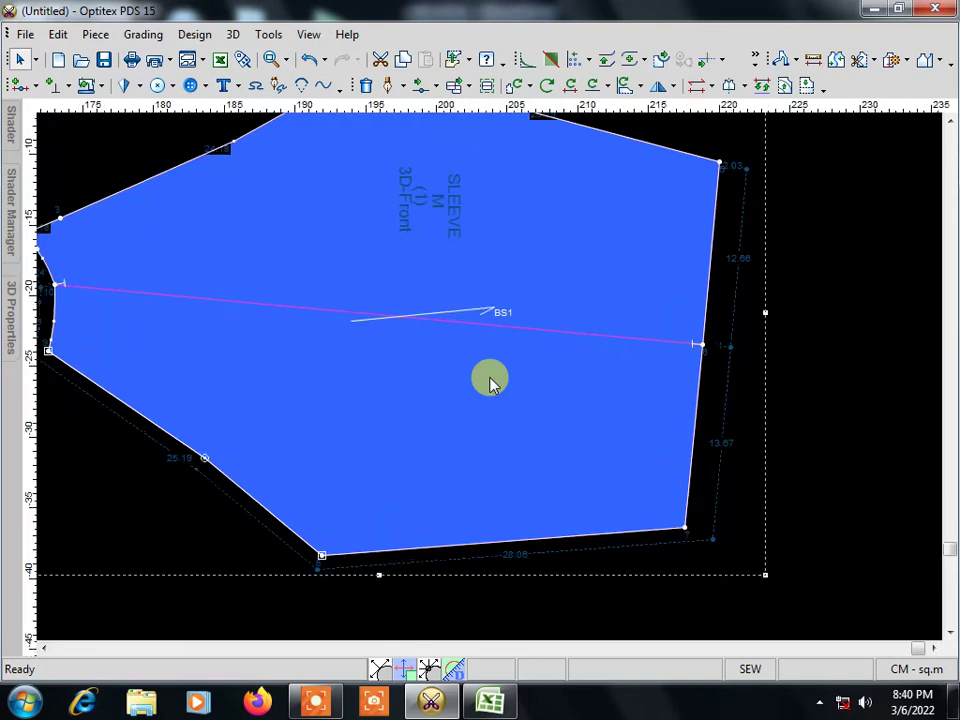
scroll(490, 385, down, 1)
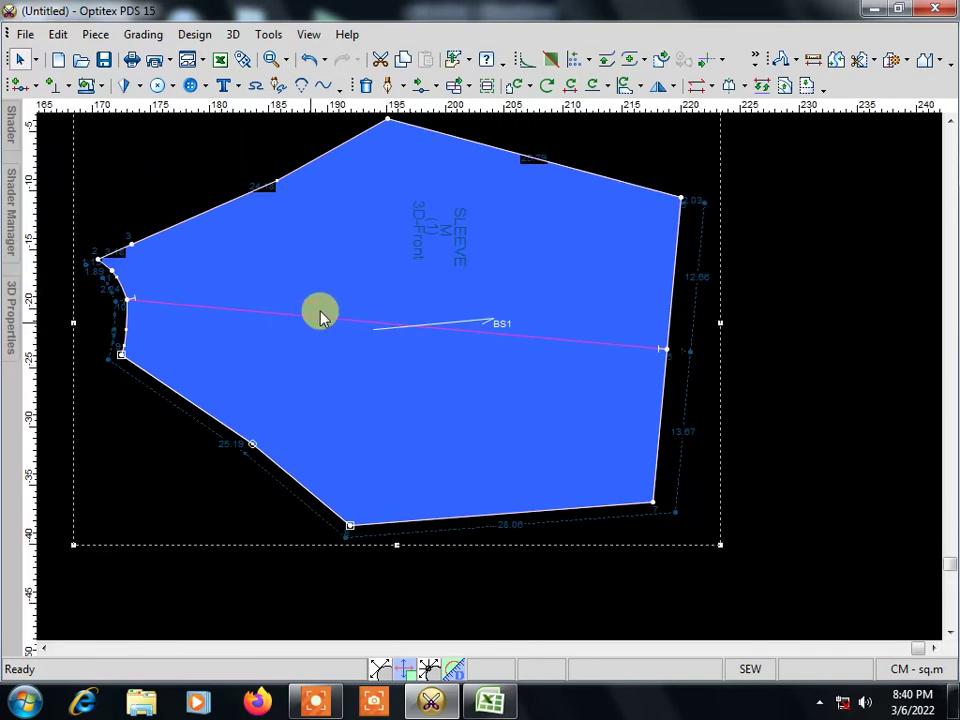
scroll(495, 302, down, 4)
Step: Move the red front piece to the left and the green front piece to the lower right
click(495, 242)
drag(505, 255, 245, 272)
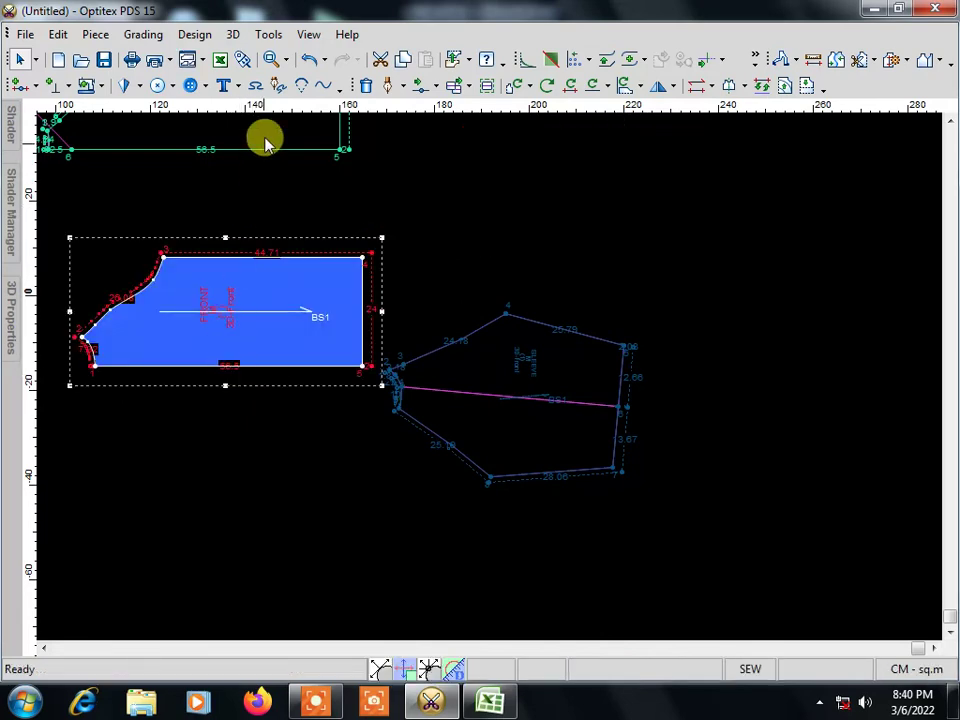
mouse_move(265, 143)
mouse_down()
mouse_move(600, 626)
mouse_move(816, 561)
mouse_move(818, 550)
mouse_up()
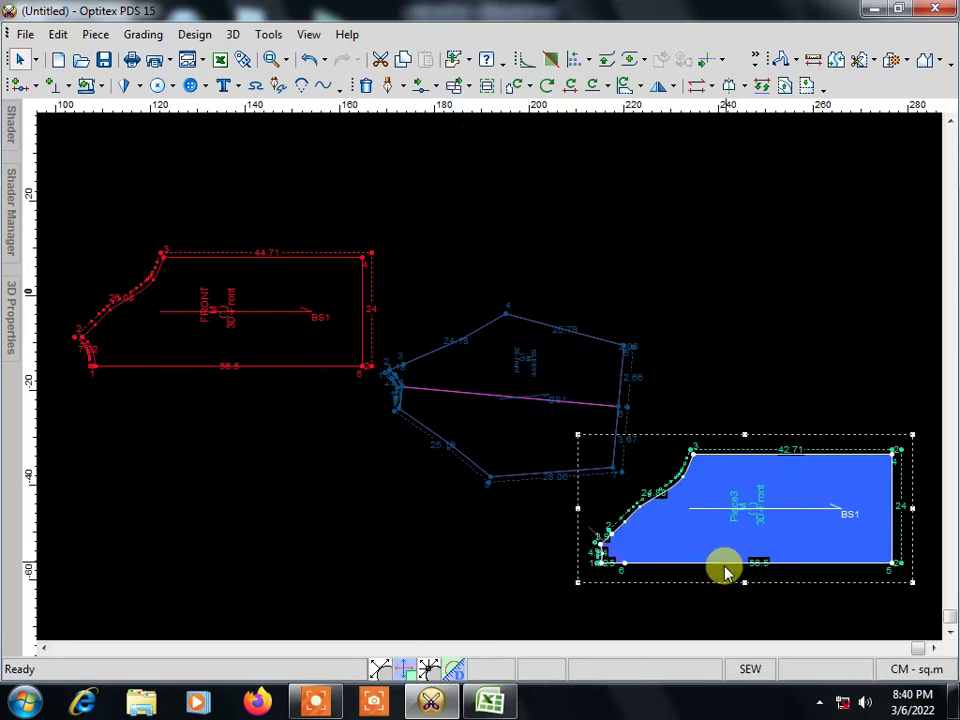
Step: Inspect the red front, white, small red and sleeve pieces one by one
click(358, 369)
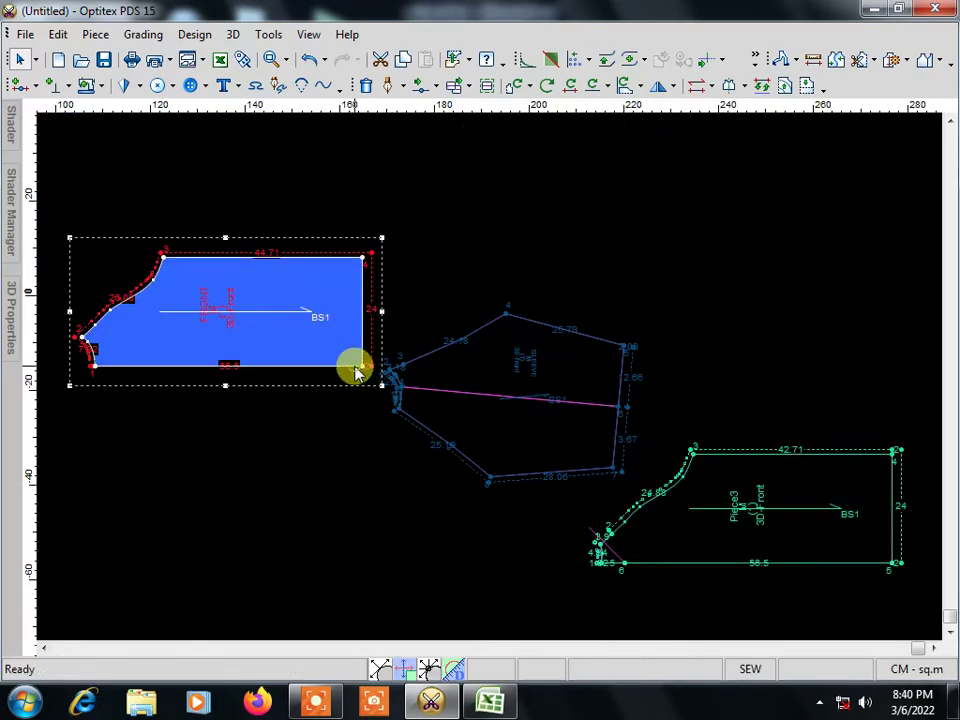
scroll(500, 390, down, 3)
click(246, 332)
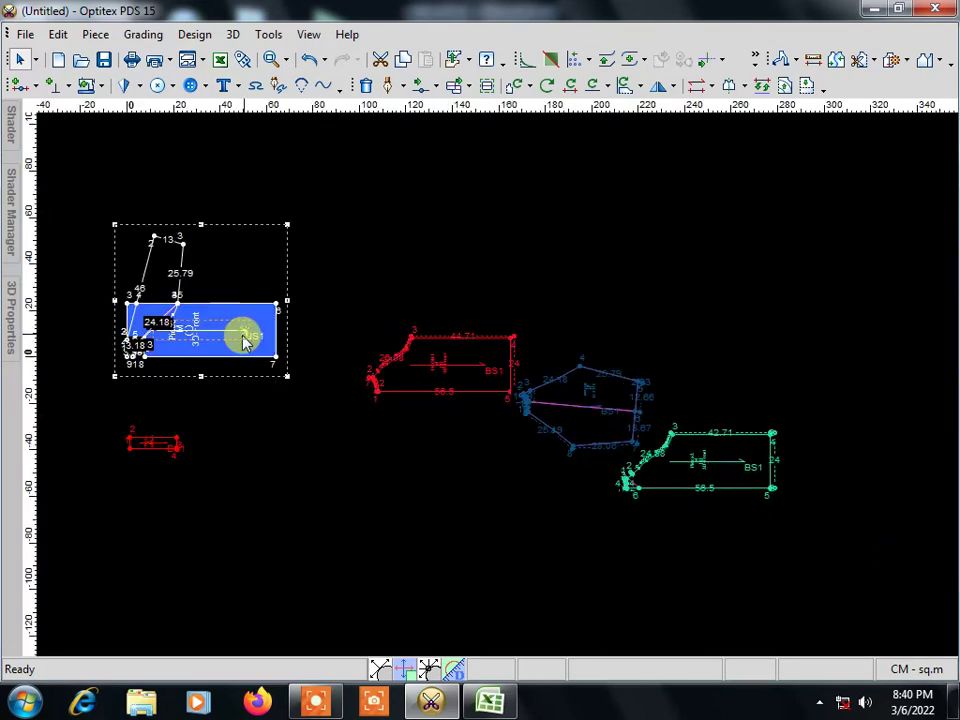
click(172, 447)
click(580, 410)
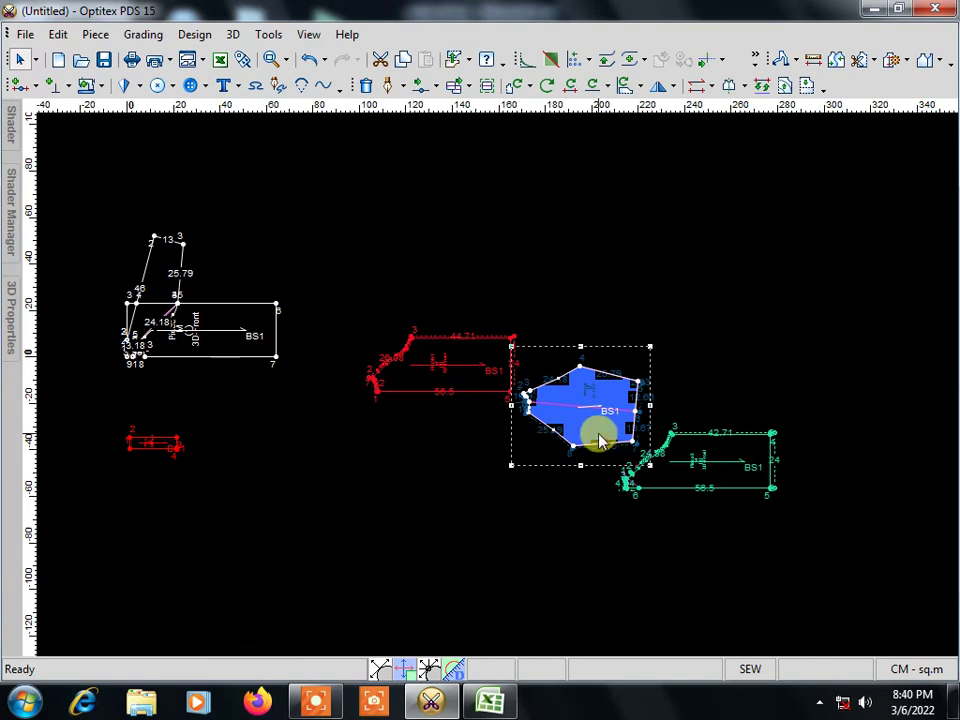
scroll(594, 435, up, 2)
scroll(487, 370, up, 2)
scroll(489, 378, up, 1)
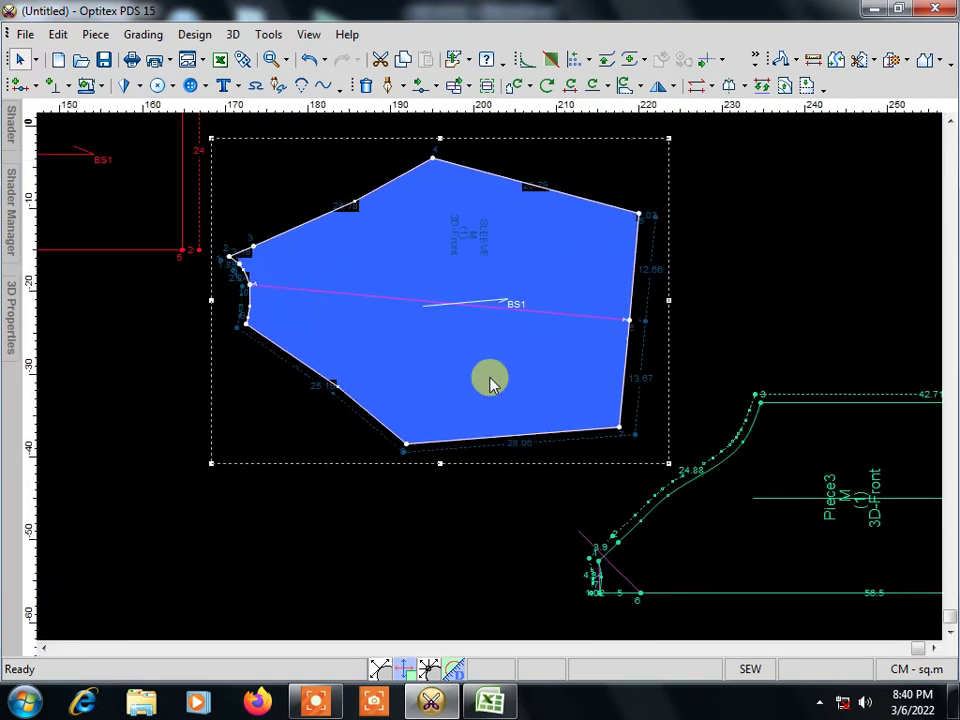
scroll(490, 383, up, 2)
scroll(490, 383, up, 1)
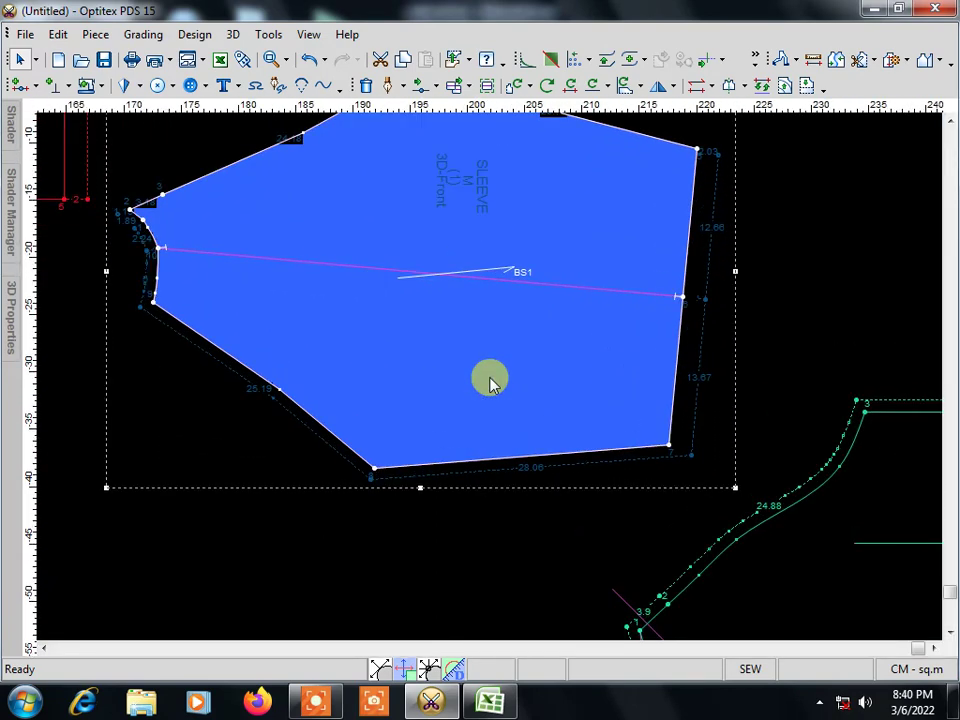